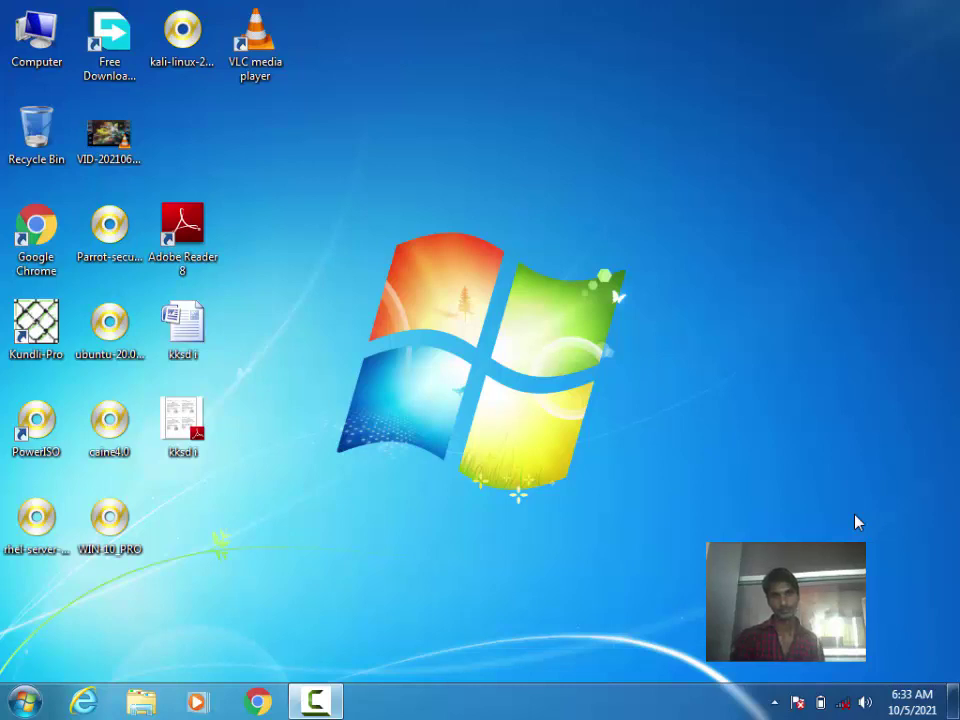
Step: Refresh the desktop twice from its right-click menu
right_click(857, 521)
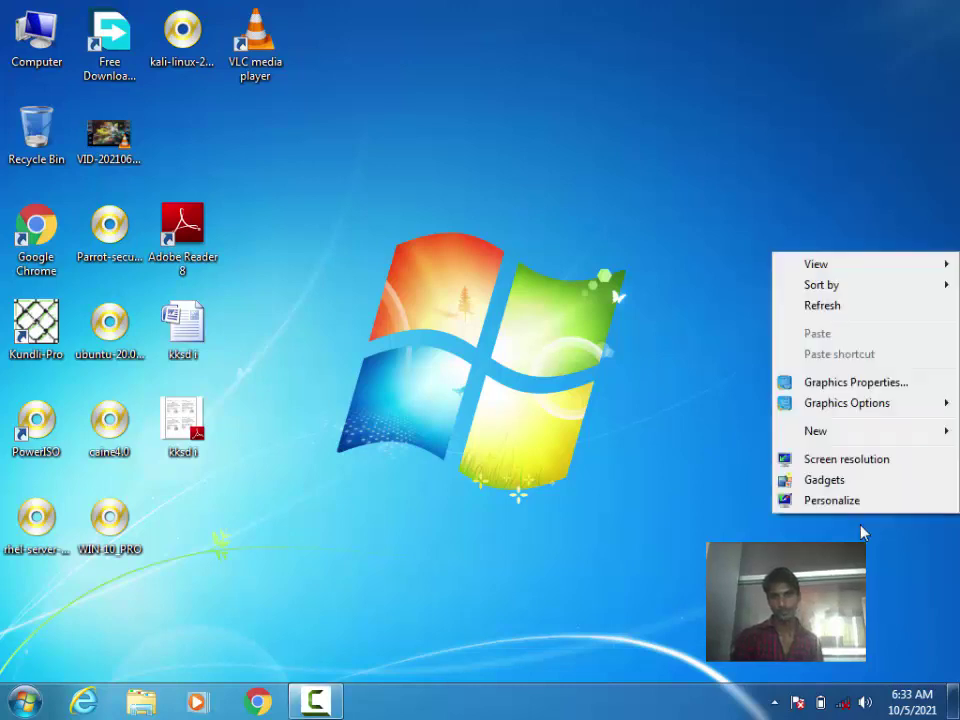
click(826, 306)
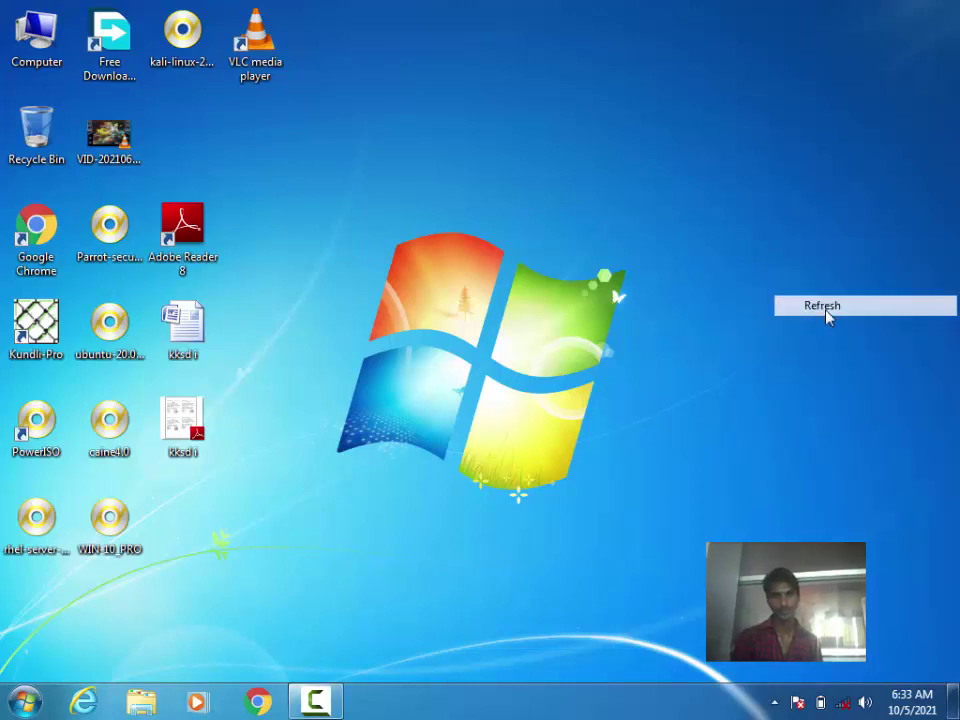
click(320, 703)
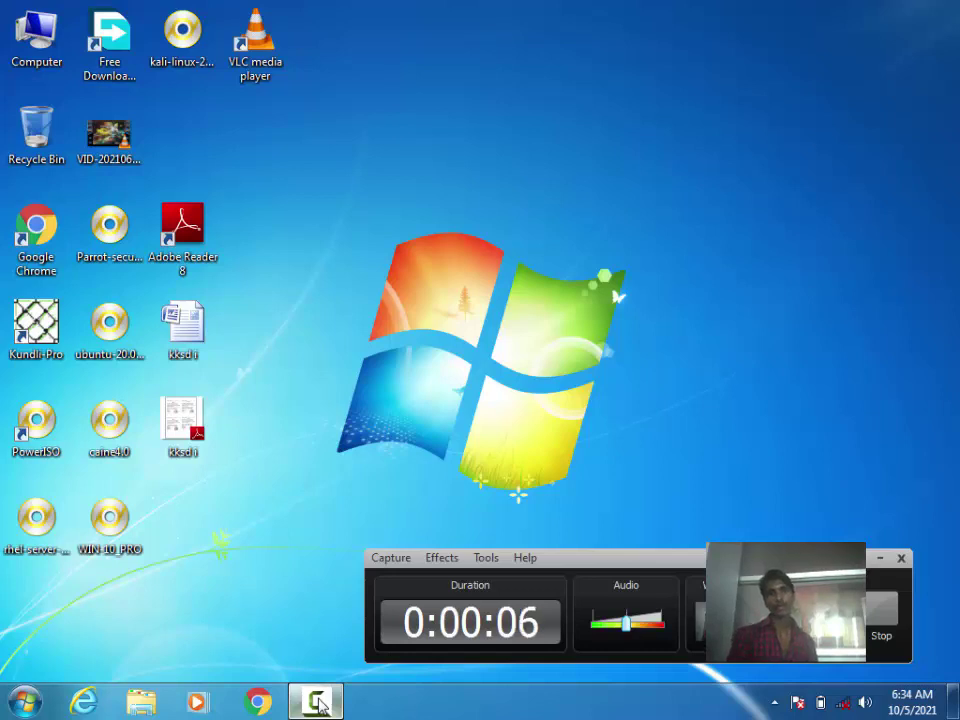
click(320, 703)
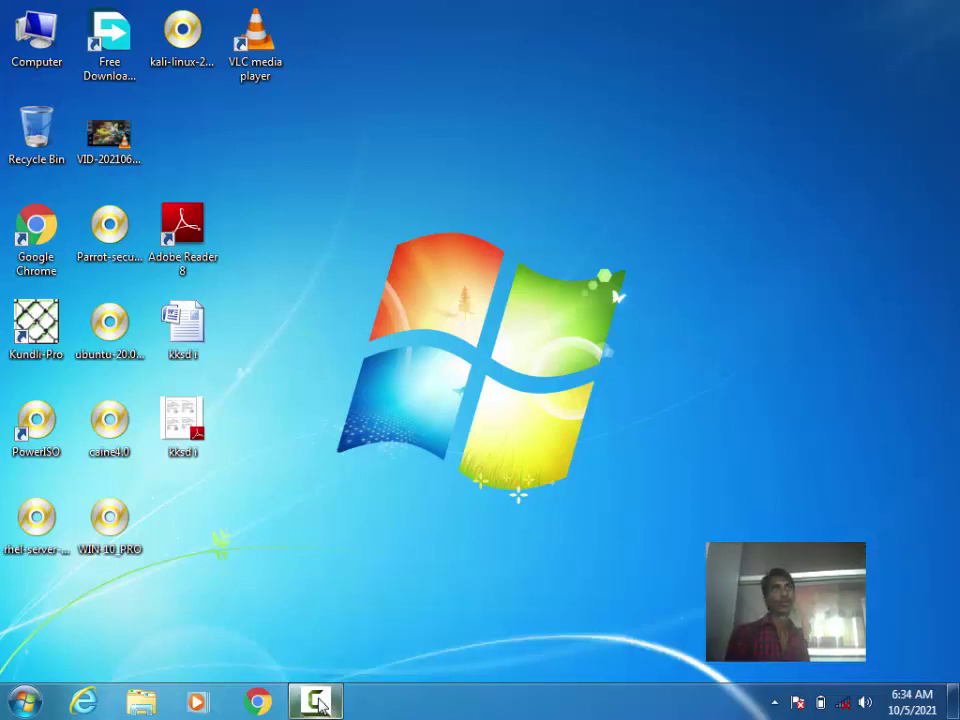
right_click(593, 398)
click(653, 452)
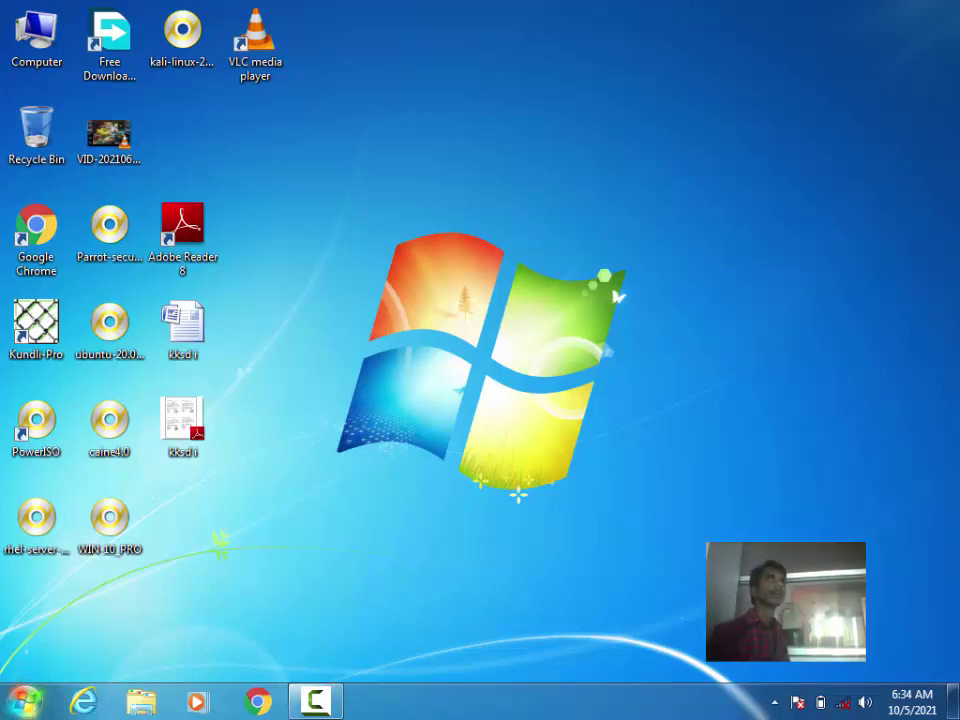
Step: Launch Microsoft Office Word 2007 from All Programs > Microsoft Office, then close it
click(28, 701)
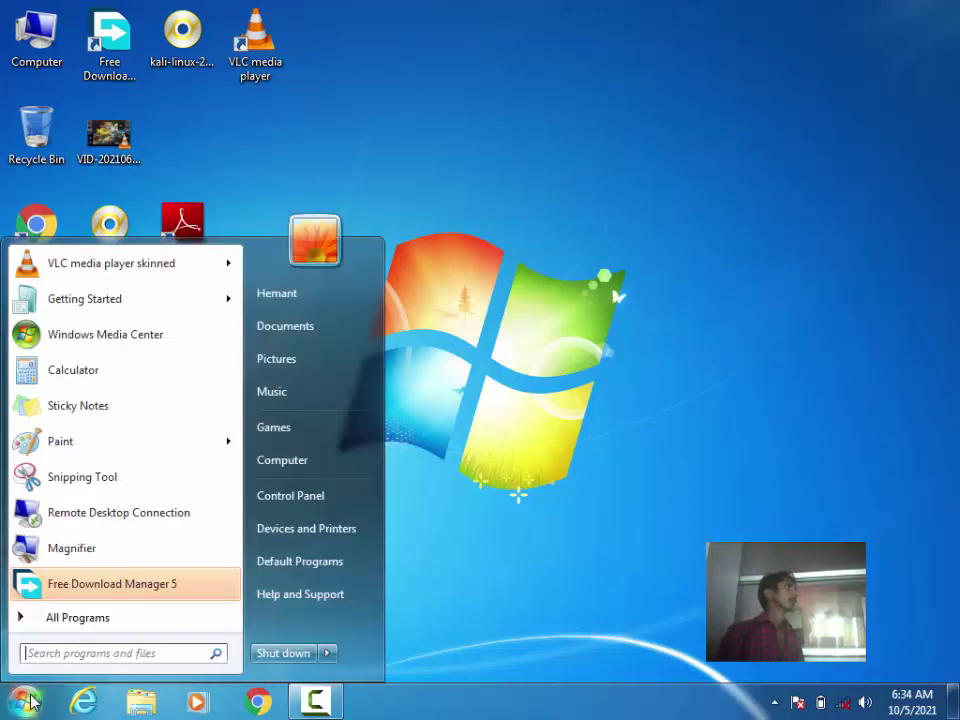
click(159, 620)
click(159, 620)
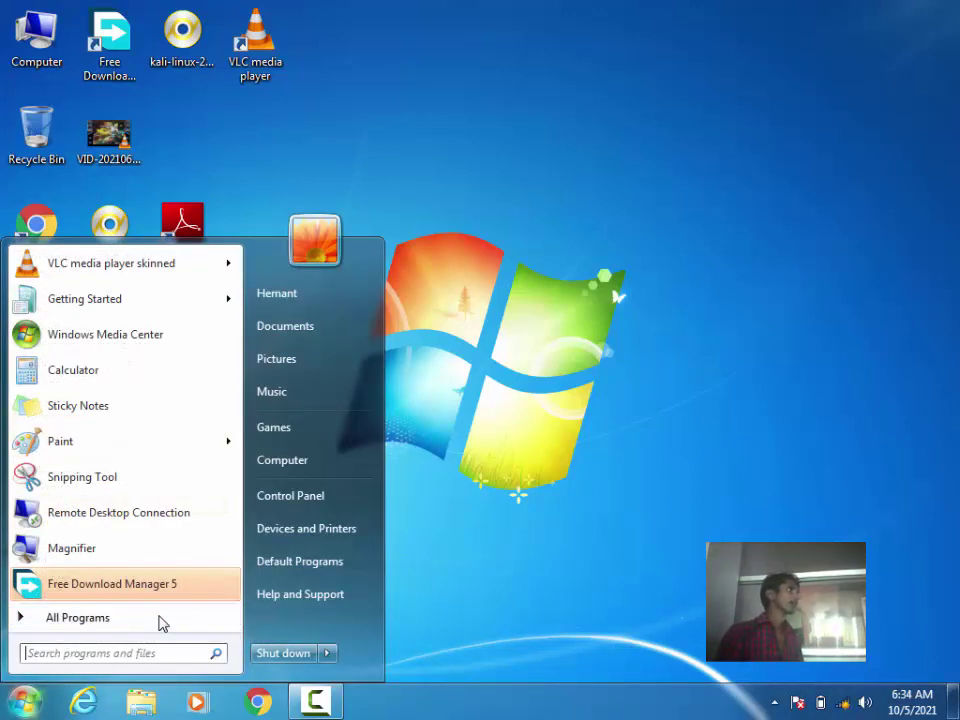
click(160, 620)
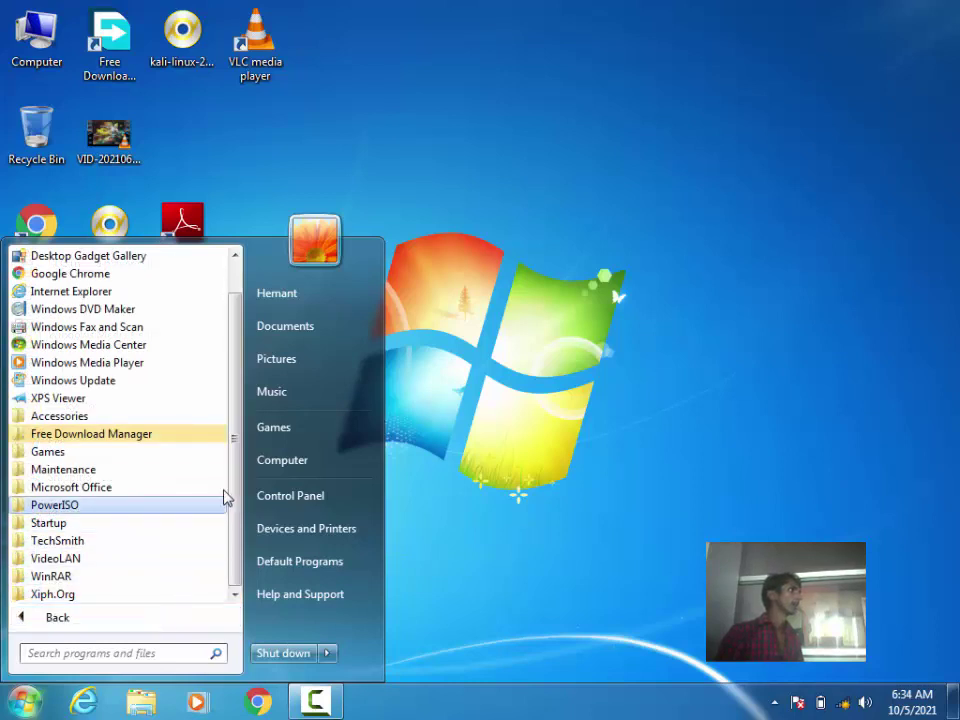
scroll(233, 450, up, 1)
scroll(240, 490, down, 1)
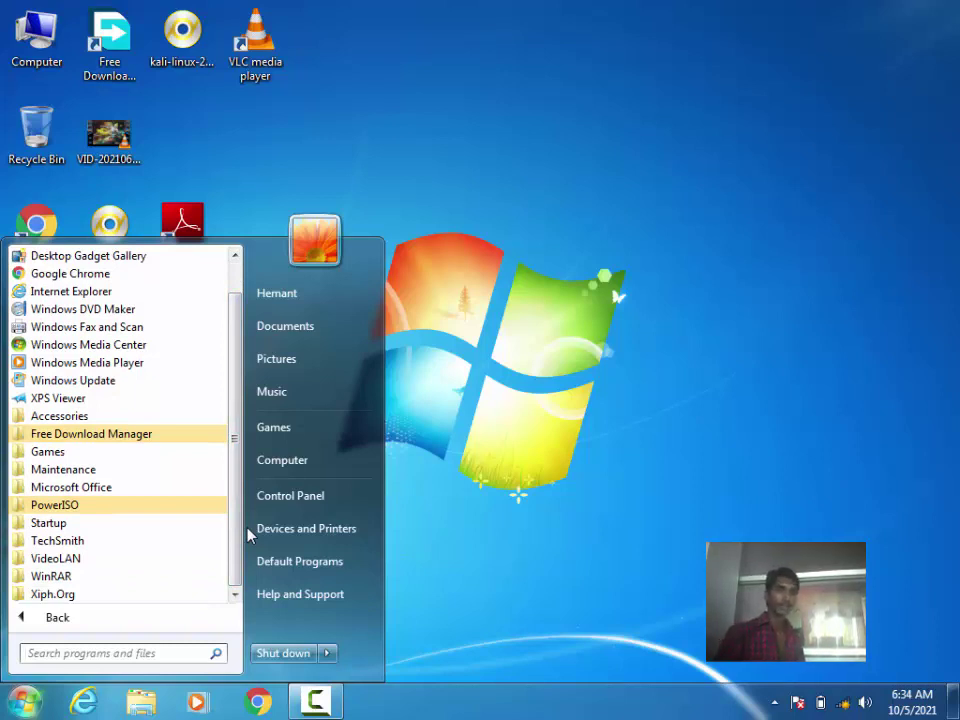
click(166, 490)
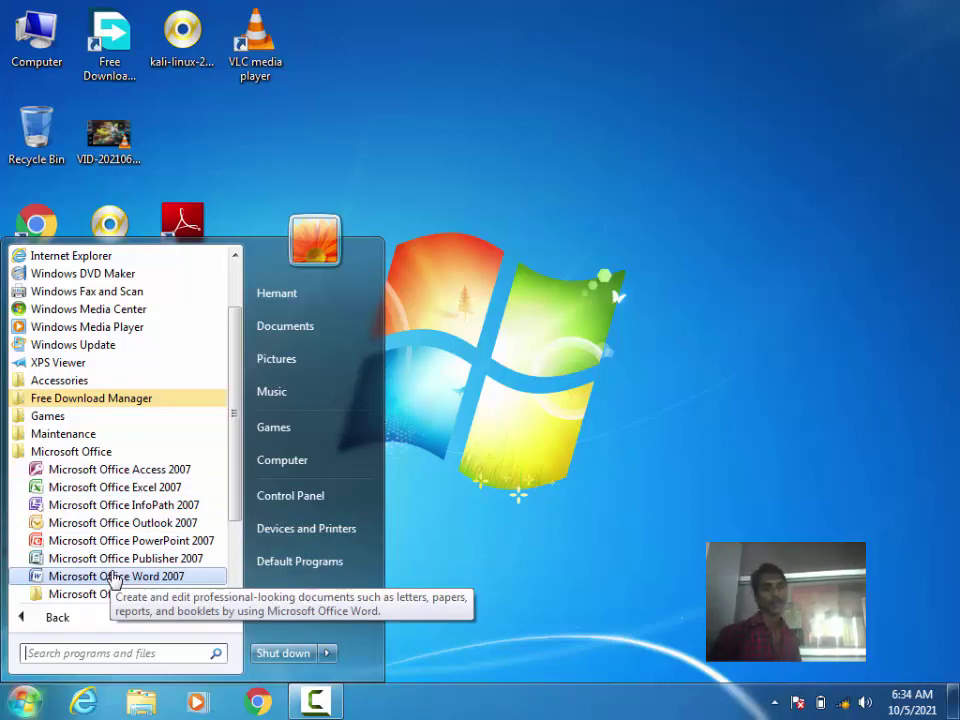
click(114, 577)
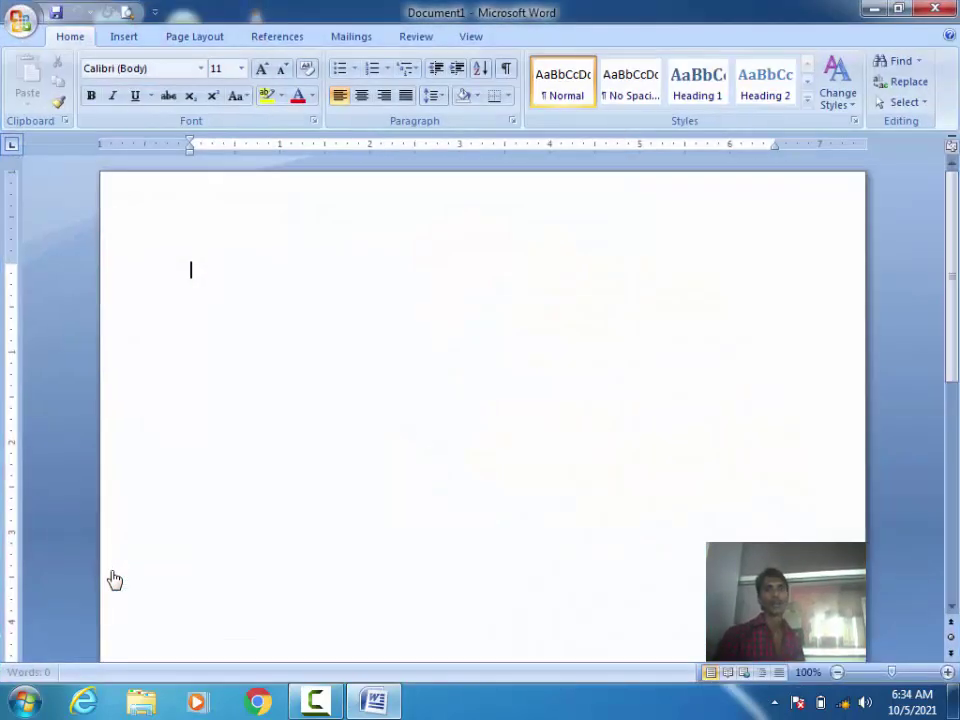
click(955, 5)
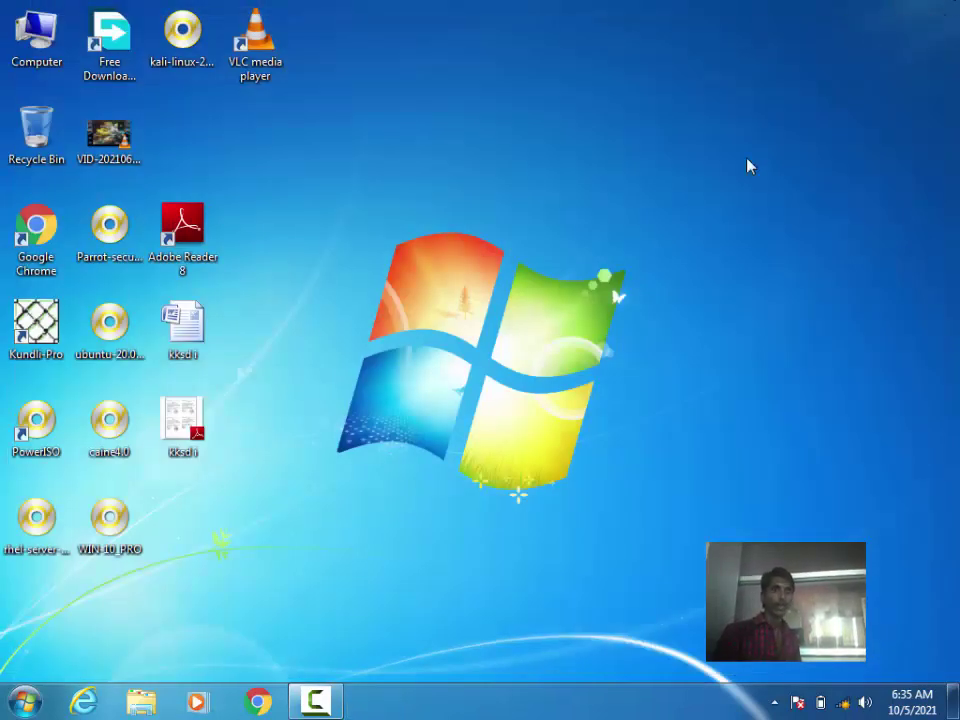
Step: Send the Microsoft Office Word 2007 Start-menu entry to Desktop (create shortcut)
click(18, 712)
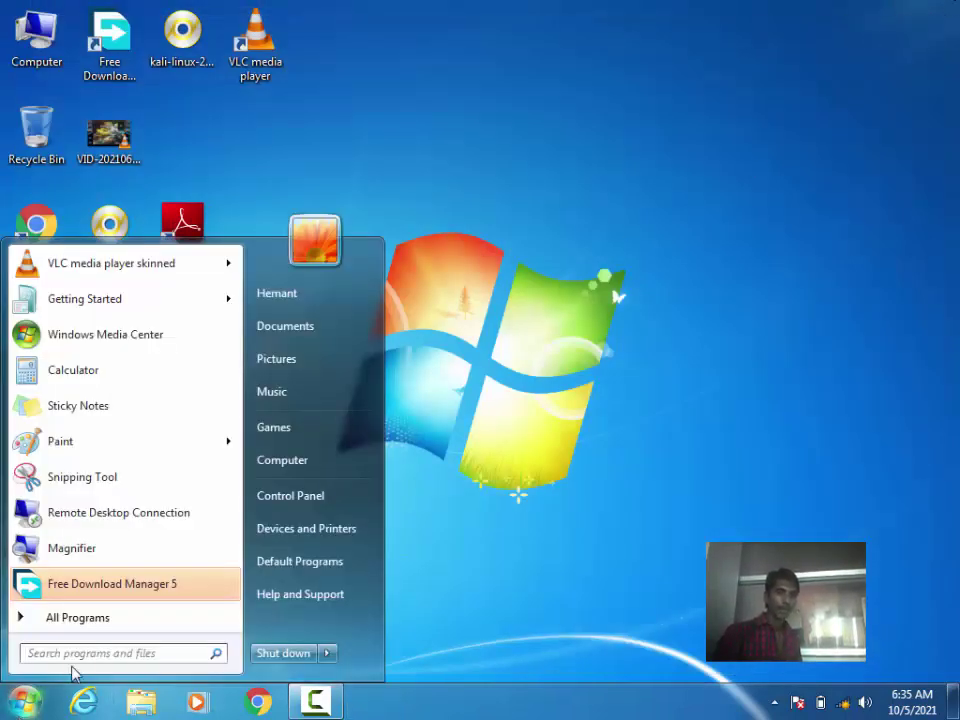
click(72, 620)
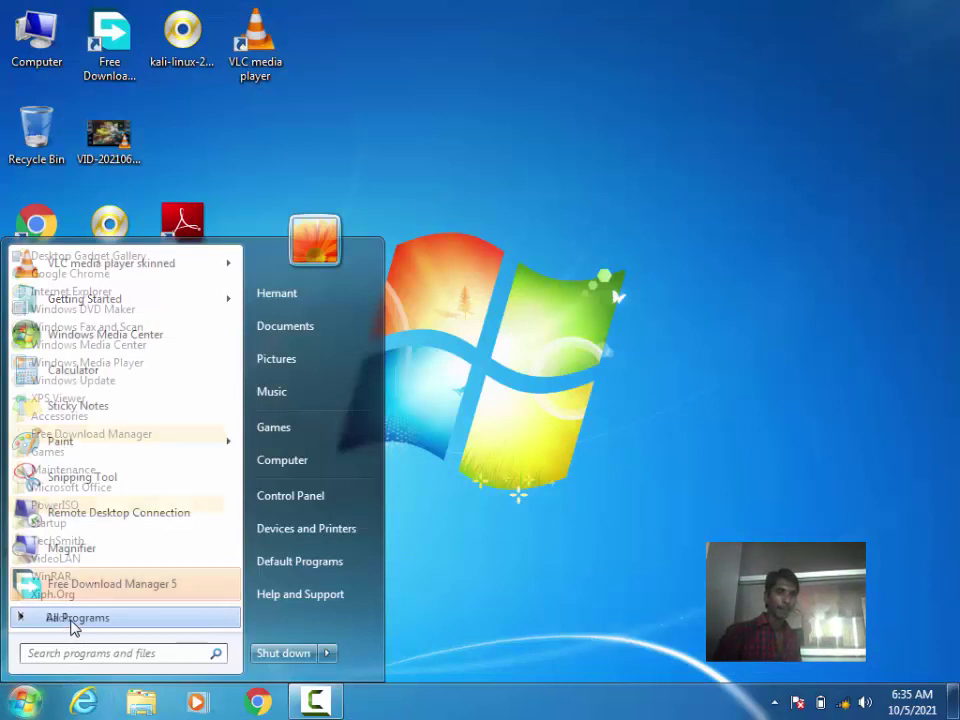
click(151, 489)
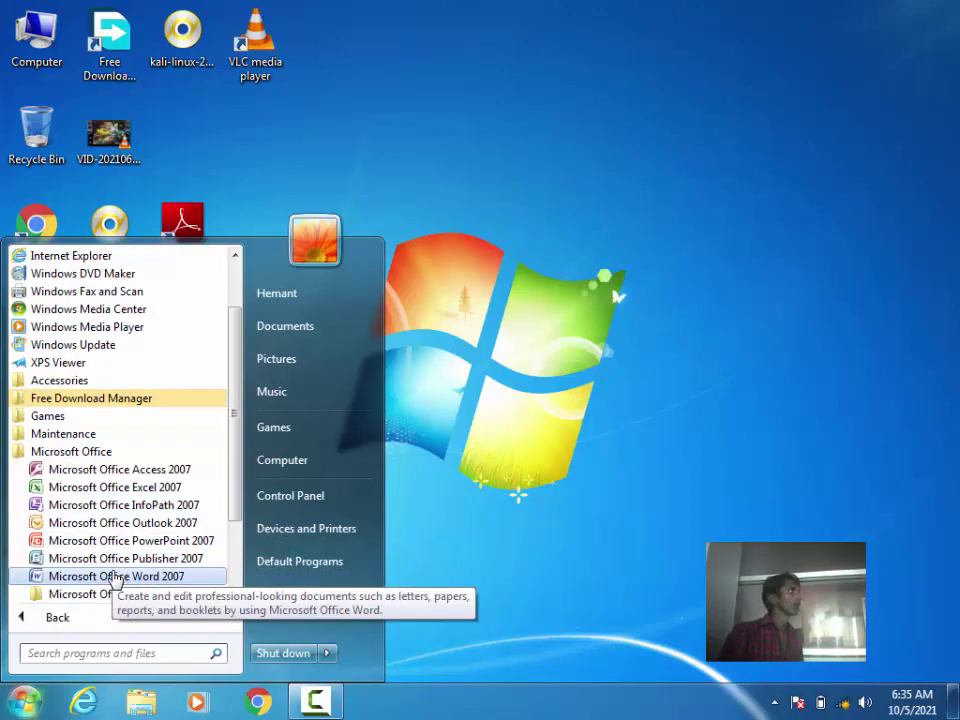
right_click(116, 578)
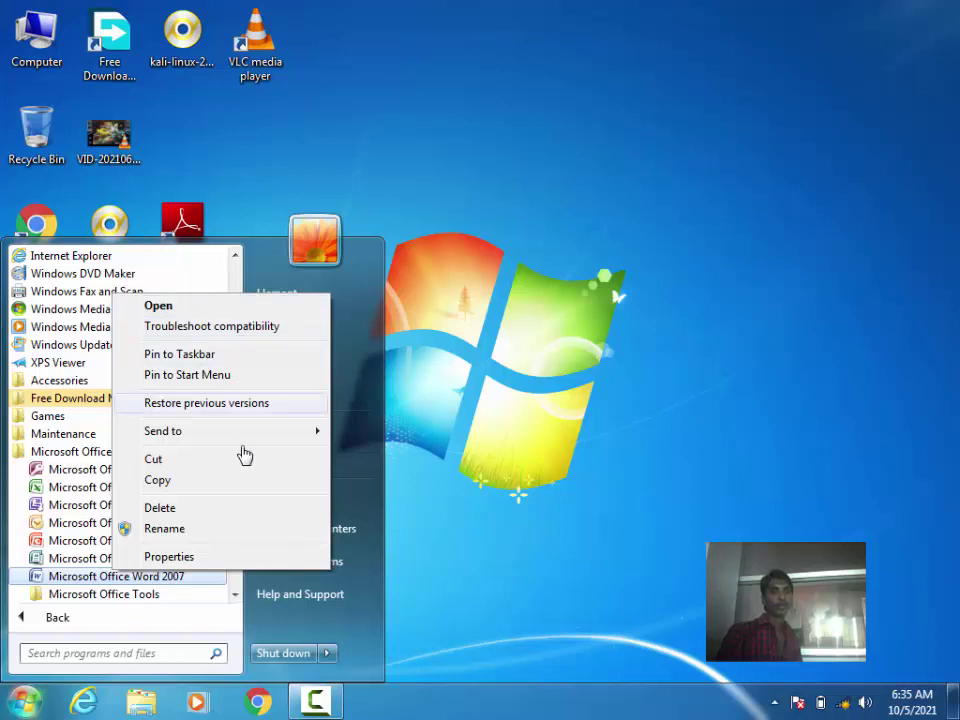
mouse_move(255, 444)
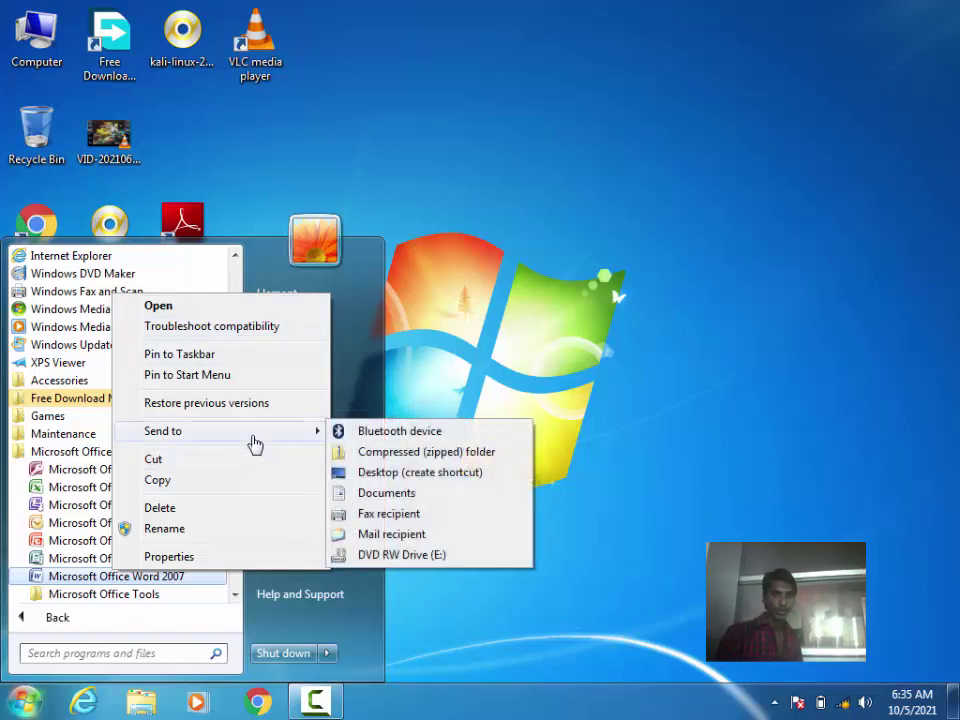
click(462, 474)
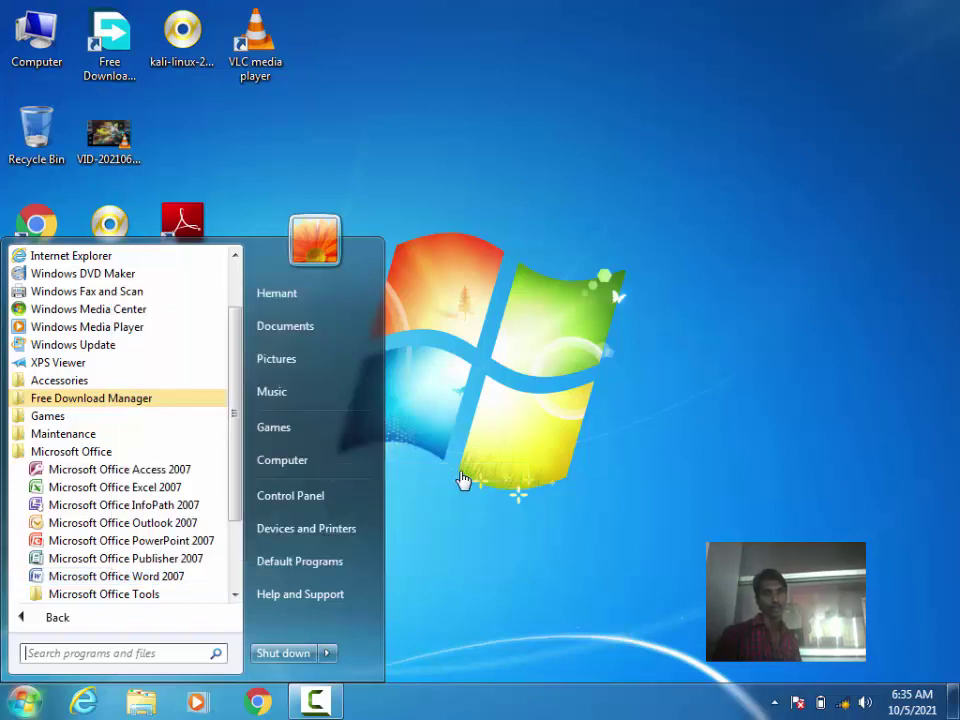
click(549, 522)
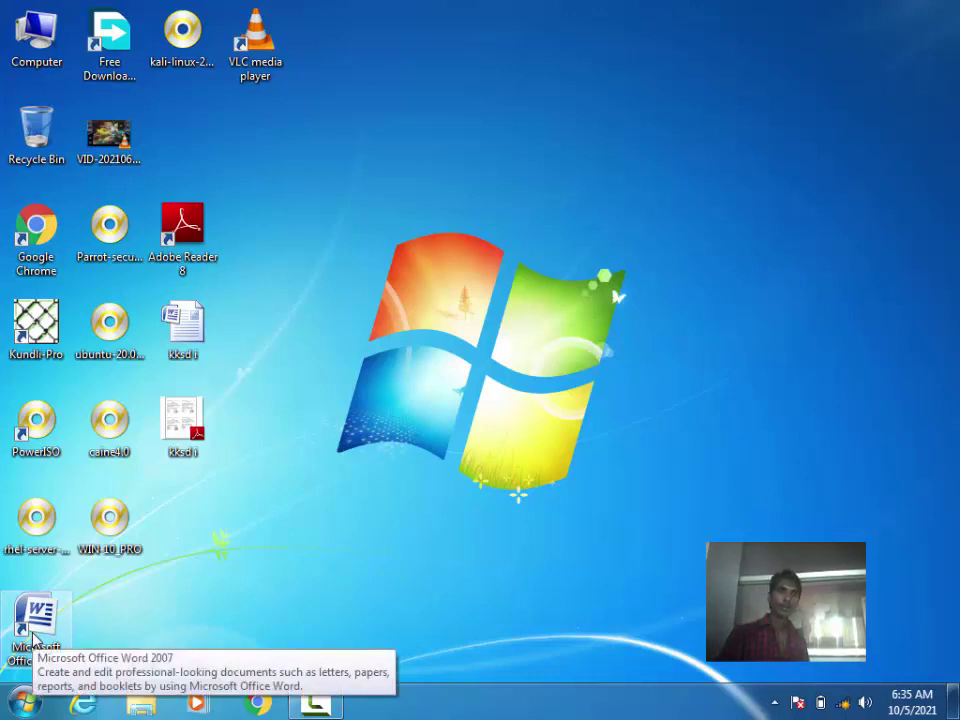
click(28, 702)
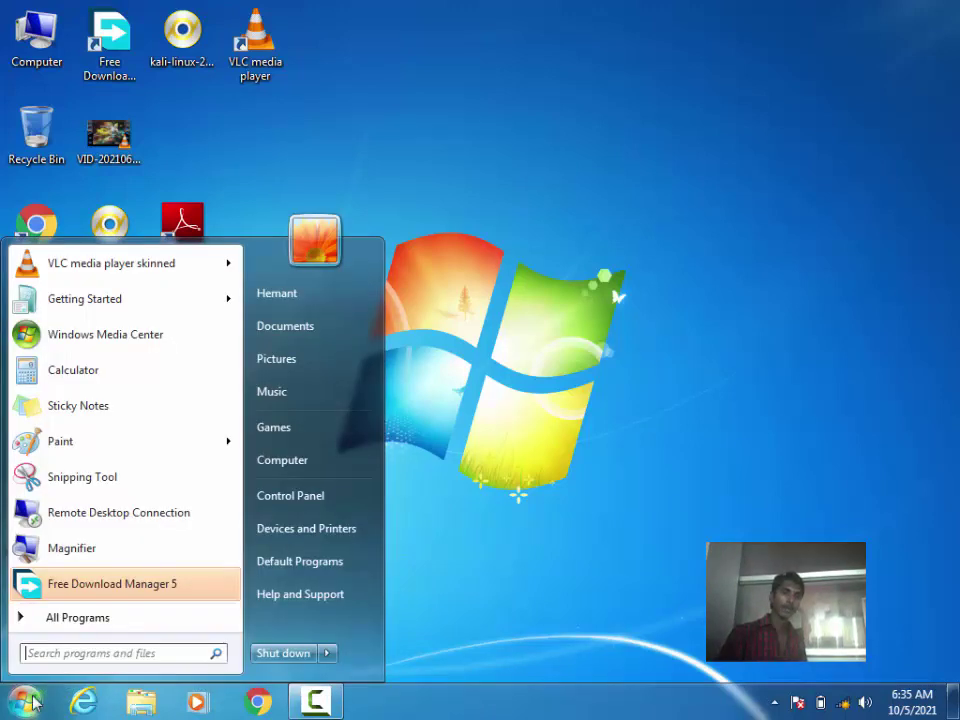
click(124, 625)
click(521, 420)
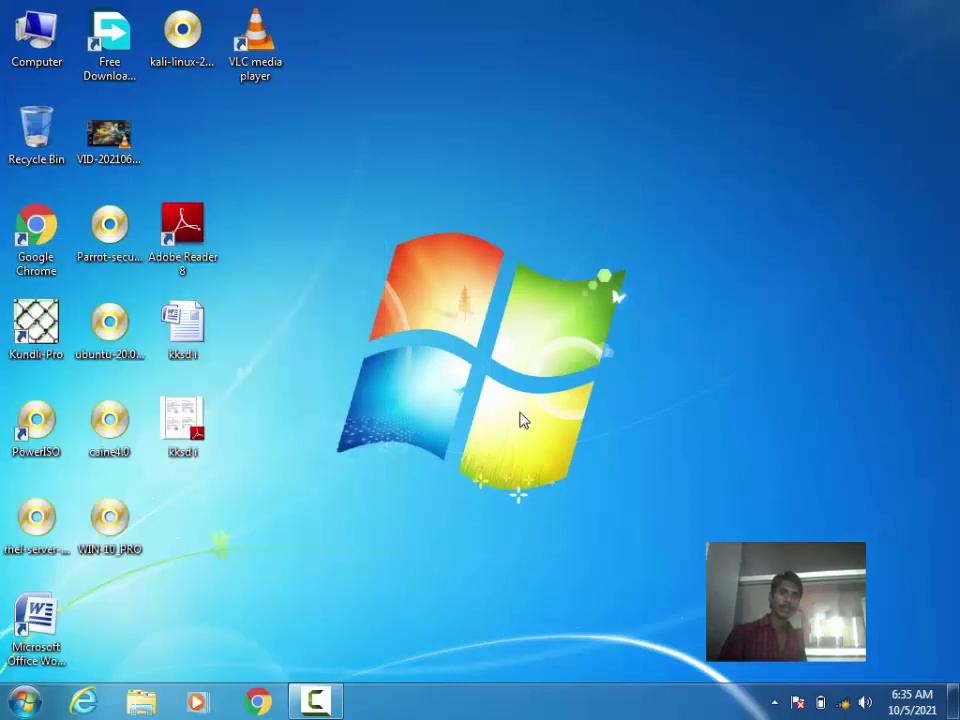
double_click(50, 612)
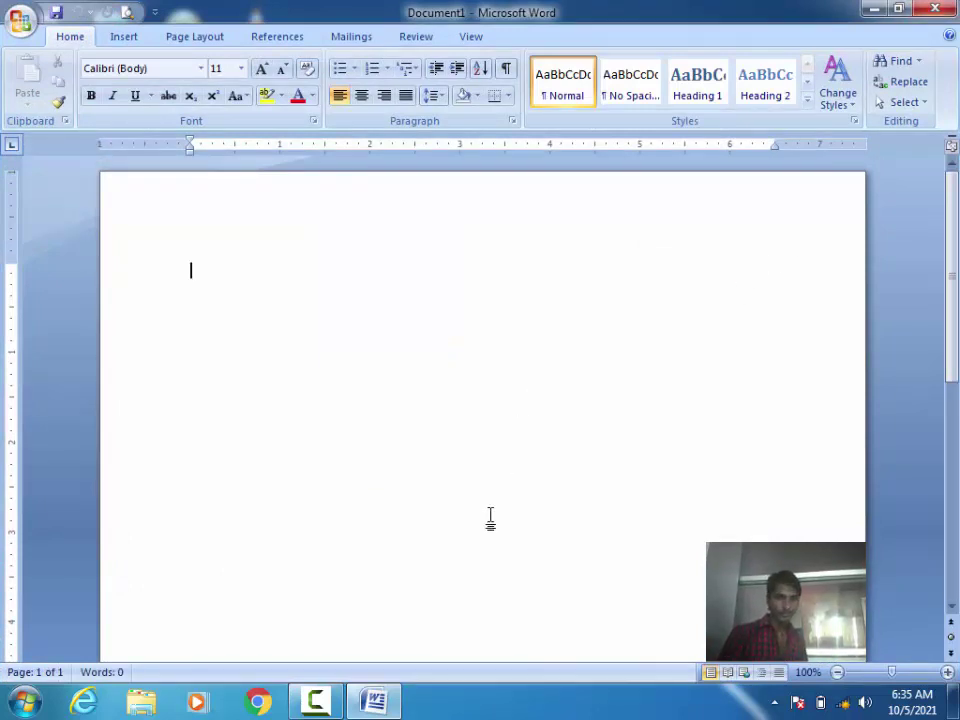
right_click(376, 700)
click(631, 462)
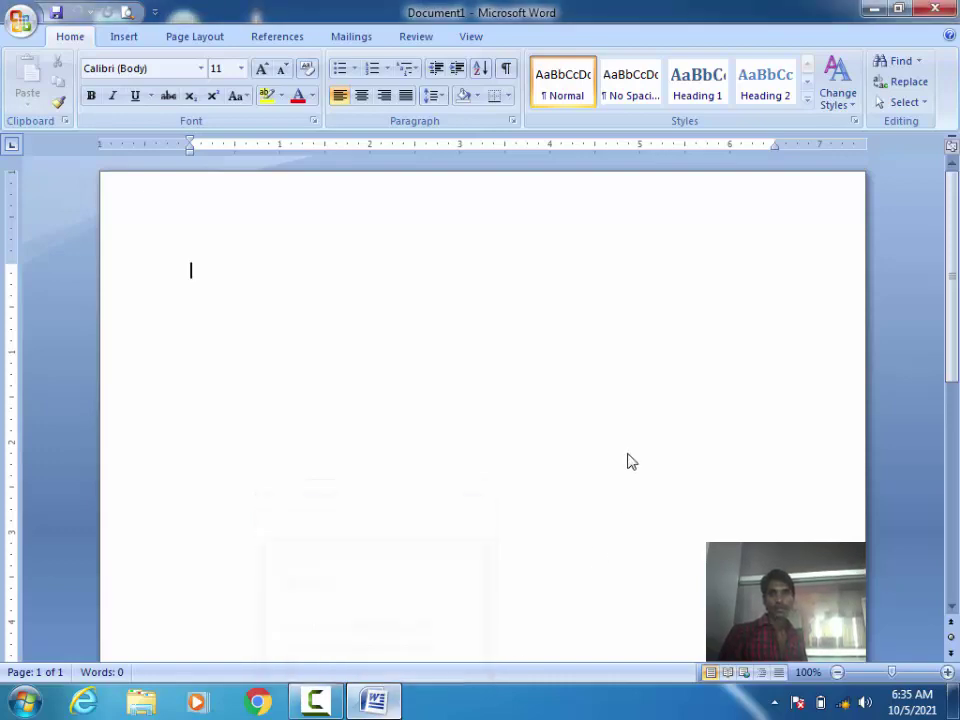
click(932, 8)
right_click(748, 222)
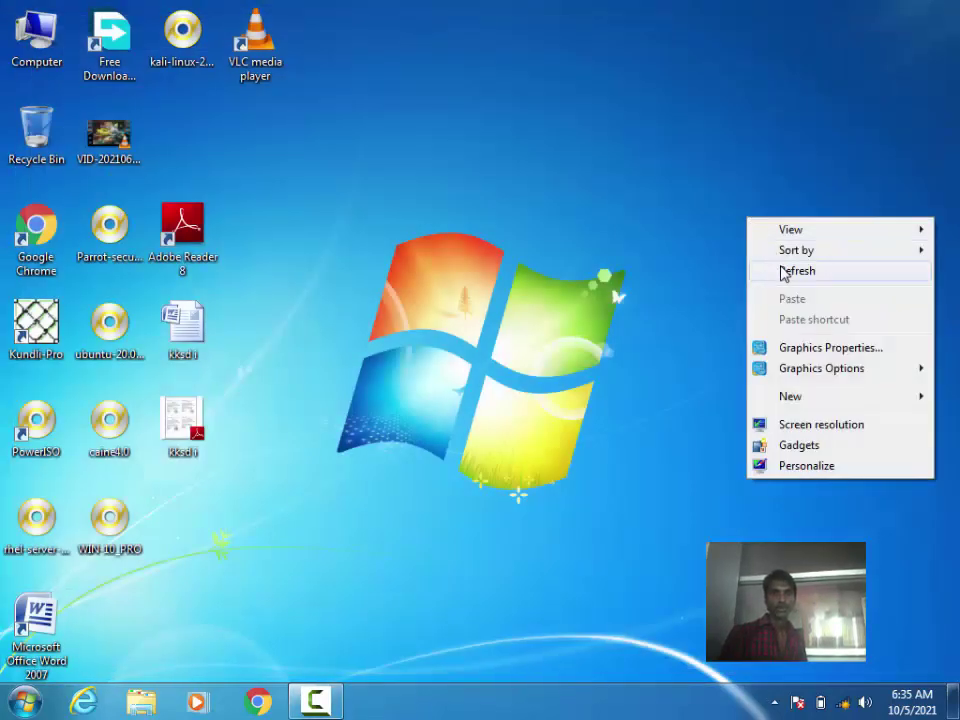
click(784, 272)
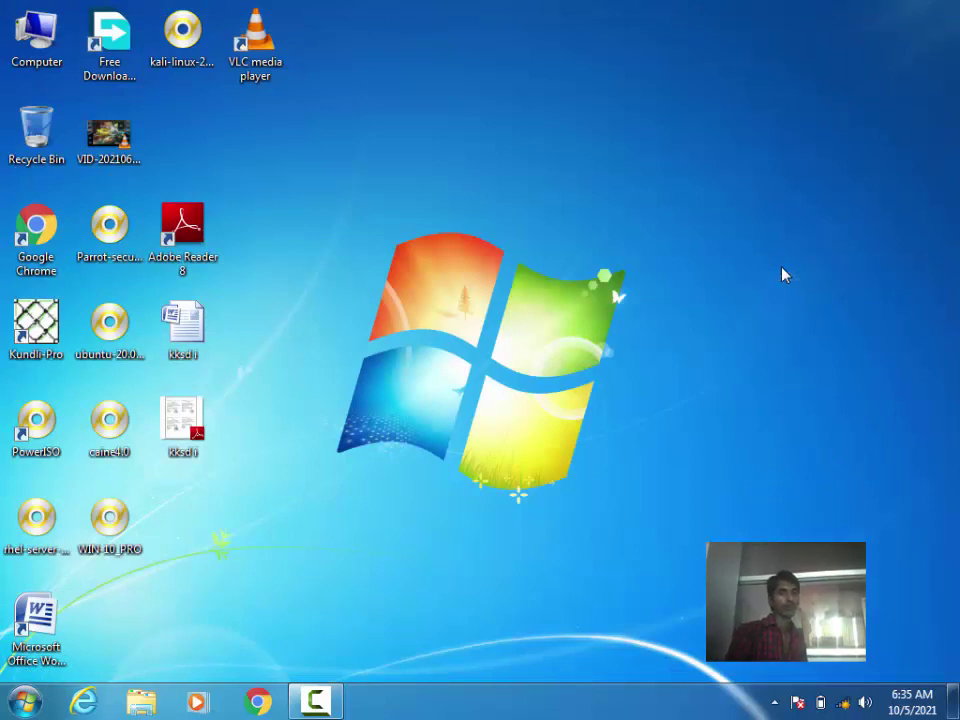
key(super+r)
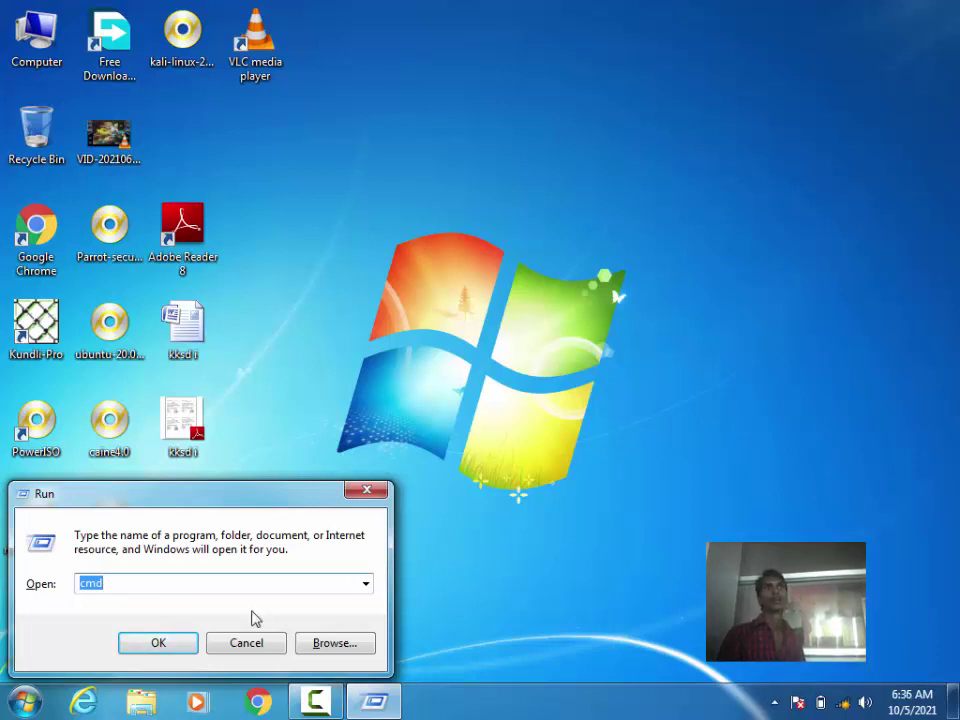
key(BackSpace)
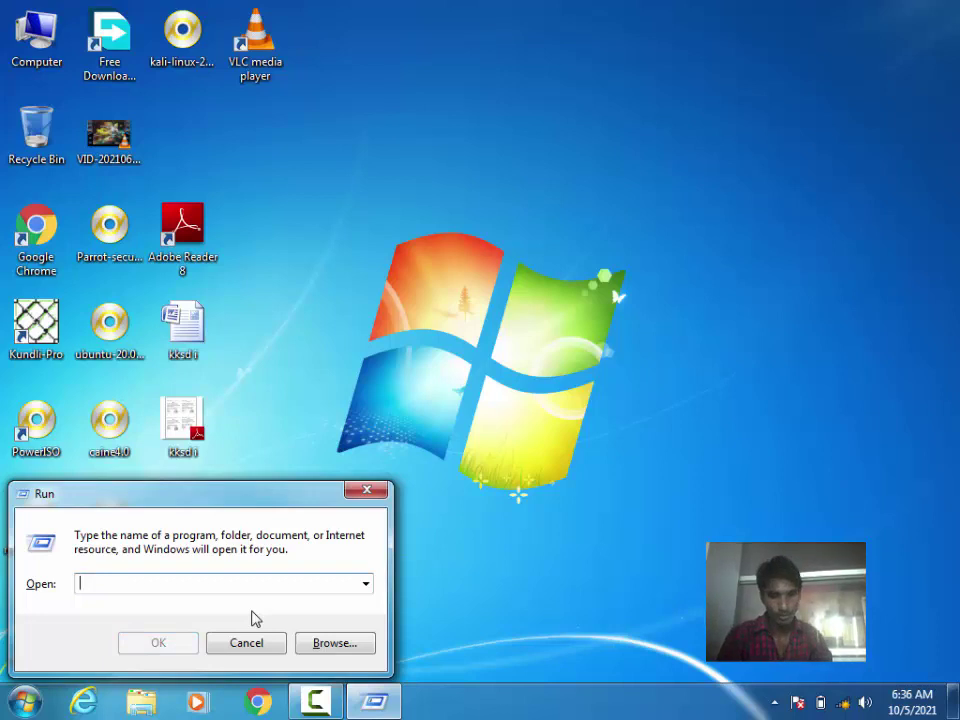
text(winwor)
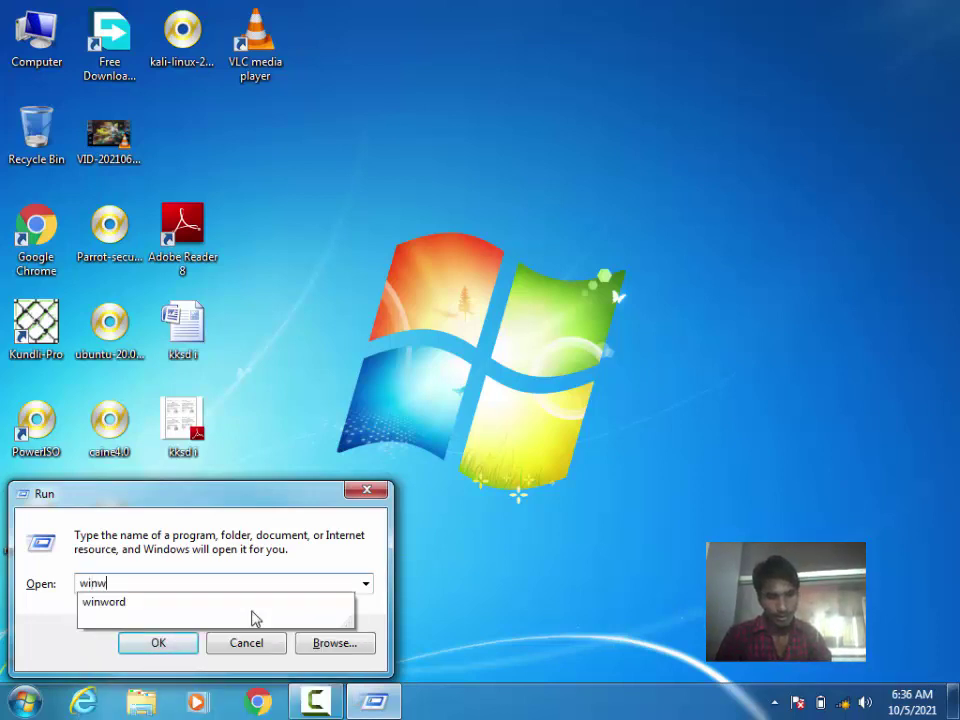
text(d)
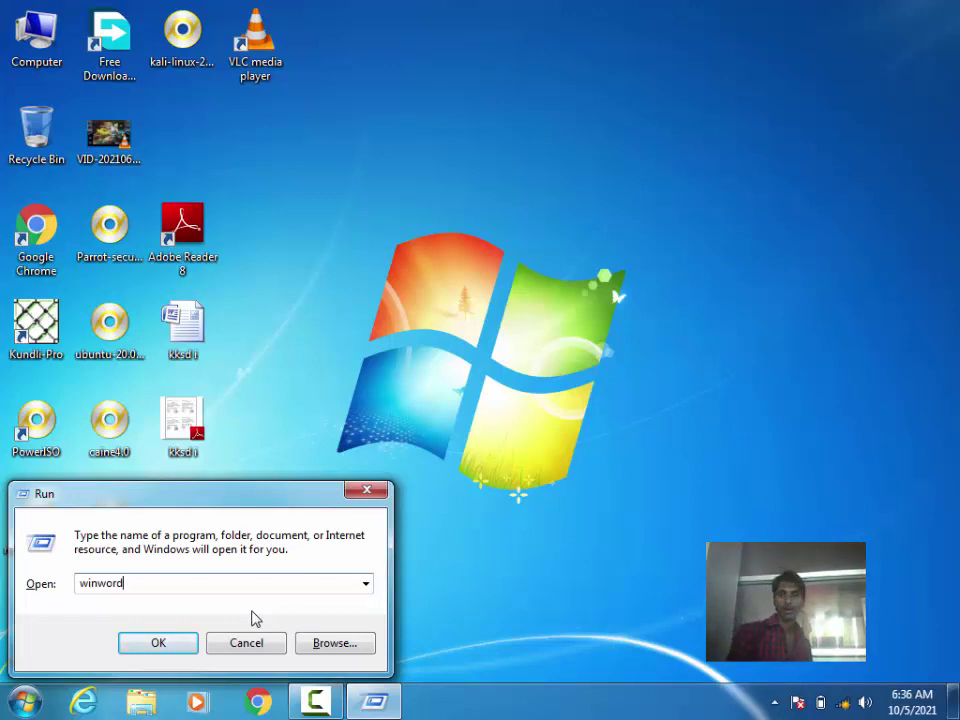
key(Return)
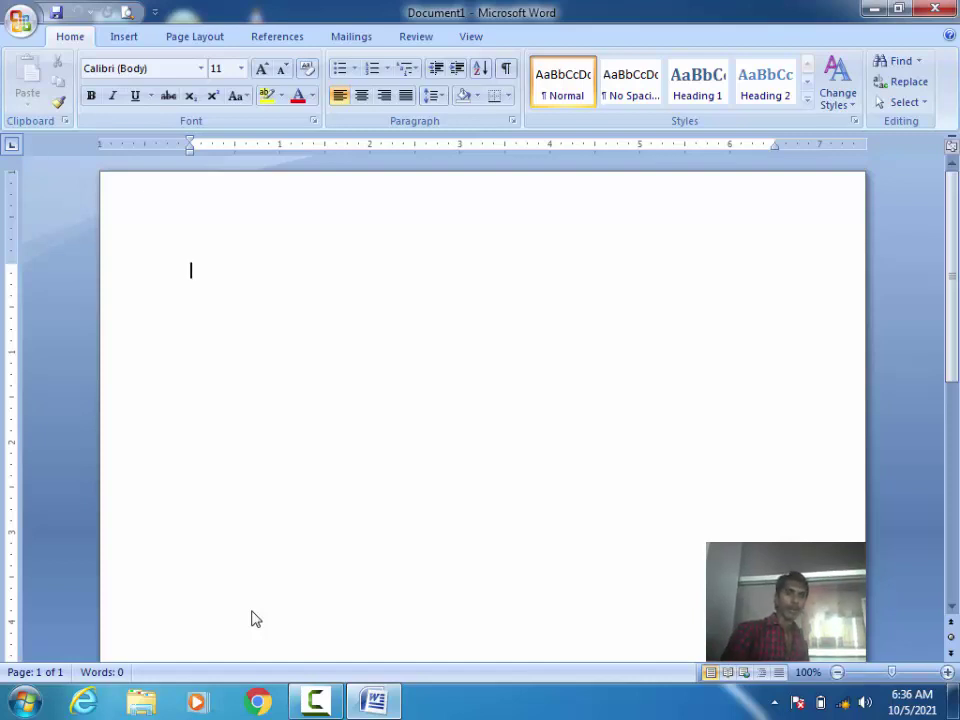
click(956, 5)
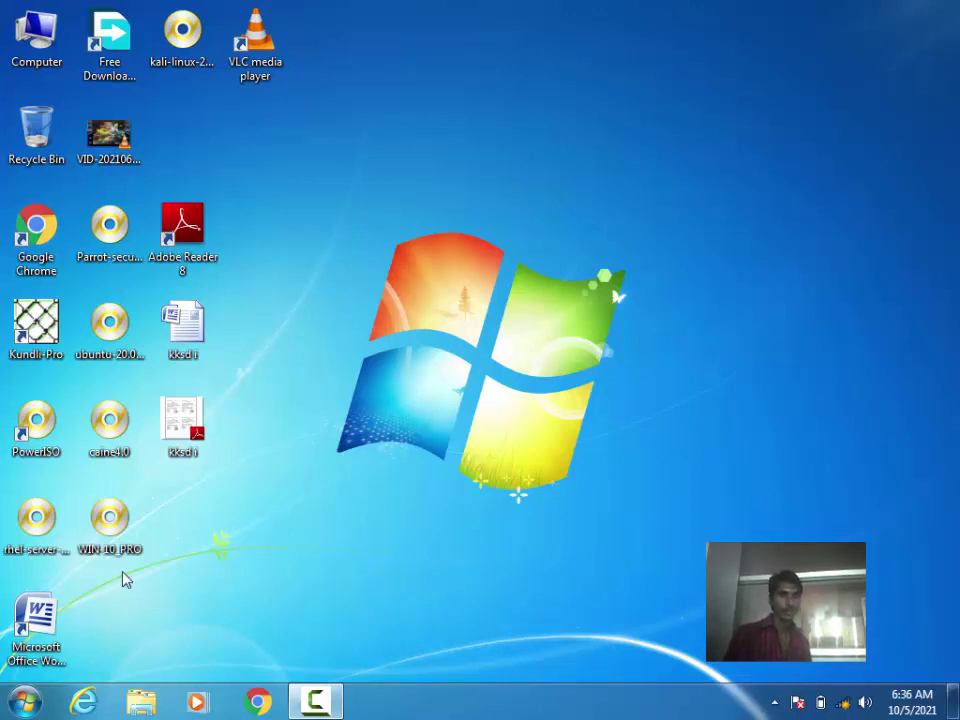
Step: Open Word from the desktop icon, type 'winword.exe' and enlarge it to 26 pt
double_click(36, 625)
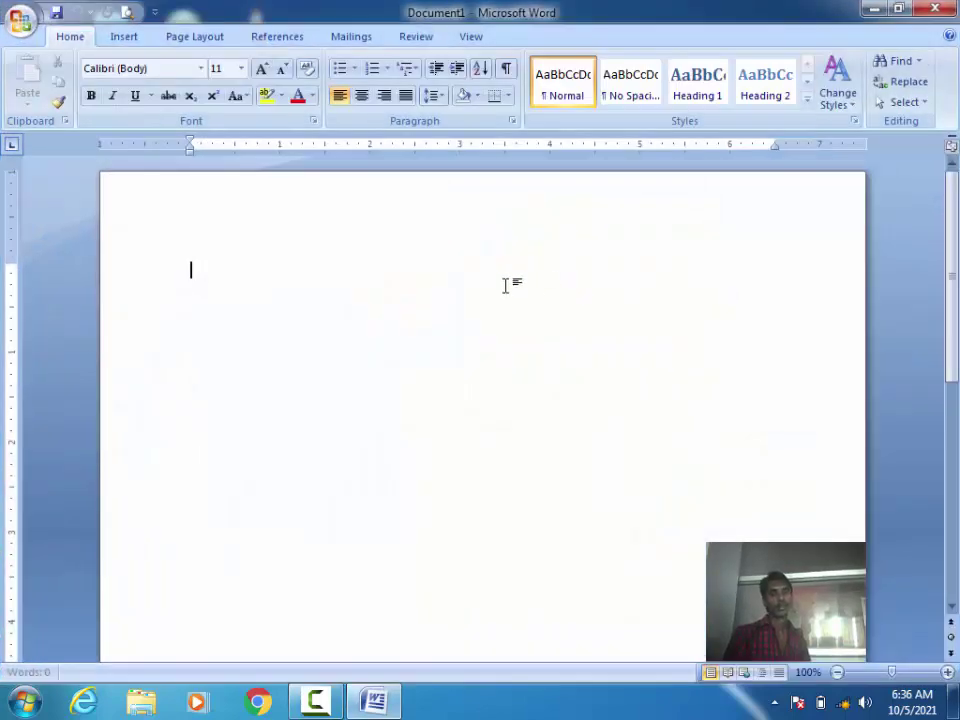
text(win)
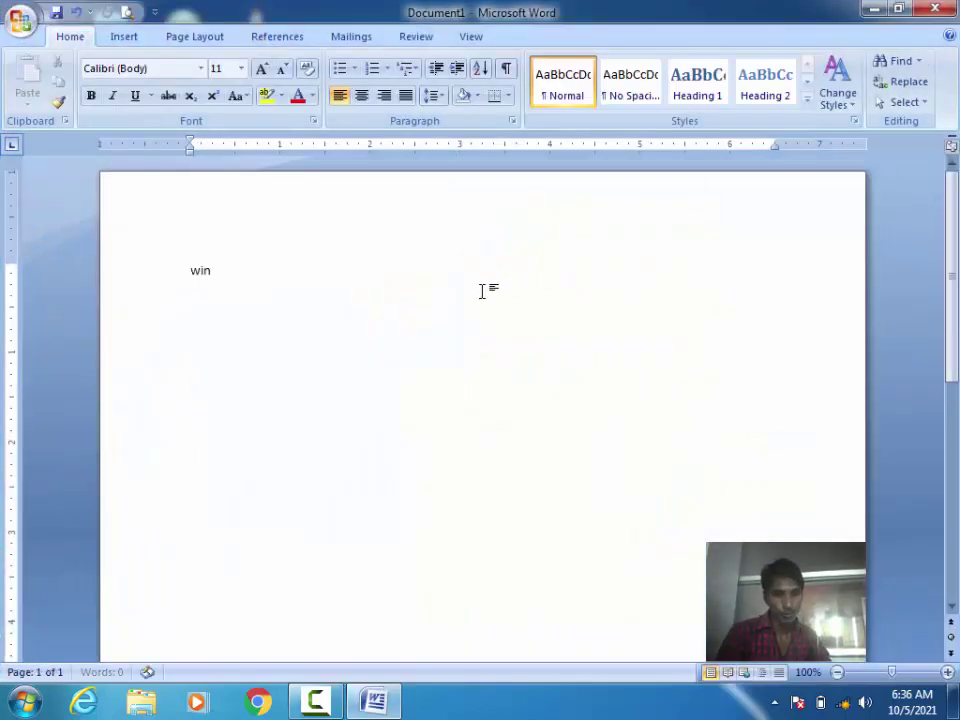
text(word.)
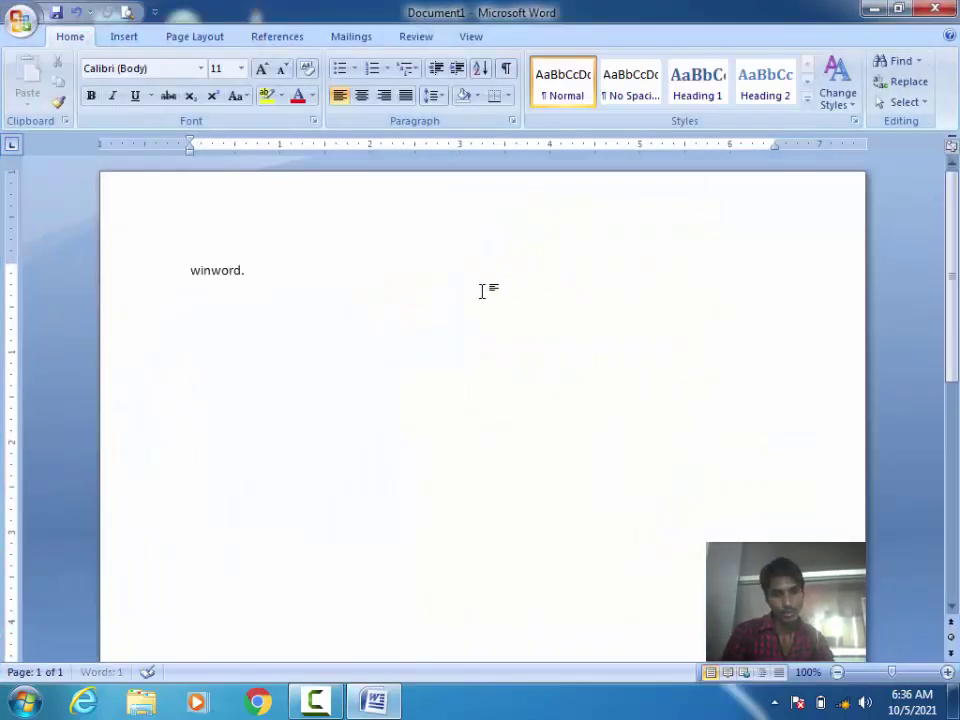
text(exe)
key(ctrl+a)
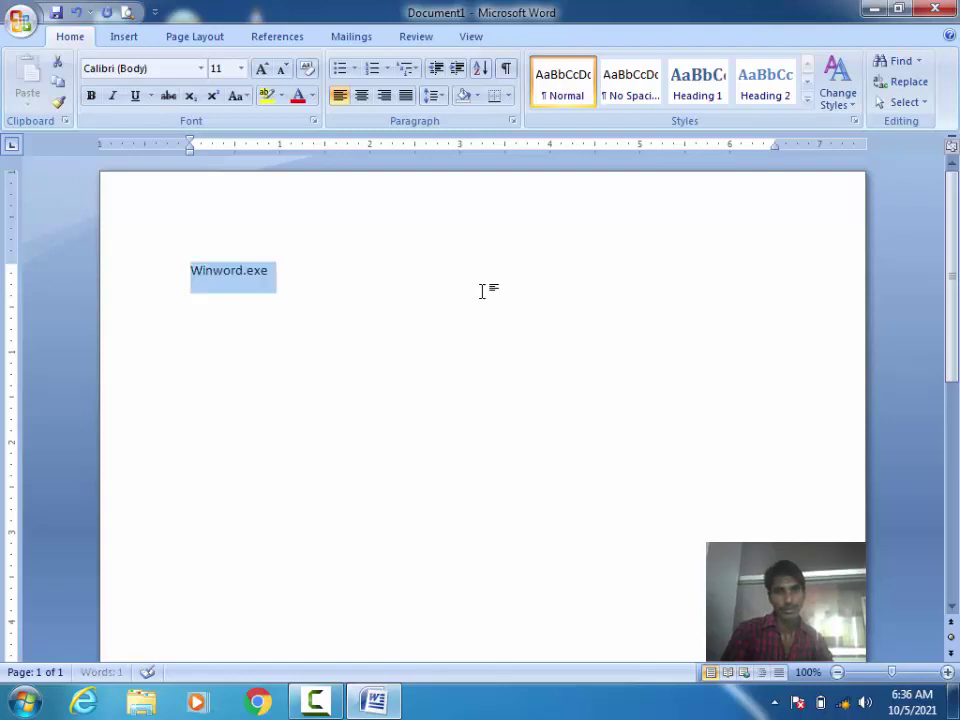
key(ctrl+shift+period)
key(ctrl+shift+period)
key(ctrl+shift+period)
key(ctrl+shift+period)
key(ctrl+shift+period)
key(ctrl+shift+period)
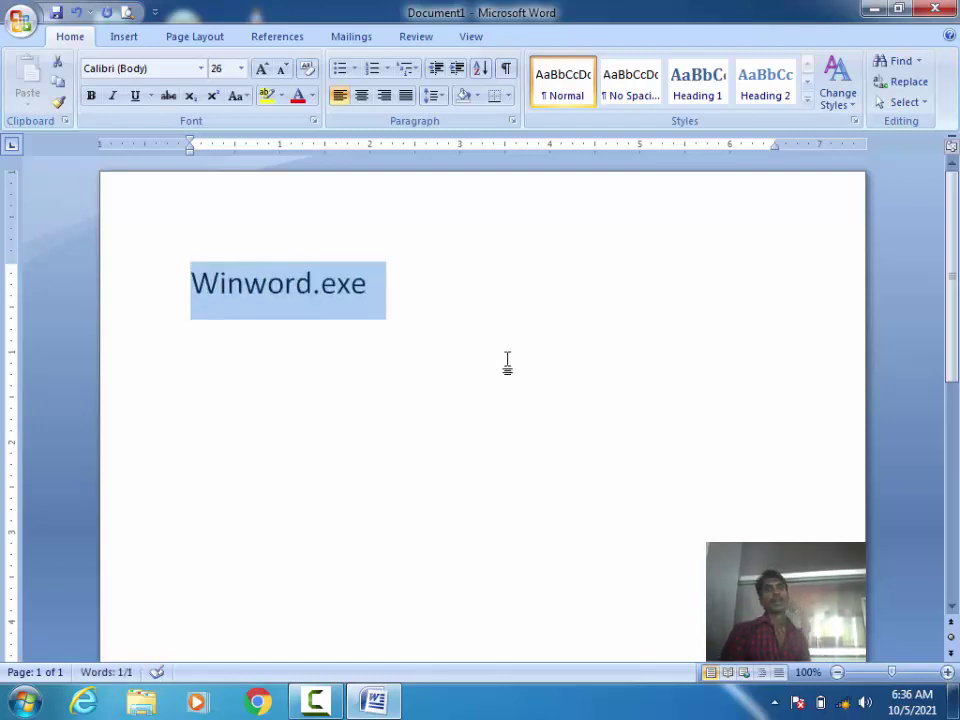
click(507, 365)
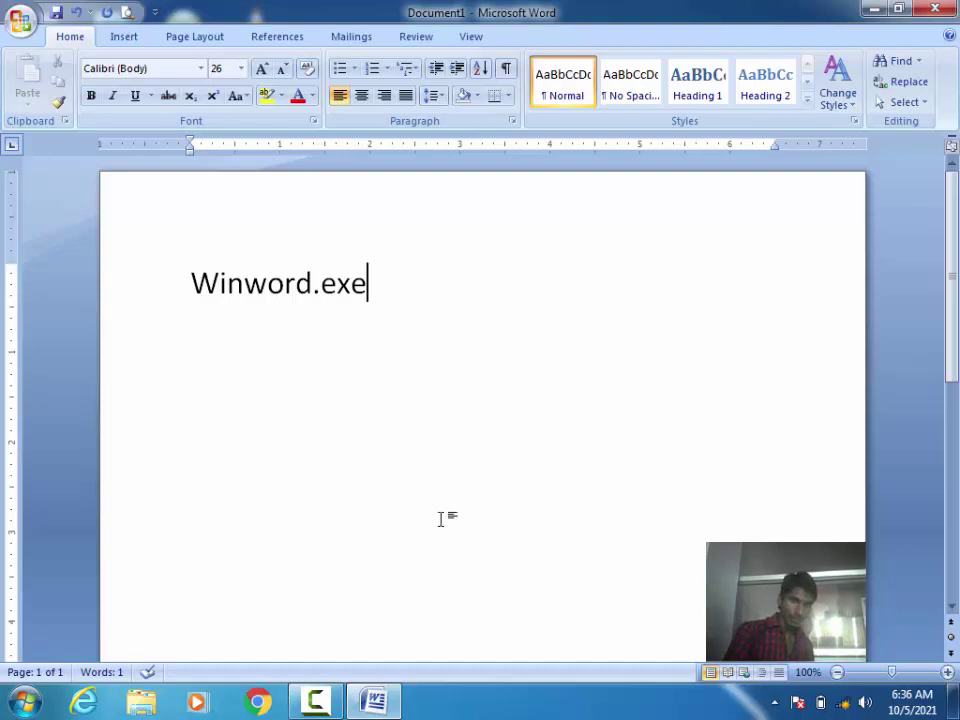
Step: Close the Word window from its taskbar button without saving Document1
right_click(385, 712)
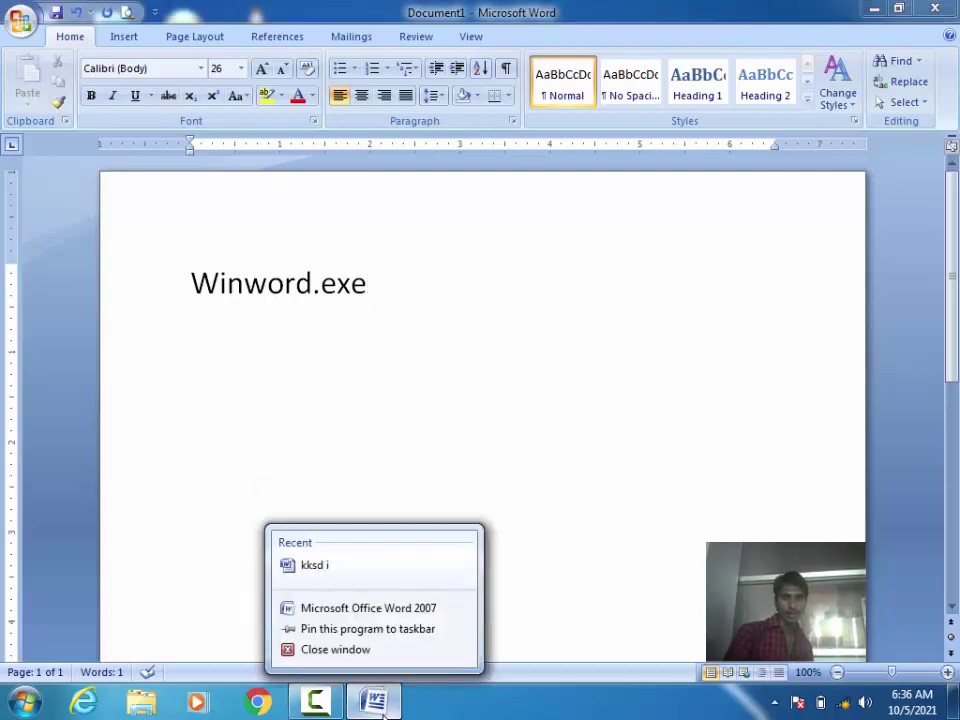
click(452, 600)
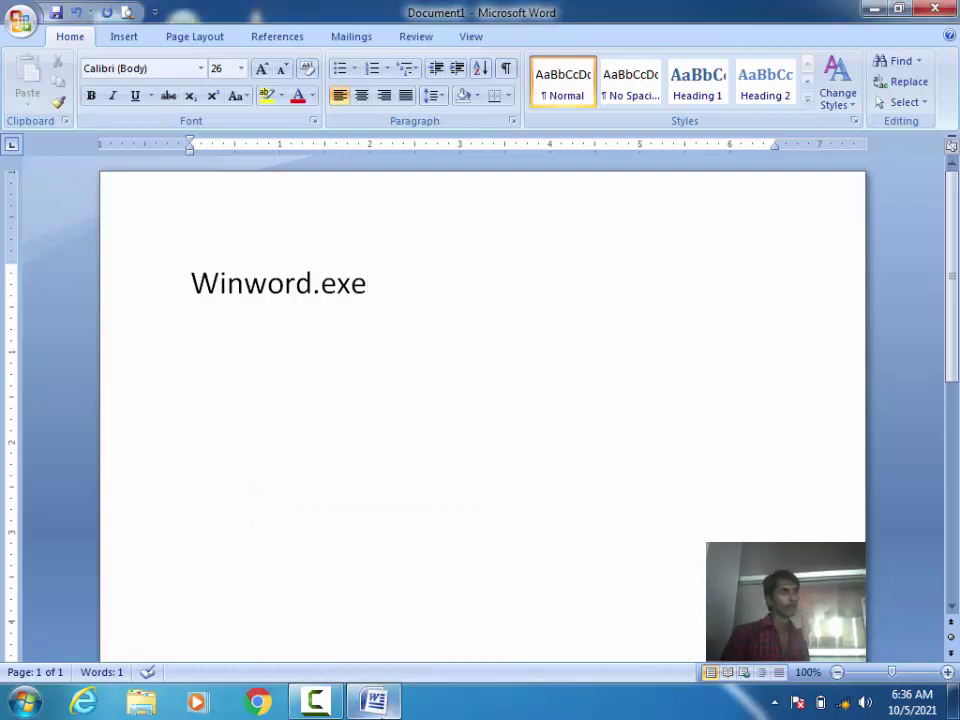
right_click(380, 710)
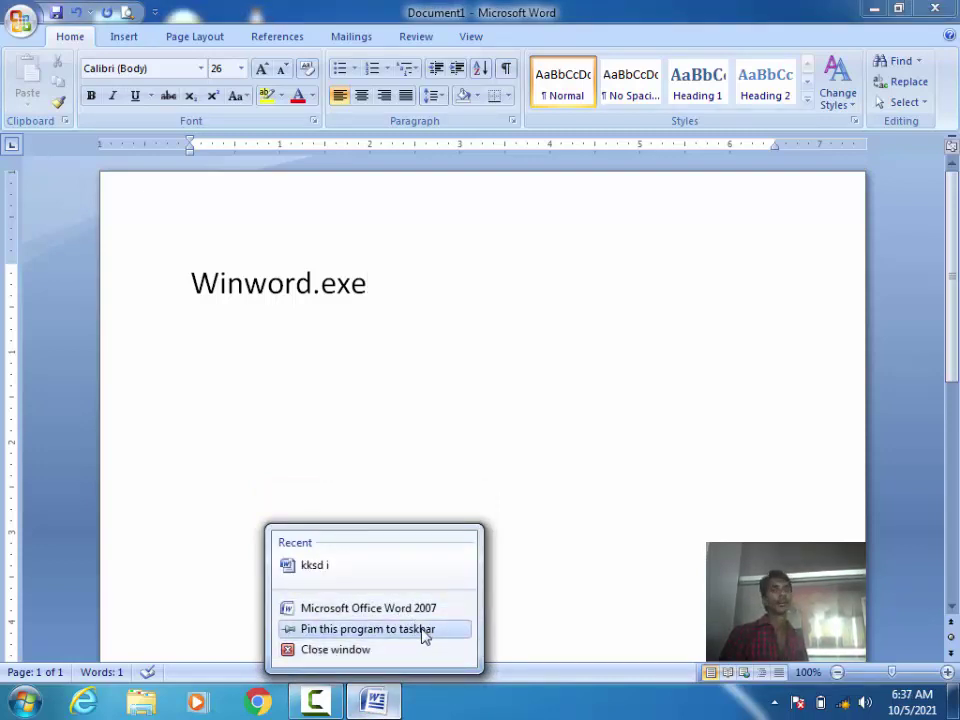
click(422, 647)
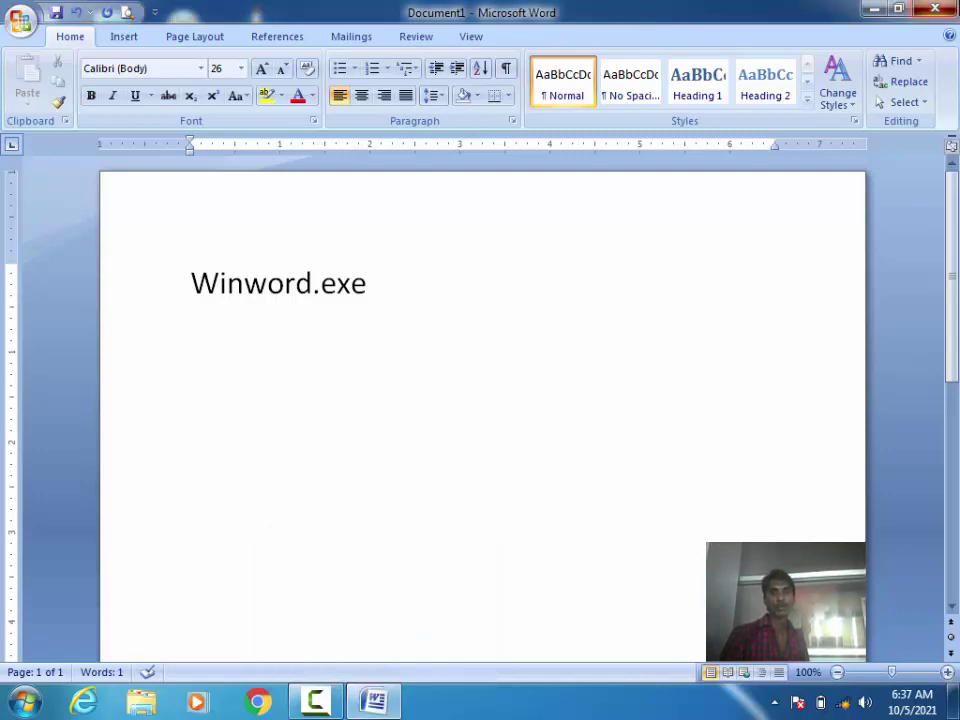
click(483, 399)
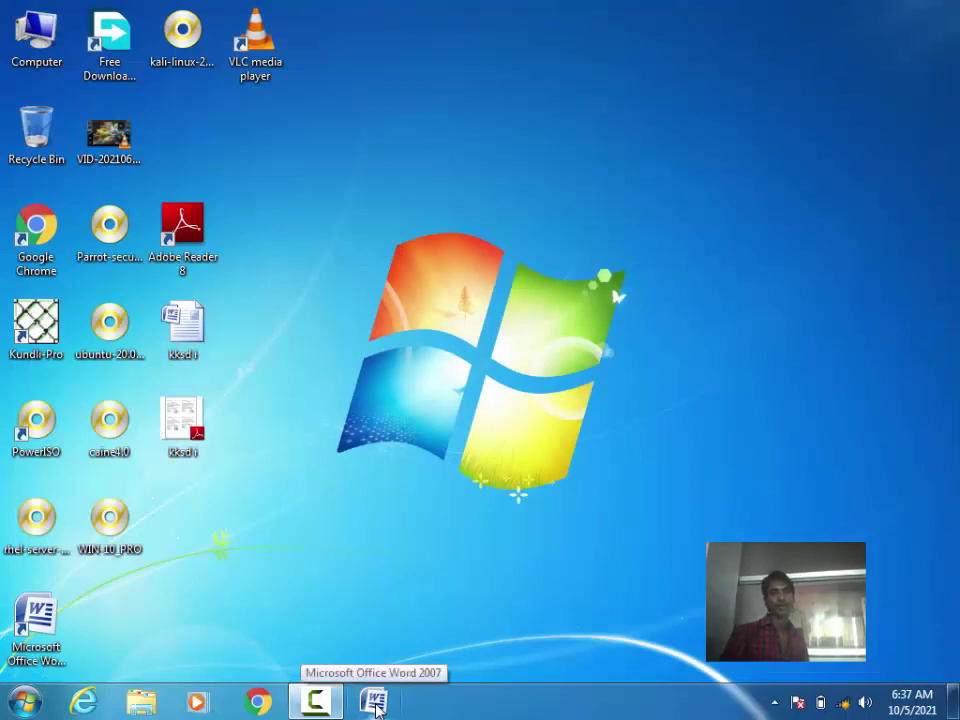
Step: Start Word from the taskbar, hide it twice with Win+D, then restore the blank document
click(375, 703)
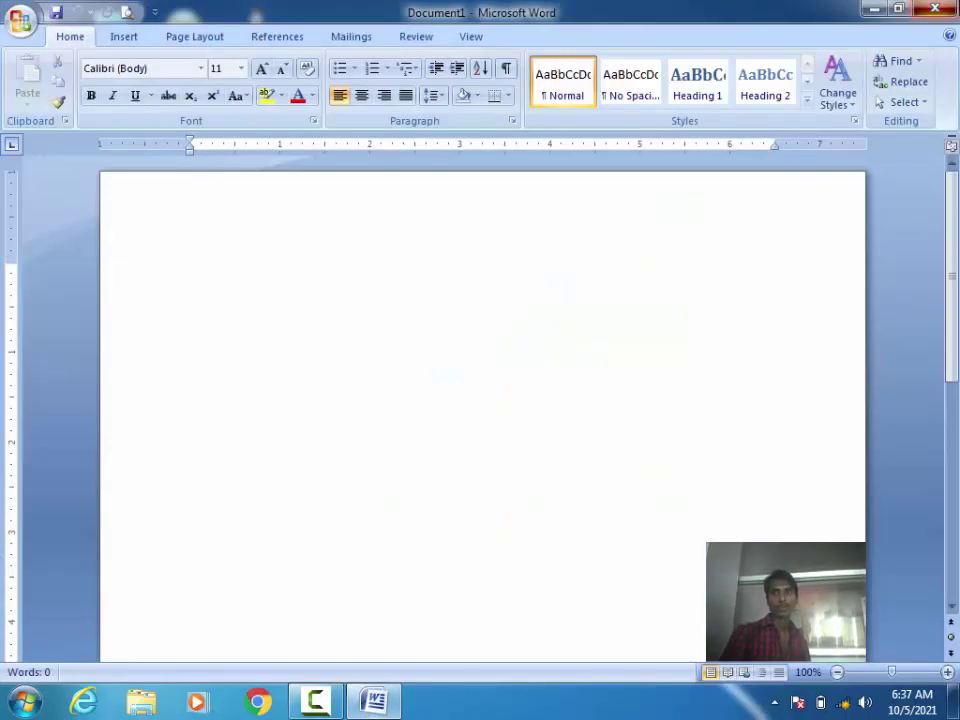
key(super+d)
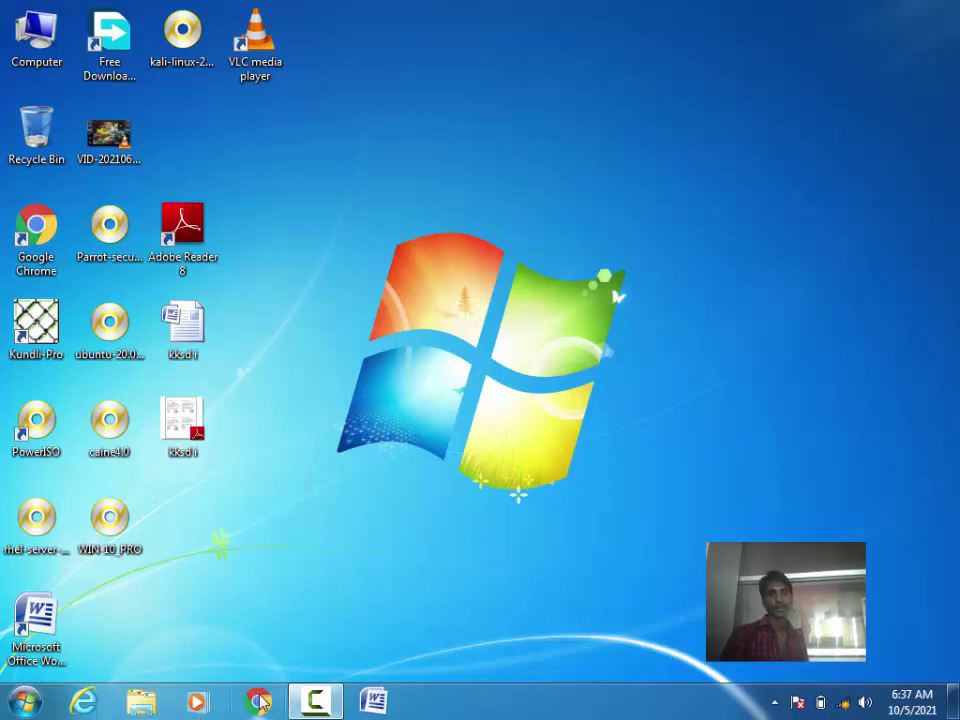
mouse_move(323, 706)
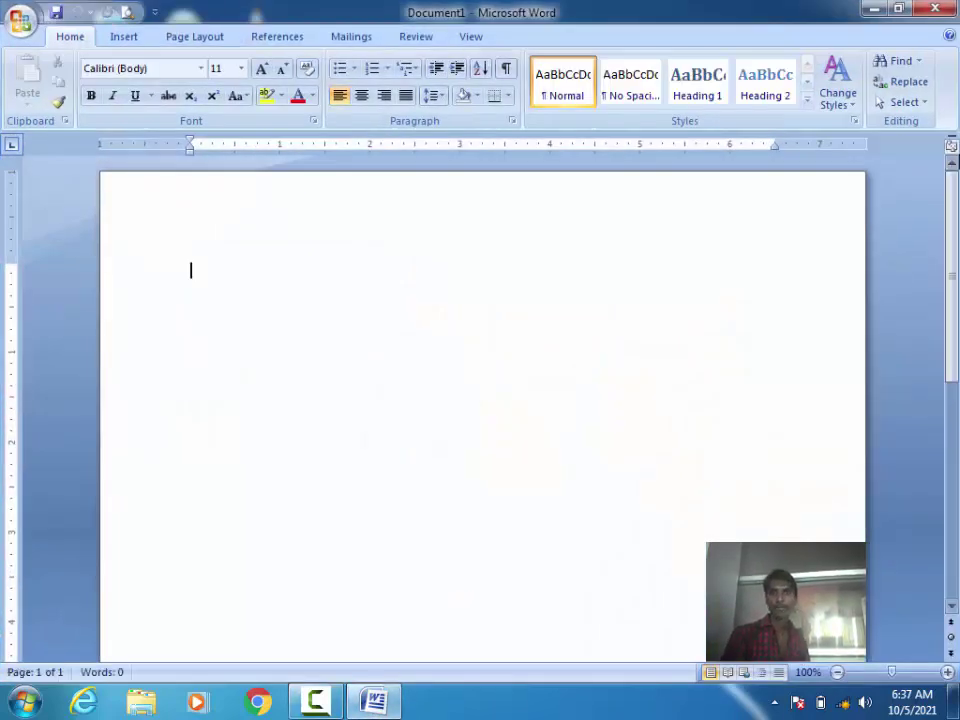
key(super+d)
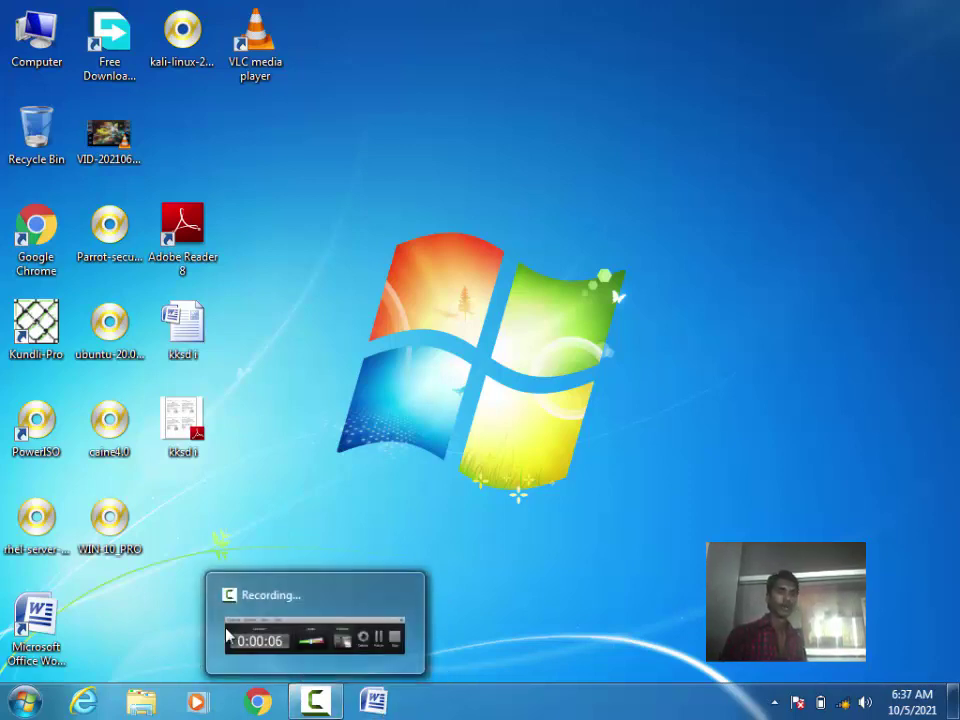
click(377, 712)
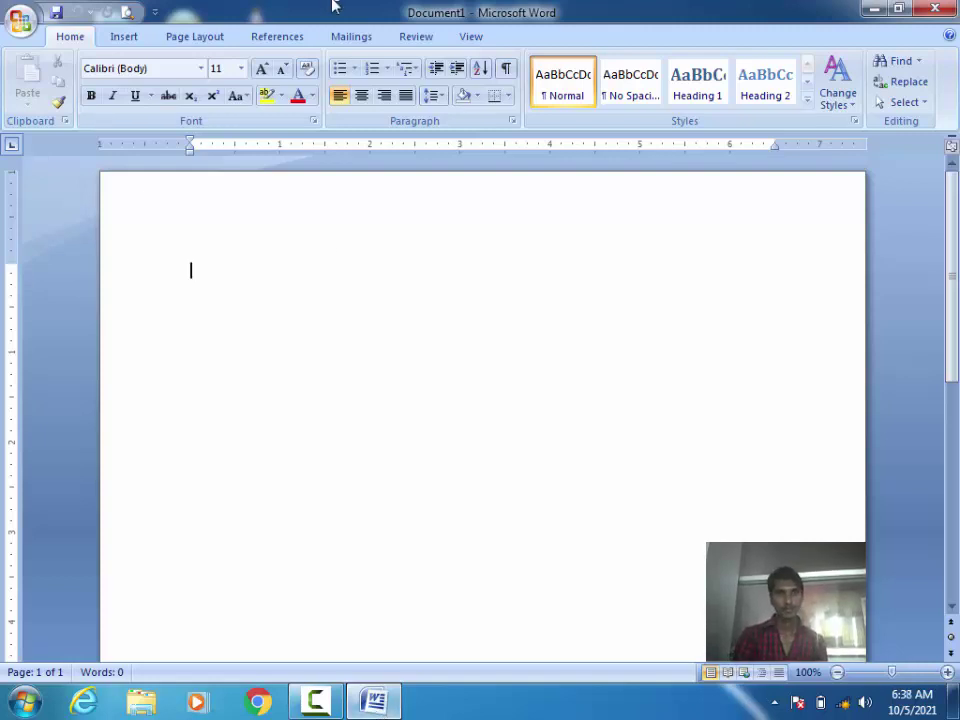
click(6, 17)
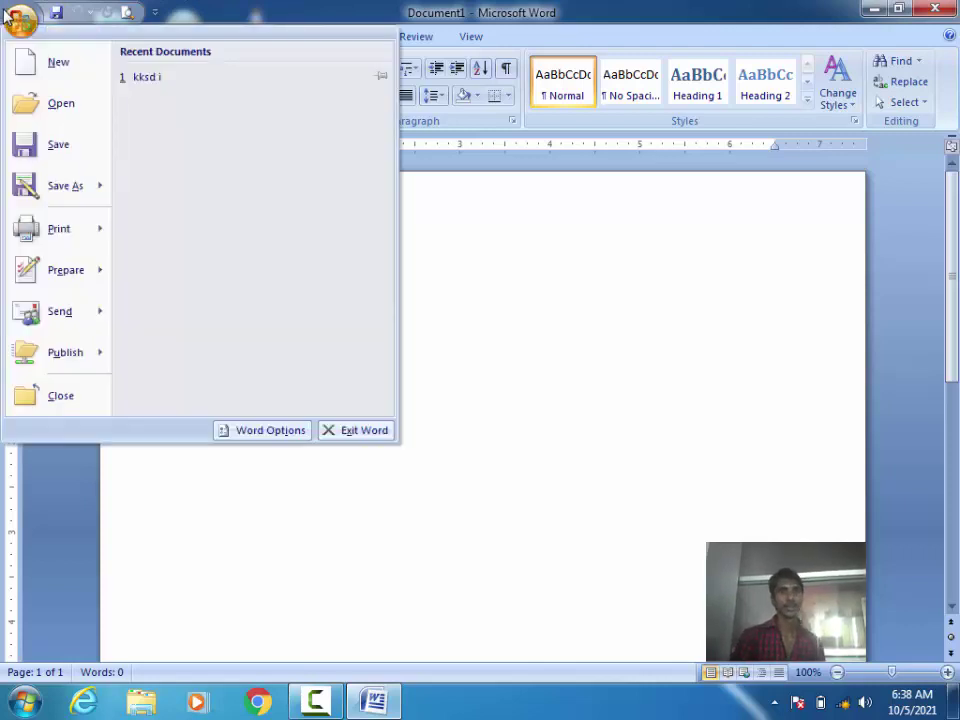
click(289, 10)
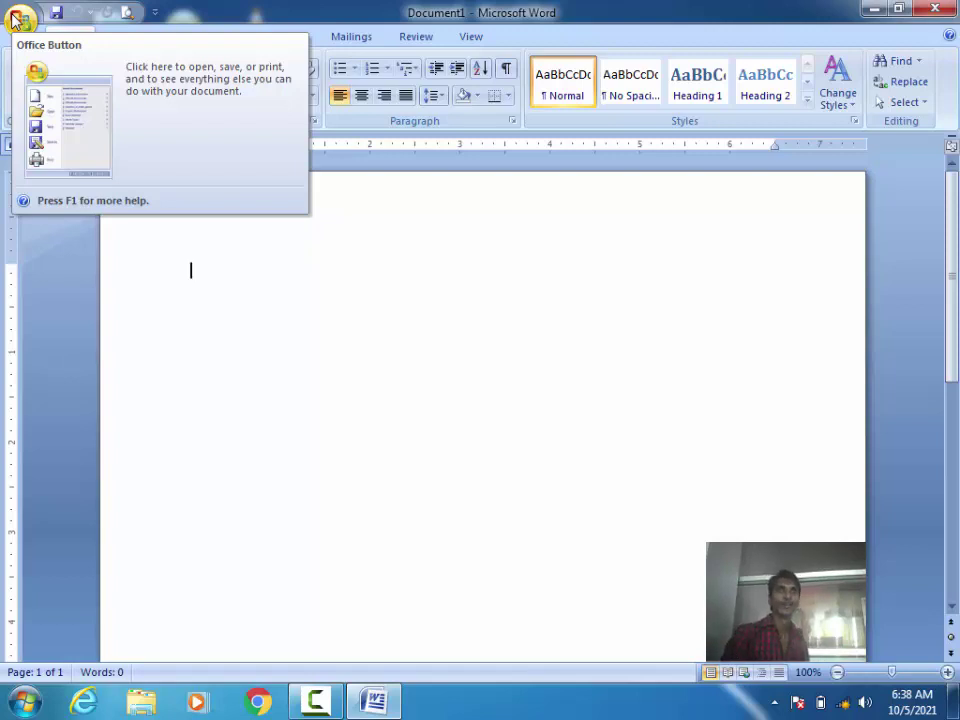
click(18, 20)
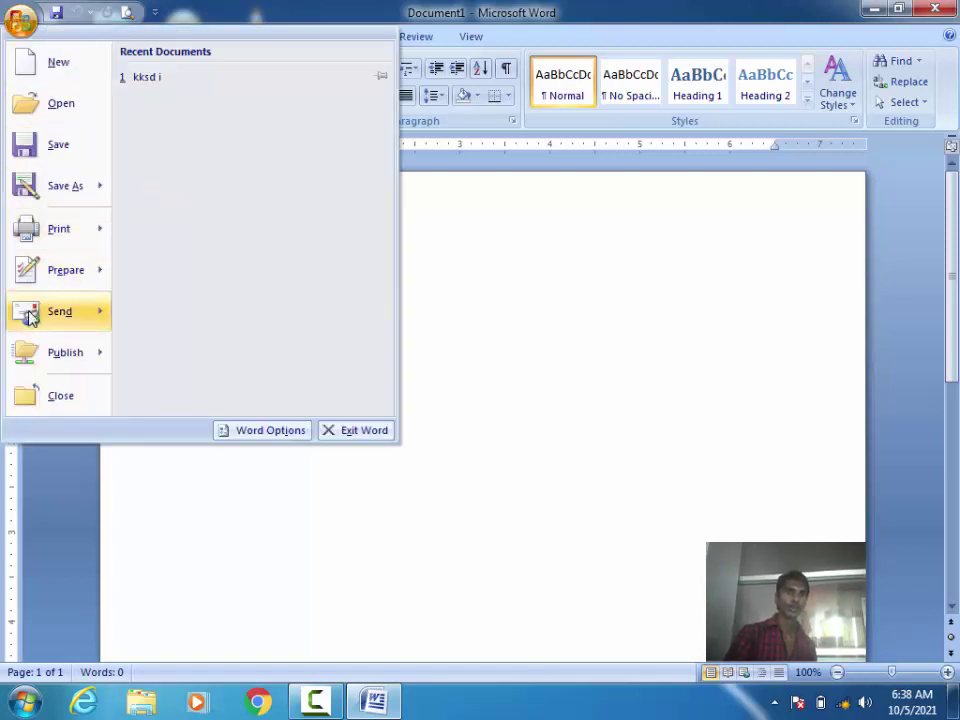
mouse_move(22, 316)
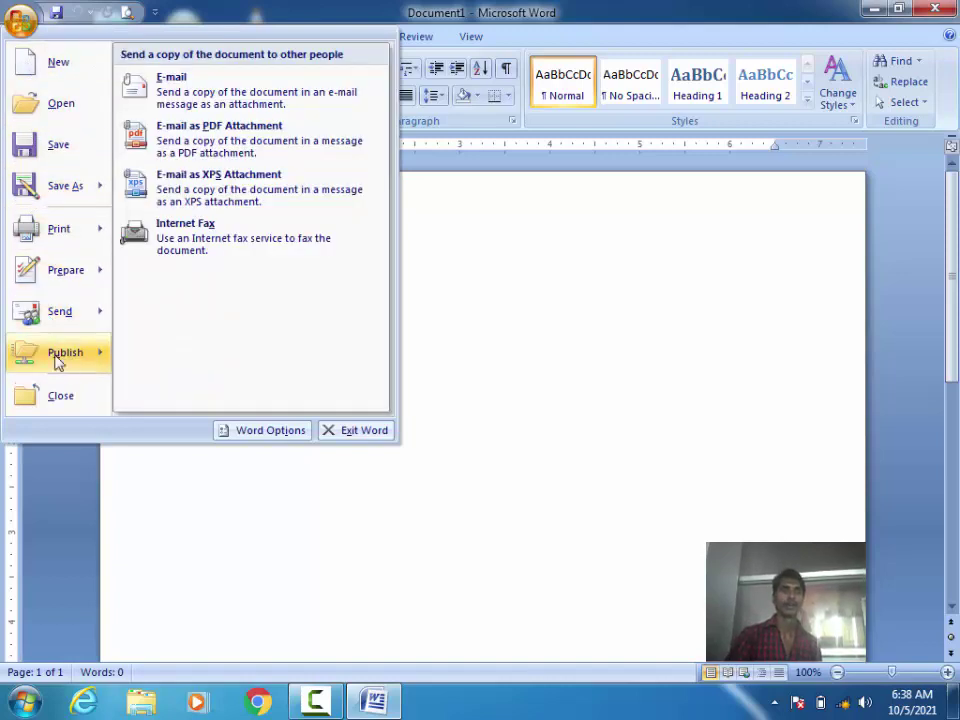
mouse_move(57, 362)
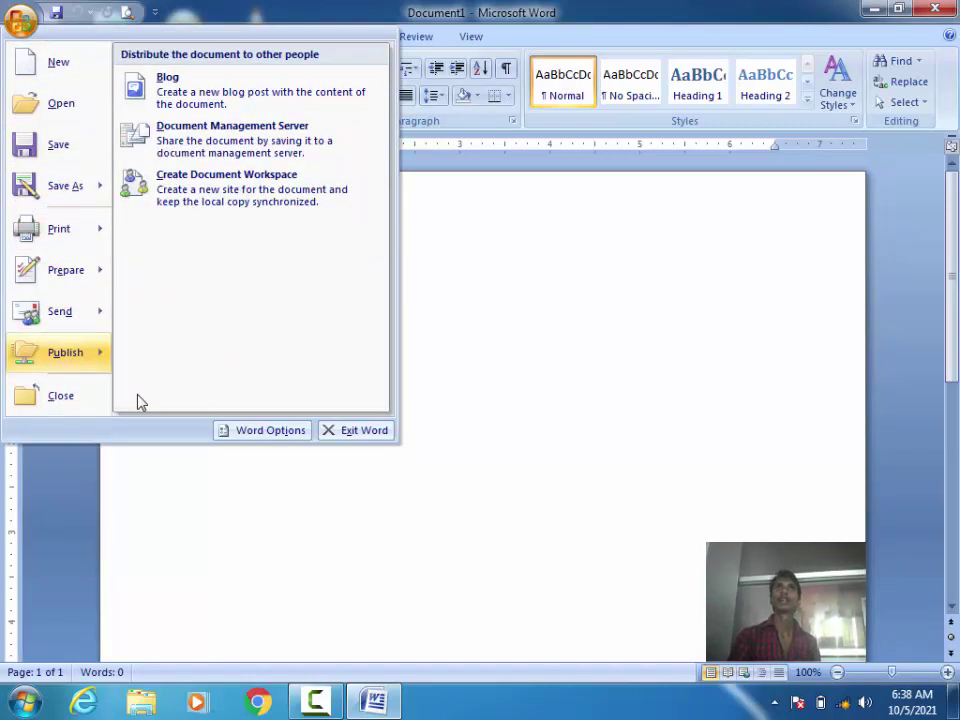
click(480, 341)
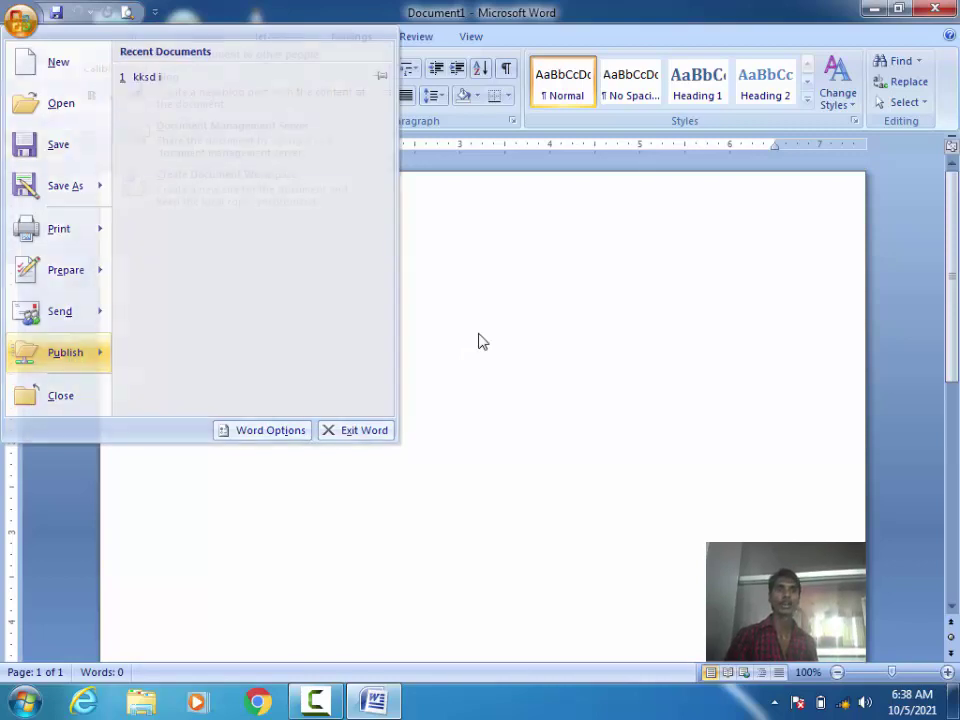
click(8, 12)
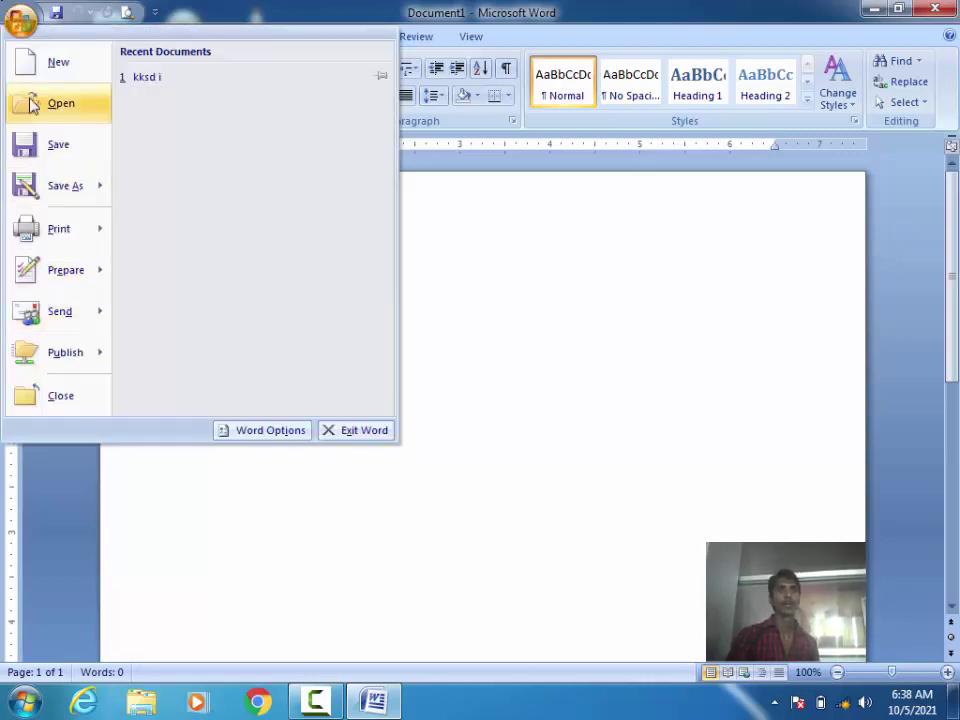
click(588, 300)
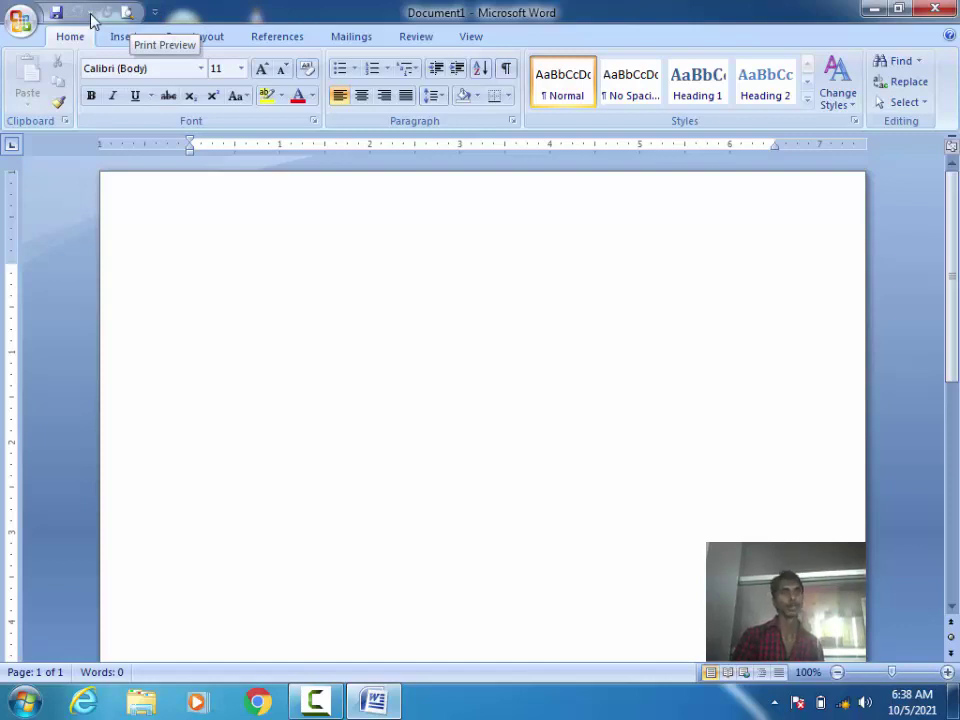
Step: Check Print Preview, close it, and open the Customize Quick Access Toolbar list
click(126, 13)
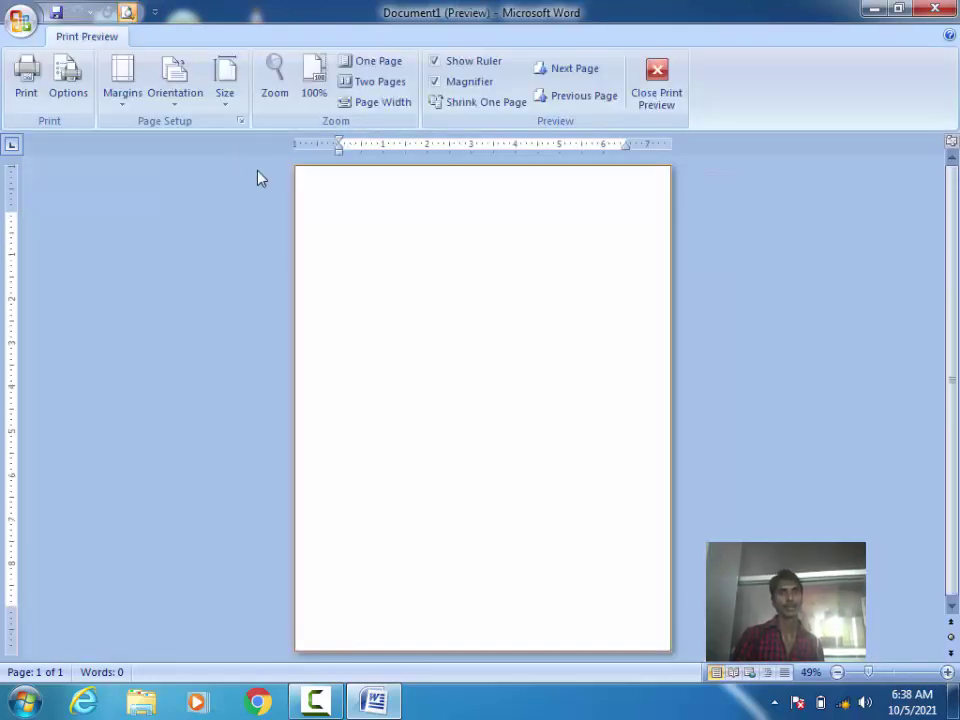
click(652, 100)
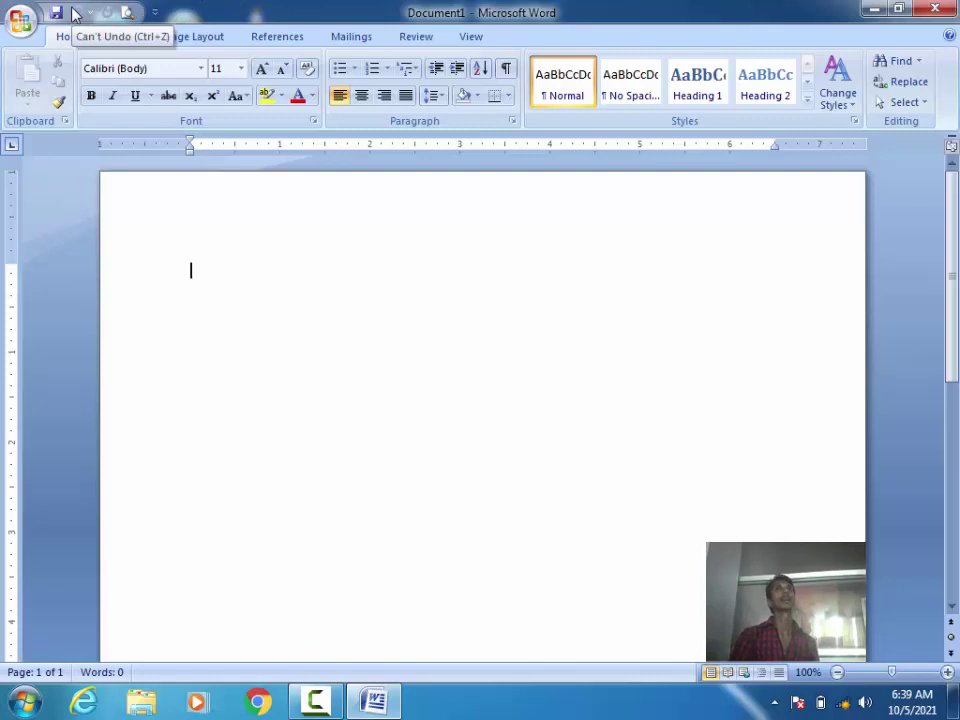
click(156, 12)
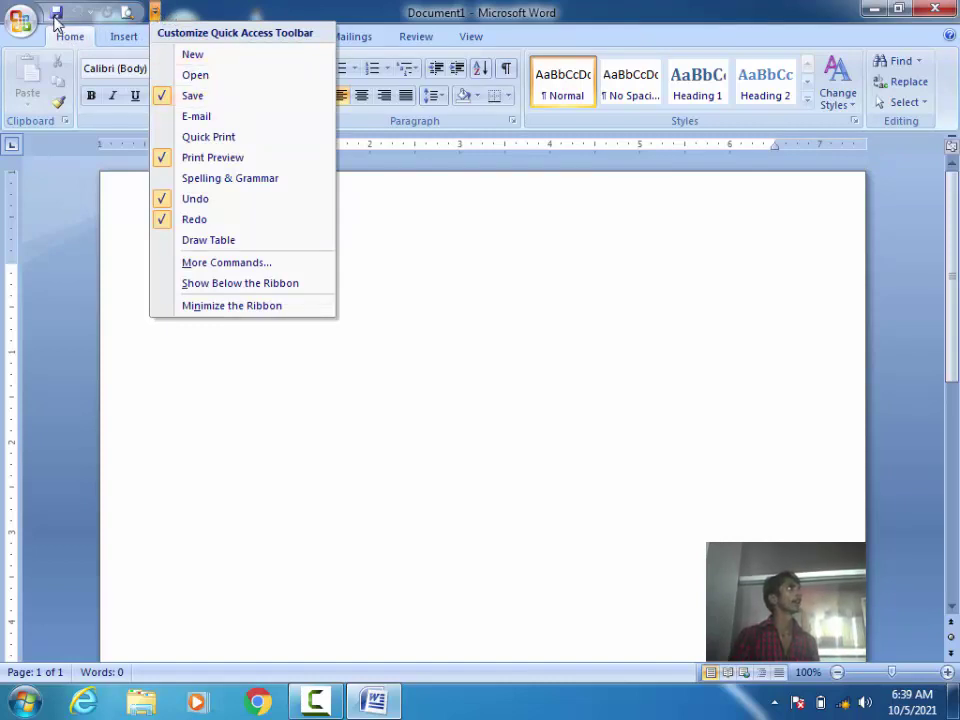
Step: Remove Save from the Quick Access Toolbar and add it back
click(233, 97)
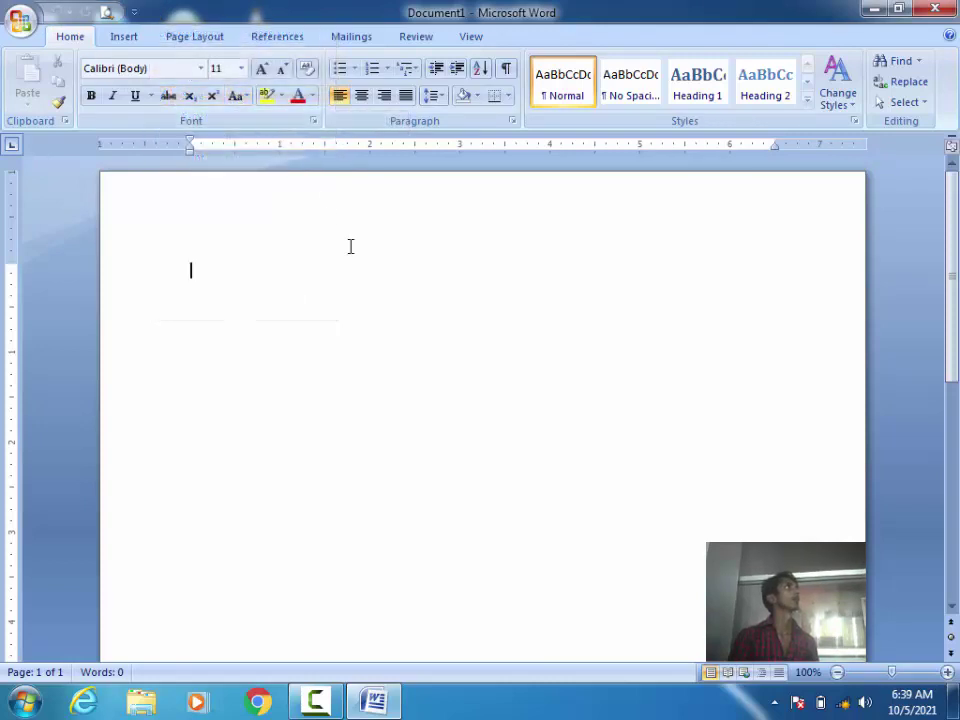
click(134, 12)
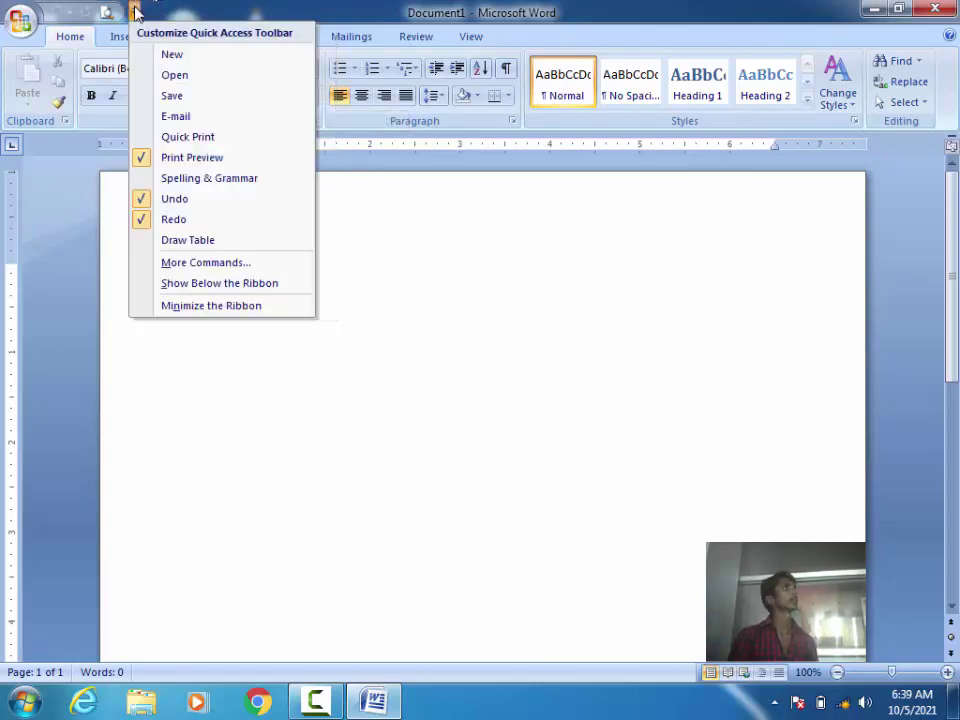
click(184, 97)
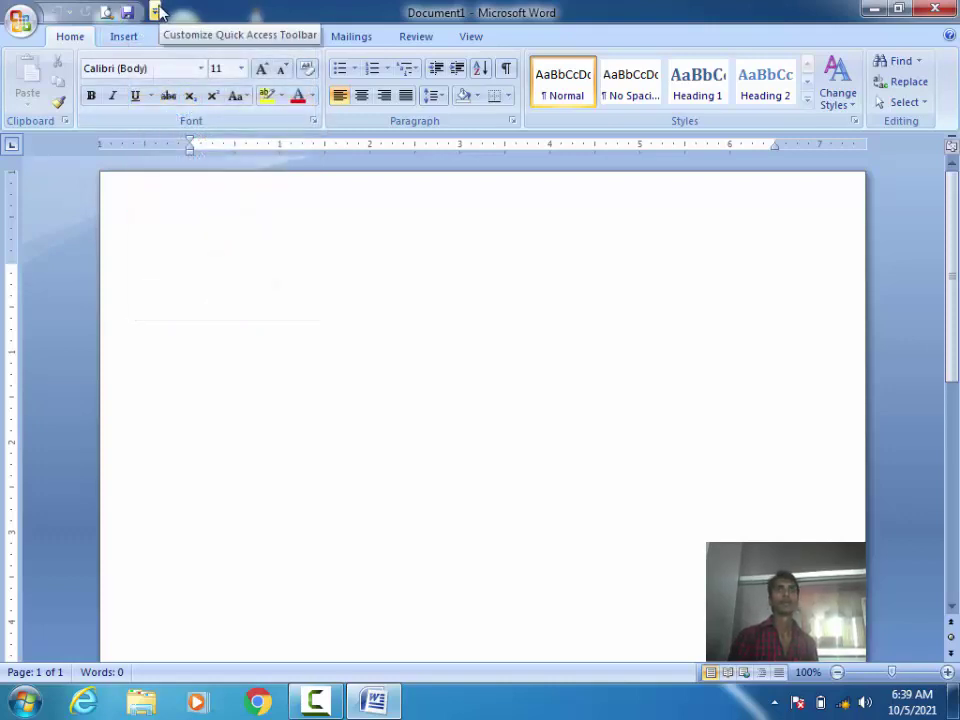
click(155, 11)
Step: Add Draw Table, Spelling & Grammar, Quick Print, E-mail and Open to the Quick Access Toolbar
click(208, 241)
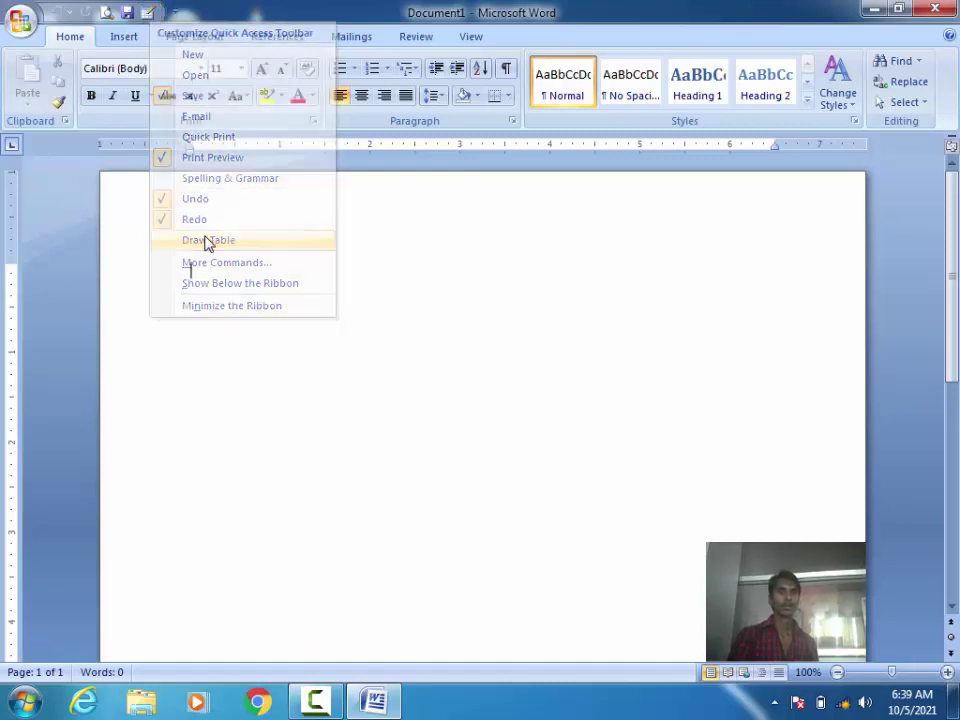
click(176, 12)
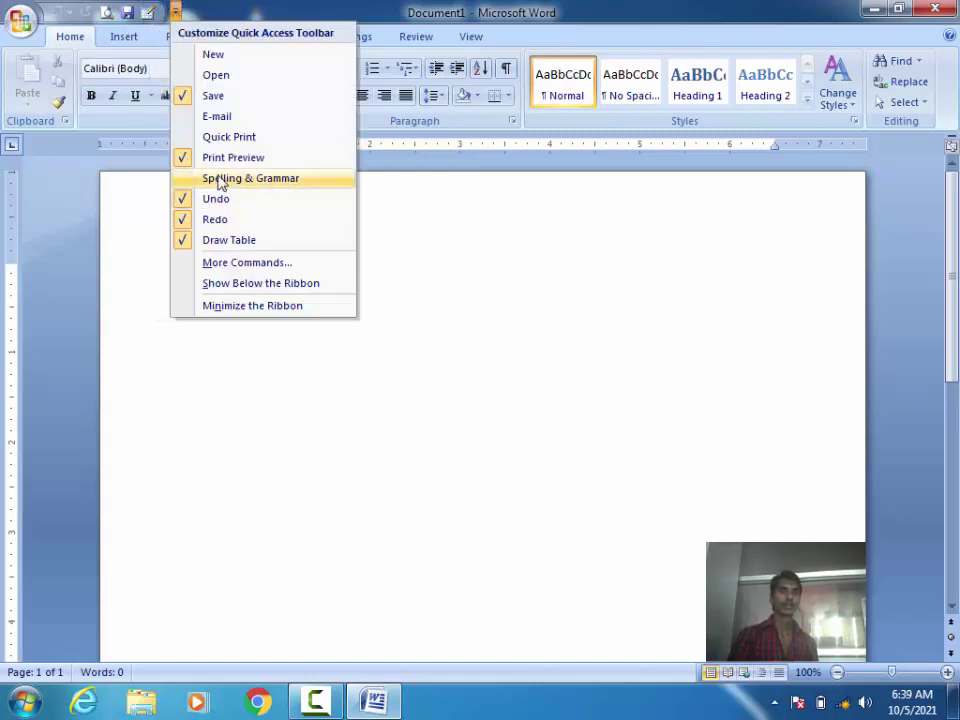
click(218, 182)
click(198, 10)
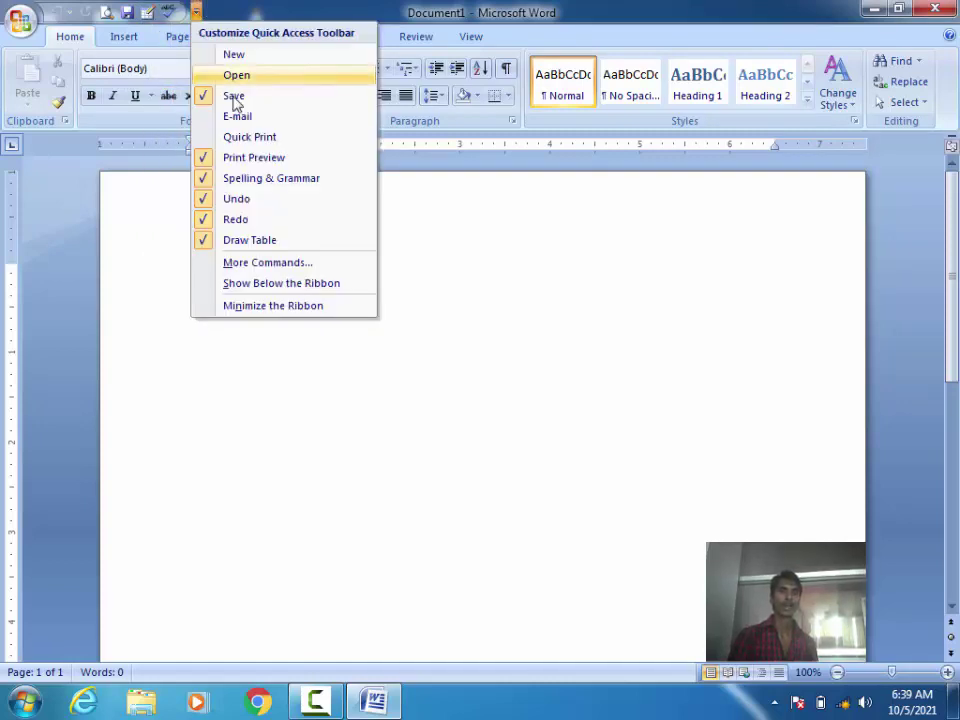
click(249, 137)
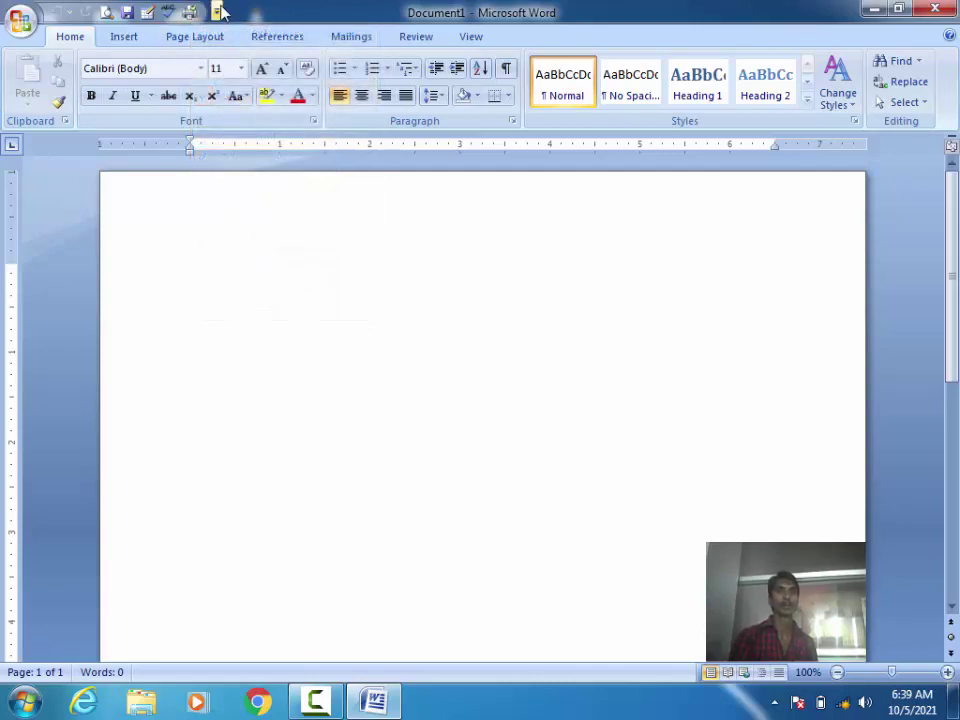
click(217, 11)
click(258, 116)
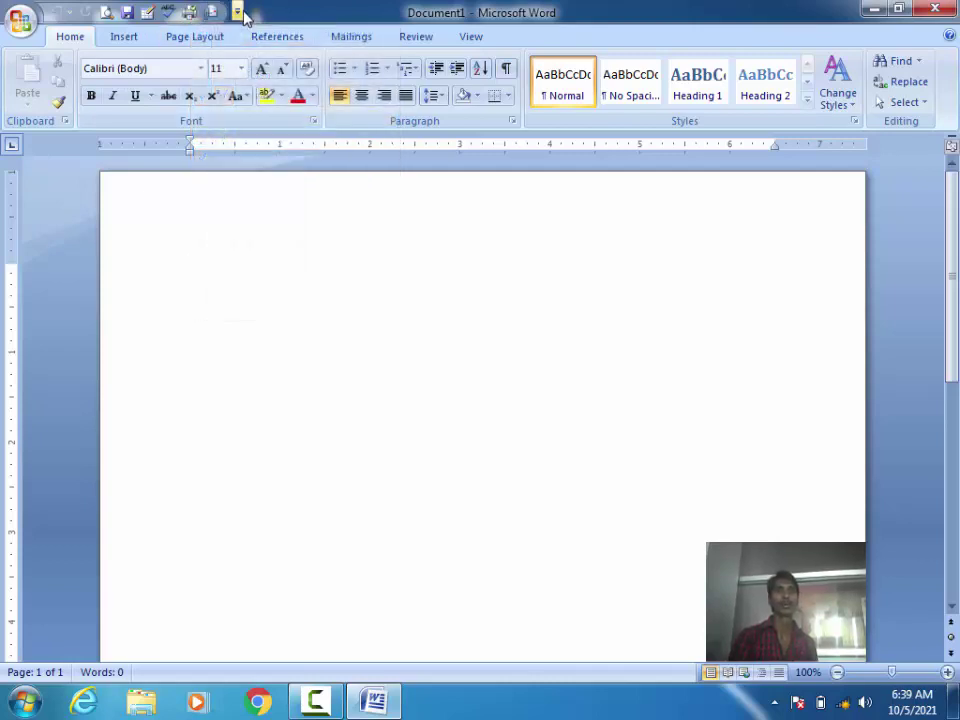
click(237, 11)
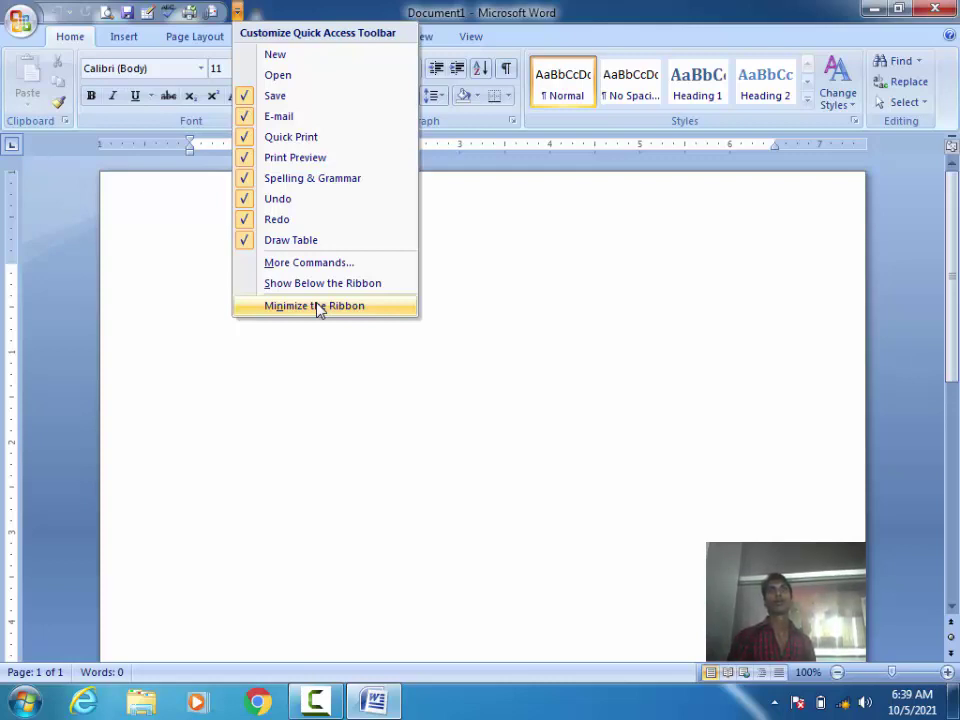
click(295, 82)
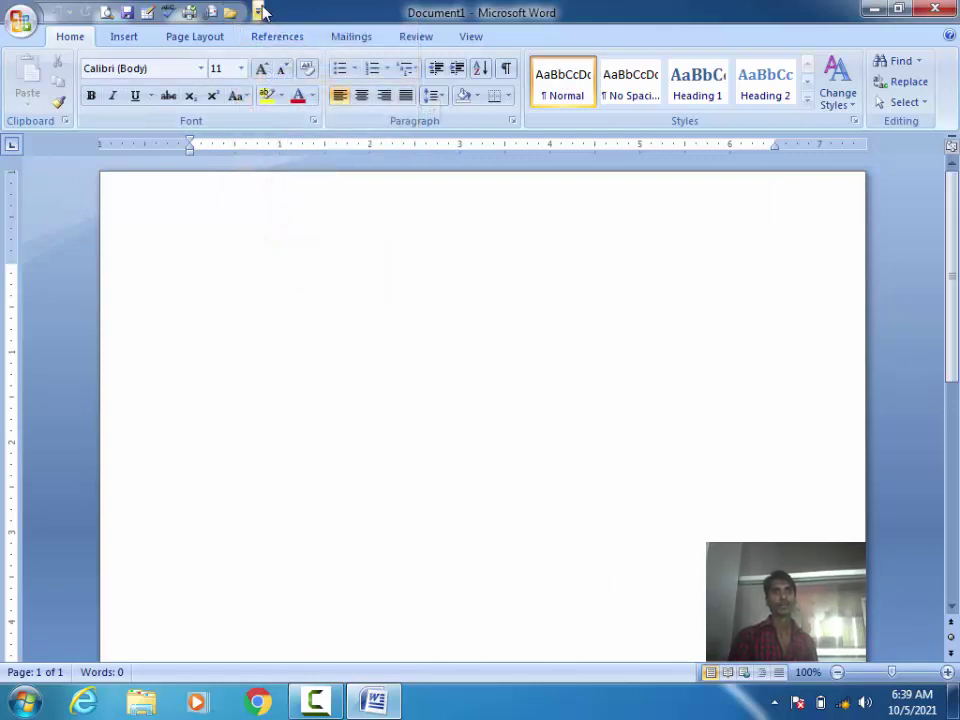
Step: Remove Open, E-mail, Quick Print, Spelling & Grammar and Draw Table from the toolbar again
click(258, 12)
click(298, 76)
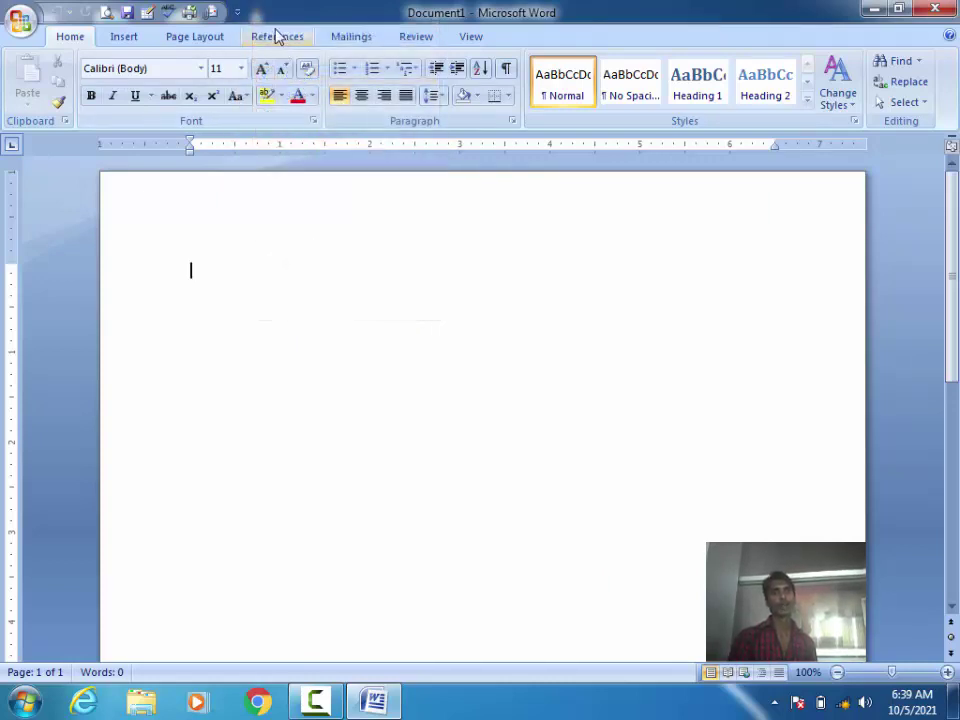
click(241, 12)
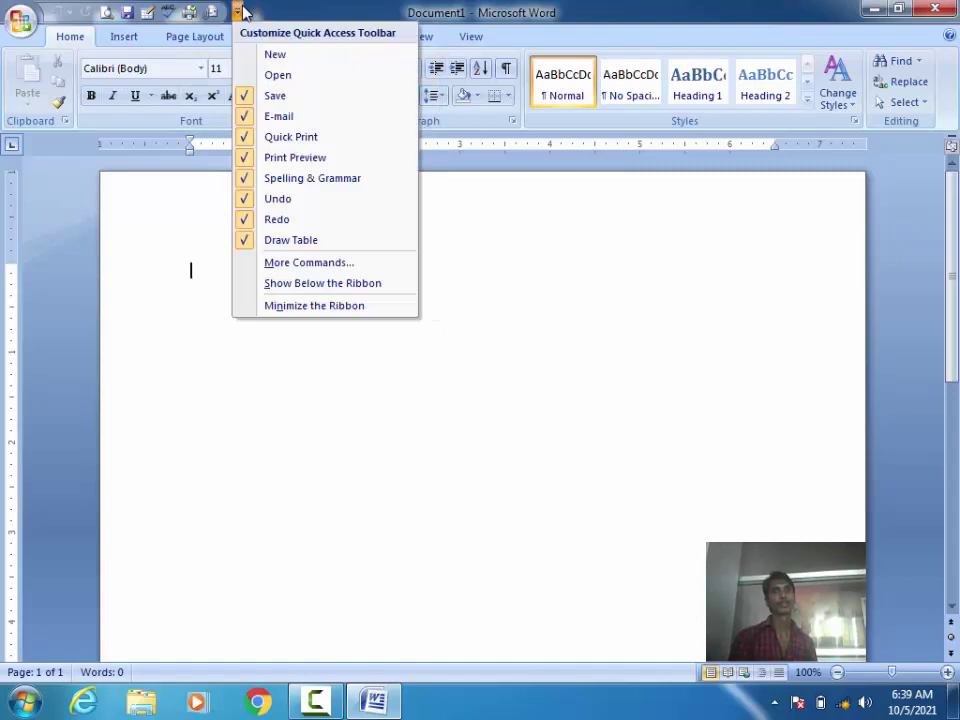
click(282, 117)
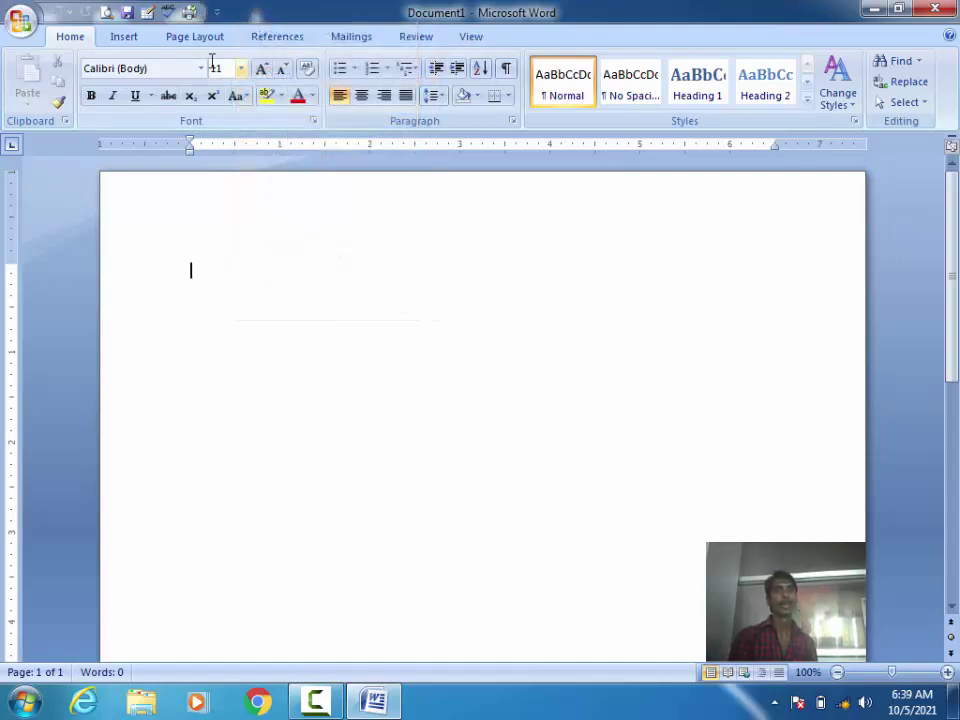
click(216, 12)
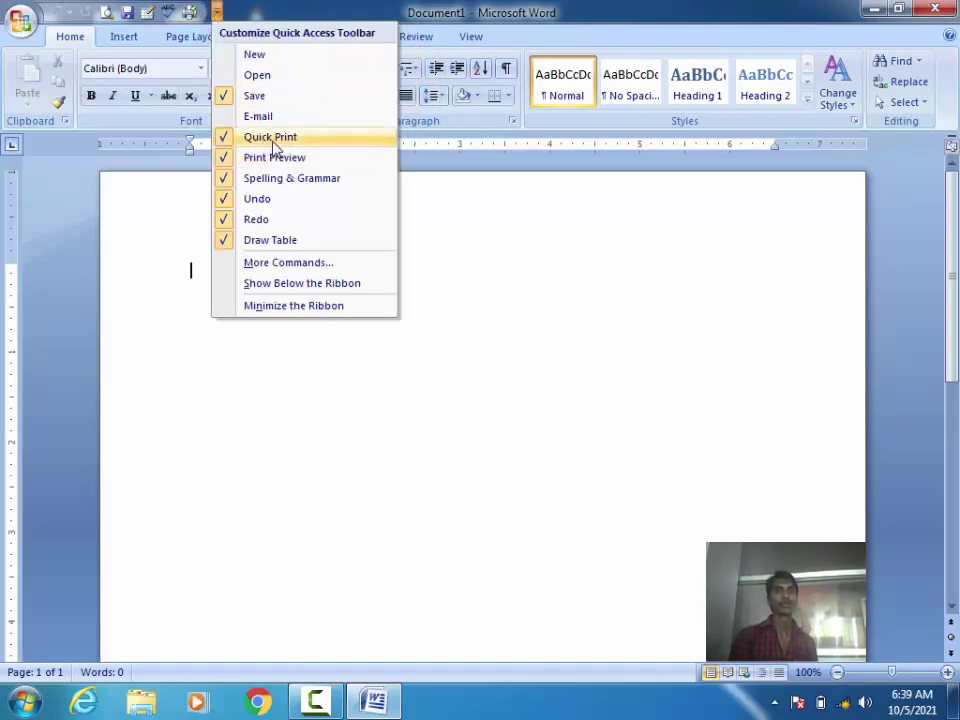
click(273, 140)
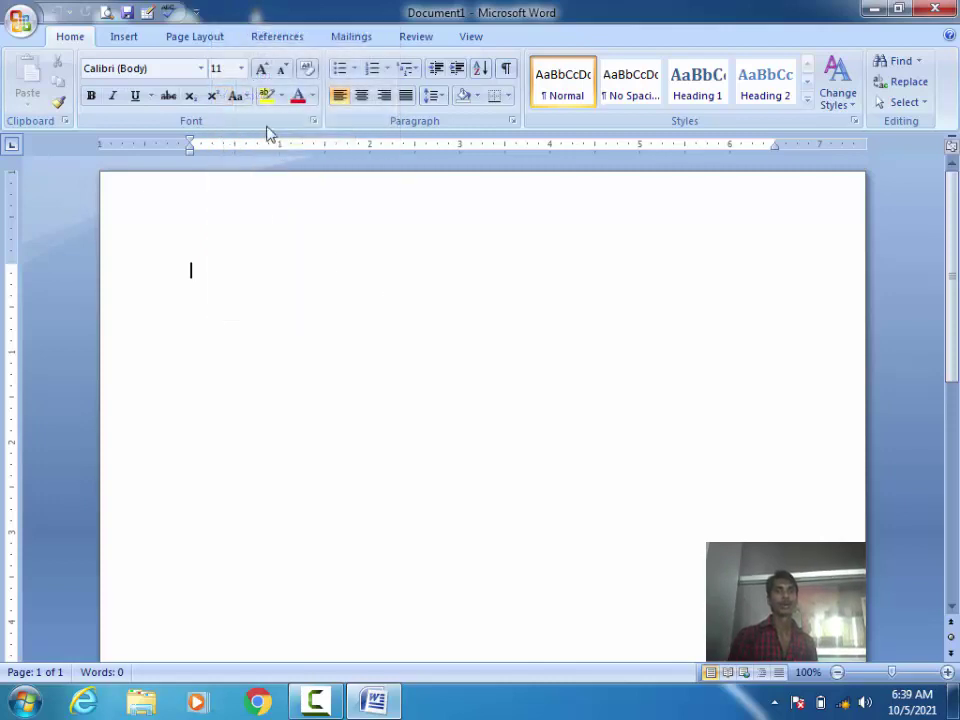
click(197, 11)
click(257, 178)
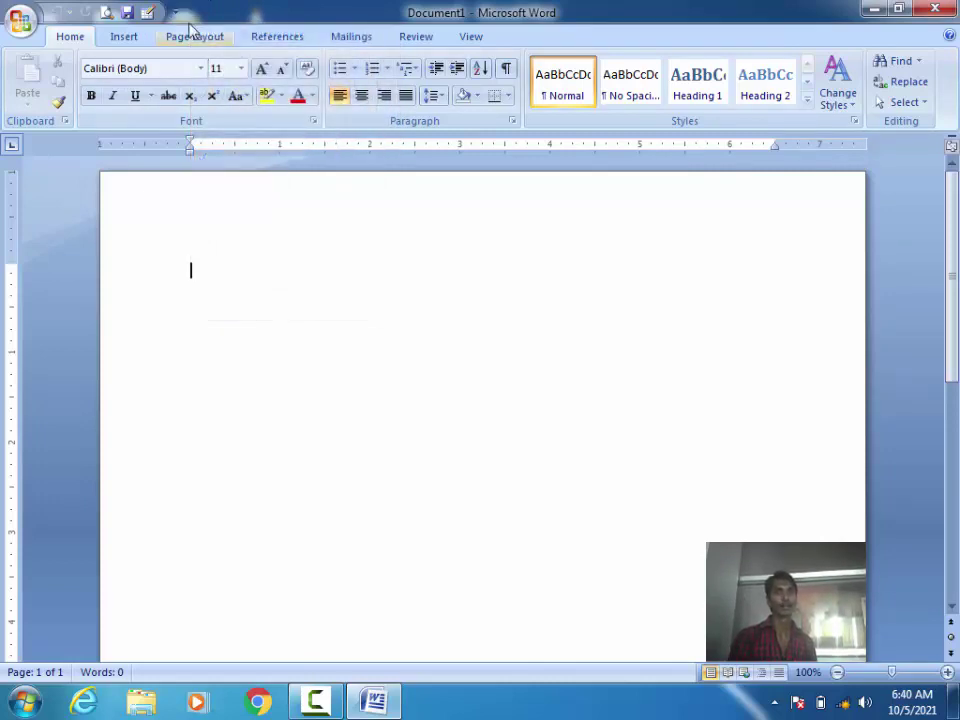
click(174, 11)
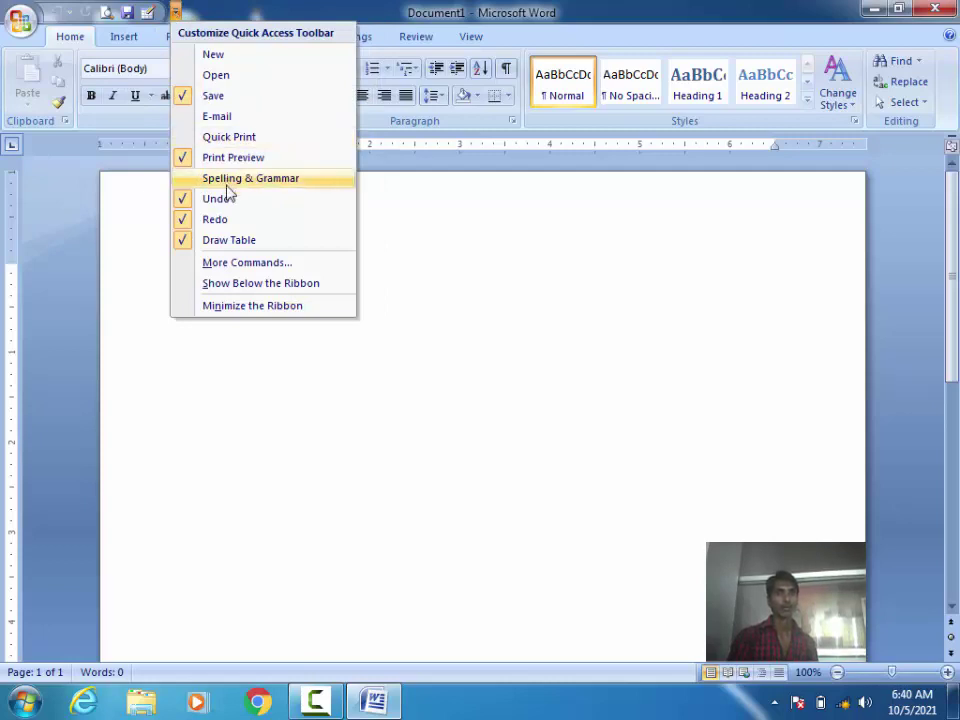
click(244, 240)
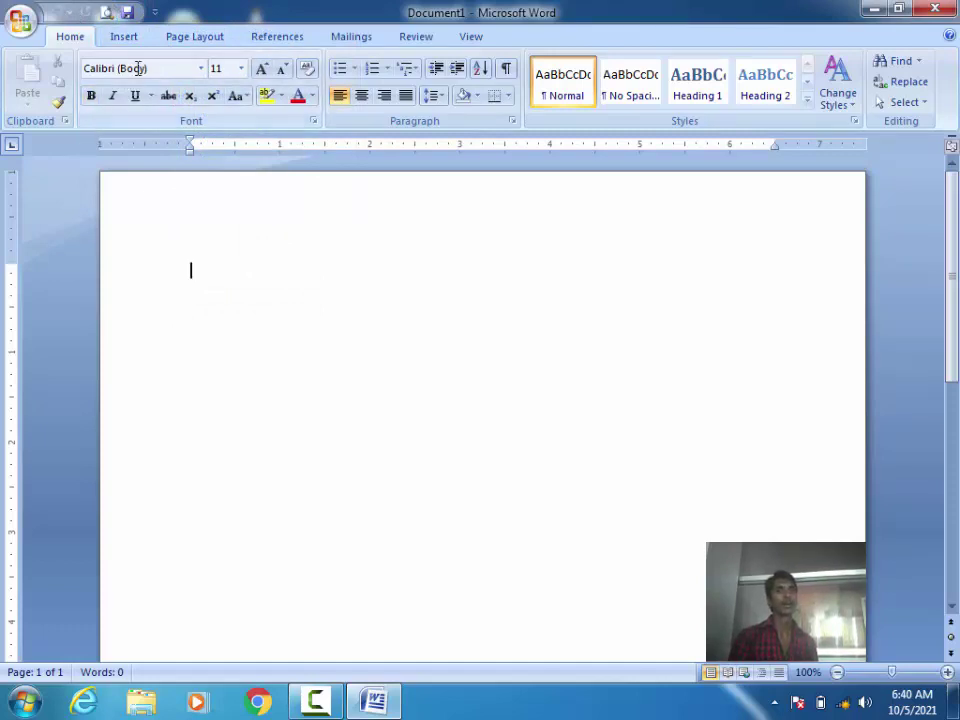
click(154, 12)
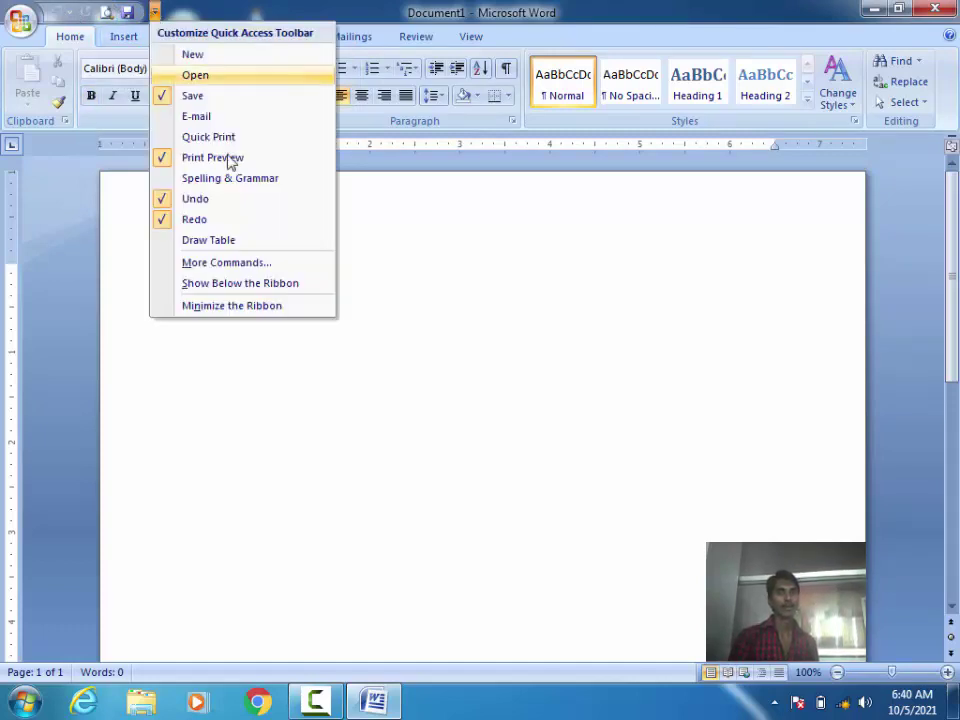
click(254, 288)
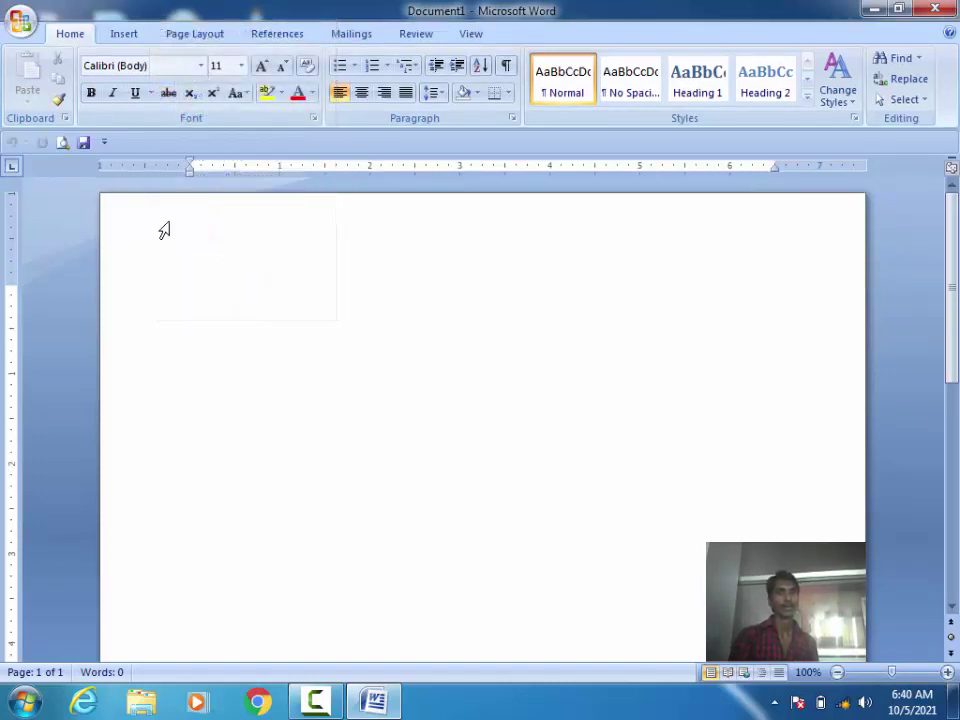
right_click(129, 143)
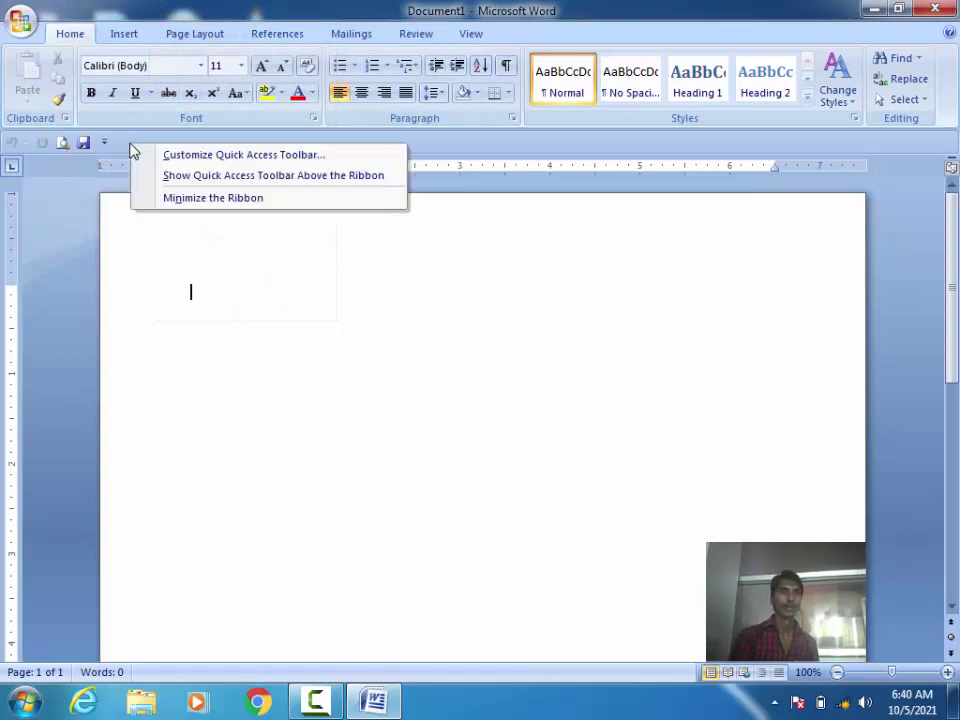
click(104, 142)
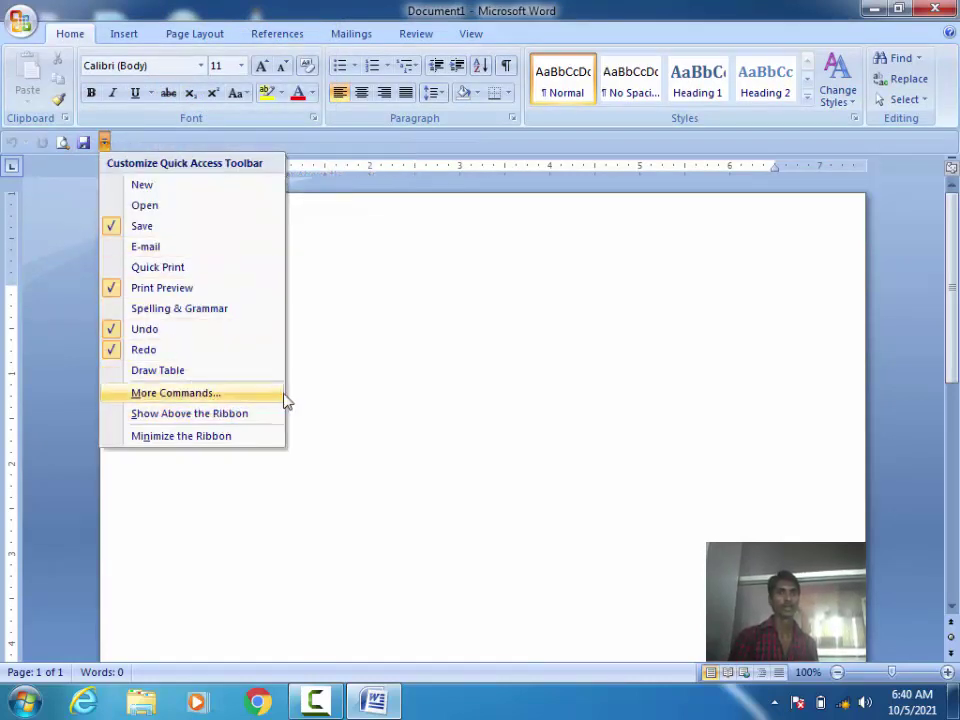
click(313, 366)
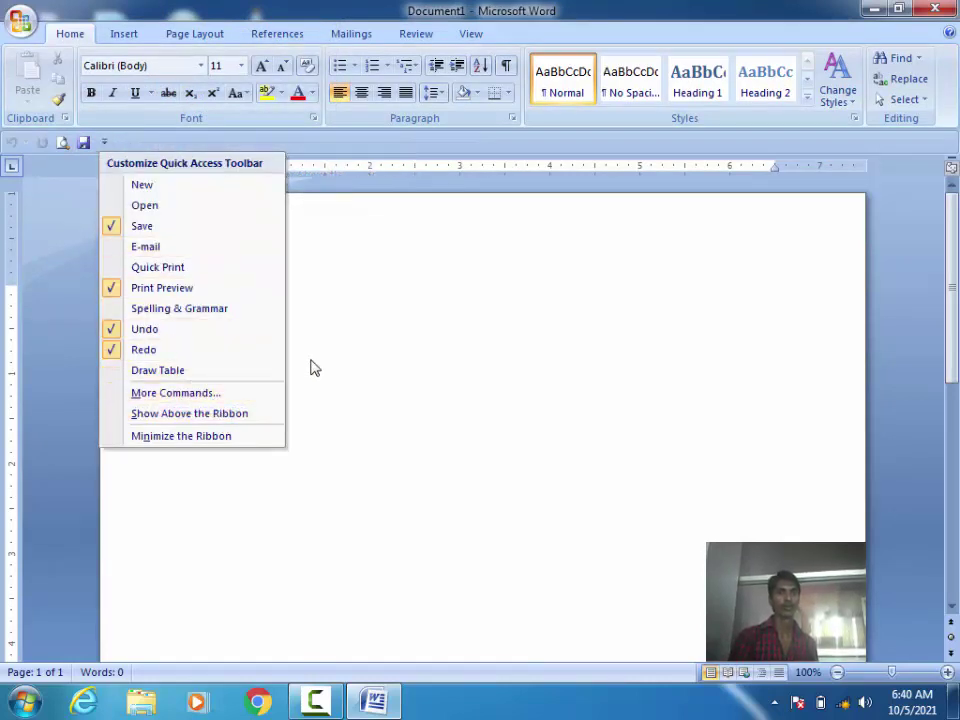
right_click(171, 148)
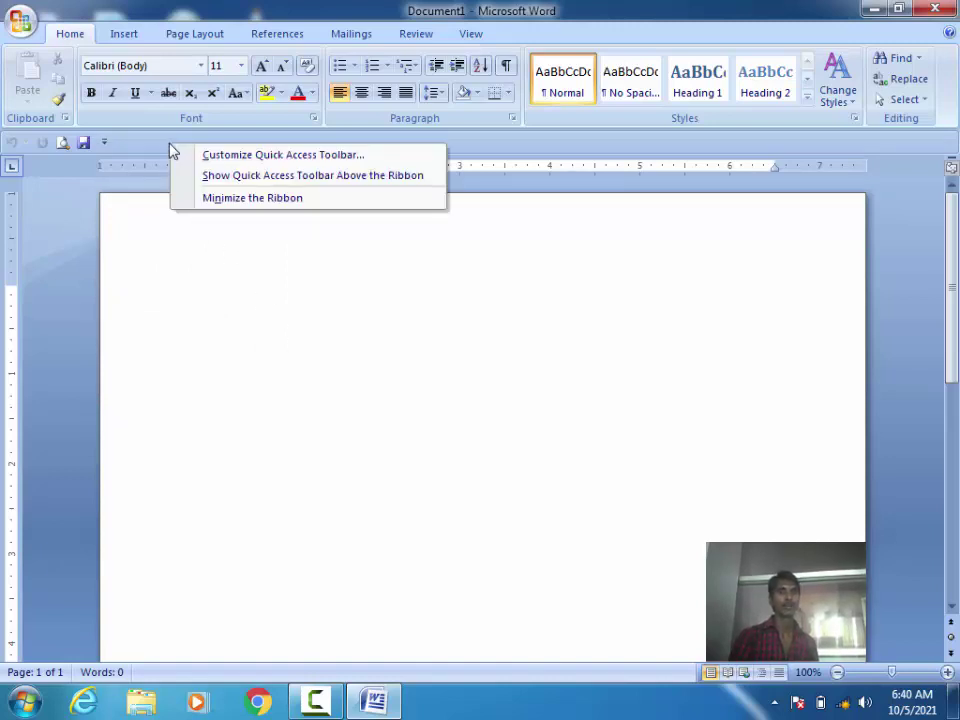
click(245, 199)
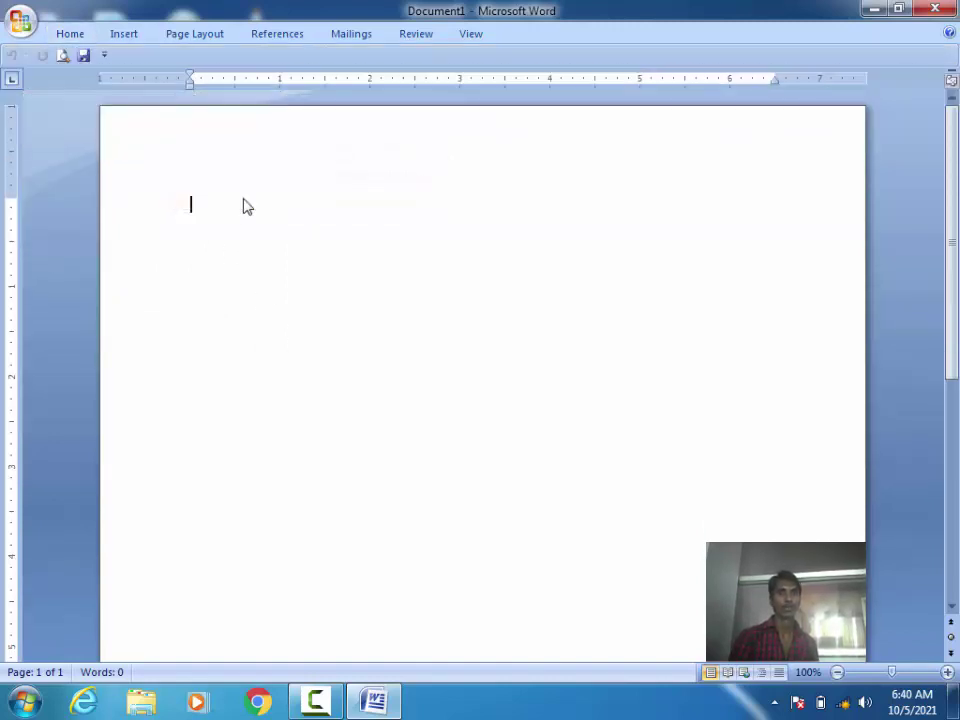
double_click(71, 38)
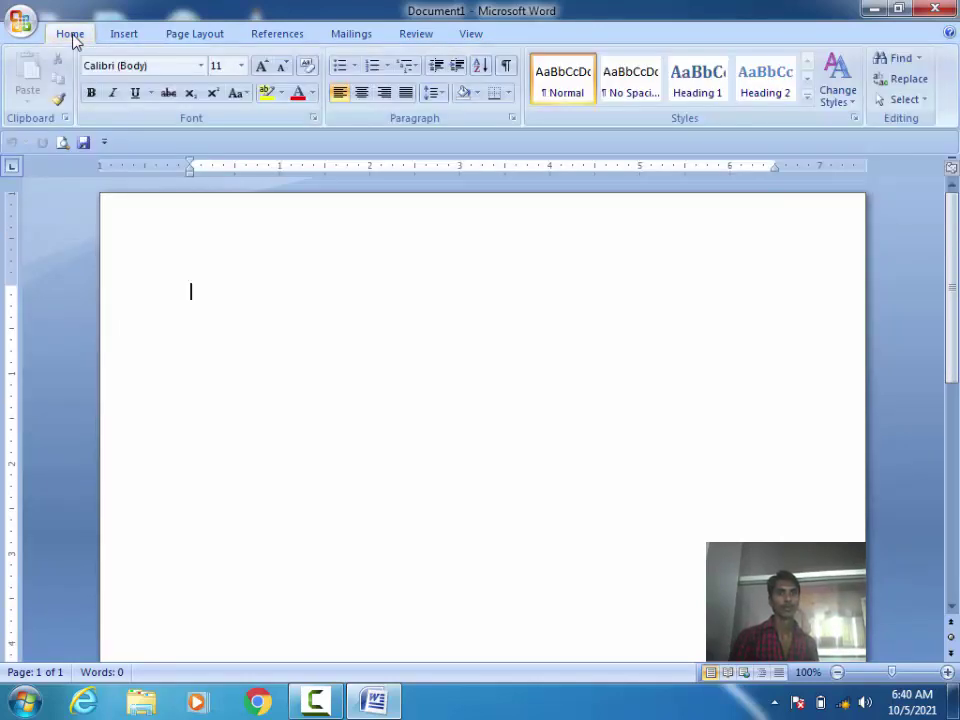
right_click(129, 152)
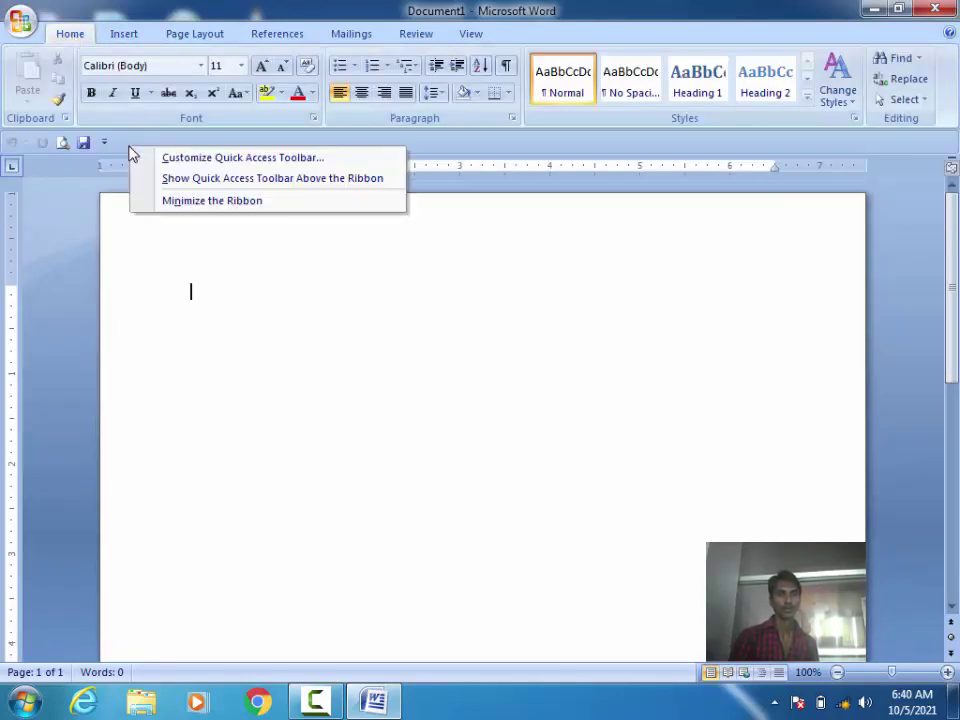
click(240, 183)
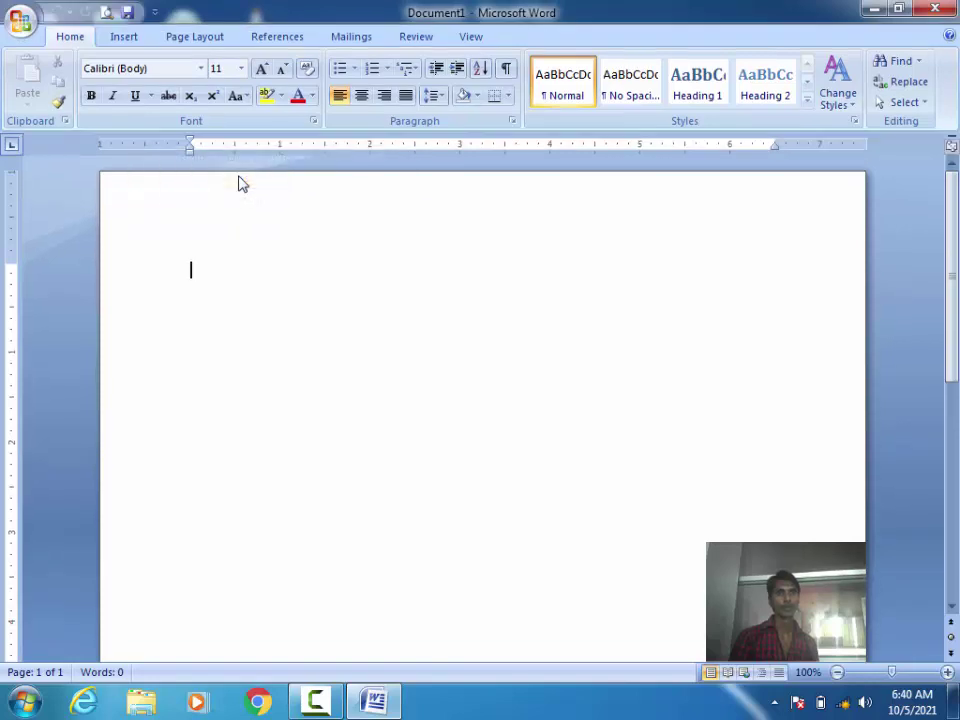
click(153, 11)
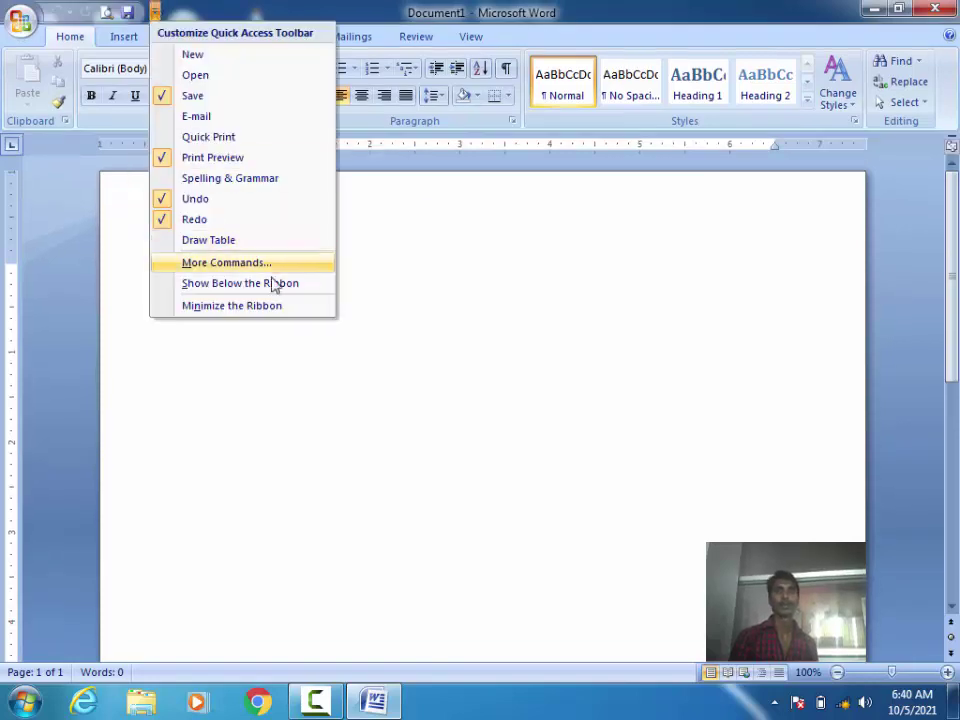
Step: Click in the blank document to dismiss the Customize Quick Access Toolbar list
click(475, 337)
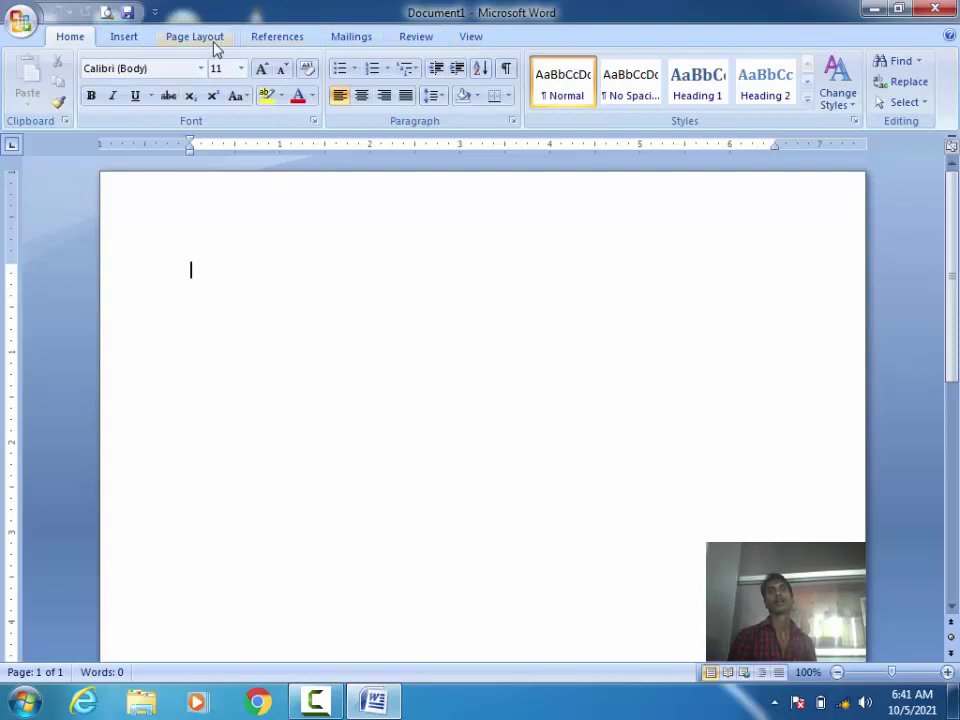
click(124, 40)
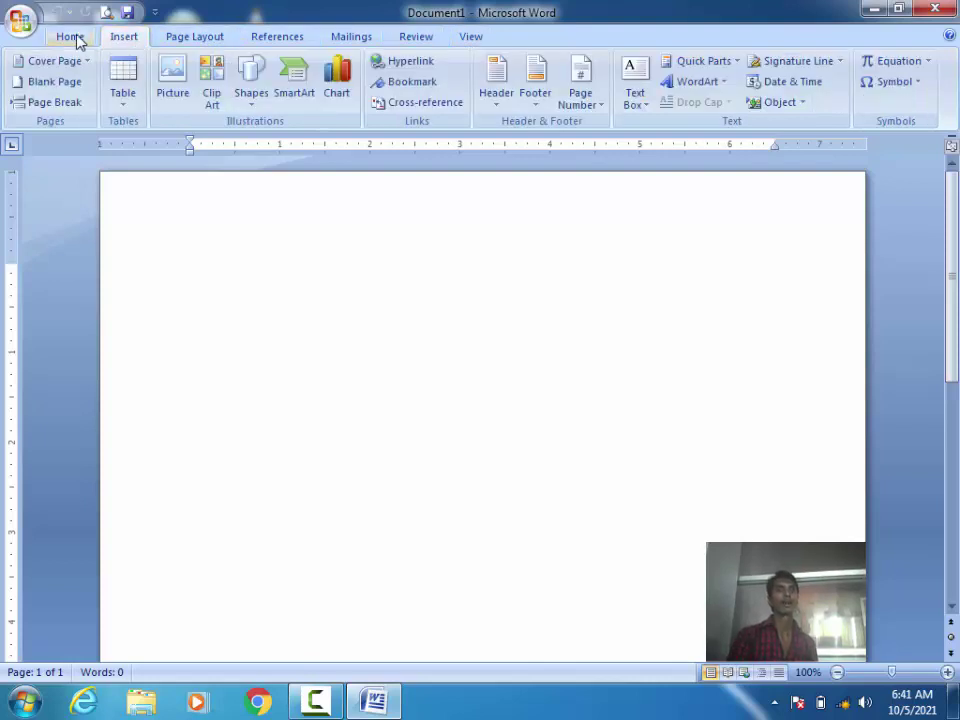
click(76, 40)
click(104, 37)
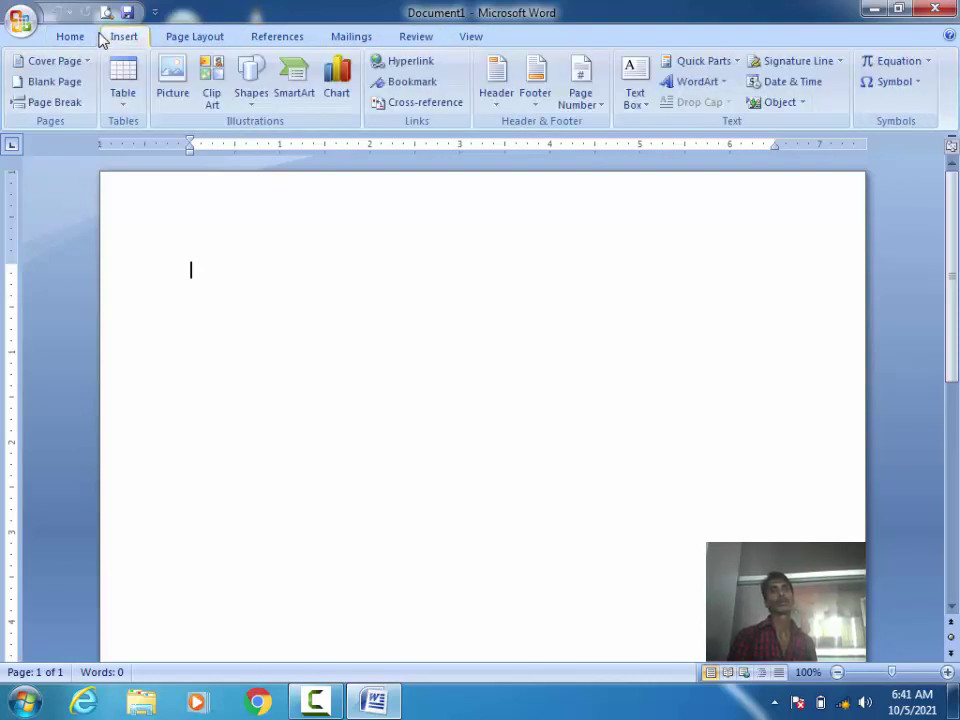
click(175, 40)
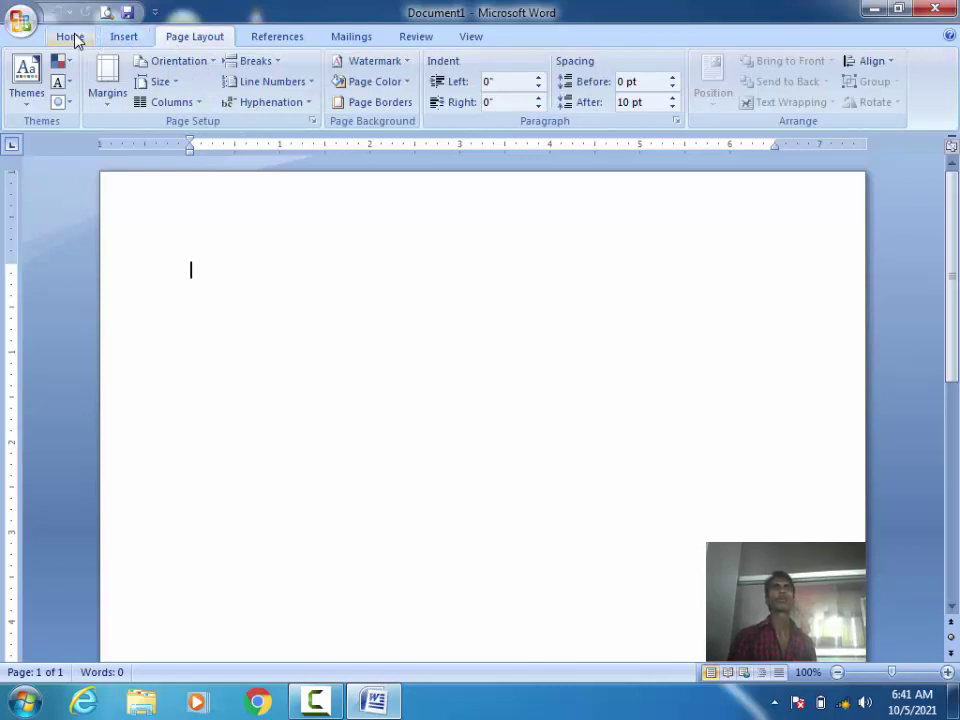
click(76, 40)
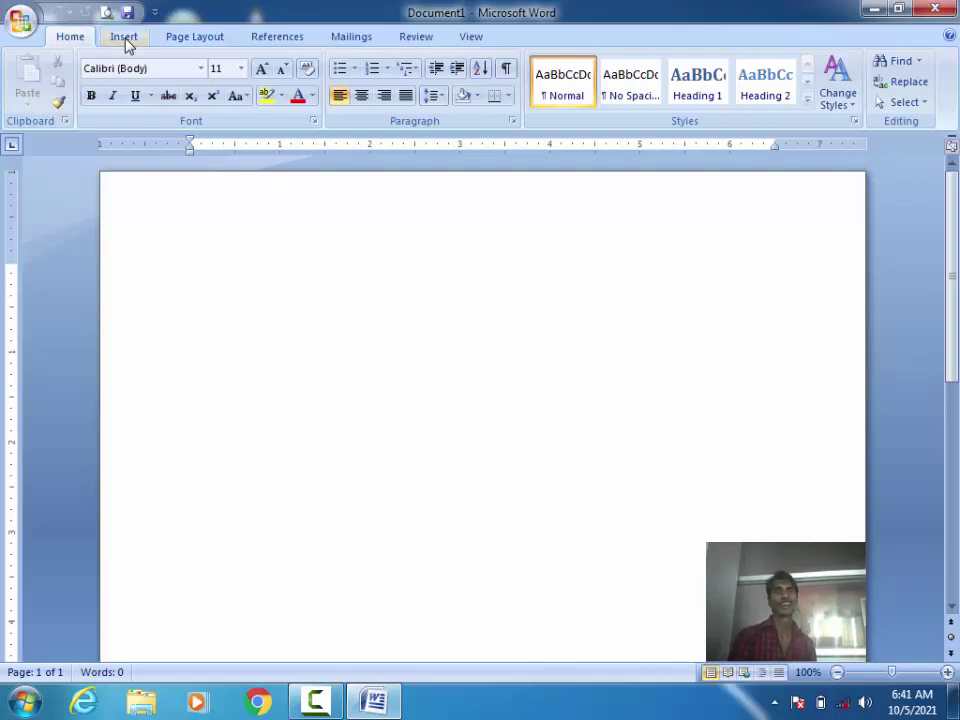
click(124, 38)
click(86, 39)
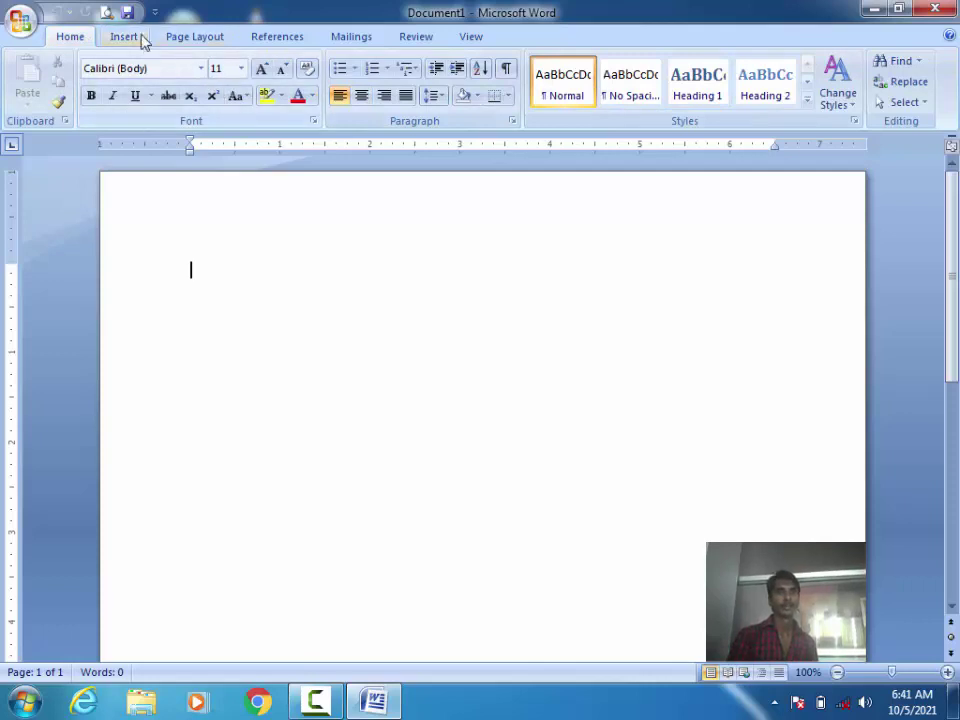
click(141, 38)
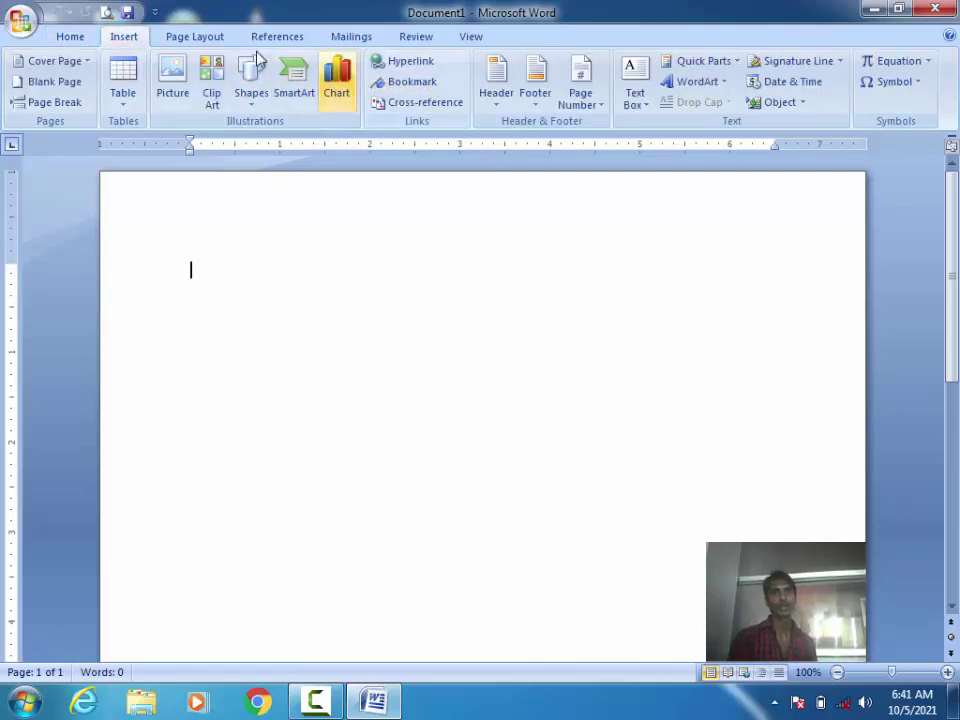
click(78, 40)
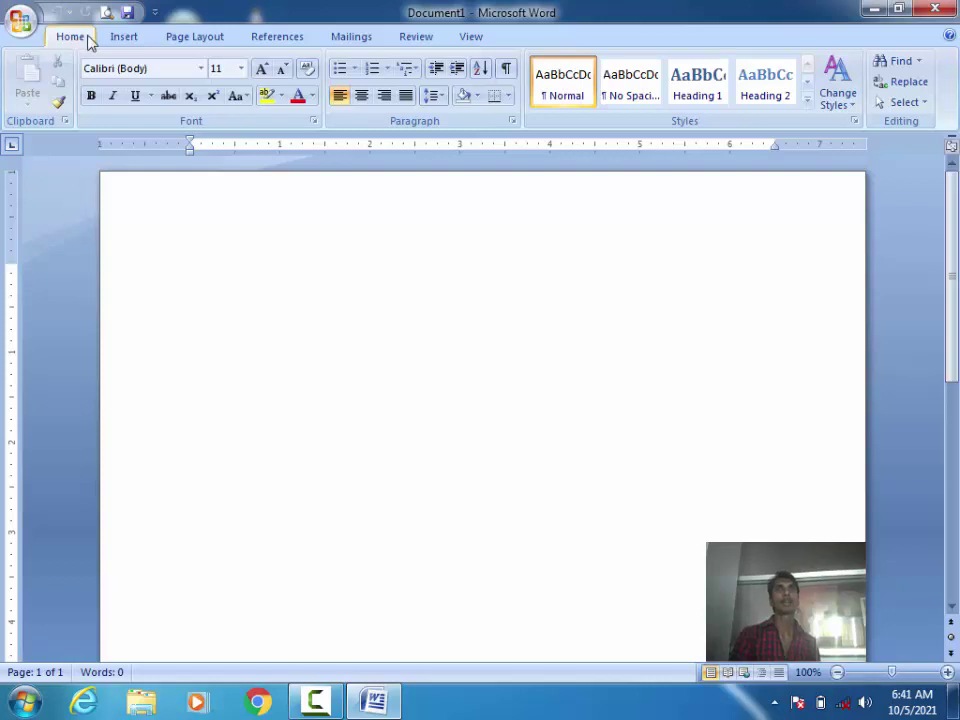
Step: Minimize the ribbon, peek at Home, then double-click Home to dock the ribbon again
double_click(70, 40)
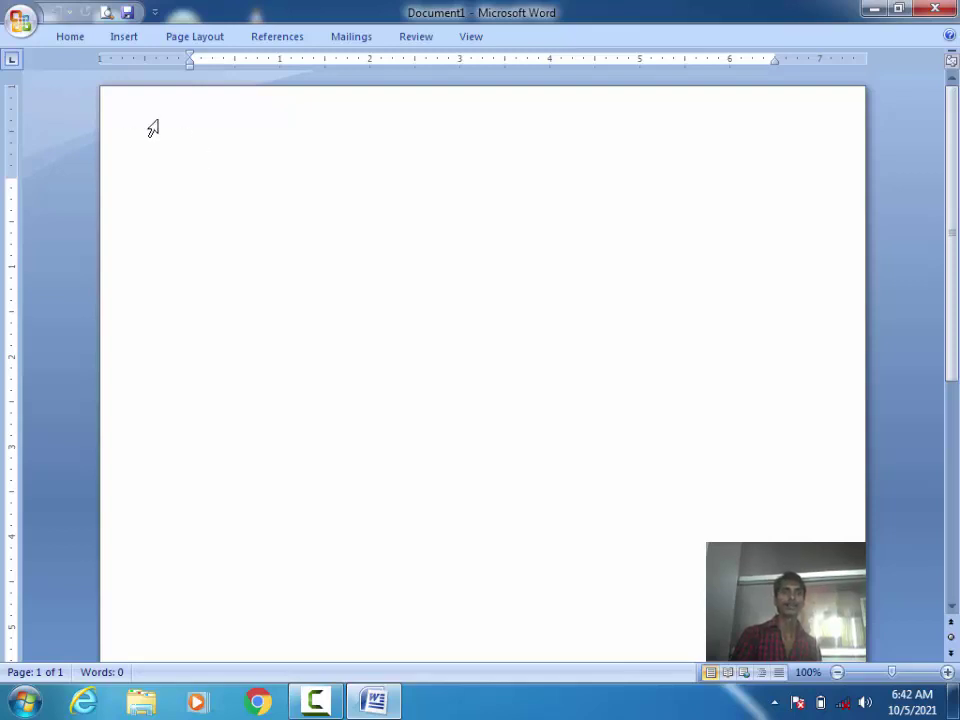
click(62, 34)
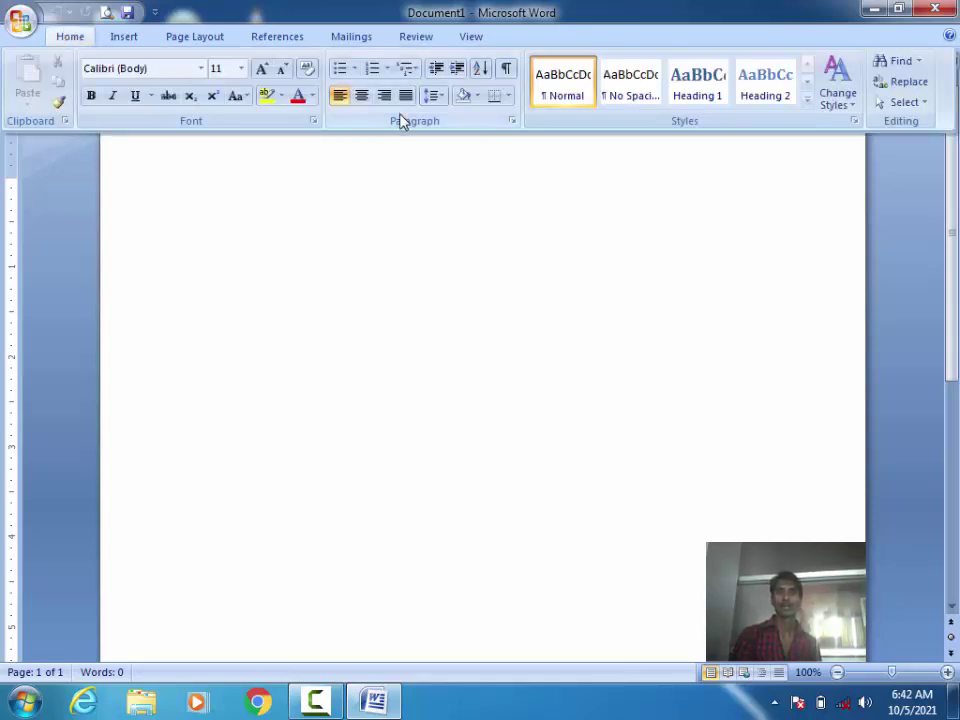
click(404, 200)
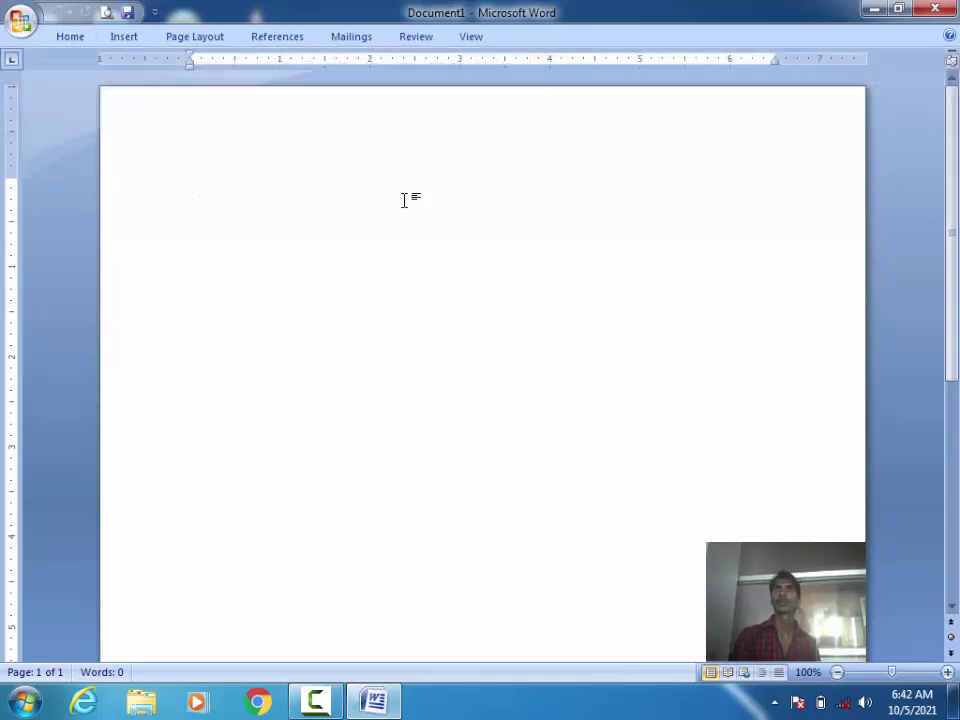
click(72, 36)
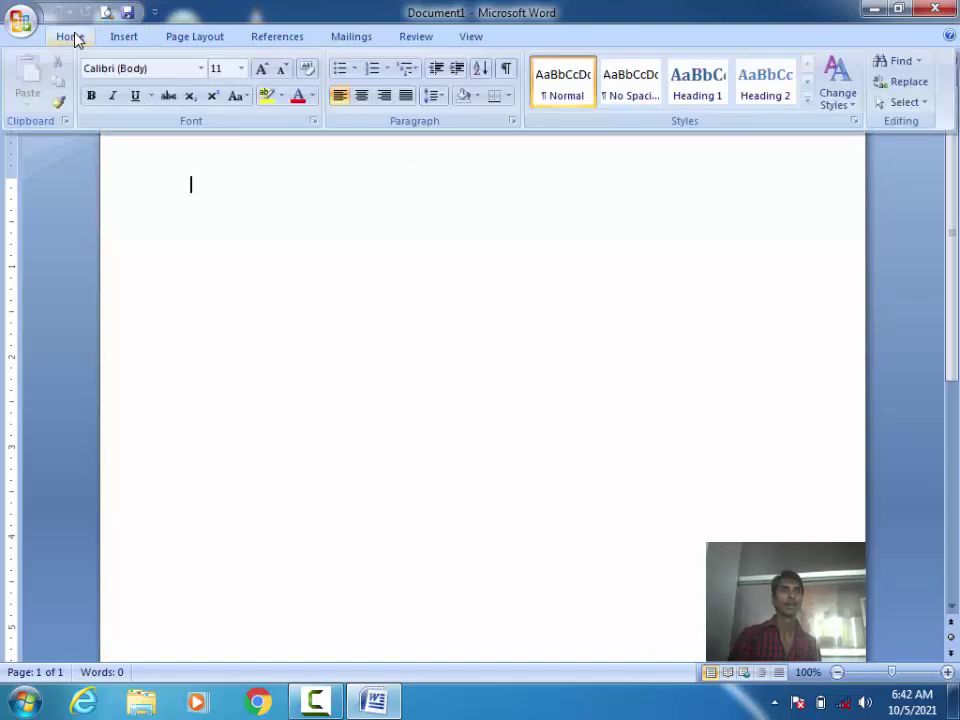
double_click(72, 36)
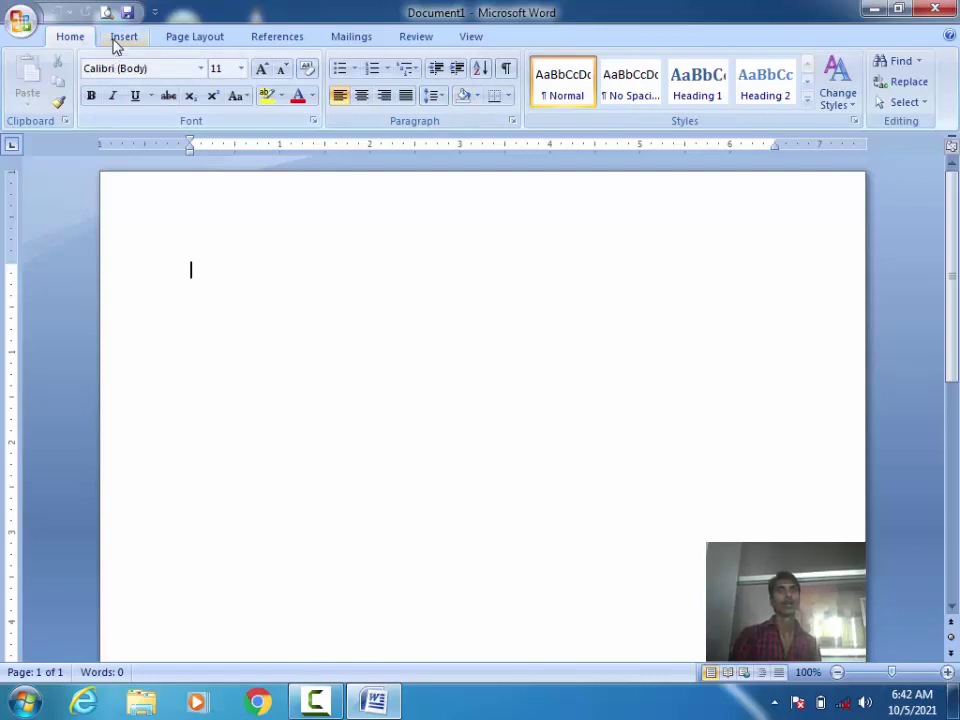
Step: Collapse and expand the ribbon via the Insert and View tabs, leaving it docked on Home
click(116, 42)
double_click(116, 43)
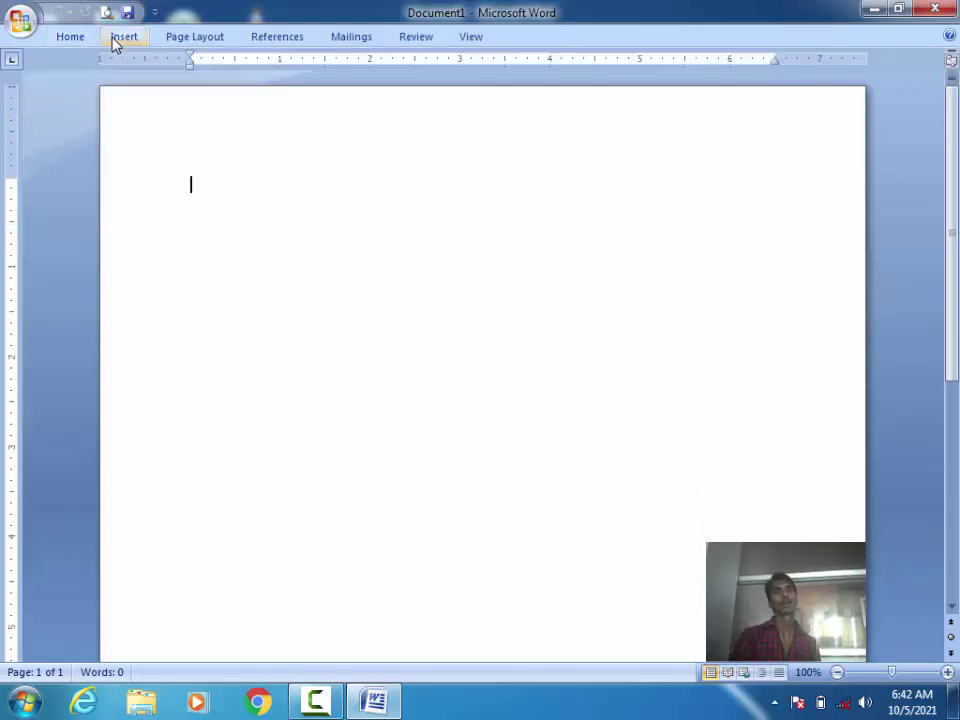
double_click(116, 43)
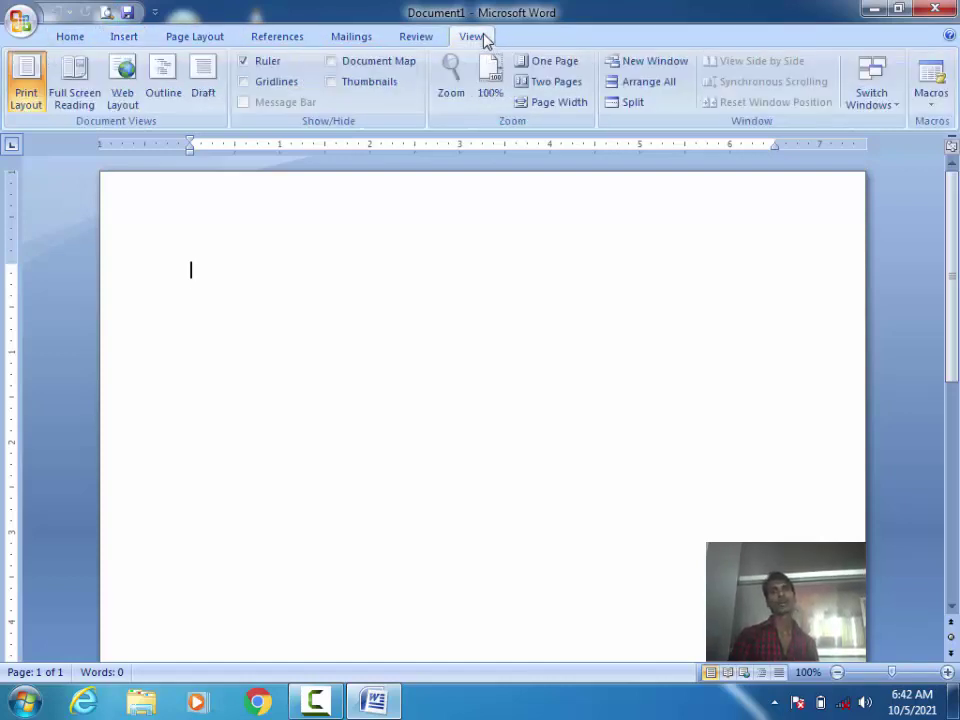
double_click(484, 38)
click(484, 38)
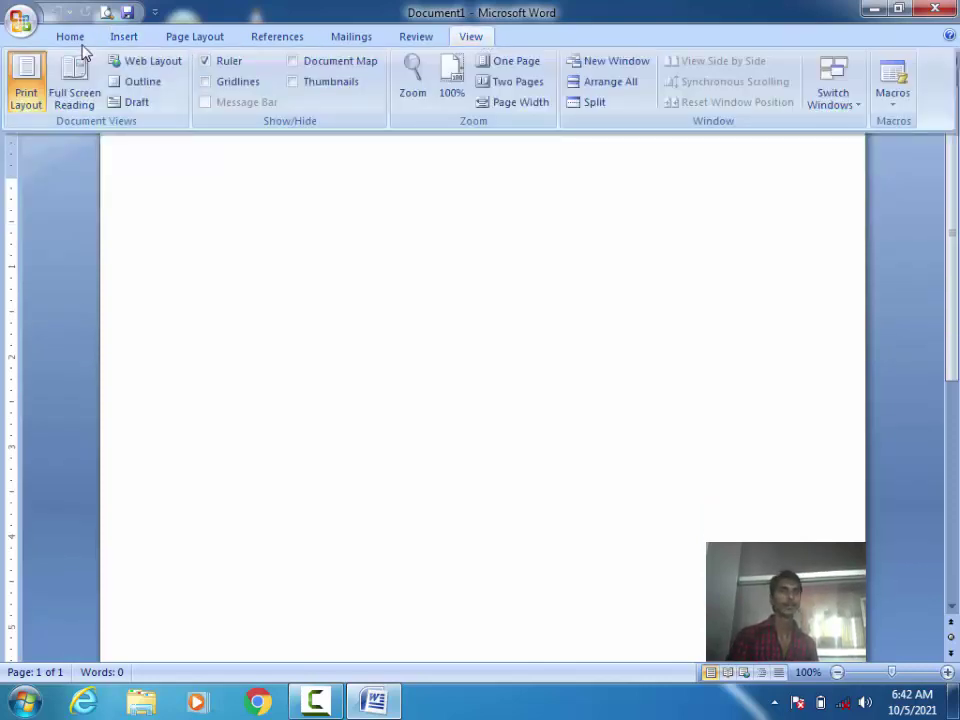
double_click(70, 38)
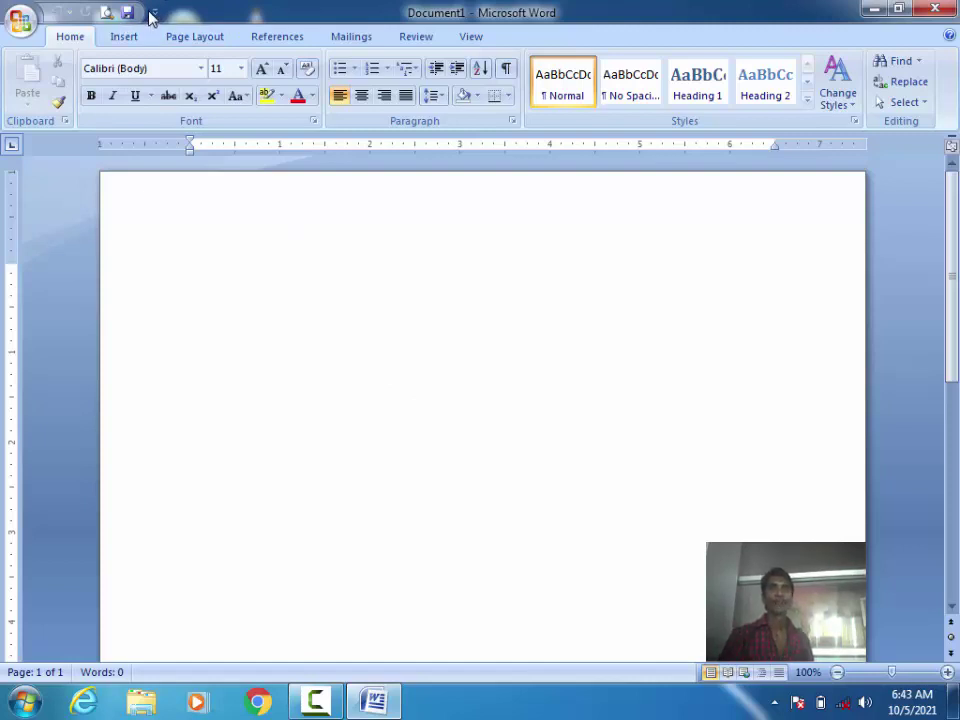
click(154, 12)
click(154, 14)
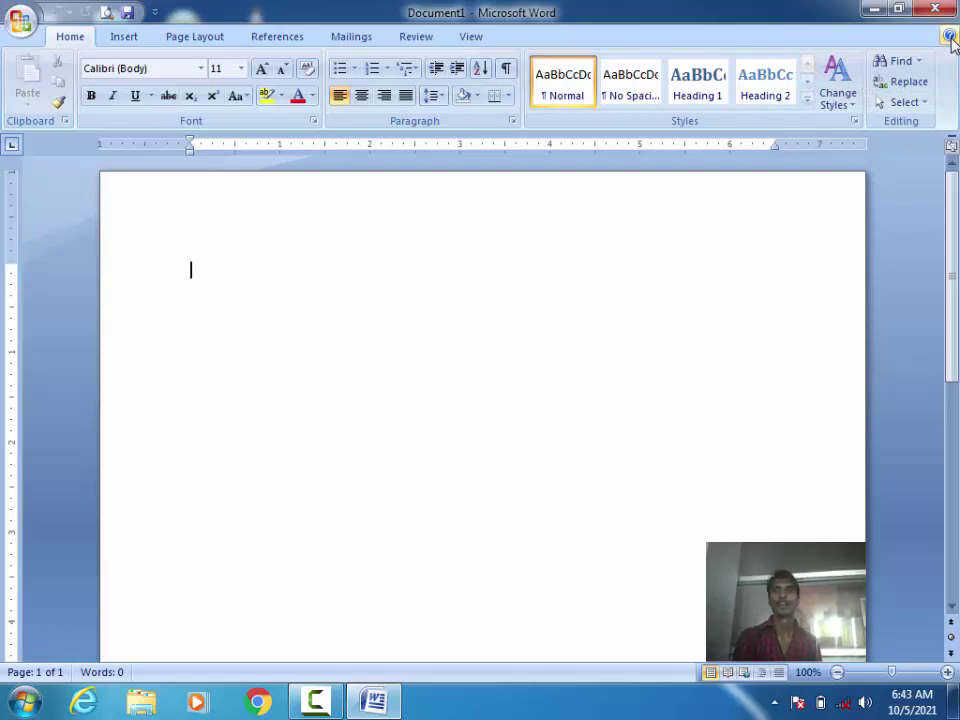
Step: Search Word Help for 'save' and read the Save As article's Microsoft Office Word section
click(950, 38)
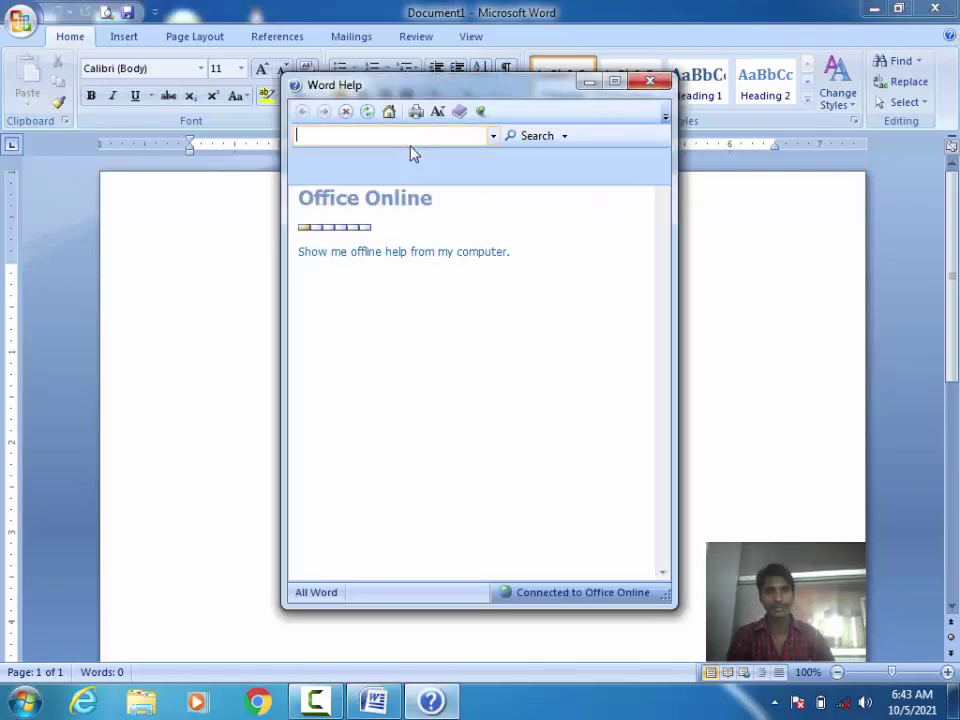
text(save)
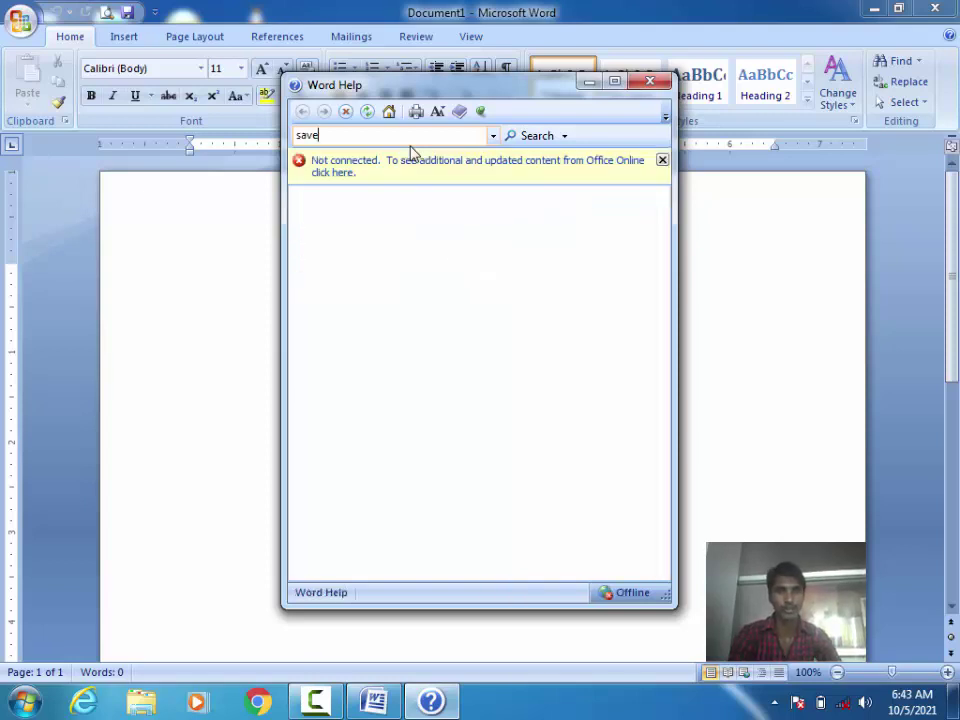
key(Return)
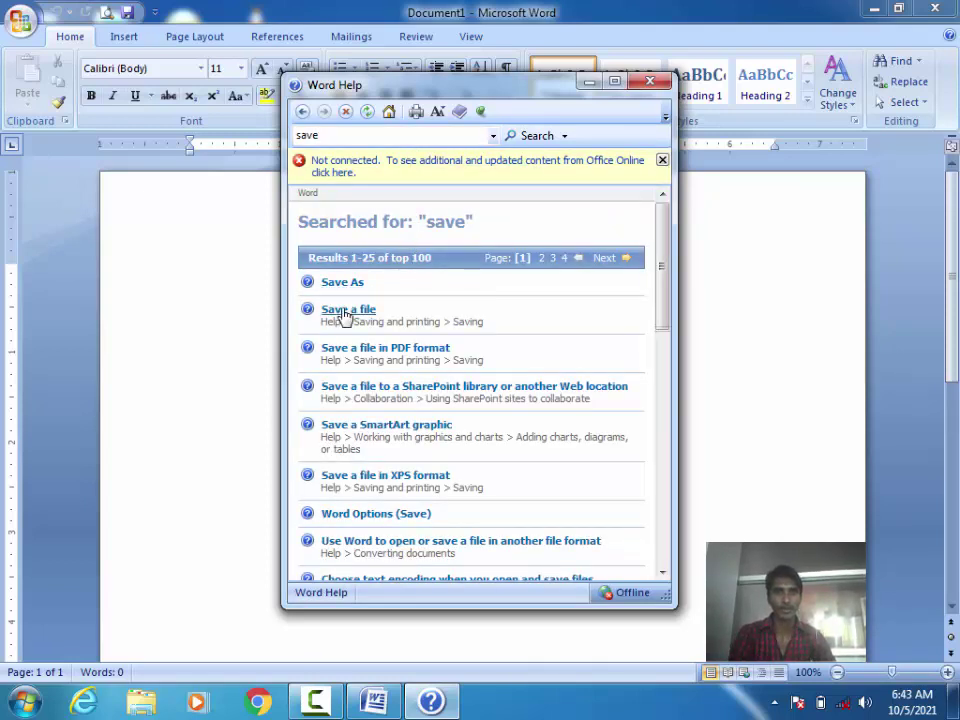
click(346, 284)
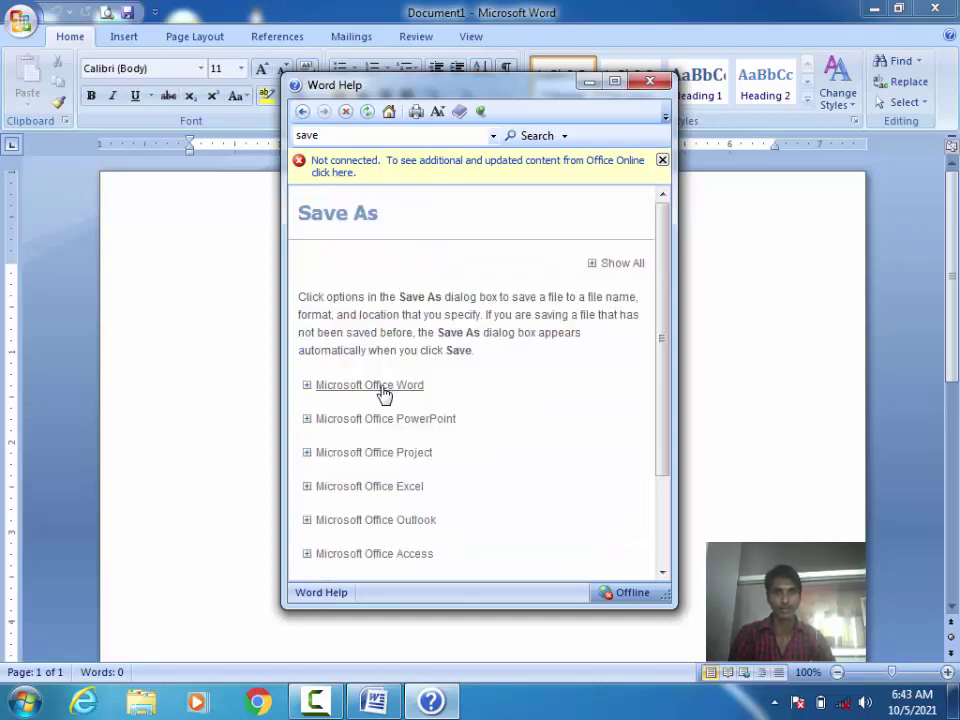
click(383, 390)
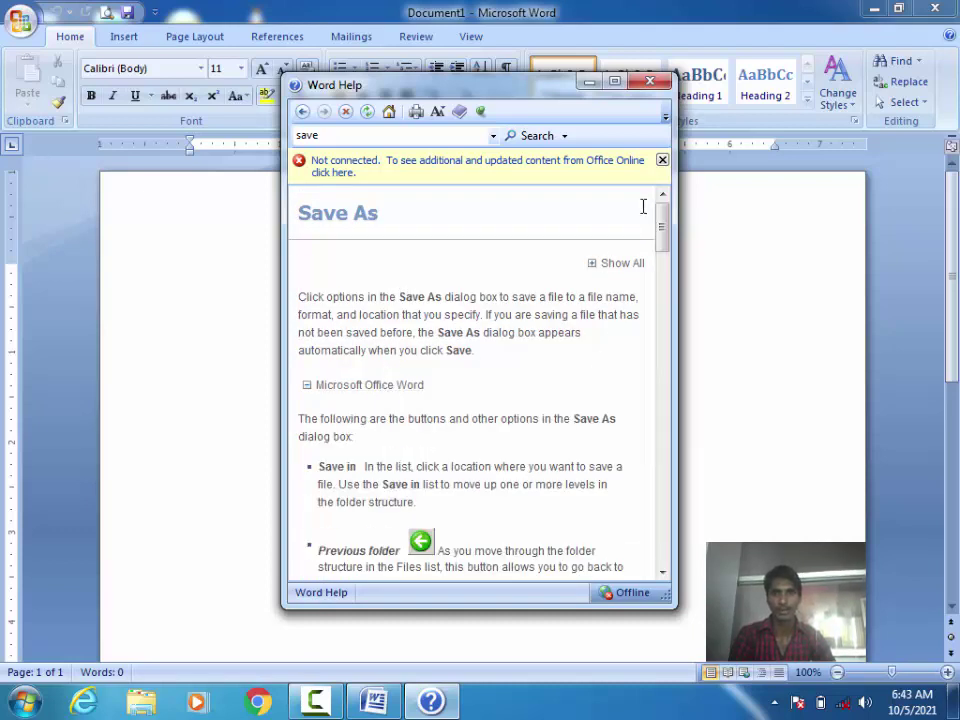
mouse_move(662, 223)
mouse_down()
mouse_move(665, 505)
mouse_move(662, 470)
mouse_up()
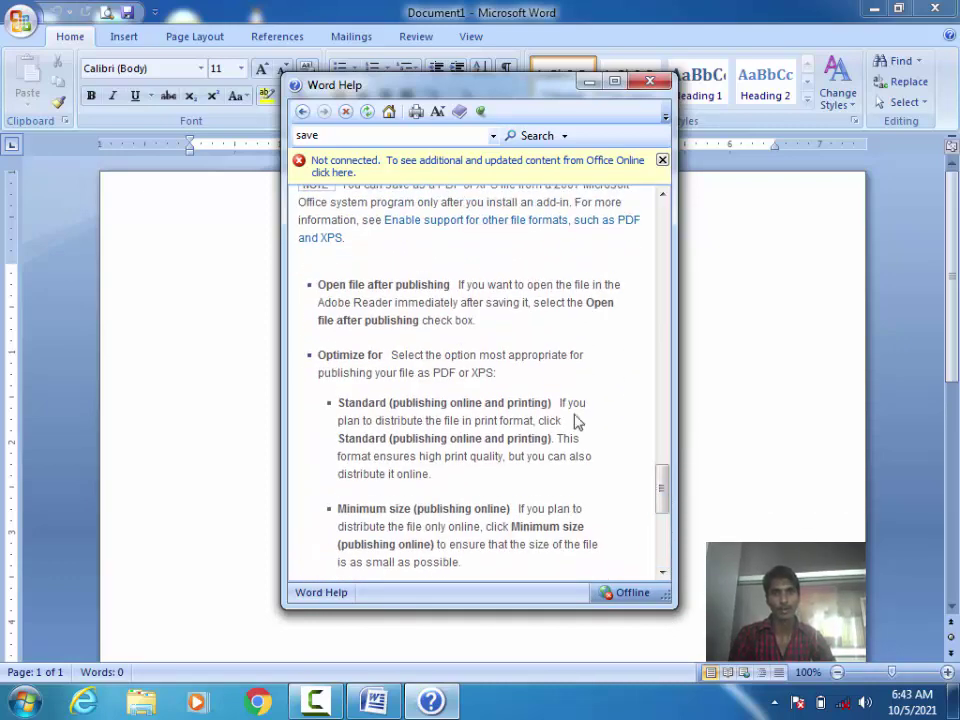
Step: Replace the Help search text with 'how'
click(373, 142)
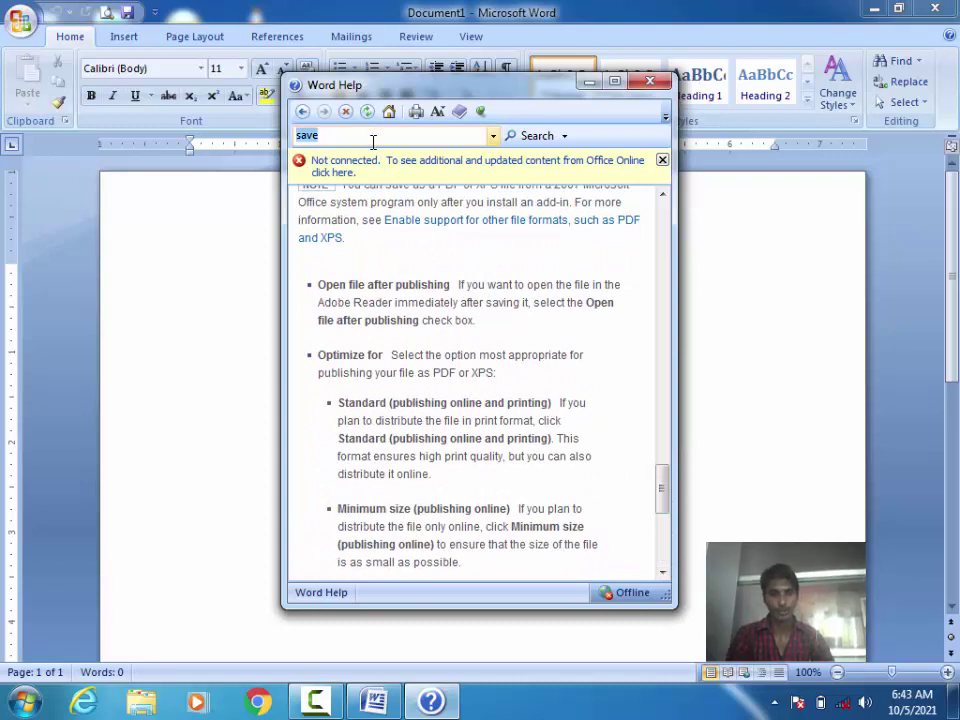
key(BackSpace)
text(ow)
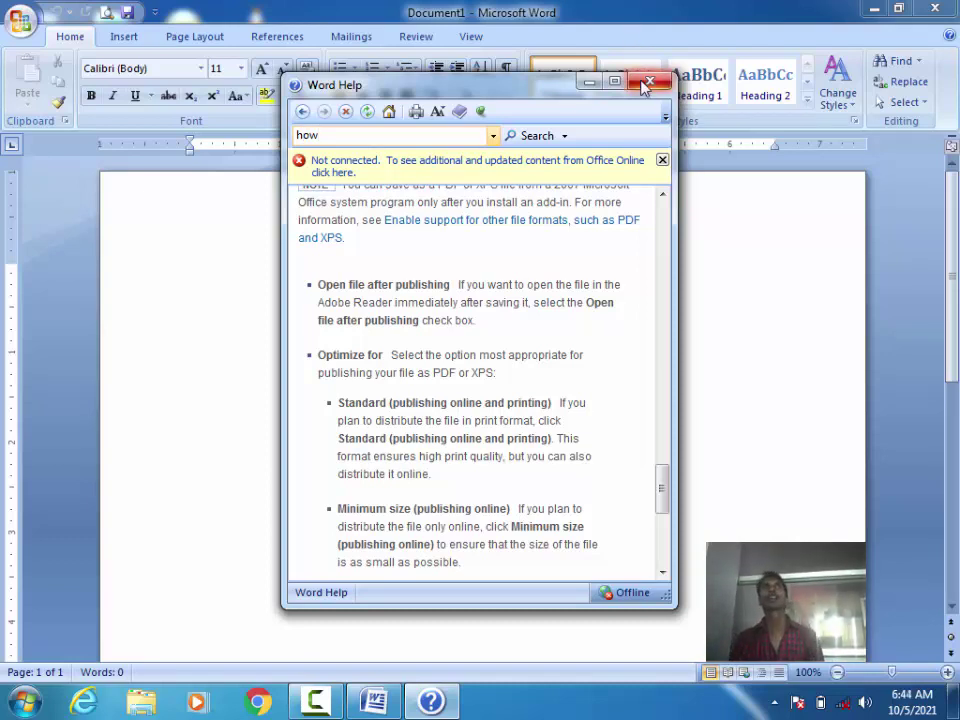
Step: Close Word Help, then minimize, restore, shrink and re-maximize the Word window
click(642, 80)
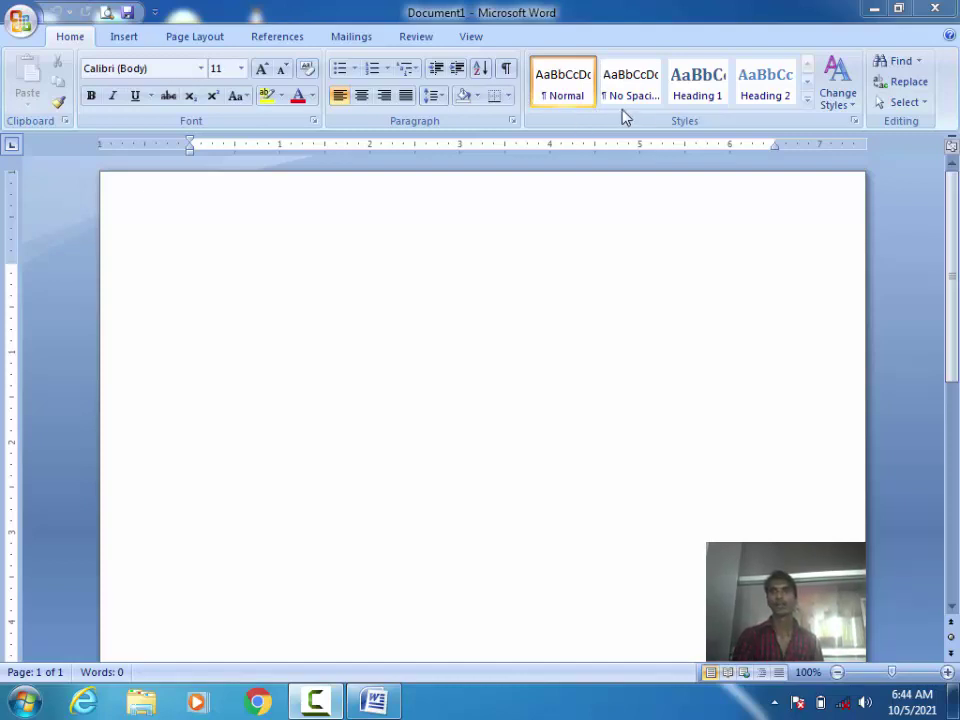
click(870, 10)
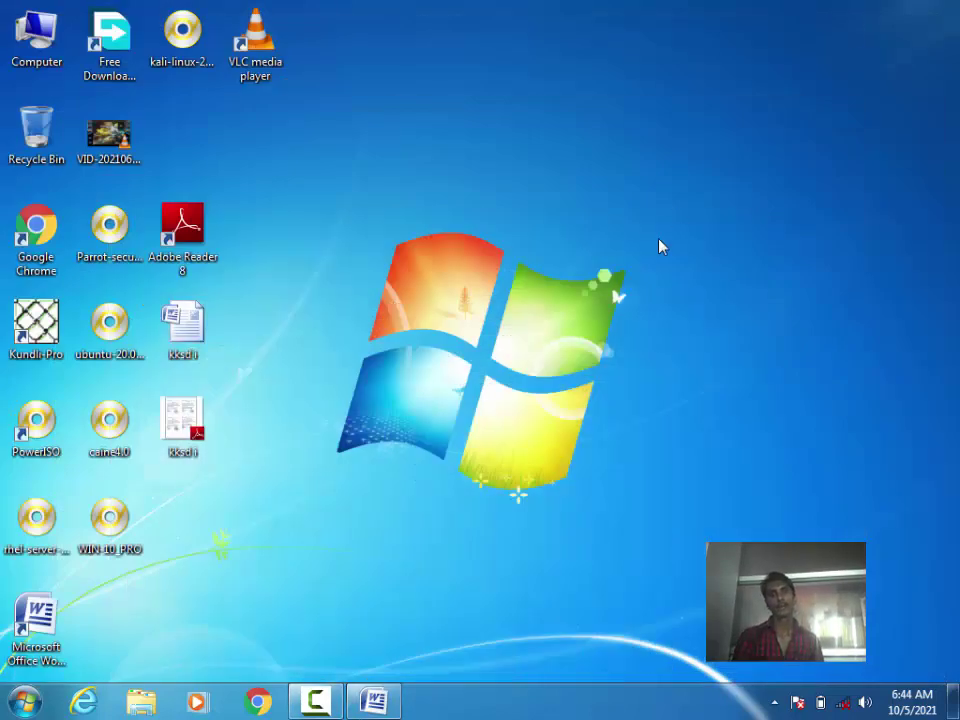
click(374, 701)
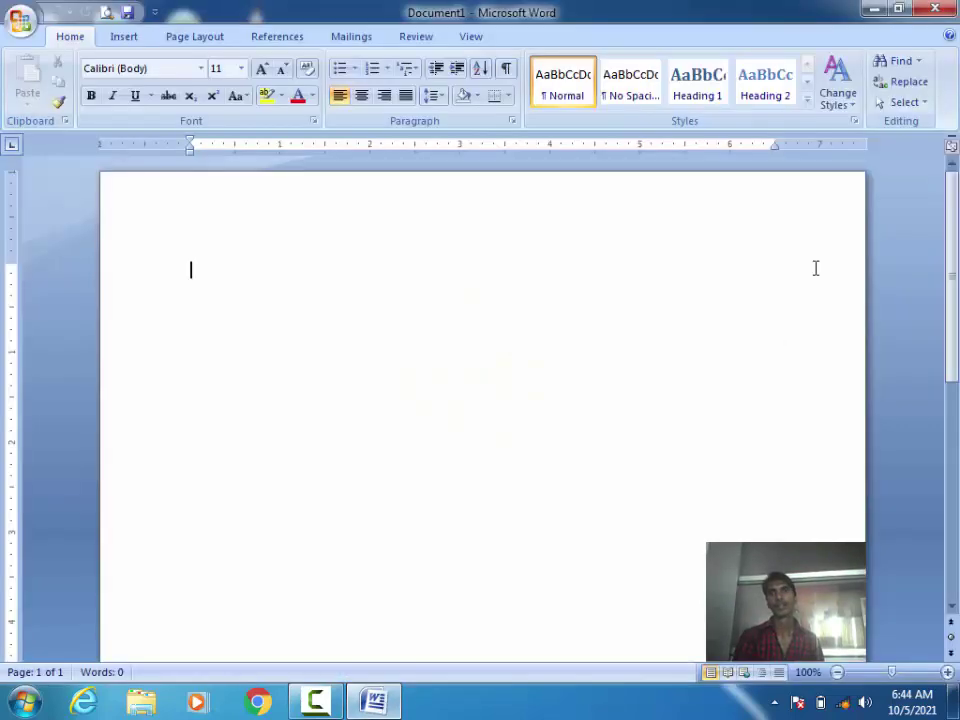
click(897, 9)
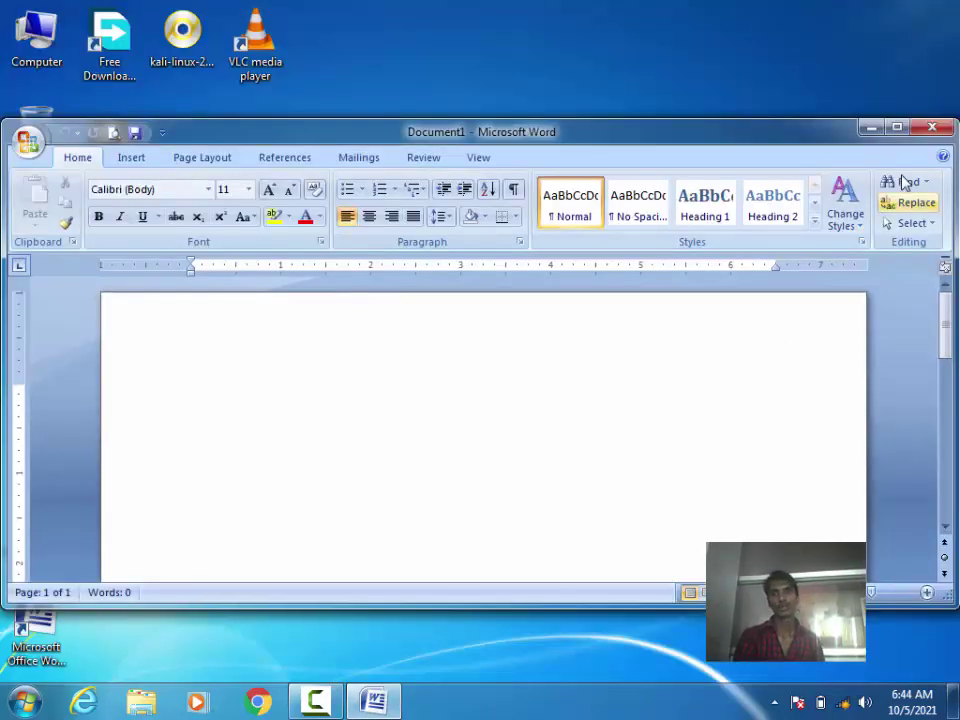
click(898, 130)
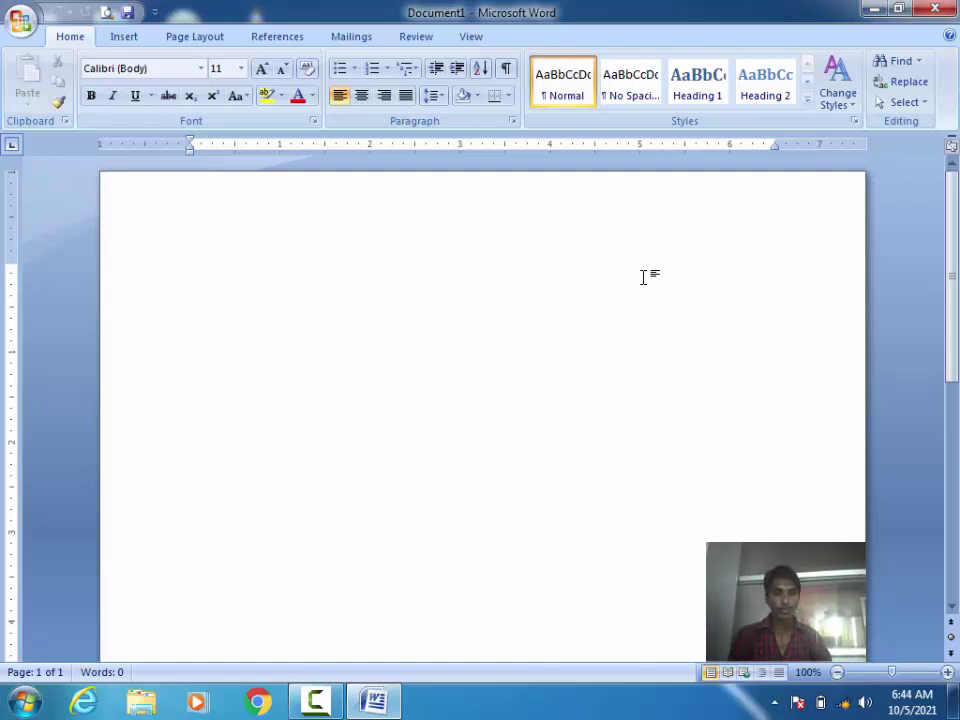
Step: Show the desktop with Win+D, bring Word back, then hide it again
key(super+d)
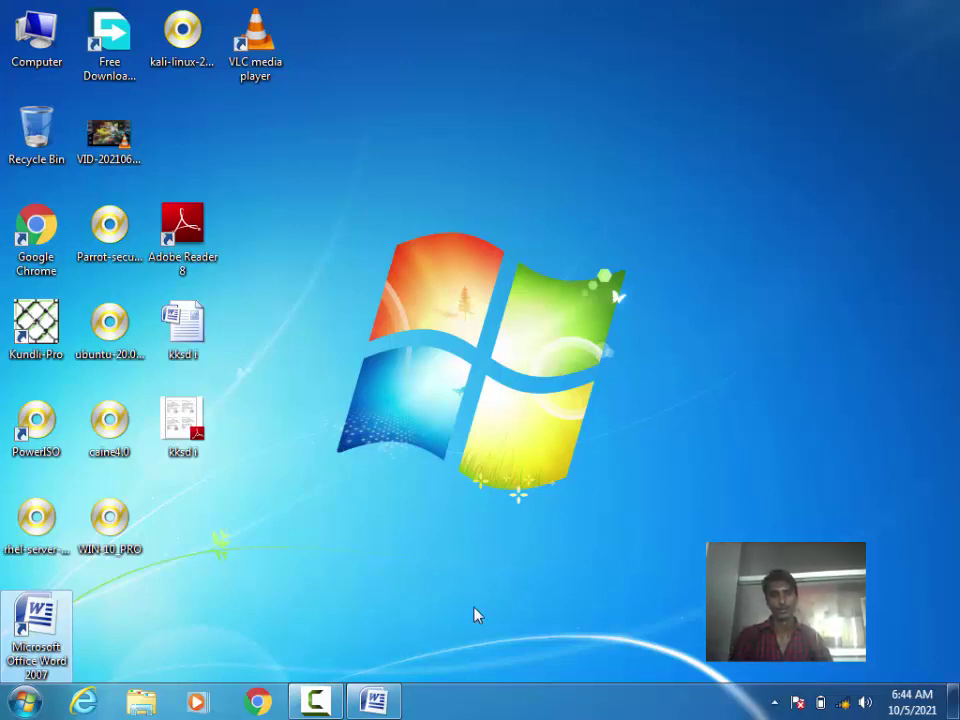
click(378, 701)
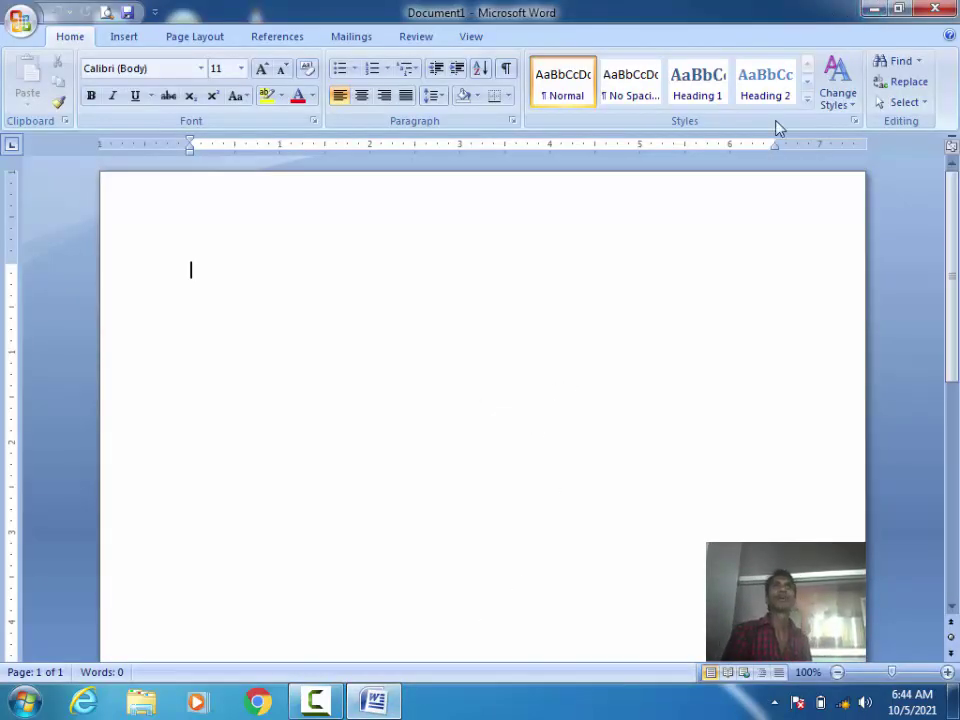
key(super+d)
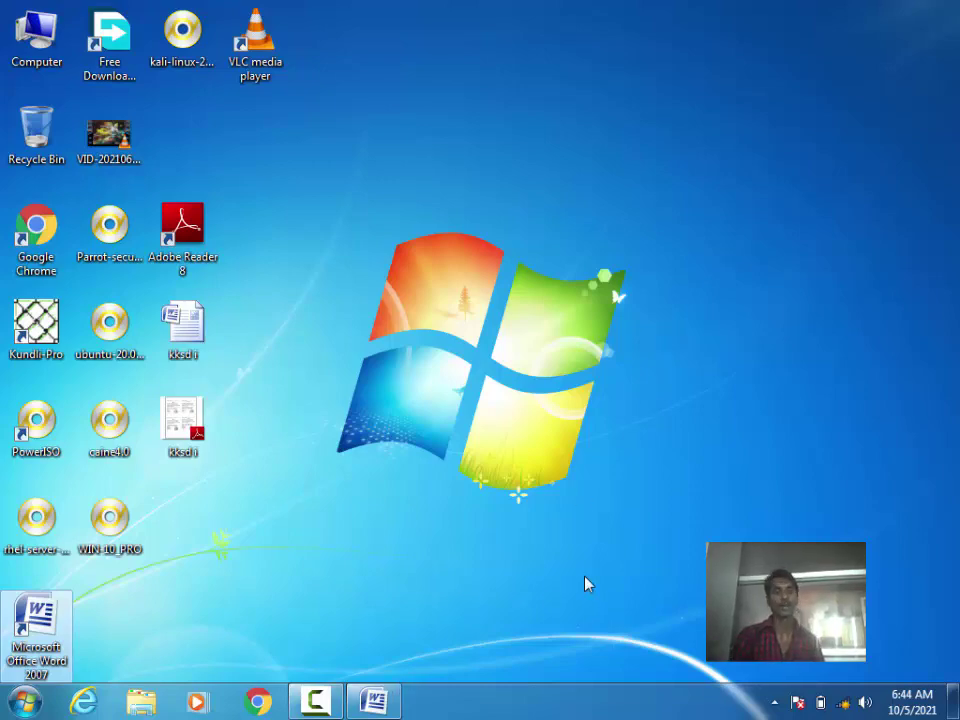
Step: Cycle the open windows with Flip 3D (Win+Tab) to bring Word forward
key(super+Tab)
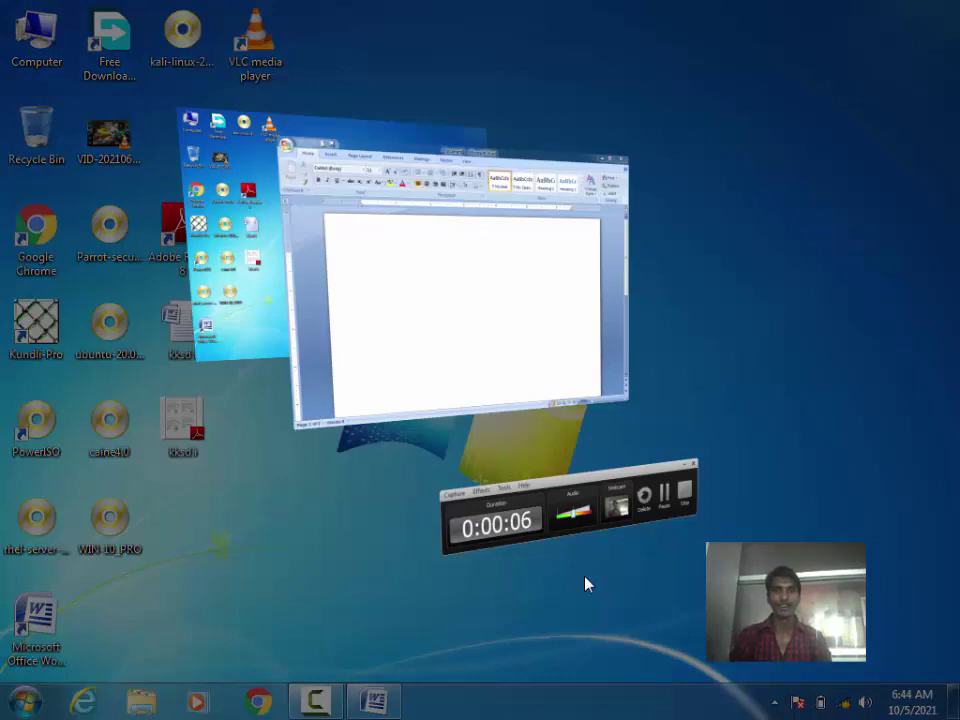
key(Tab)
key(Tab)
key(Tab)
key(Tab)
key(Return)
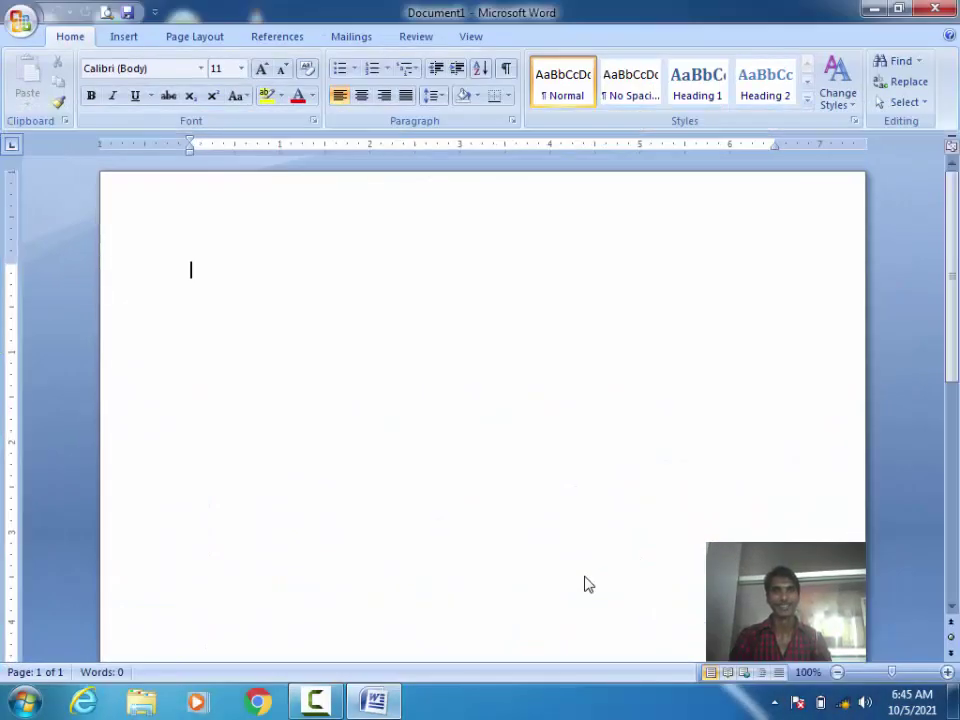
key(super+Tab)
key(Tab)
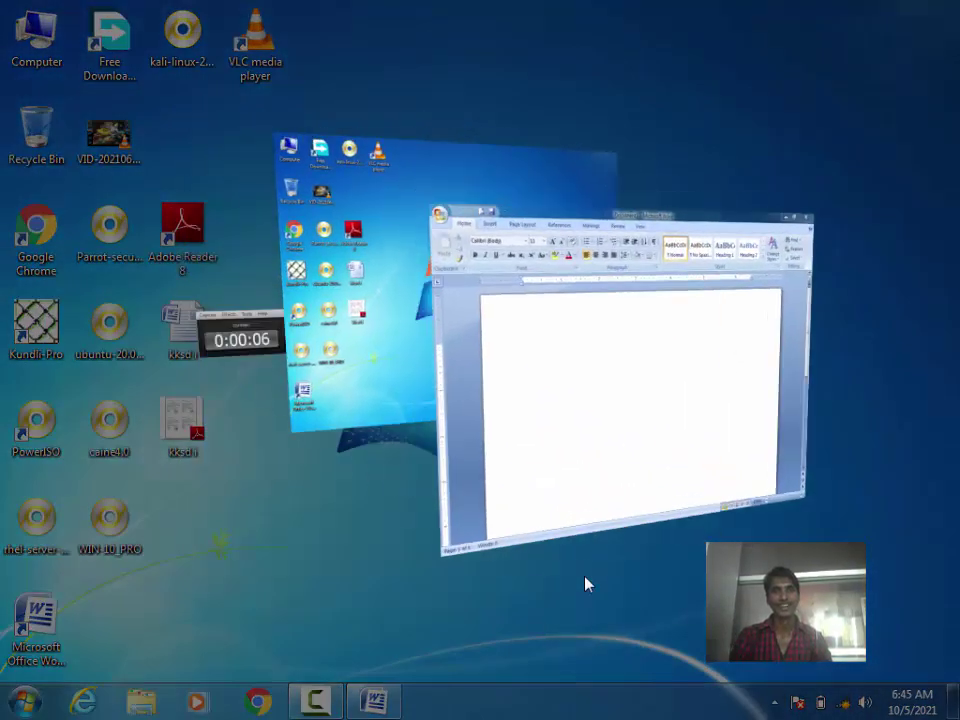
key(Return)
Step: Cycle Flip 3D until the desktop is in front and select it to hide all windows
key(super+Tab)
key(Tab)
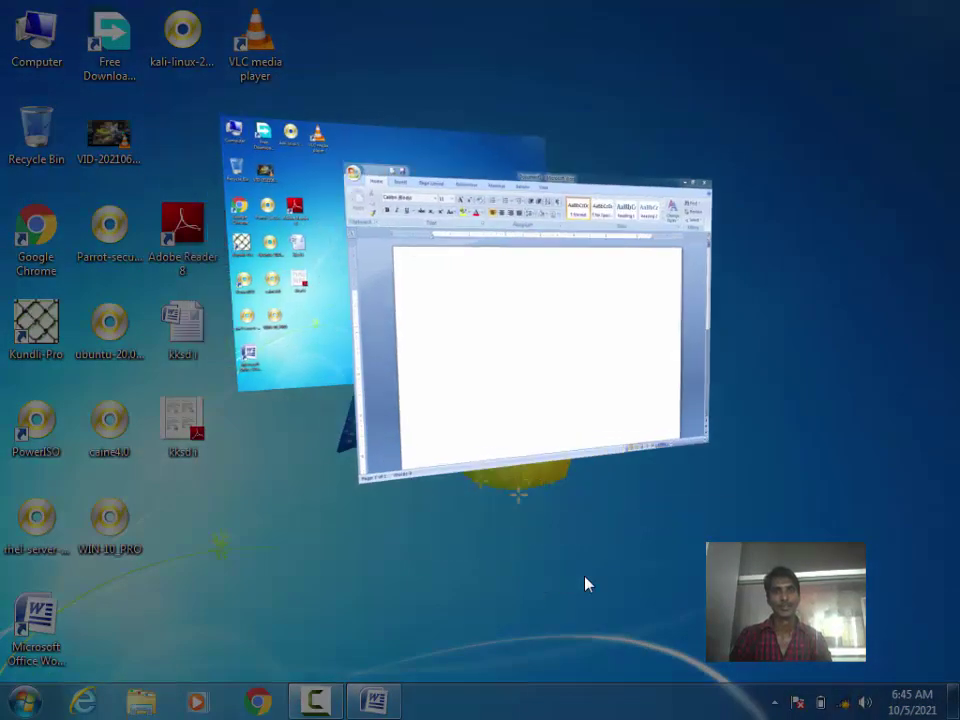
key(Tab)
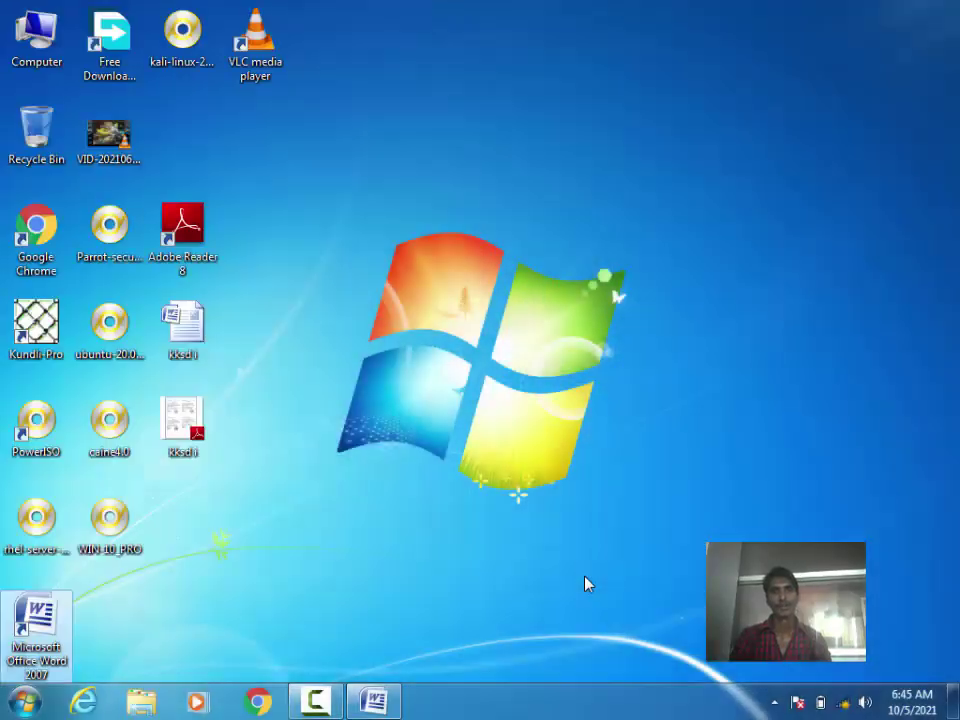
key(super+Tab)
key(Tab)
key(Tab)
key(Tab)
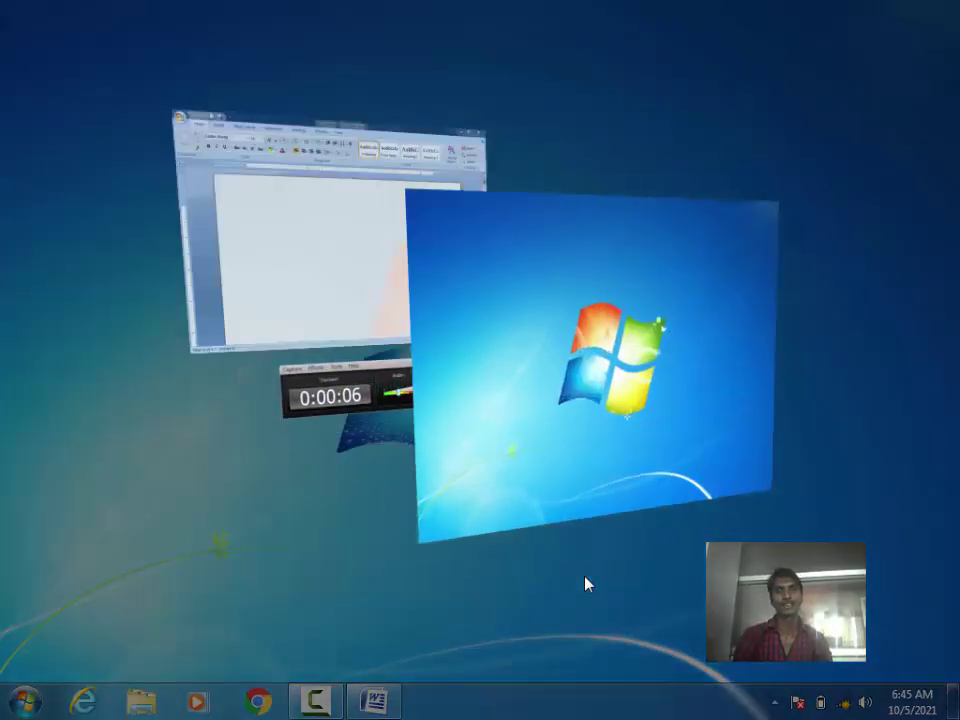
key(Tab)
key(Tab)
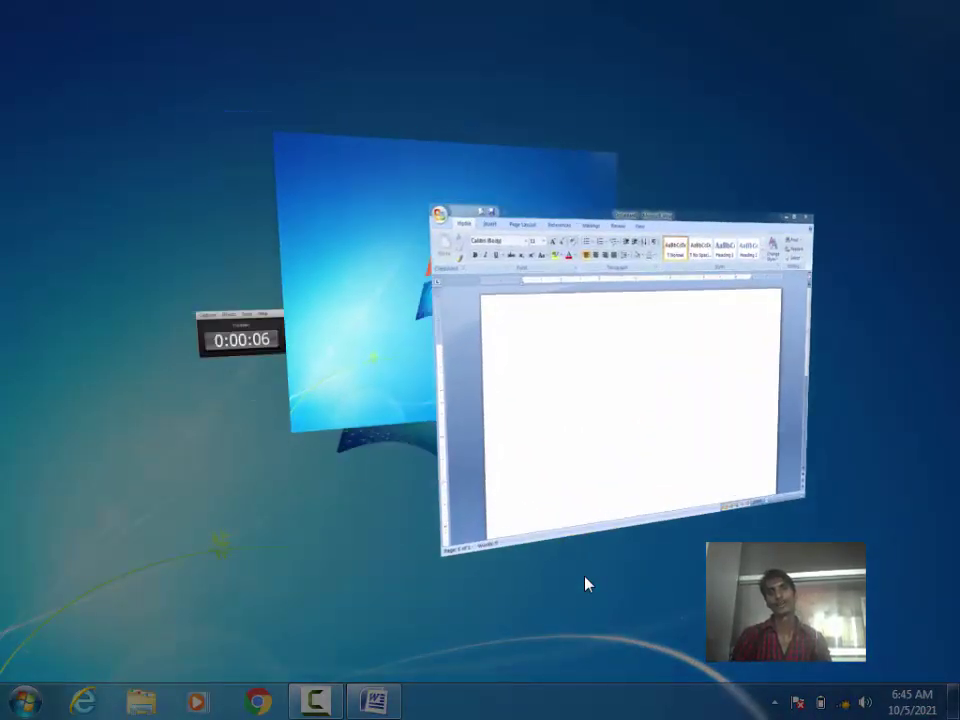
key(super+Tab)
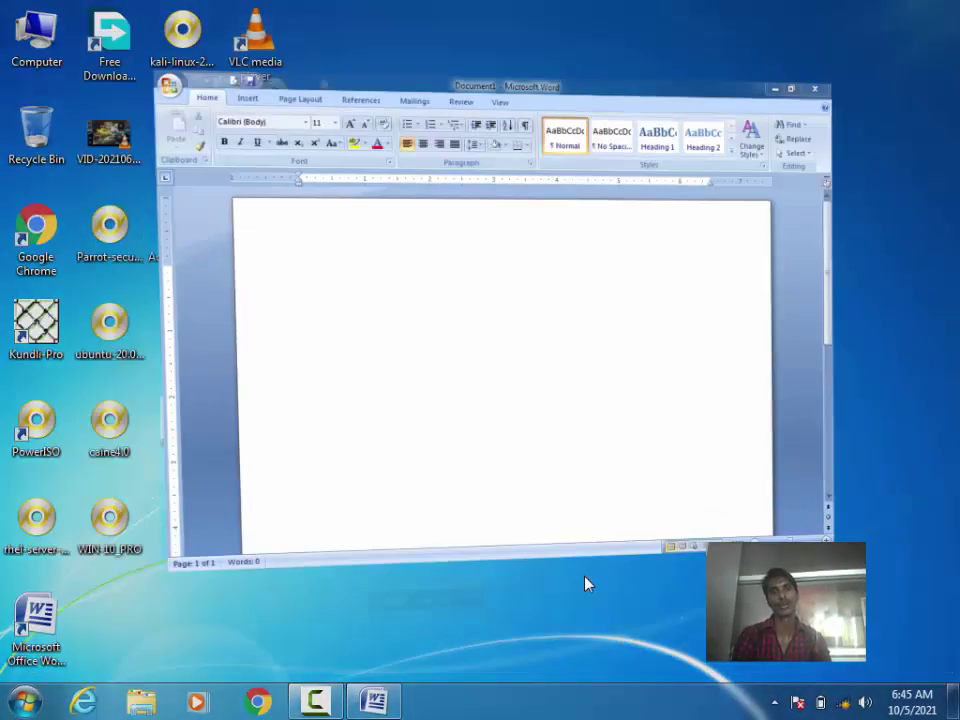
key(Tab)
key(Tab)
key(Tab)
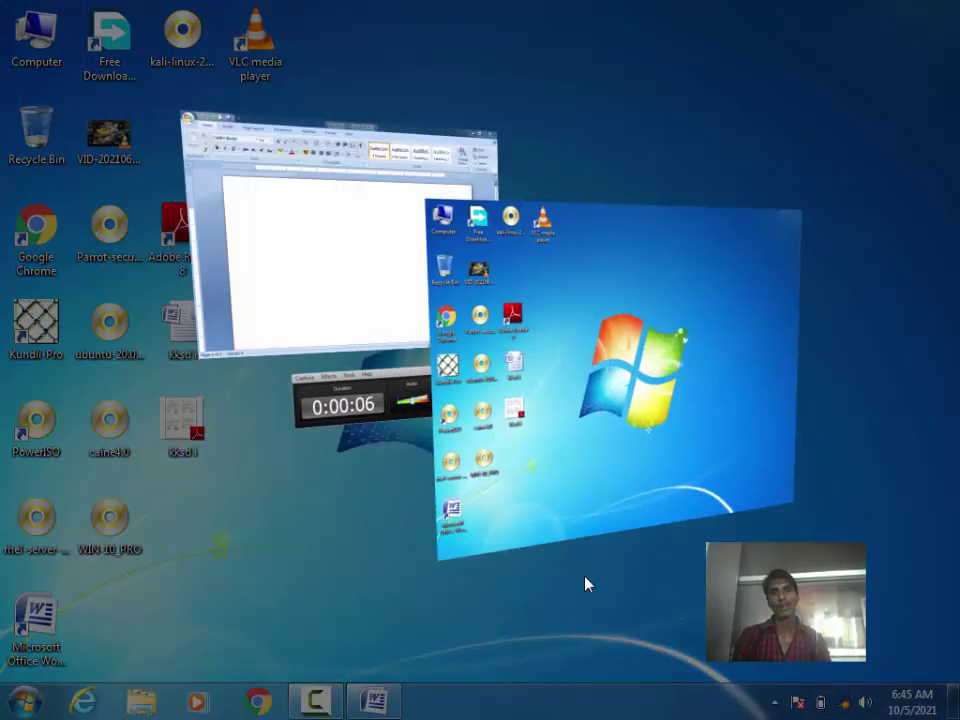
key(Return)
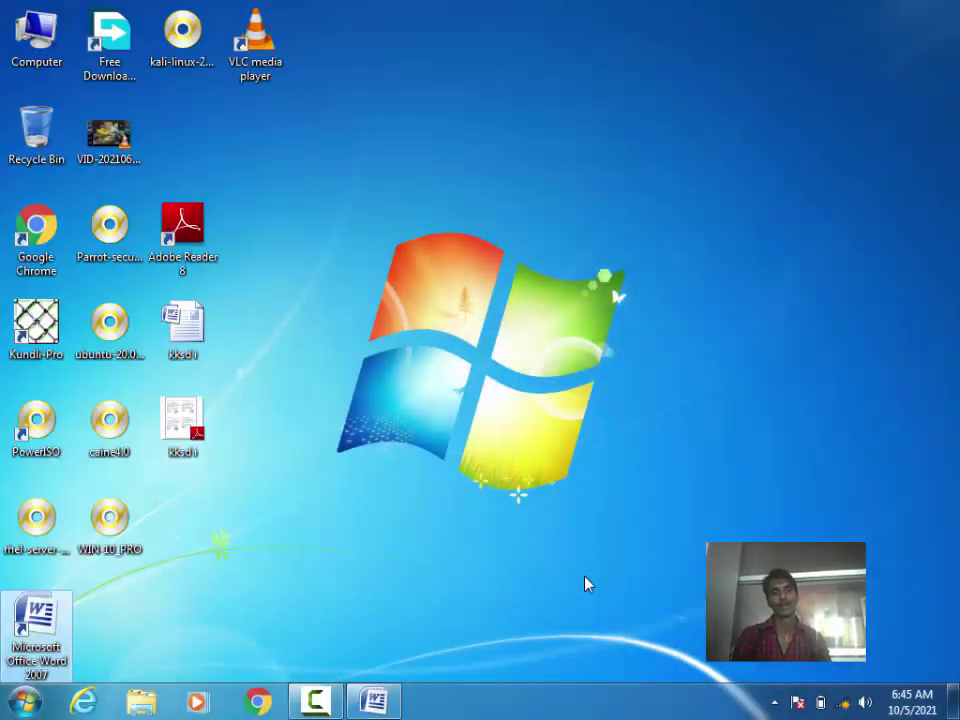
Step: Step through the open windows with the Win+Tab and Alt+Tab switchers
key(super+Tab)
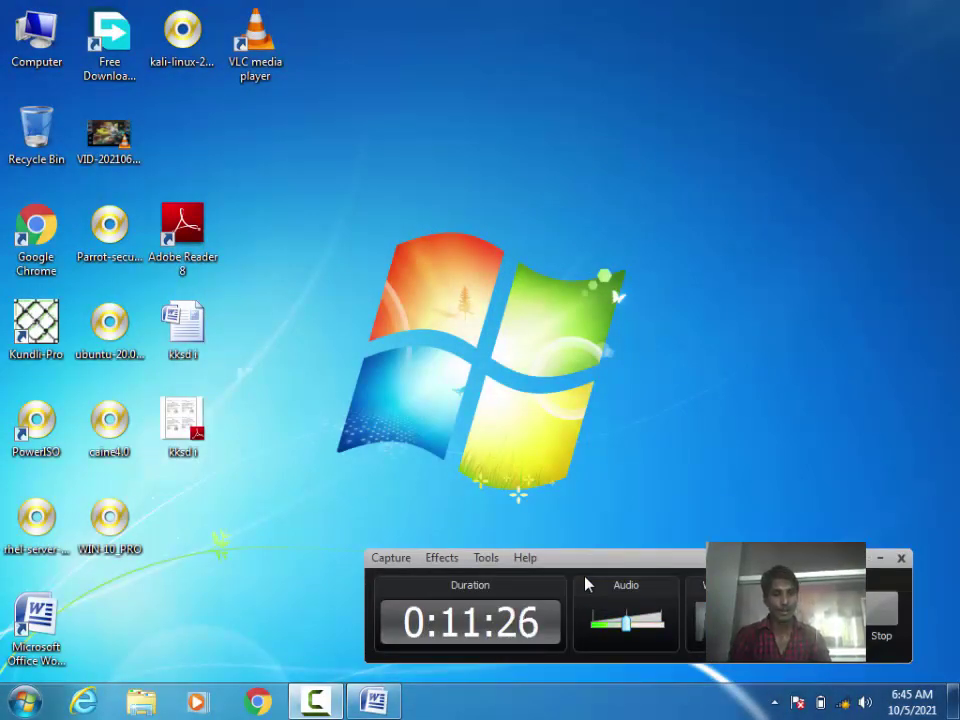
key(alt+Tab)
key(alt+Tab)
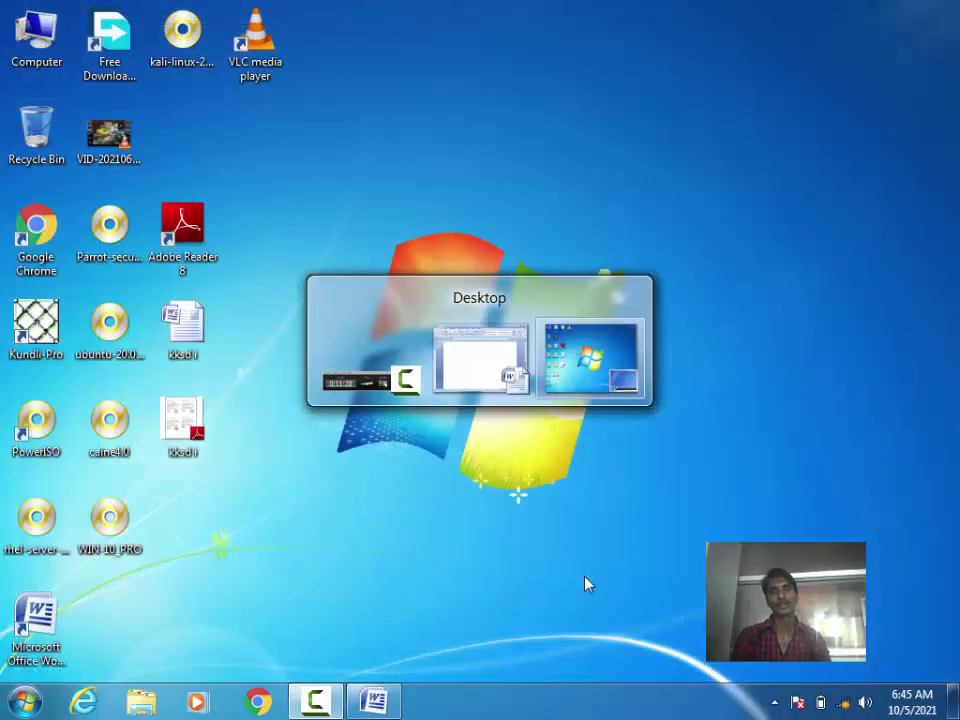
key(alt+shift+Tab)
key(alt+Tab)
key(alt+Tab)
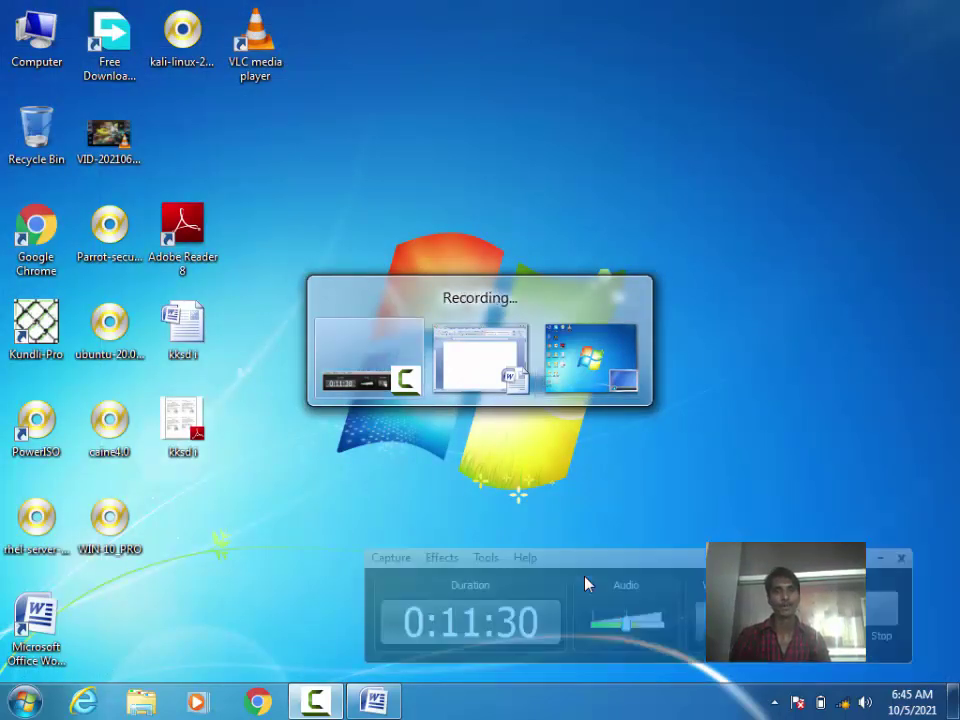
Step: Bring Word to the front and toggle its window between restored and maximized
key(alt+Tab)
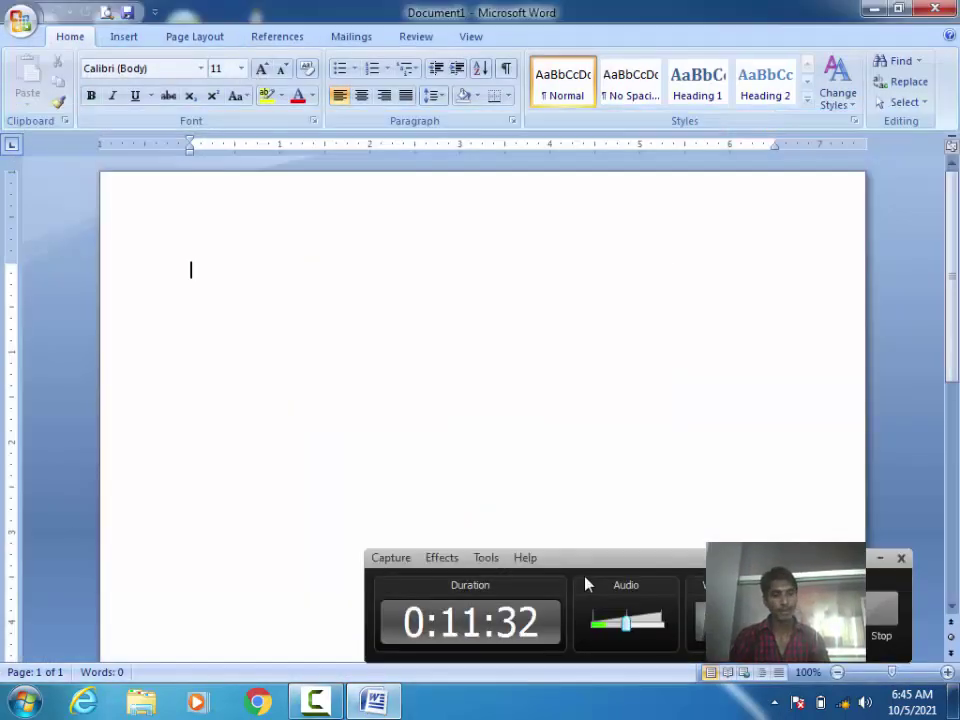
key(alt+Tab)
key(alt+Tab)
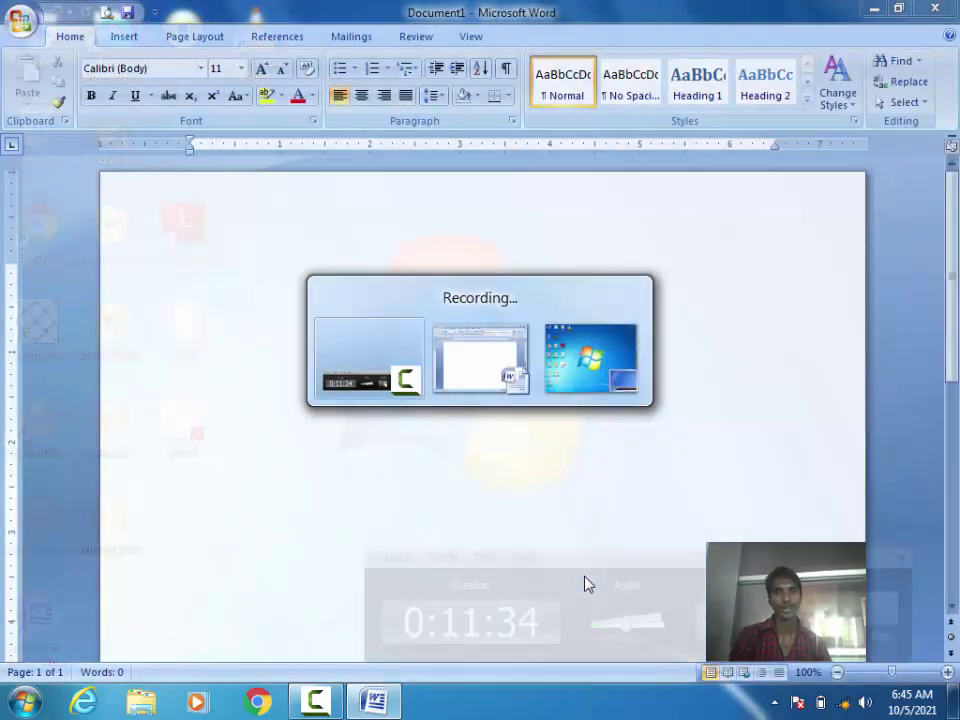
key(alt+Tab)
key(alt+Tab)
key(alt+Tab)
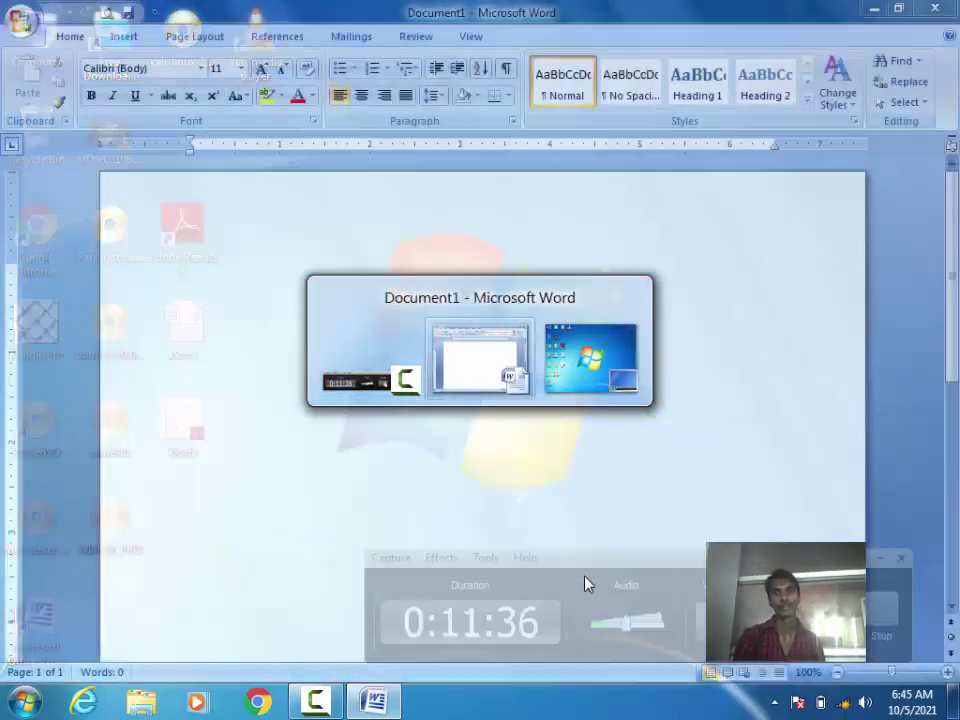
key(alt+Tab)
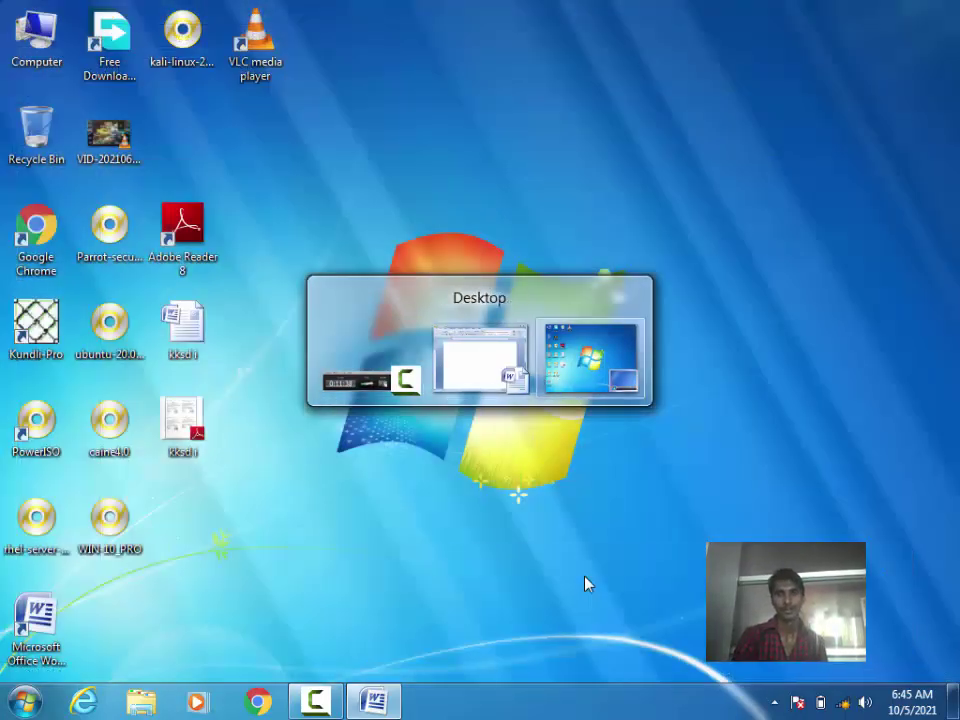
key(alt+shift+Tab)
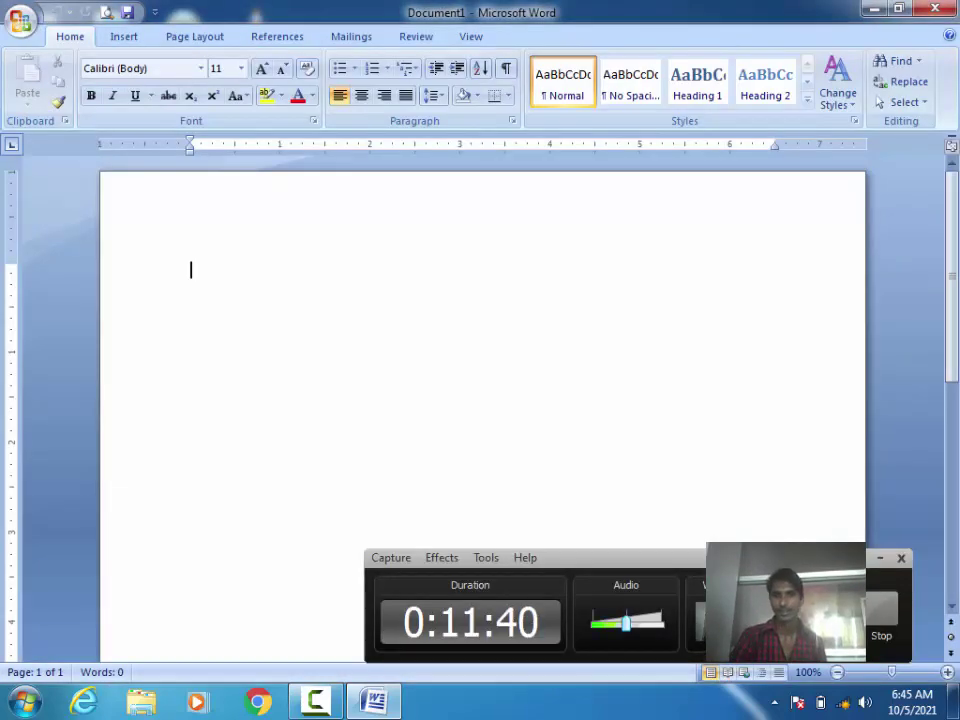
click(879, 558)
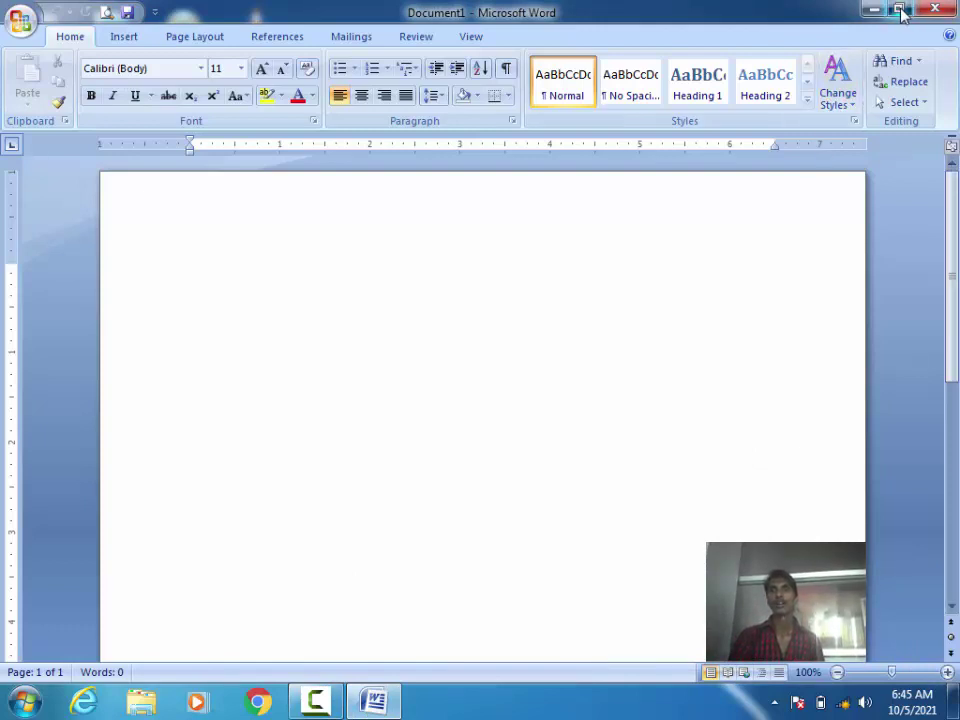
click(897, 10)
click(897, 128)
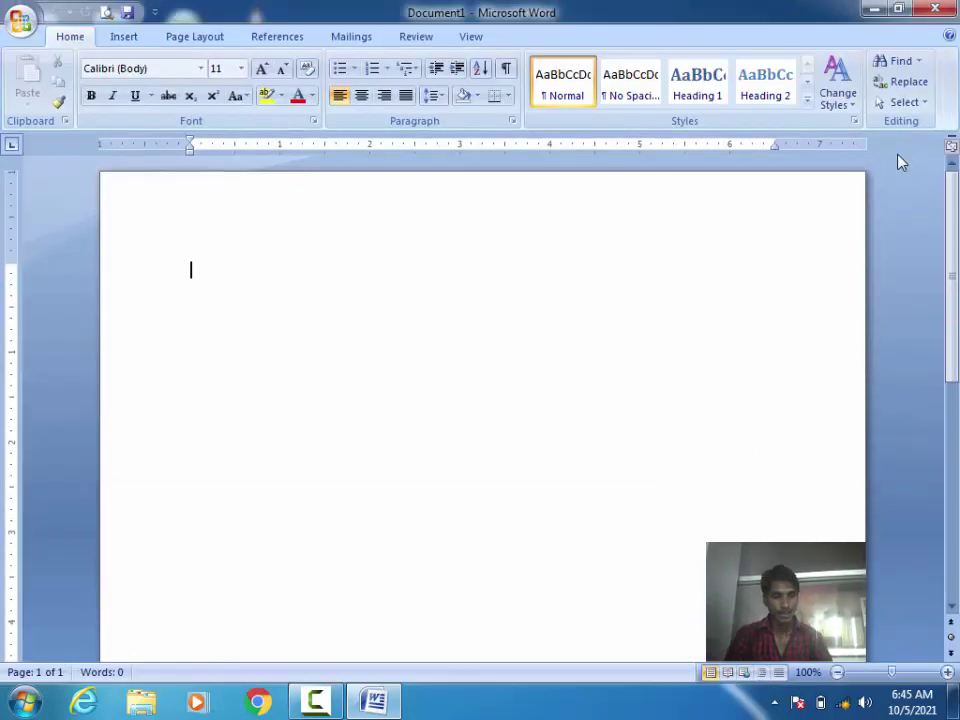
key(super+Down)
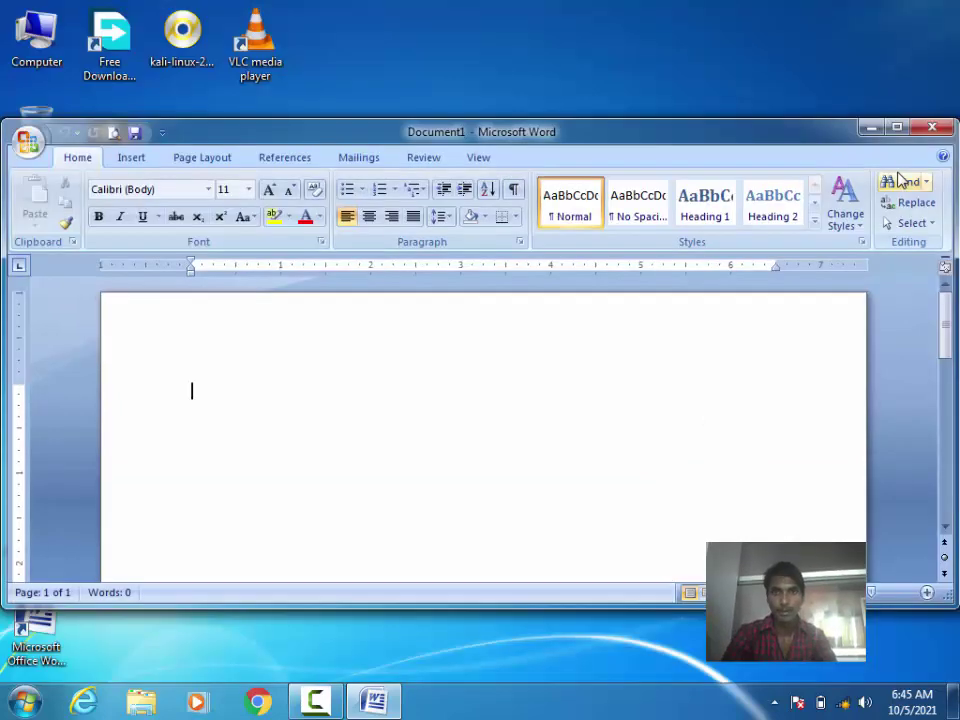
key(super+Up)
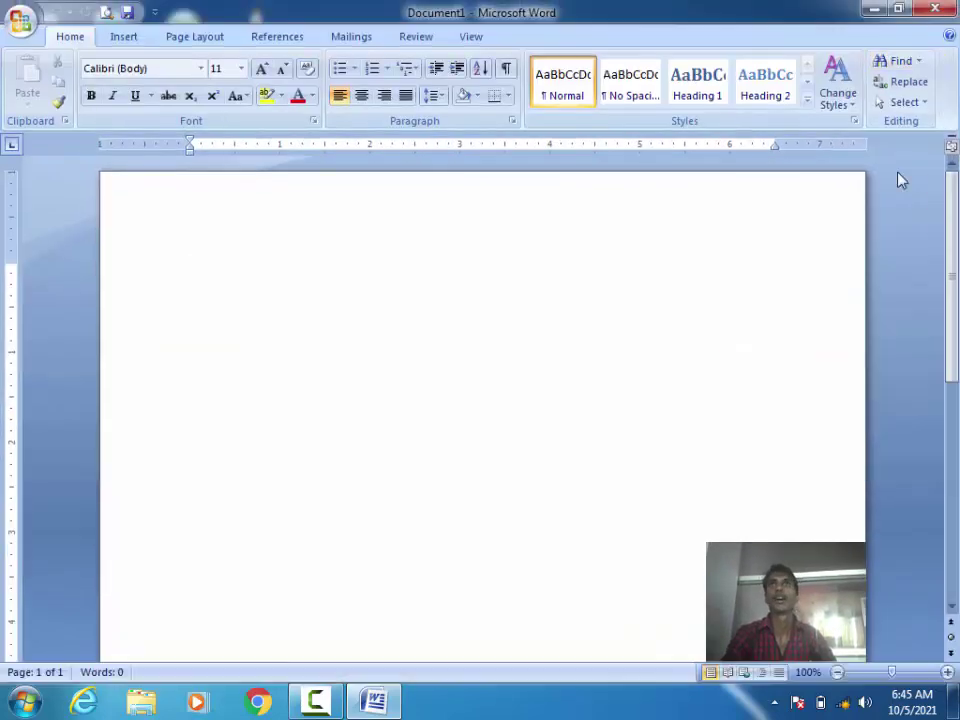
key(super+Down)
key(super+Up)
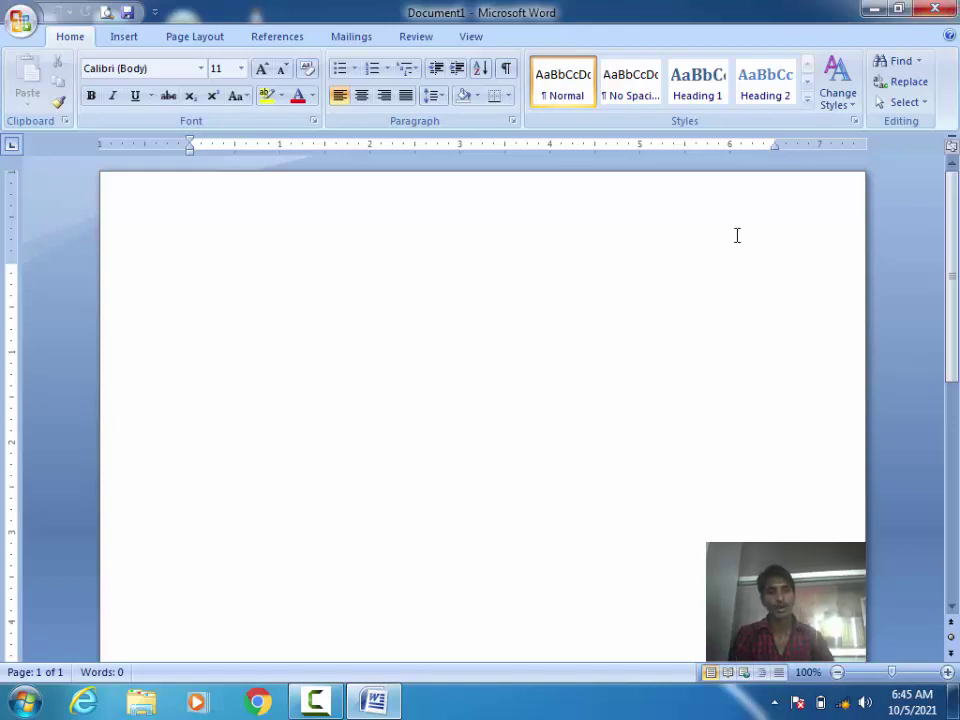
Step: Close Word and relaunch it from the taskbar with a blank document
key(alt)
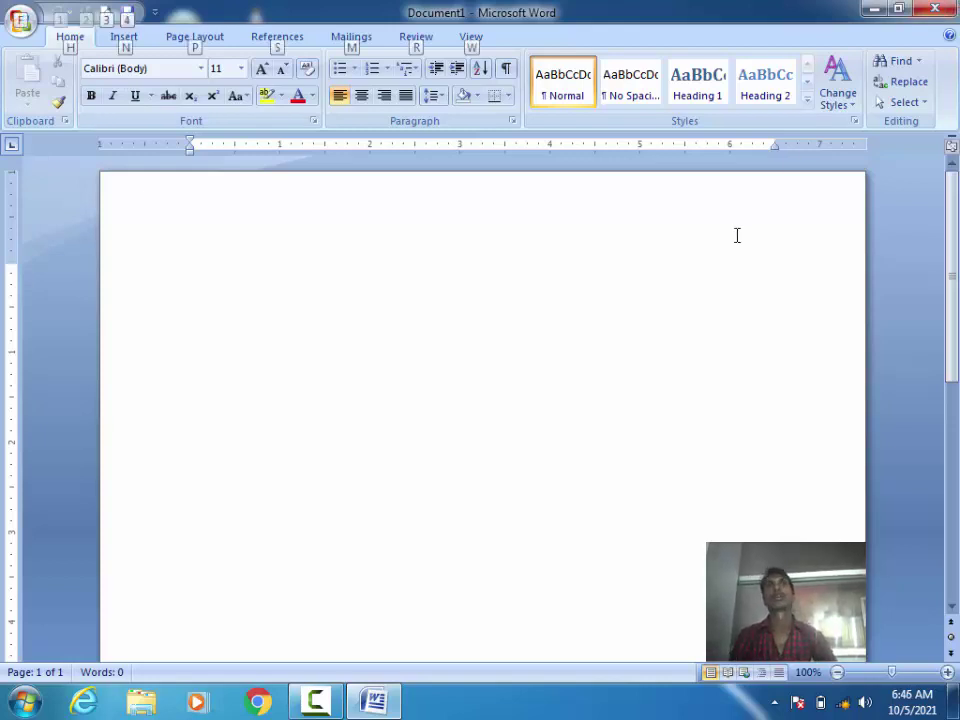
key(alt)
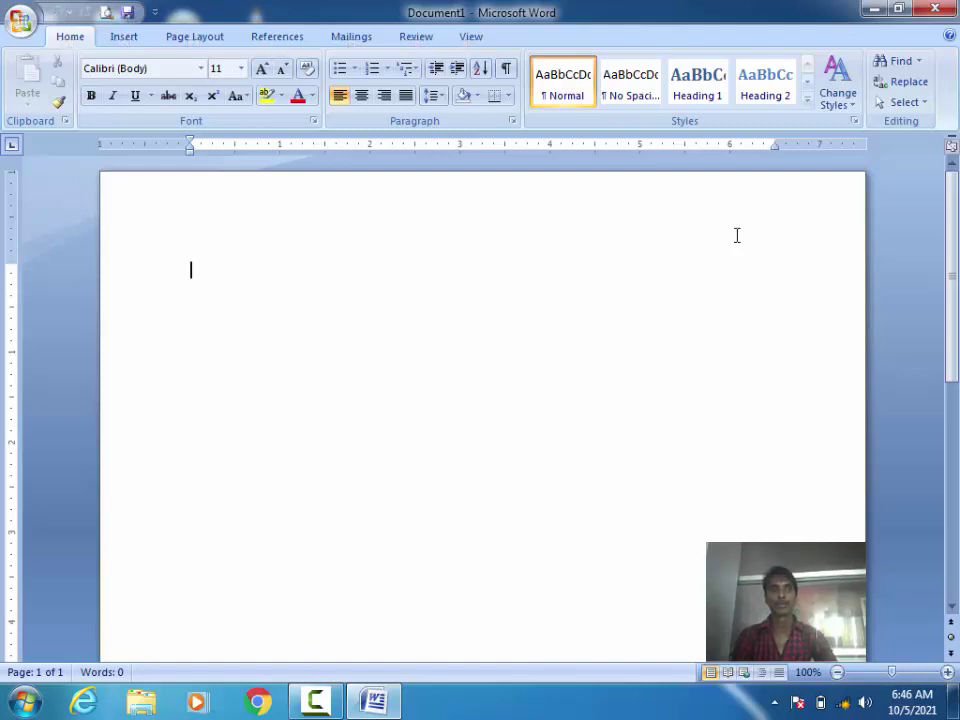
key(alt+F4)
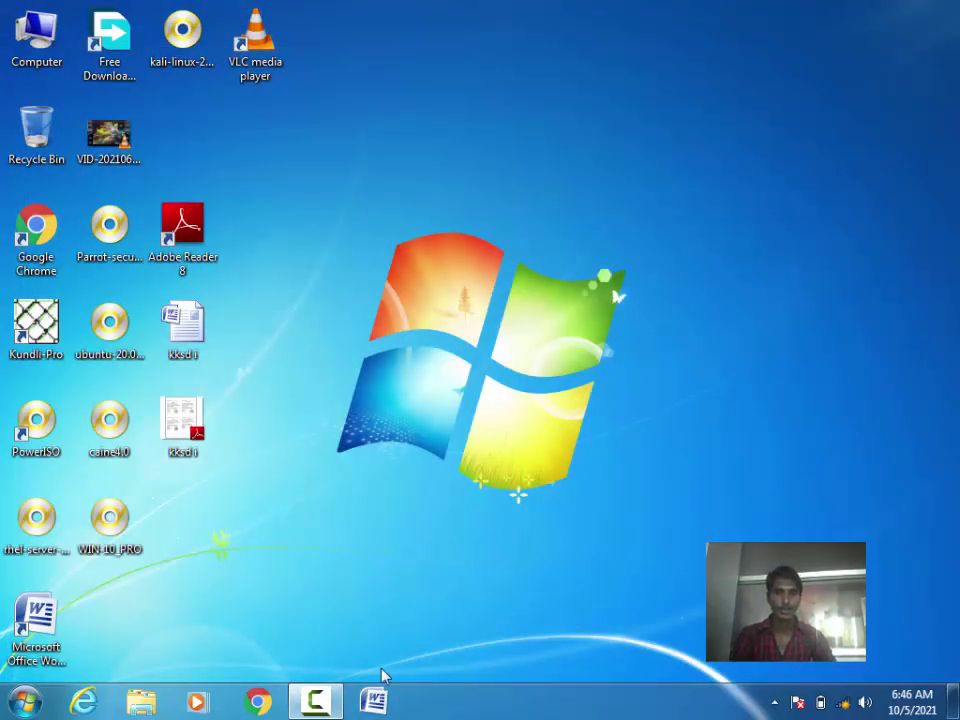
click(373, 700)
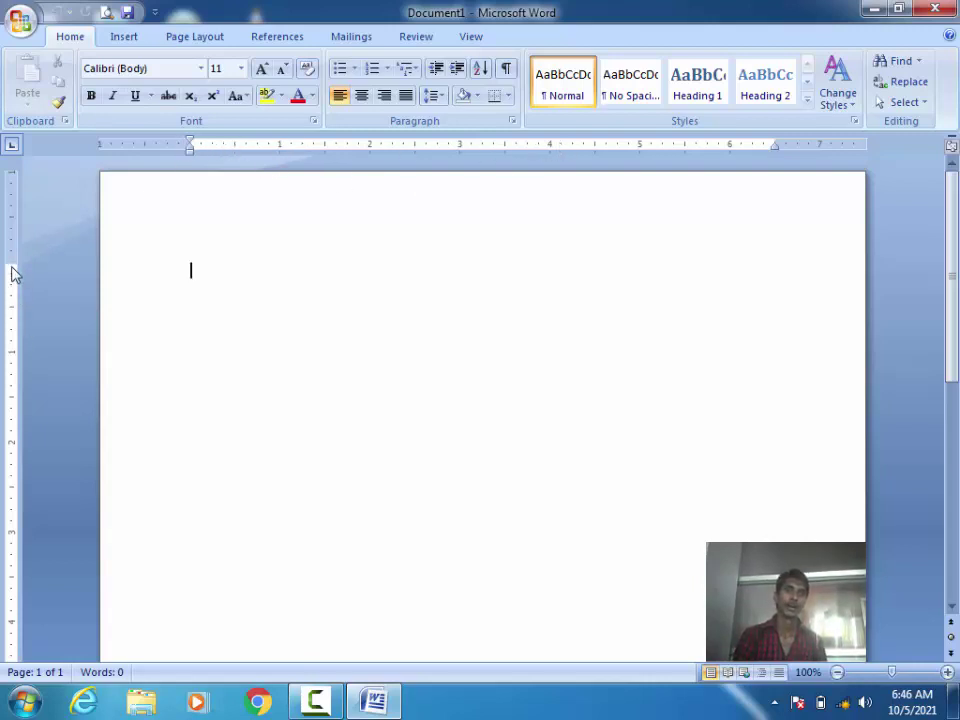
Step: Type the test line 'drijhbrslijhbrisdh', raise the top margin on the ruler, then delete everything
text(drijhbrslijhbrisdh)
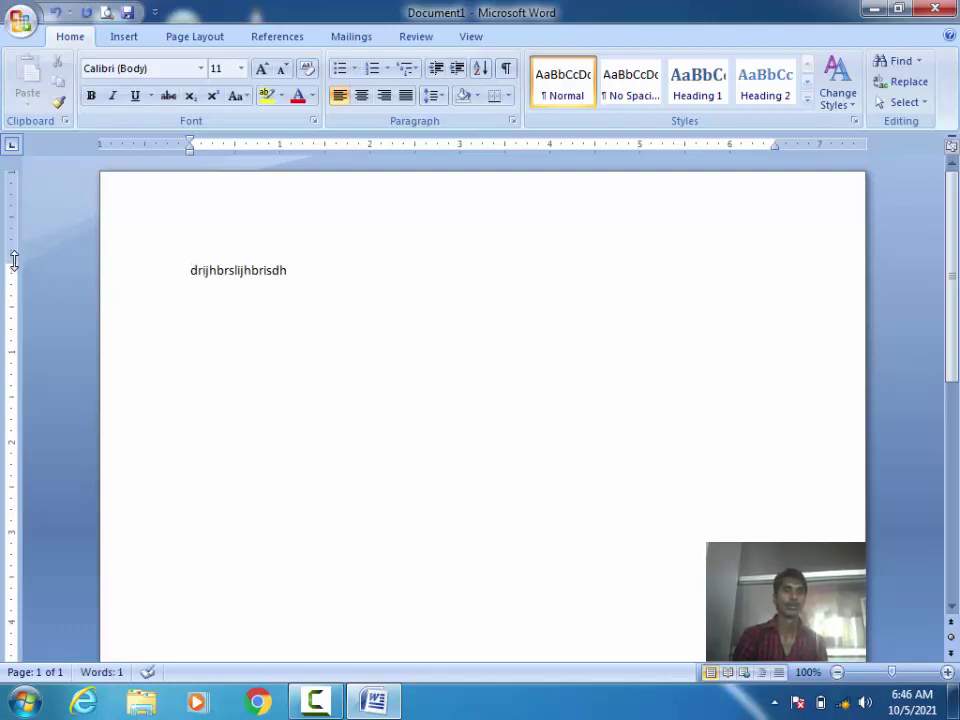
drag(14, 260, 14, 215)
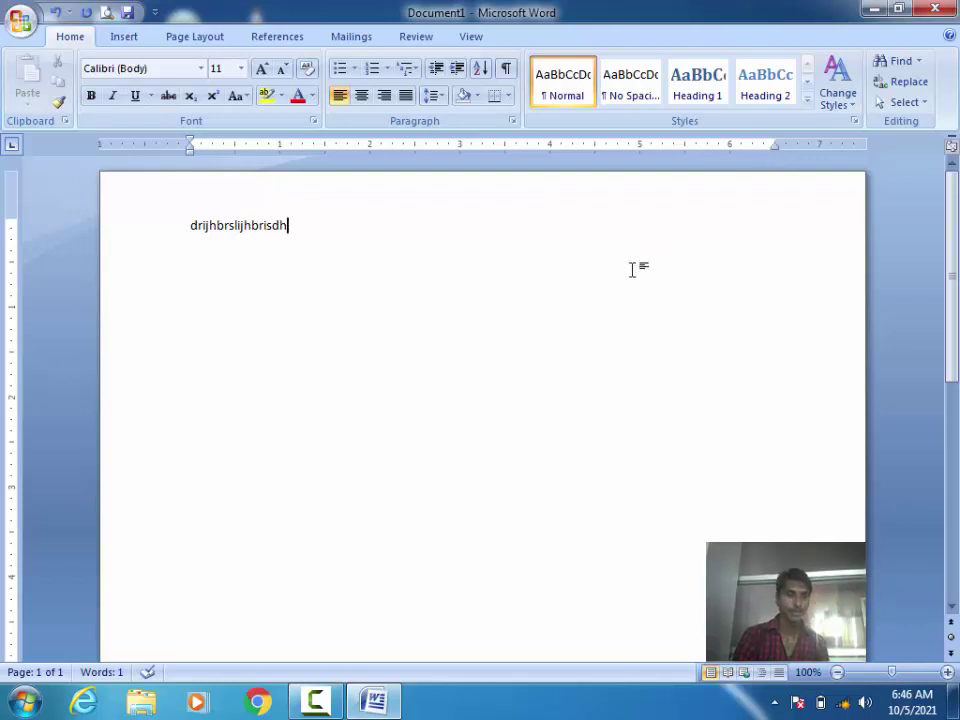
key(ctrl+a)
key(Delete)
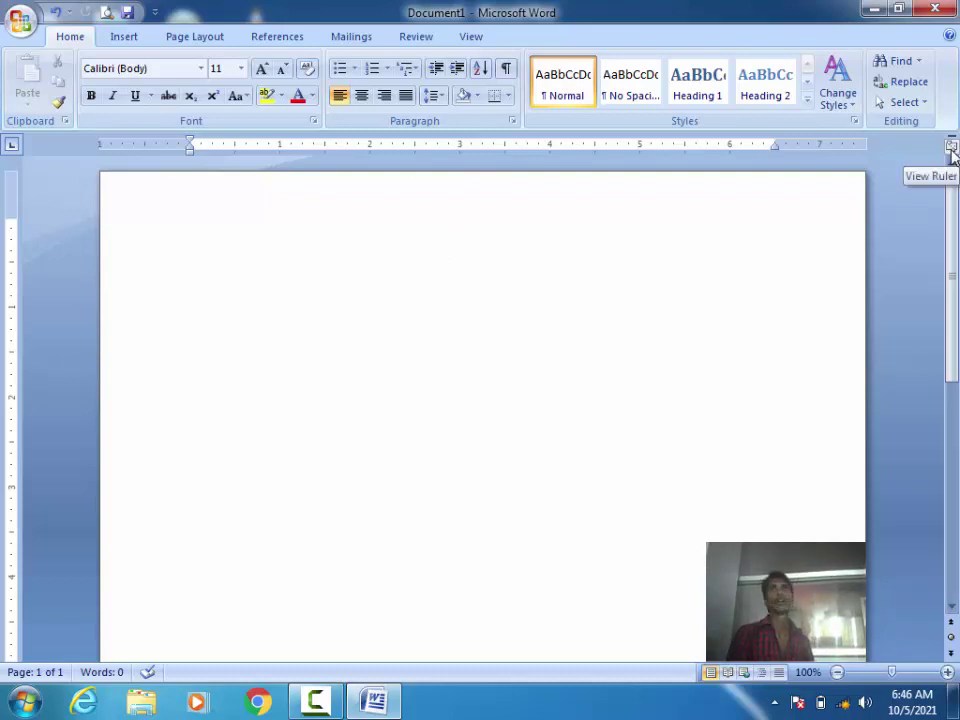
click(951, 148)
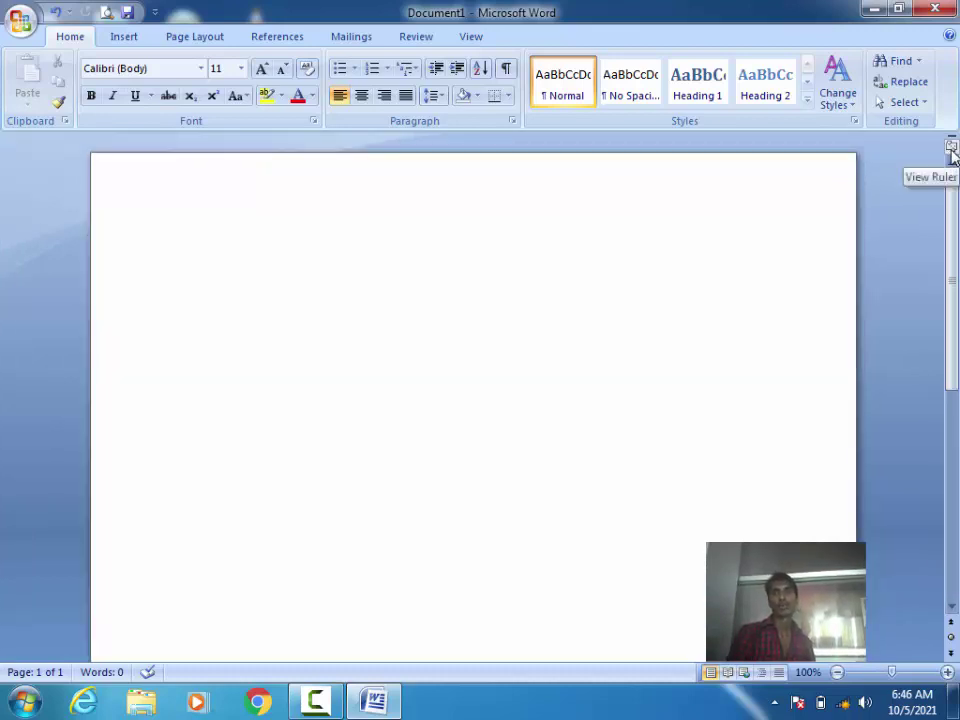
click(951, 148)
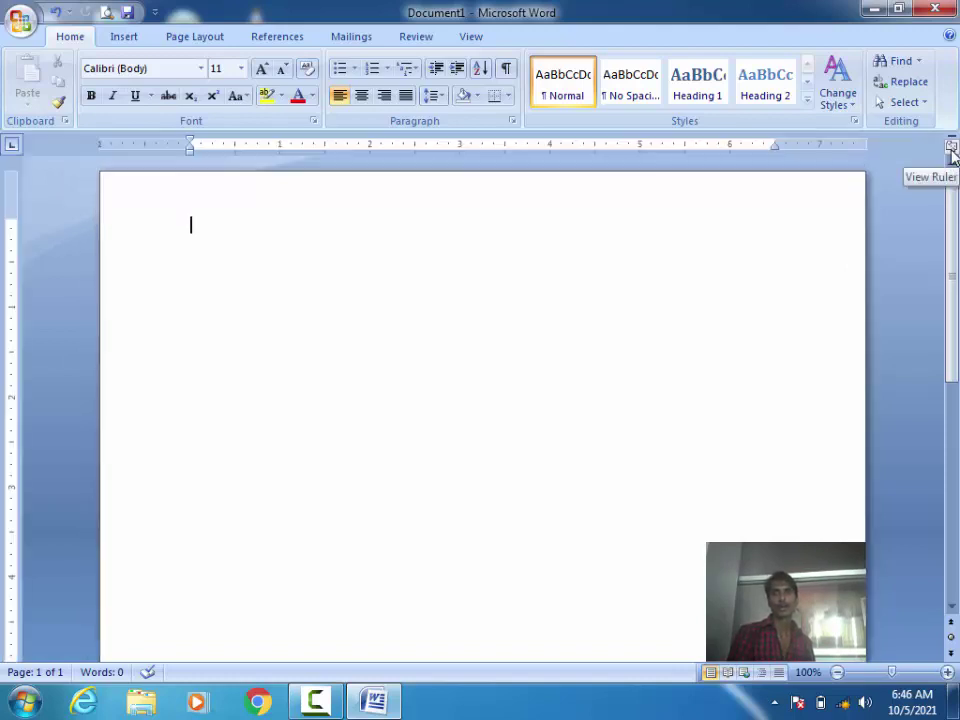
click(467, 38)
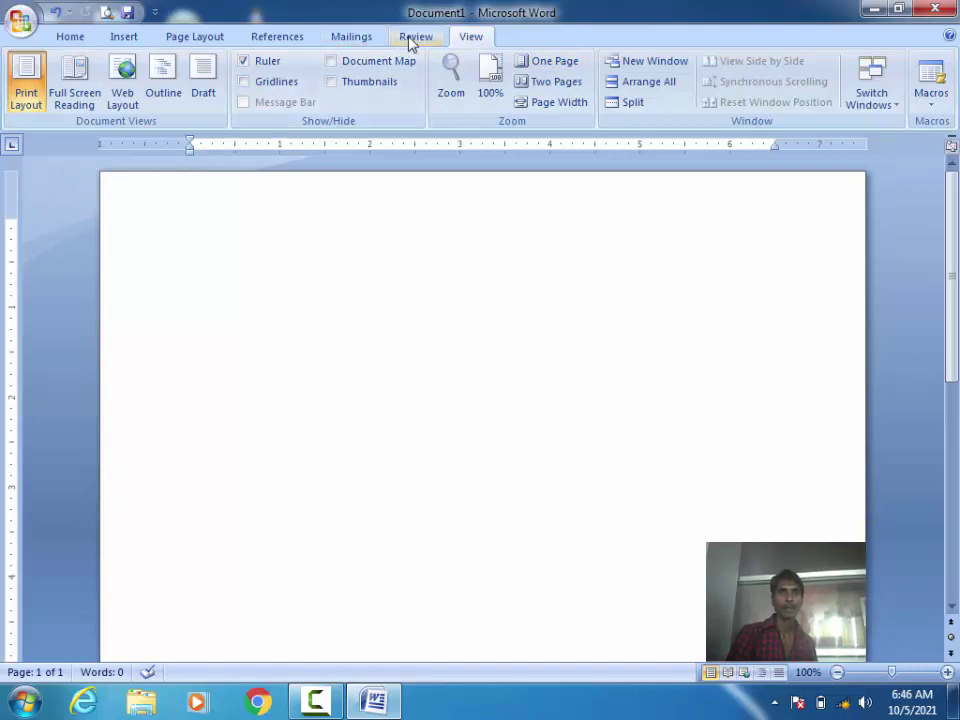
click(60, 38)
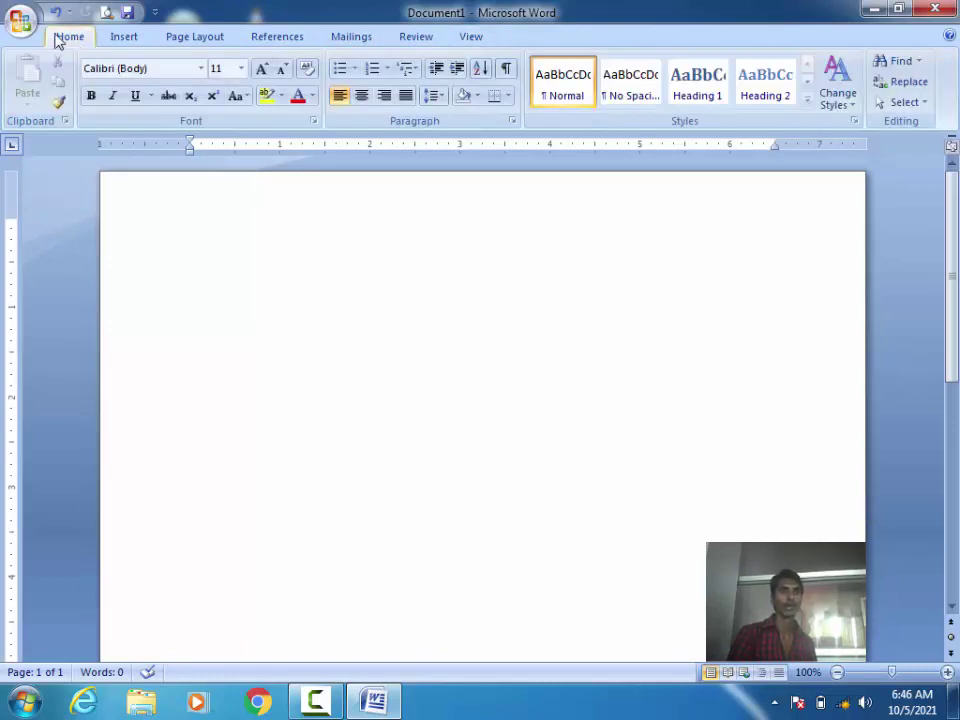
click(20, 19)
click(424, 241)
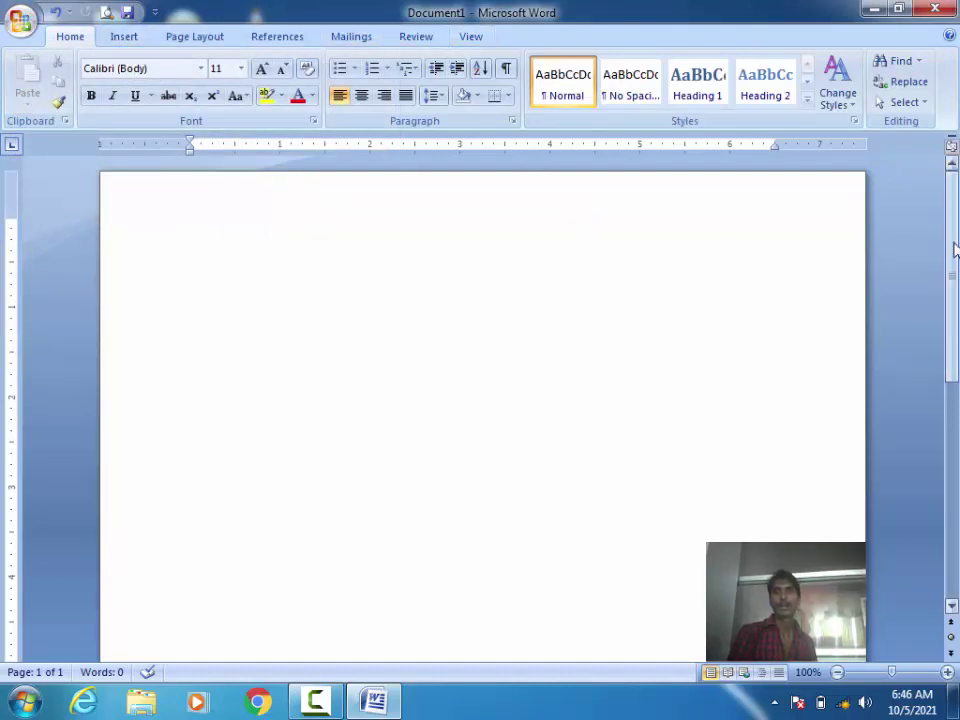
mouse_move(955, 248)
mouse_down()
mouse_move(957, 442)
mouse_move(957, 290)
mouse_up()
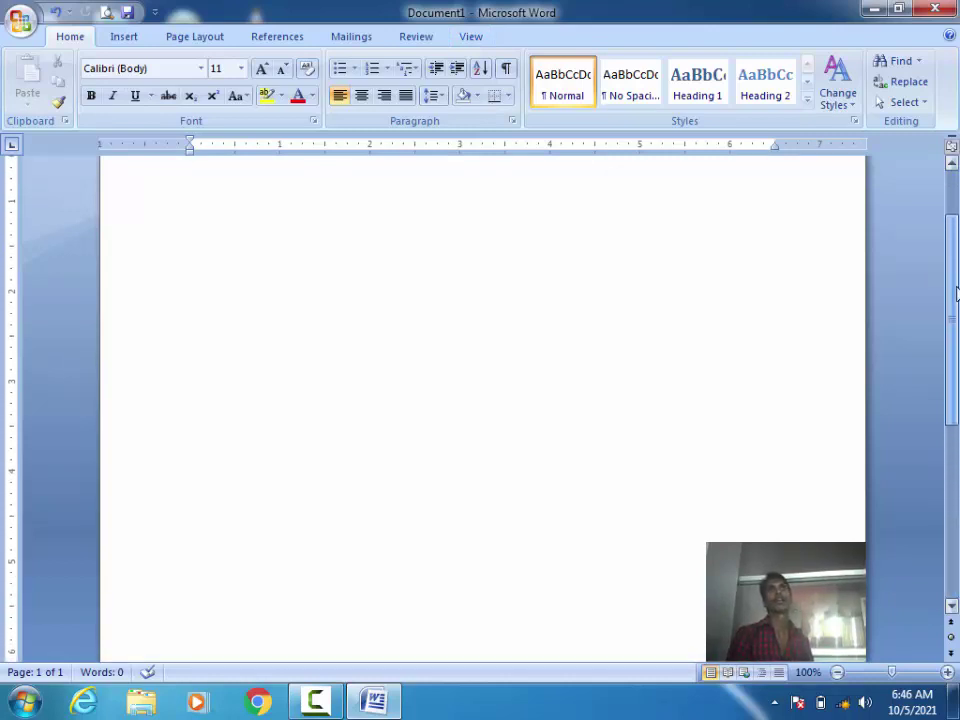
drag(957, 290, 957, 280)
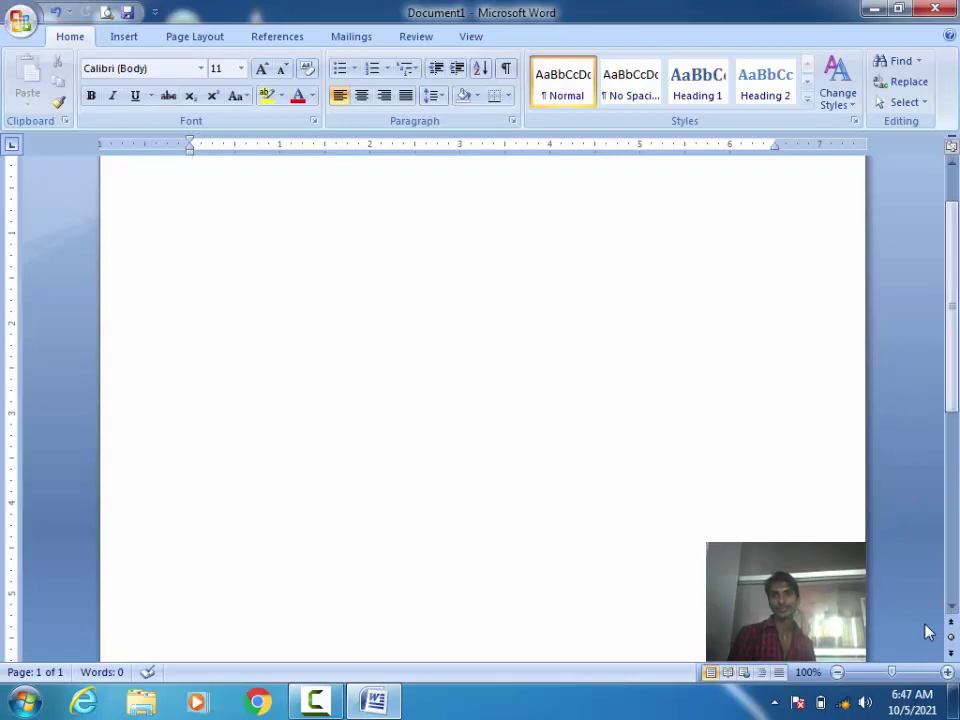
Step: Zoom in two steps and scroll around the blank page
click(947, 672)
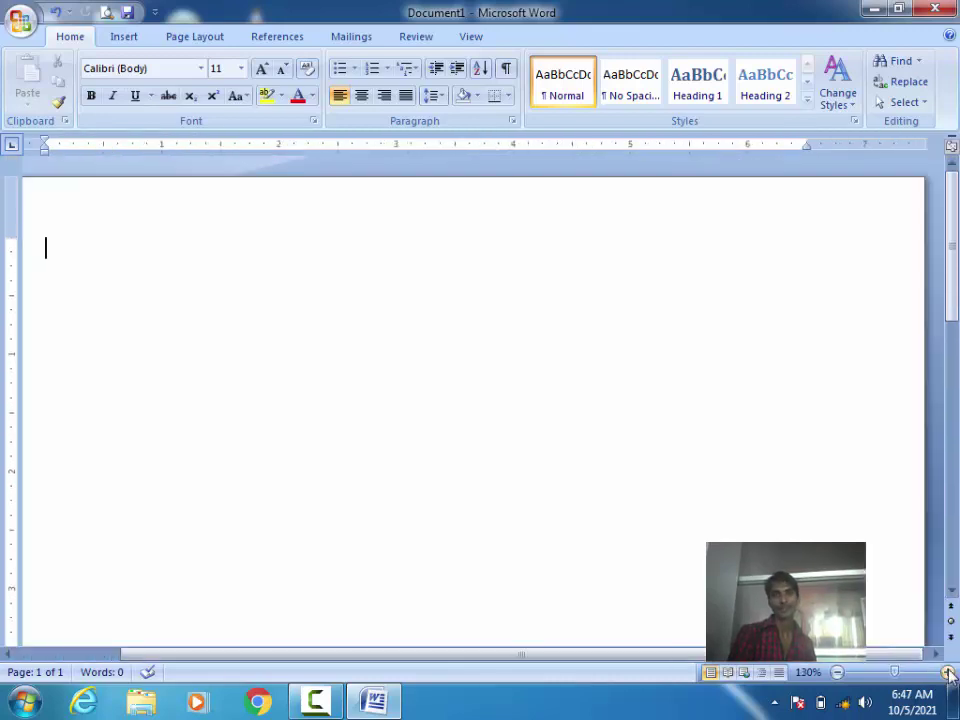
click(947, 672)
click(947, 672)
drag(598, 655, 673, 631)
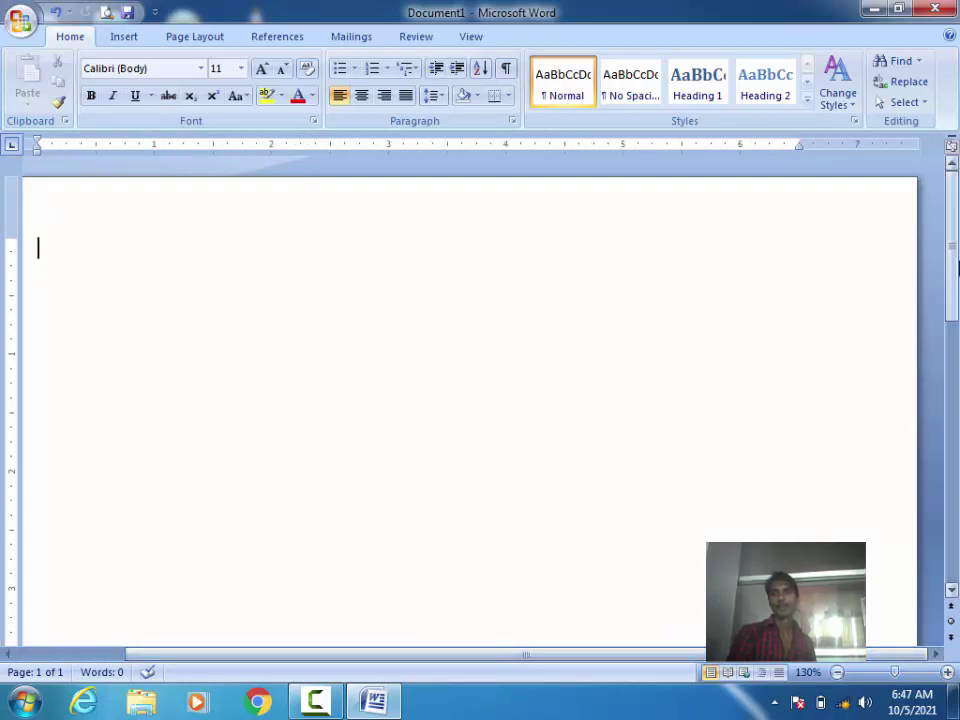
drag(955, 253, 950, 340)
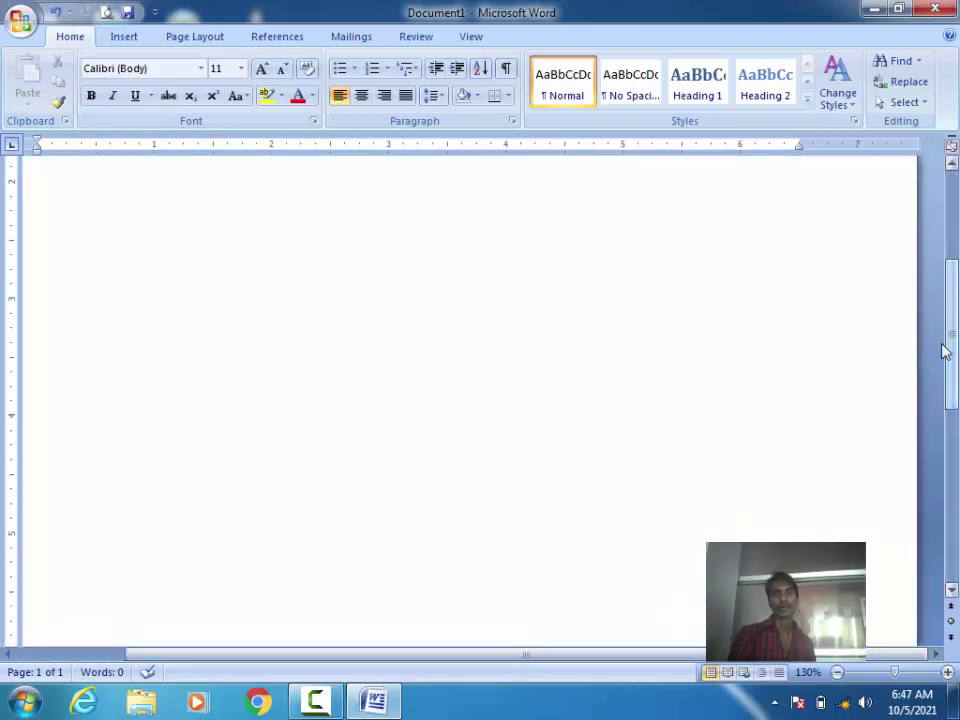
drag(424, 658, 344, 655)
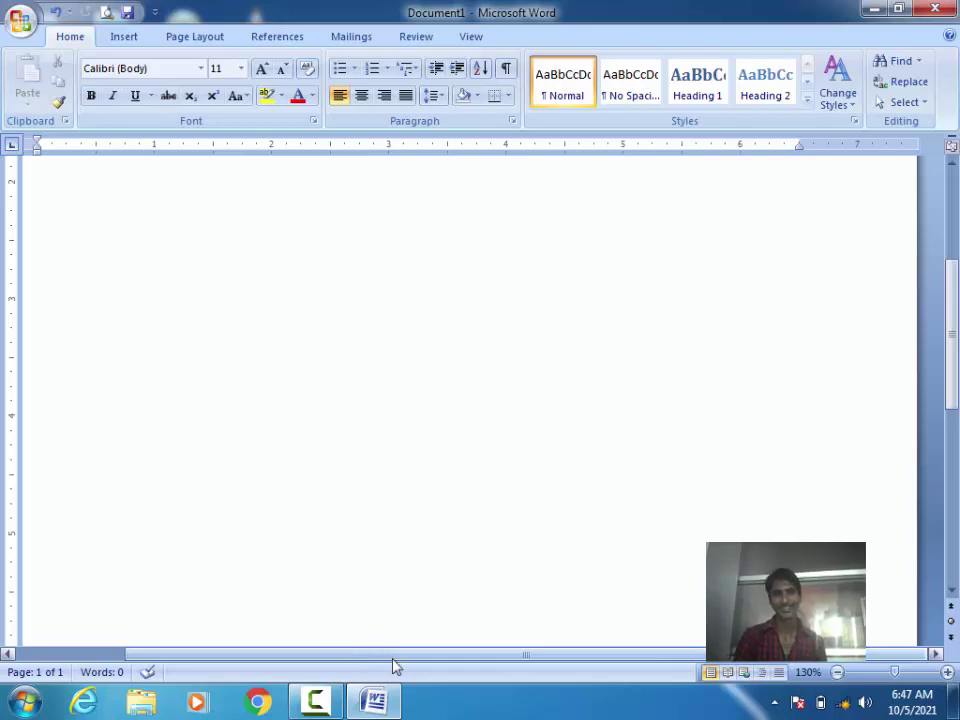
drag(393, 662, 407, 651)
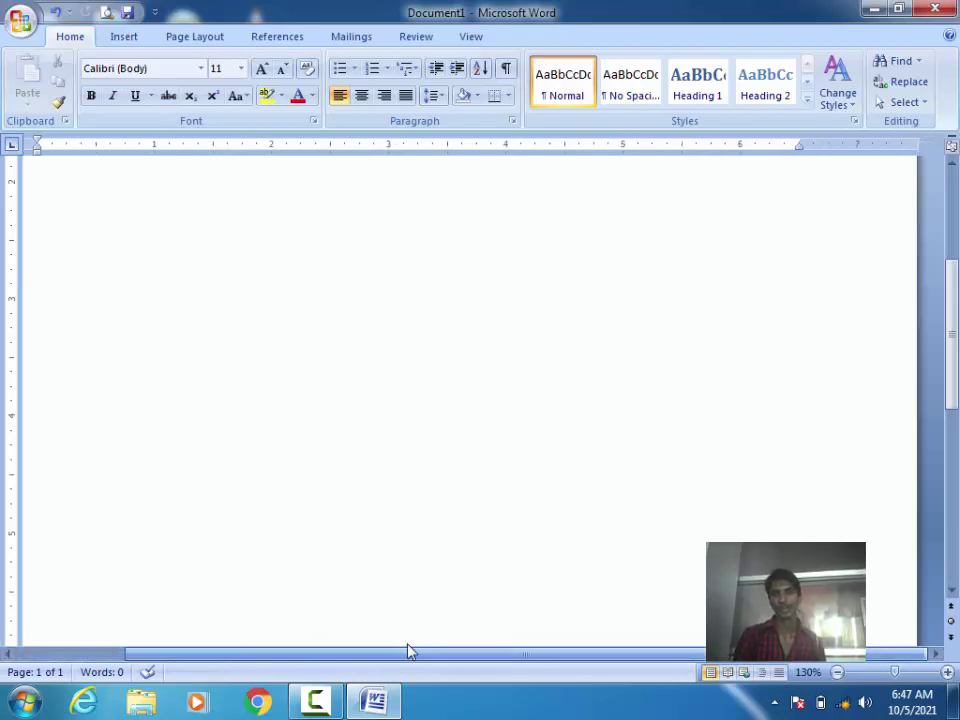
scroll(470, 400, down, 5)
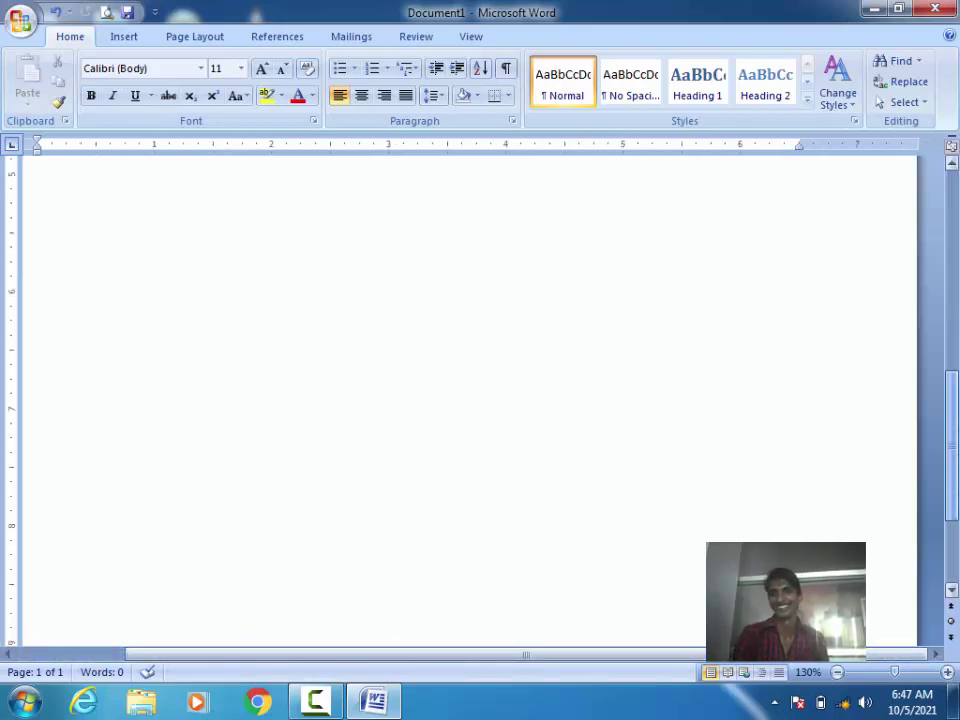
scroll(470, 400, up, 5)
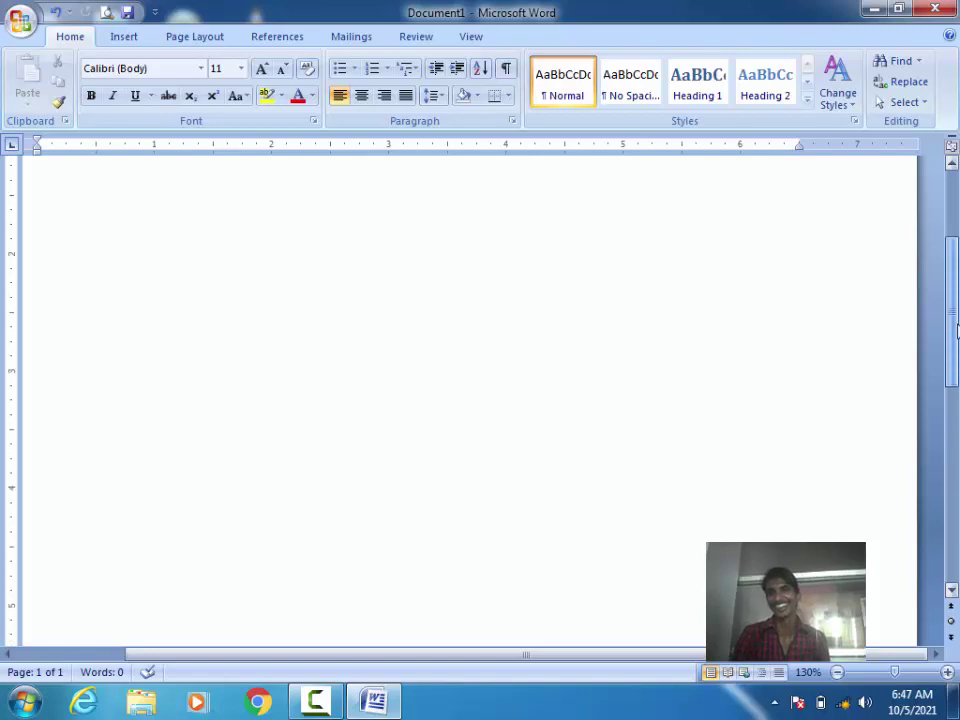
Step: Zoom out two steps to 110% and scroll down and back up the page
click(837, 672)
click(837, 672)
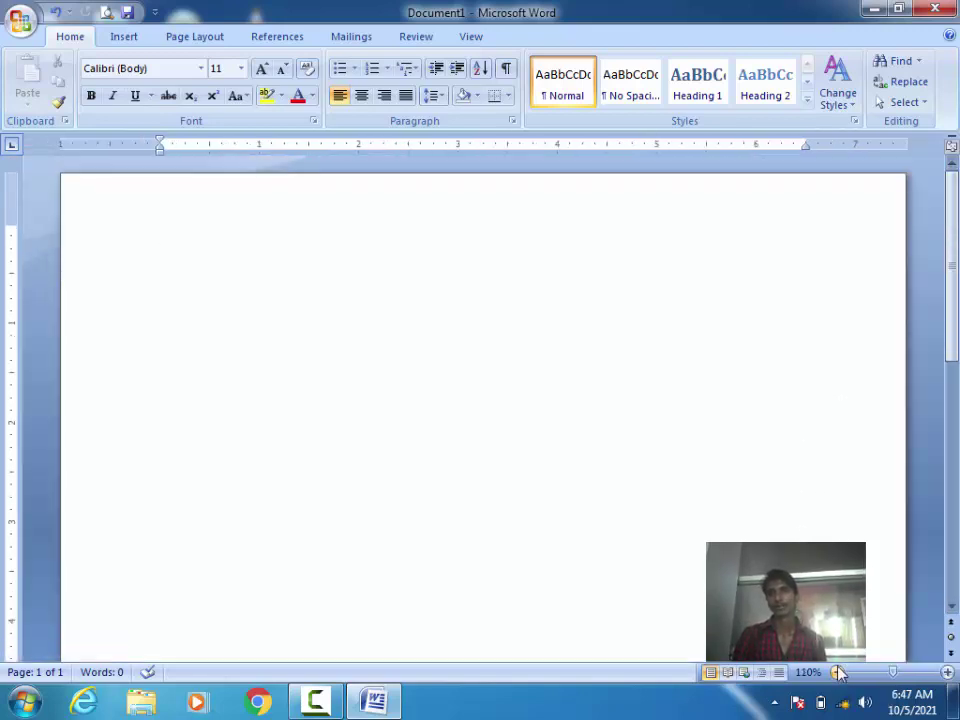
mouse_move(957, 270)
mouse_down()
mouse_move(957, 318)
mouse_move(958, 286)
mouse_up()
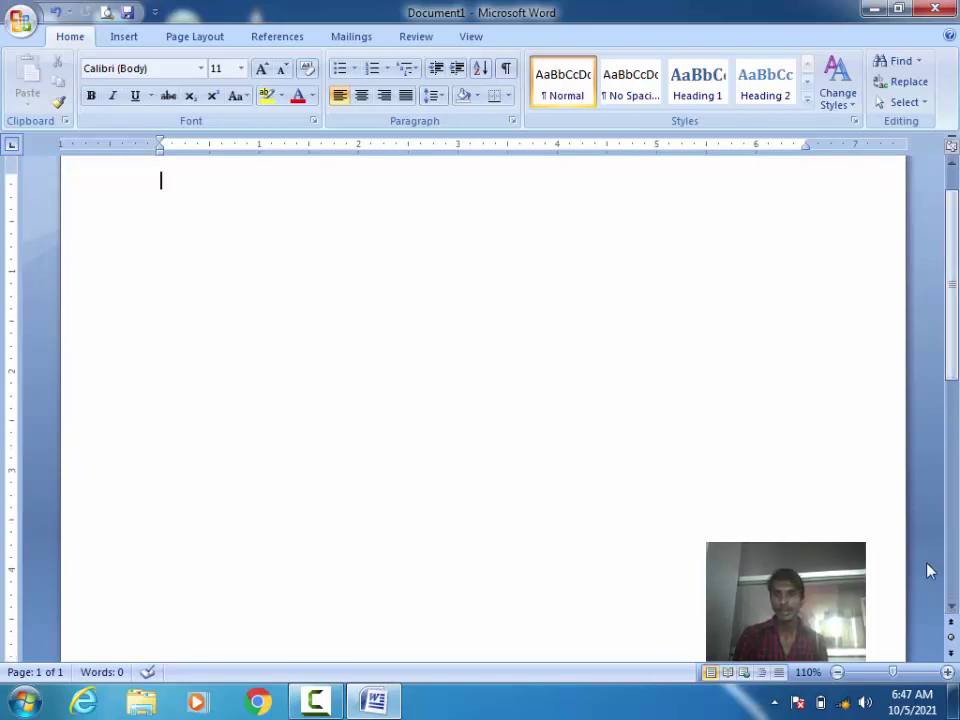
click(952, 608)
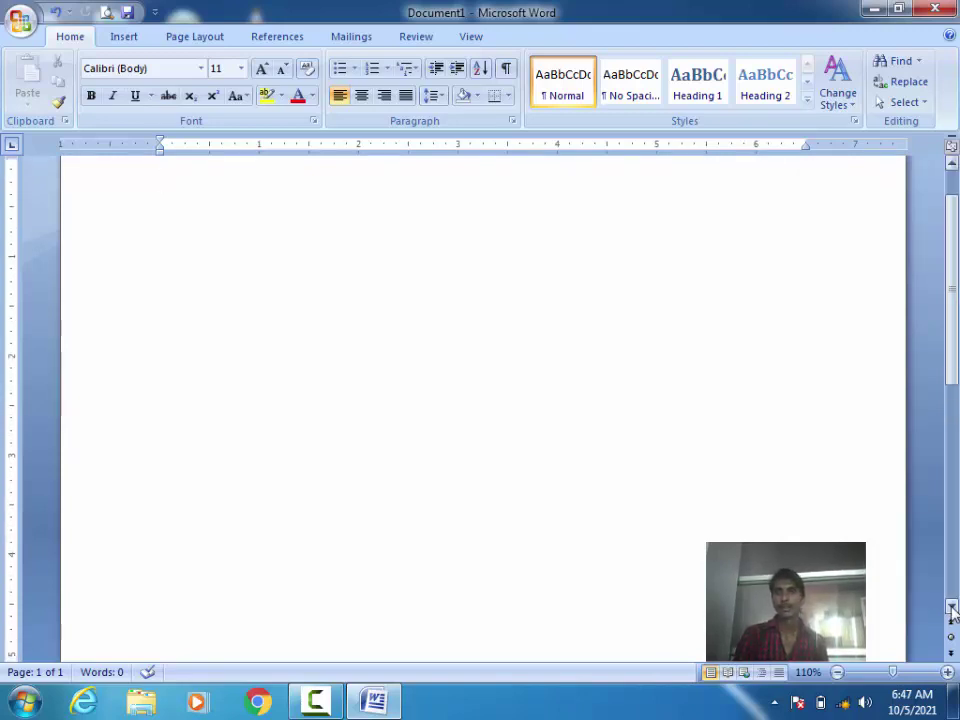
drag(952, 608, 952, 608)
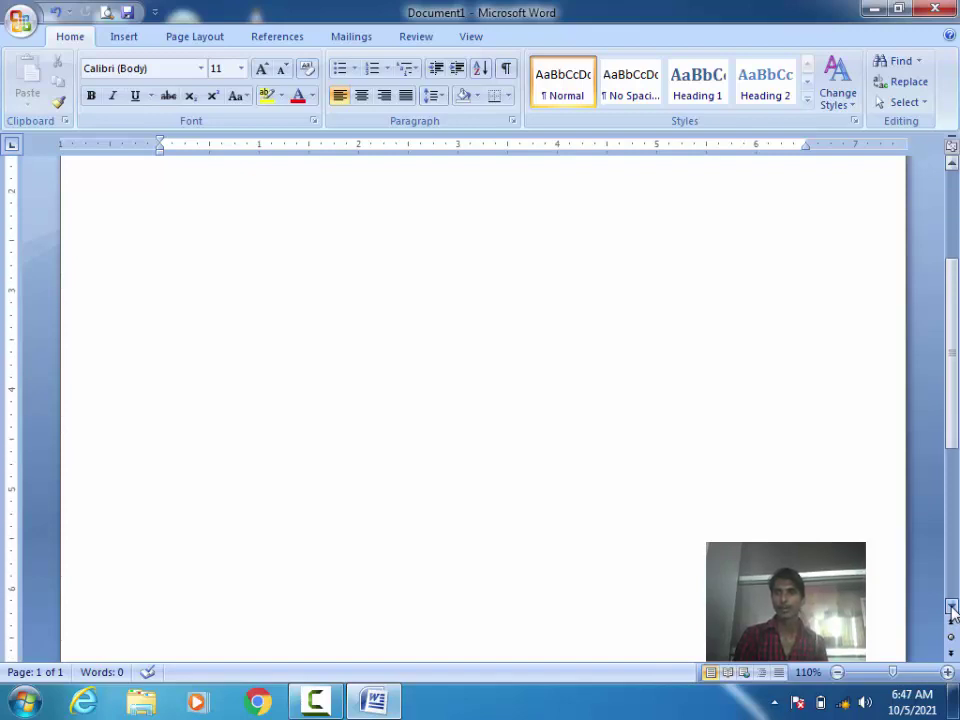
click(952, 166)
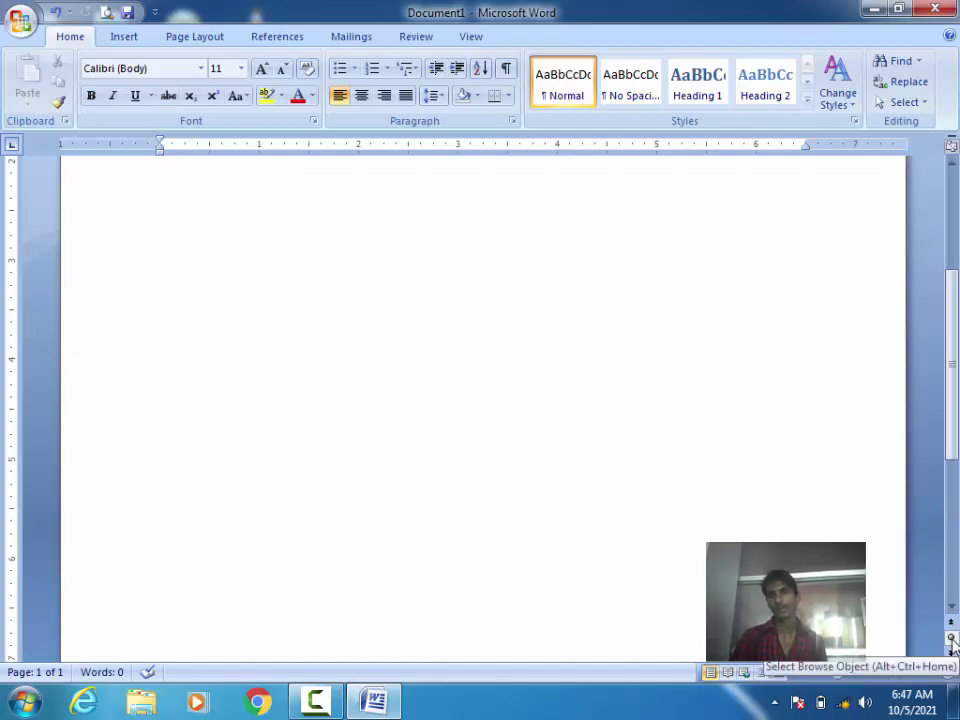
click(951, 645)
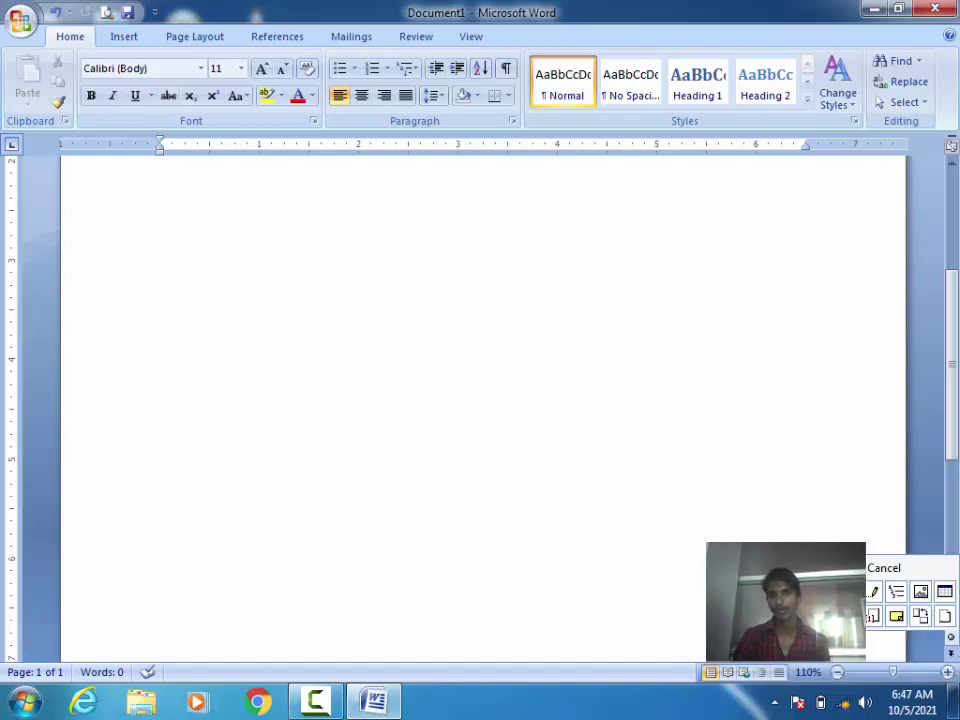
click(920, 591)
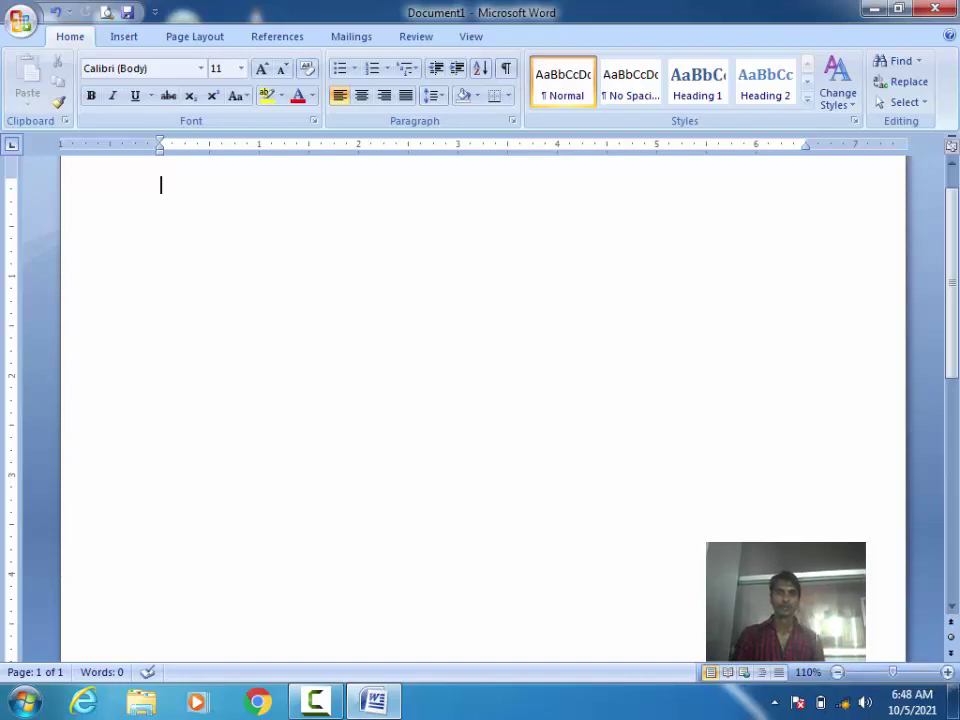
Step: Open and close Go To, then add page breaks until the document reaches 11 pages
click(32, 674)
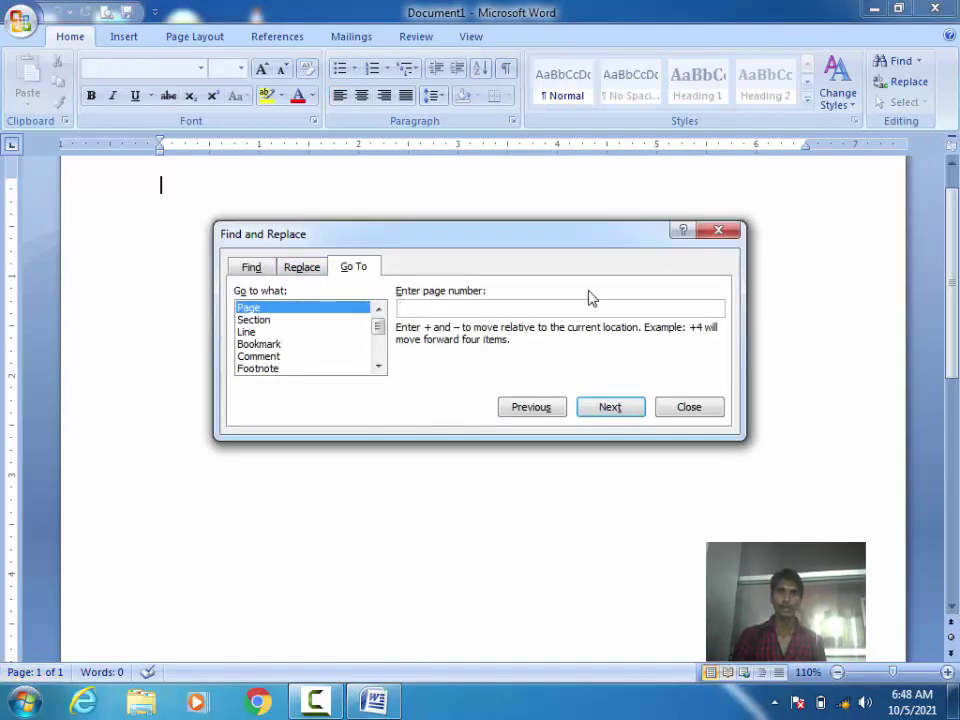
click(712, 236)
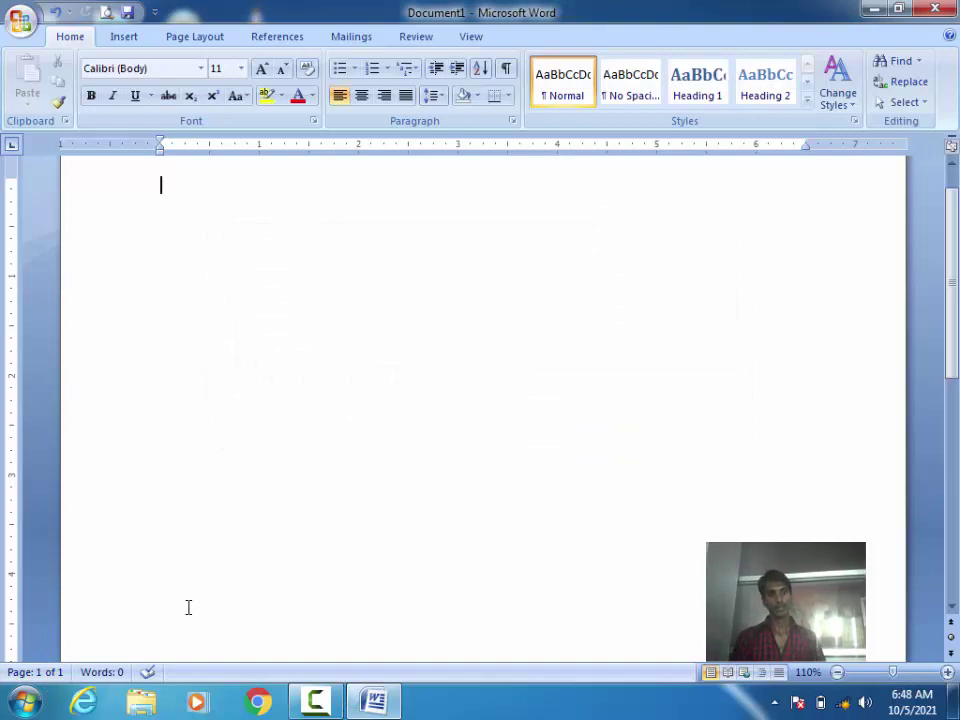
key(ctrl+Return)
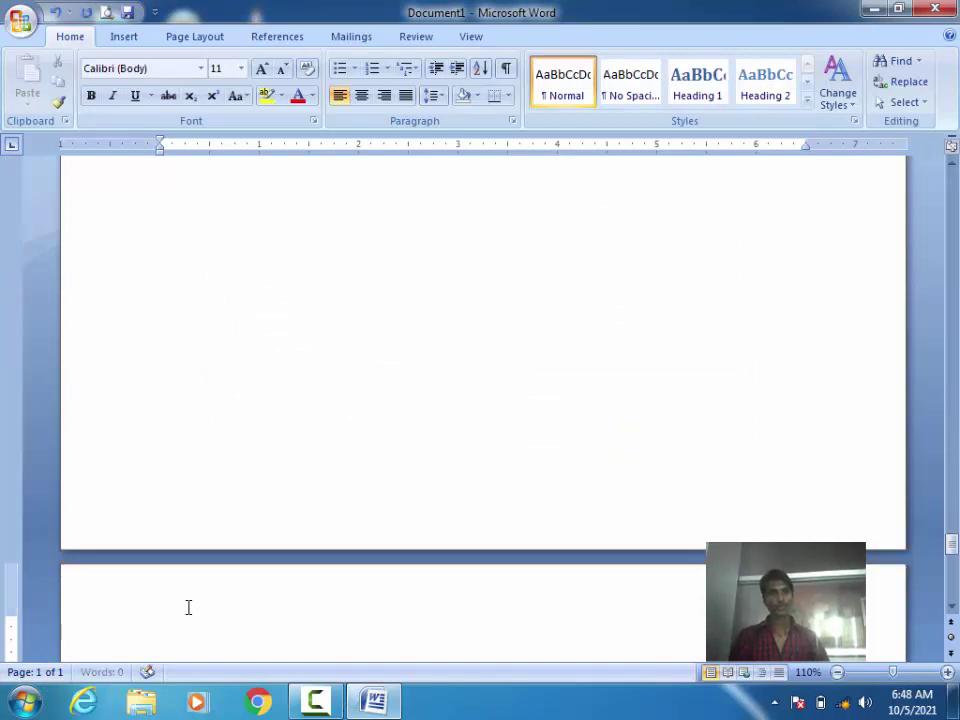
key(Up)
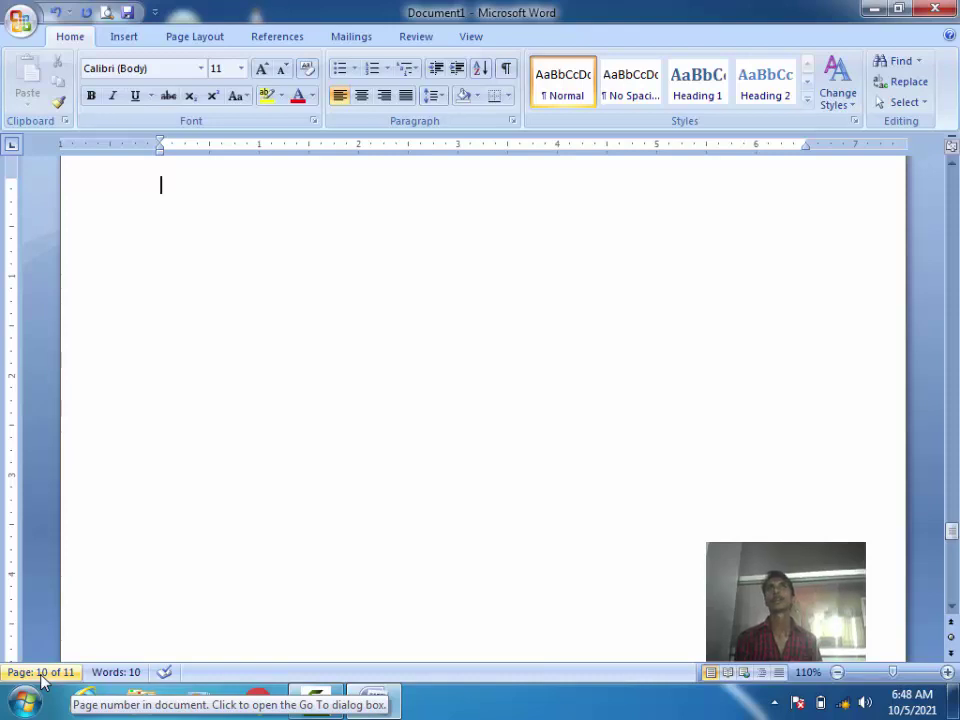
Step: Check the word count, then type test text and delete all content
click(114, 676)
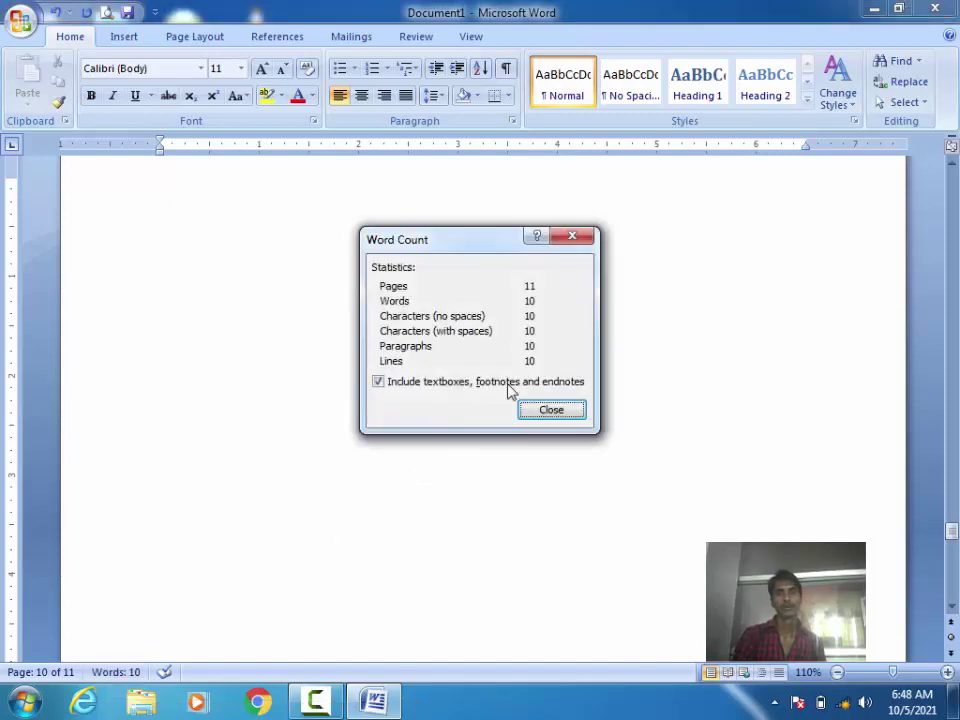
click(553, 409)
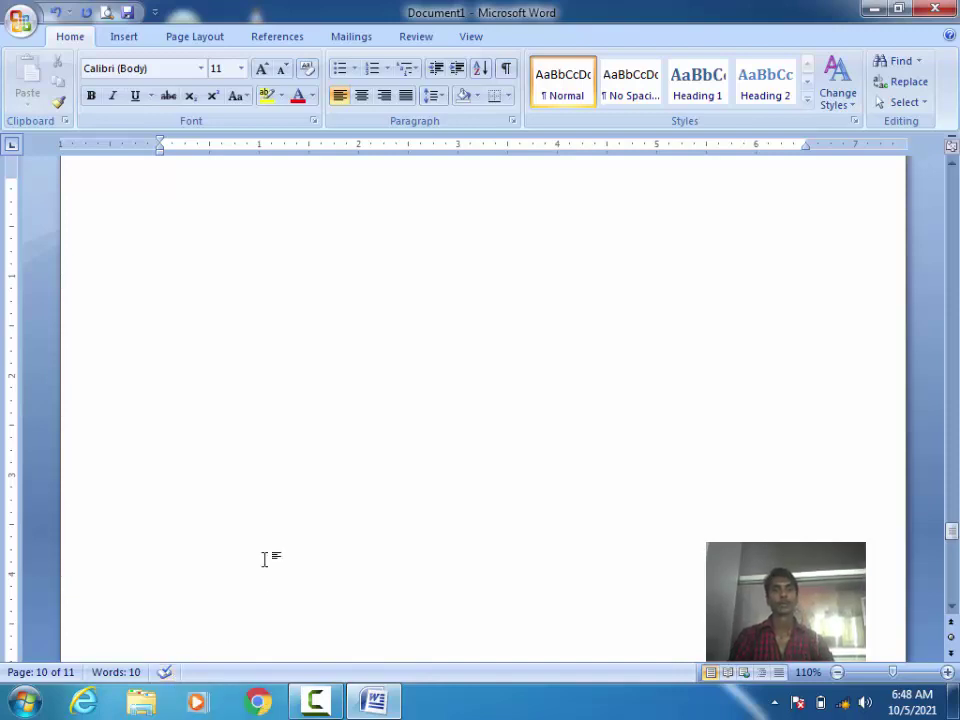
text(soigseoi)
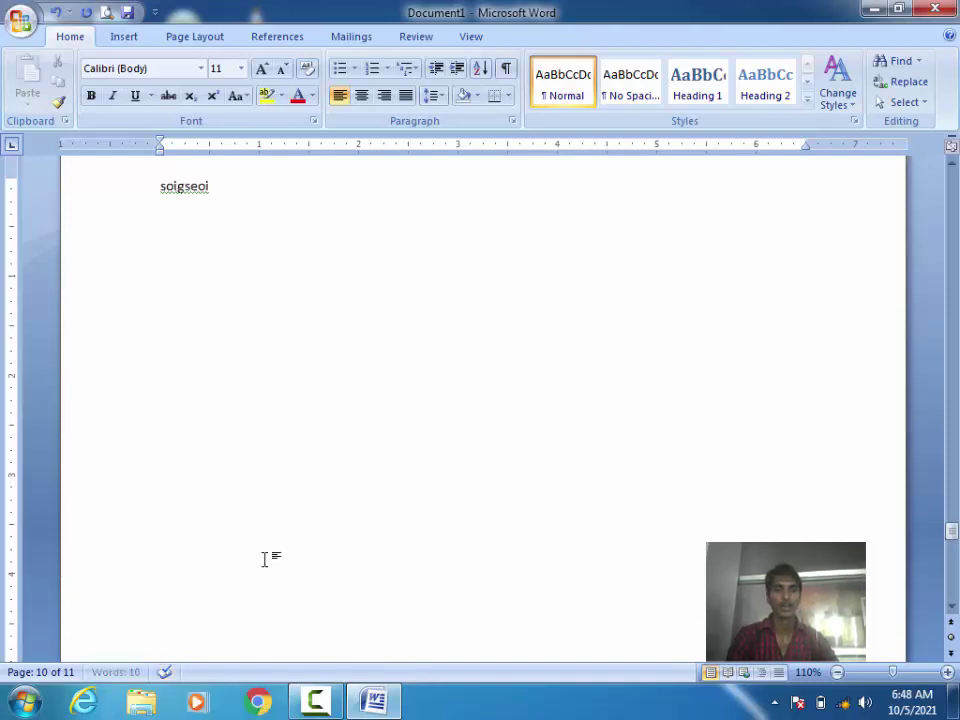
text(g )
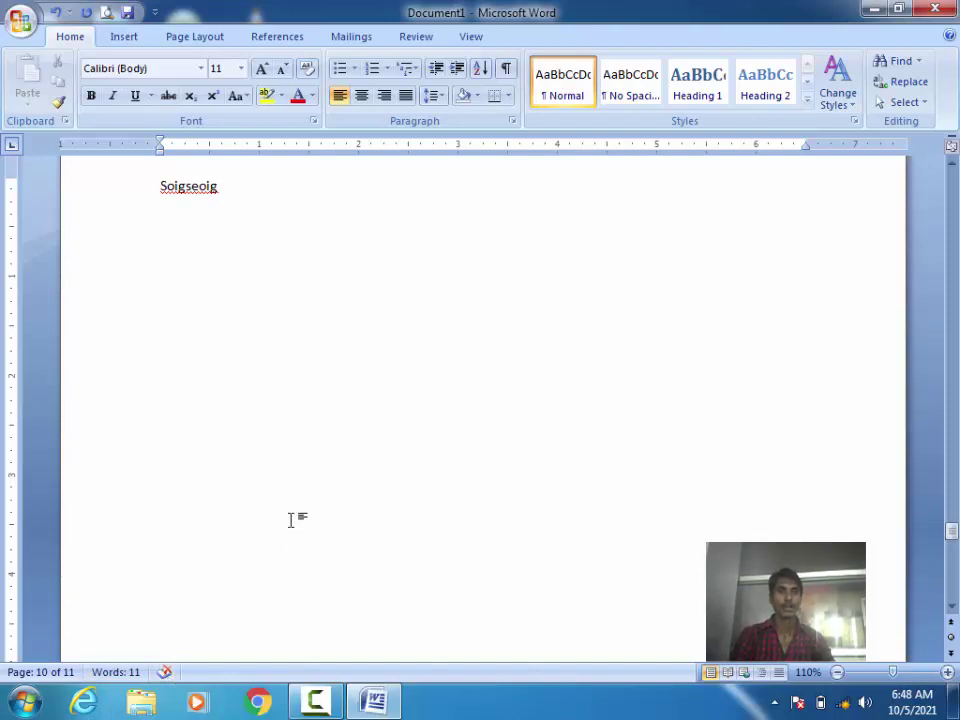
text( jpofgwejpofjwe)
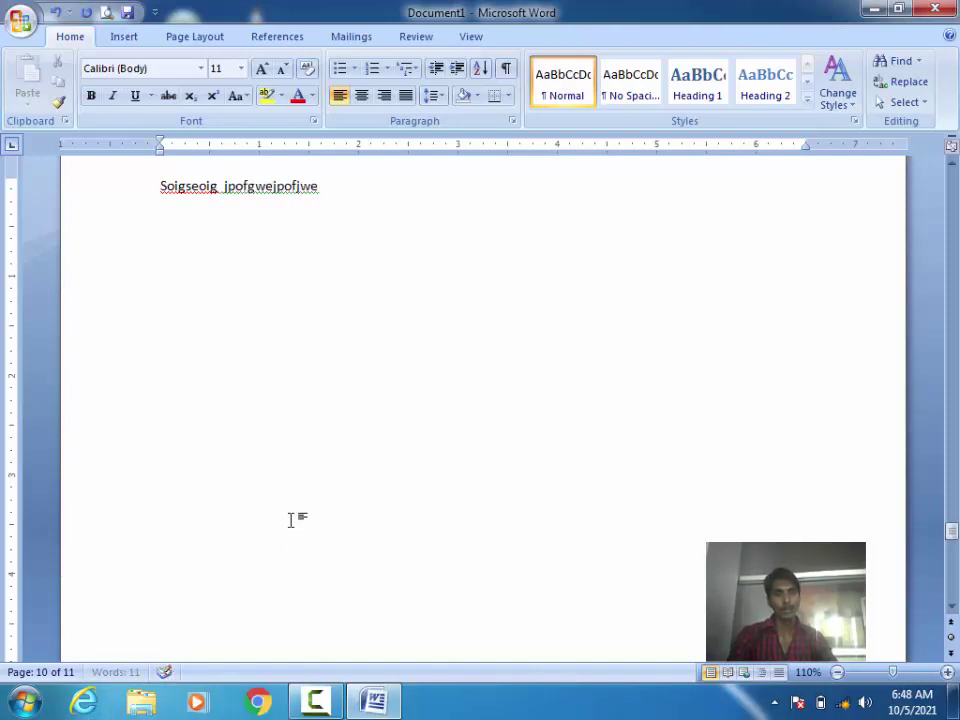
text(opfjweopfjewpofmeofnwepofjwepofjwepof)
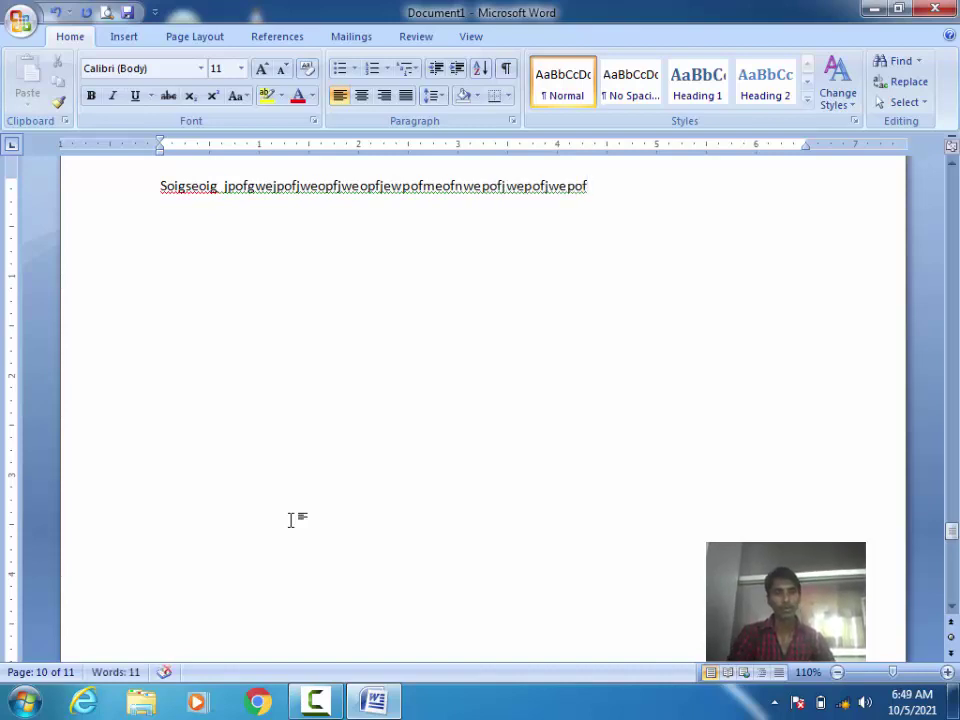
click(166, 672)
key(Delete)
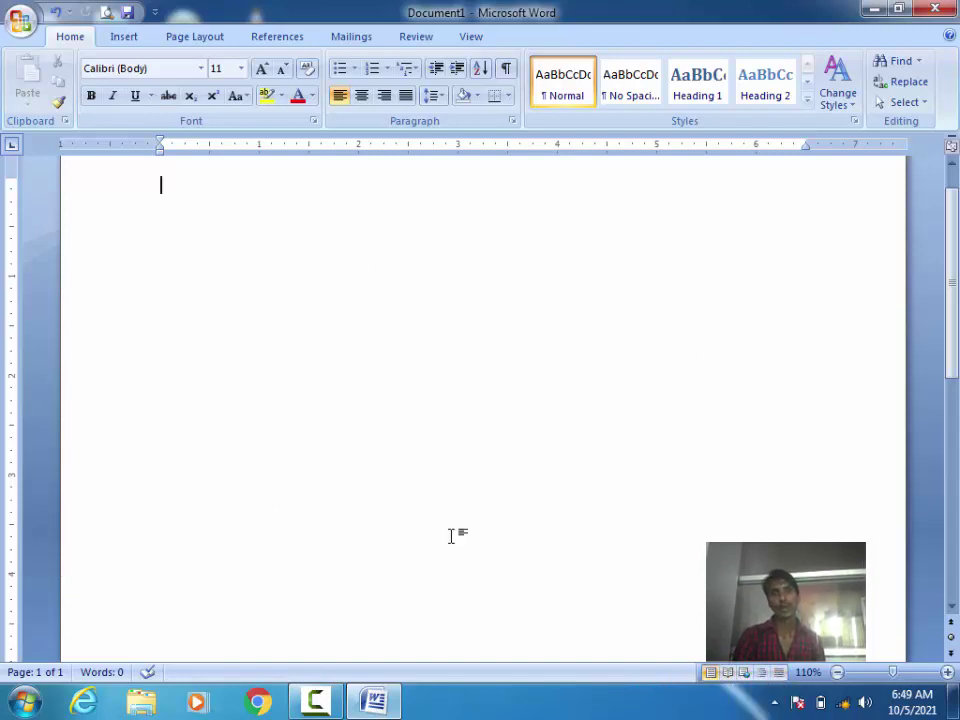
click(728, 673)
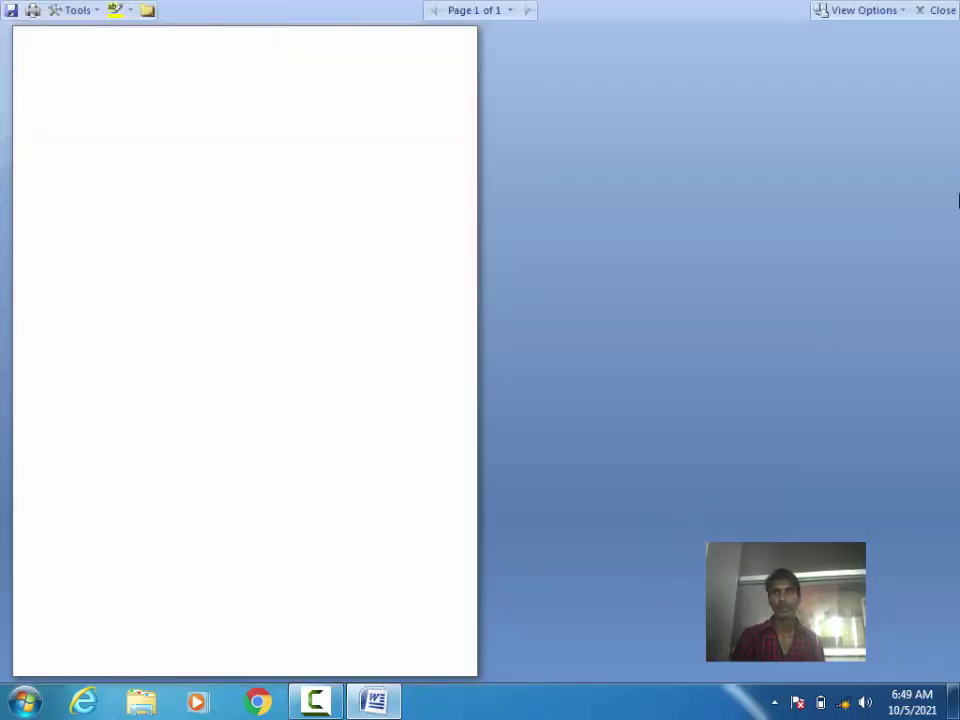
click(935, 10)
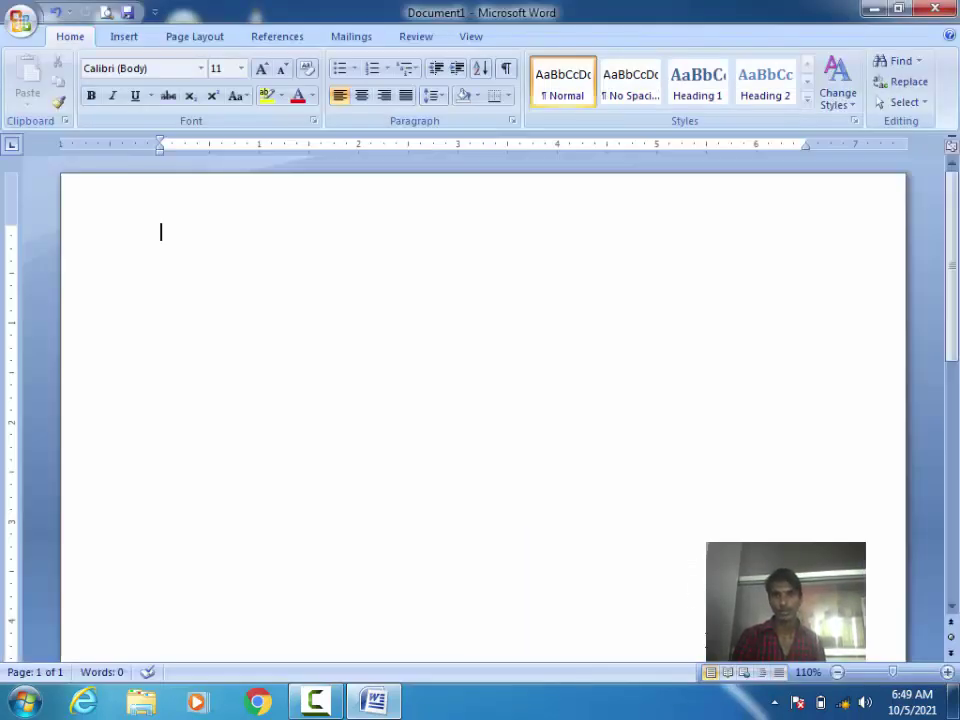
click(742, 677)
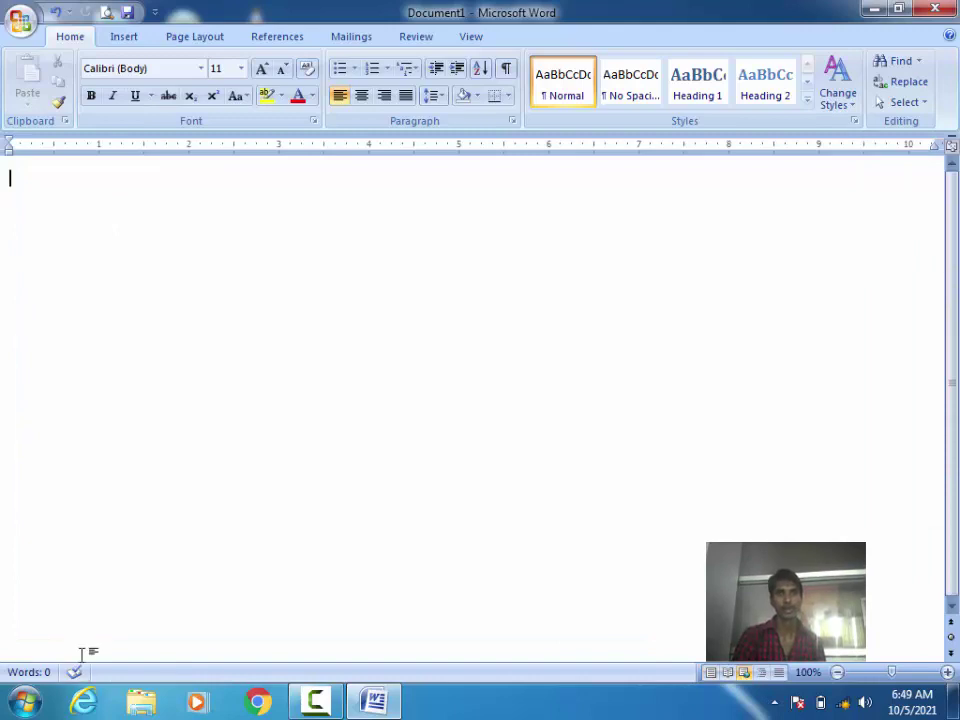
click(762, 680)
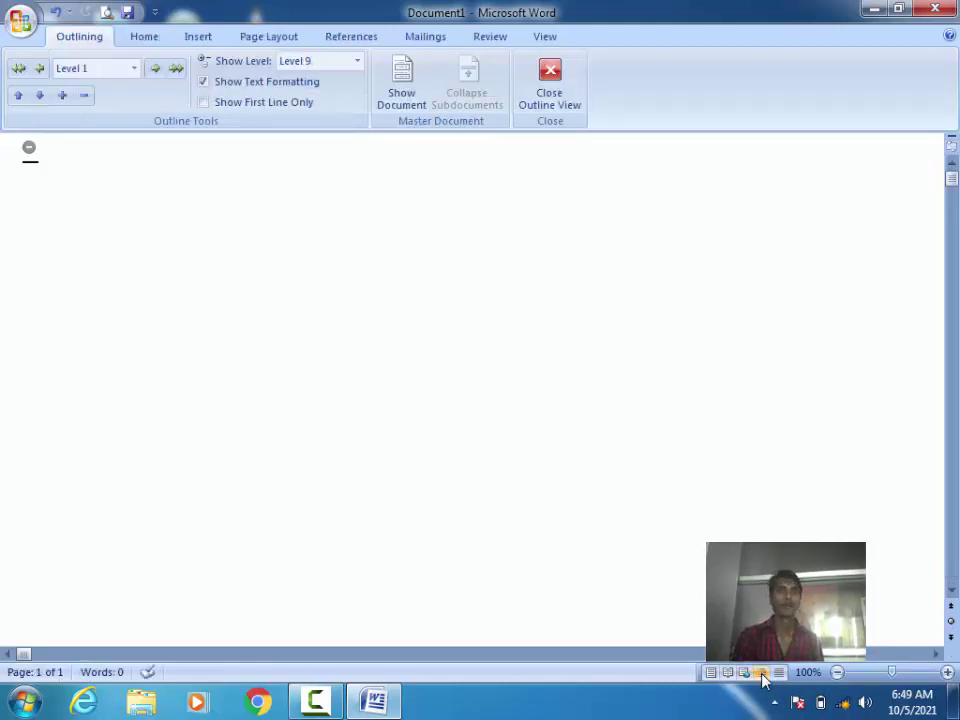
click(552, 92)
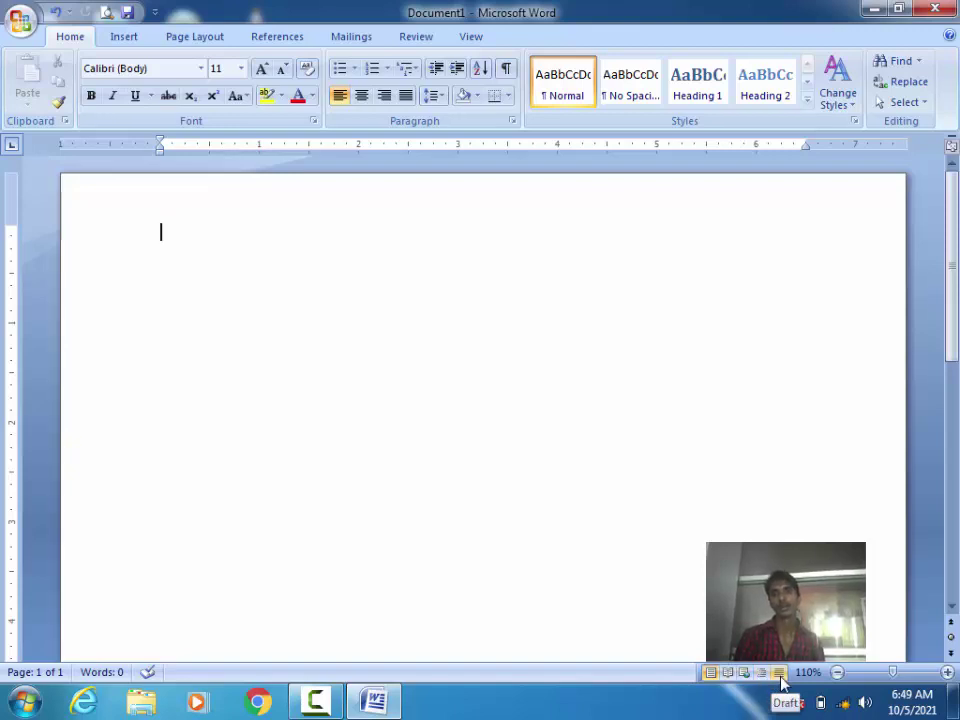
click(779, 673)
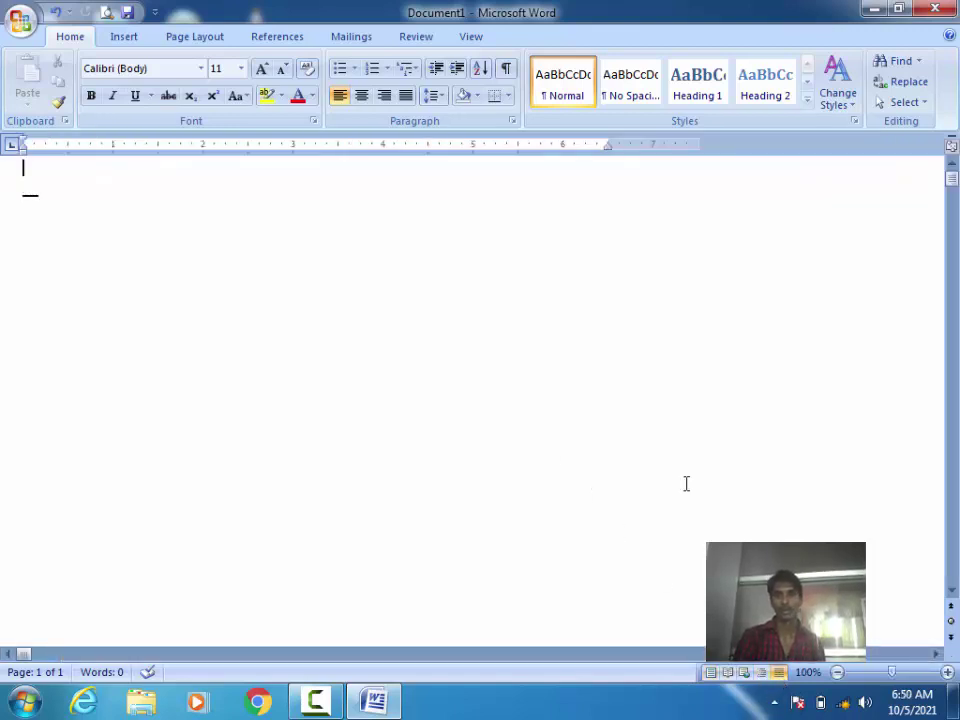
click(712, 673)
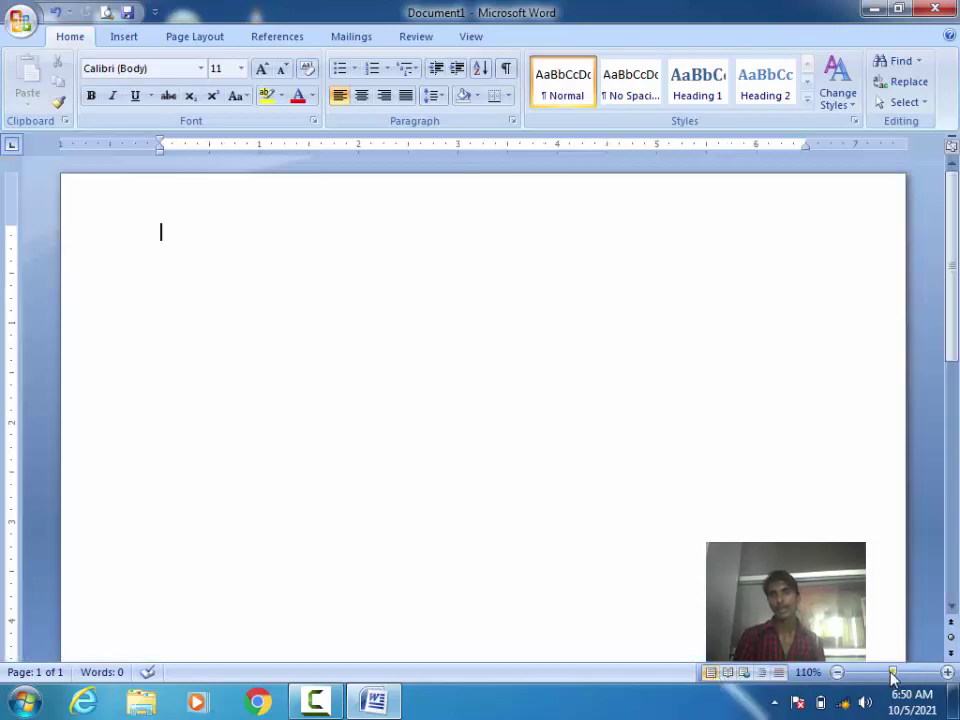
mouse_move(893, 673)
mouse_down()
mouse_move(860, 673)
mouse_move(893, 673)
mouse_up()
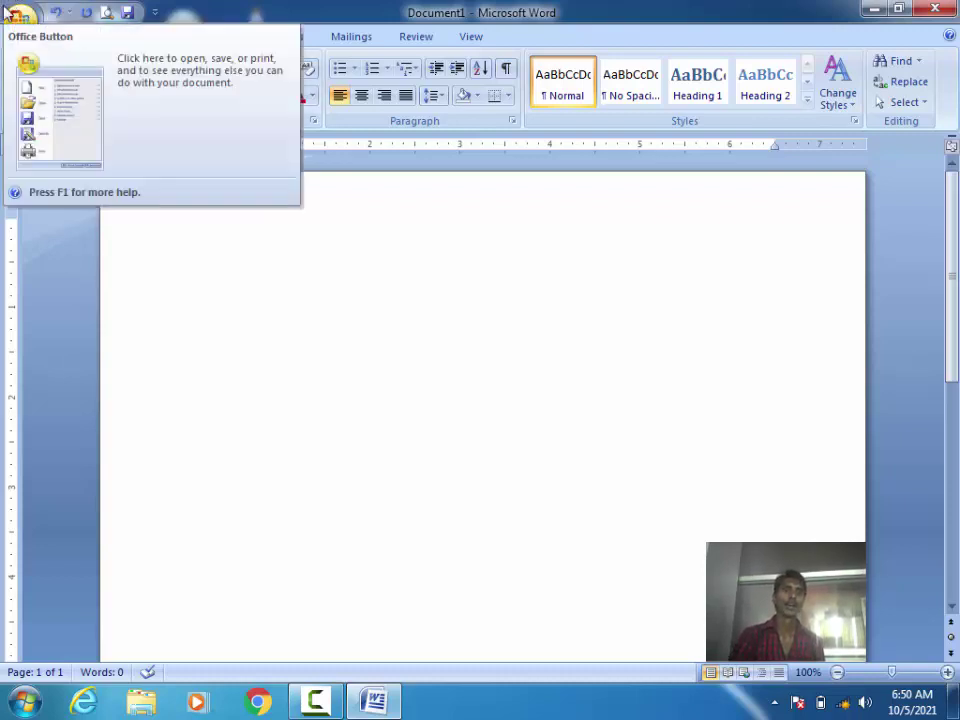
click(10, 14)
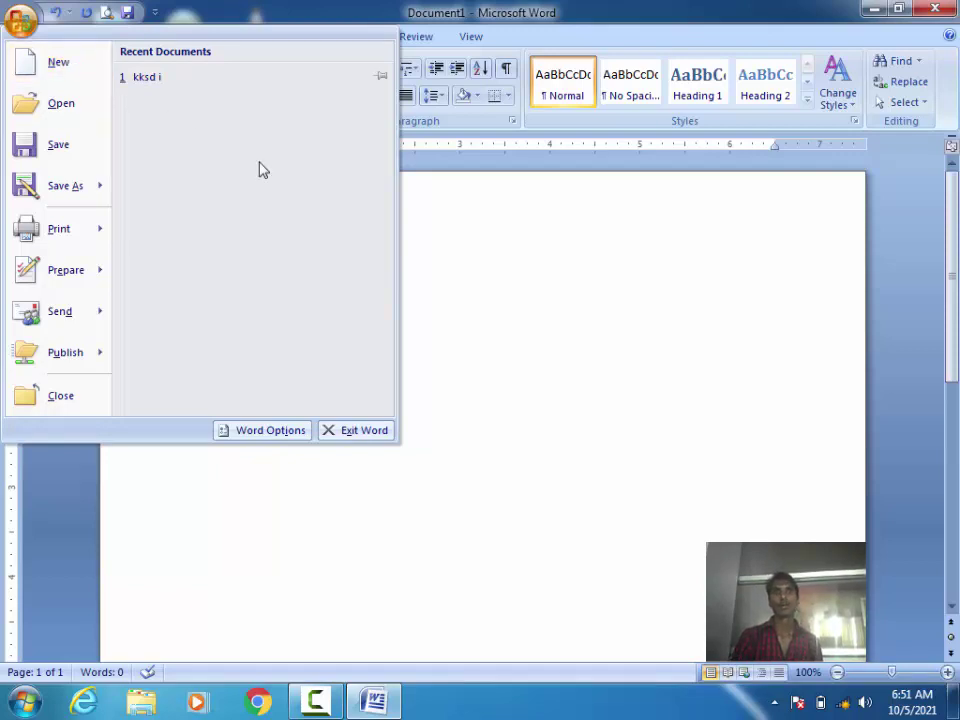
click(654, 335)
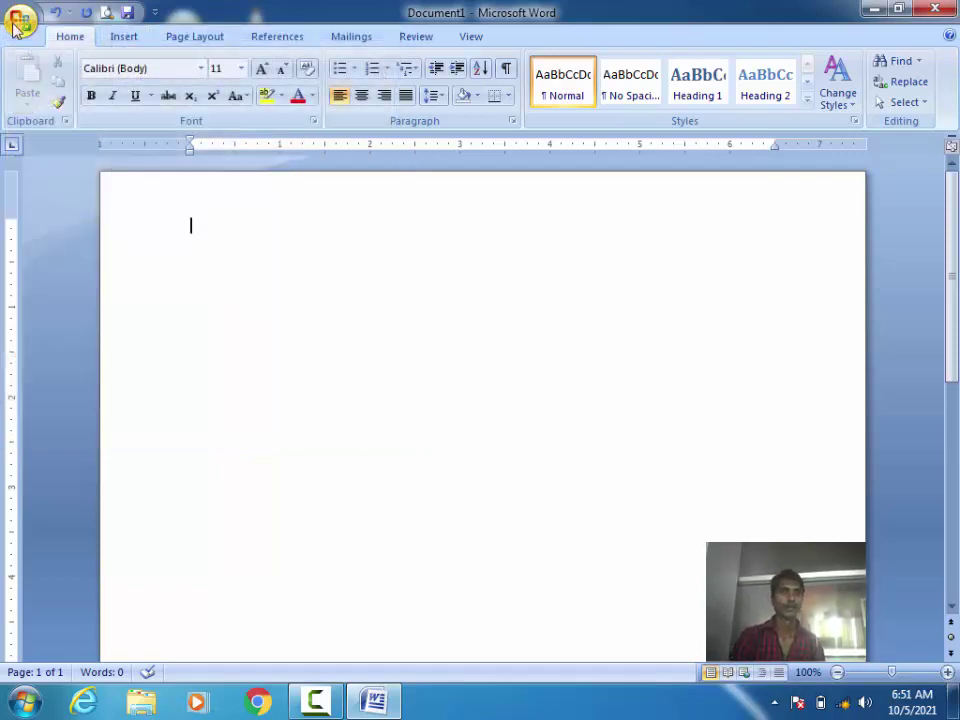
click(18, 22)
Step: Create a blank Document2 from the Office menu and switch back to Document1
click(40, 63)
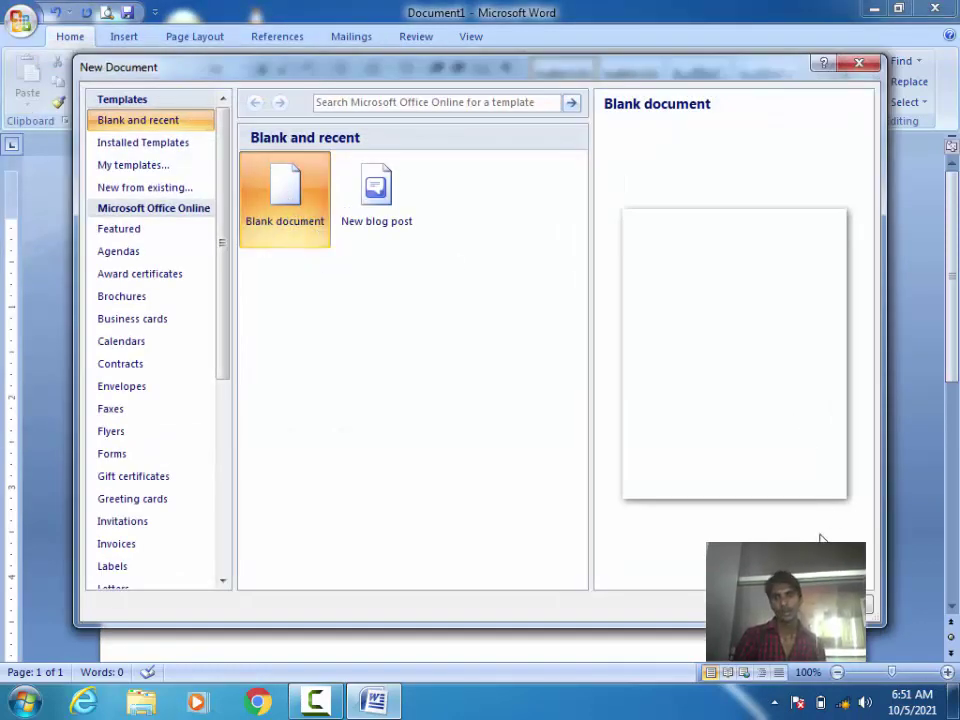
key(Return)
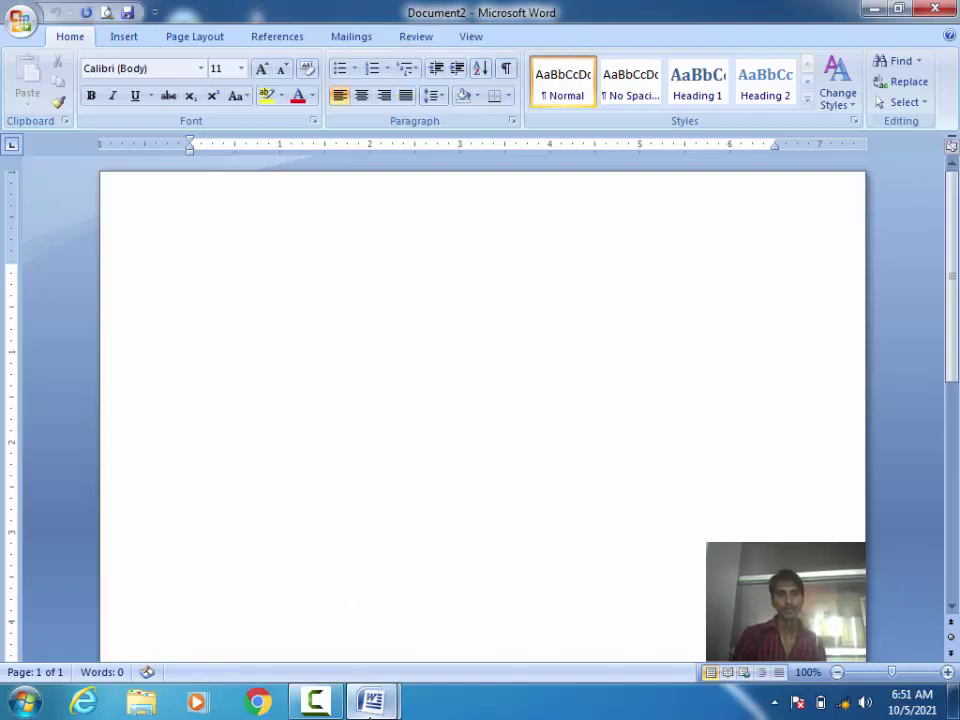
mouse_move(369, 713)
click(285, 632)
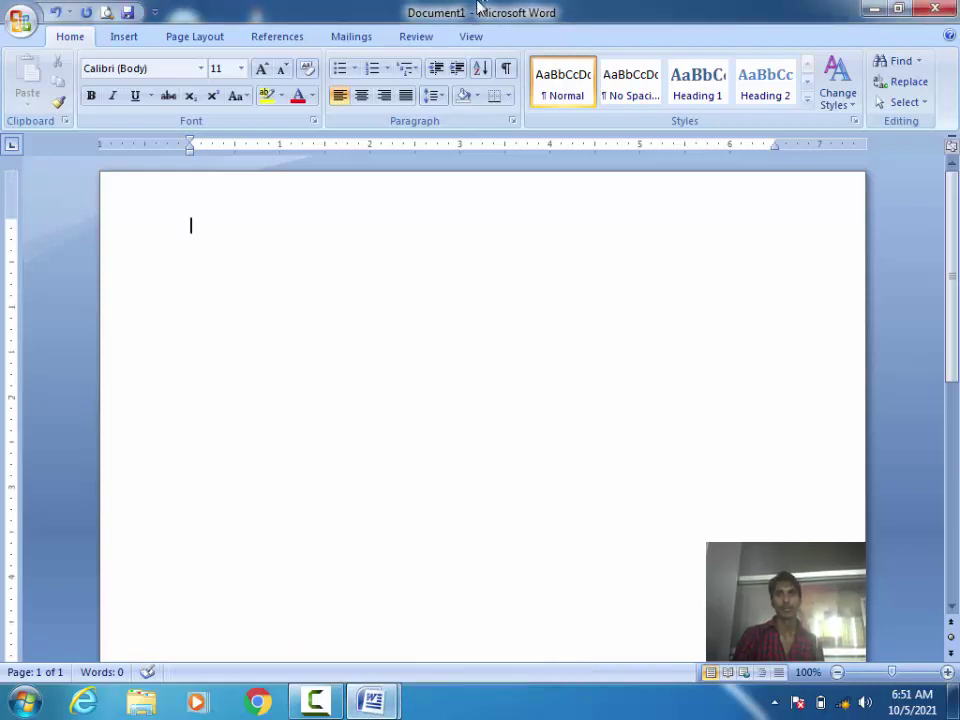
Step: Close Document2, then create Document3 with Ctrl+N
mouse_move(369, 700)
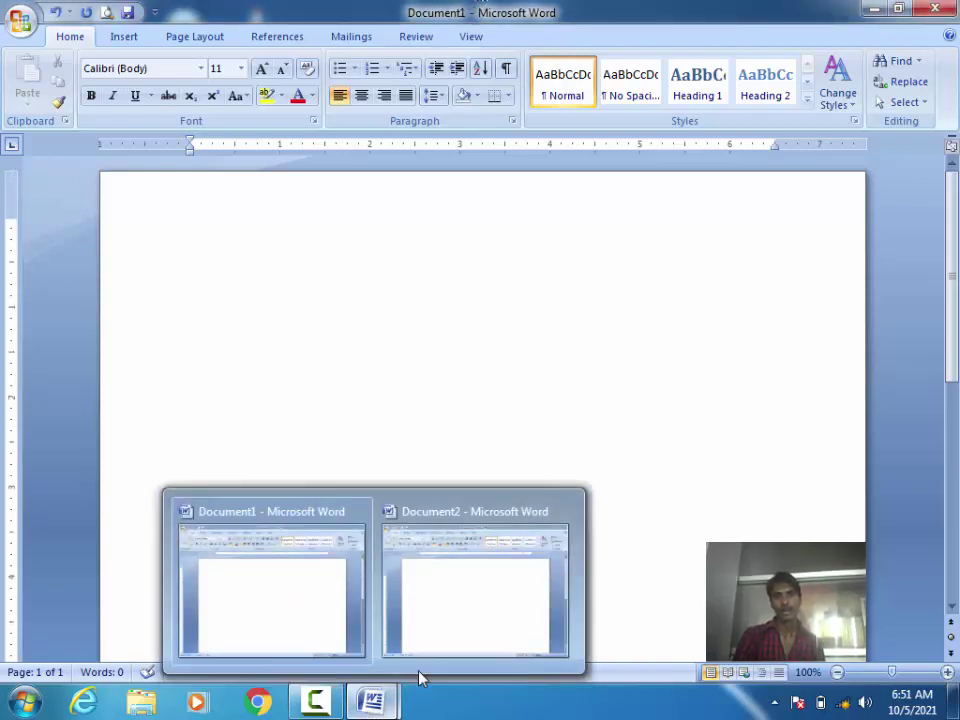
click(448, 583)
click(935, 8)
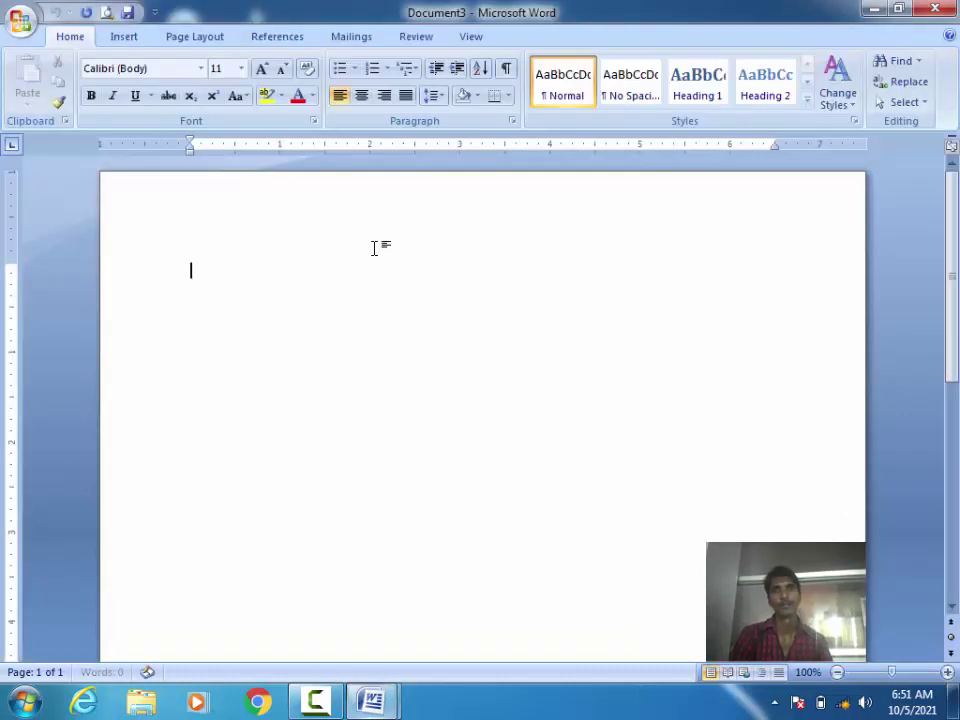
key(ctrl+n)
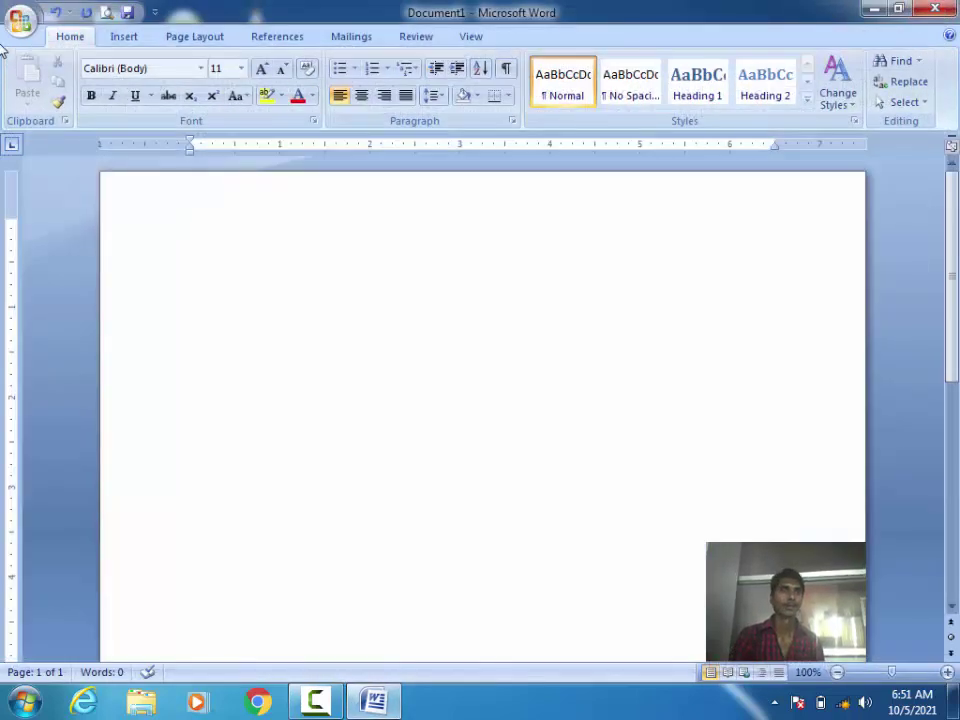
Step: Add the New command to the Quick Access Toolbar
click(20, 20)
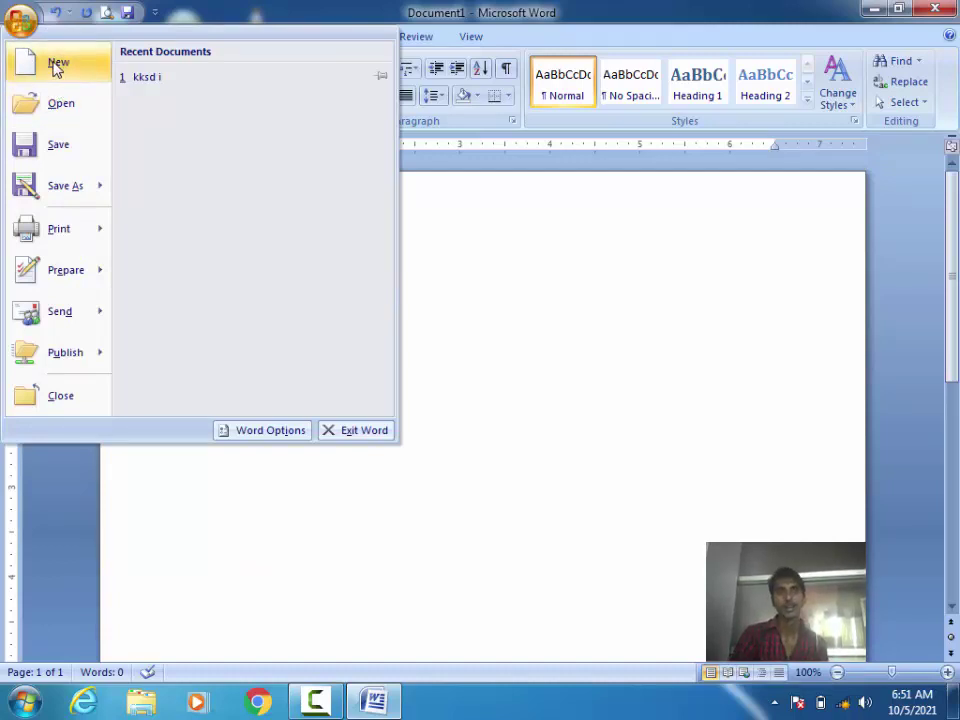
click(330, 8)
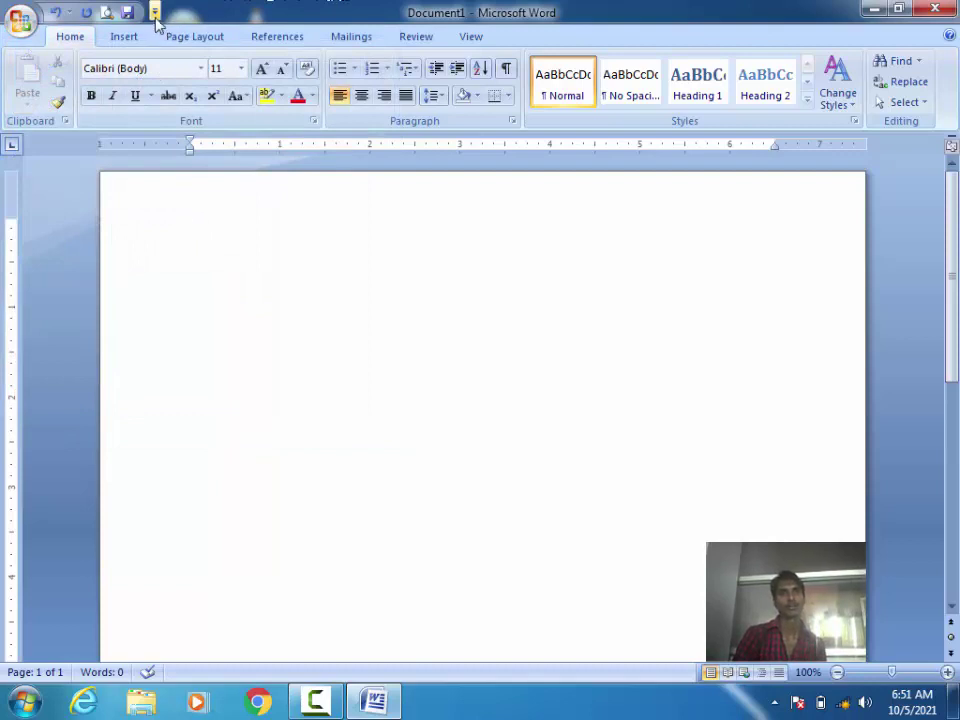
click(155, 14)
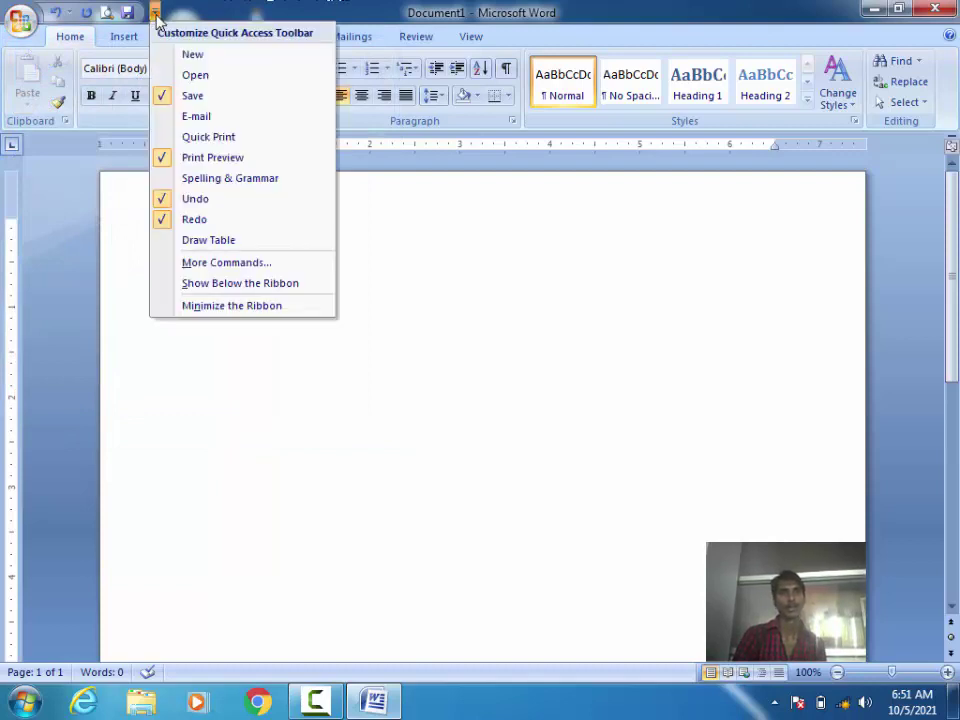
click(225, 60)
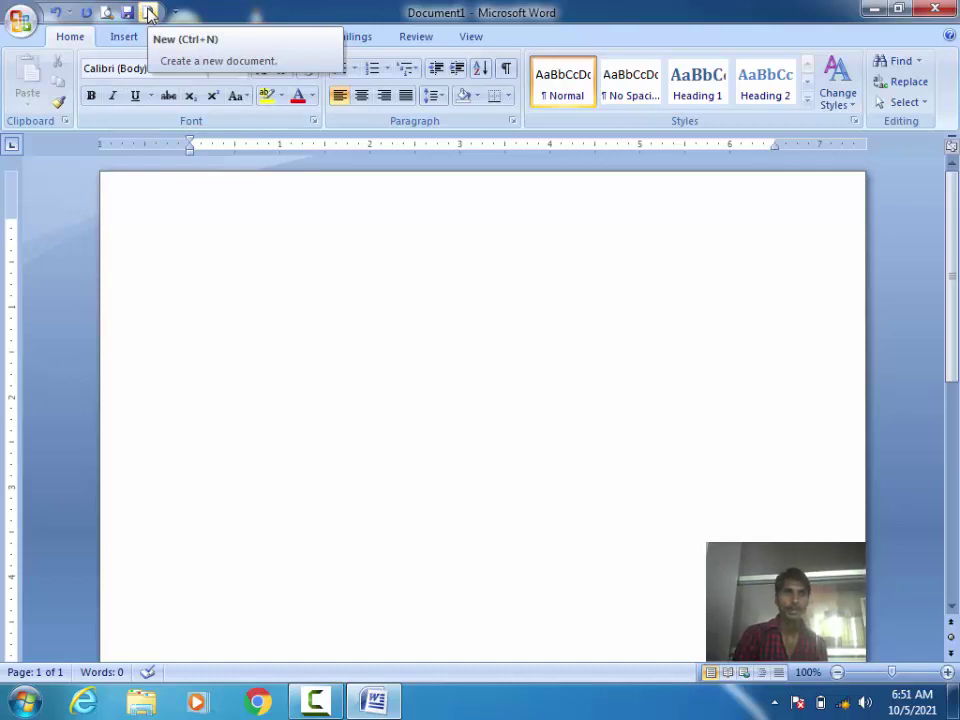
Step: Test the New button by creating and closing Document4, then open the Office menu
click(148, 12)
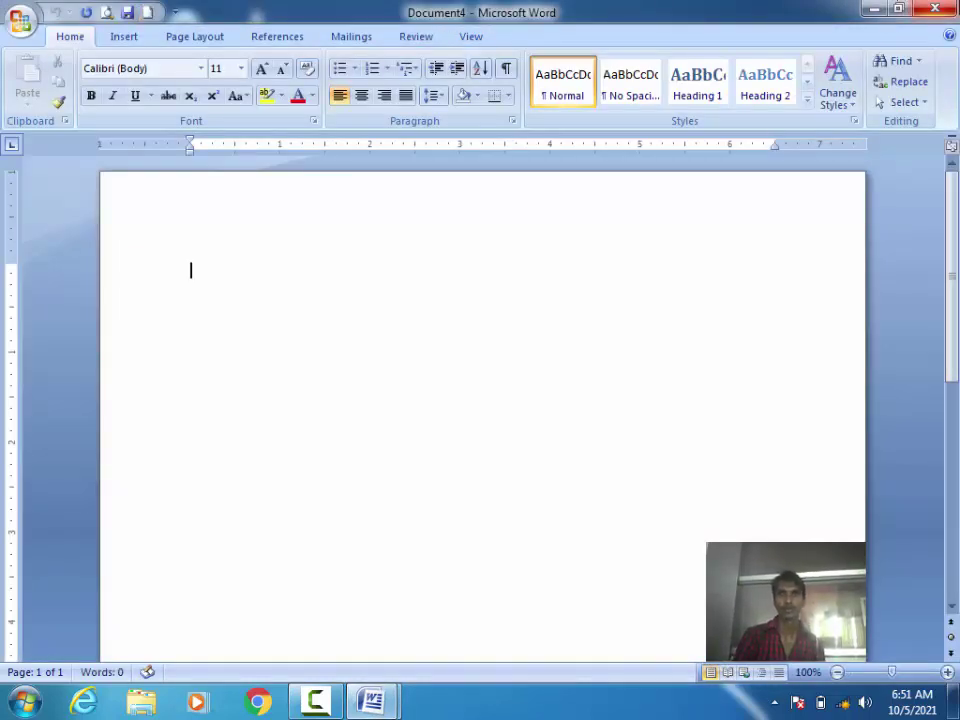
click(934, 8)
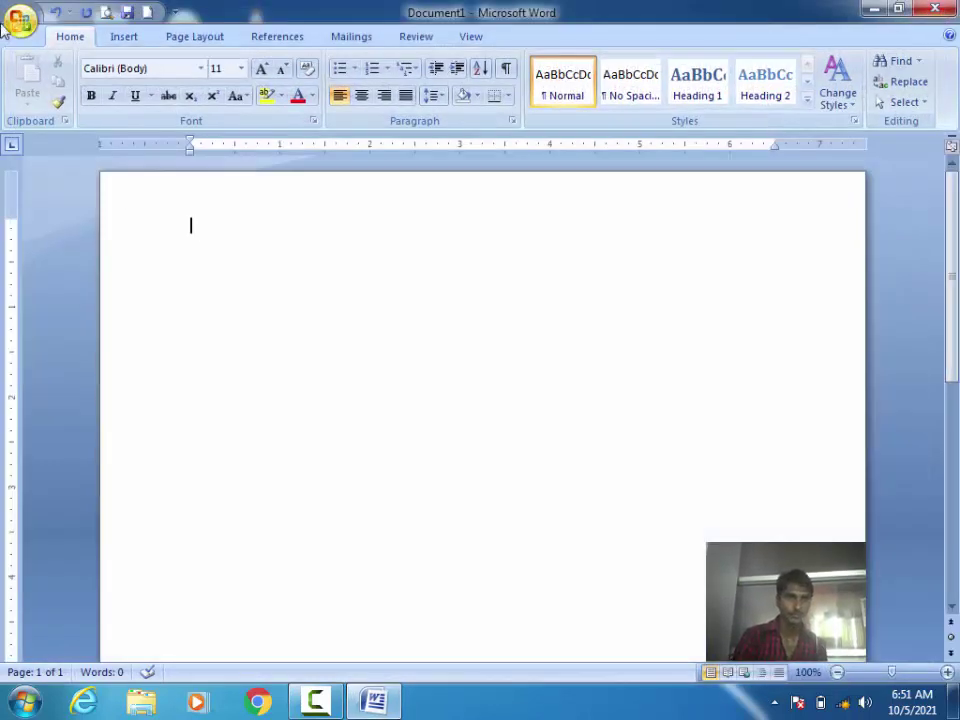
click(5, 30)
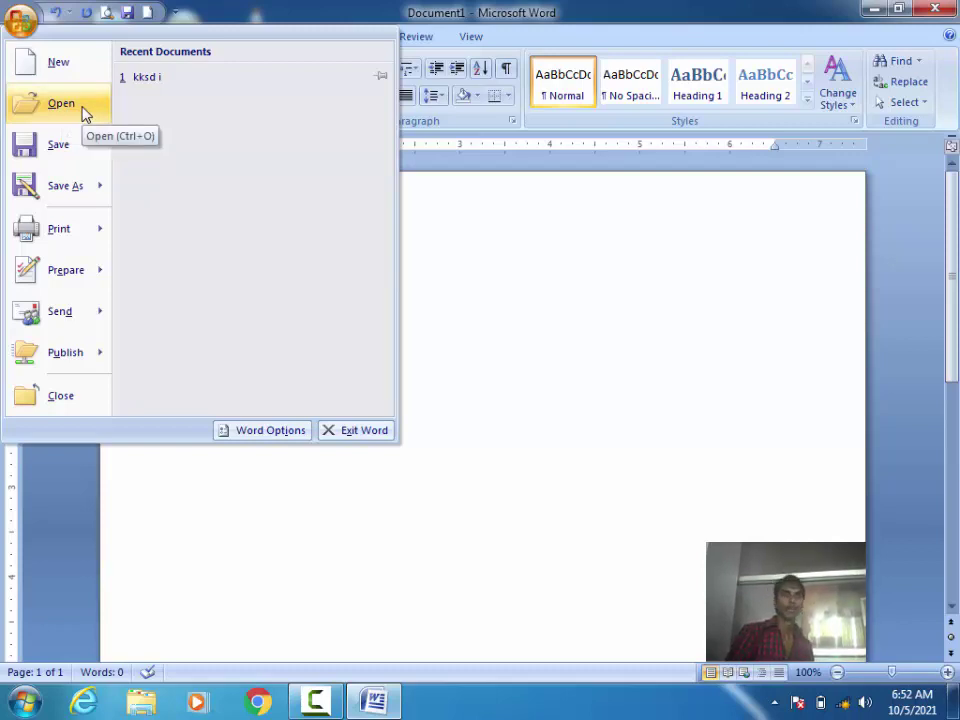
Step: Open the Open dialog from the Office menu and with Ctrl+O, cancelling it each time
click(83, 110)
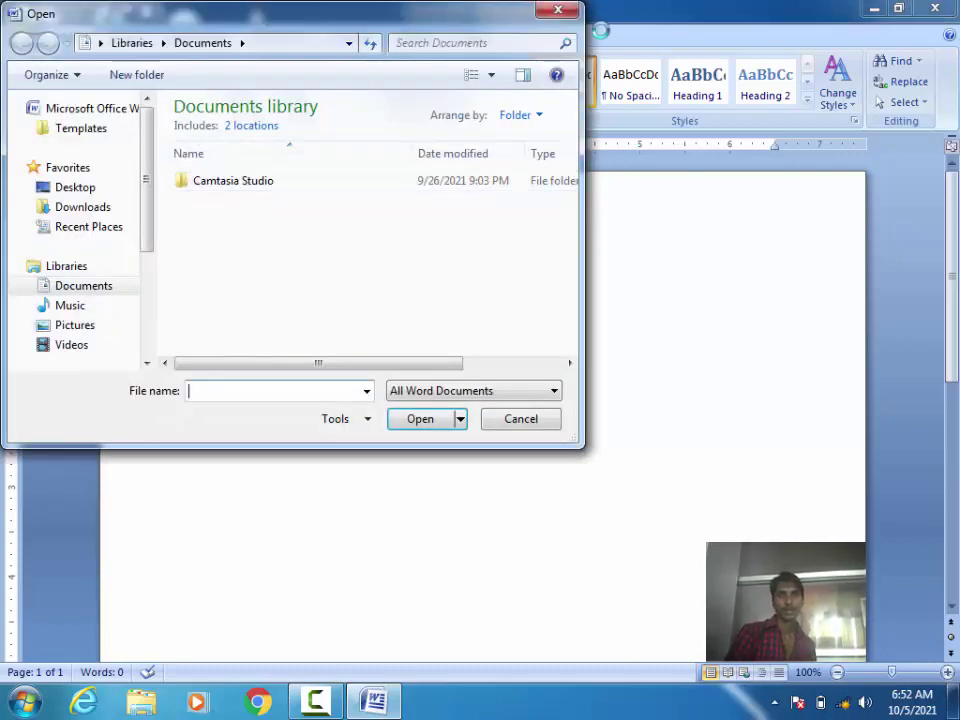
click(560, 12)
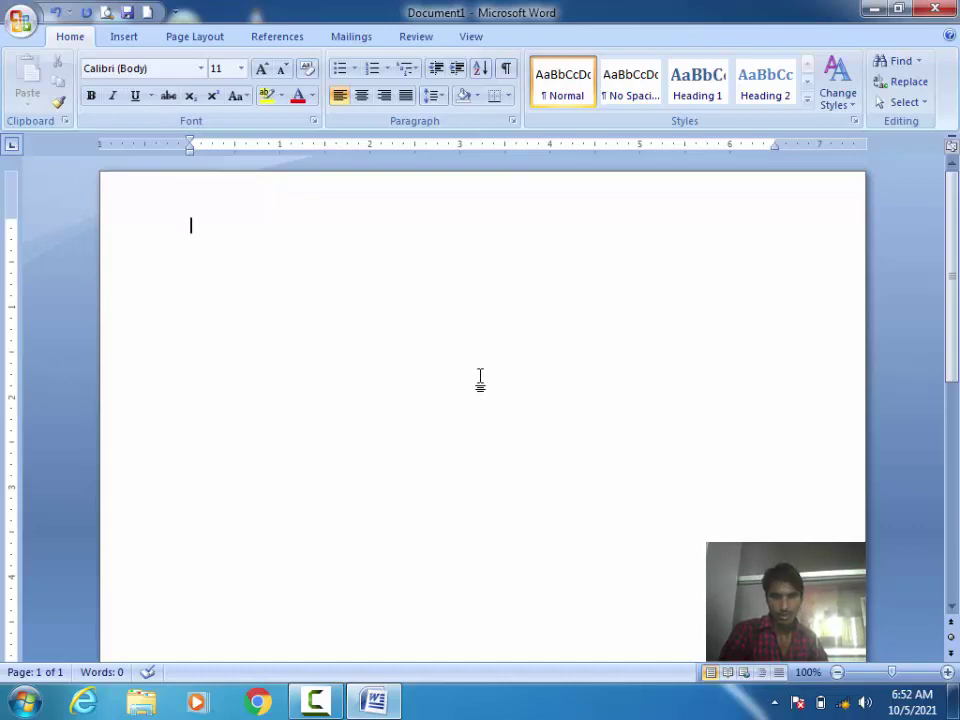
key(ctrl+o)
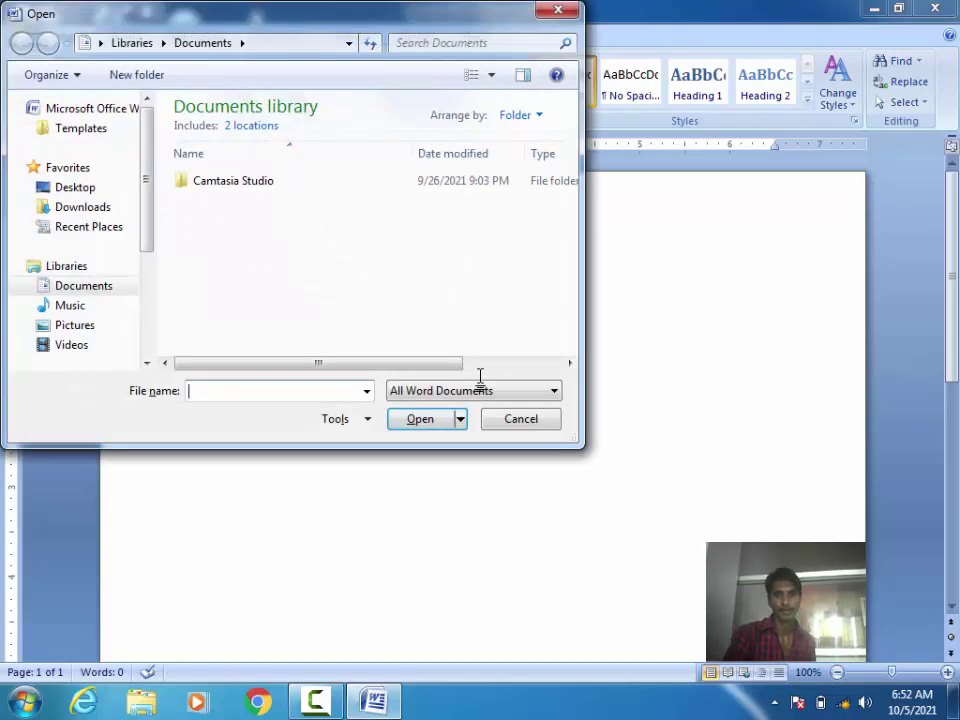
click(538, 419)
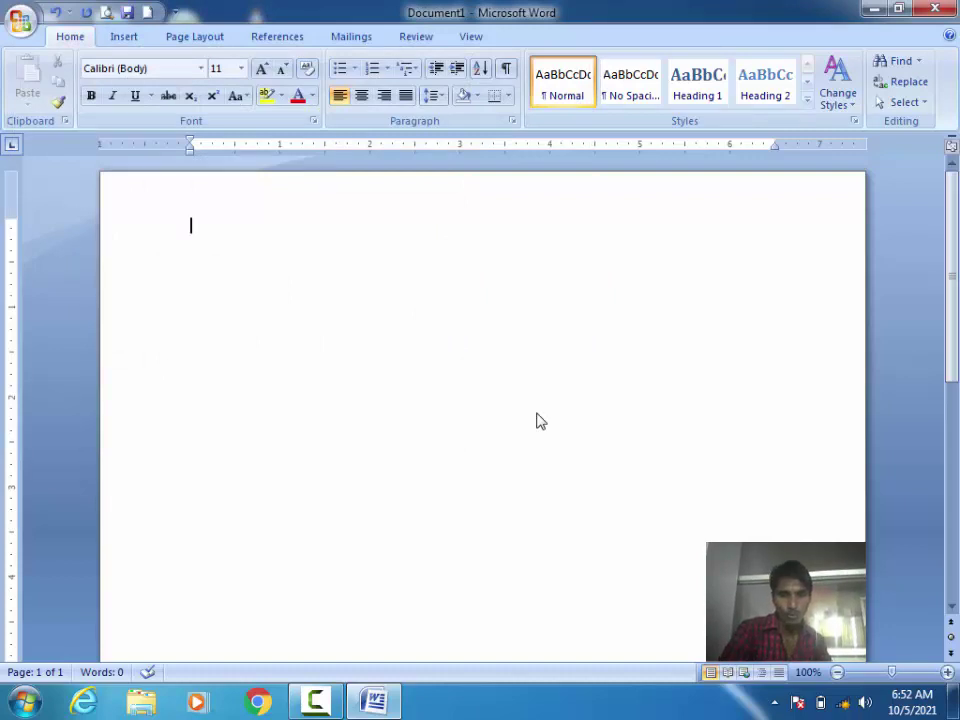
key(ctrl+o)
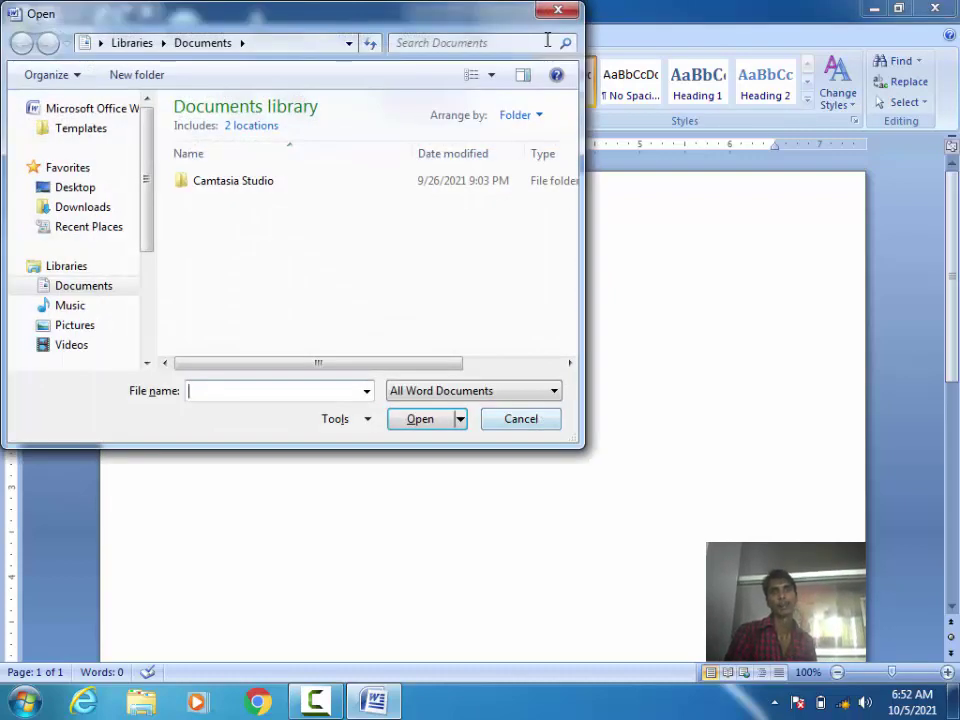
click(549, 14)
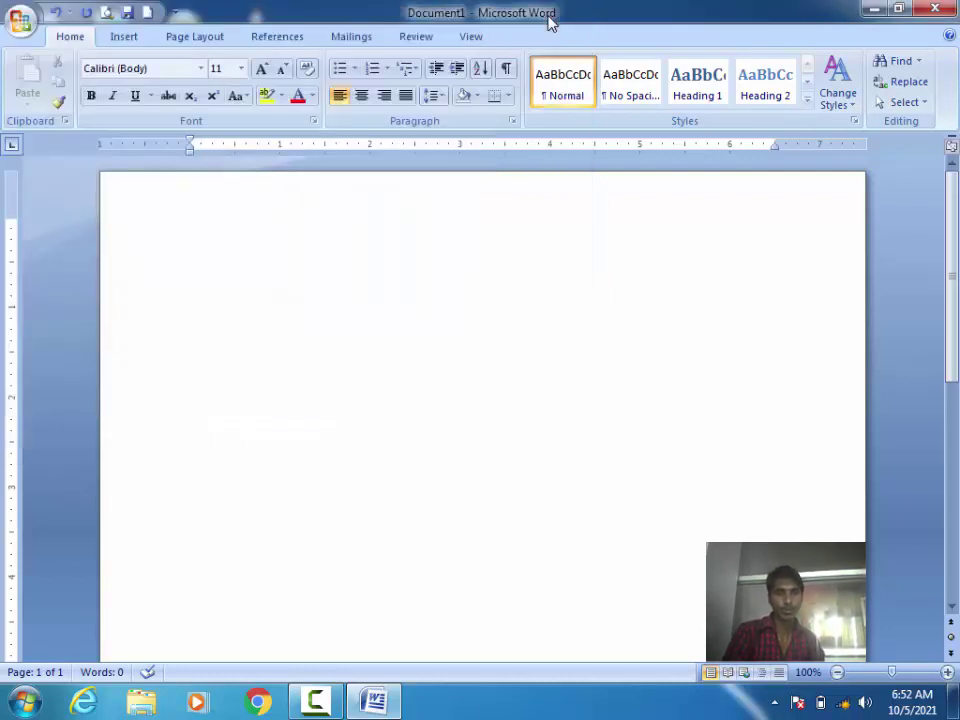
key(ctrl+o)
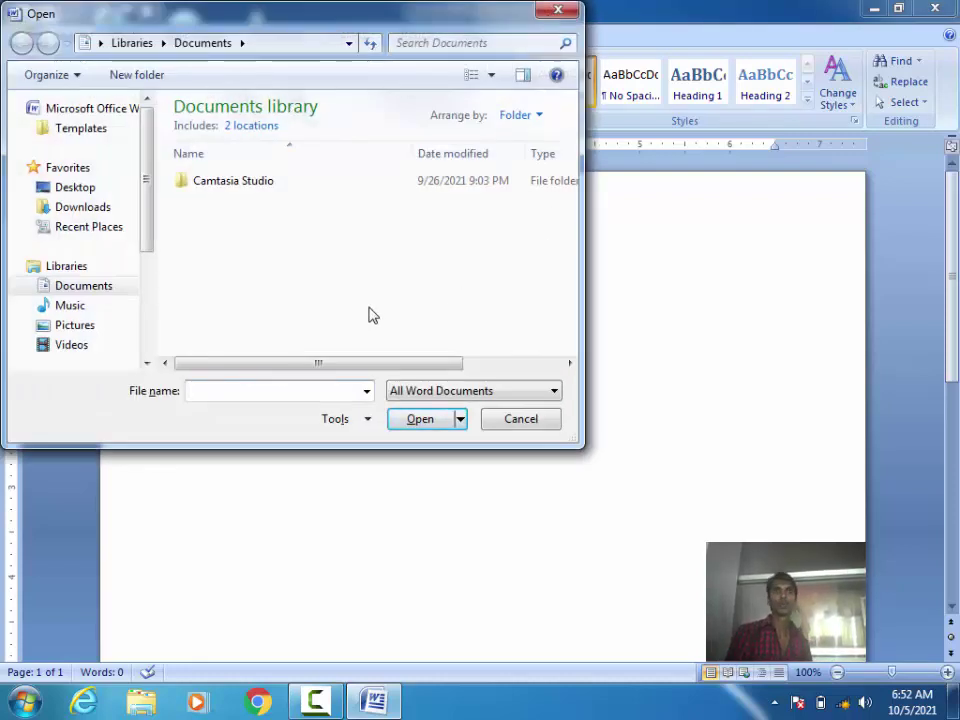
click(521, 419)
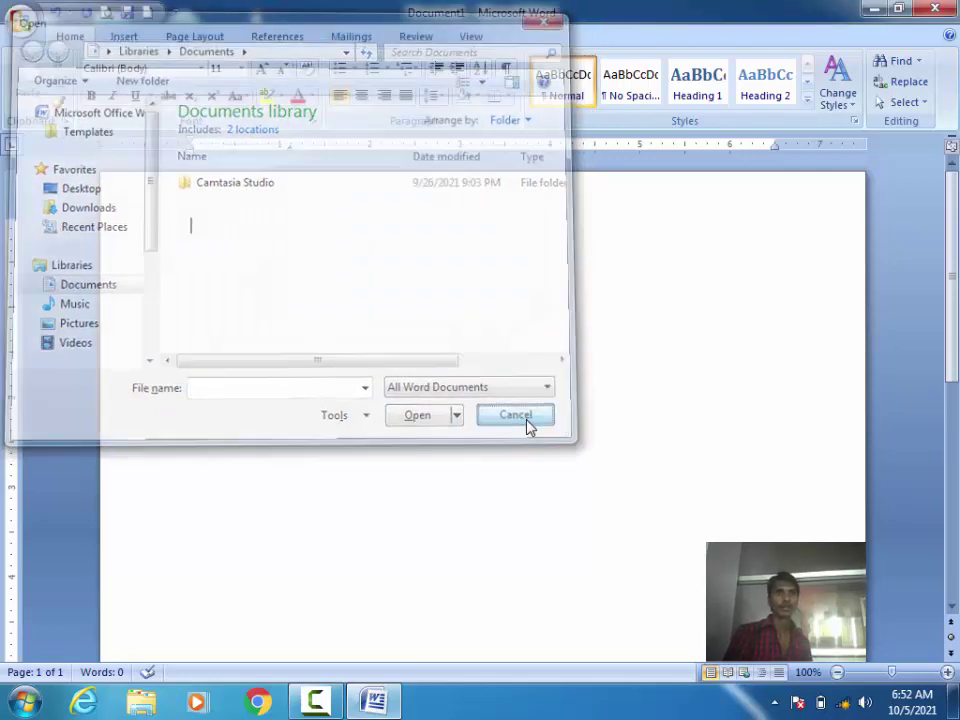
Step: Add Open to the Quick Access Toolbar and test it, closing the dialog
click(175, 13)
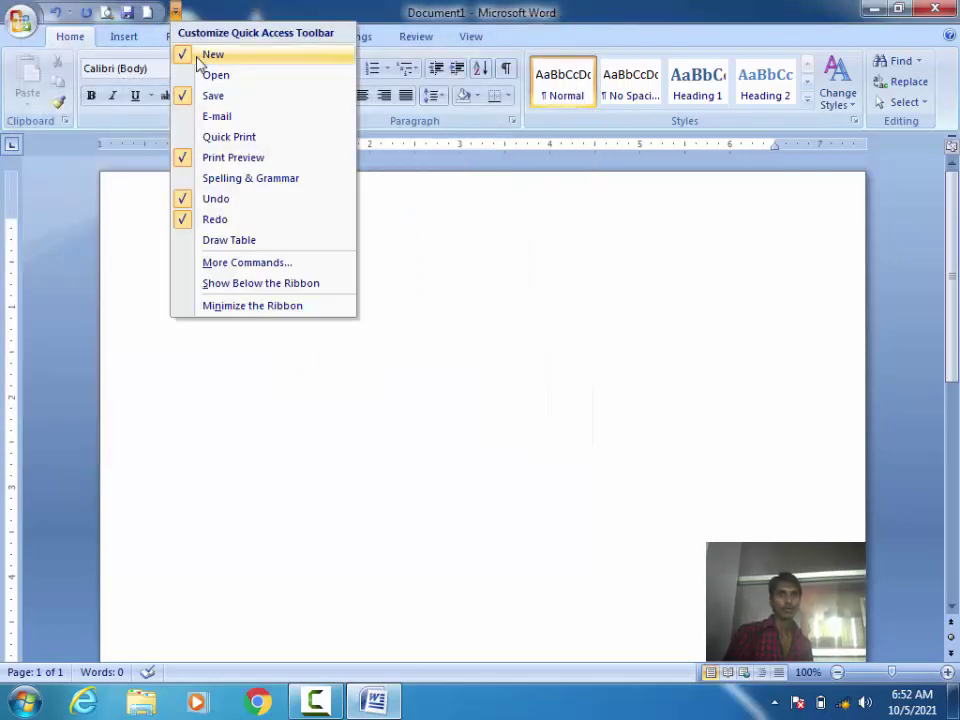
click(212, 75)
click(170, 13)
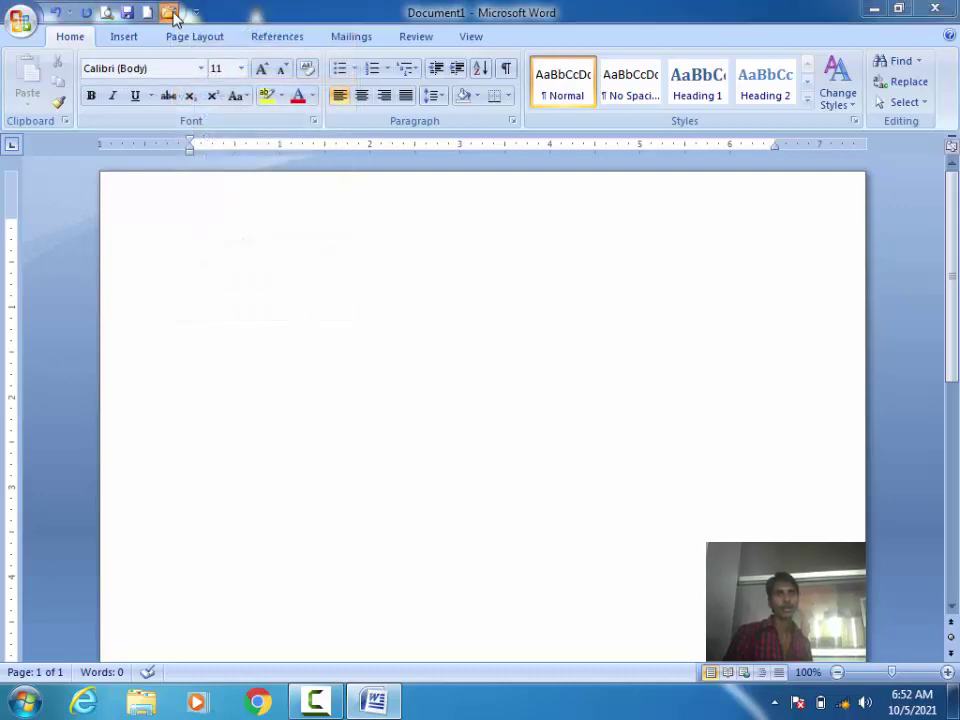
click(558, 12)
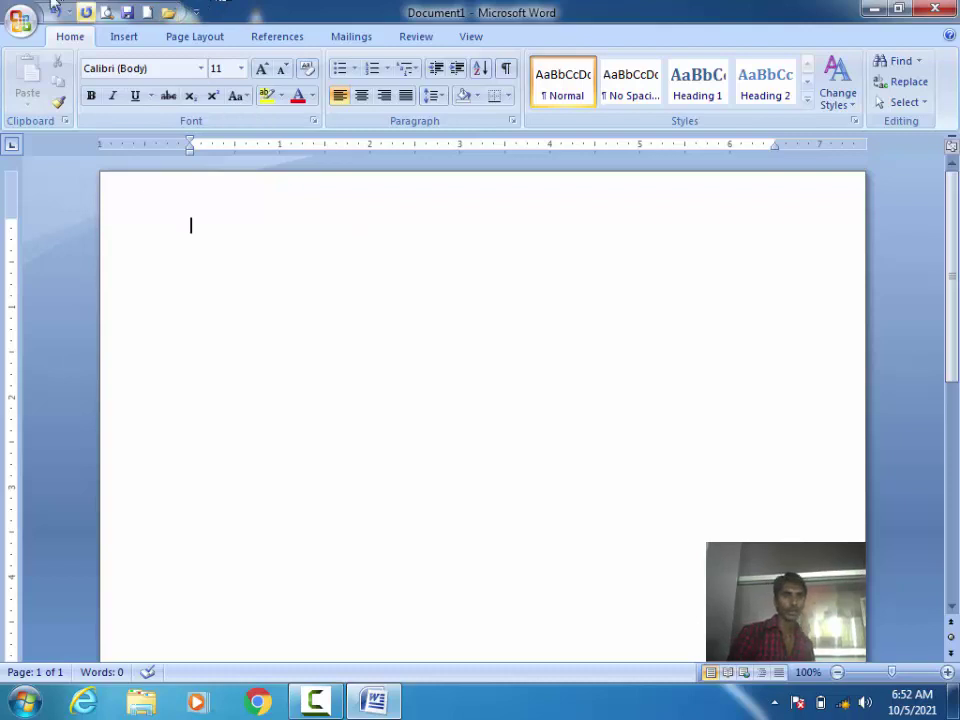
Step: Open and dismiss the Office menu several times, previewing its Save As options
click(20, 20)
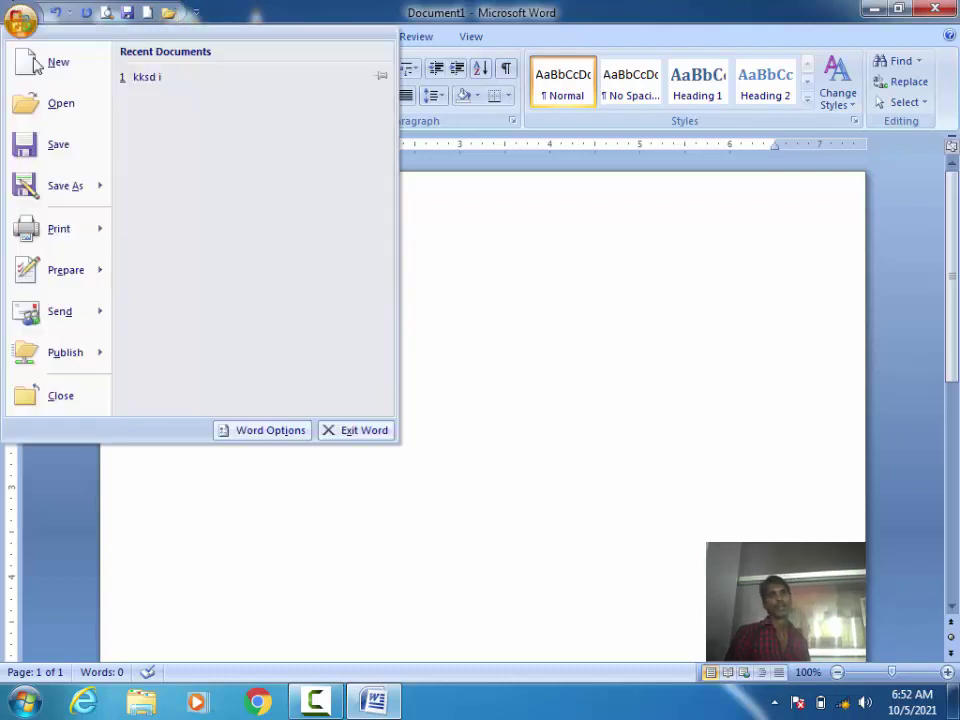
click(485, 216)
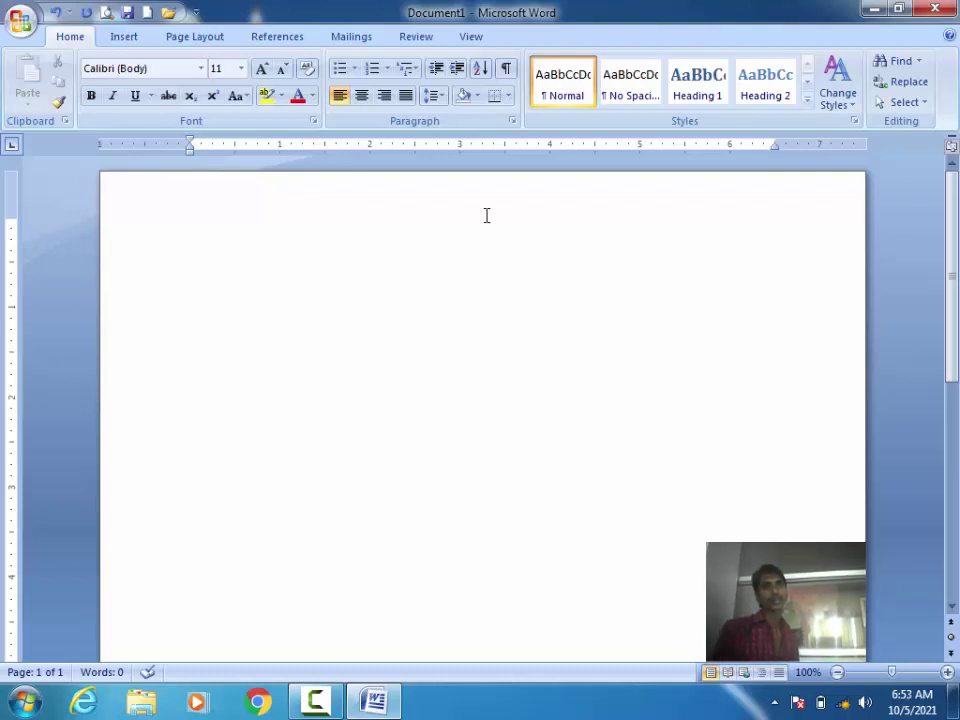
click(20, 20)
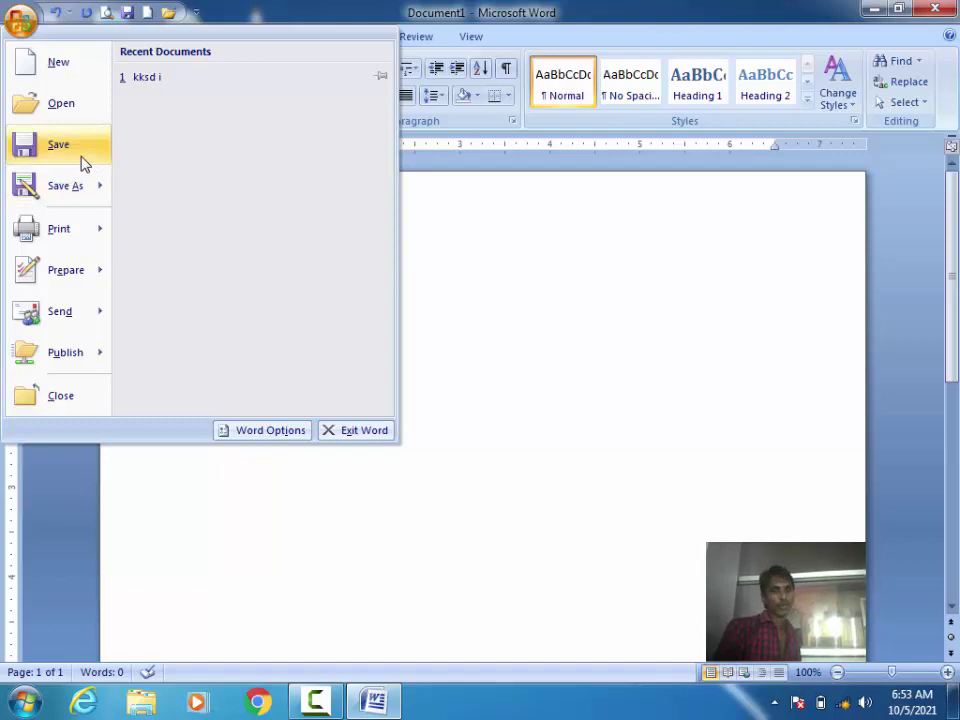
mouse_move(71, 192)
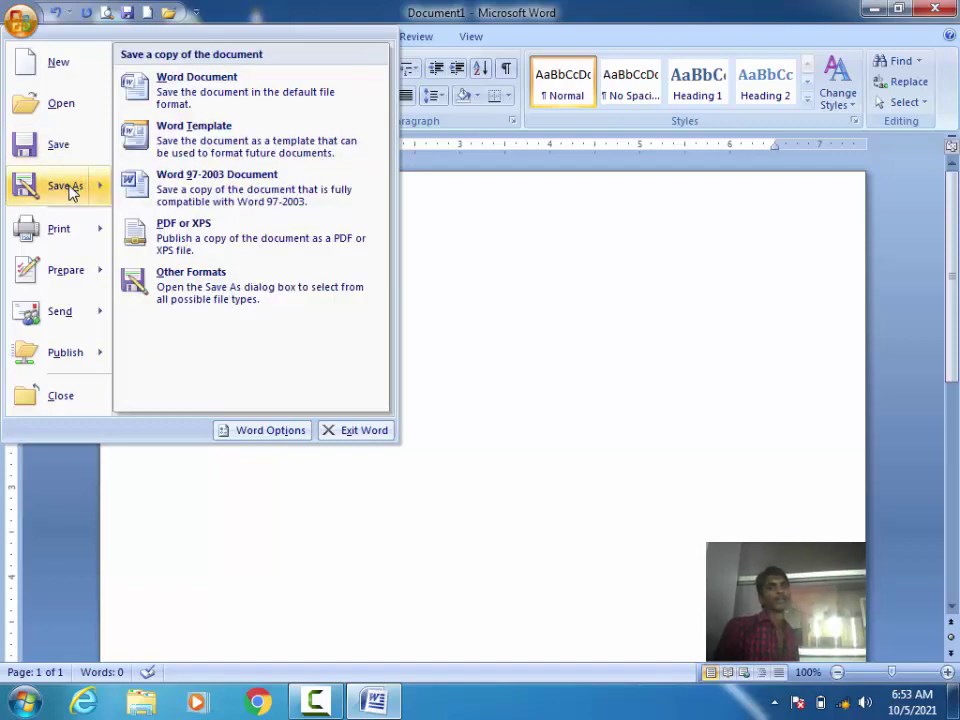
click(493, 265)
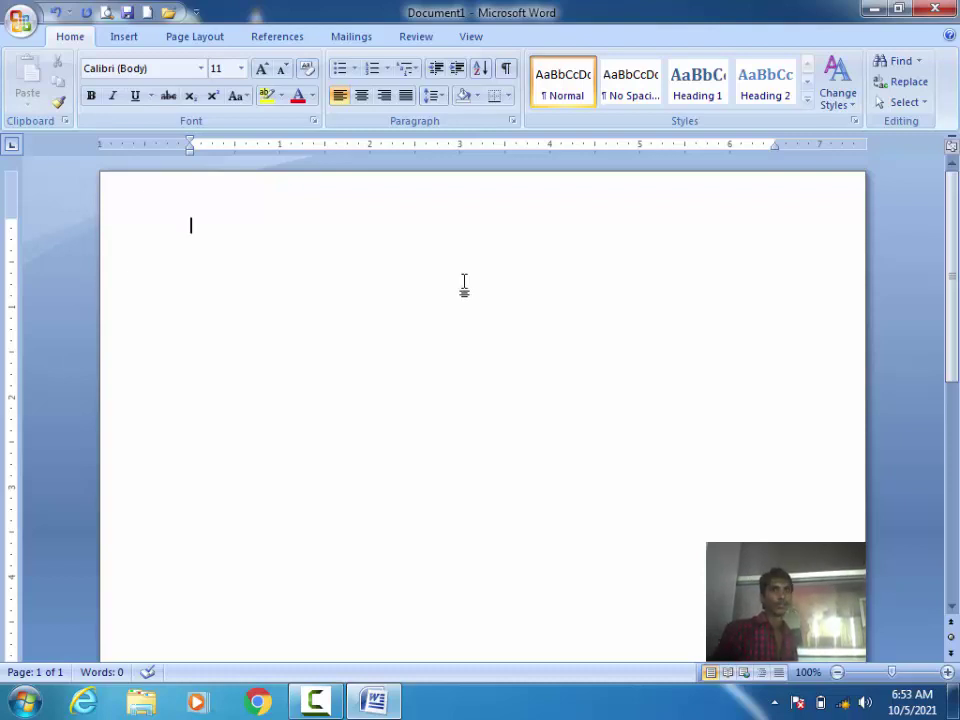
click(6, 12)
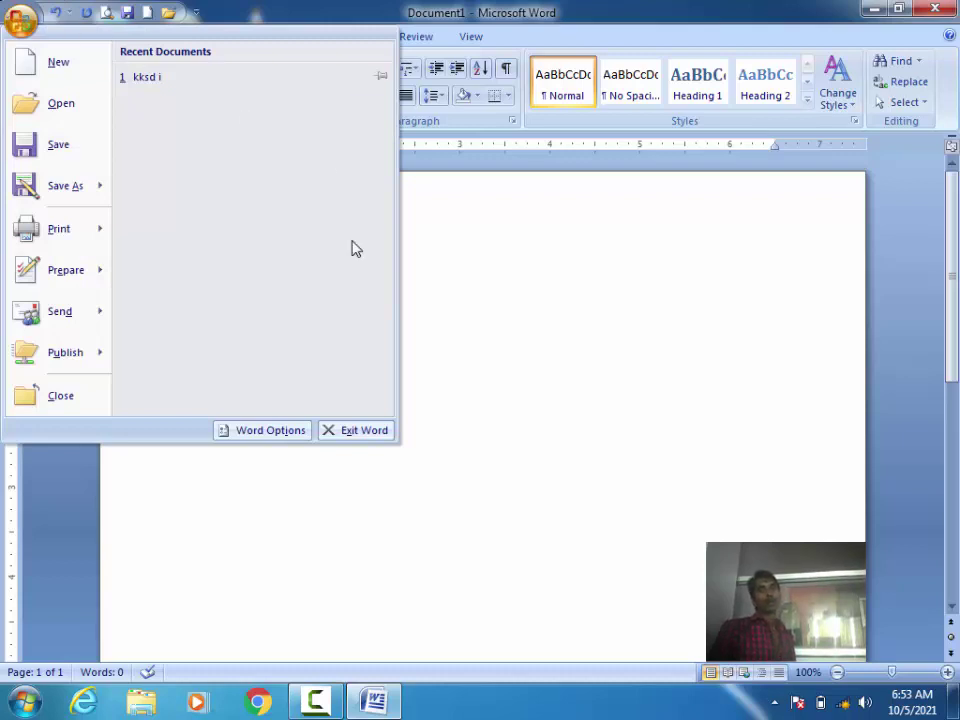
click(716, 274)
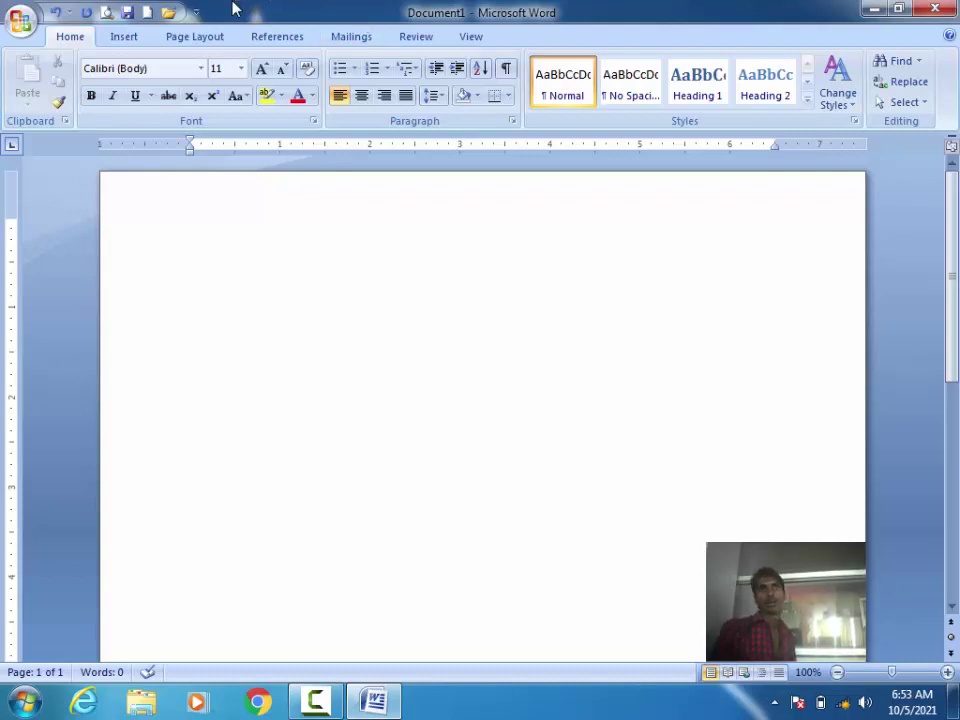
click(16, 14)
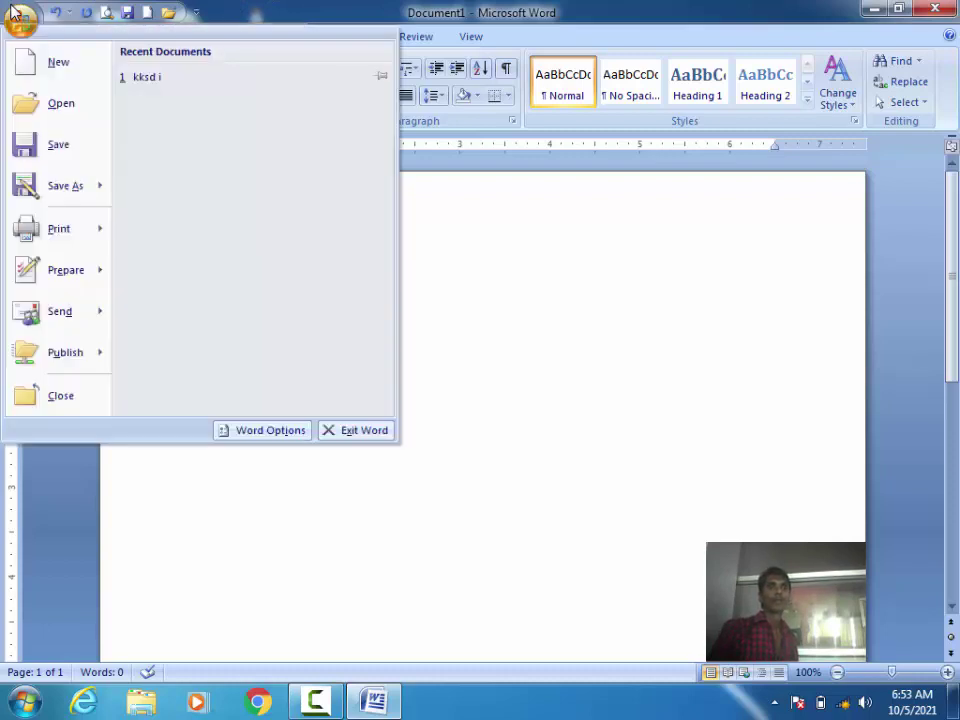
mouse_move(62, 184)
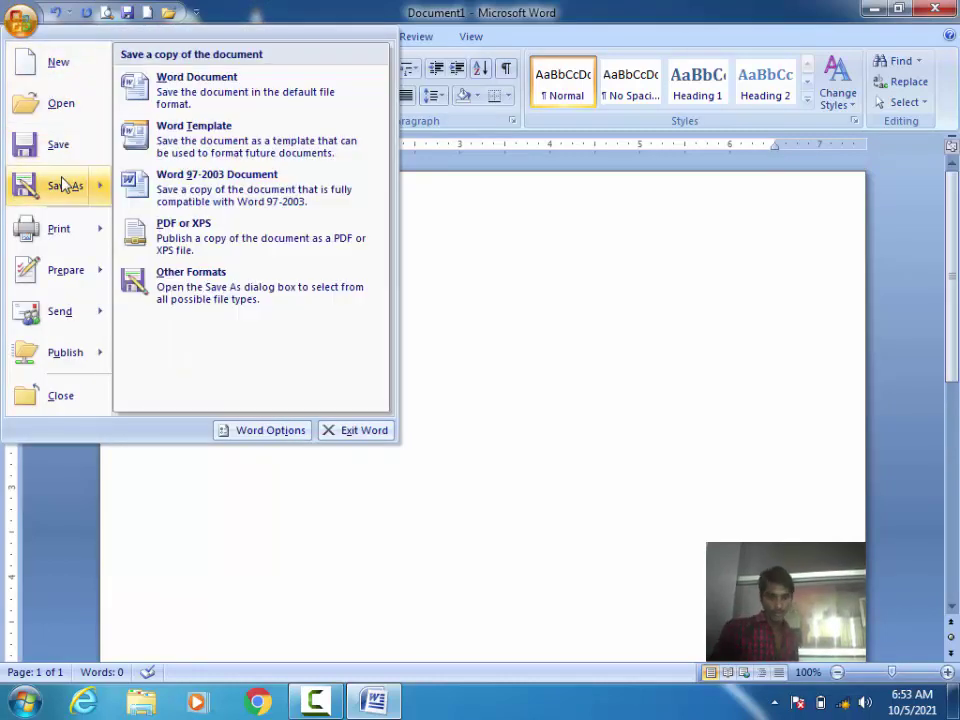
click(336, 706)
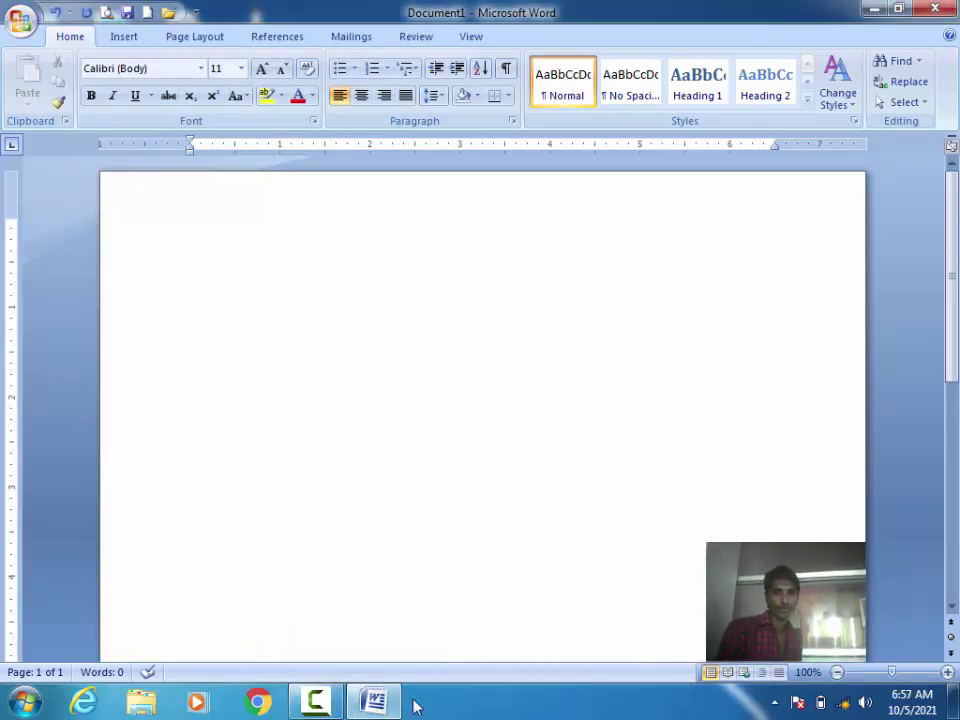
click(320, 705)
click(320, 705)
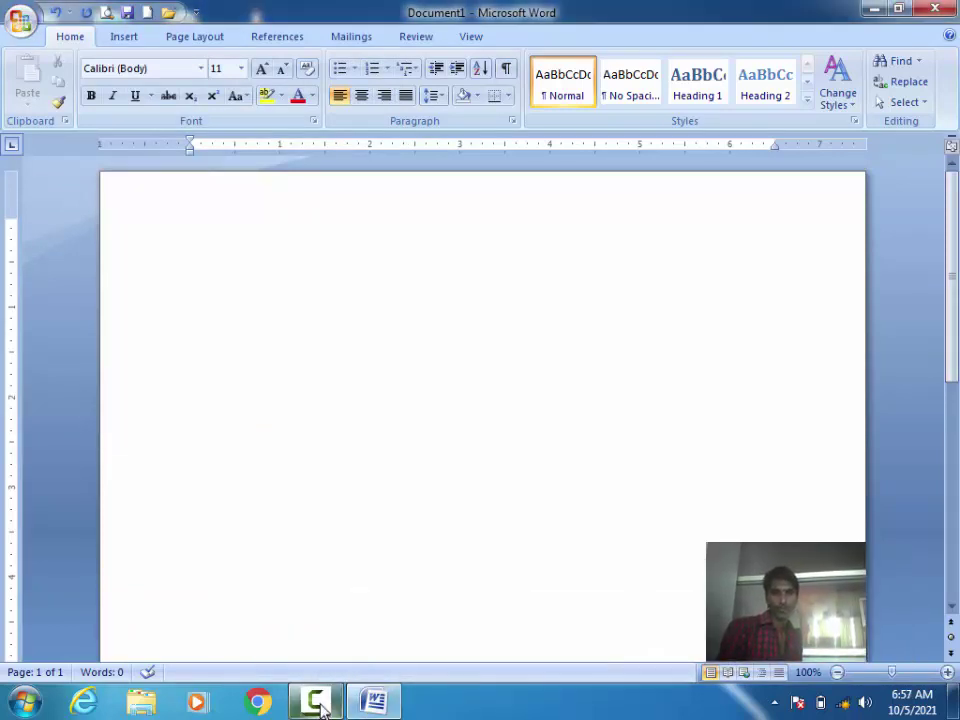
click(320, 705)
click(306, 392)
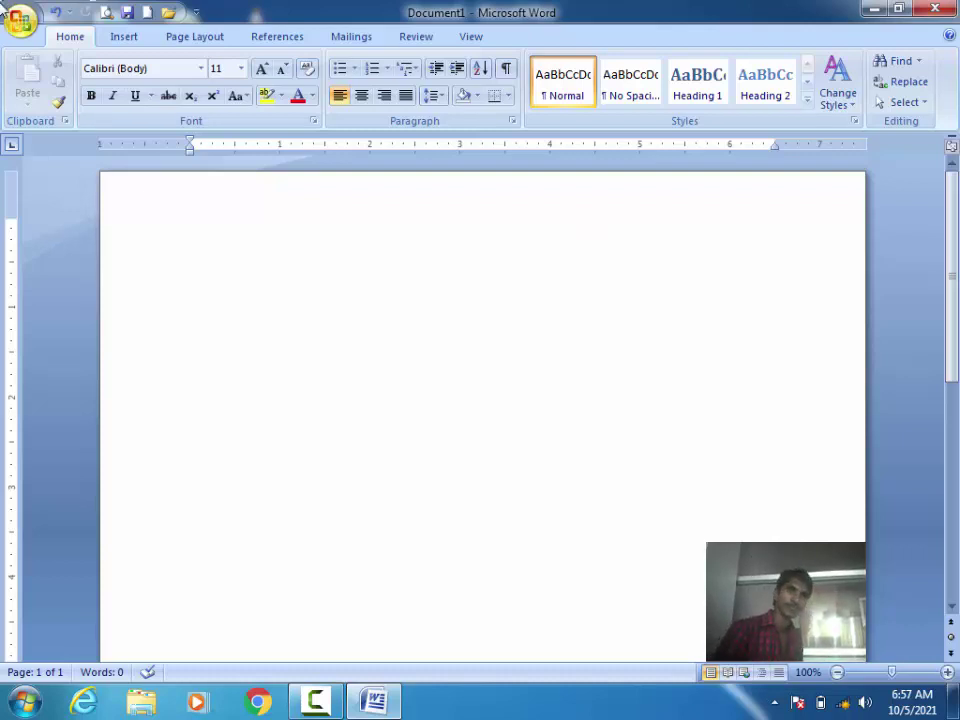
click(21, 19)
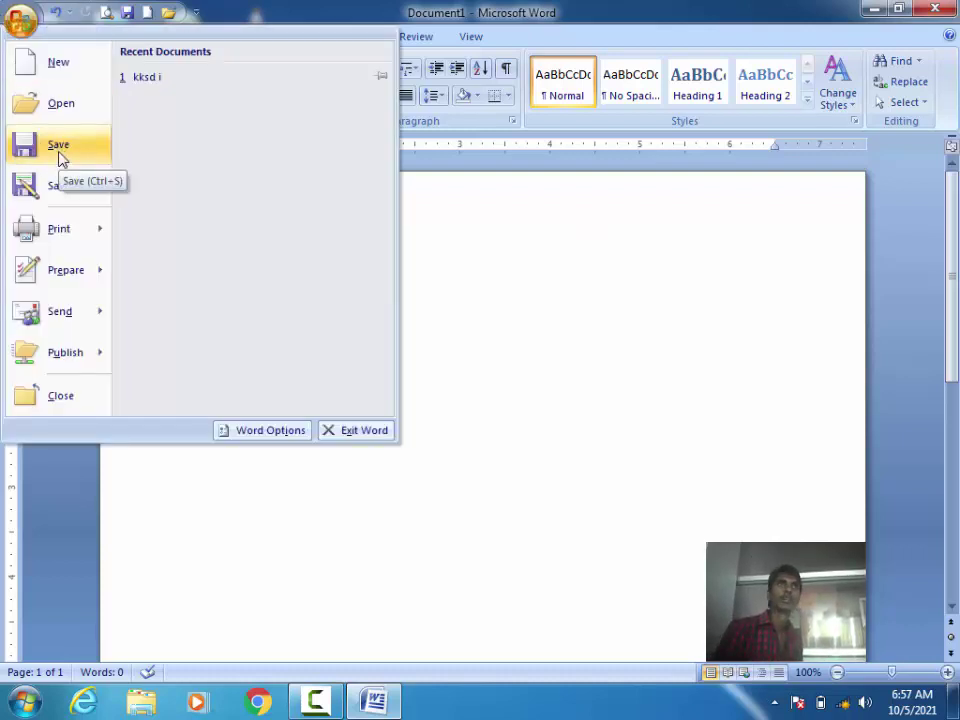
click(472, 286)
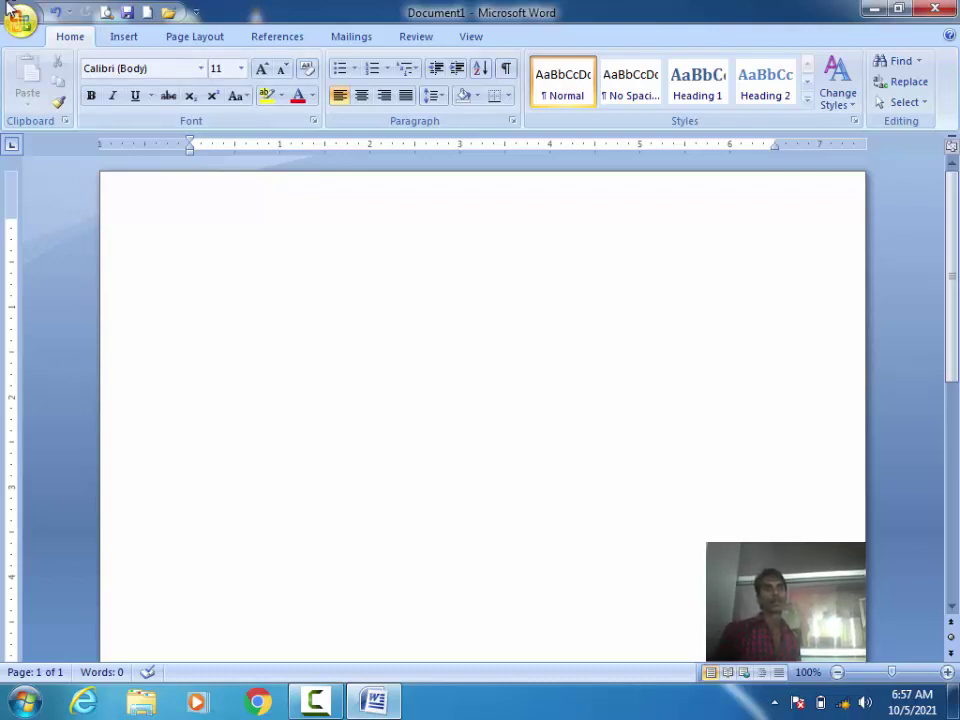
click(12, 12)
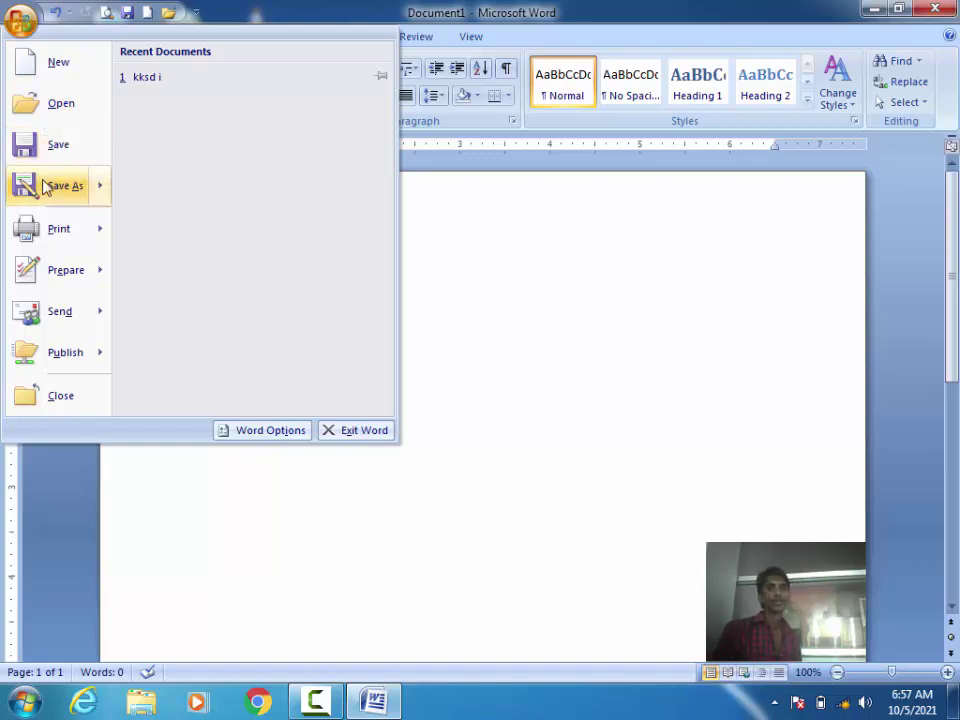
mouse_move(44, 188)
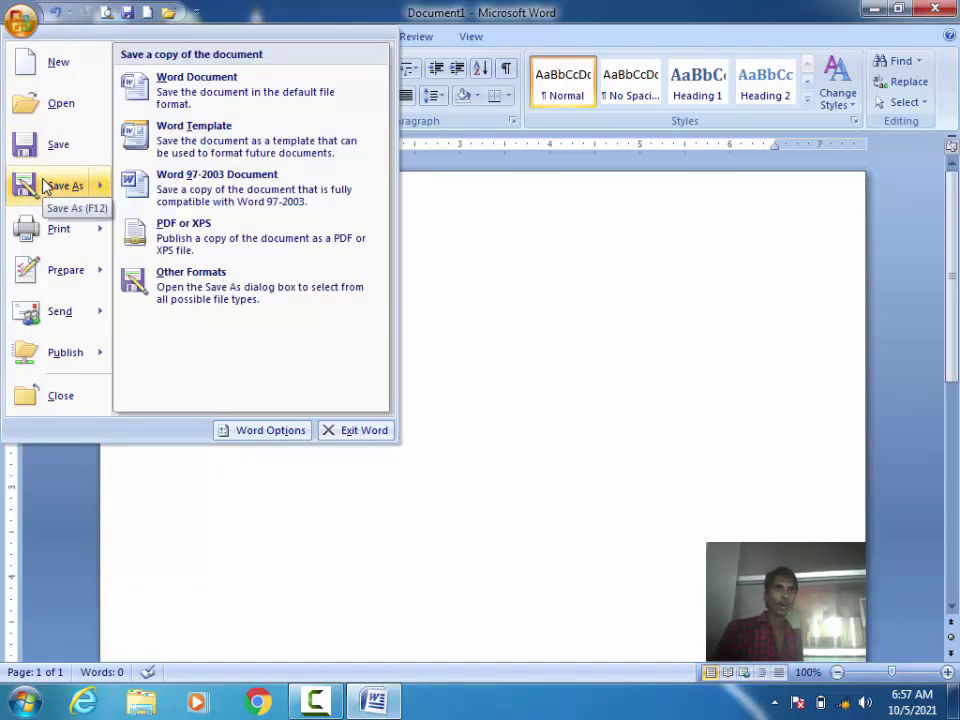
click(542, 226)
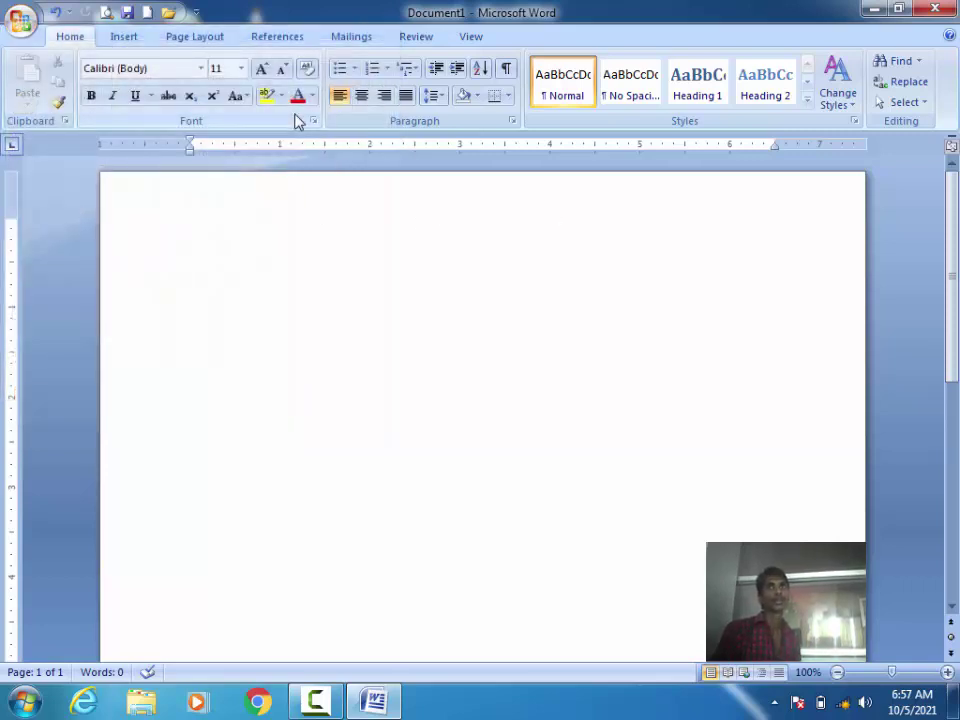
click(20, 18)
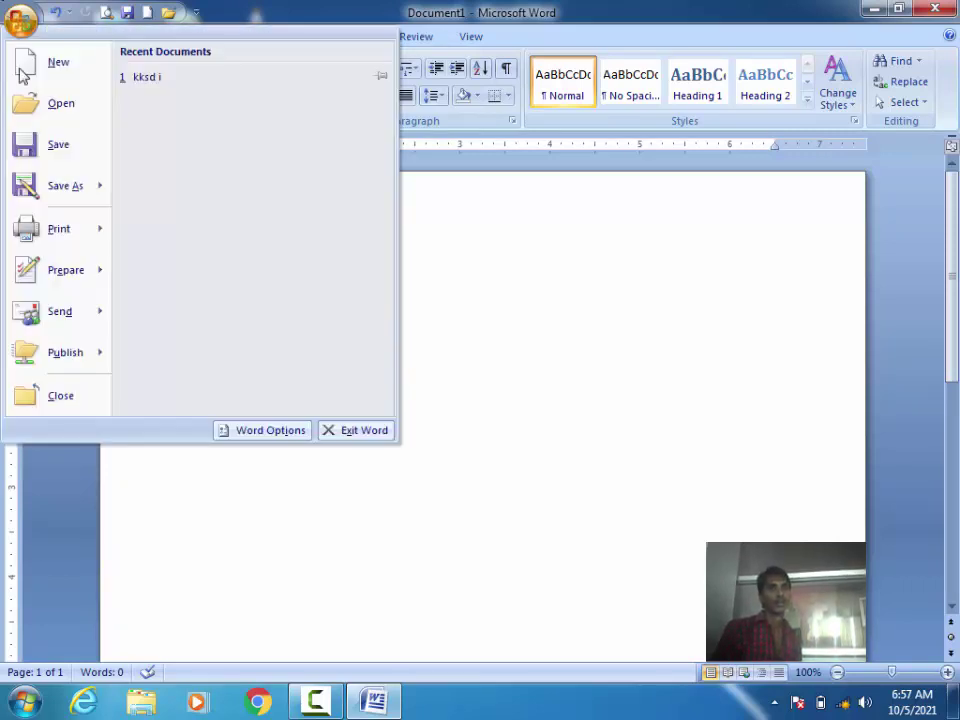
Step: Open and cancel both the Save and Save As dialogs, leaving Document1 unsaved
click(45, 150)
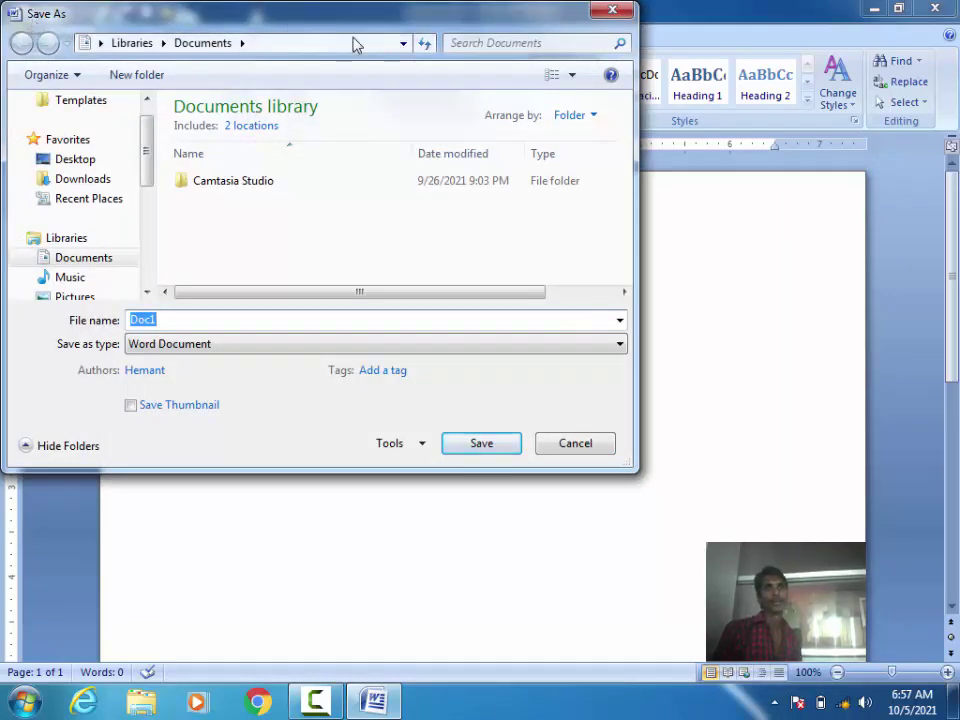
click(598, 14)
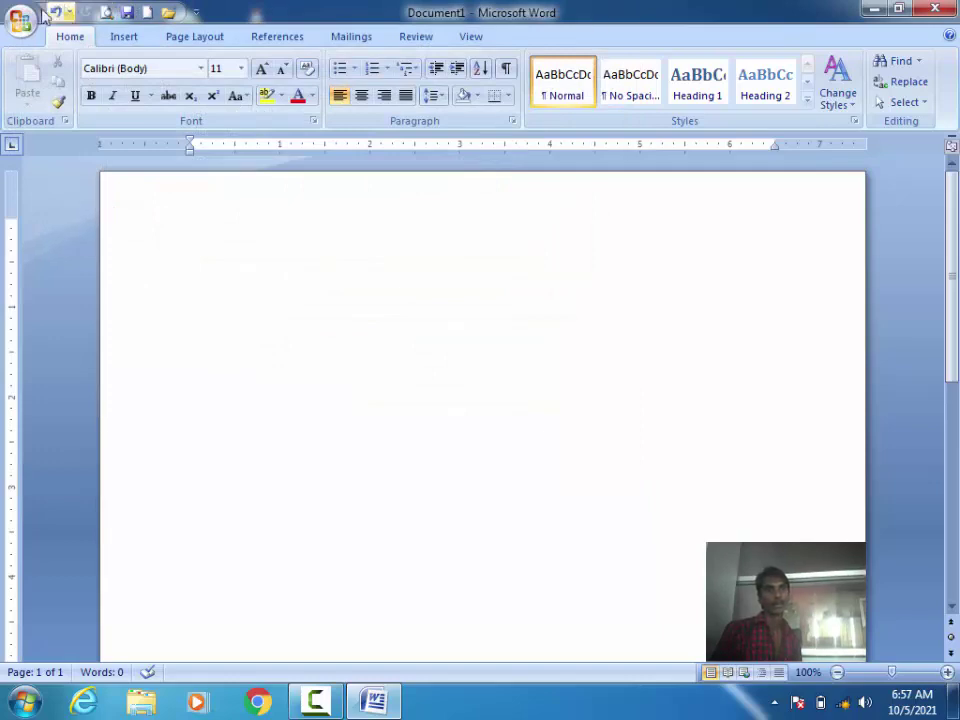
click(18, 20)
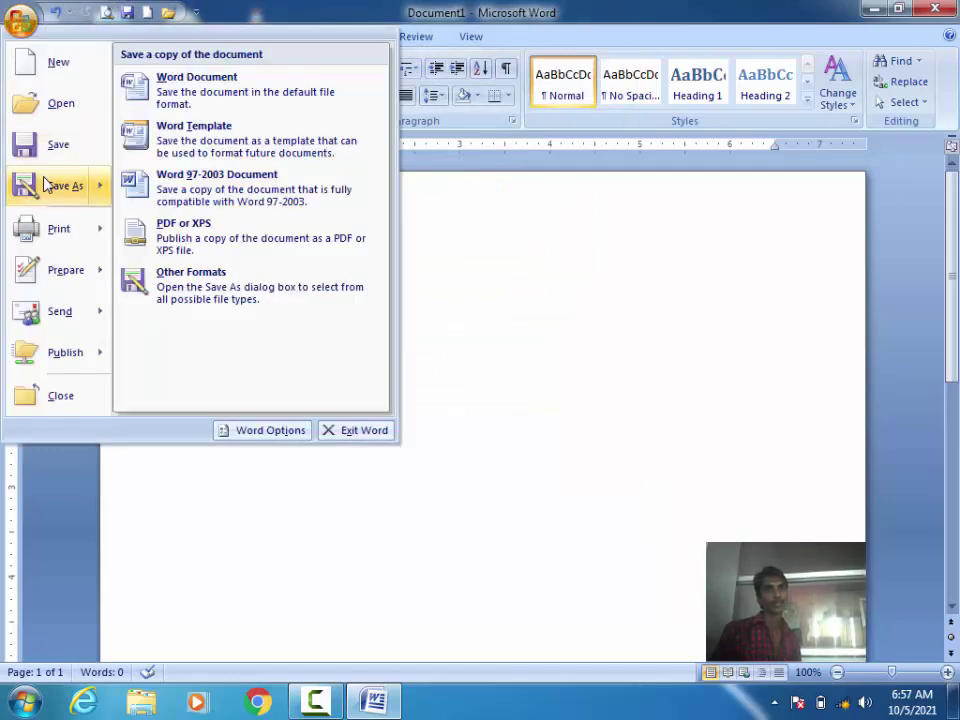
click(44, 185)
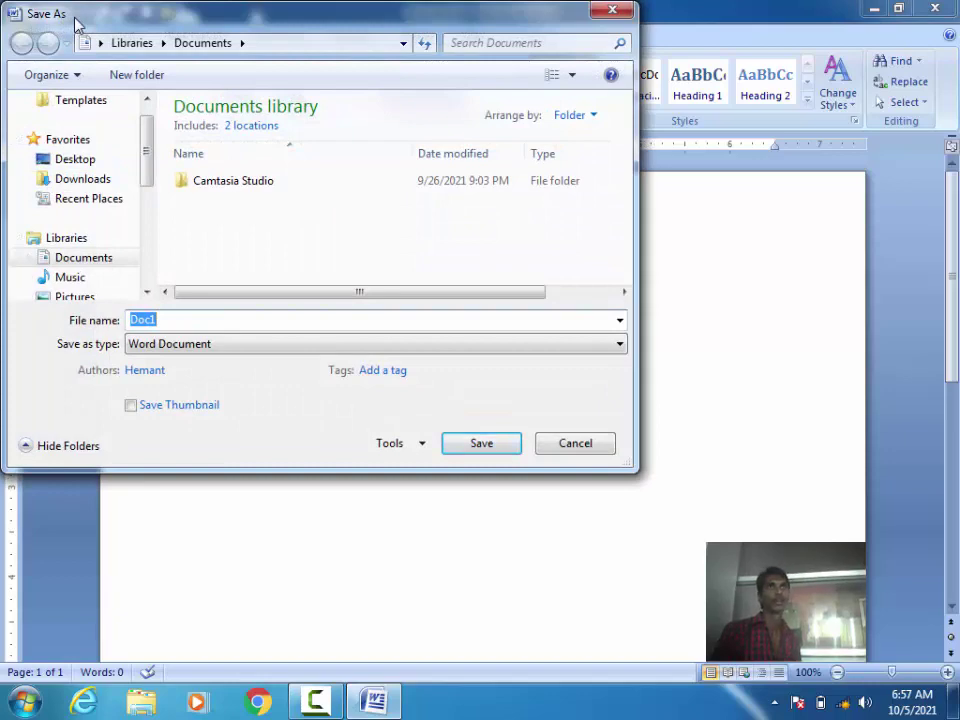
click(605, 11)
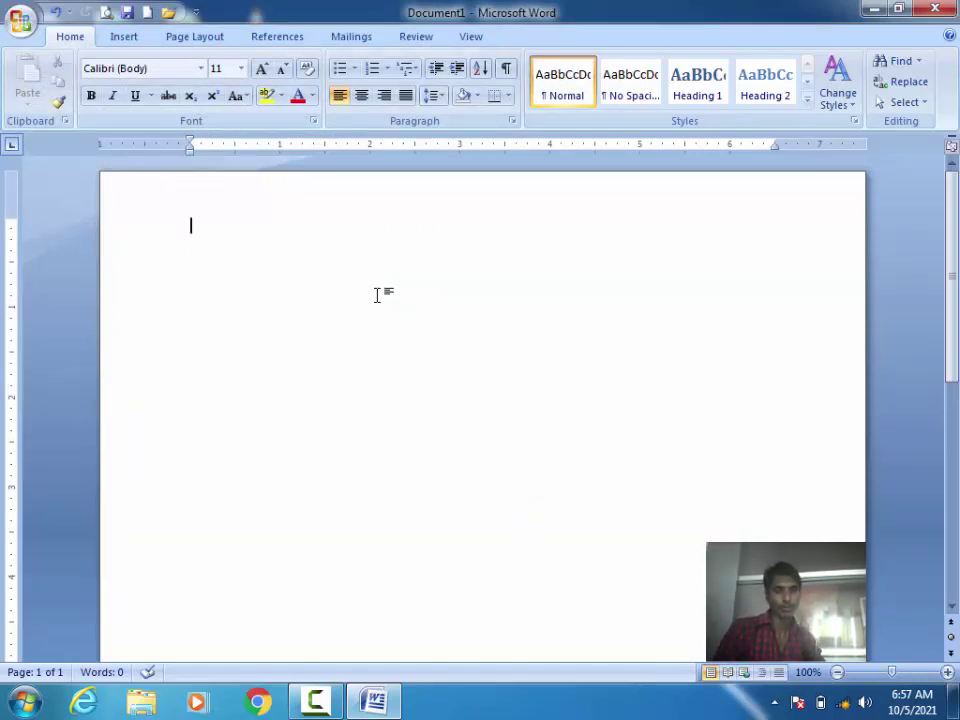
Step: Type 'smke', save the document to the Desktop as mydoc, then show the desktop
text(smke)
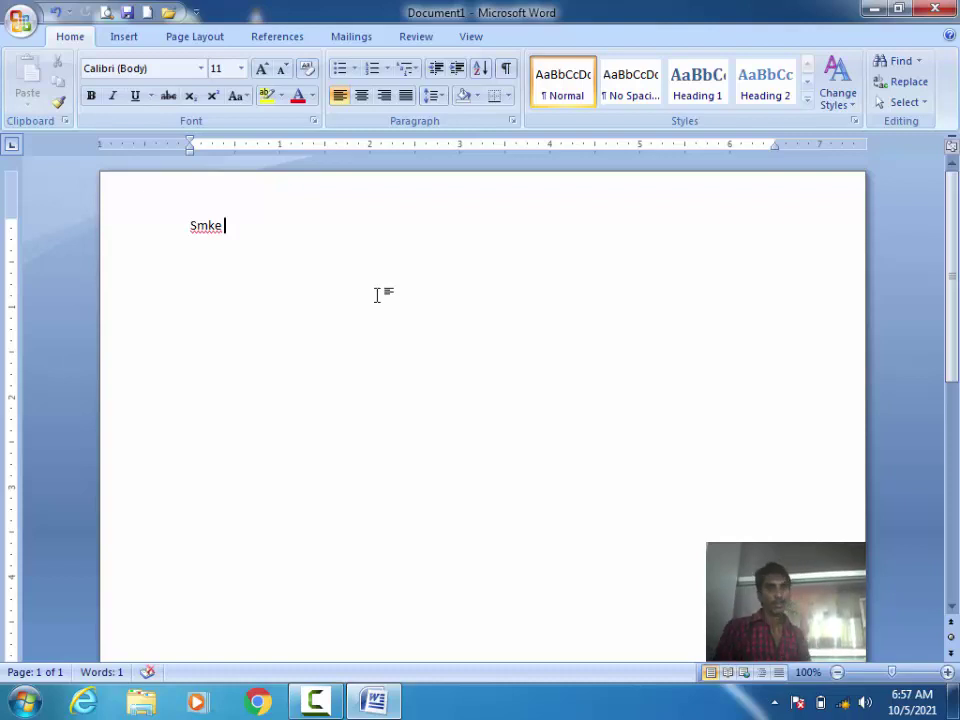
click(22, 18)
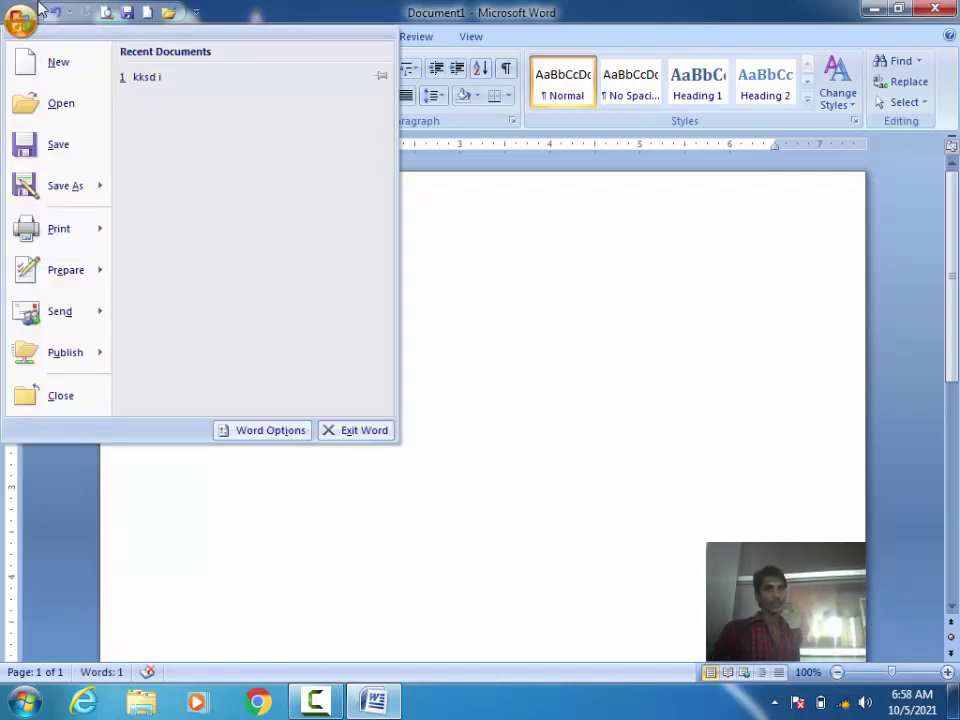
click(60, 145)
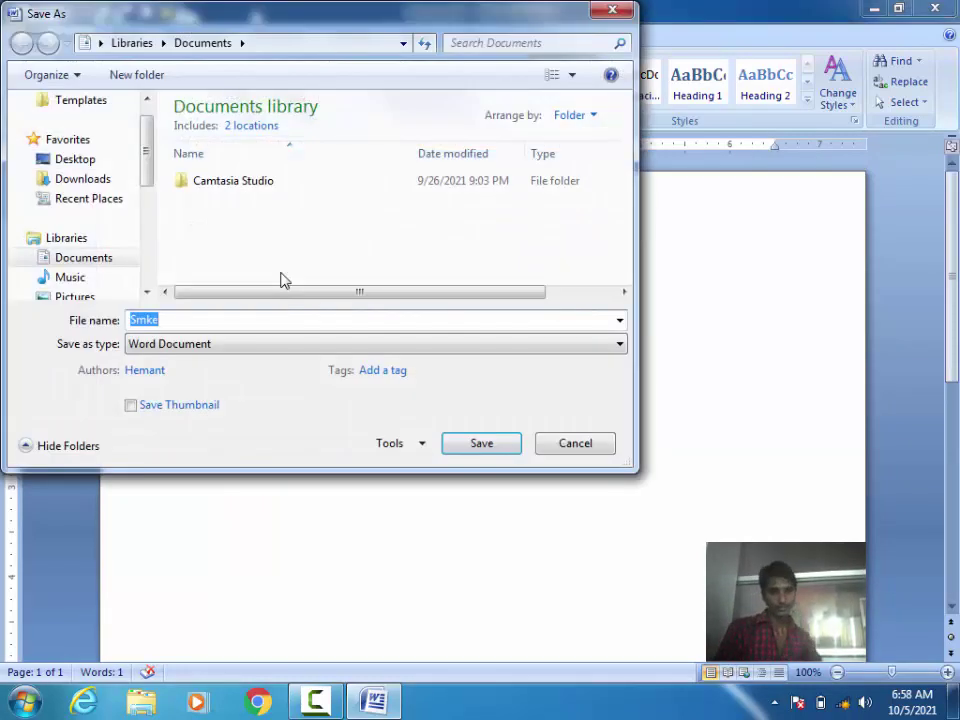
text(mydoc)
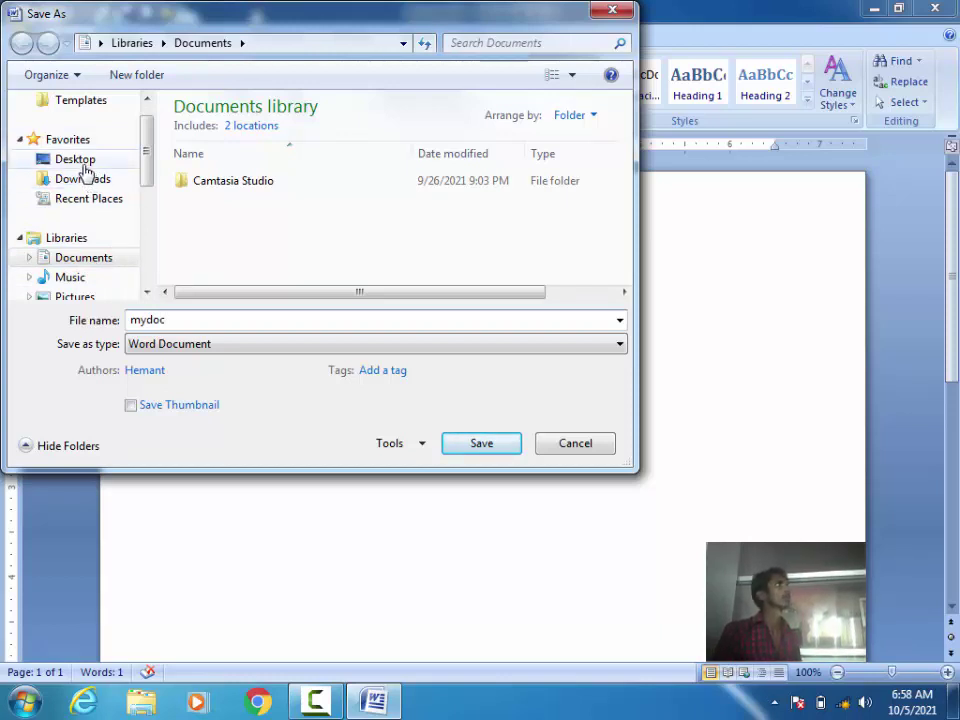
click(84, 165)
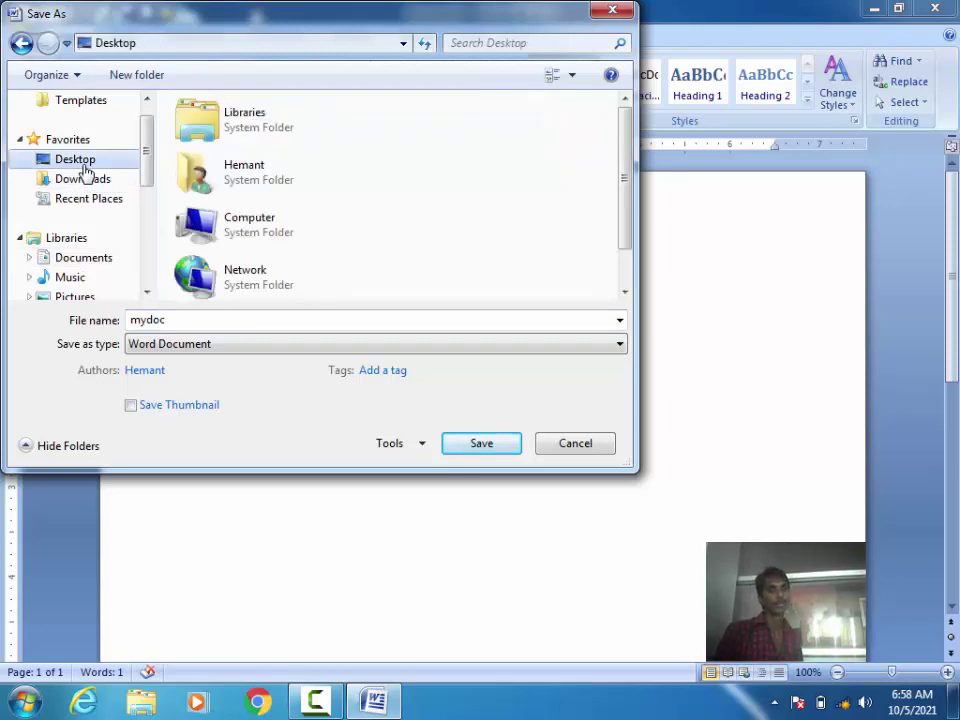
double_click(196, 322)
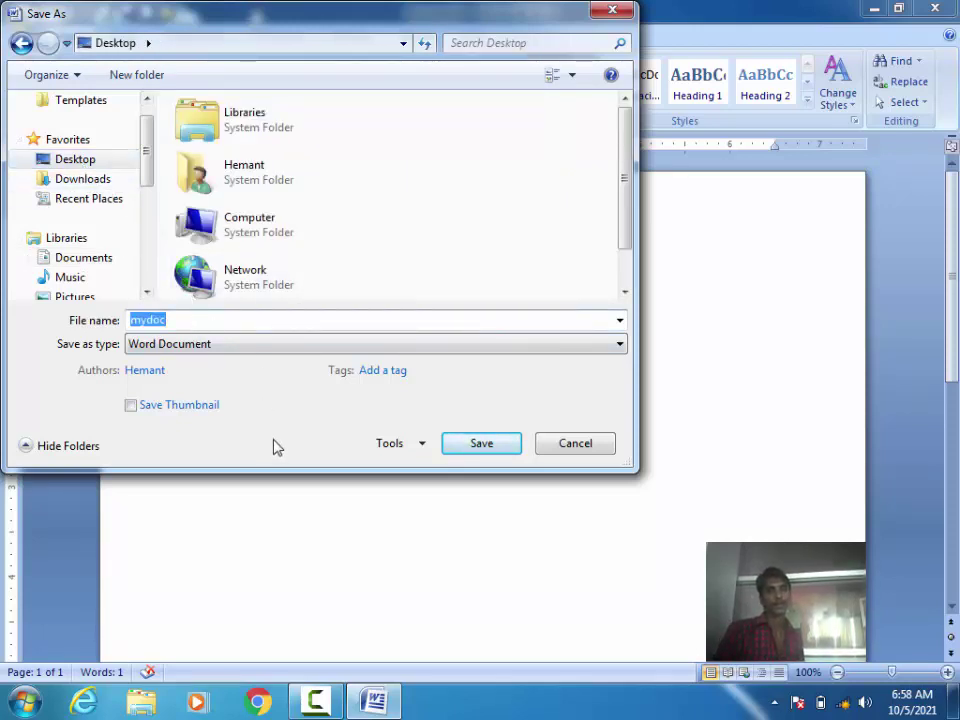
click(482, 444)
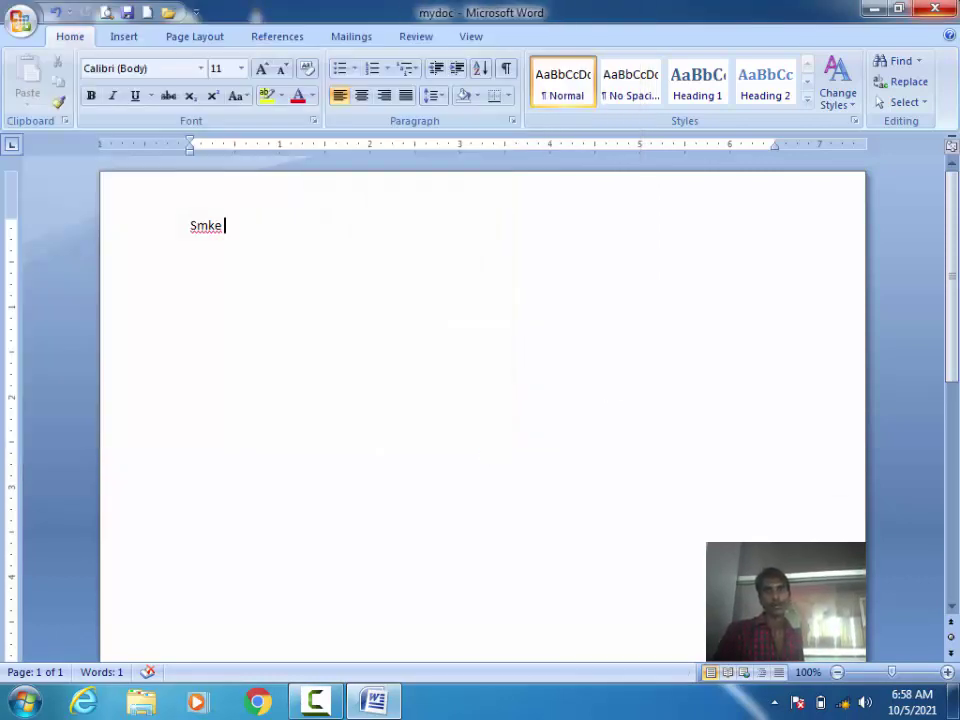
key(super+d)
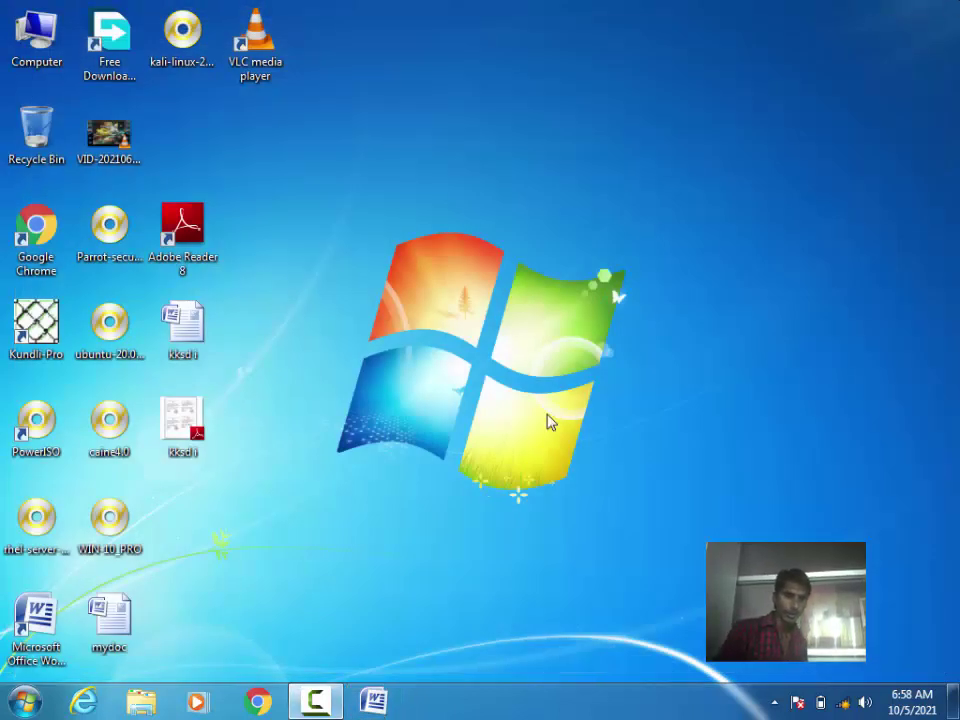
Step: Reopen mydoc from the desktop and add 'jwh38fwh38ow wuhrowihrouw' after Smke
double_click(120, 620)
text(Smke)
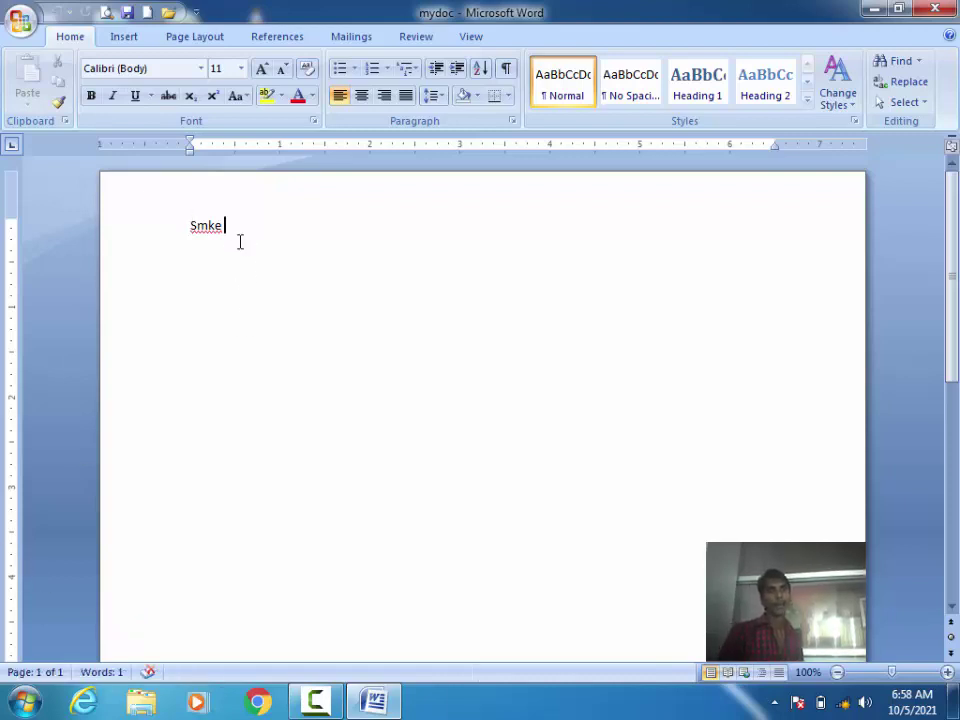
text(jwh38fwh38ow)
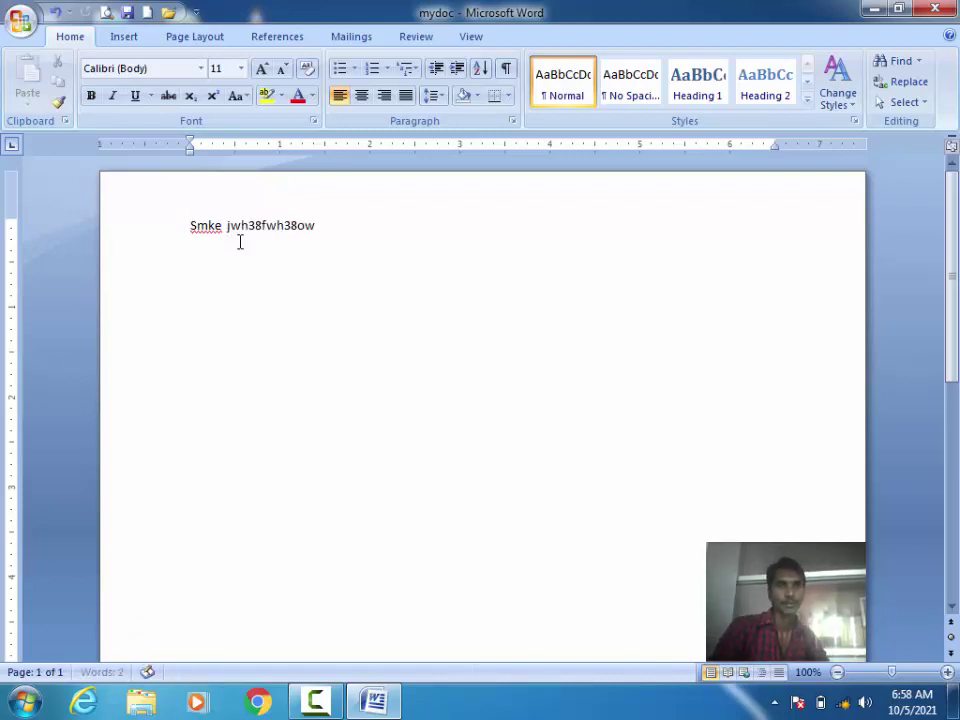
text( wuhrowihrouw)
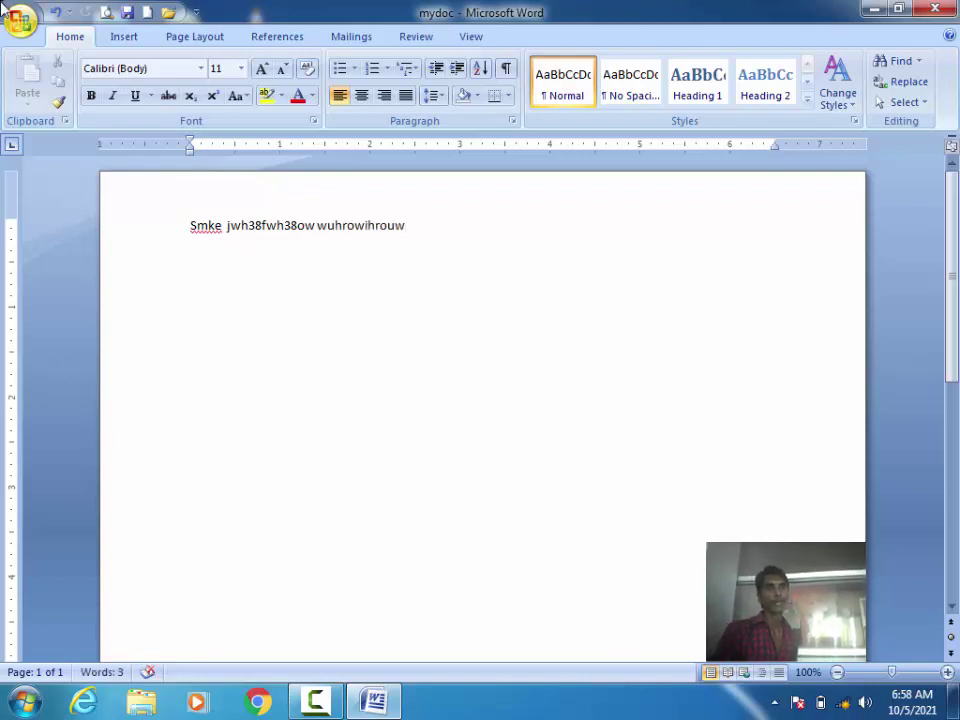
click(18, 18)
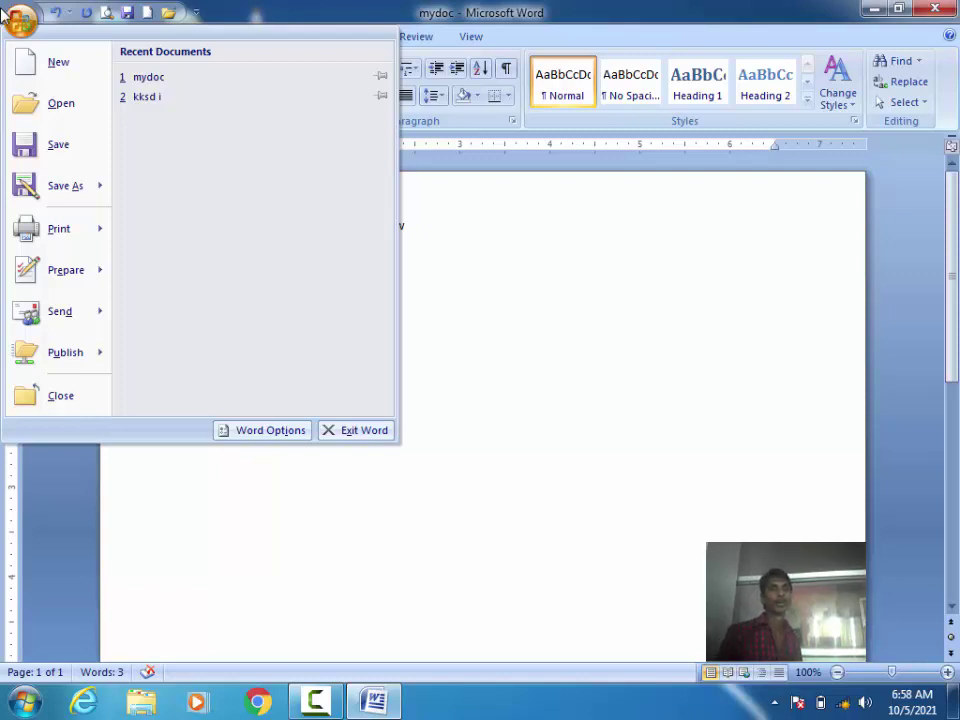
click(490, 190)
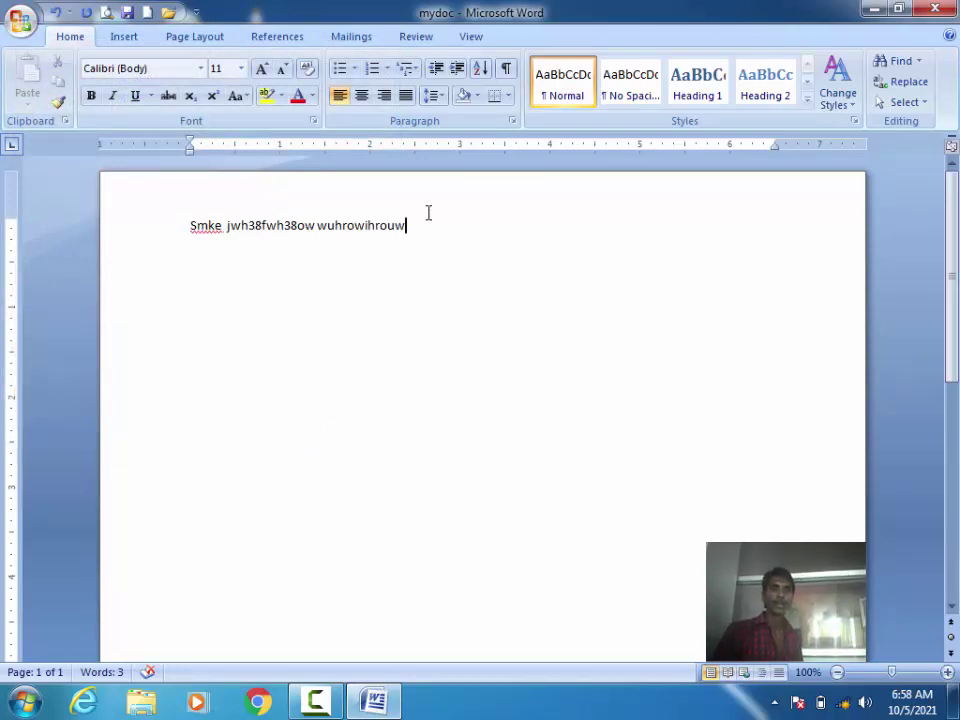
click(20, 18)
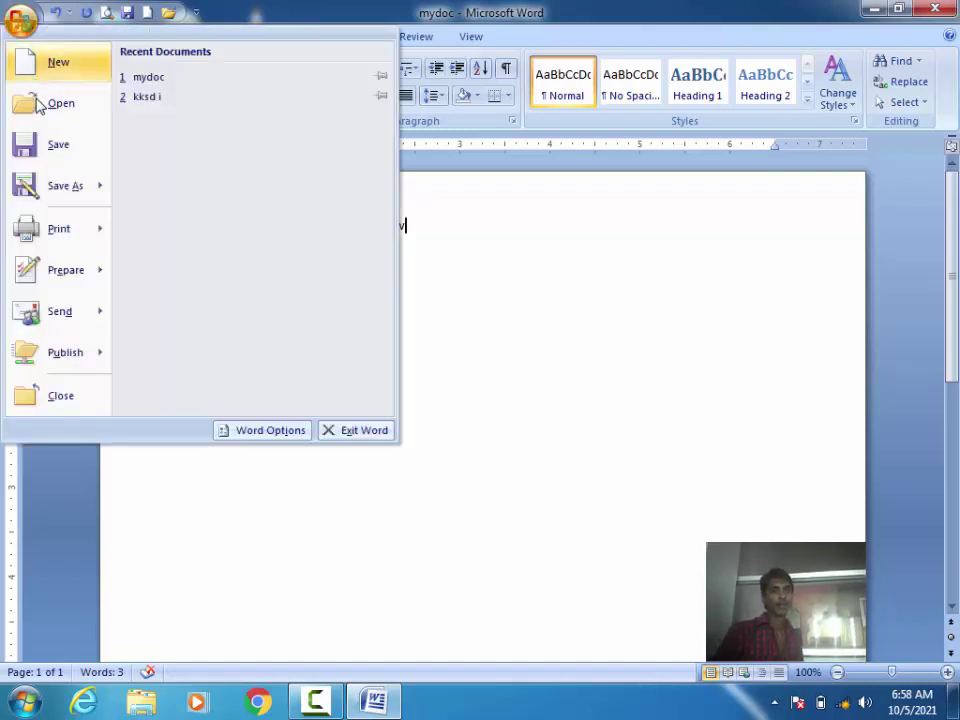
mouse_move(57, 189)
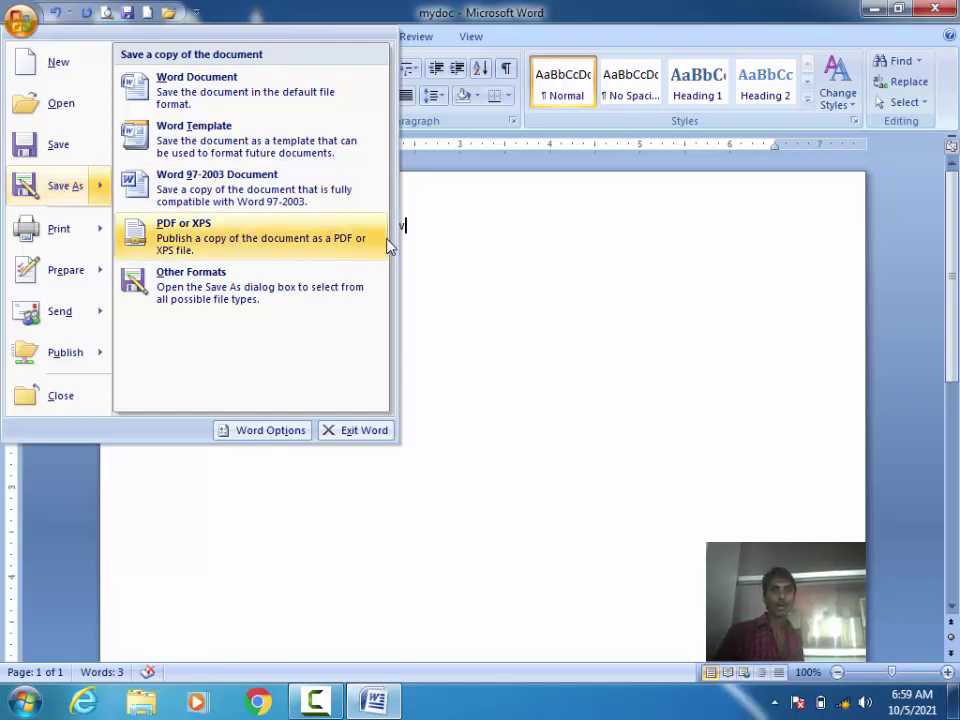
click(502, 244)
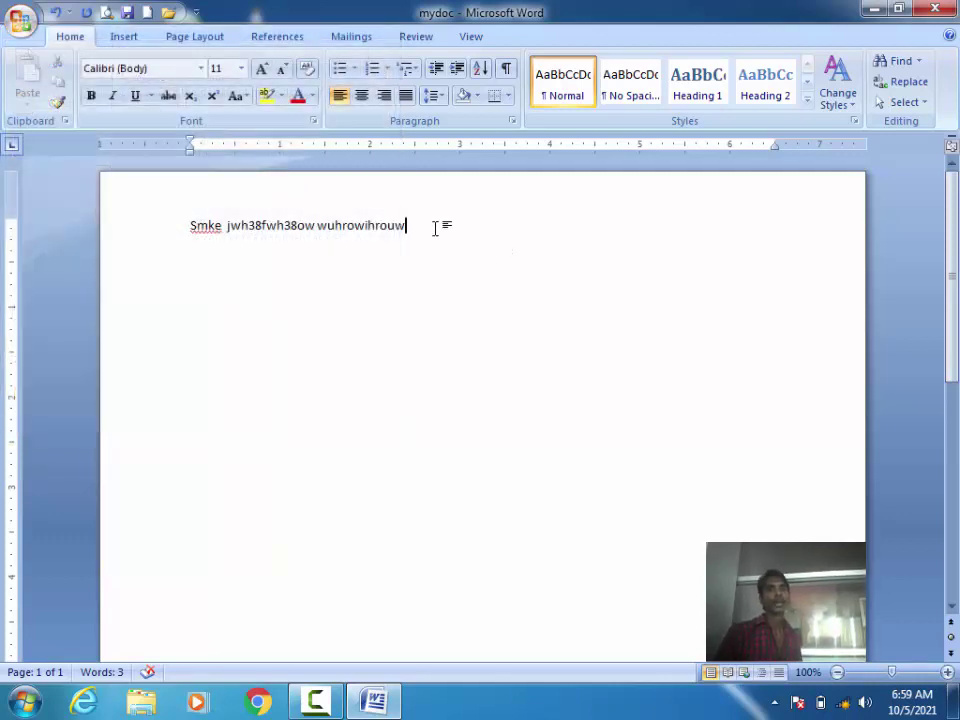
Step: Select Smke and the last two words of the line, then deselect them
drag(435, 228, 184, 224)
click(293, 301)
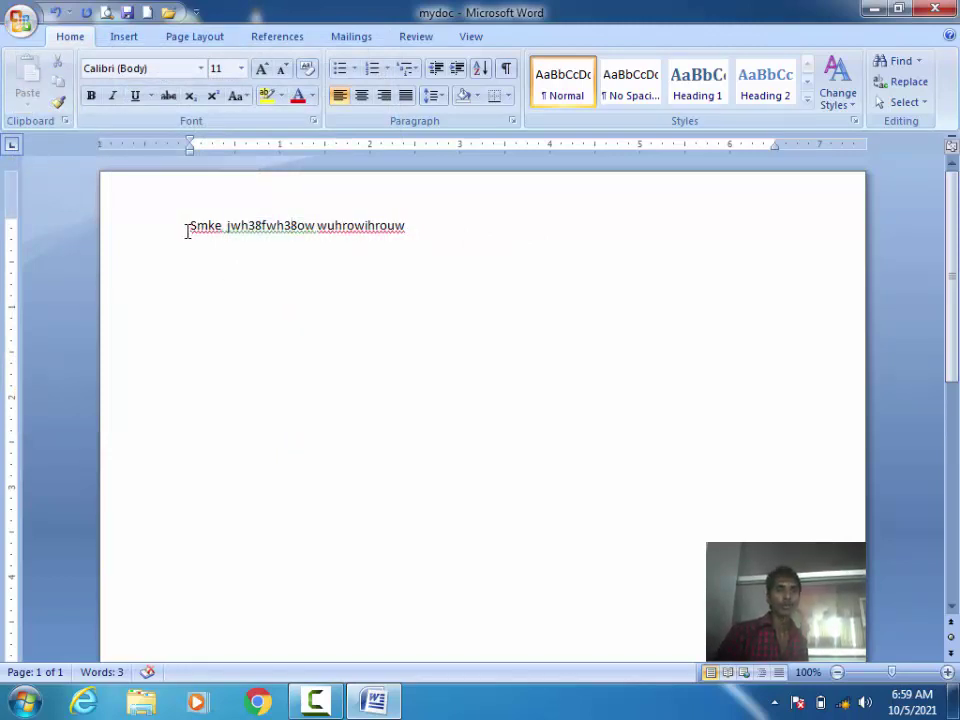
drag(187, 229, 222, 233)
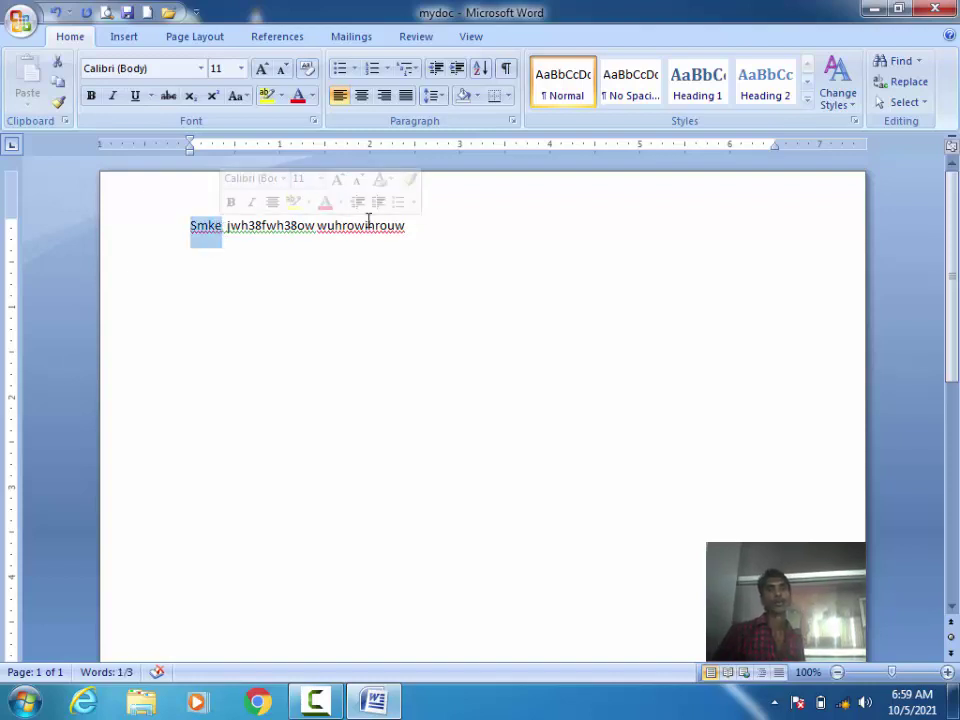
drag(405, 229, 246, 238)
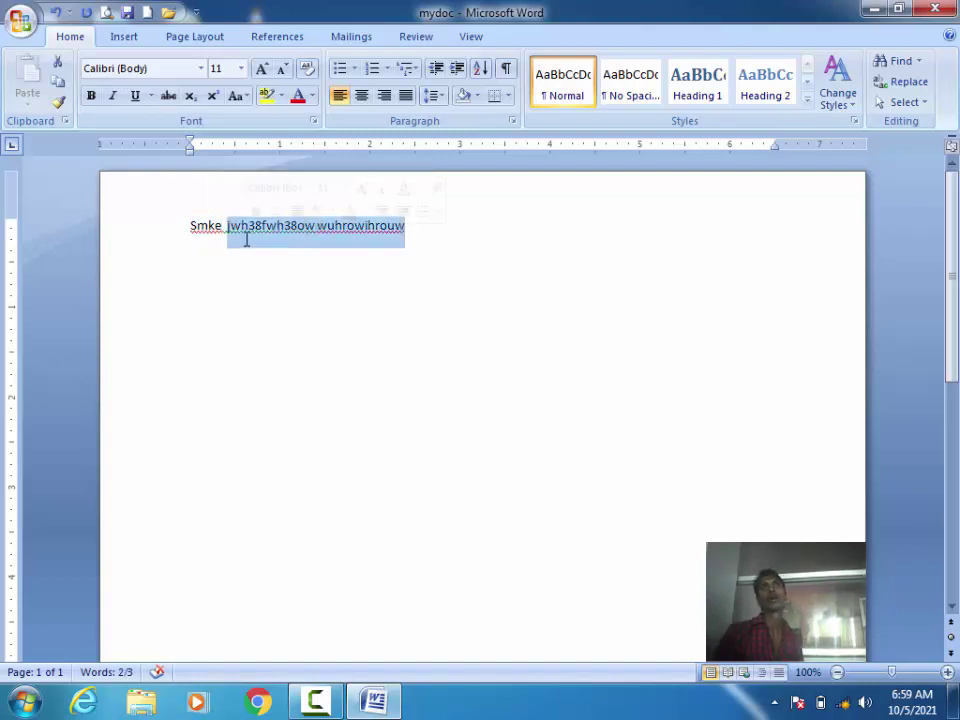
click(280, 347)
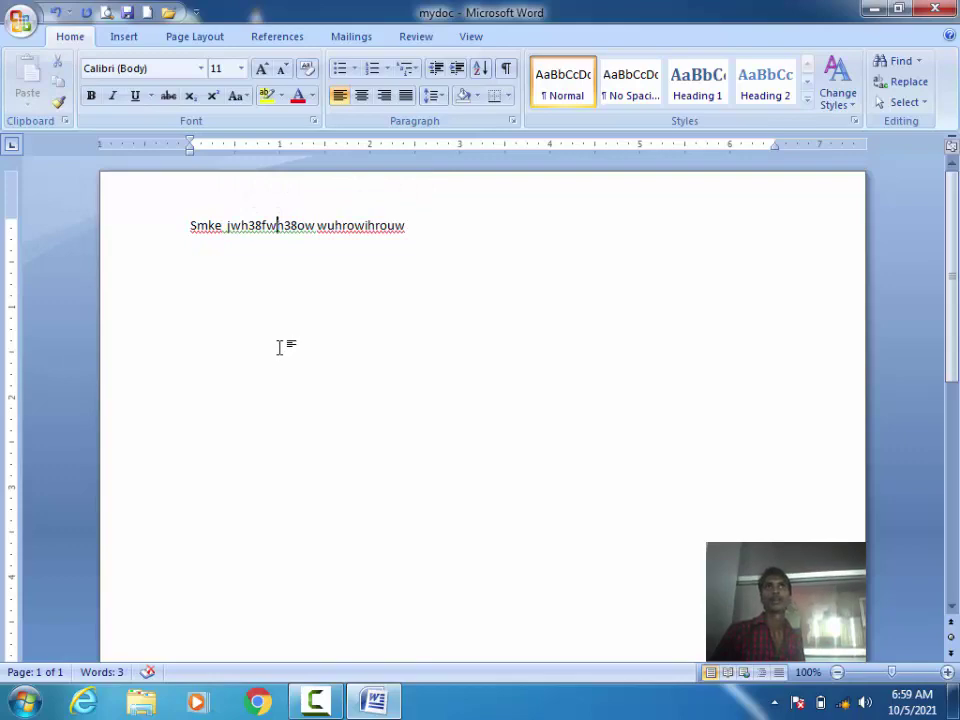
click(20, 22)
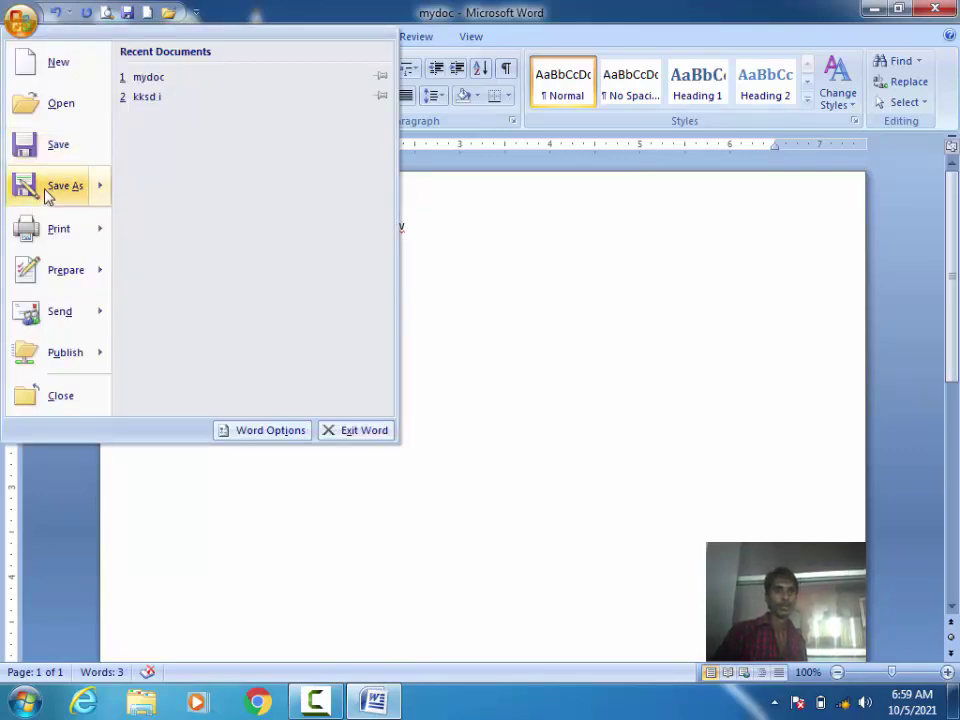
Step: Save a copy of the document to the Desktop as mydoc1
click(47, 190)
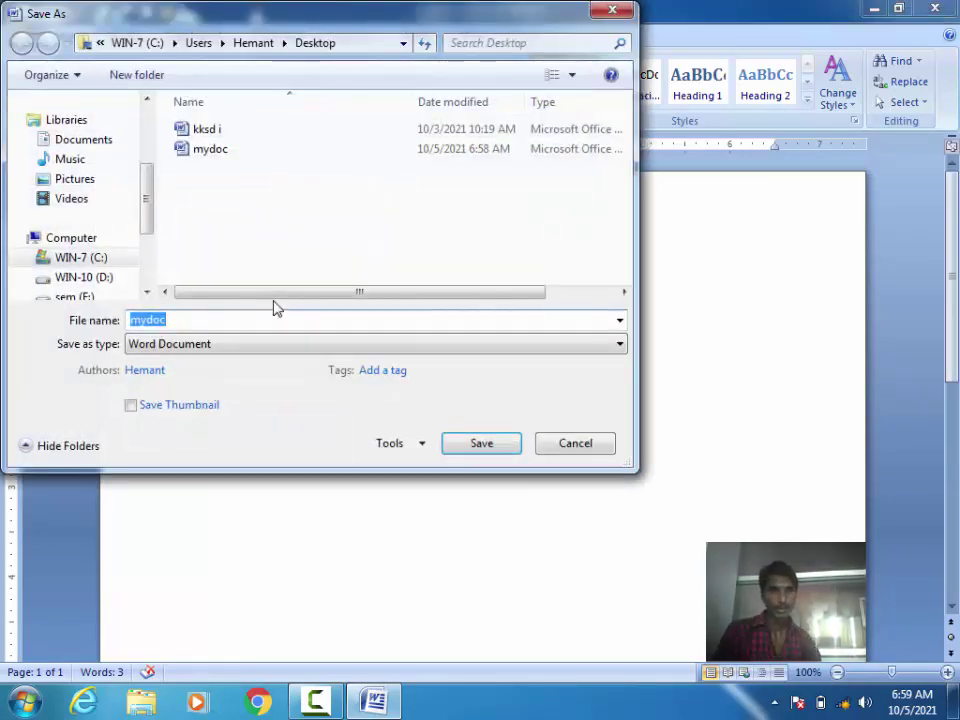
key(Right)
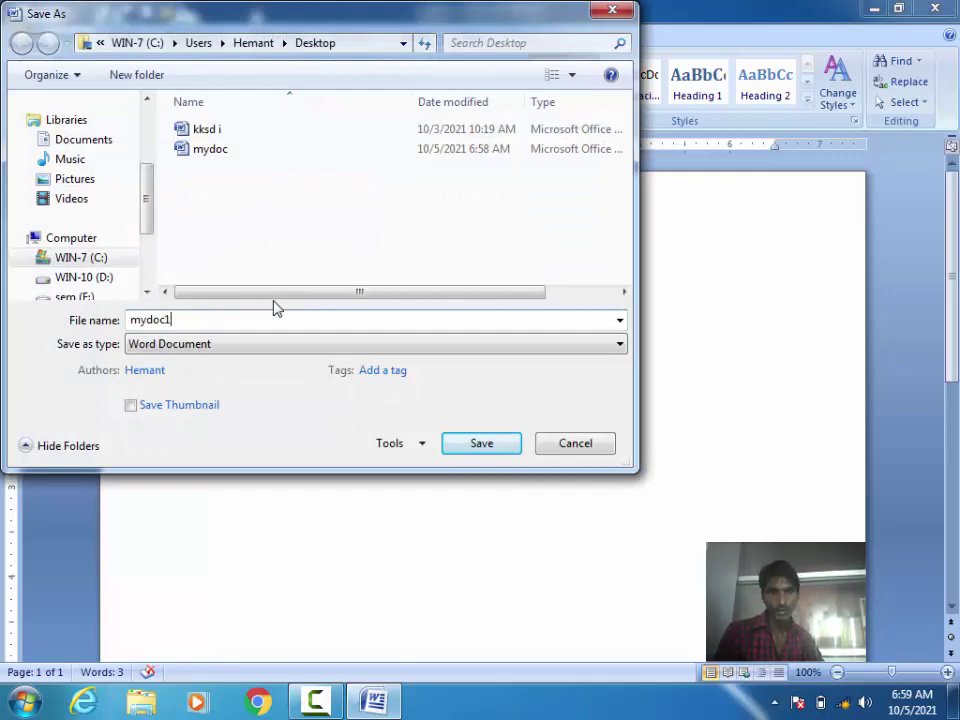
key(Return)
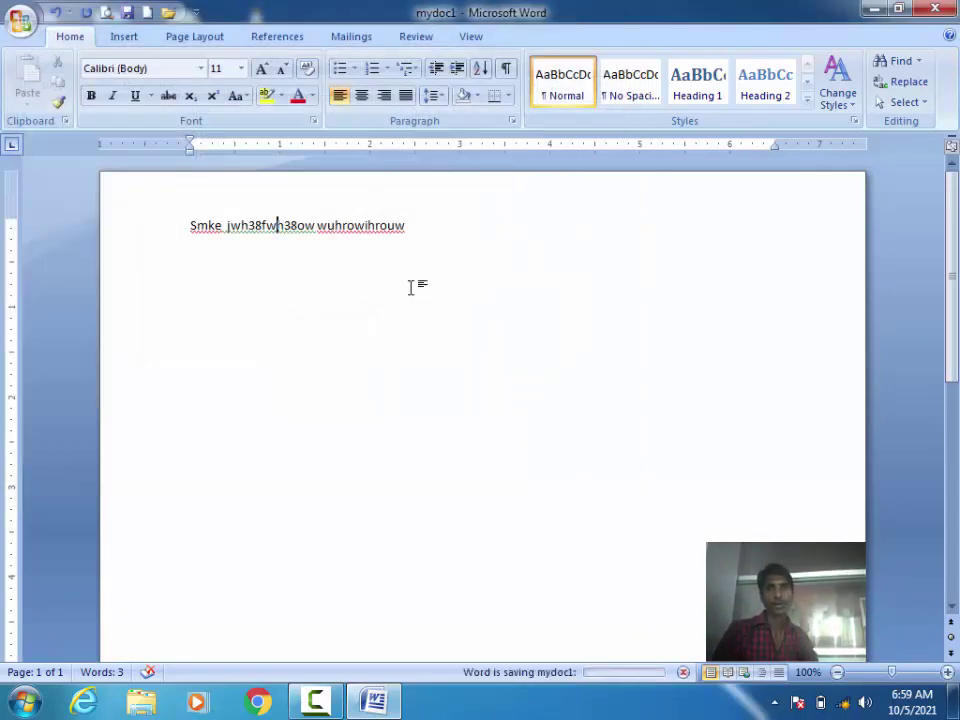
Step: Close Word, reopen mydoc1 from the desktop, and minimise Word
click(935, 9)
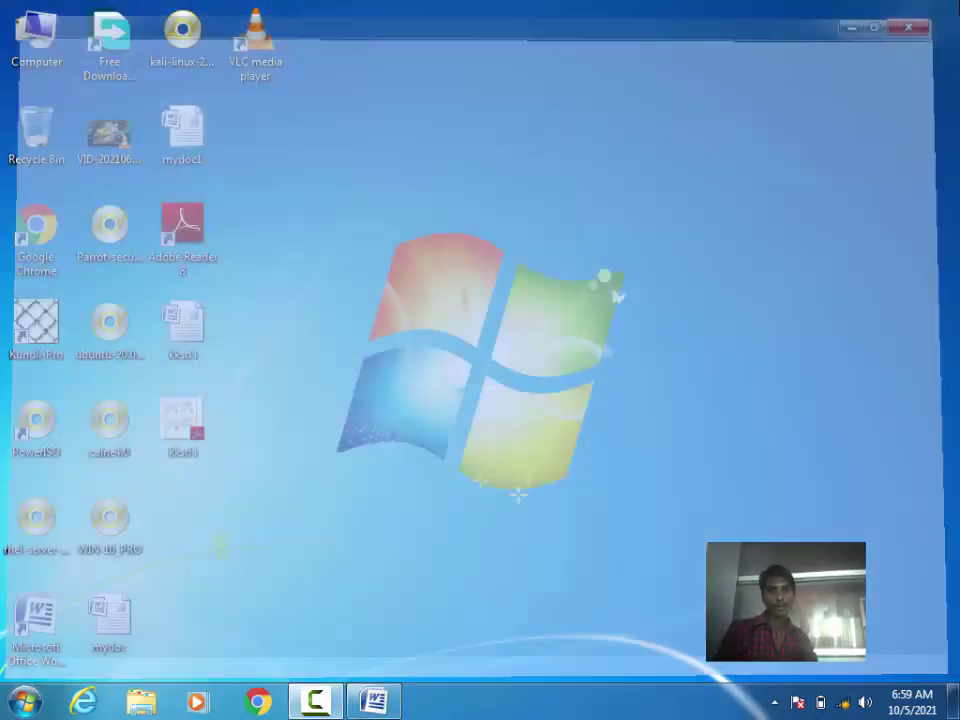
click(110, 618)
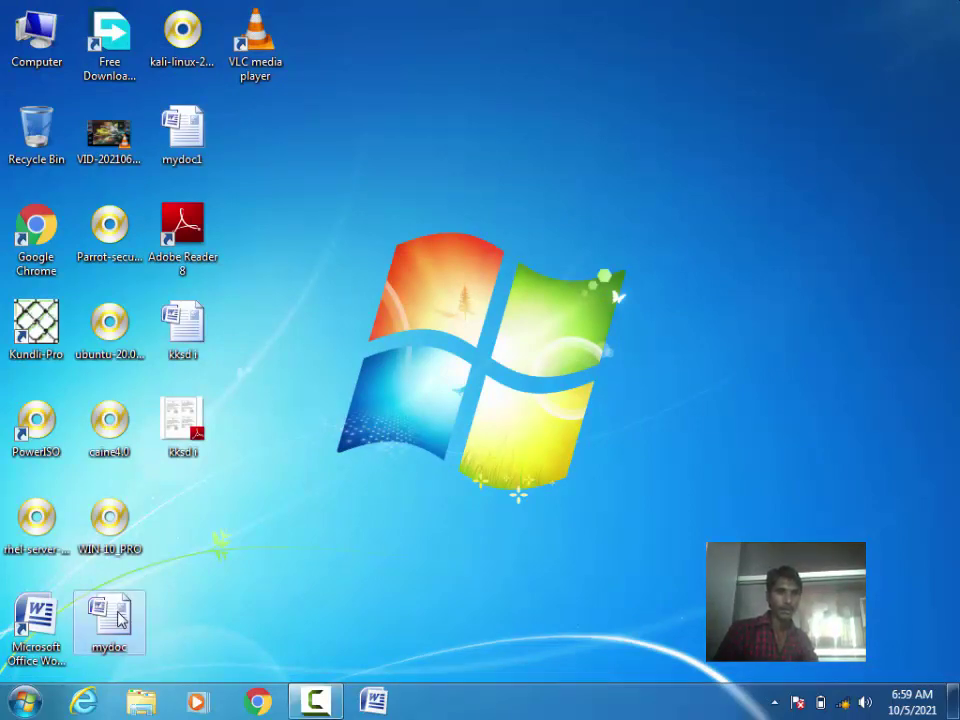
double_click(185, 155)
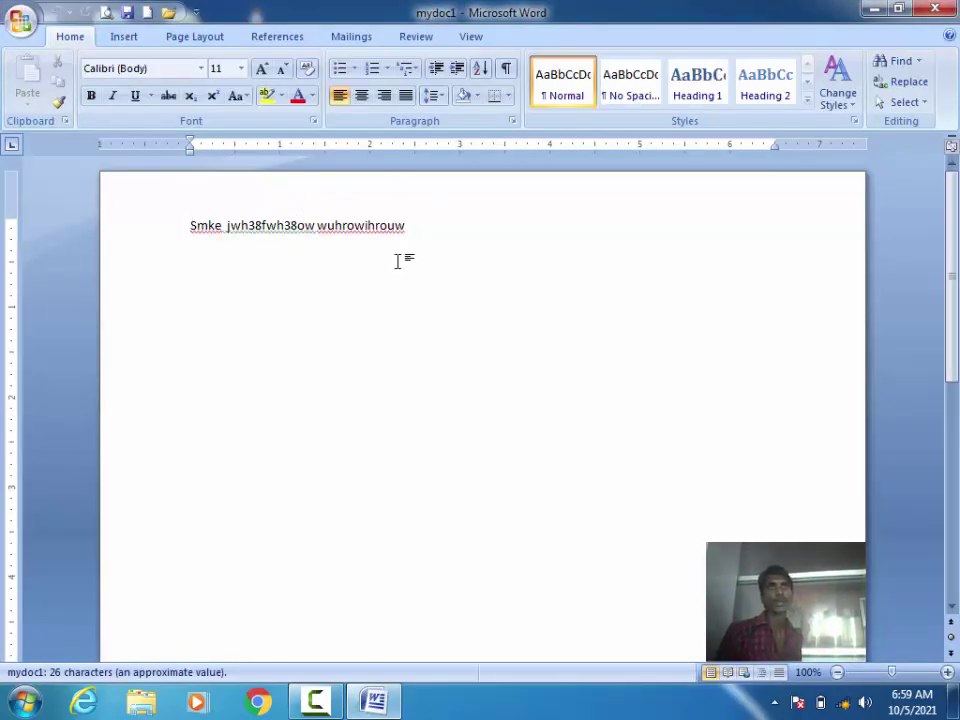
click(877, 8)
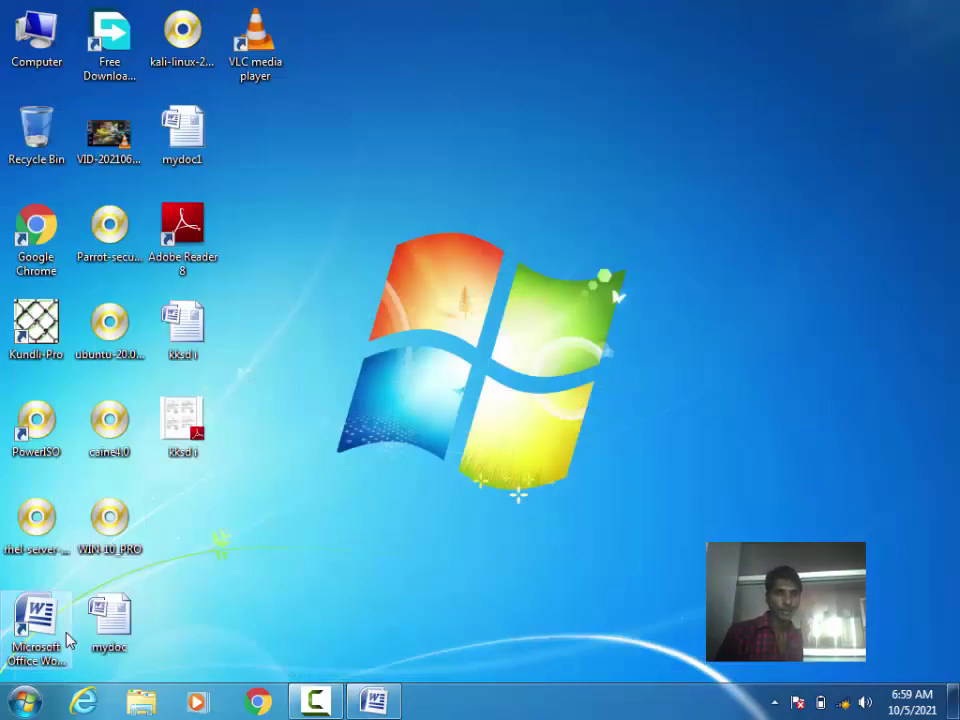
Step: Close the unresponsive Word window and delete mydoc1 from the Desktop
double_click(108, 620)
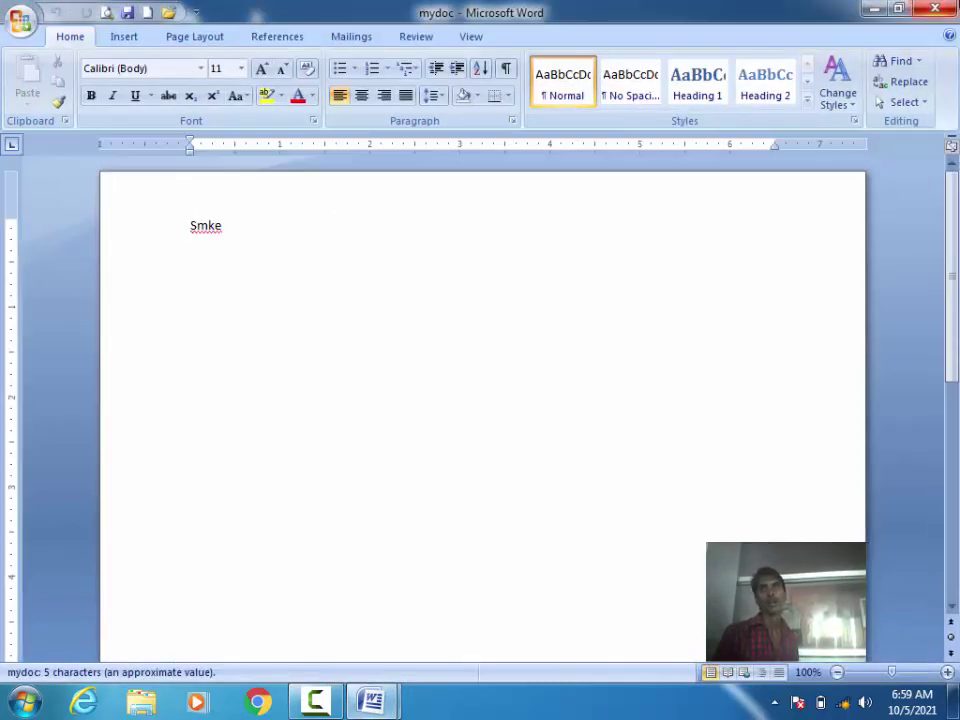
text(jwh38fwh38ow wuhrowihrouw)
click(930, 12)
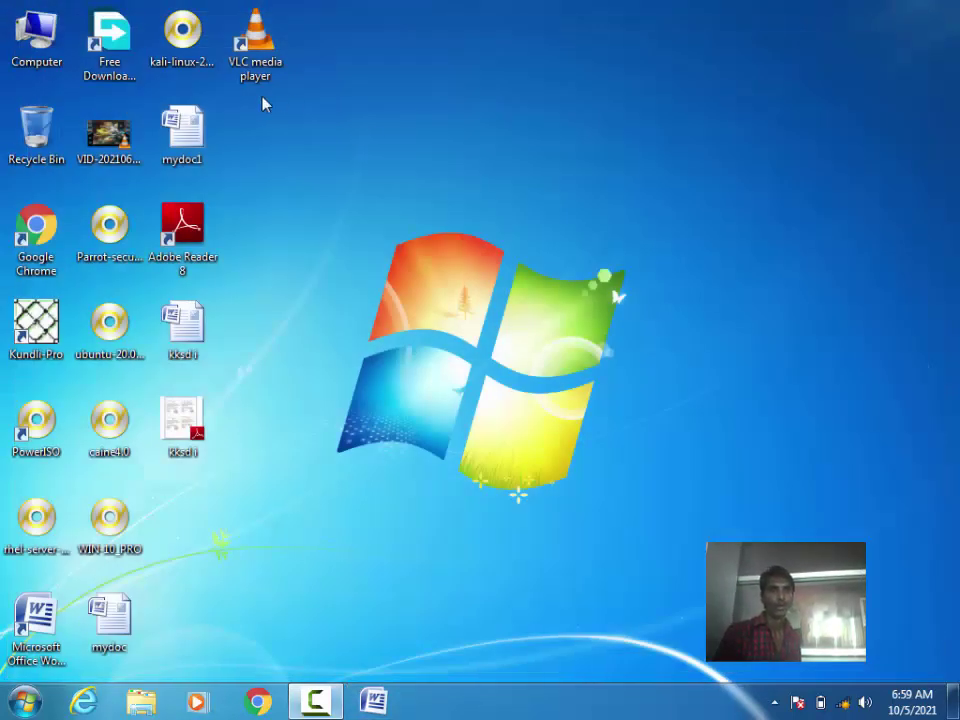
click(183, 140)
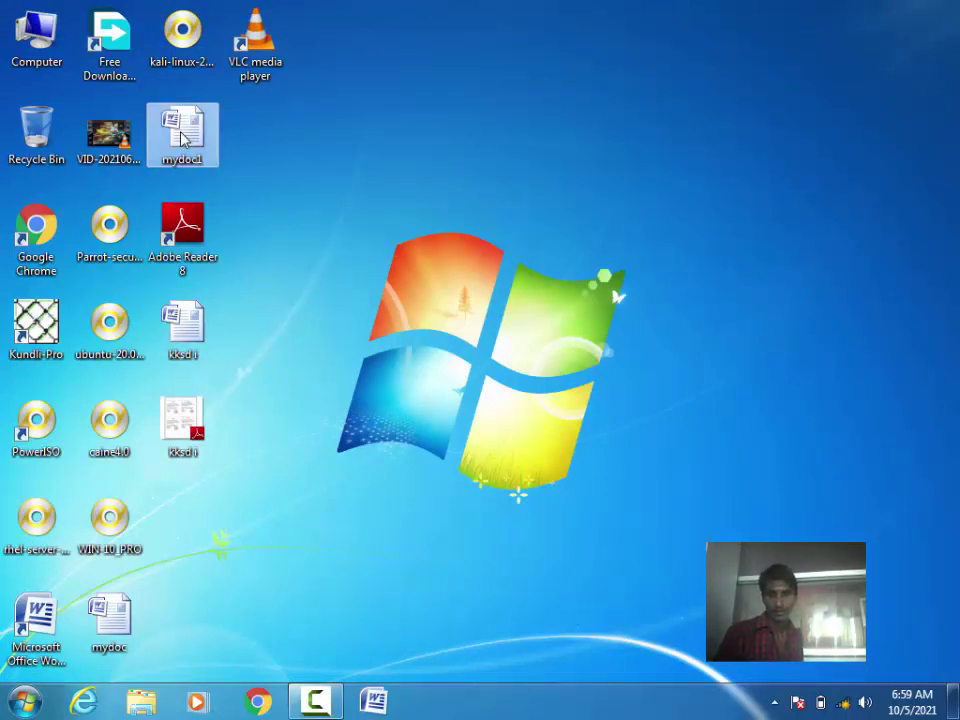
key(Delete)
key(Return)
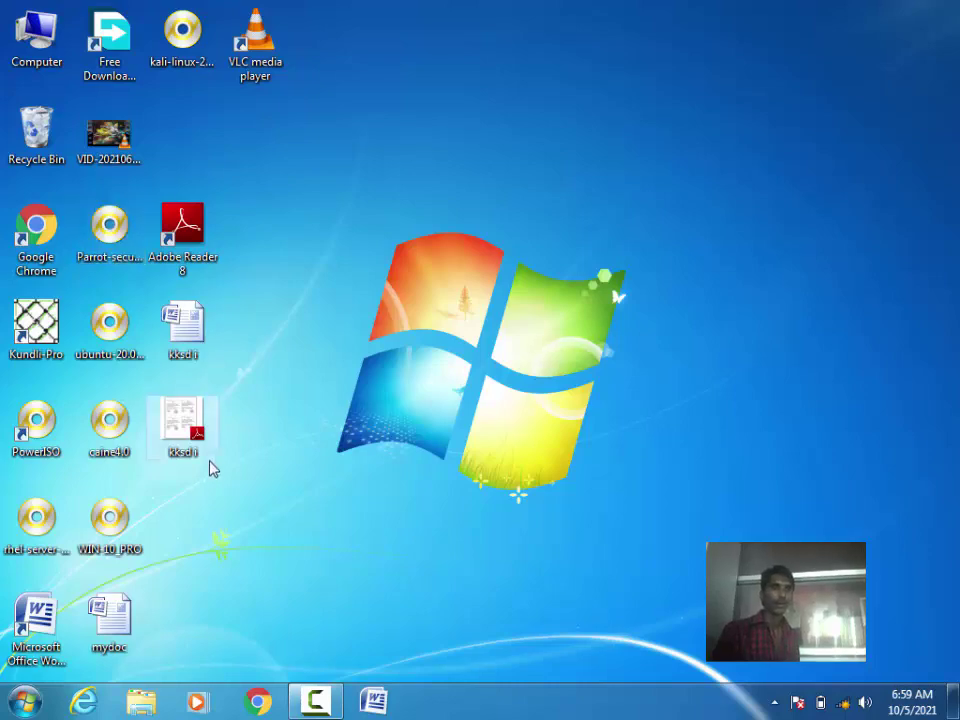
Step: Reopen mydoc, add 'kjgujgu' after Smke, save it and close Word
double_click(110, 617)
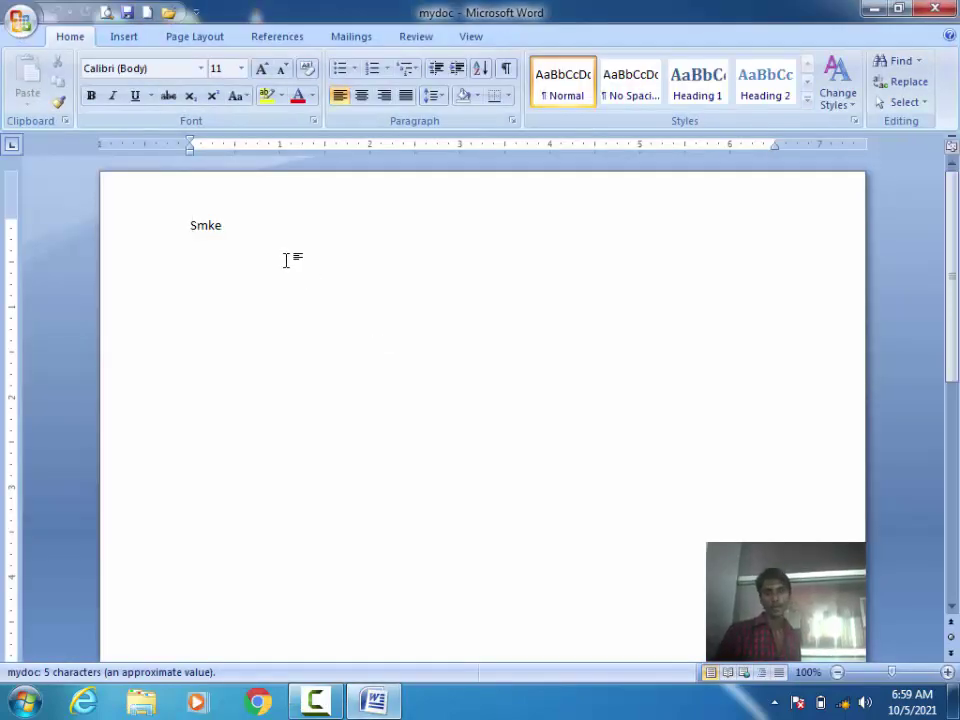
text(kjgujgu)
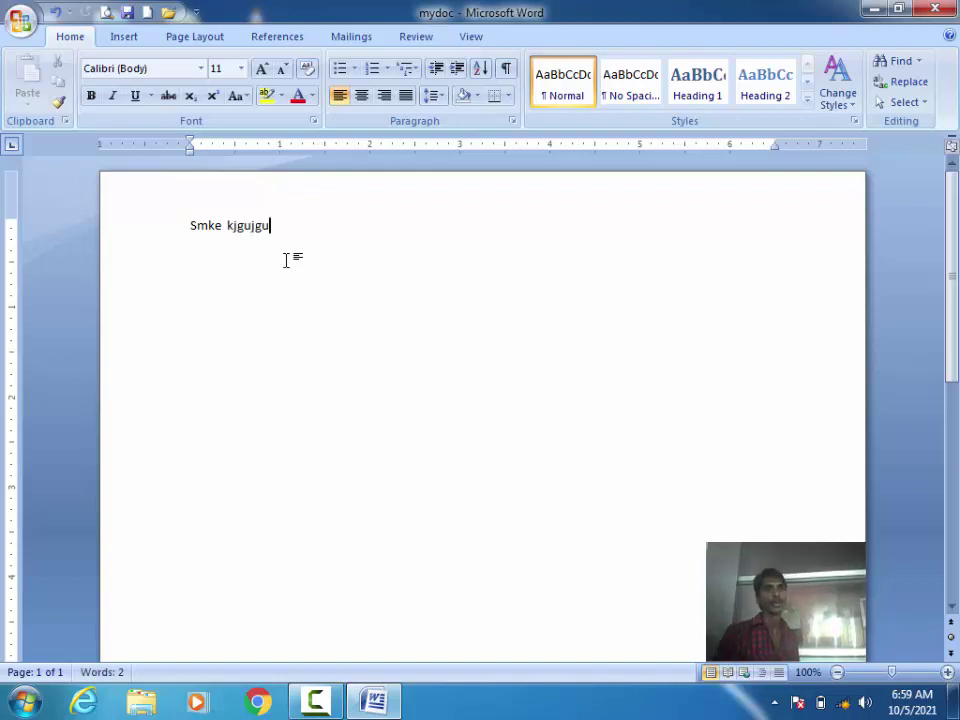
click(20, 20)
mouse_move(57, 206)
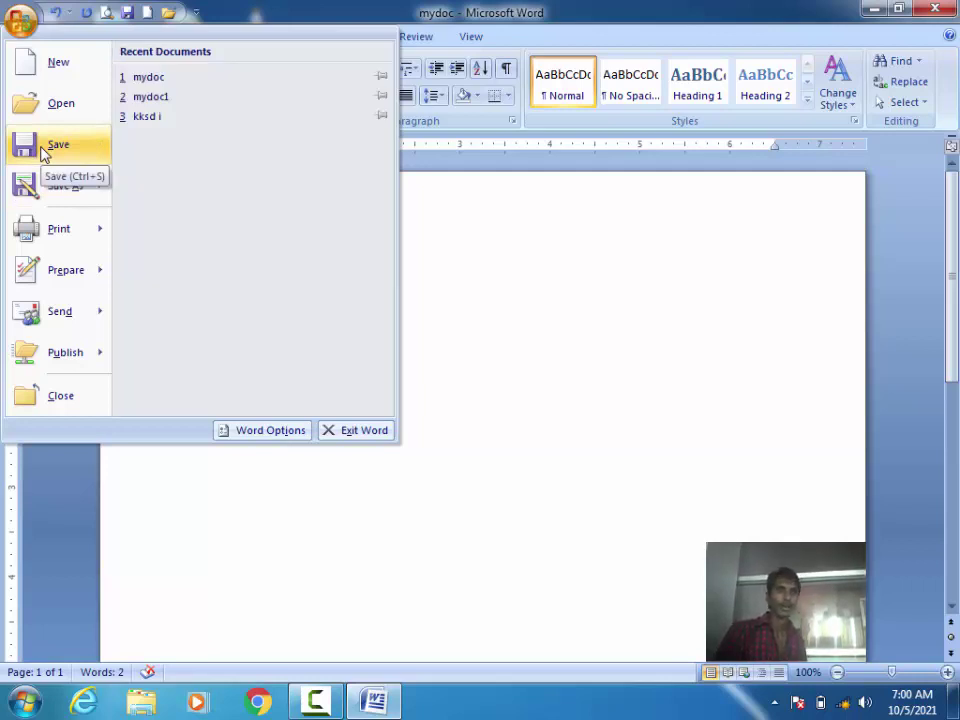
click(42, 150)
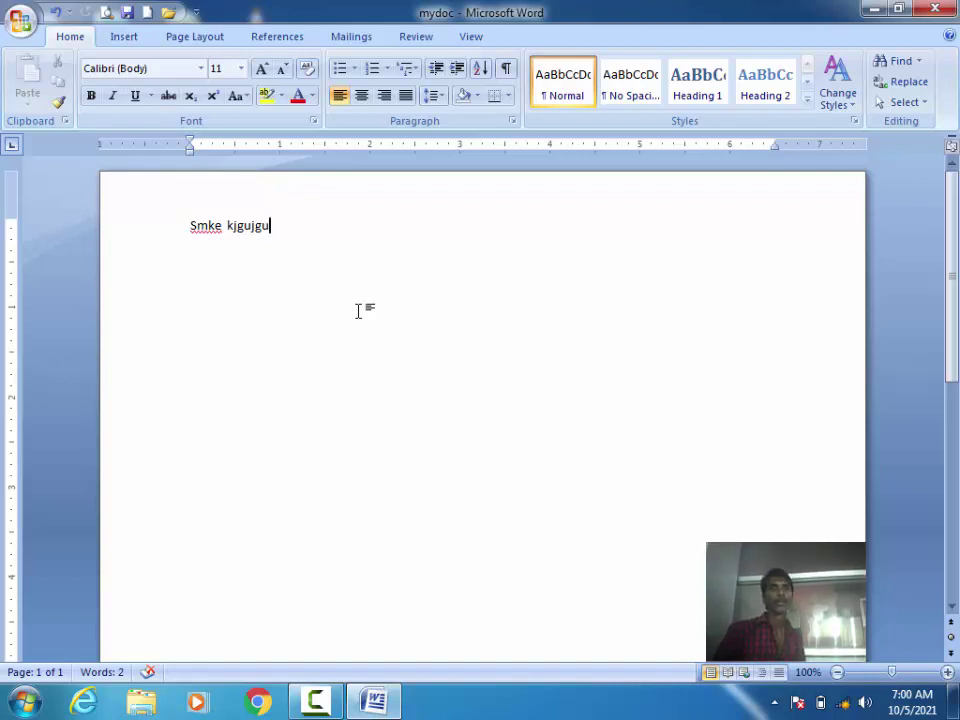
click(934, 8)
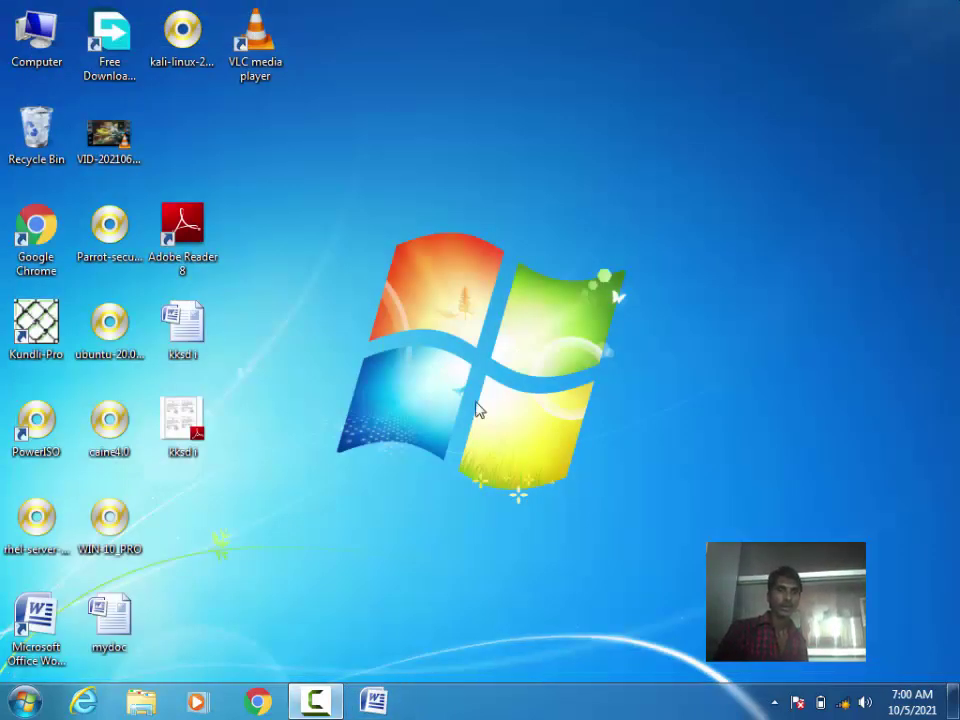
Step: Reopen mydoc to check that it holds 'Smke kjgujgu'
double_click(114, 640)
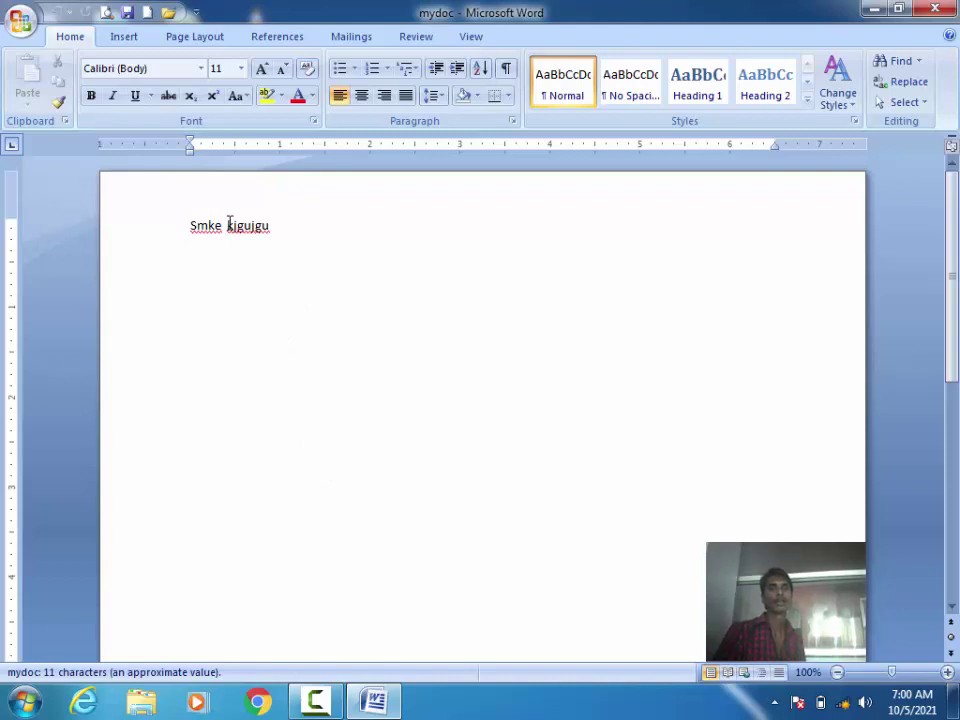
double_click(229, 224)
click(311, 303)
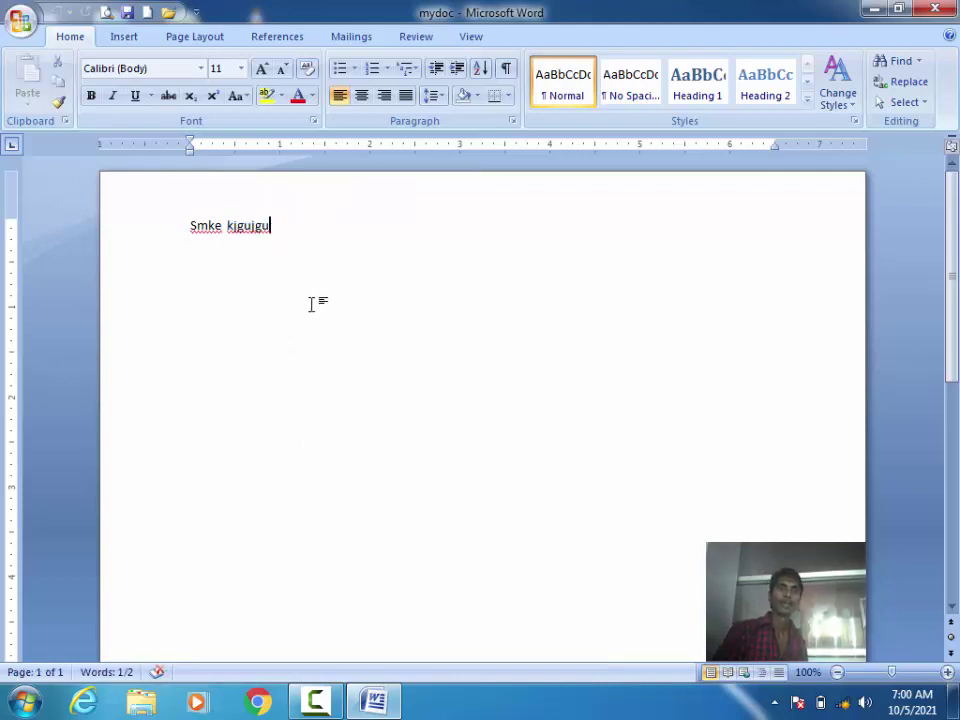
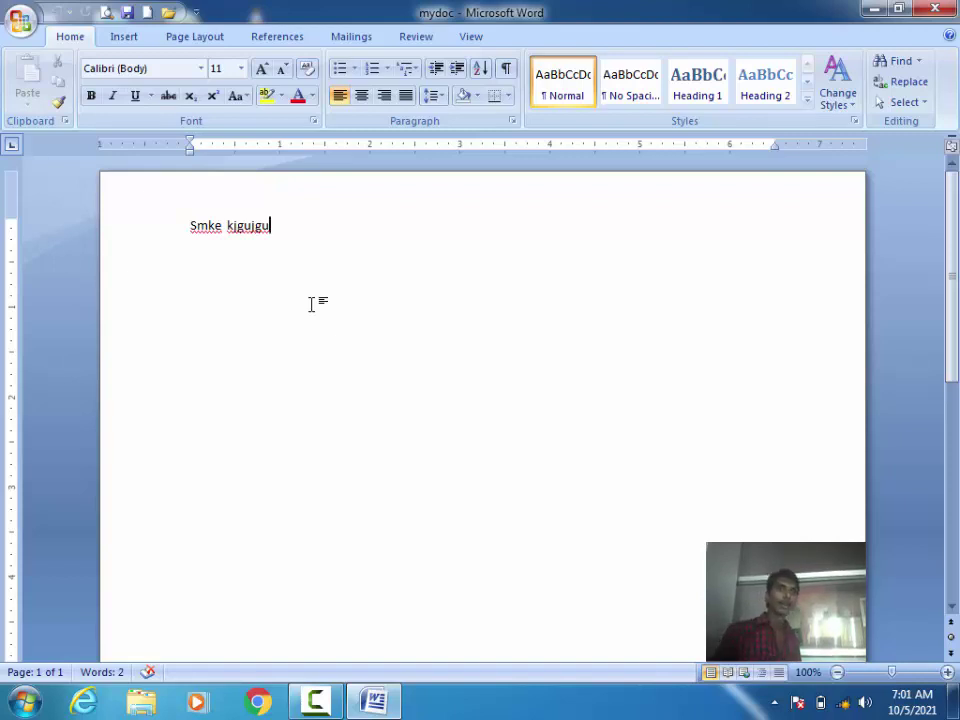
Step: Close mydoc without saving and reopen it from the desktop
click(5, 8)
mouse_move(58, 189)
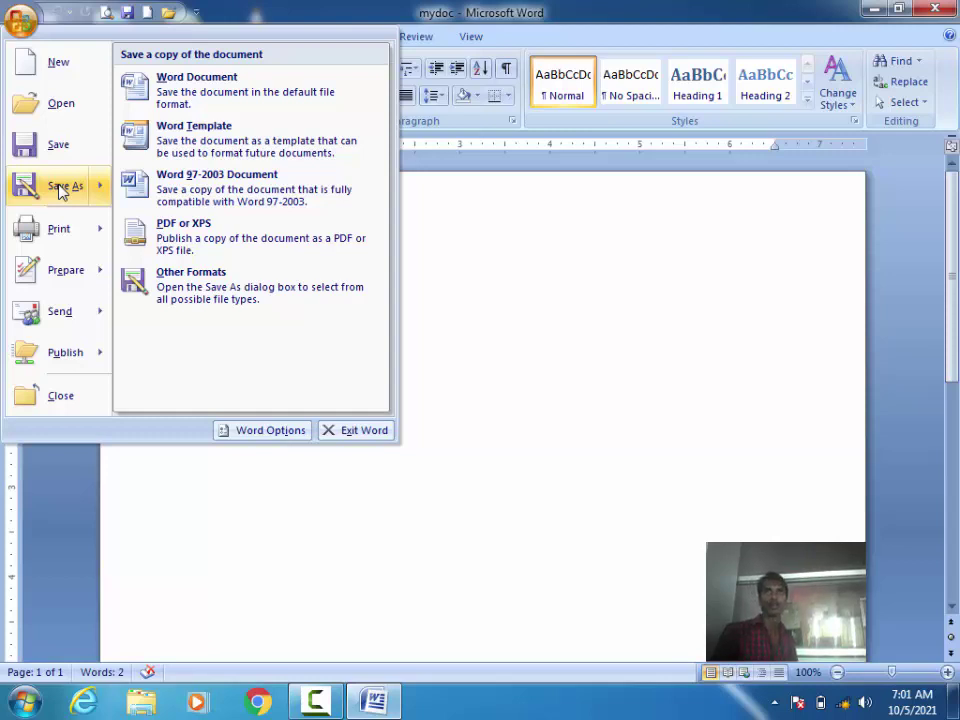
click(540, 315)
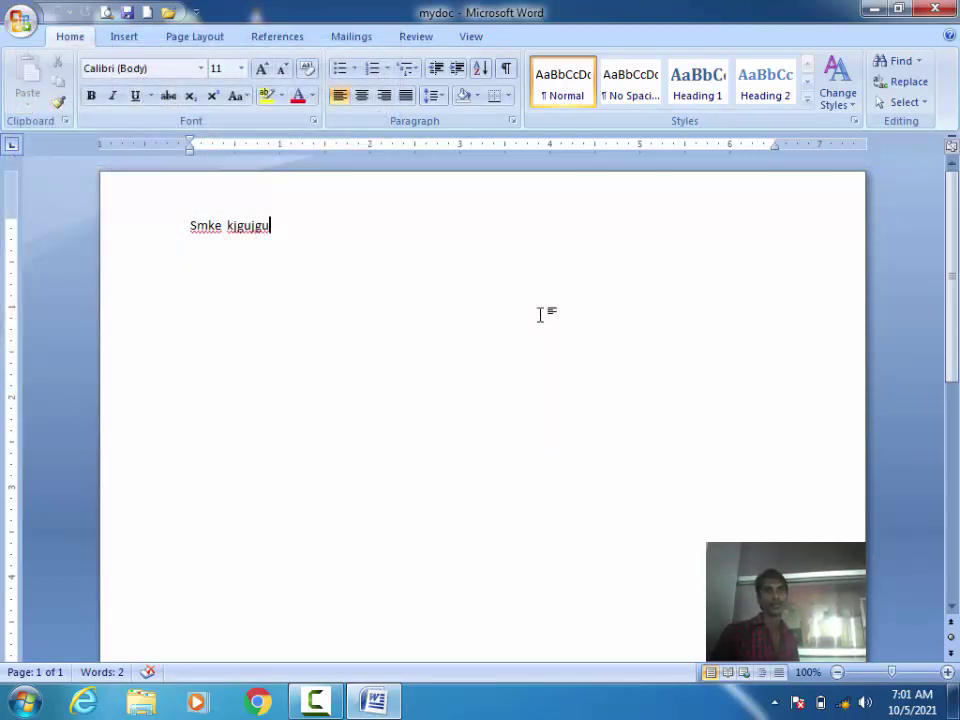
click(935, 8)
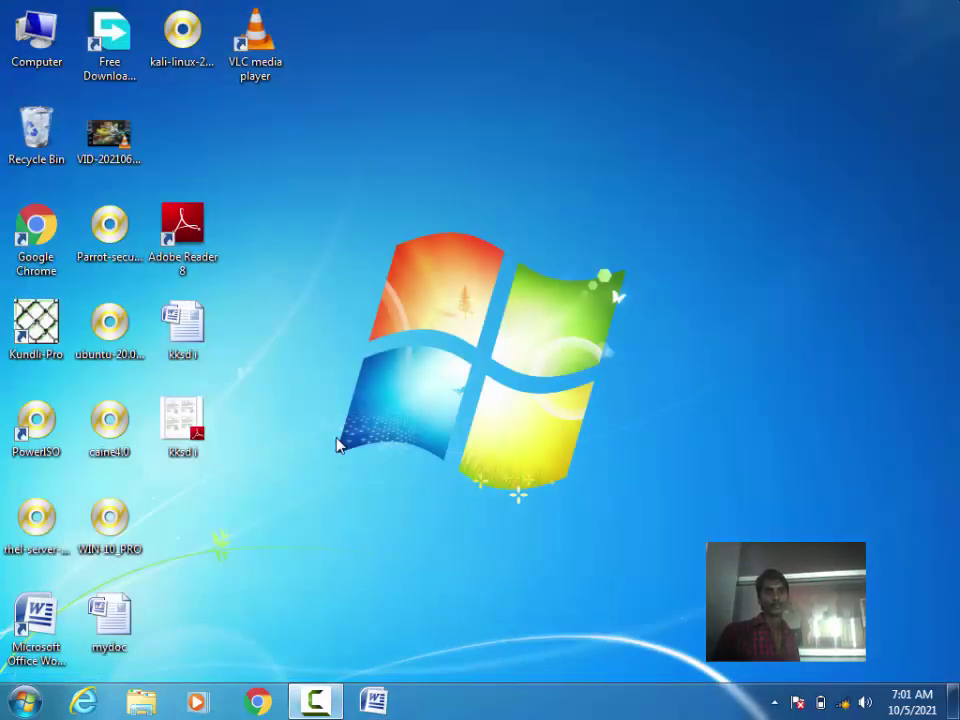
double_click(106, 638)
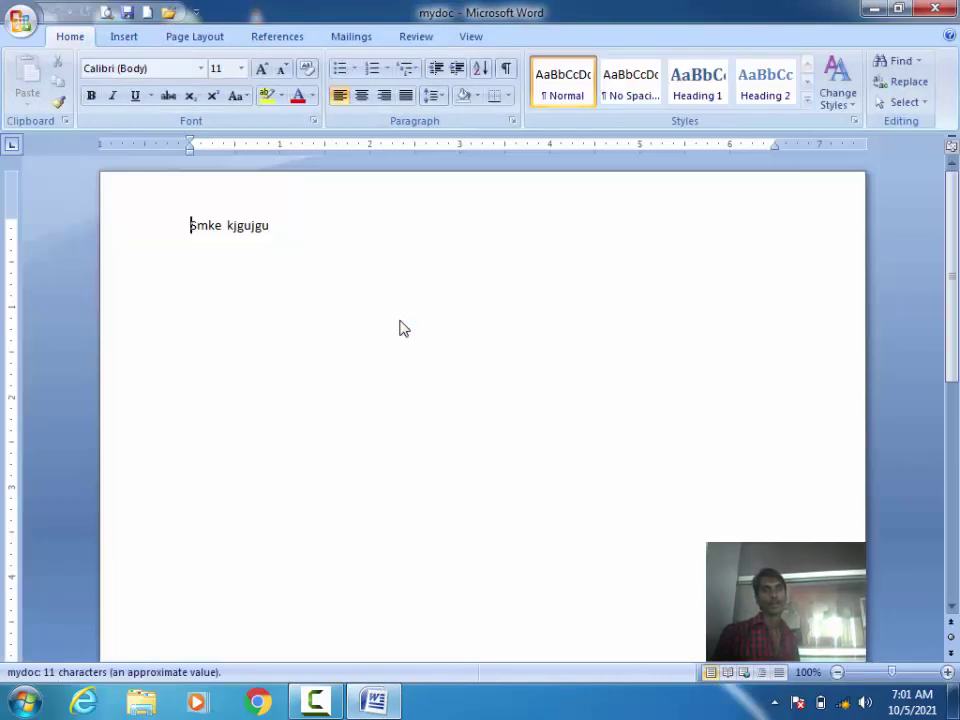
Step: Extend the first line with 'wengutwebgwuebguwgwgewg' and add lines 'gwegkiwengikwengiewg' and 'kjbwegkugwe'
click(337, 230)
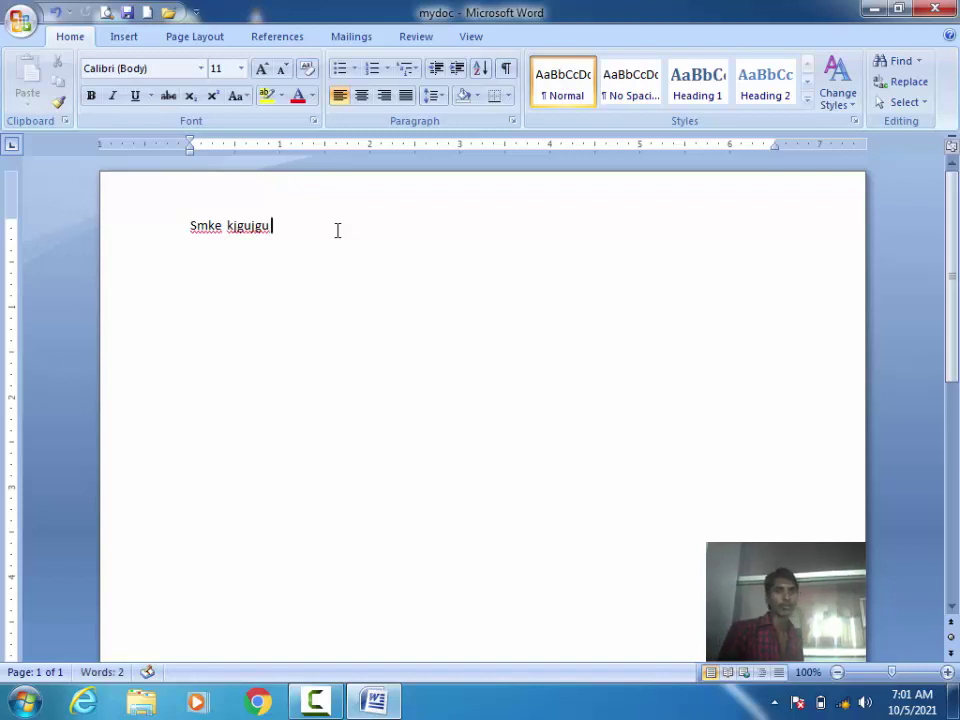
drag(188, 225, 322, 226)
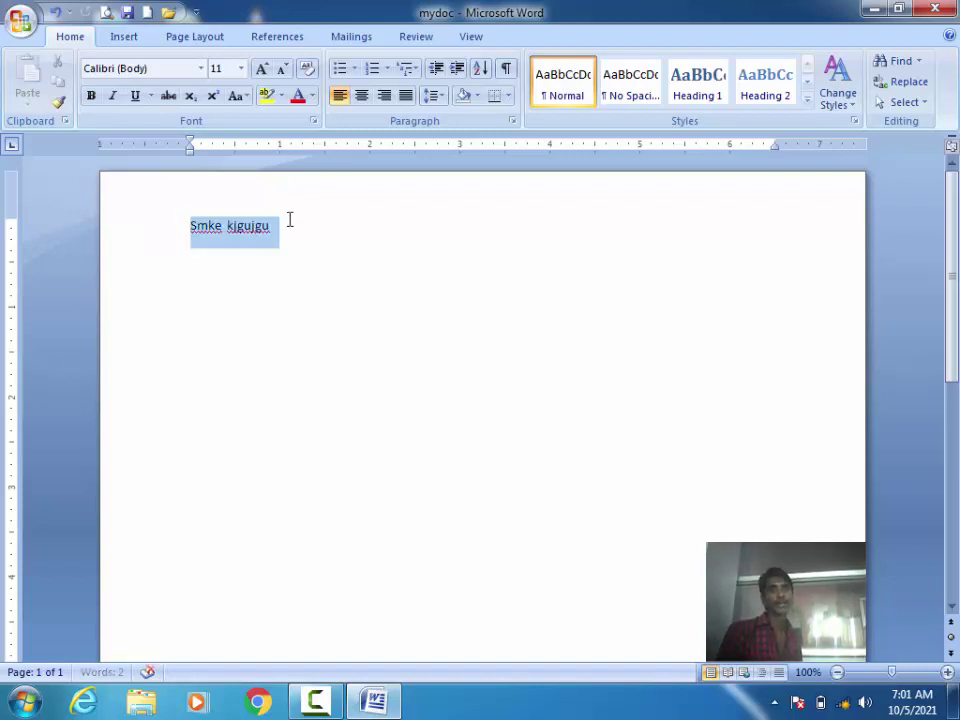
click(322, 226)
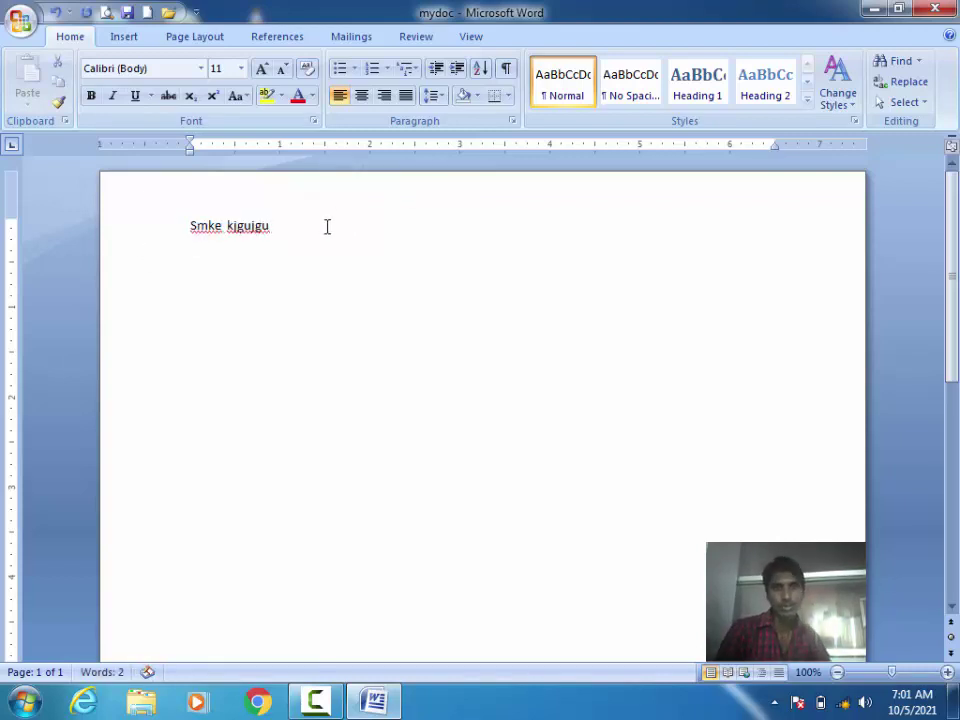
text(wengutwebgwuebguwgwgewg)
key(Return)
text(gwegkiwen)
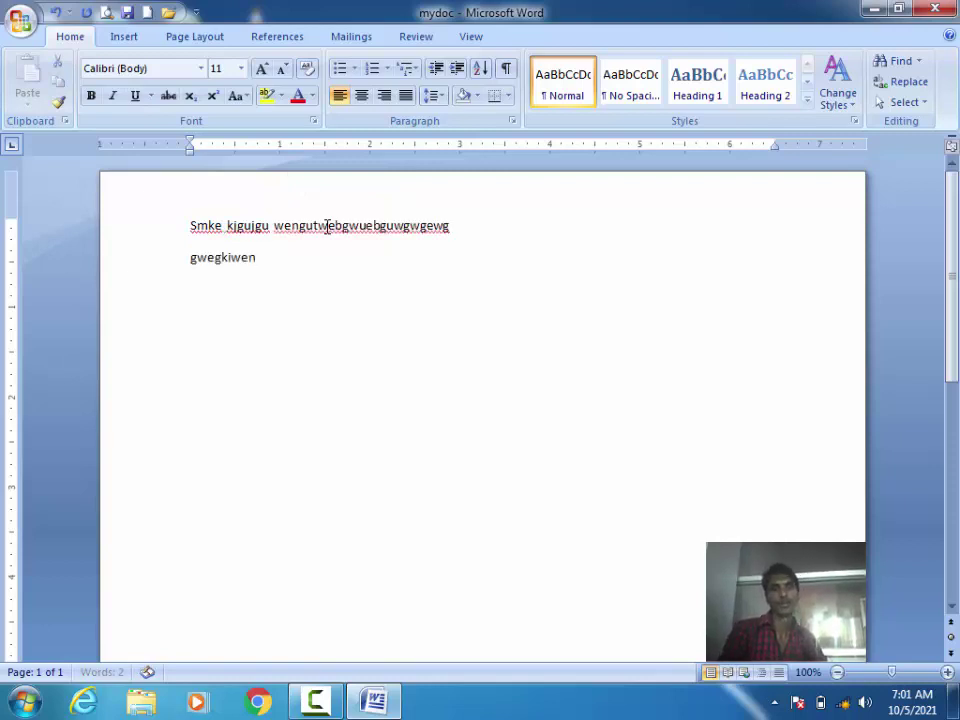
text(gikwengiewg)
key(Return)
text(kjbwegkugwe)
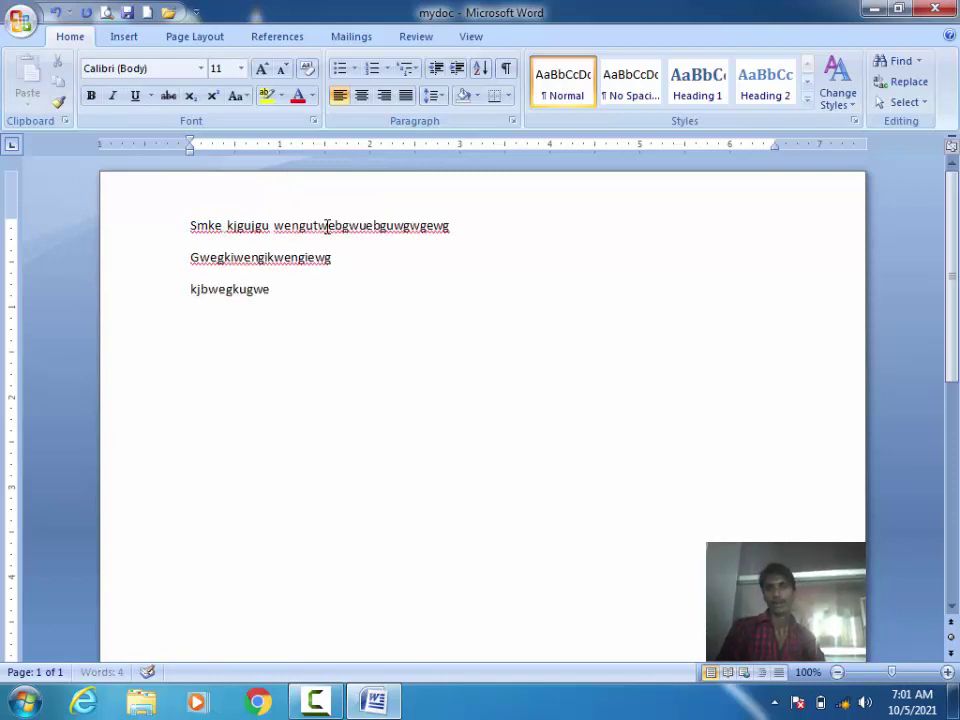
key(Return)
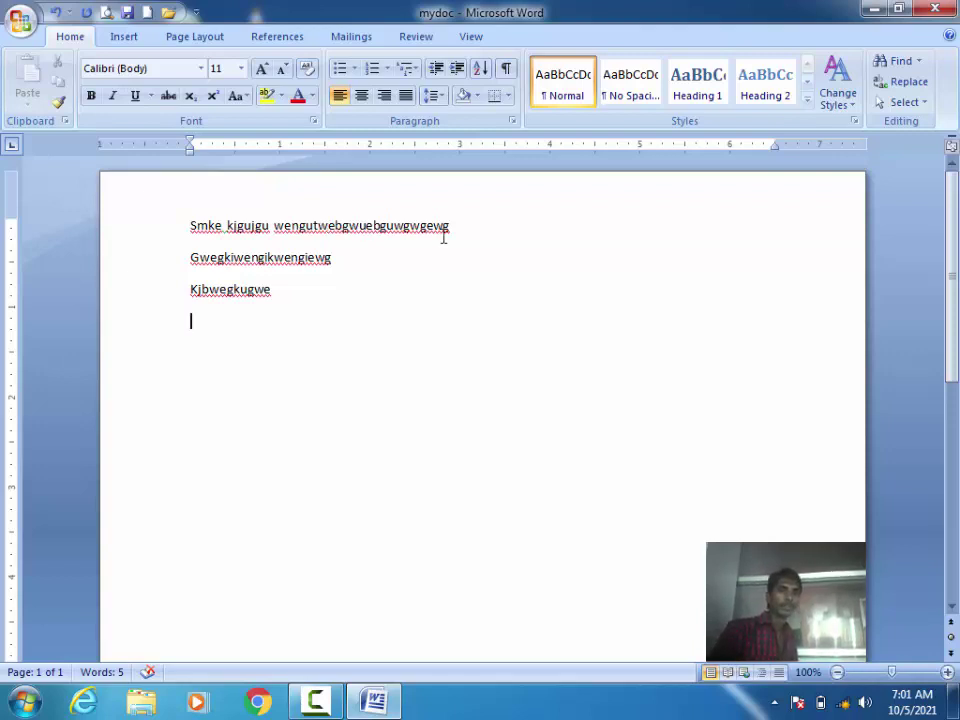
triple_click(163, 229)
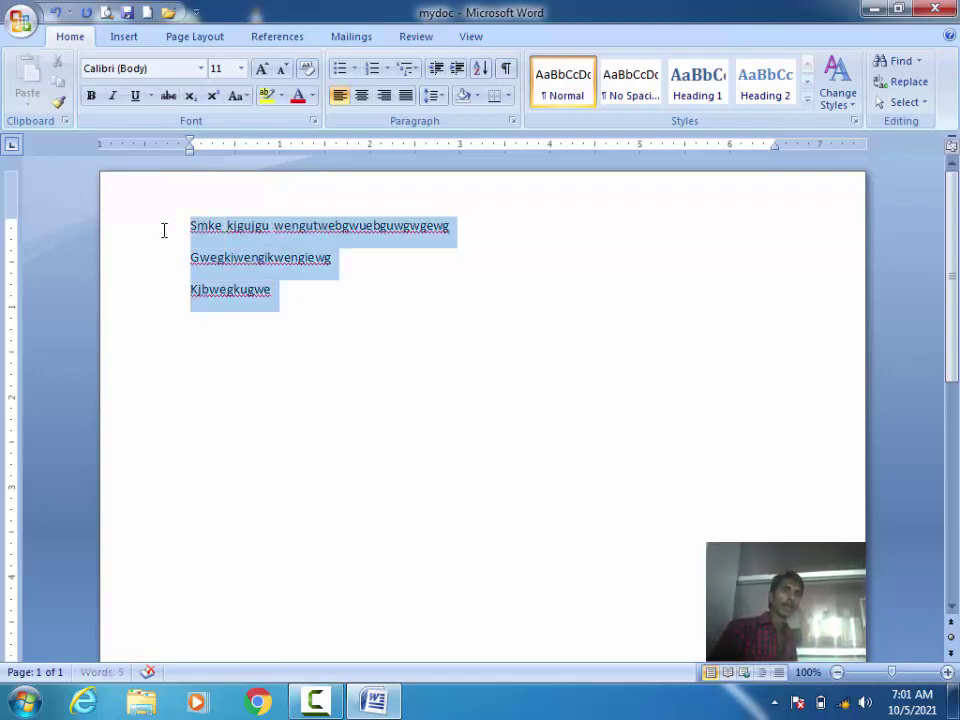
click(261, 328)
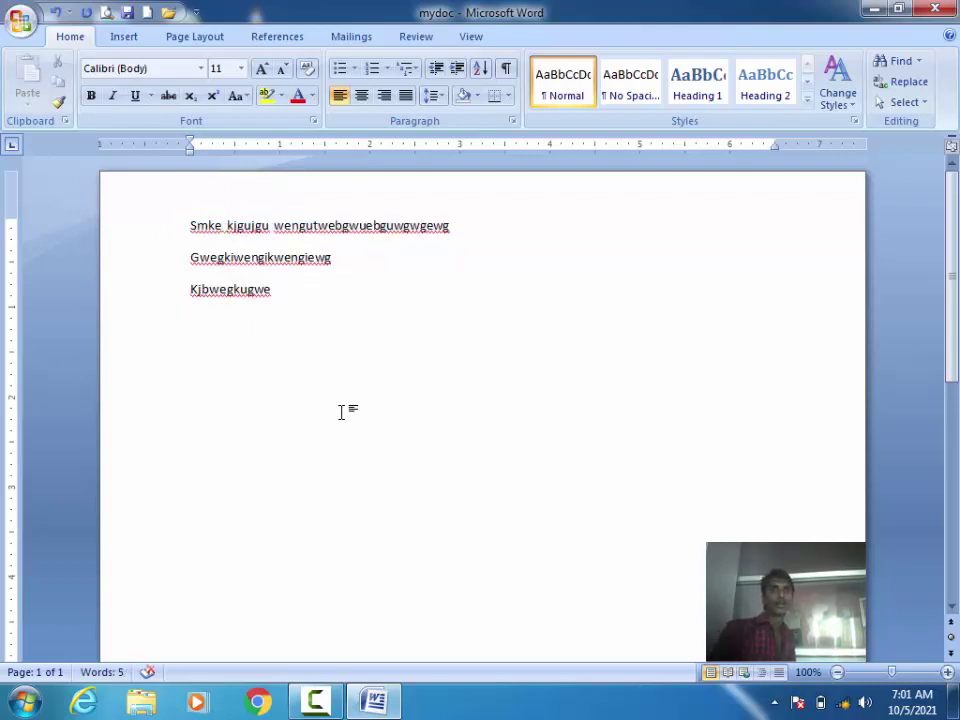
Step: Save a copy of the three-line document on the Desktop under the name 'semant'
click(20, 20)
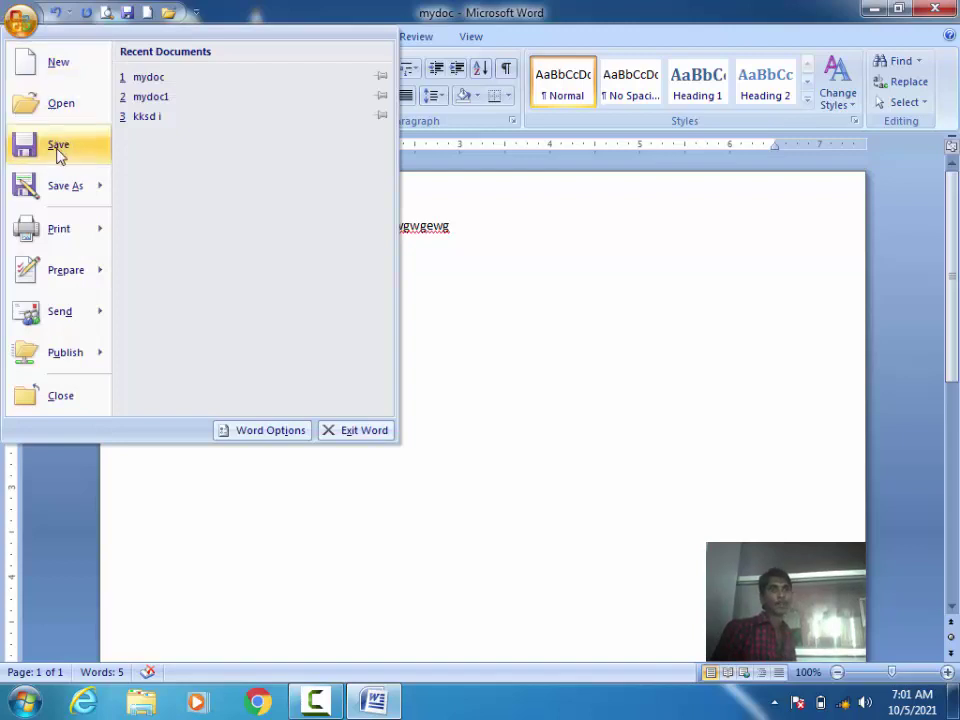
mouse_move(18, 203)
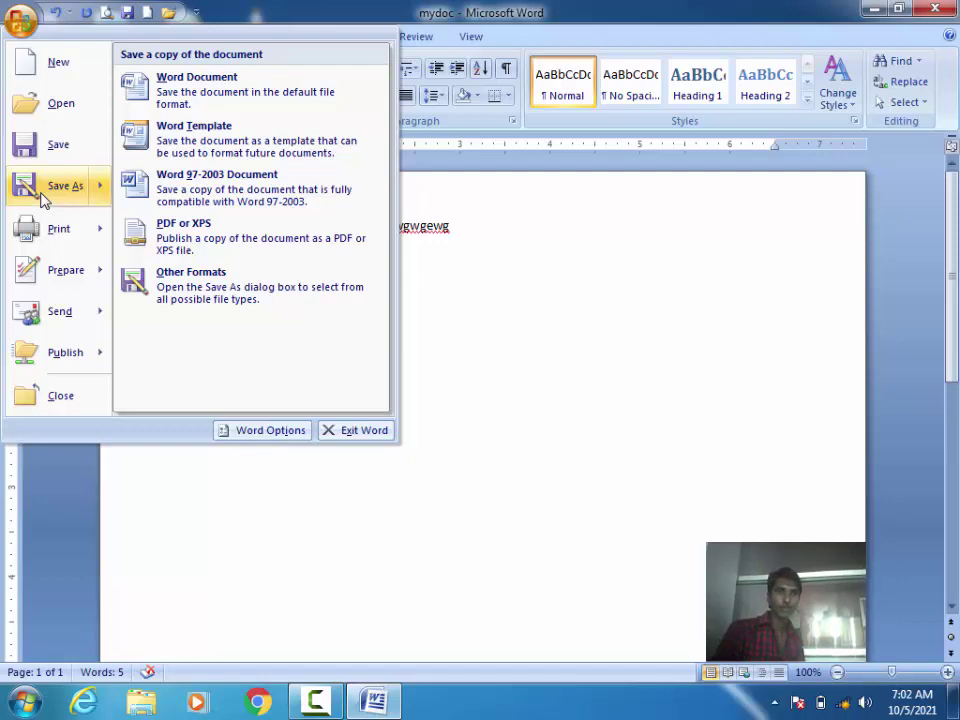
click(41, 196)
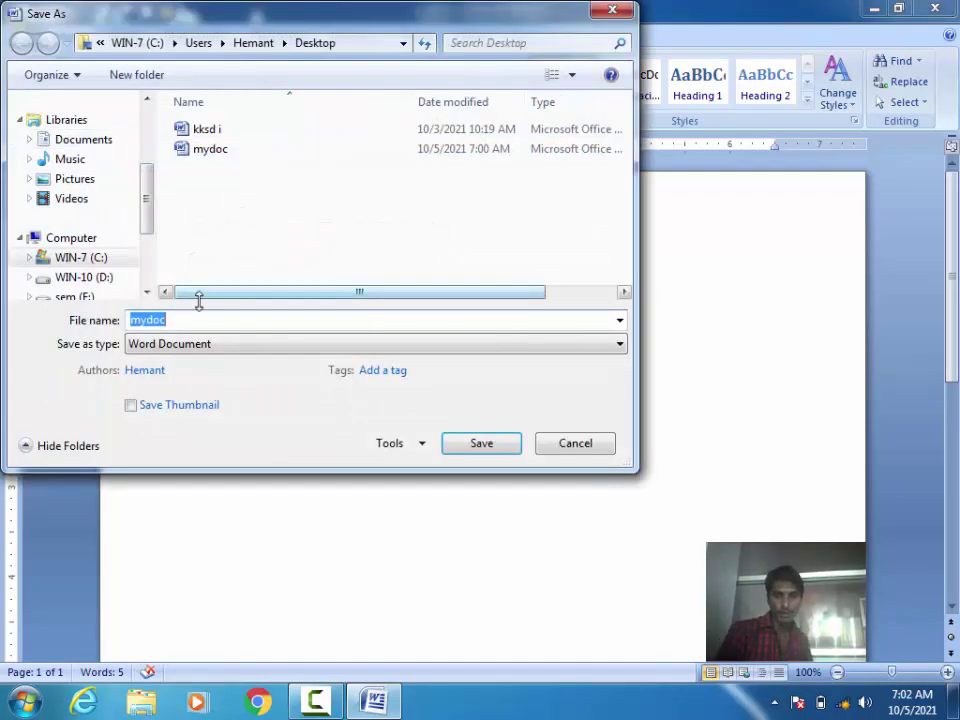
key(BackSpace)
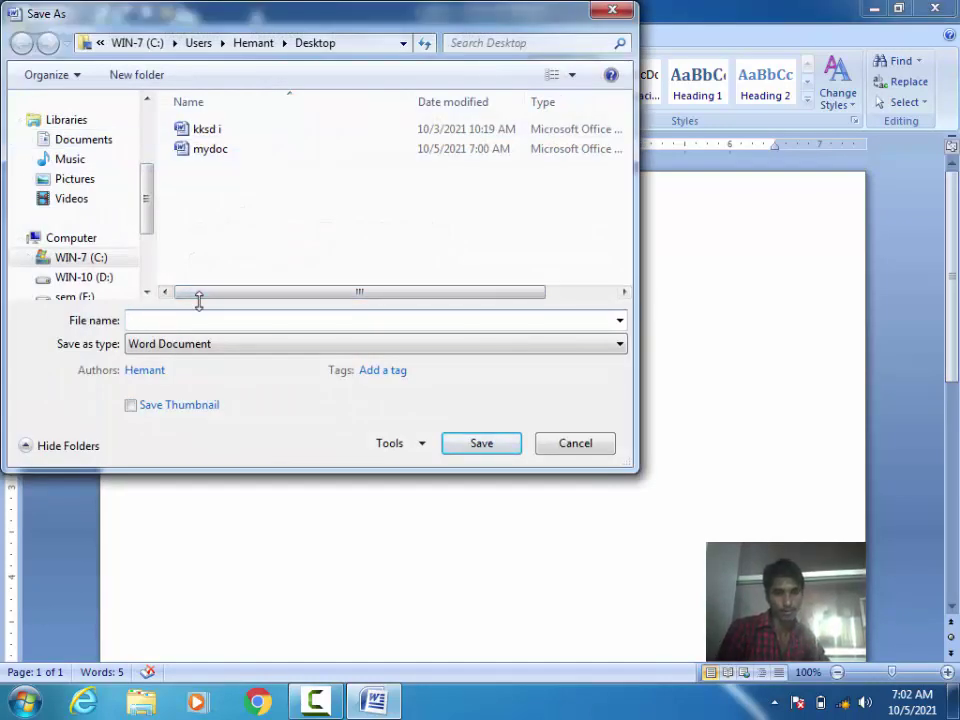
text(semant)
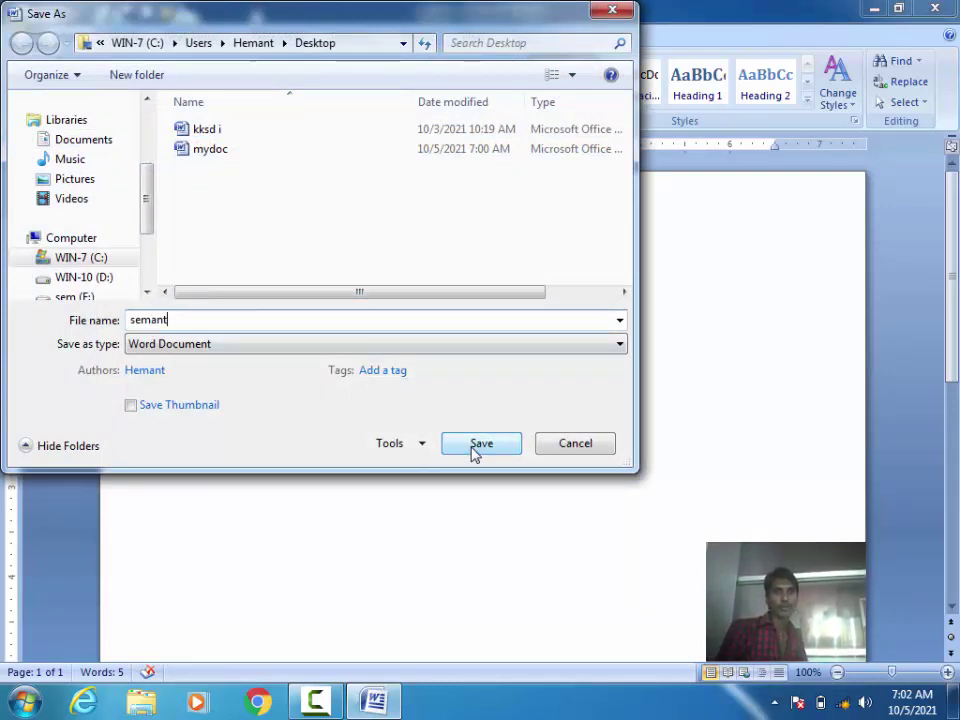
click(475, 452)
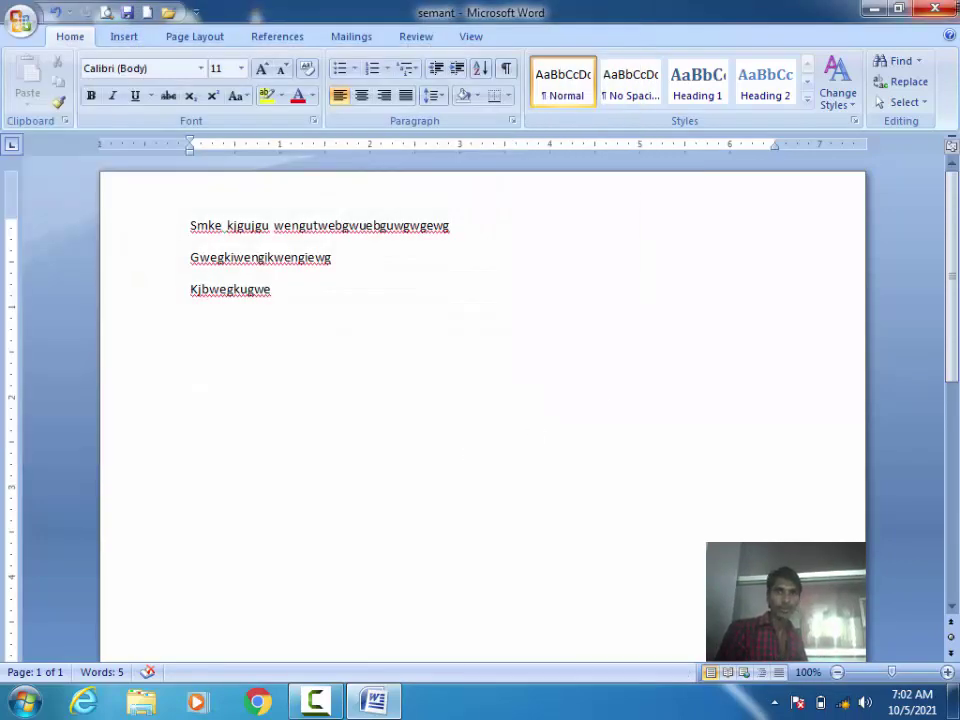
Step: Close the semant window and reopen the semant document from the desktop
click(935, 8)
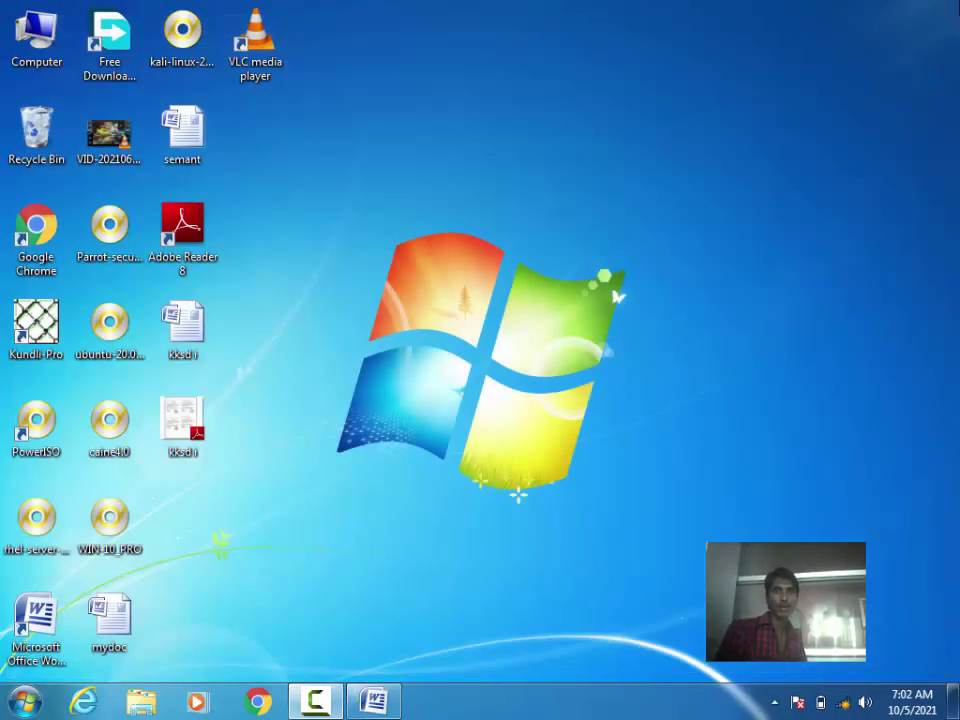
double_click(138, 613)
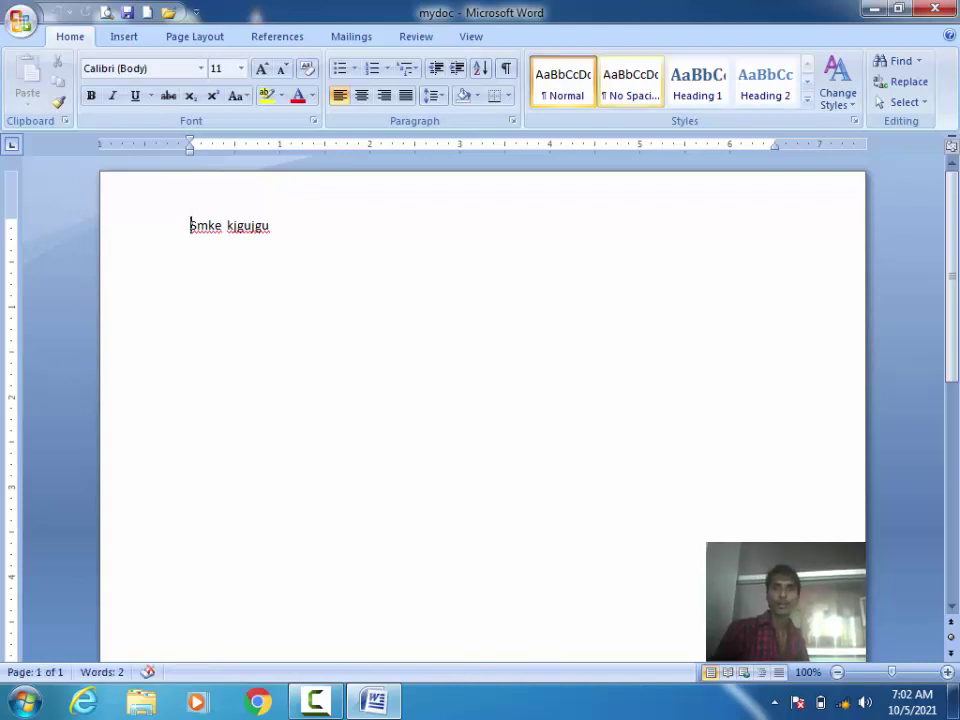
key(super+d)
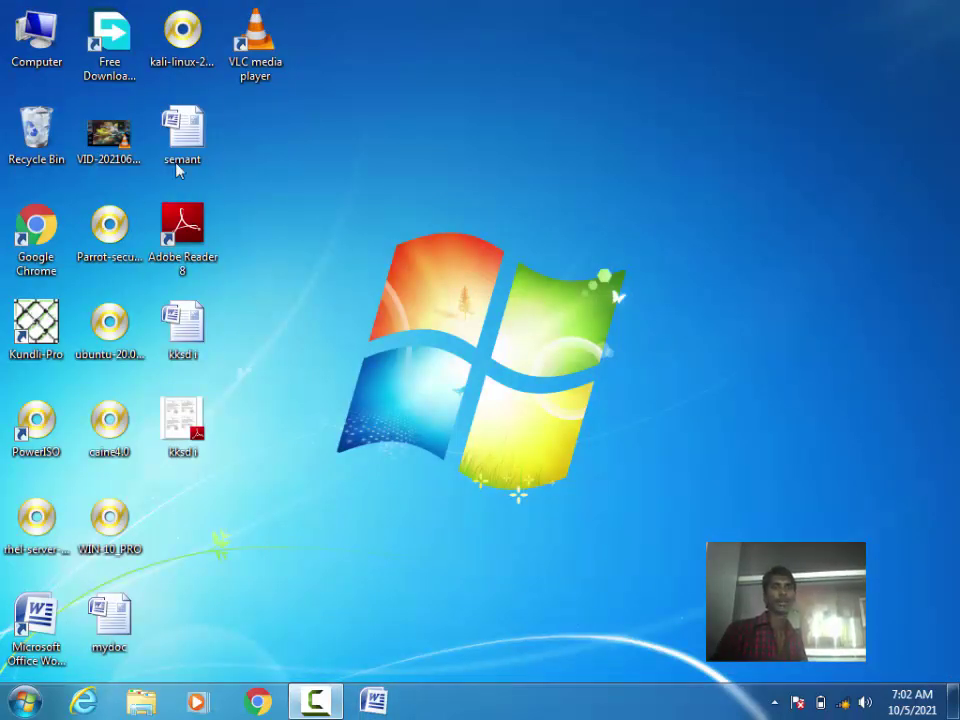
click(190, 133)
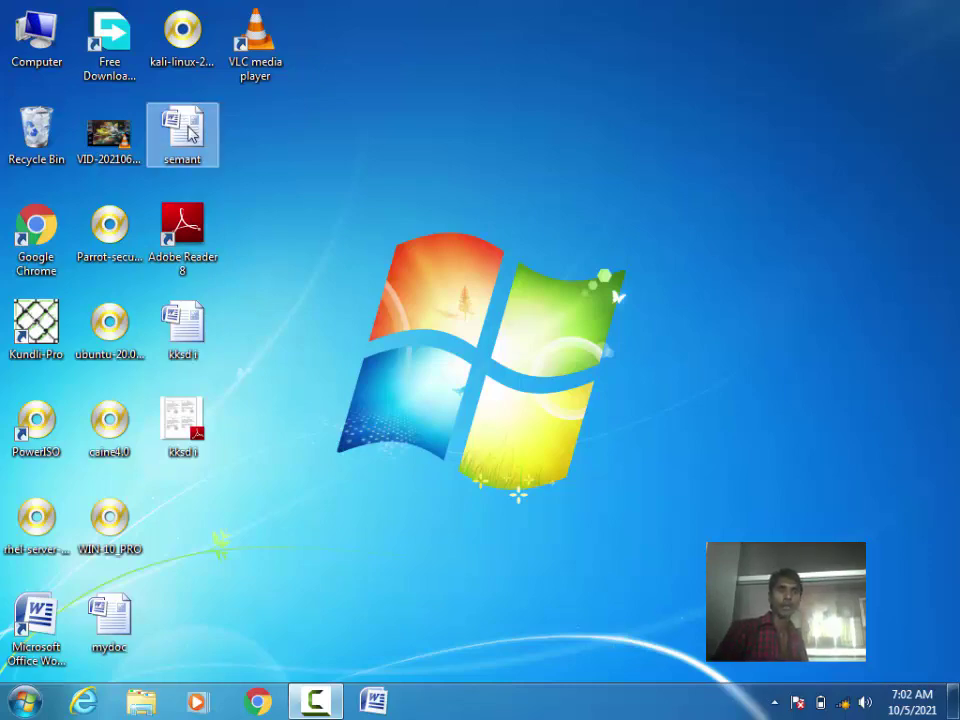
double_click(190, 133)
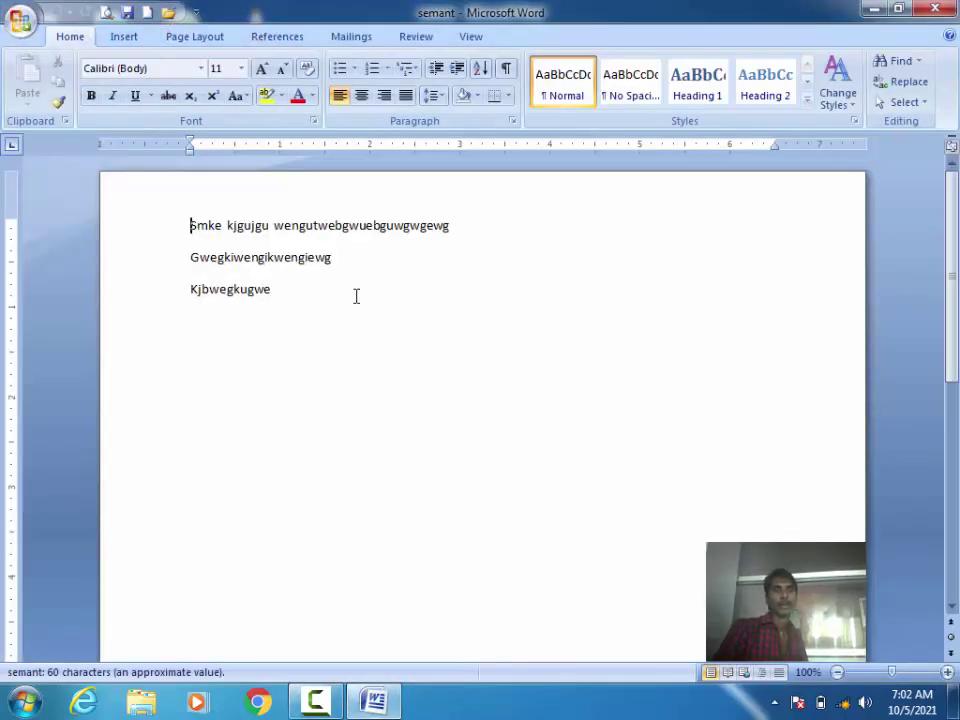
Step: Add a fourth line 'utfcutfcuy' on the empty line below the existing text
drag(287, 289, 192, 220)
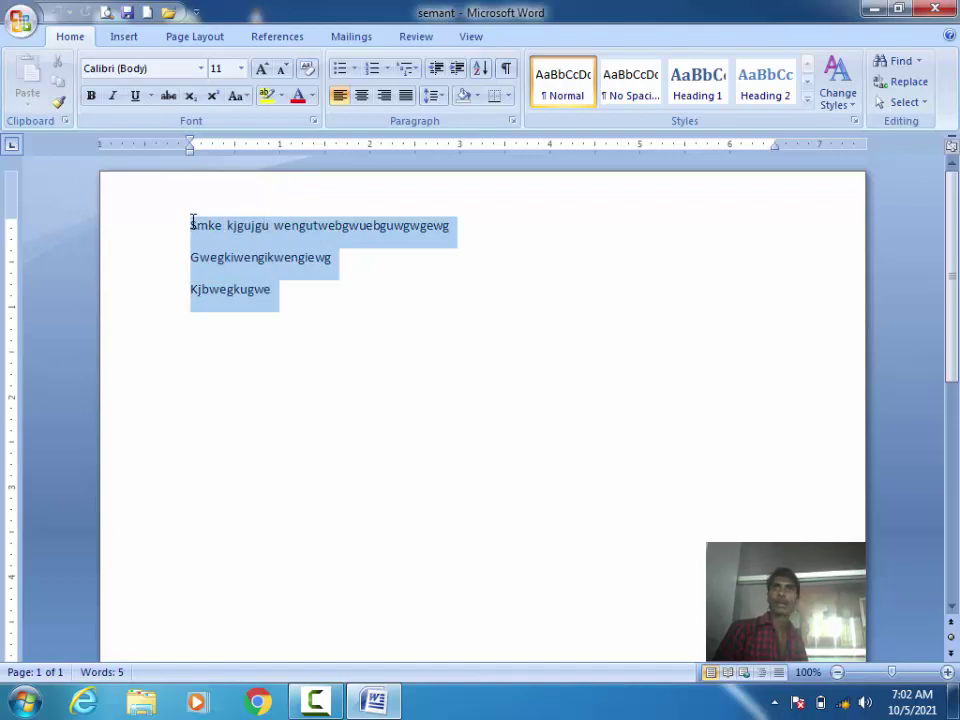
click(325, 343)
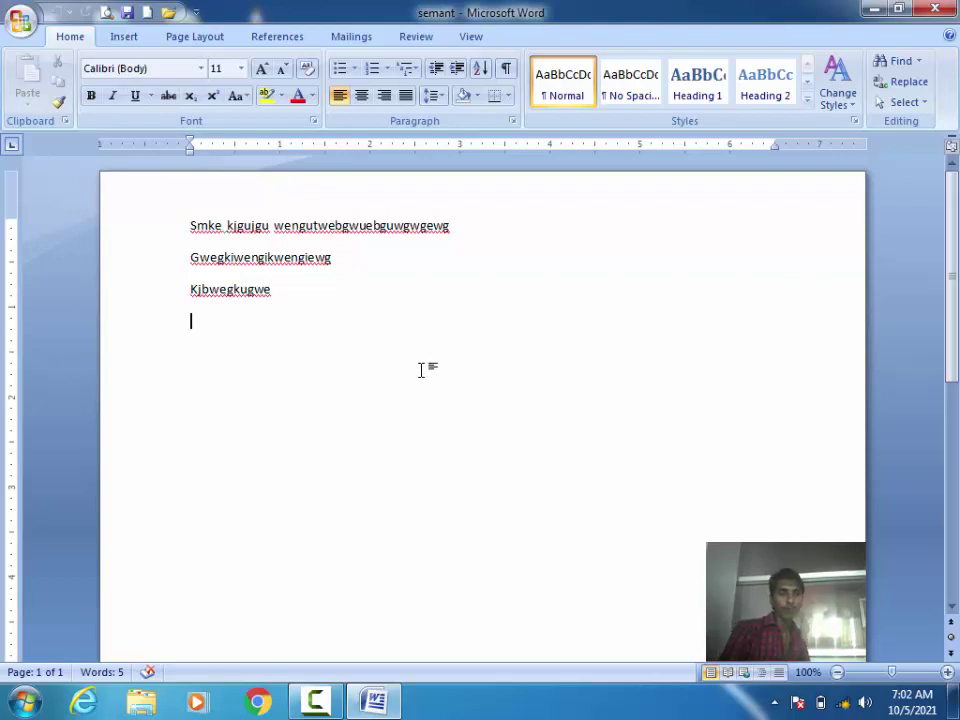
text(utfcutfcuy)
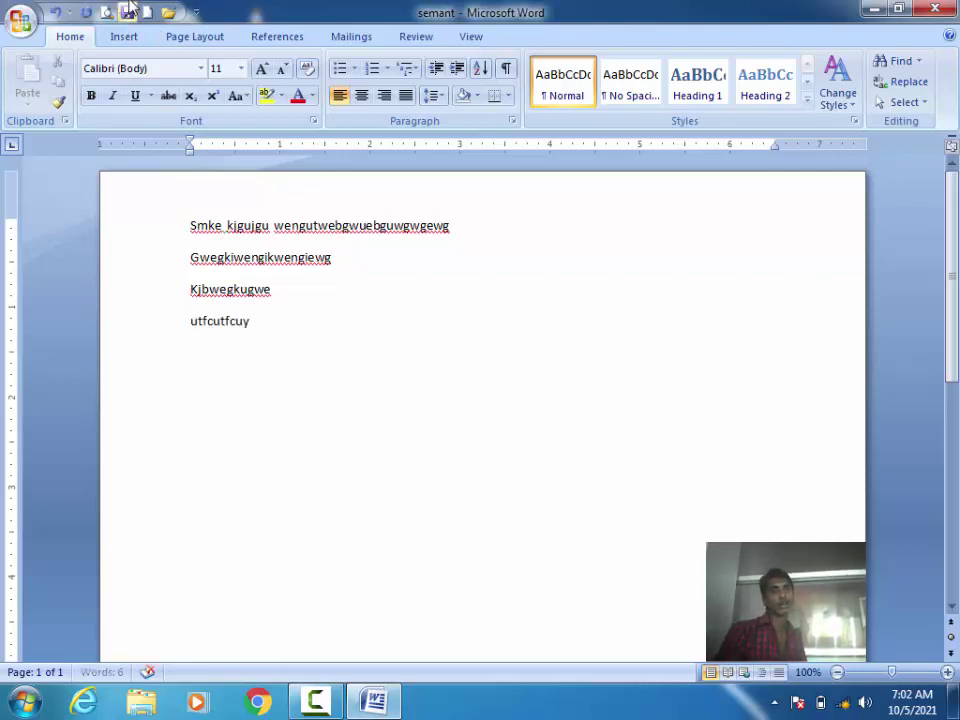
click(20, 18)
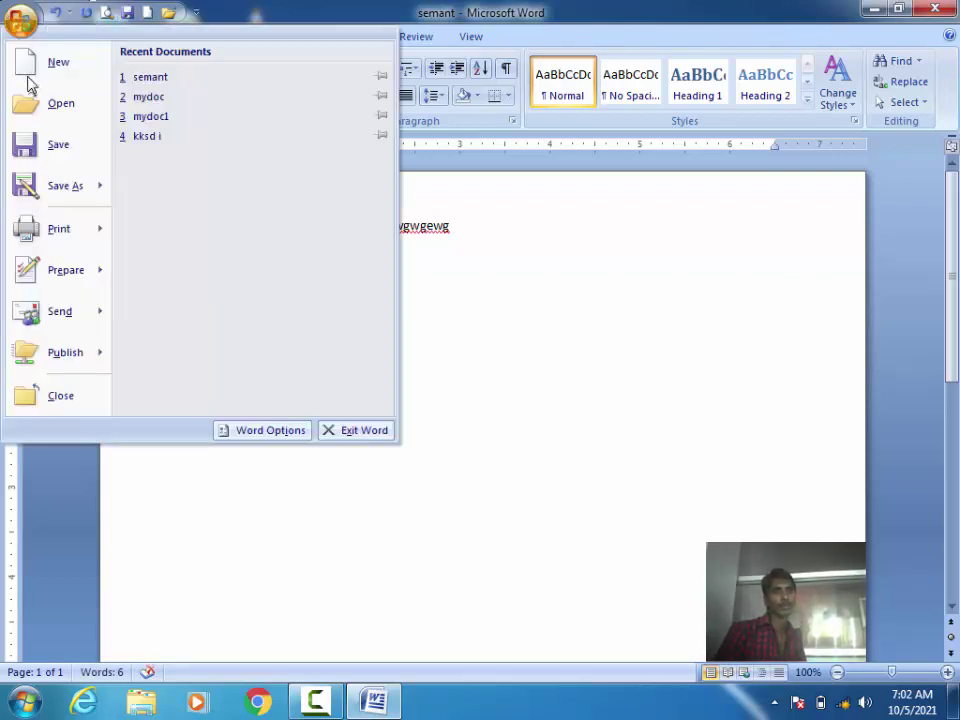
click(57, 144)
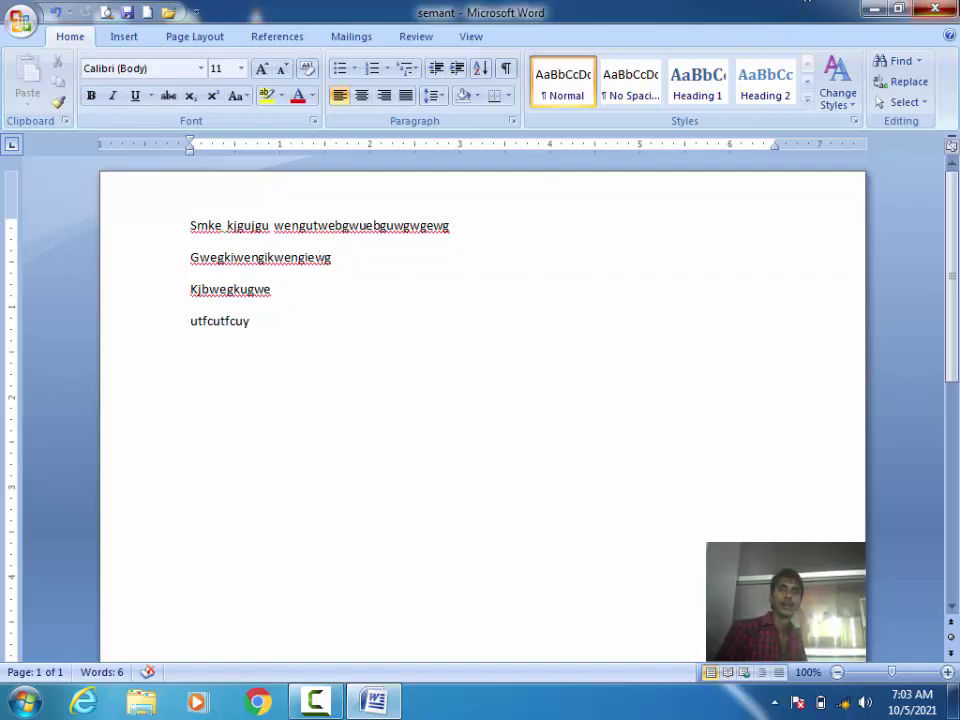
click(935, 9)
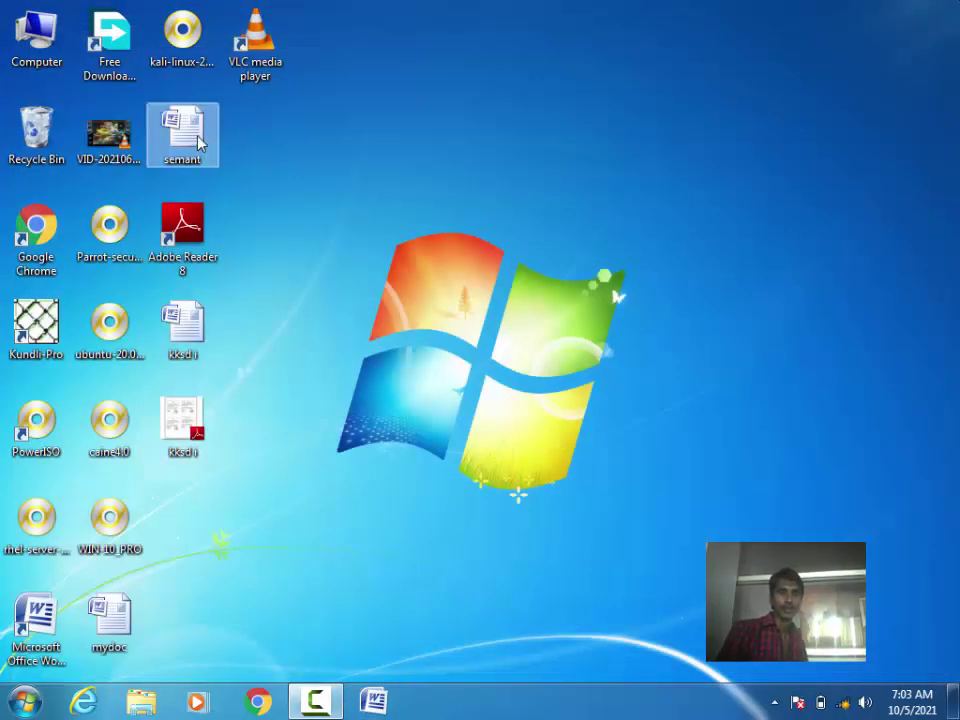
click(199, 145)
key(Delete)
key(Return)
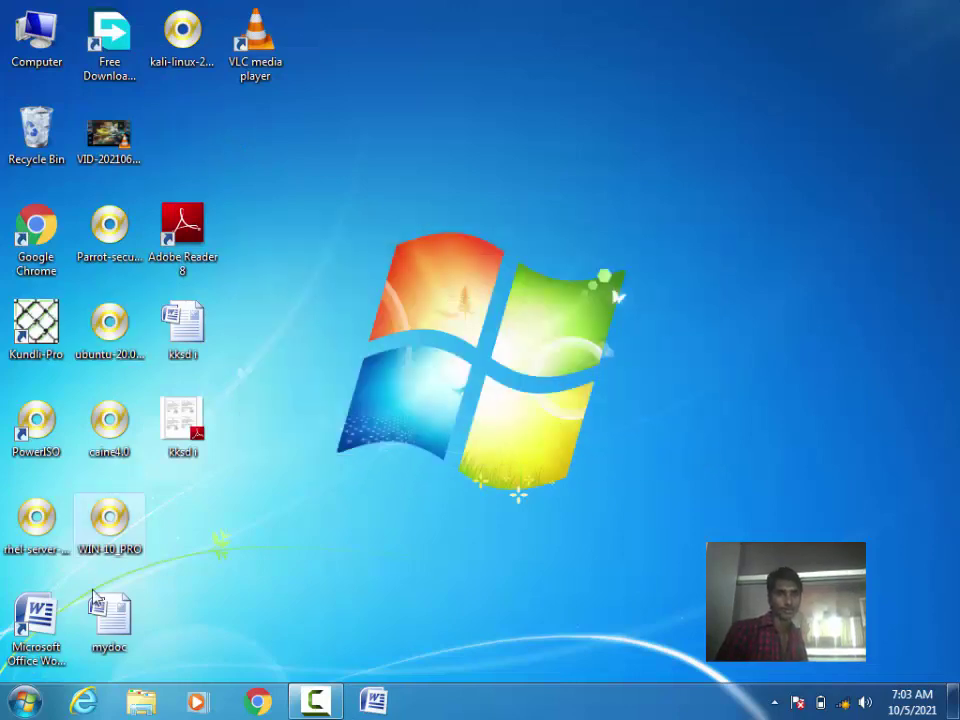
double_click(112, 615)
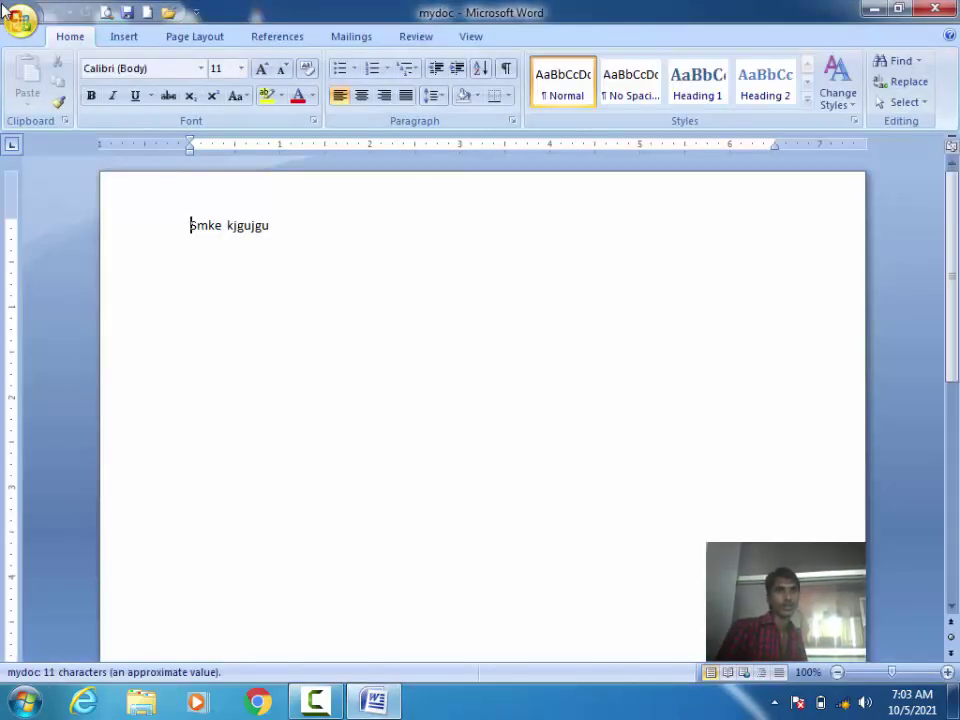
click(20, 20)
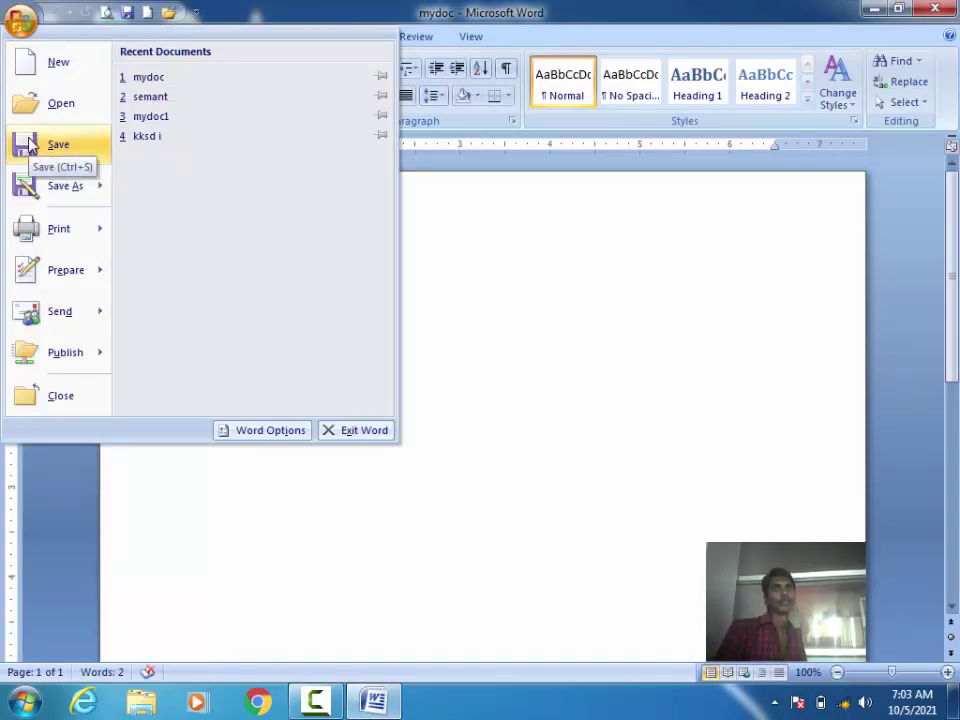
click(632, 362)
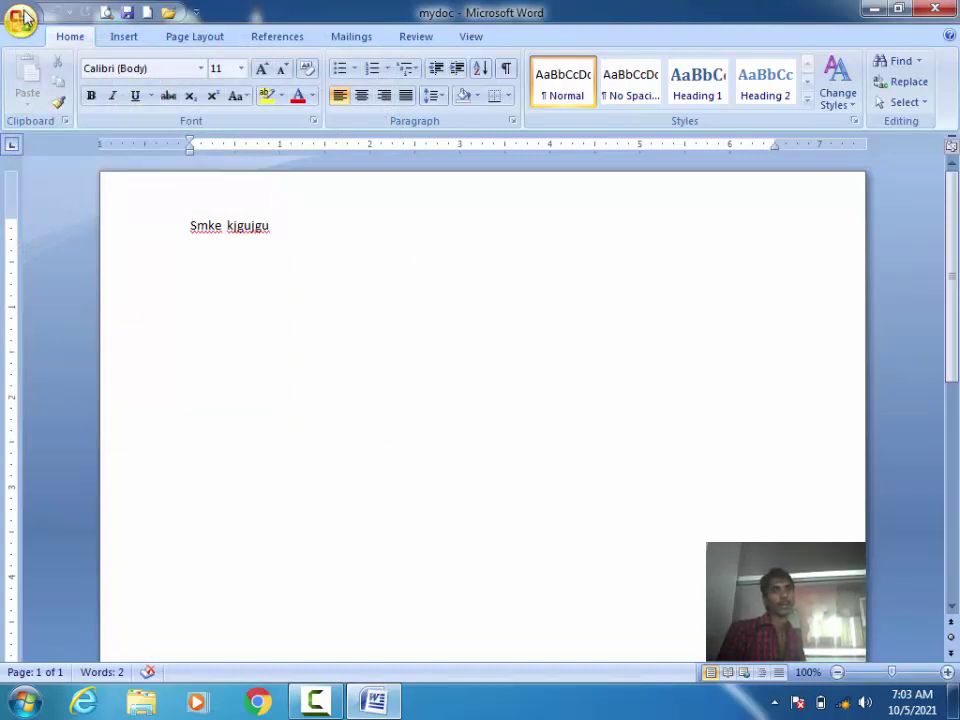
click(22, 18)
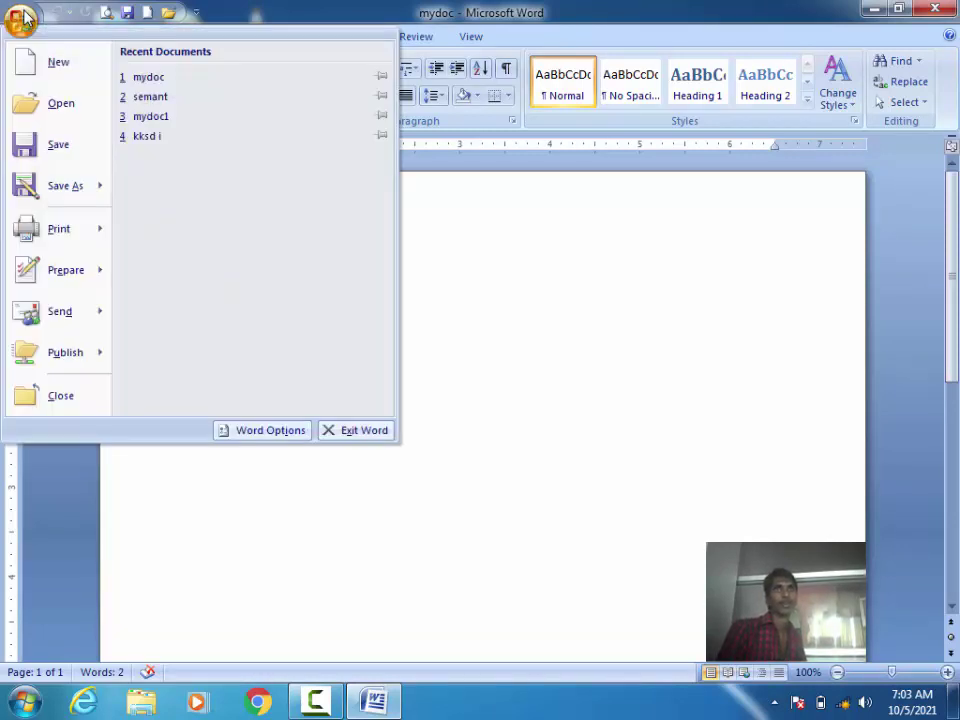
mouse_move(74, 190)
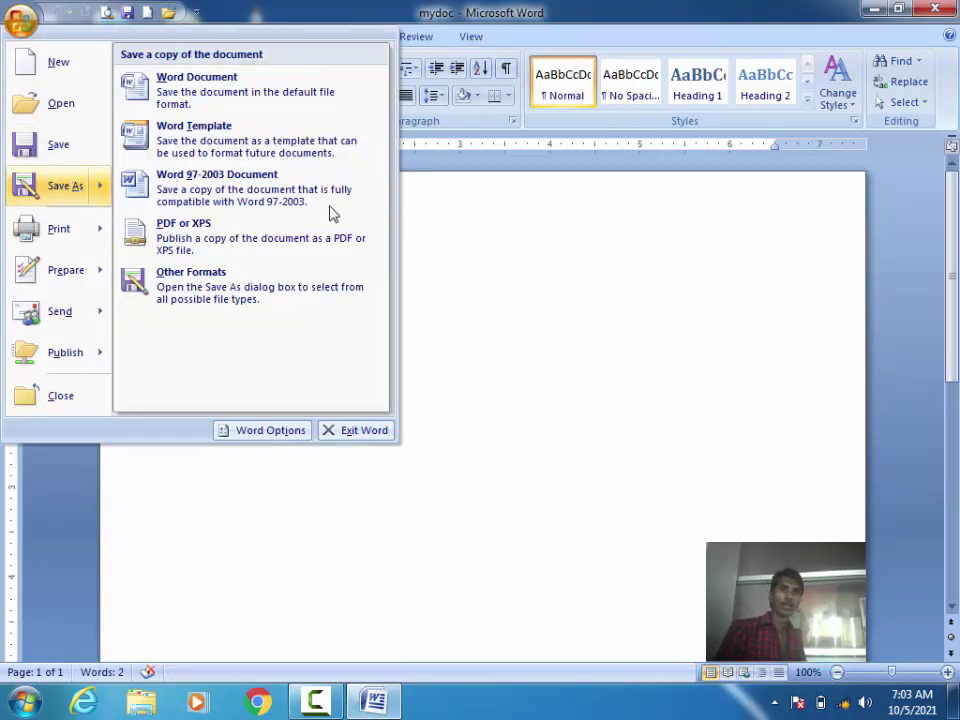
click(578, 265)
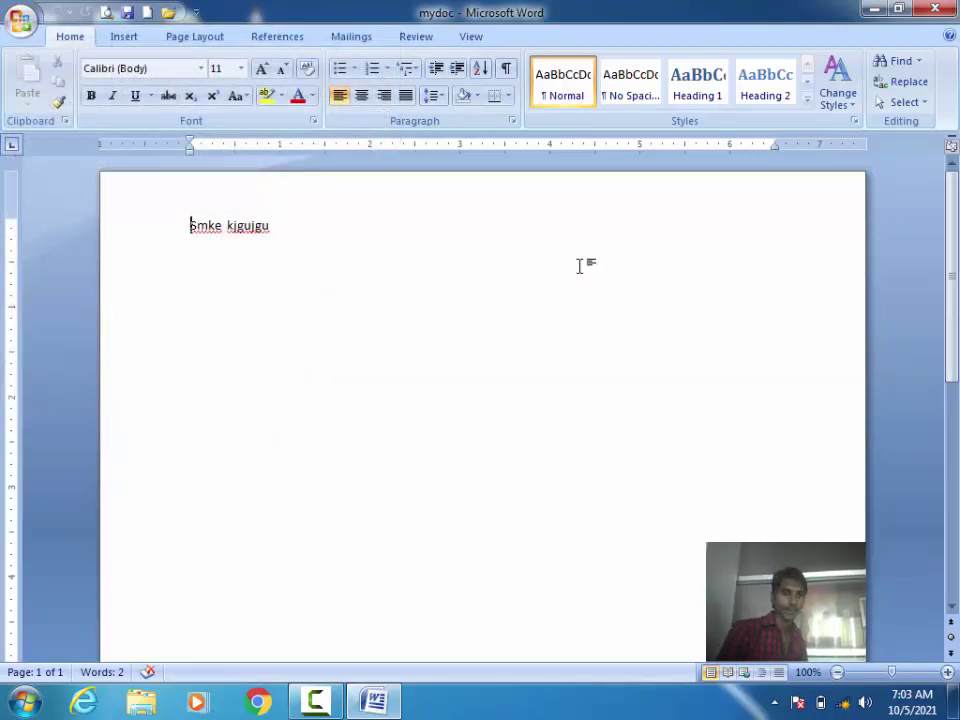
Step: Run osk from the Run prompt and close the console window that appears
key(super+r)
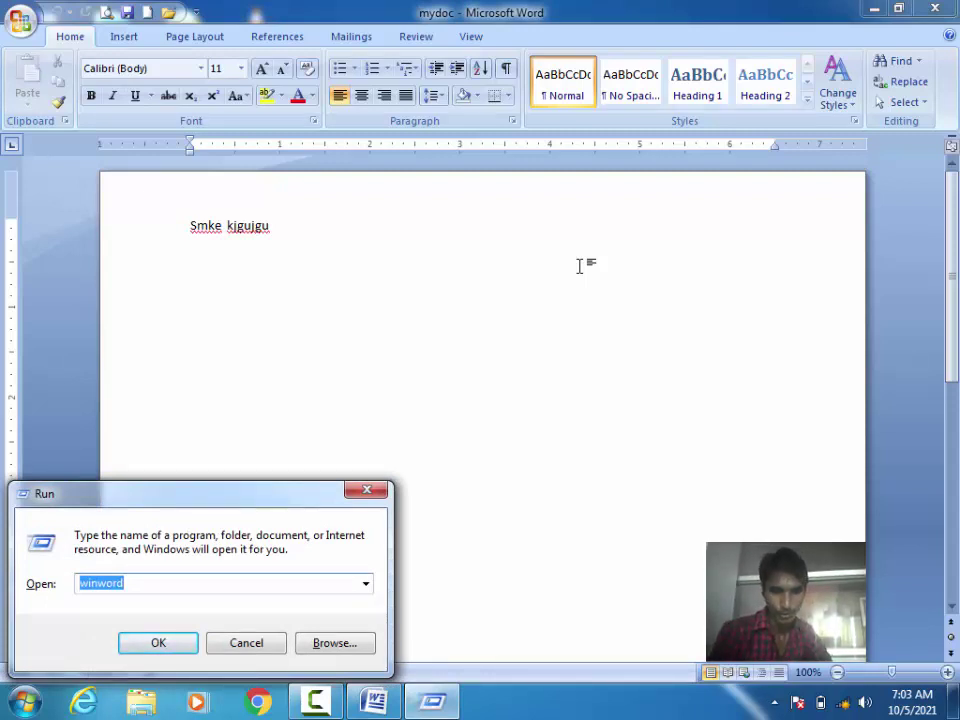
text(osk)
key(Return)
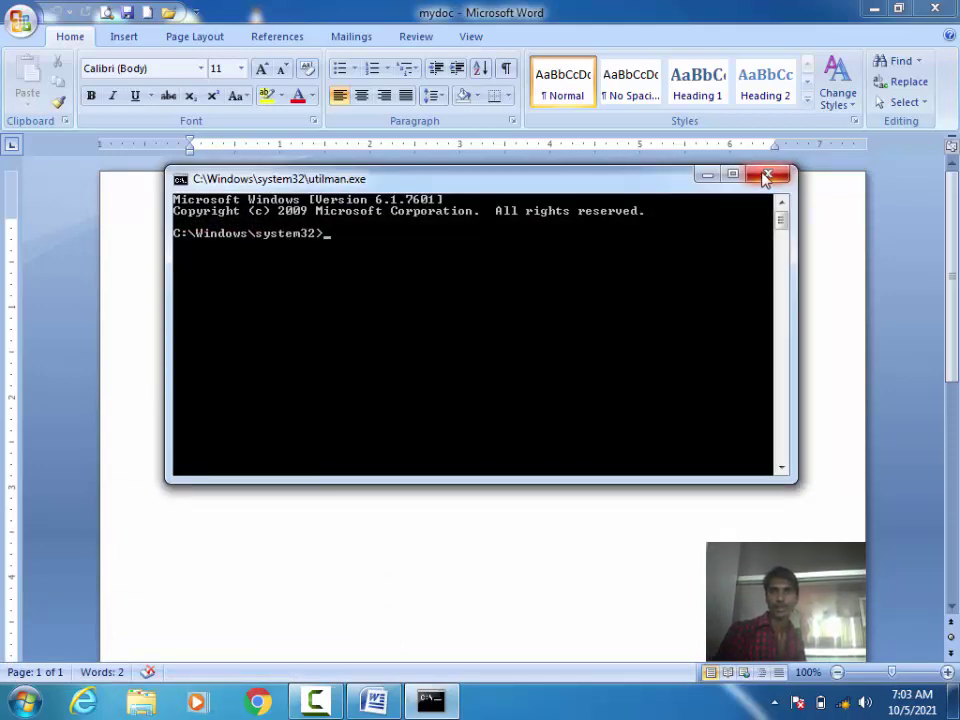
click(768, 174)
Step: Search for osk in the Start menu and launch the osk program
key(super)
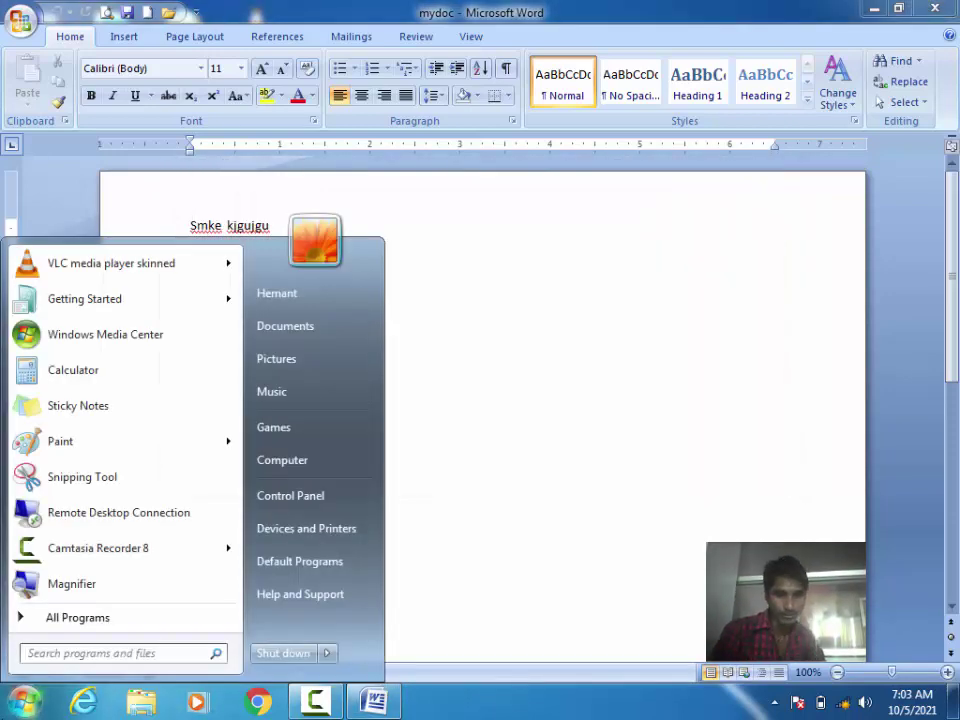
text(o)
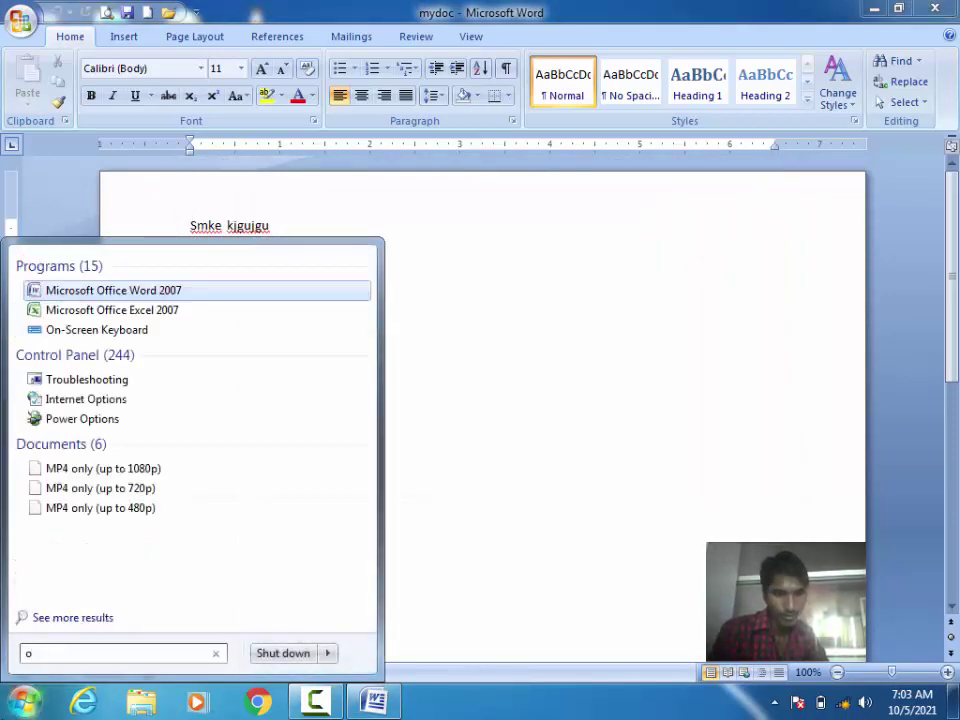
text(sk)
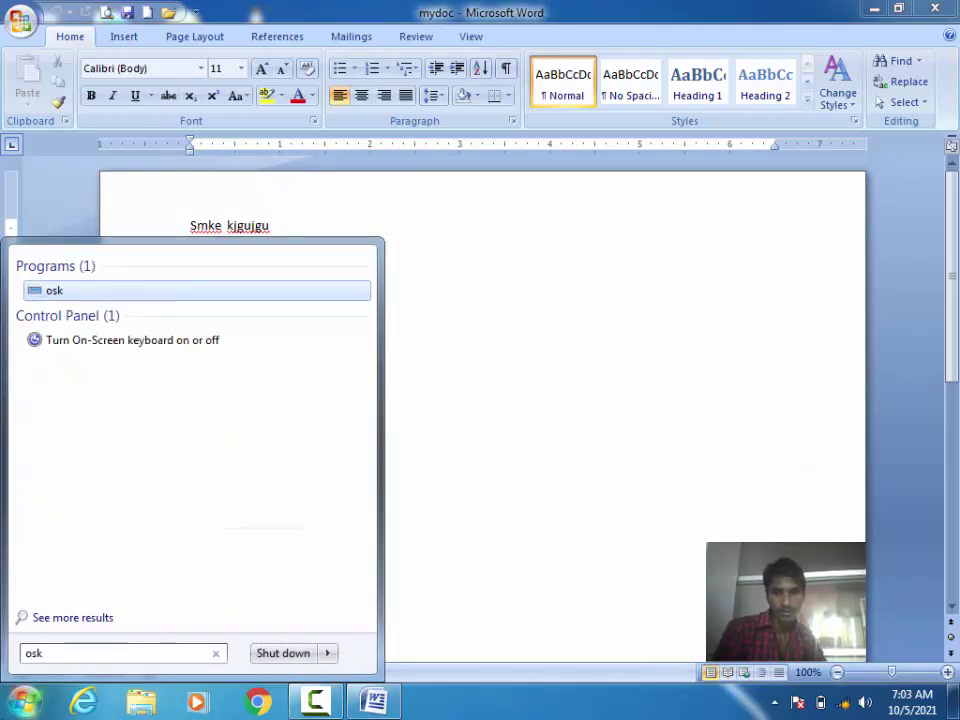
key(Return)
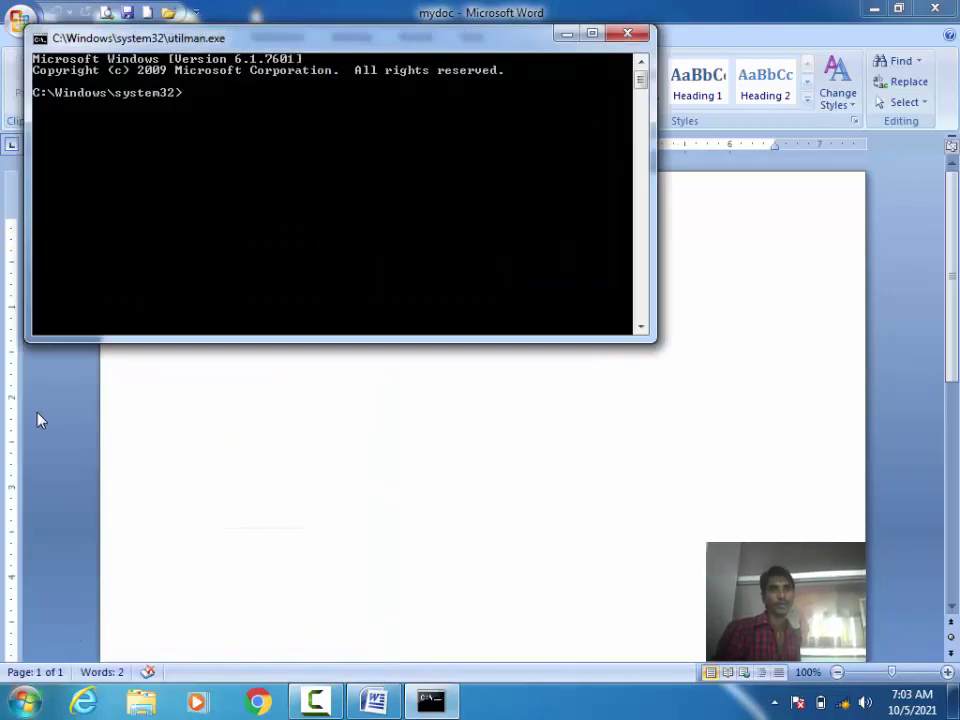
Step: Close the utilman.exe Command Prompt window to return to mydoc
click(628, 36)
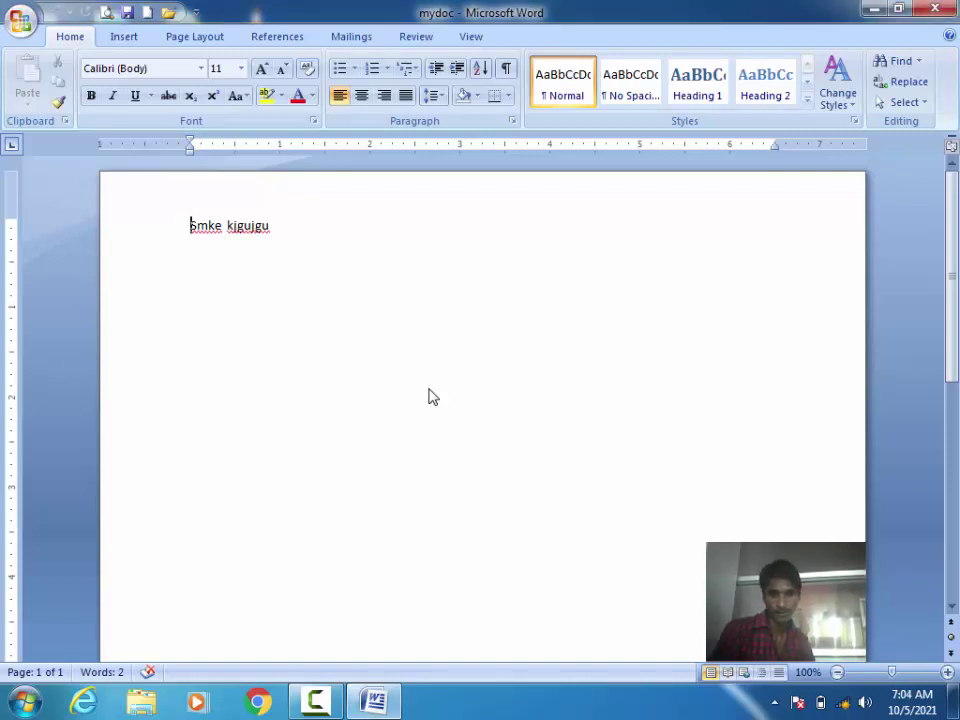
key(ctrl+o)
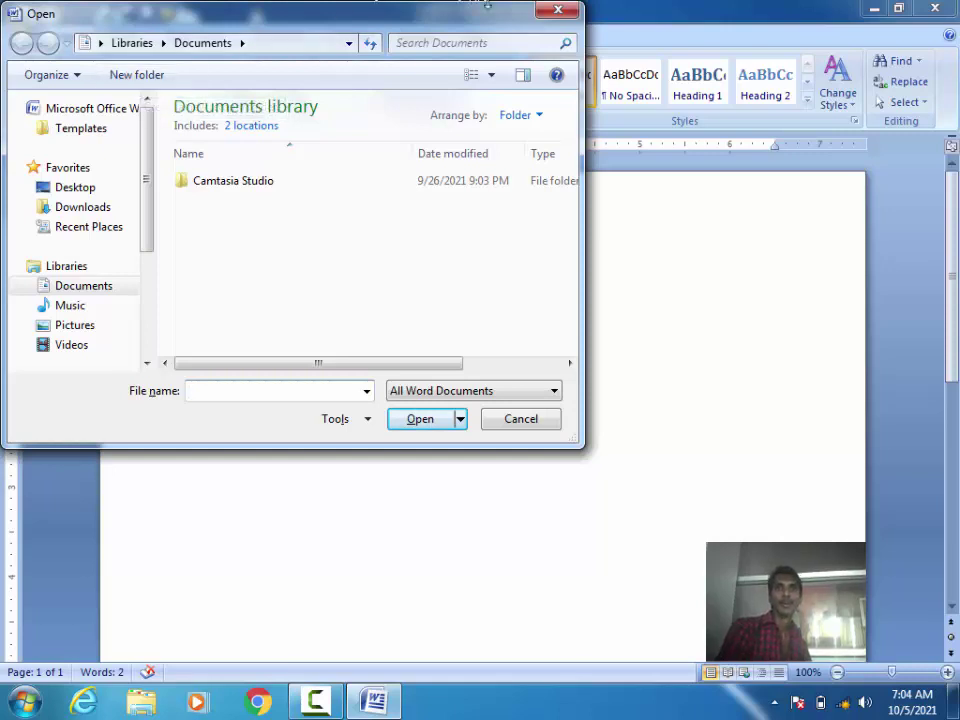
click(544, 14)
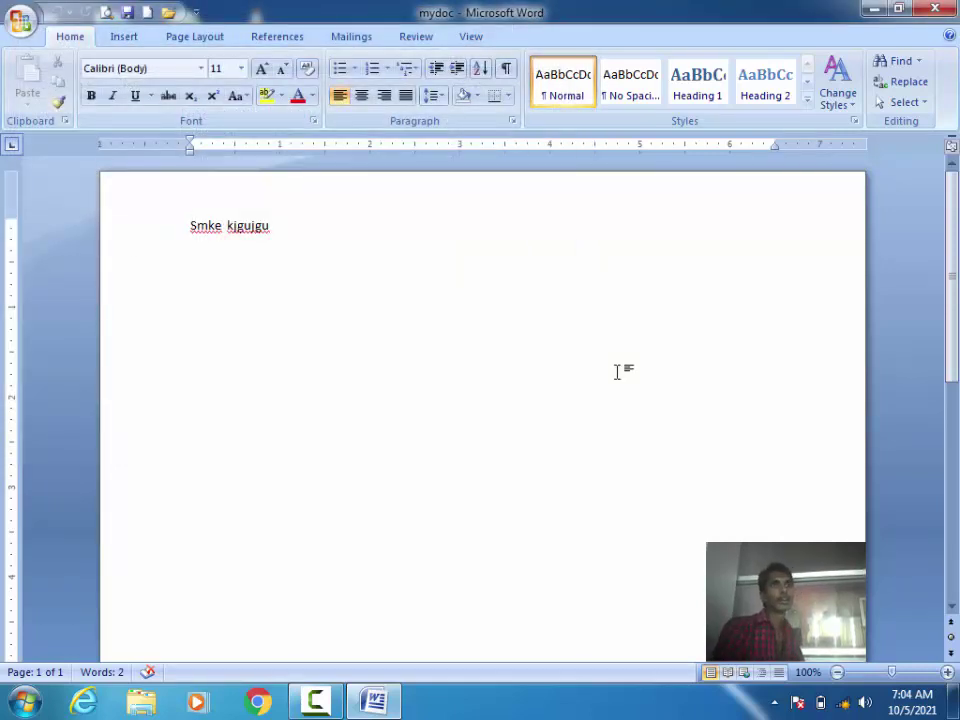
key(F12)
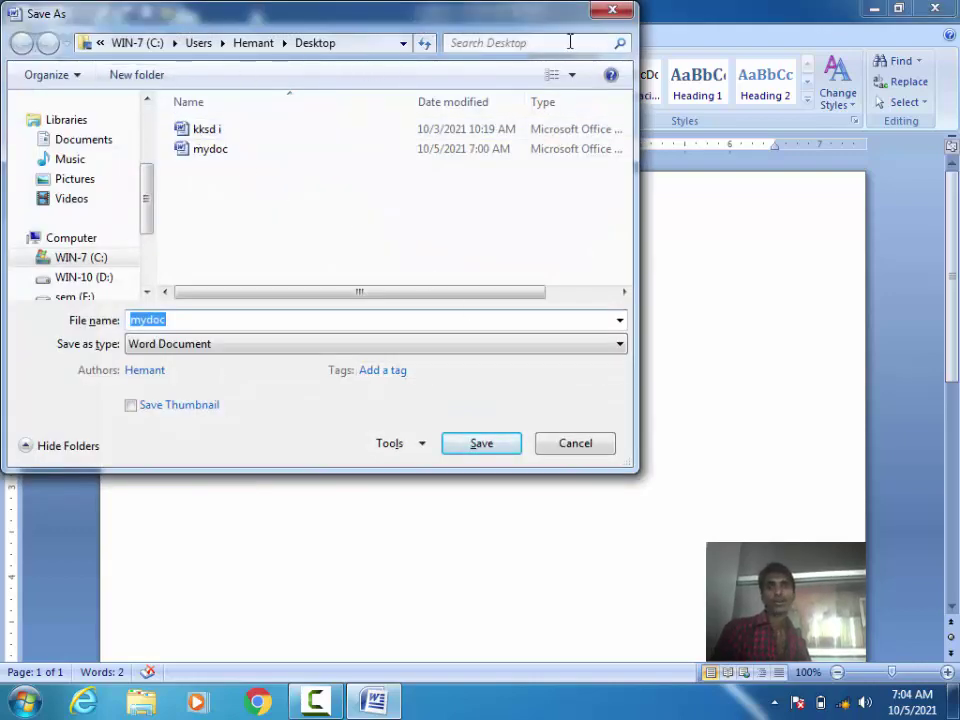
click(607, 15)
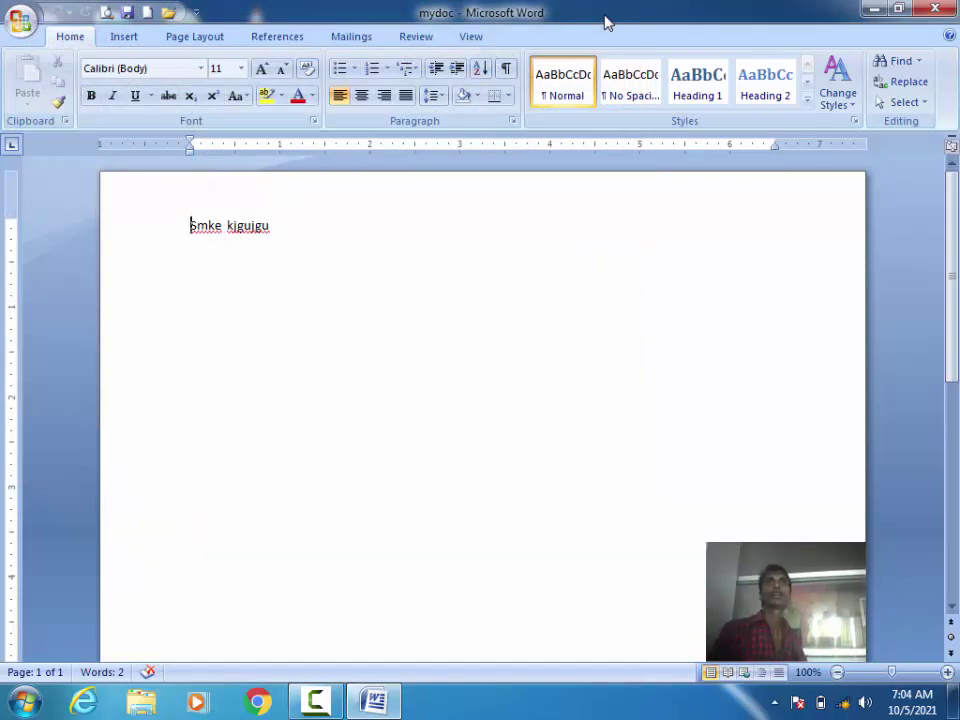
Step: Display the Save As submenu with Word Document, Word 97-2003, PDF or XPS choices
click(3, 8)
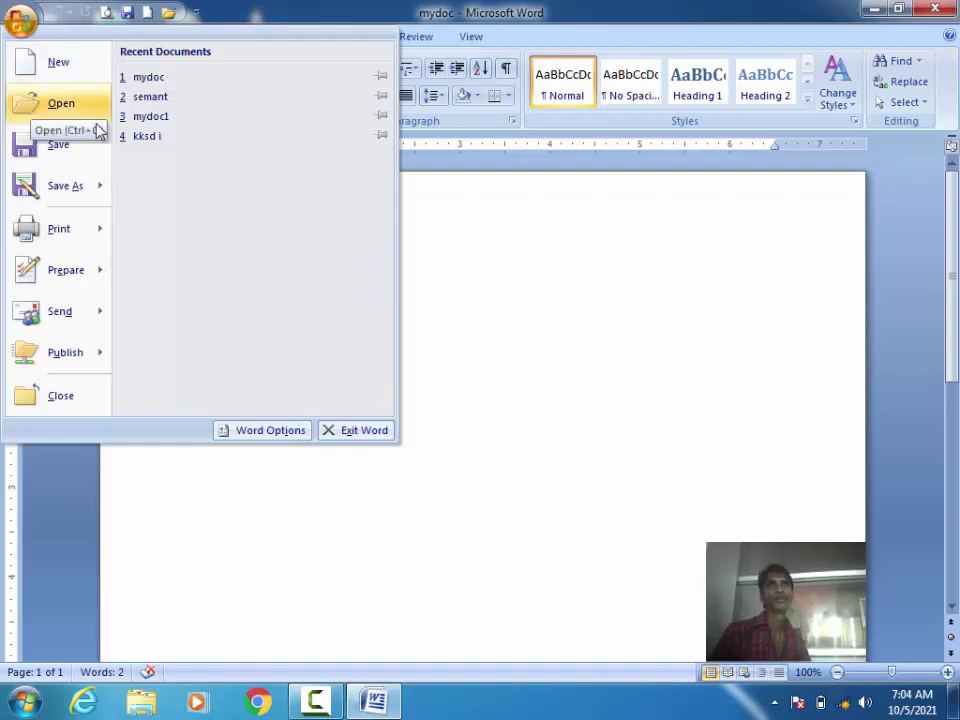
click(448, 293)
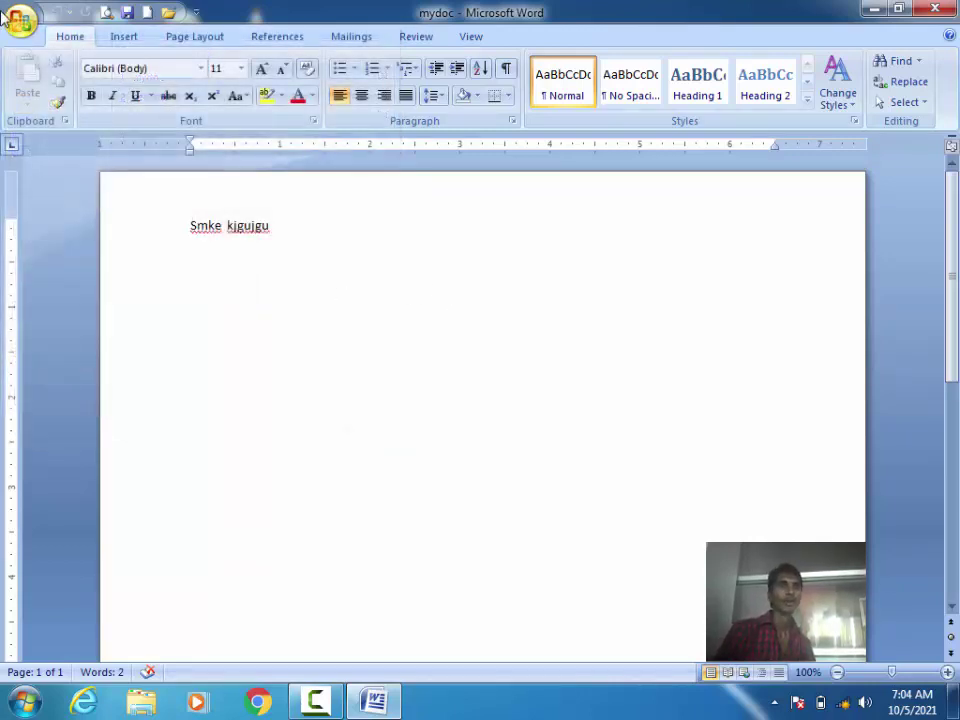
click(20, 18)
mouse_move(37, 202)
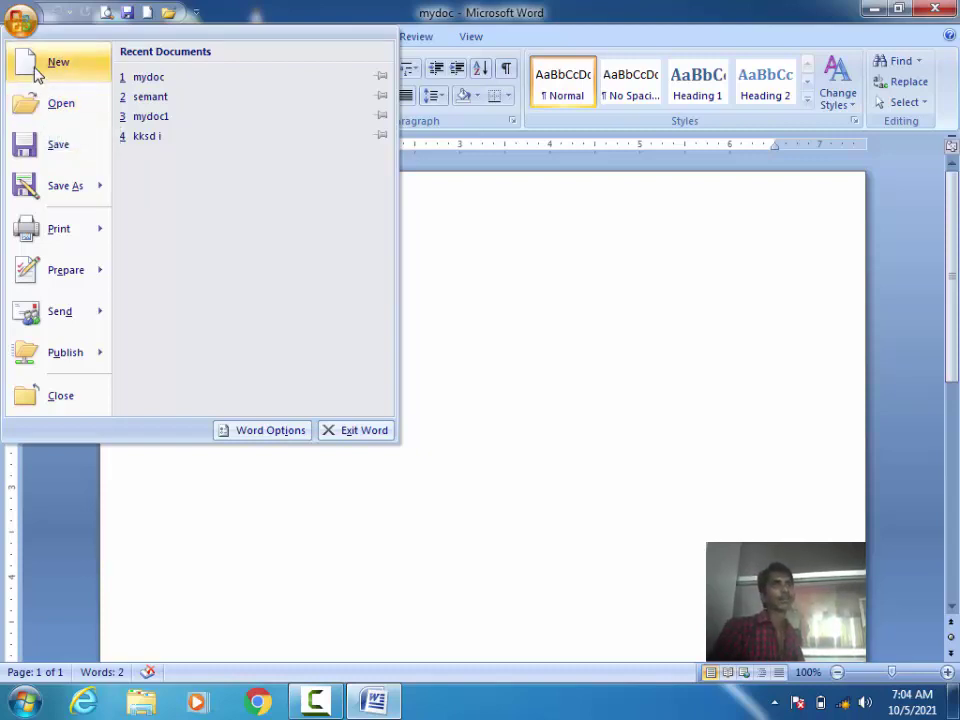
click(541, 238)
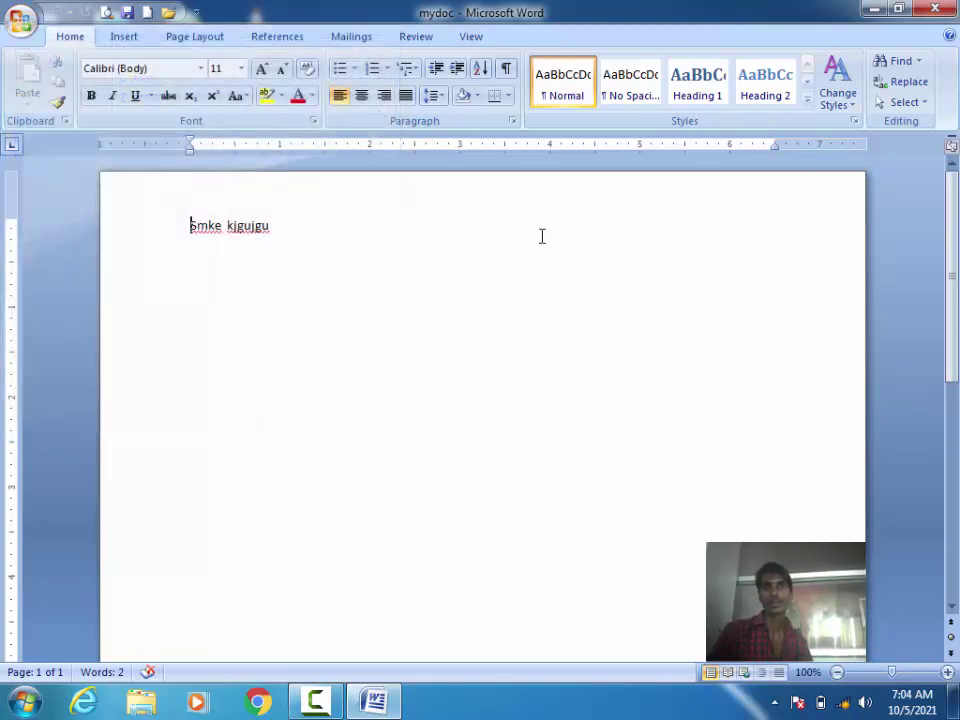
click(21, 20)
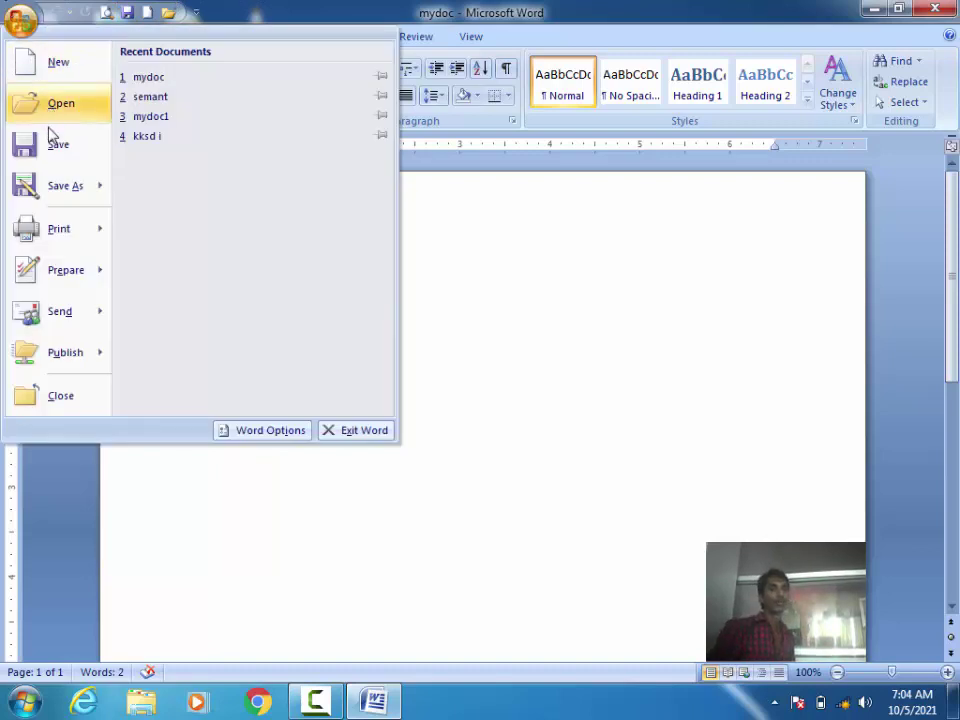
mouse_move(70, 193)
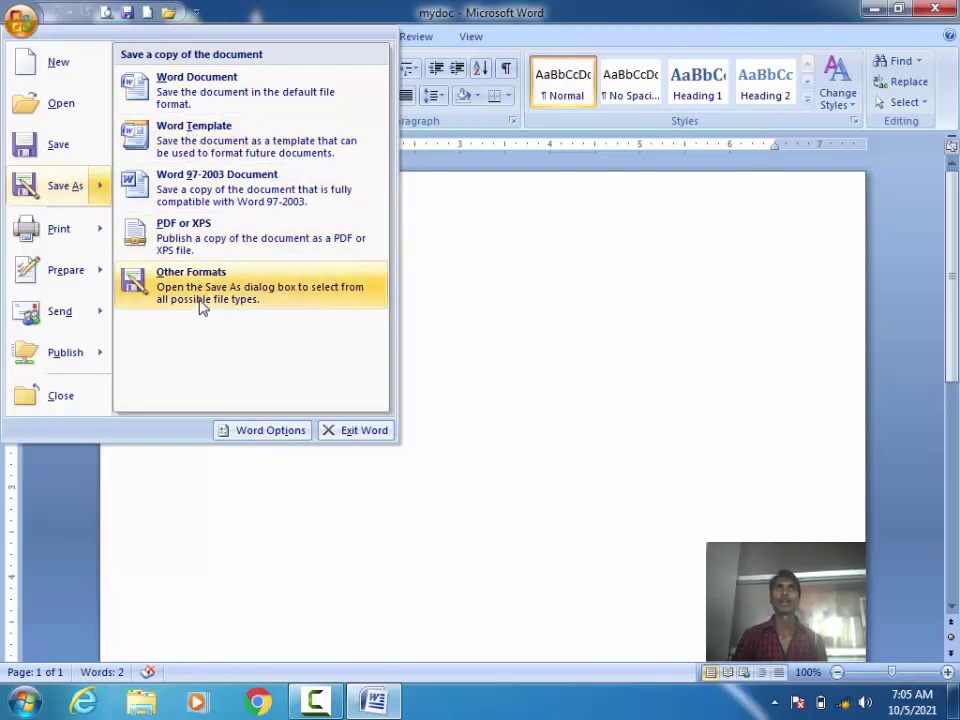
click(237, 94)
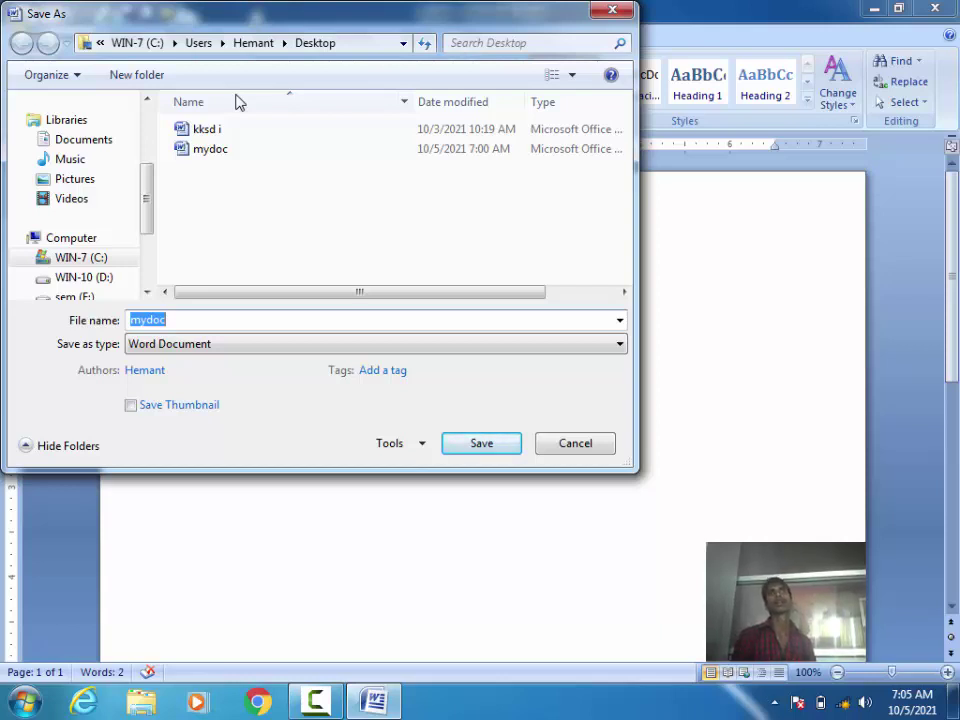
click(626, 11)
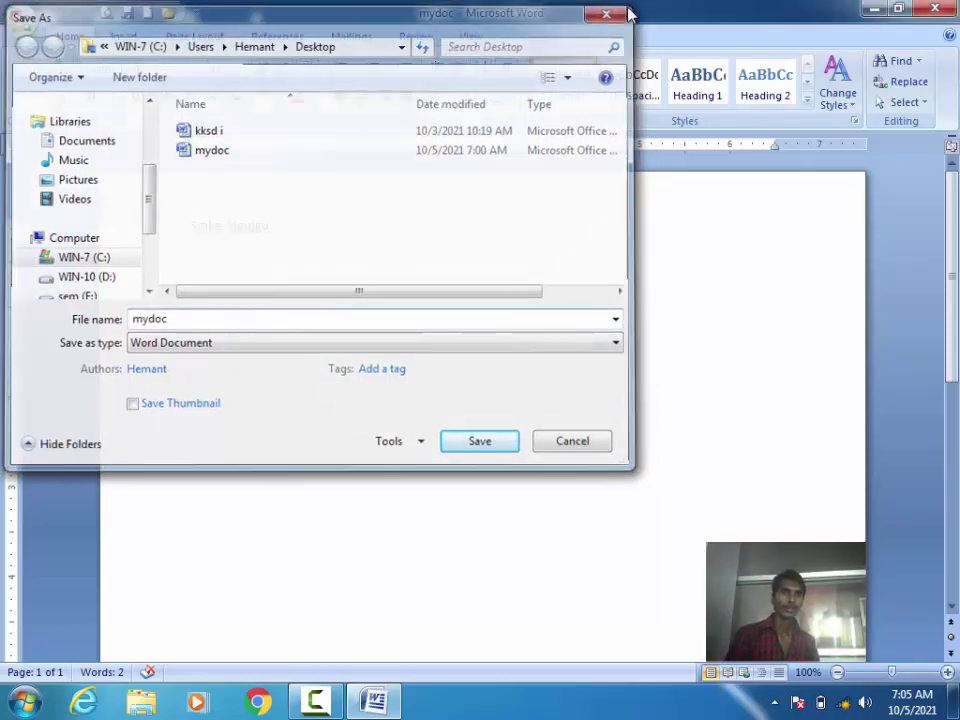
click(20, 14)
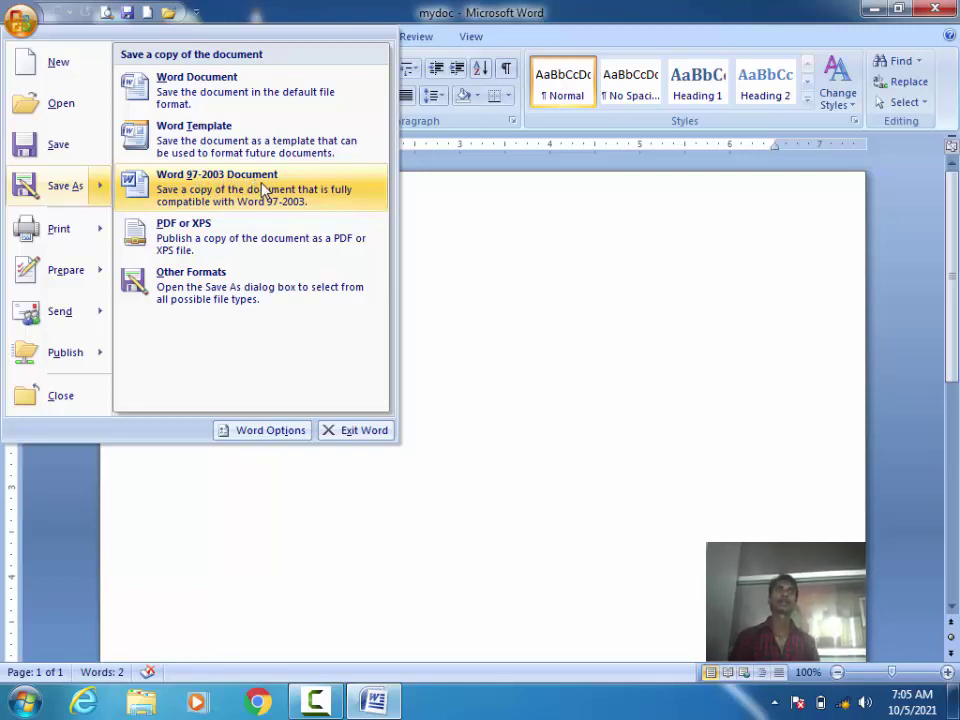
Step: Start saving a Word 97-2003 Document copy, then dismiss the save dialog
click(263, 189)
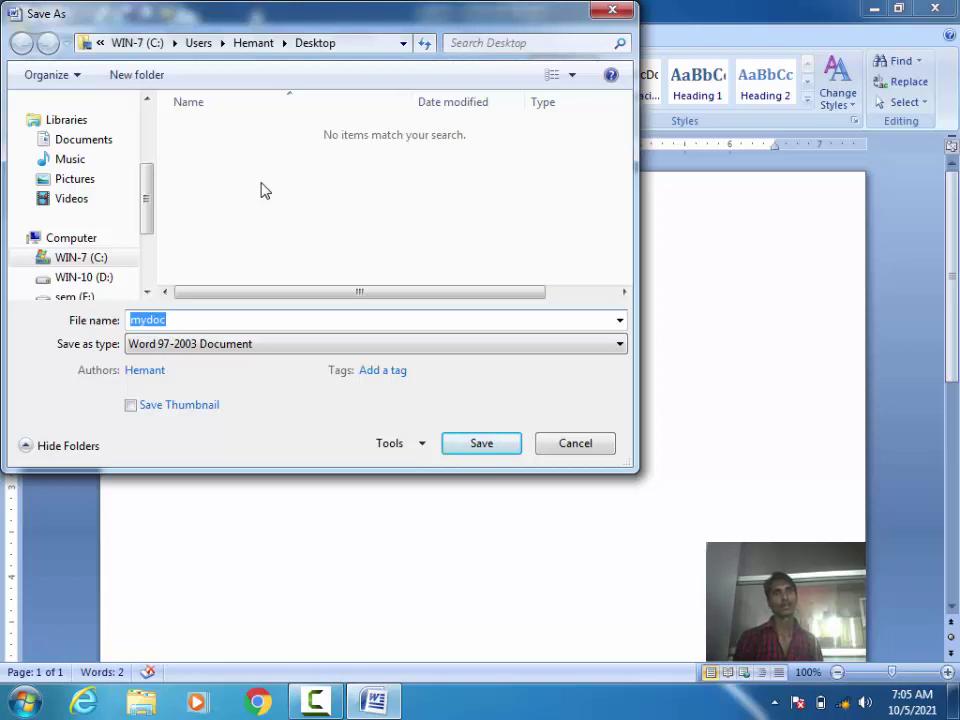
key(Return)
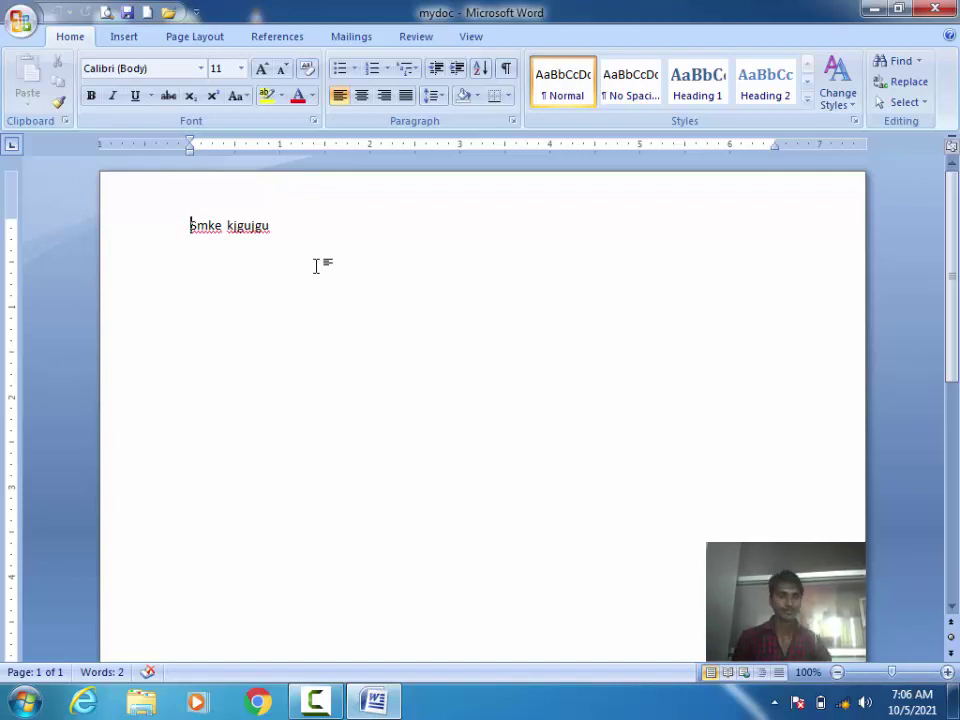
Step: Replace the page text with '.doc' on the first line and '.docx' on the second
key(ctrl+a)
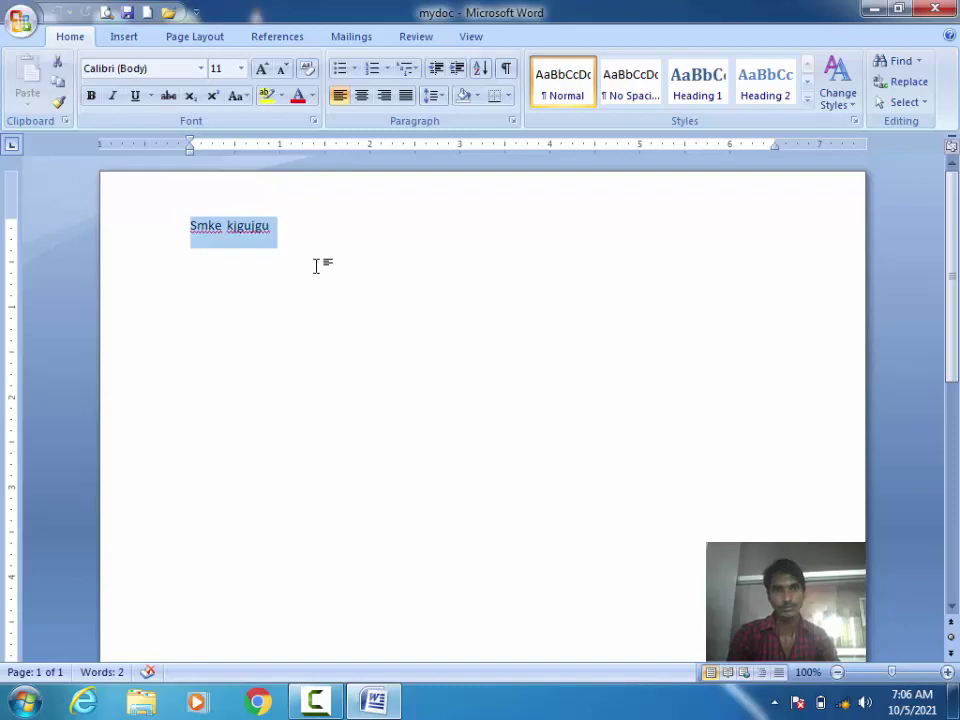
key(Left)
key(ctrl+a)
key(Delete)
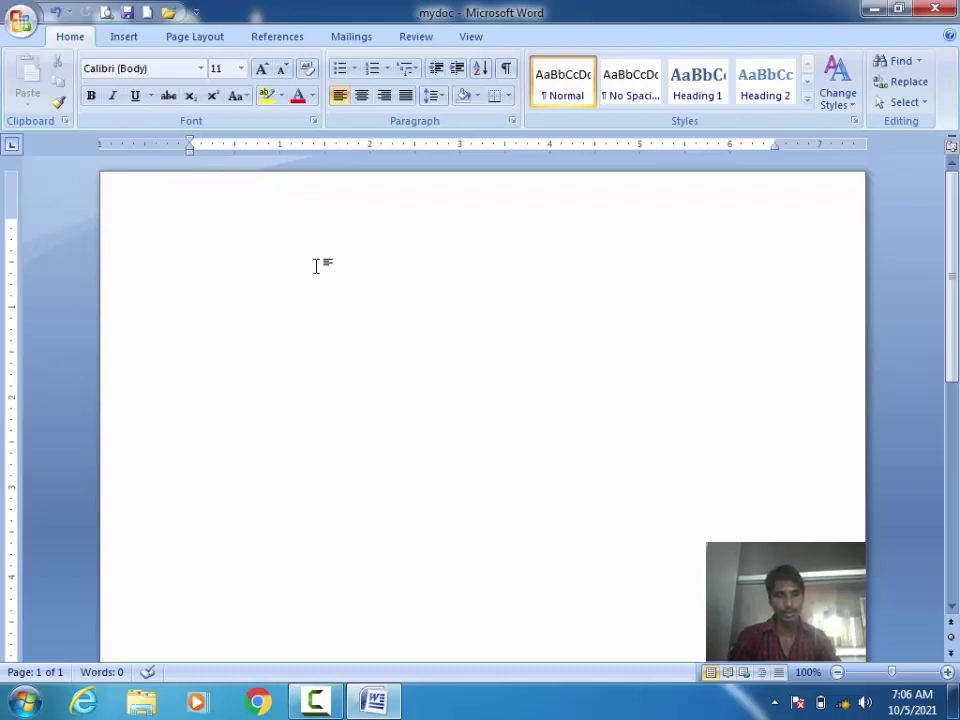
text(.do)
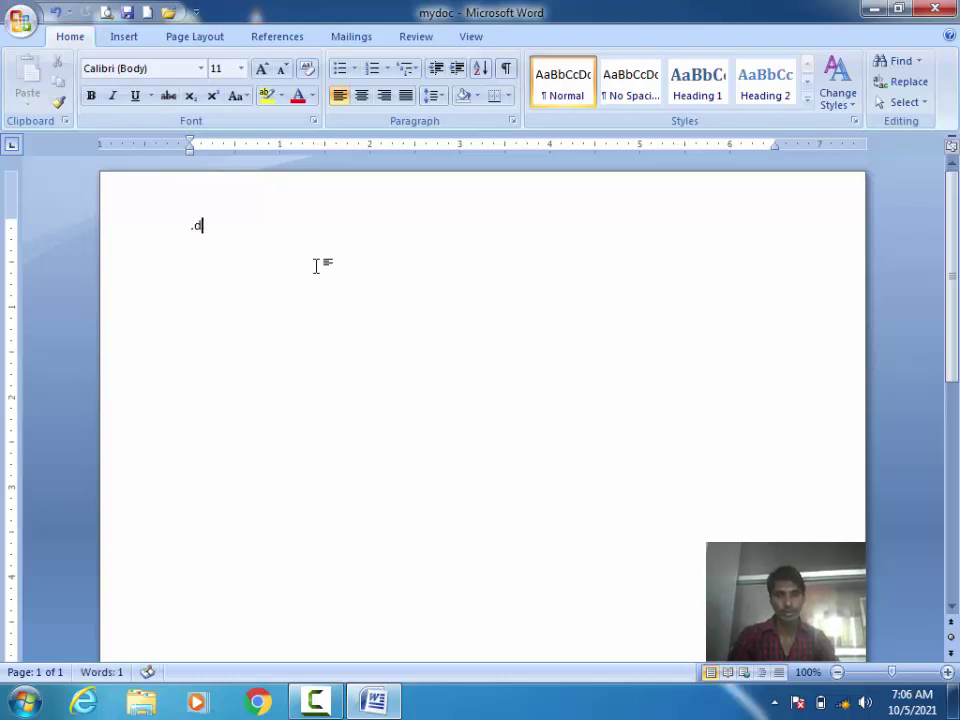
text(c)
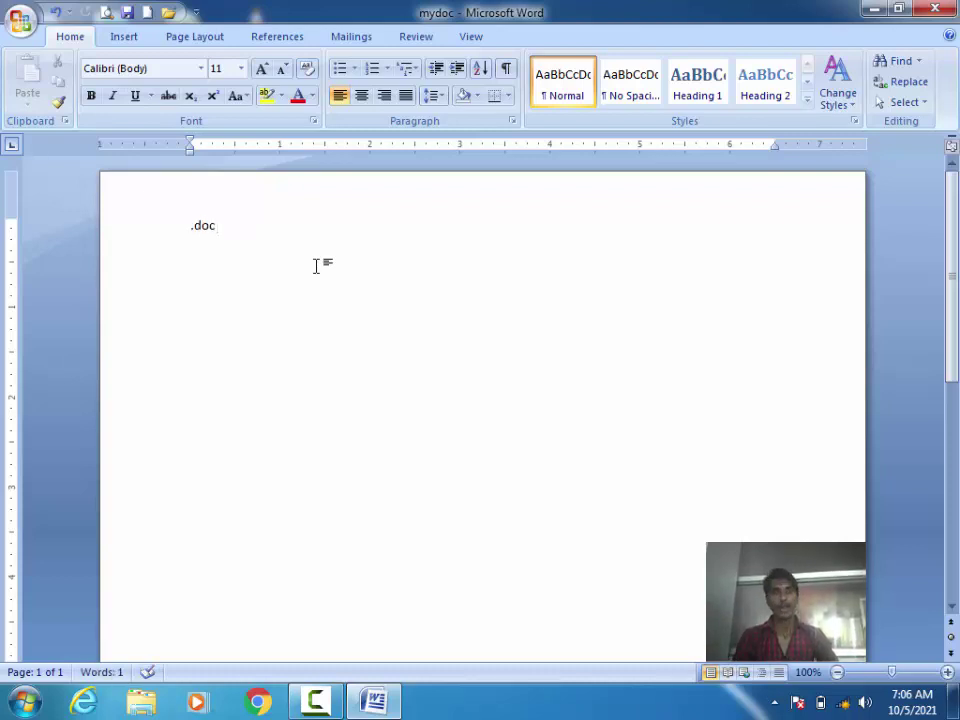
key(Return)
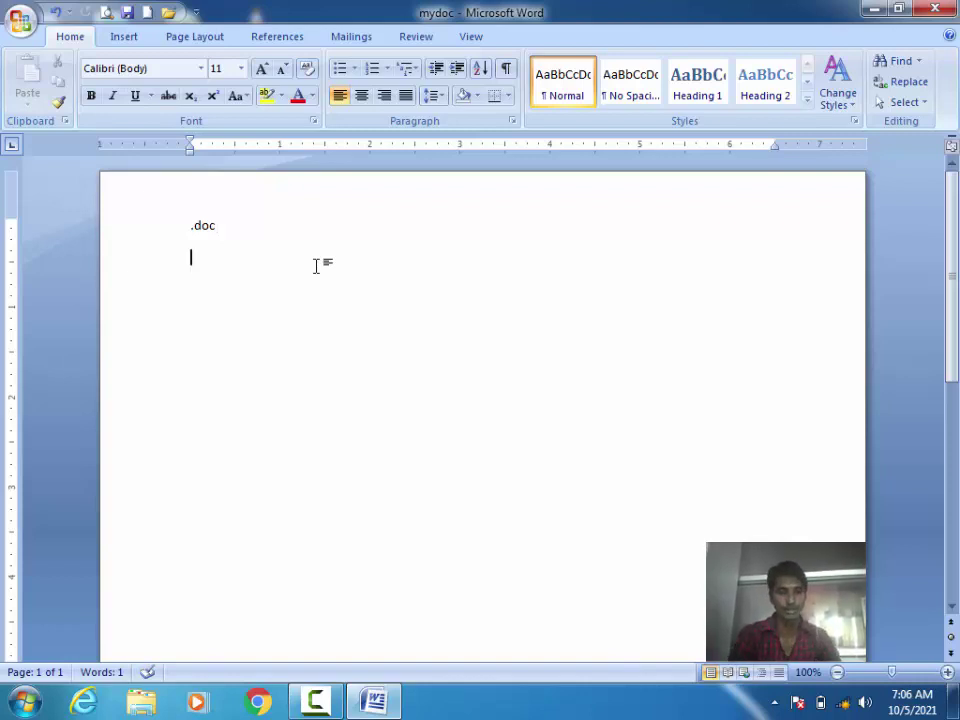
text(.do)
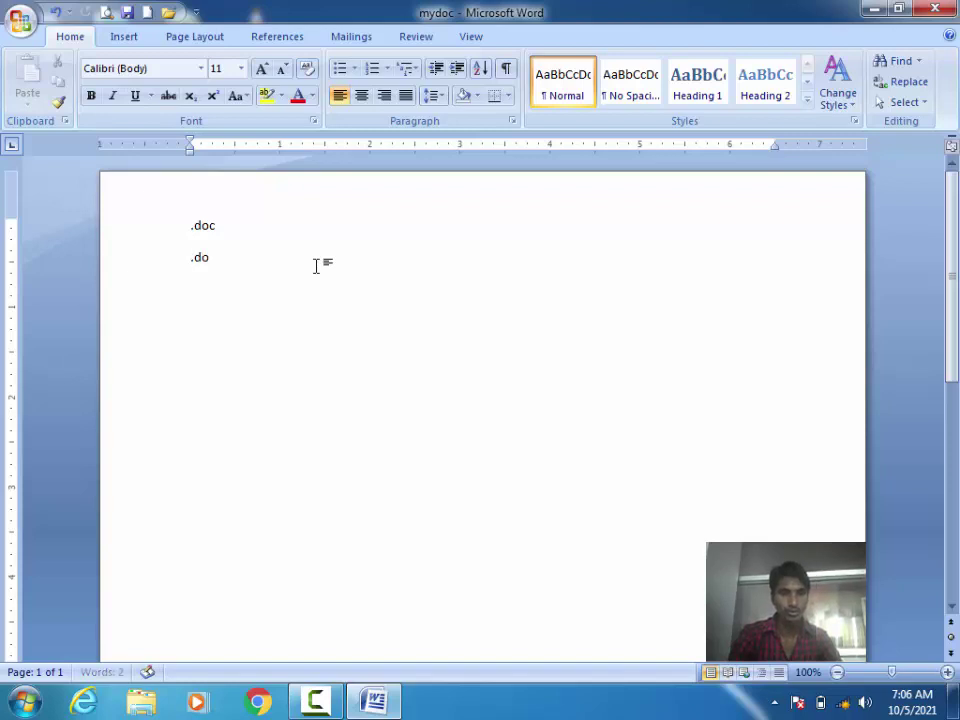
text(cx)
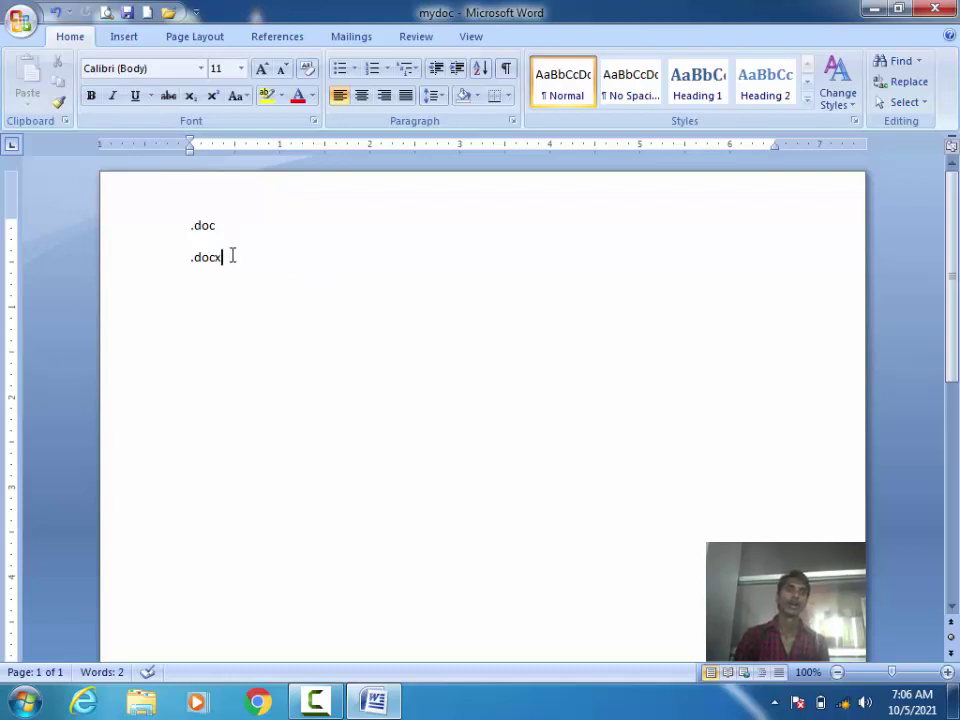
Step: Select and deselect the .doc and .docx lines in turn to compare them
drag(231, 256, 186, 223)
click(272, 281)
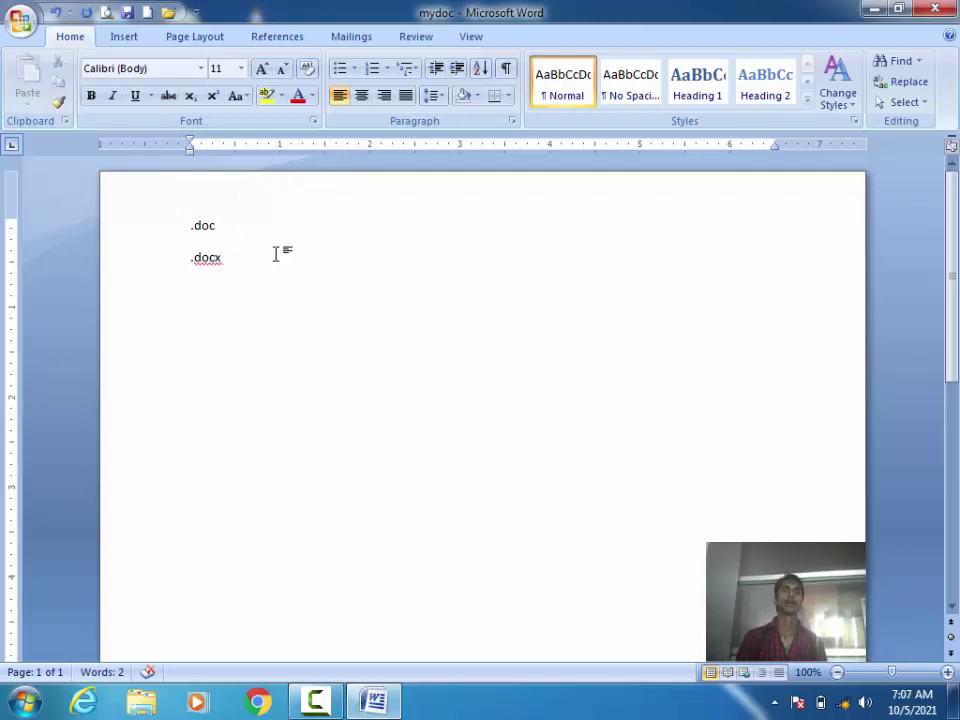
drag(227, 227, 175, 222)
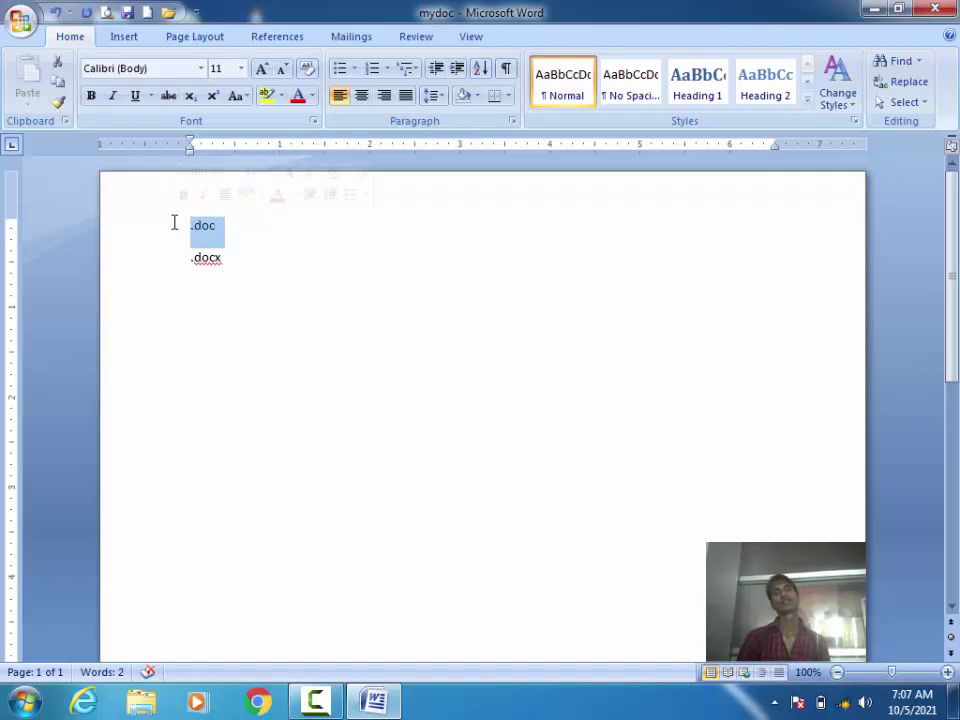
click(279, 265)
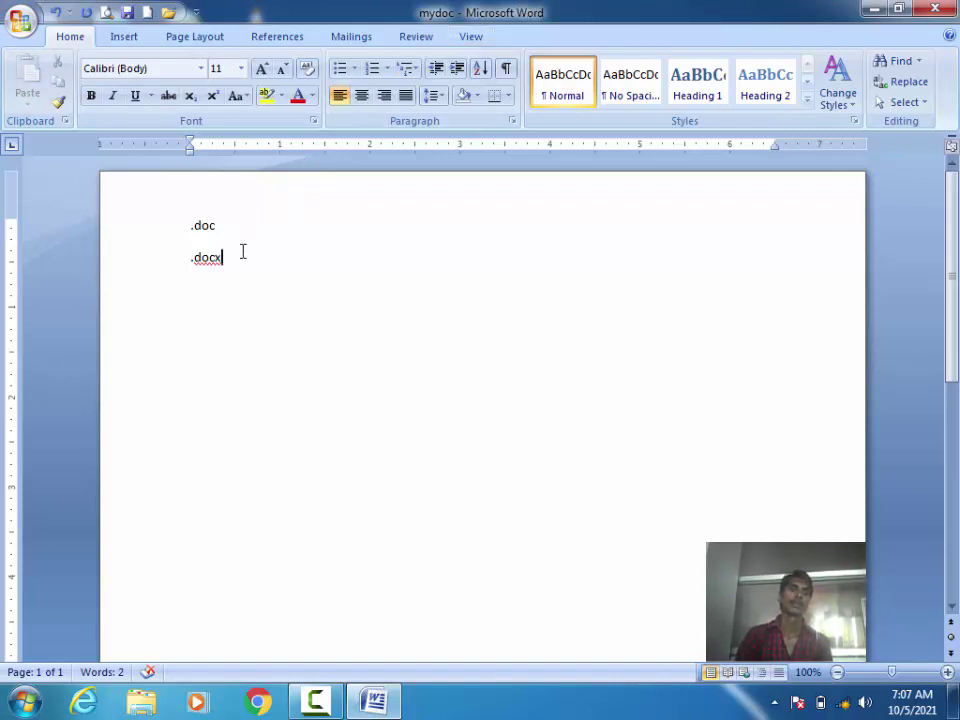
drag(242, 253, 192, 257)
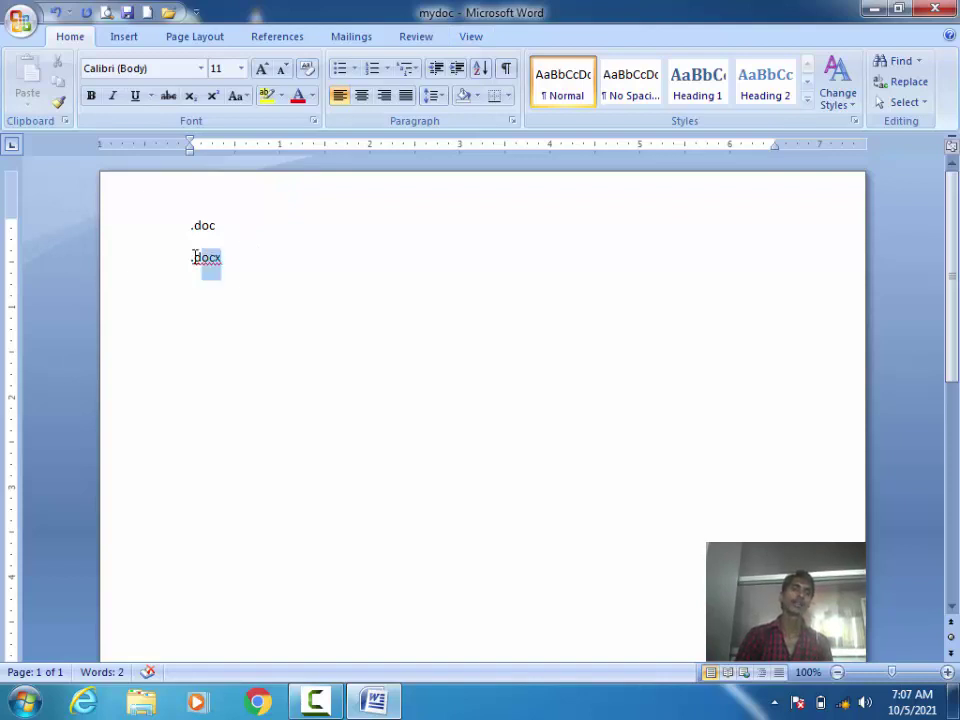
click(250, 331)
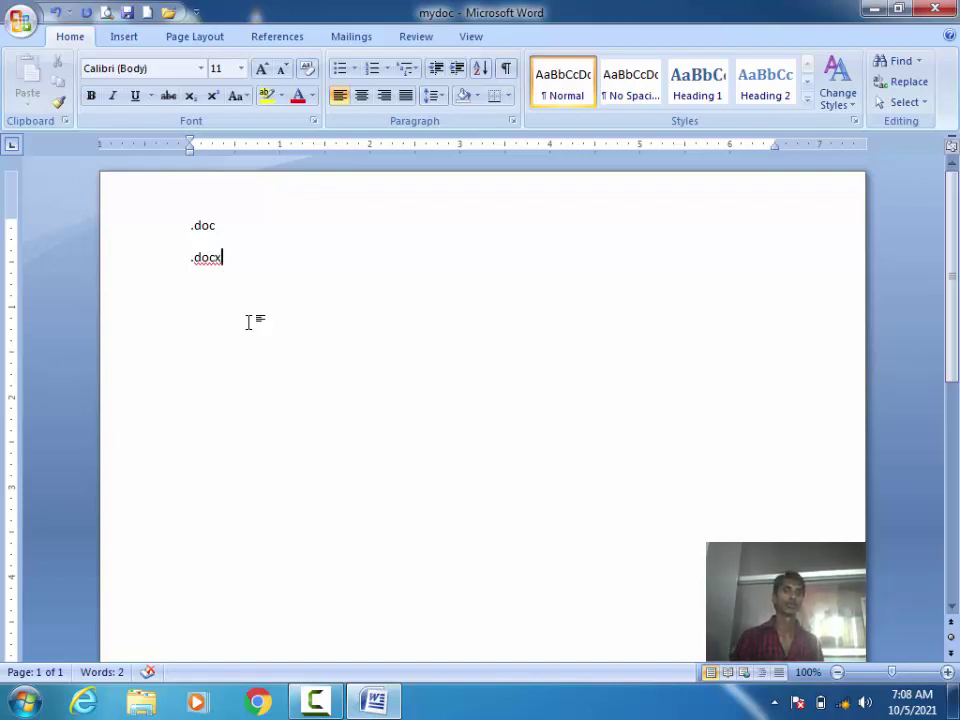
drag(225, 225, 182, 221)
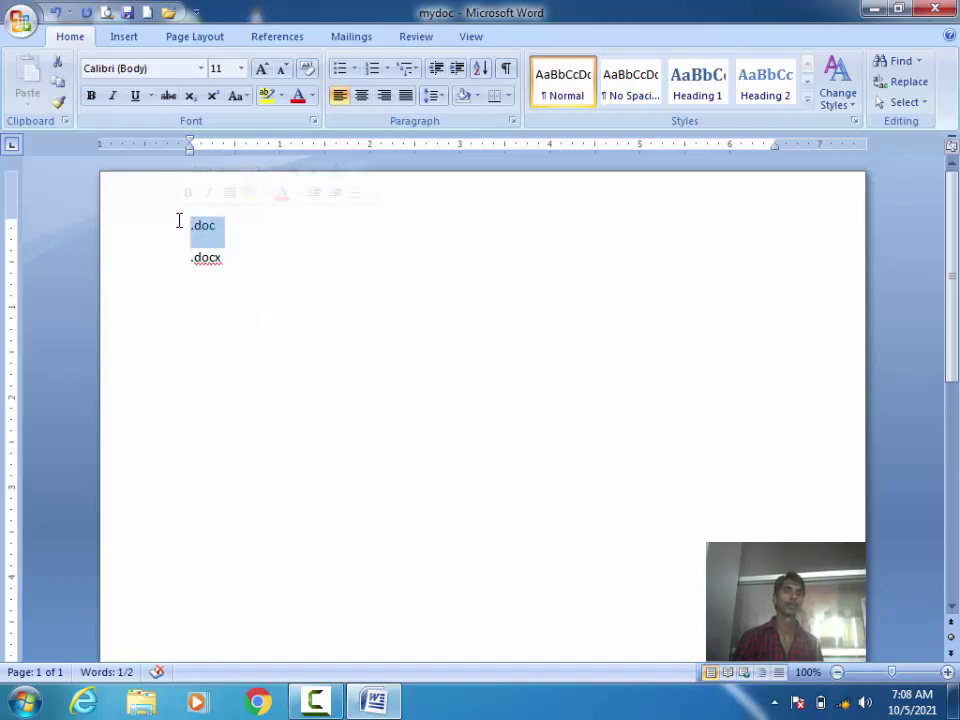
Step: Check the Word 97-2003 Document save type, cancel the save, and minimize Word
click(12, 12)
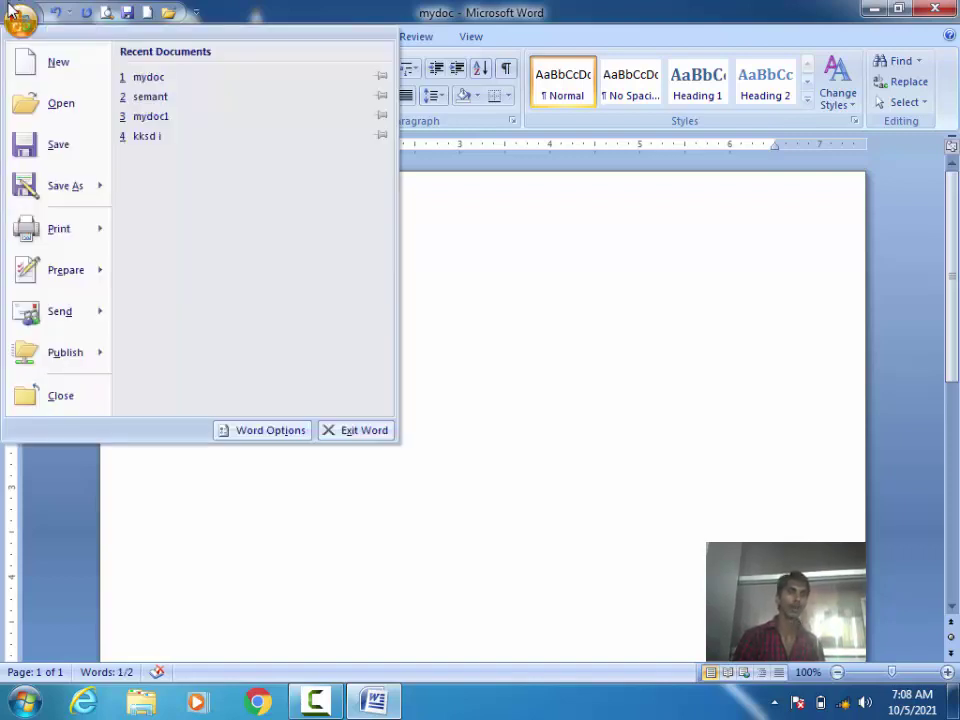
mouse_move(47, 182)
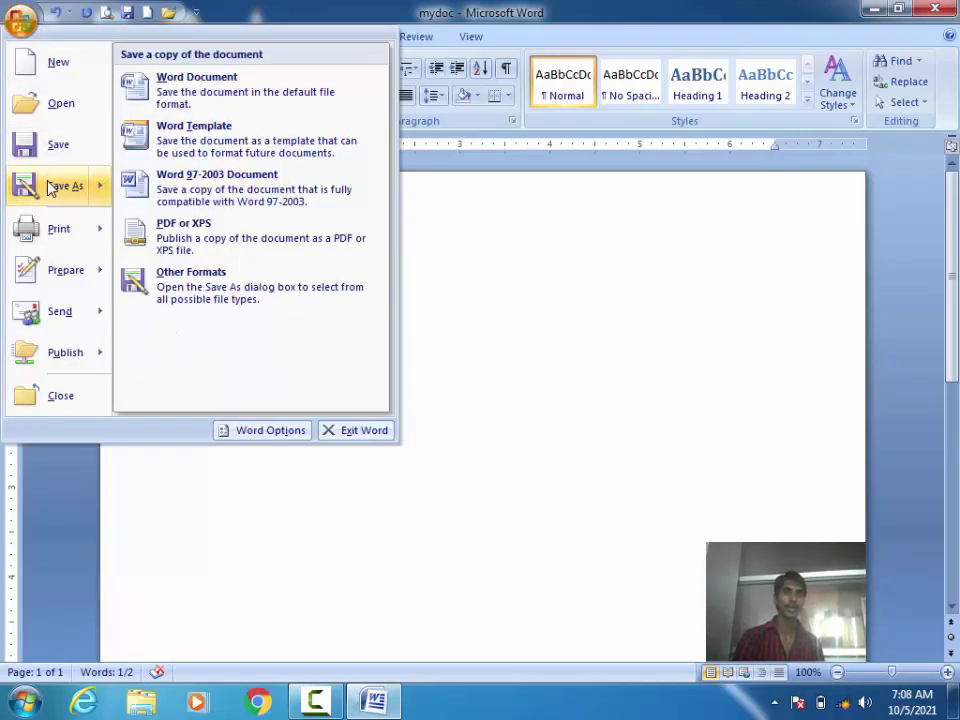
click(223, 189)
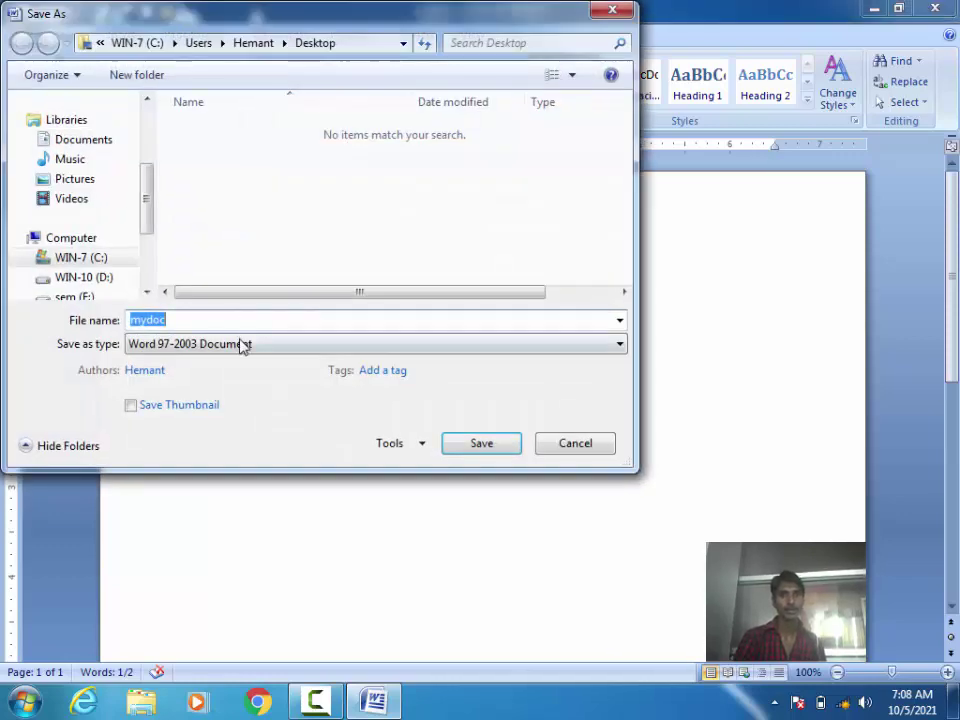
click(244, 344)
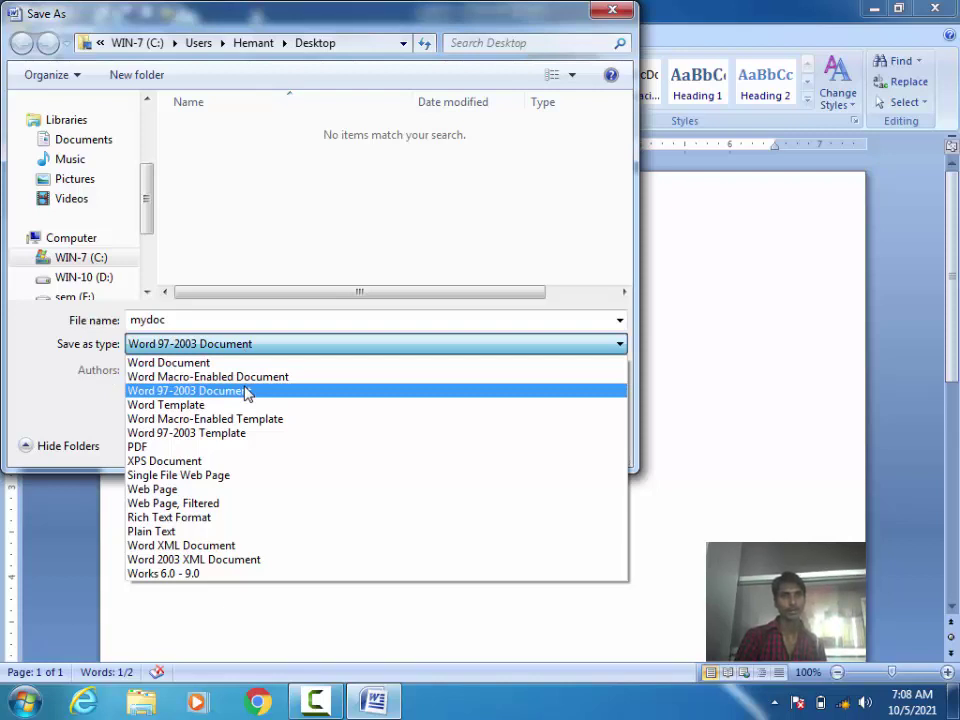
click(244, 391)
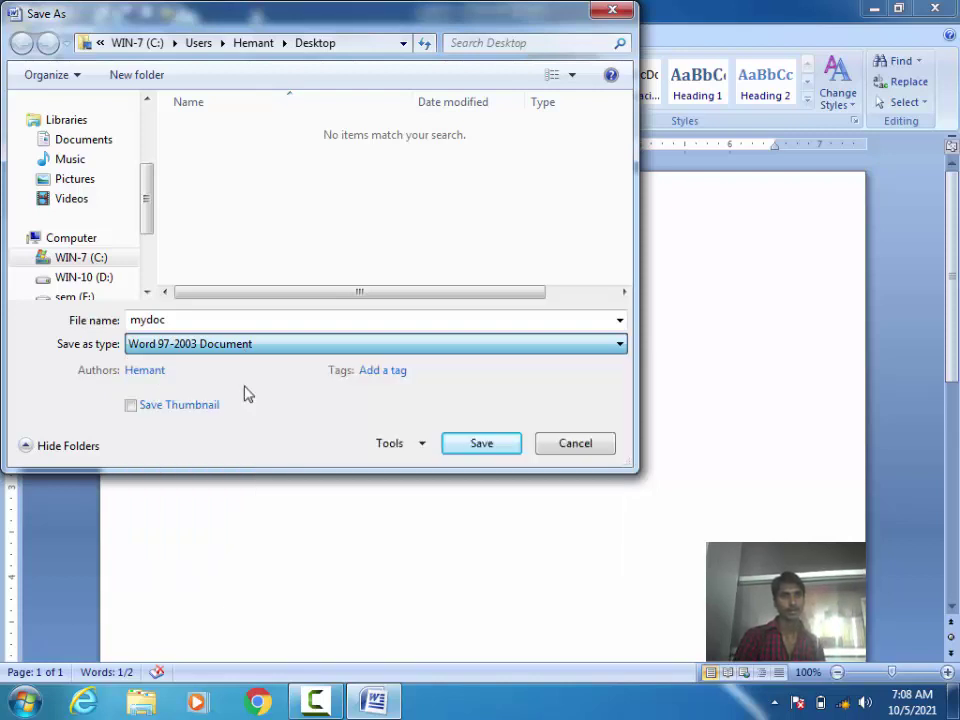
click(575, 443)
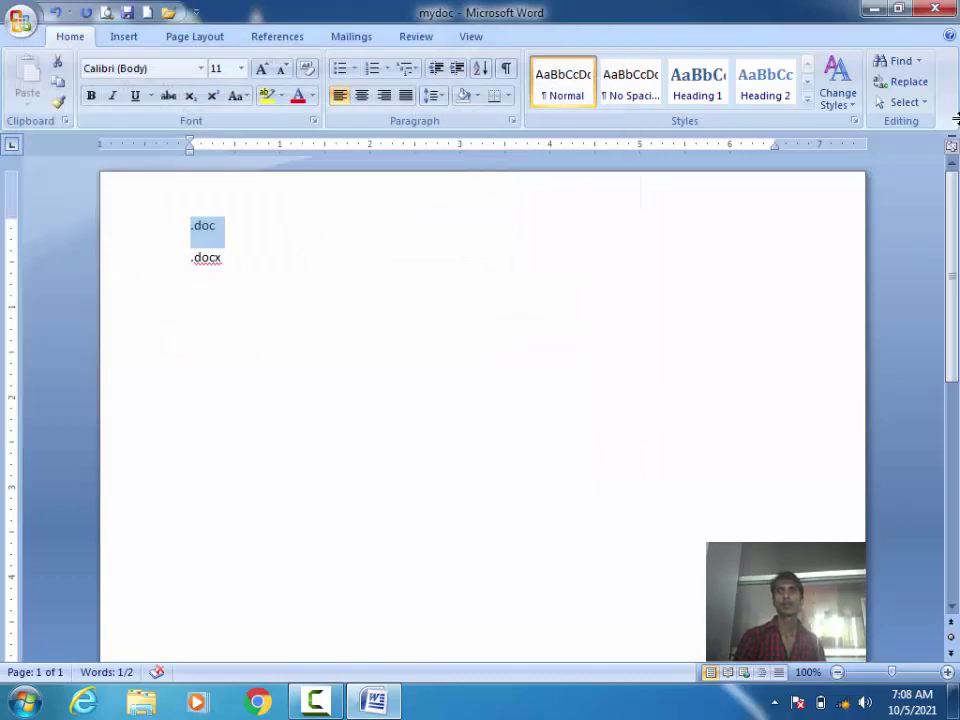
click(869, 8)
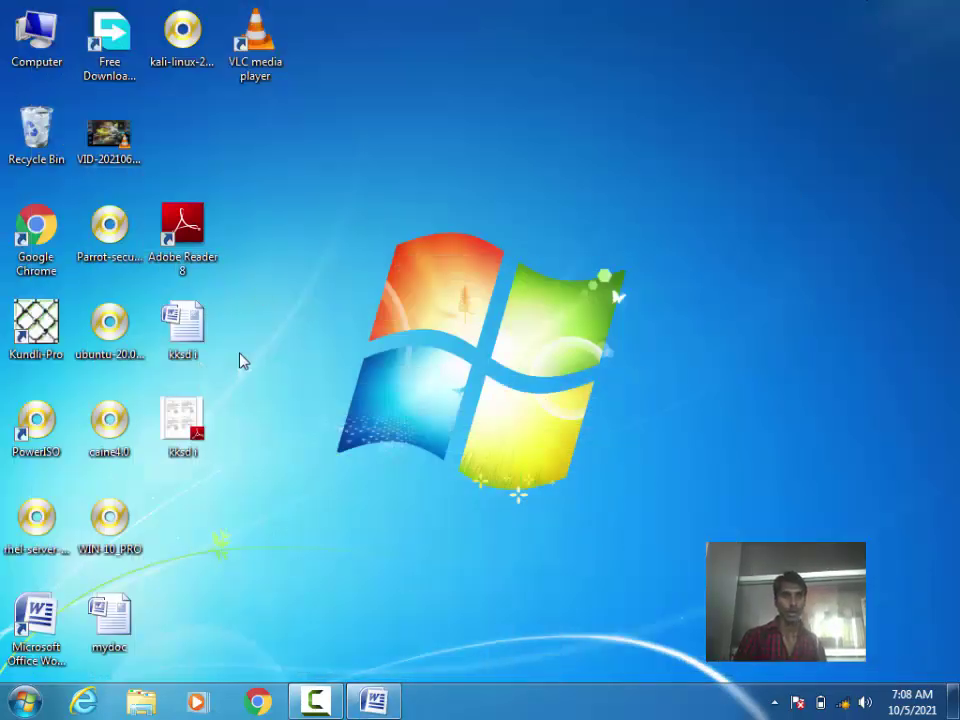
Step: Uncheck 'Hide extensions for known file types' in Folder Options and apply
double_click(18, 22)
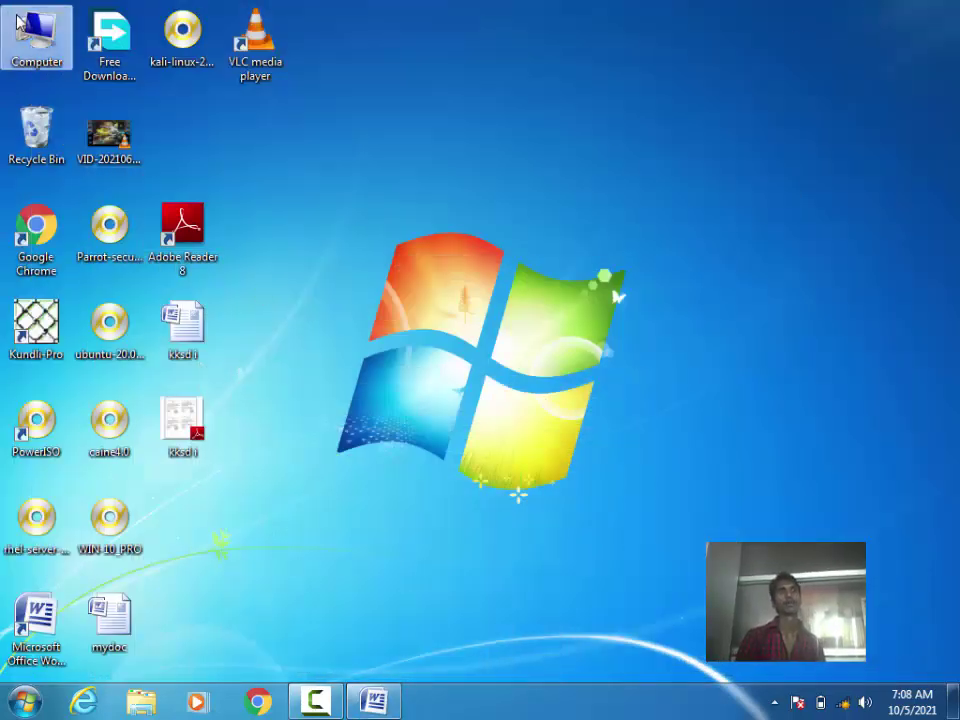
click(155, 144)
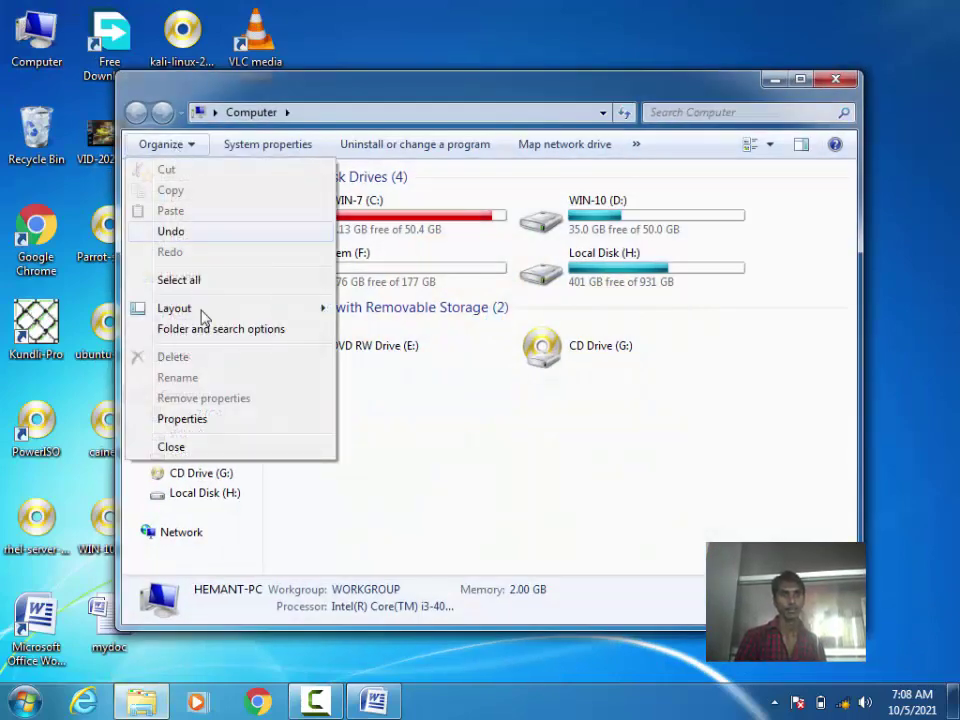
click(213, 337)
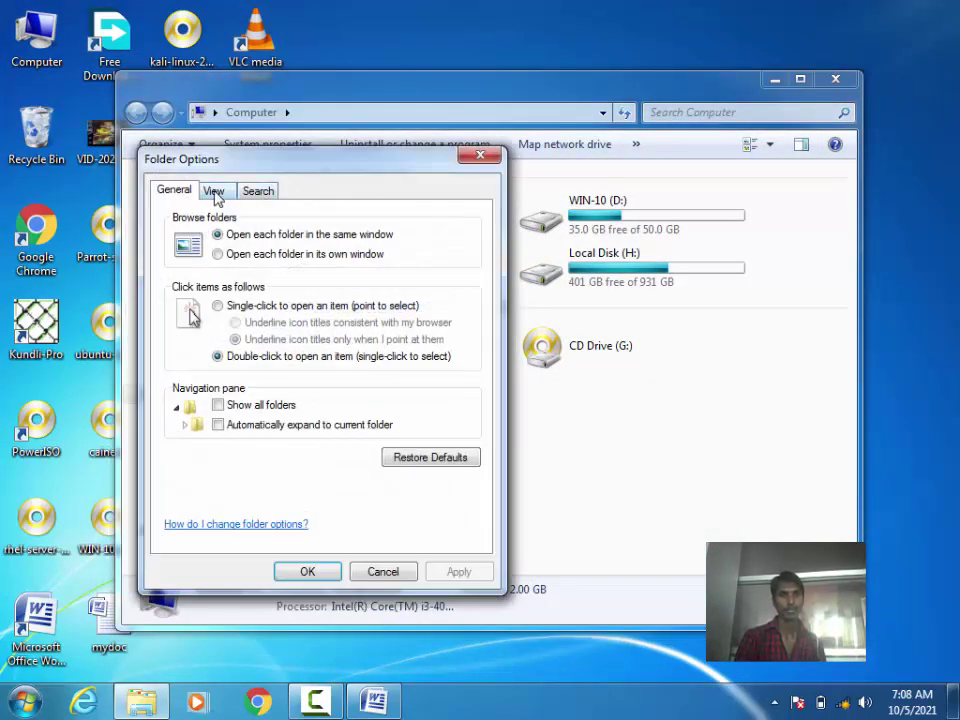
click(216, 193)
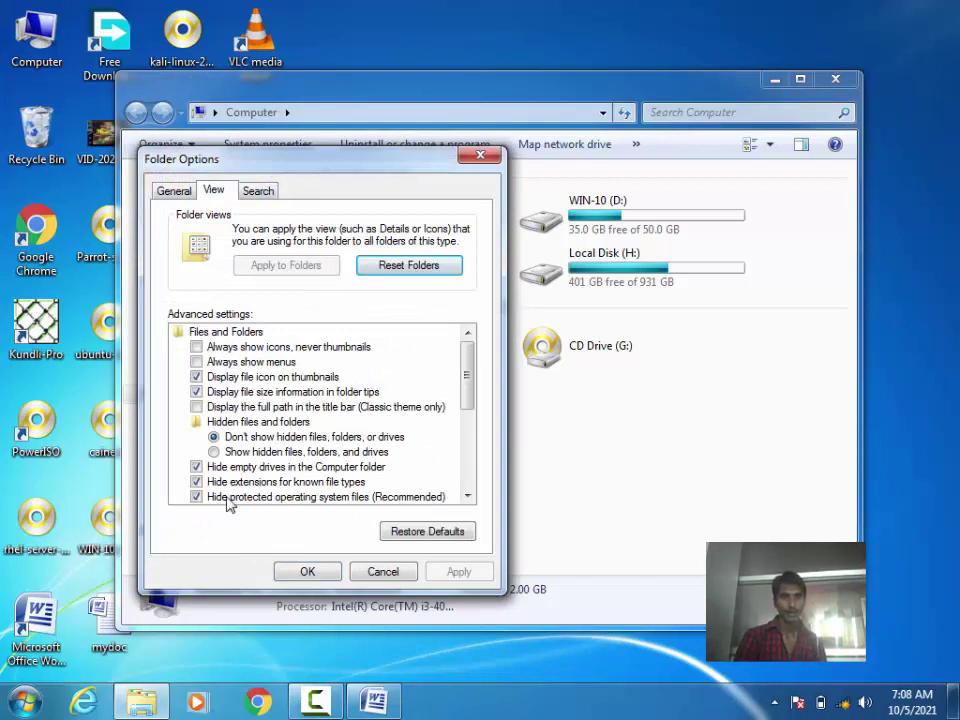
click(309, 485)
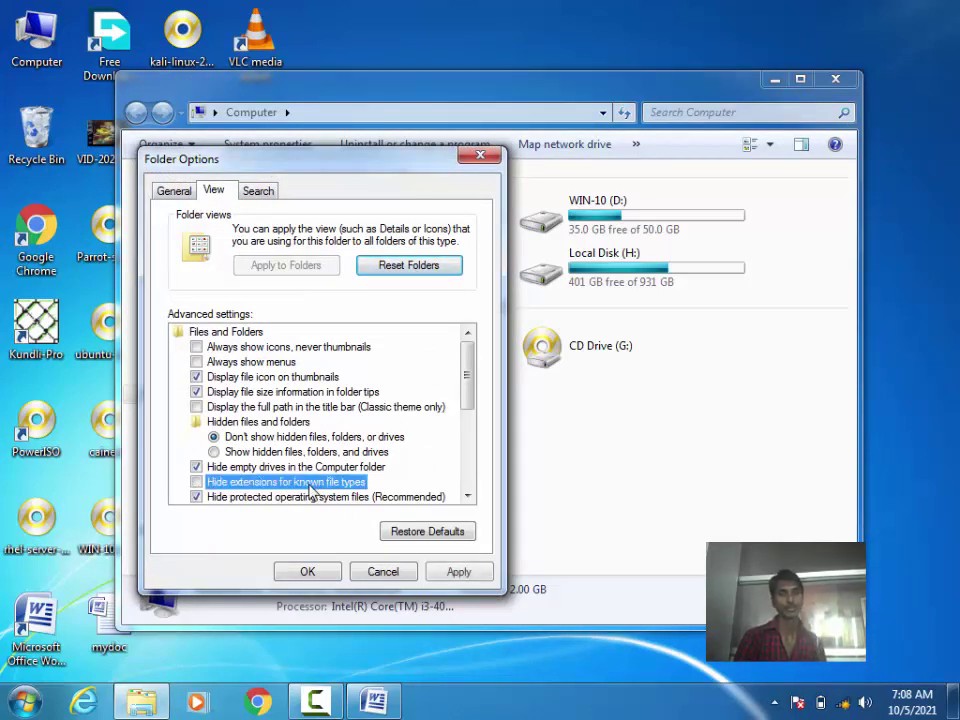
click(306, 569)
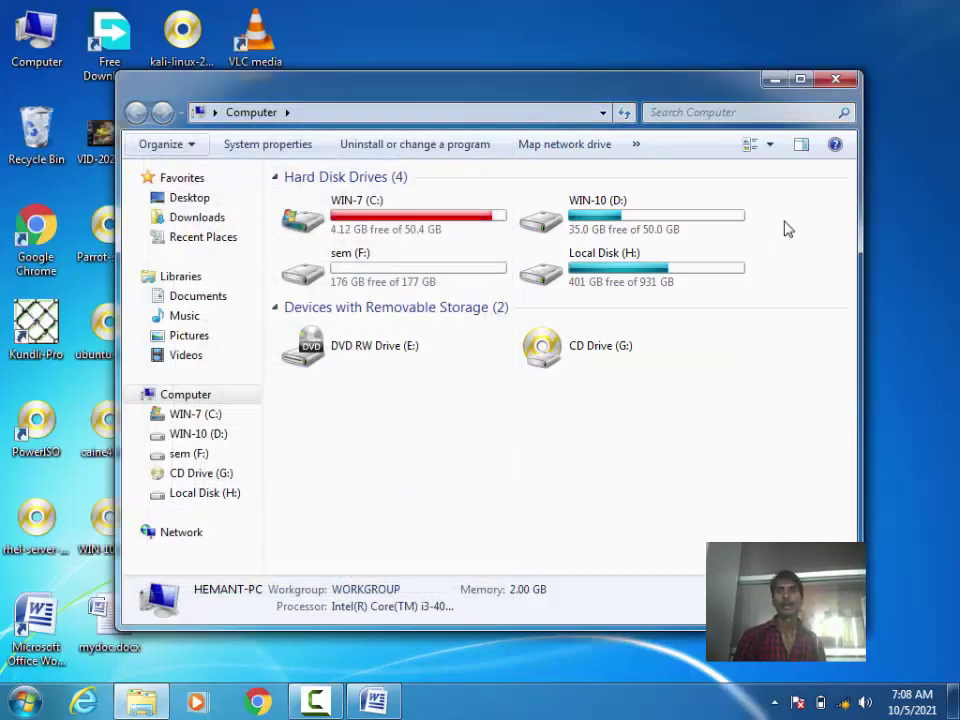
click(826, 86)
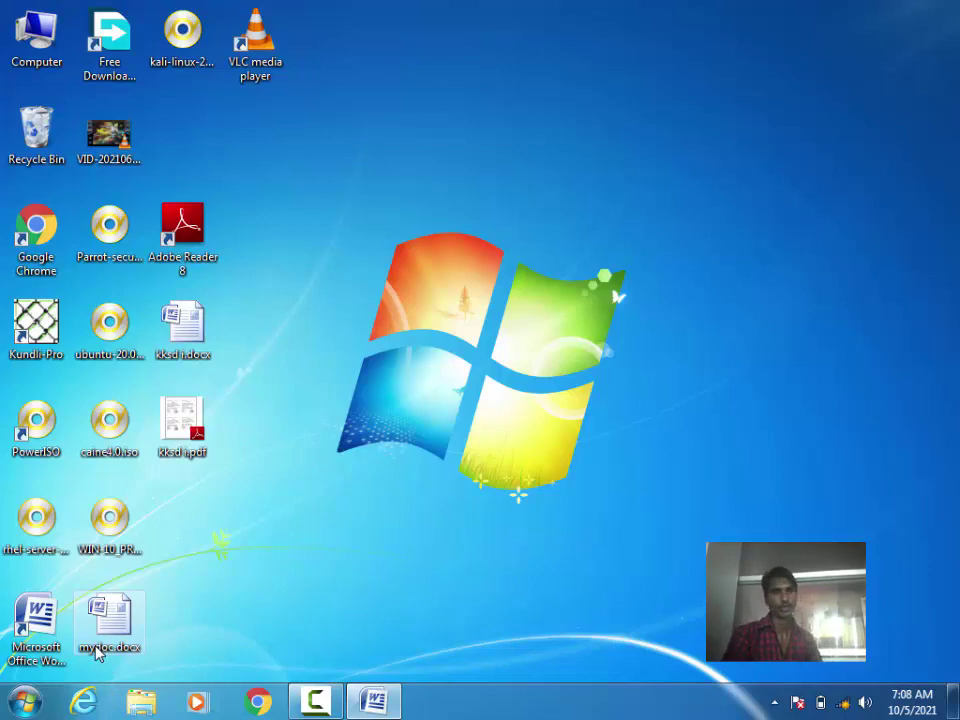
Step: Open and close a command prompt with Win+U, then reopen the Computer window
key(super+u)
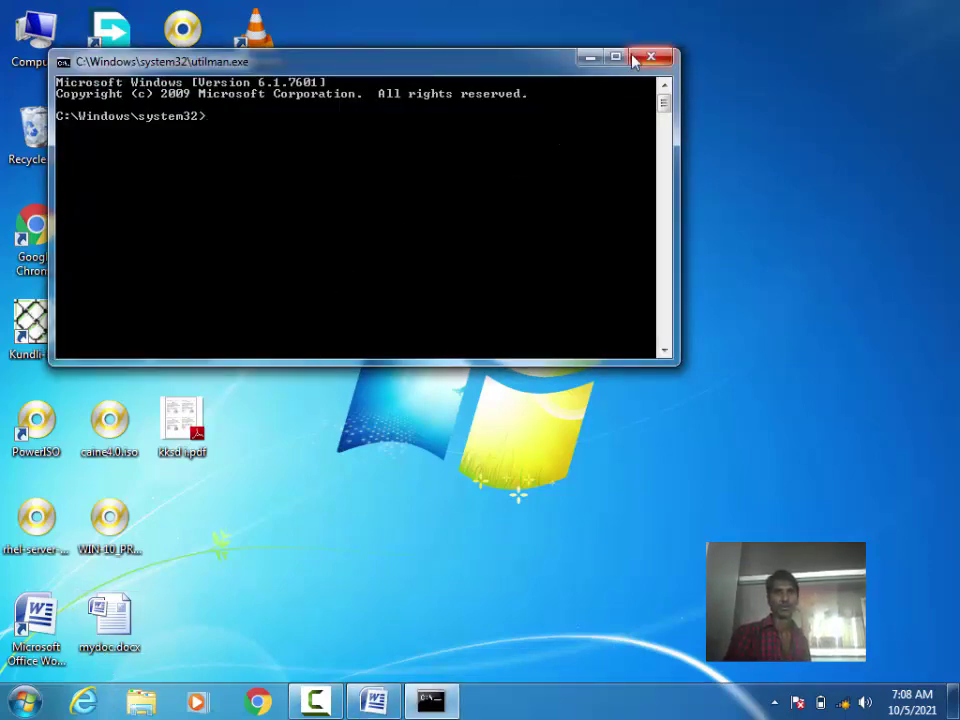
click(650, 58)
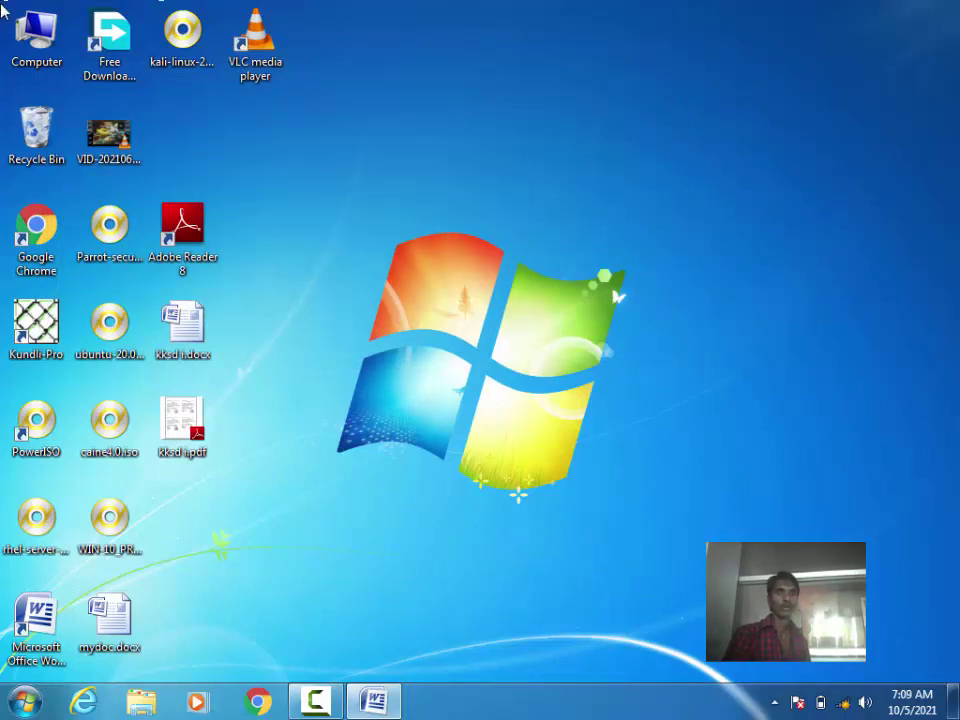
double_click(22, 30)
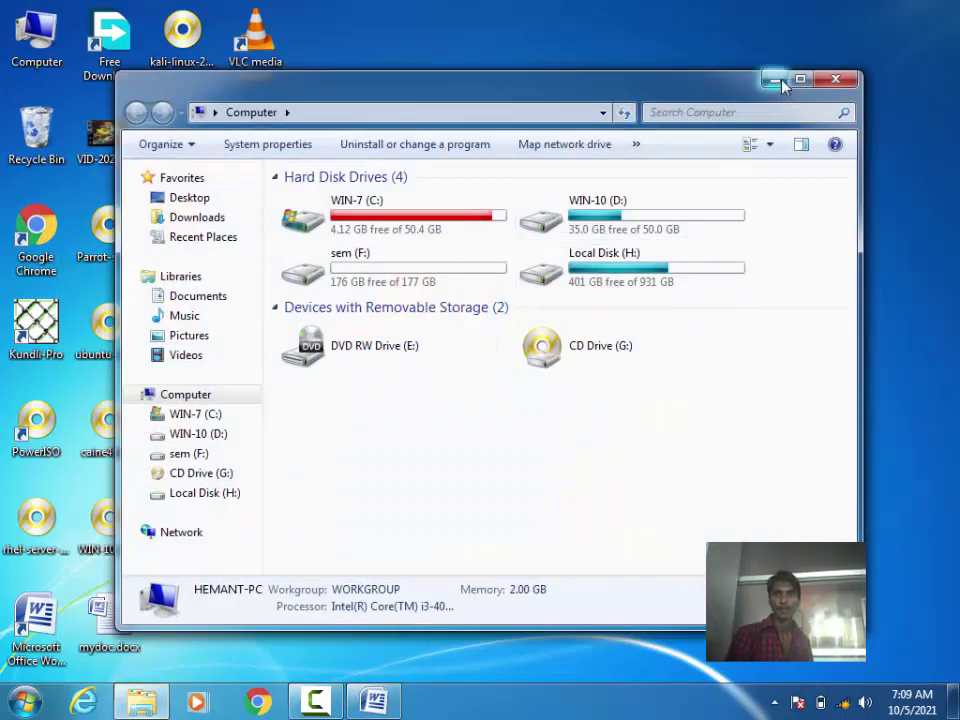
Step: Close the Computer window and open the Ease of Access Center from Control Panel
click(828, 84)
click(25, 700)
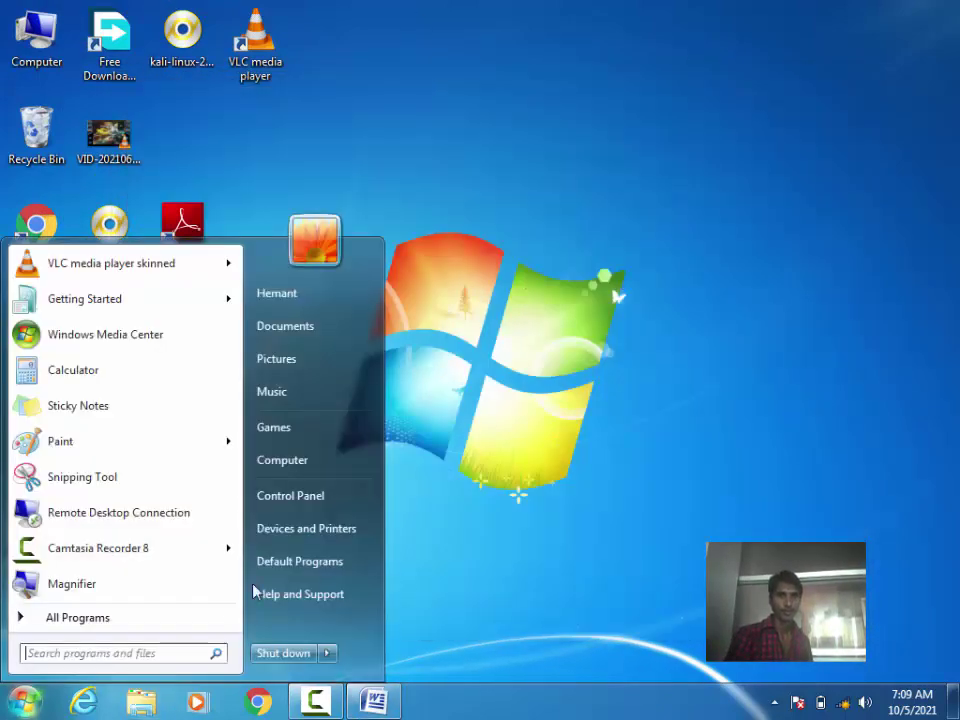
click(287, 496)
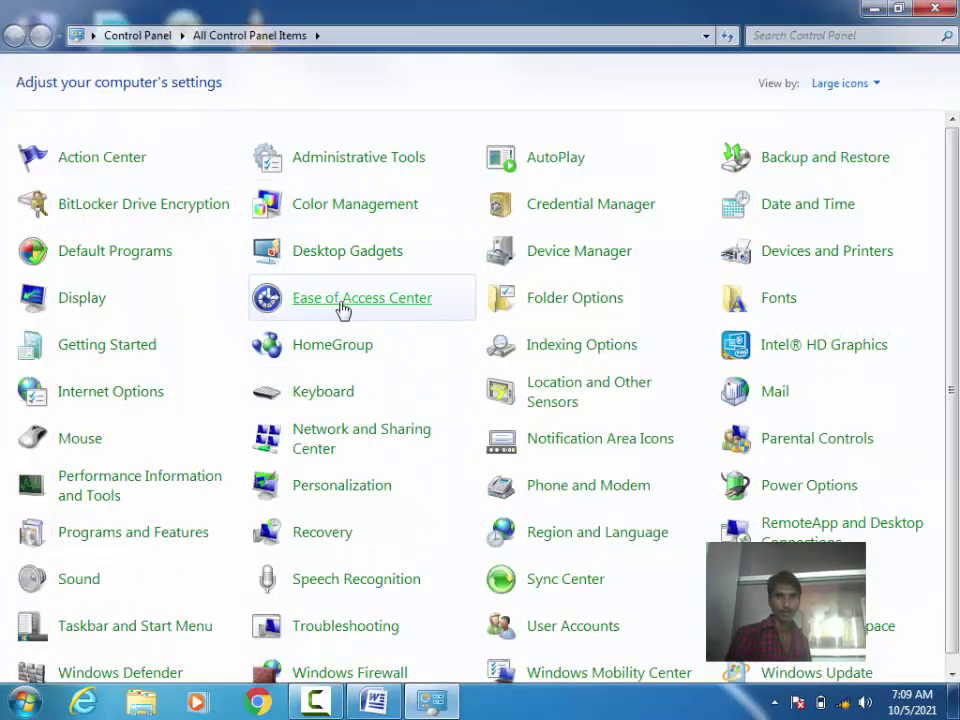
click(343, 310)
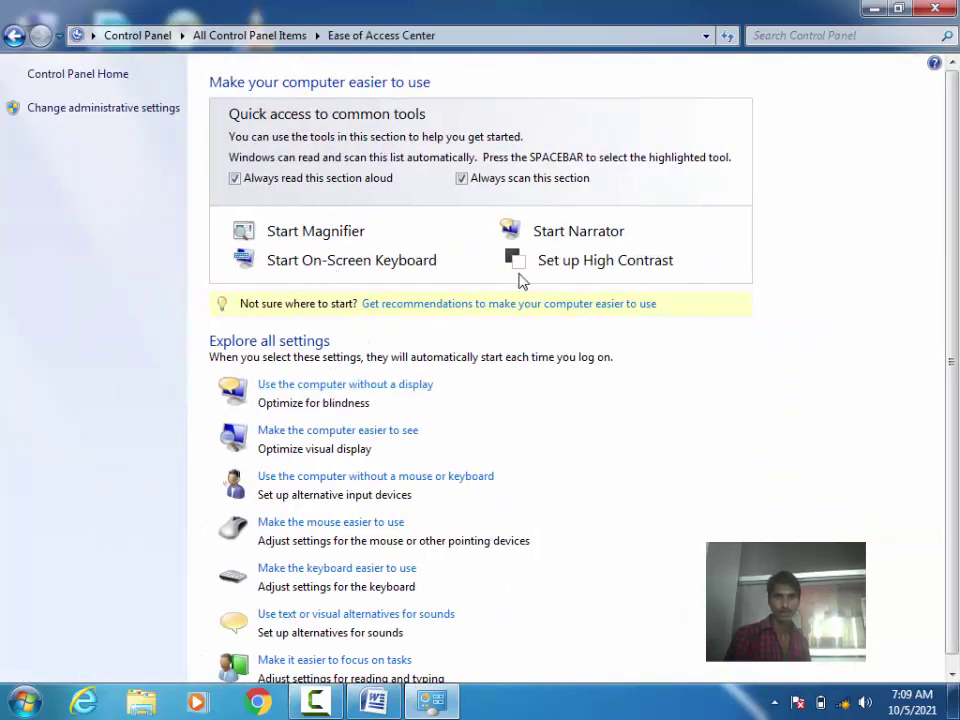
Step: Start Magnifier, then close the command prompt and the Ease of Access Center
click(318, 238)
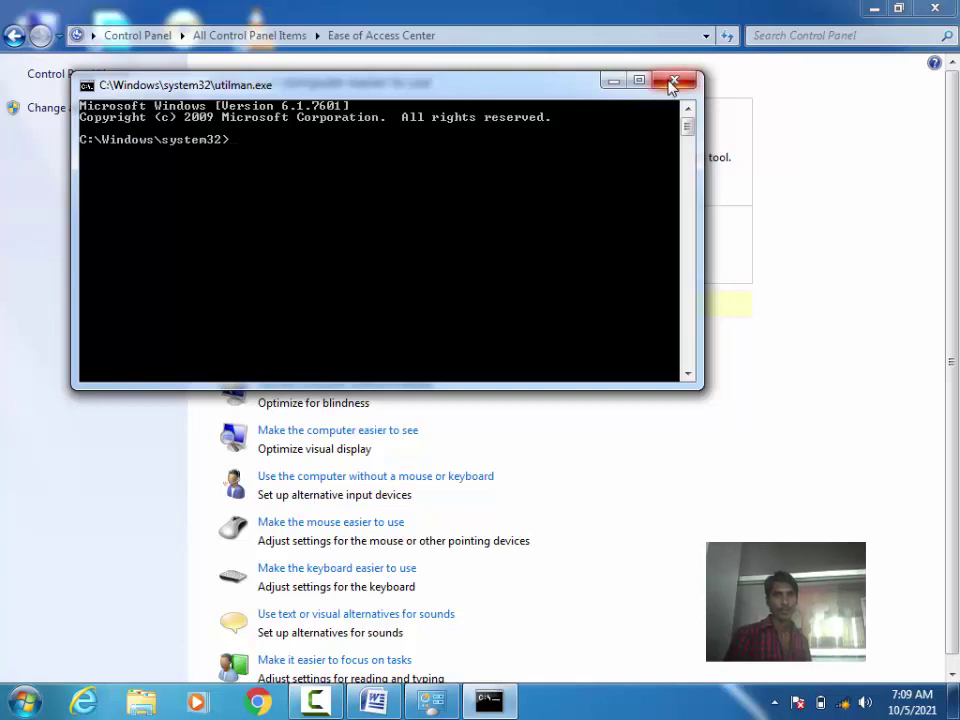
click(673, 82)
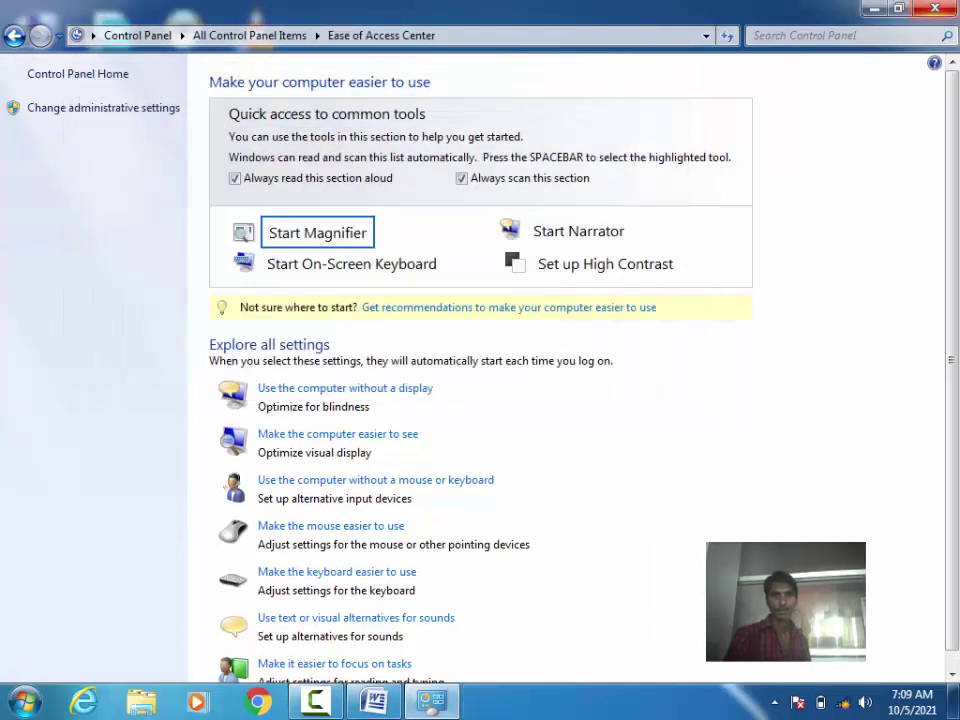
click(935, 8)
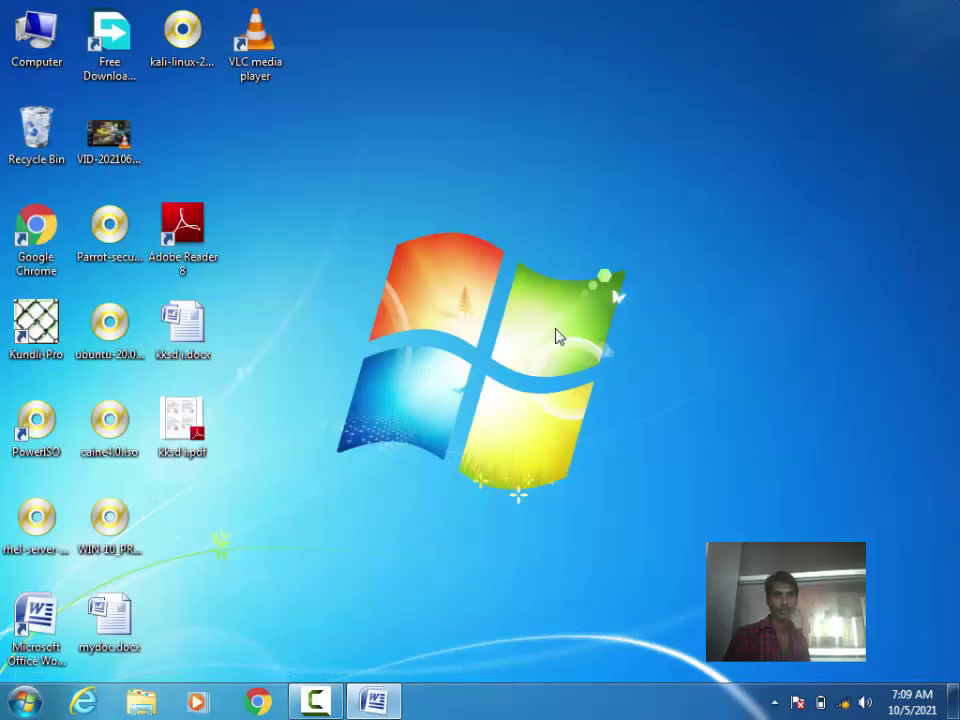
right_click(557, 336)
click(603, 384)
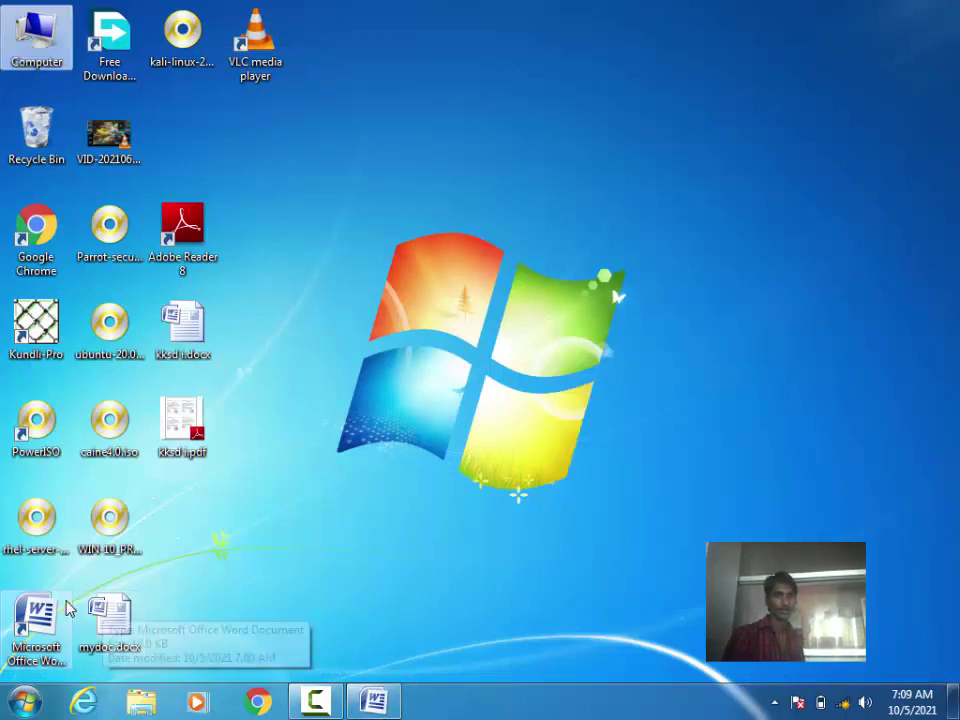
drag(205, 590, 213, 647)
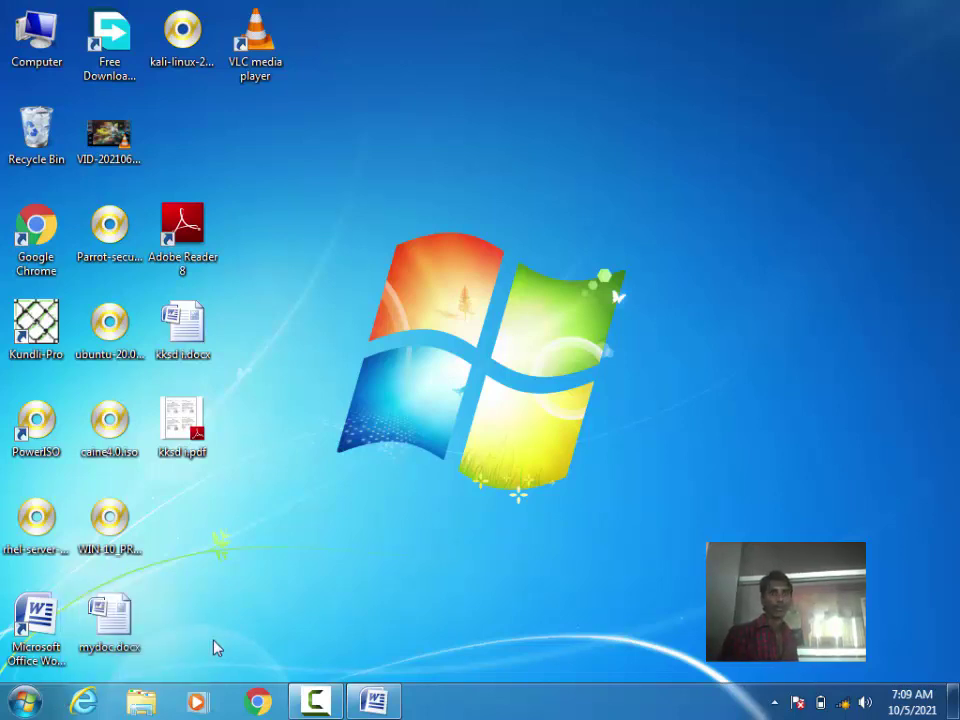
click(101, 657)
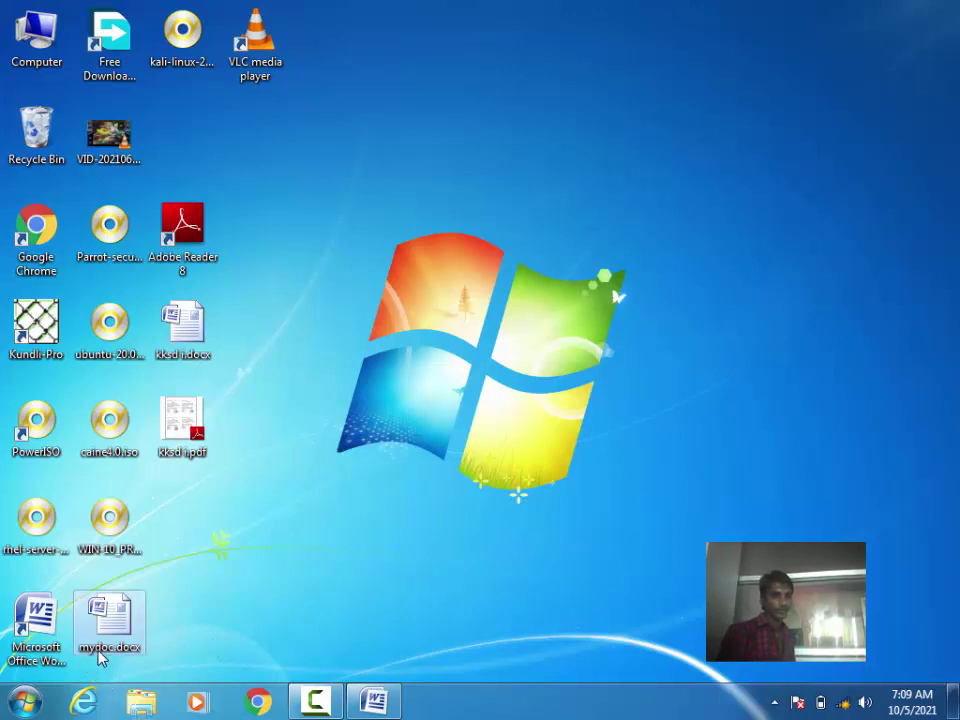
key(F2)
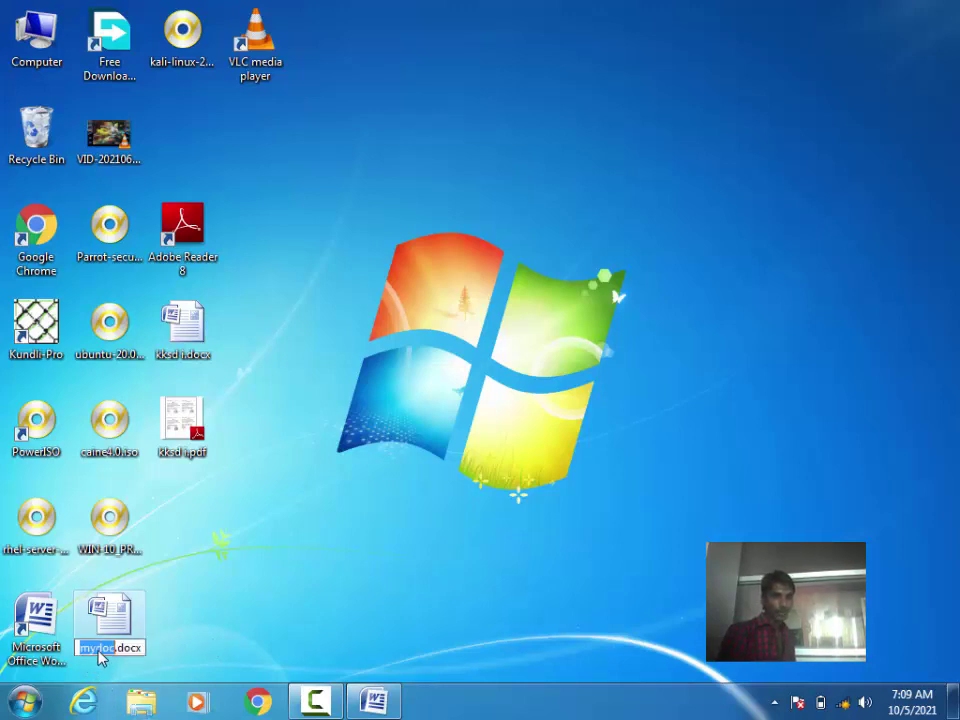
click(101, 657)
key(Right)
key(Right)
key(Right)
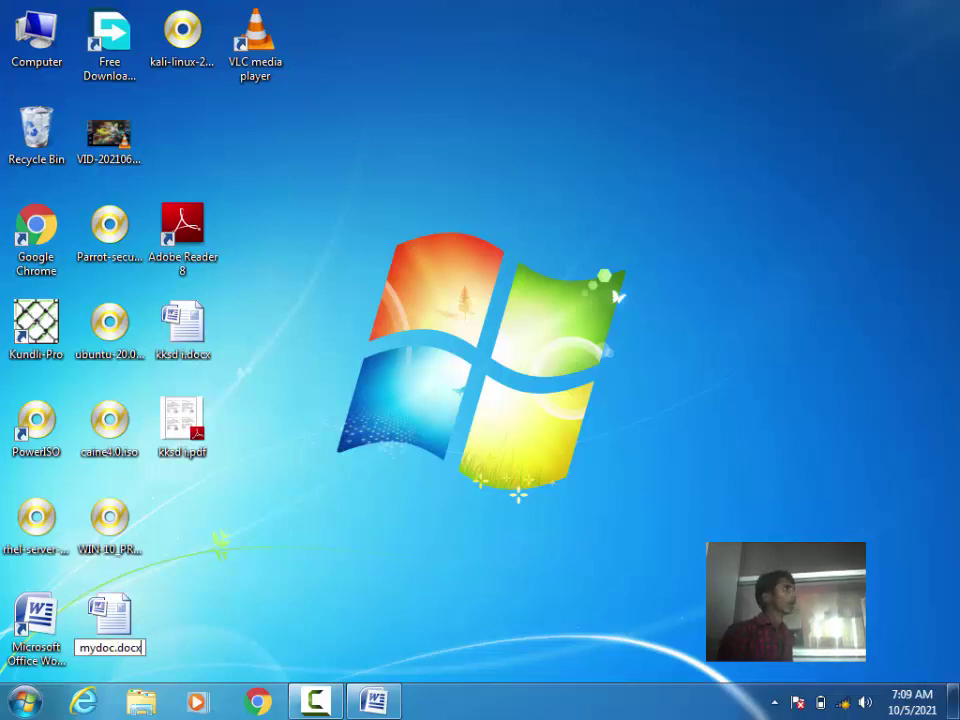
key(Return)
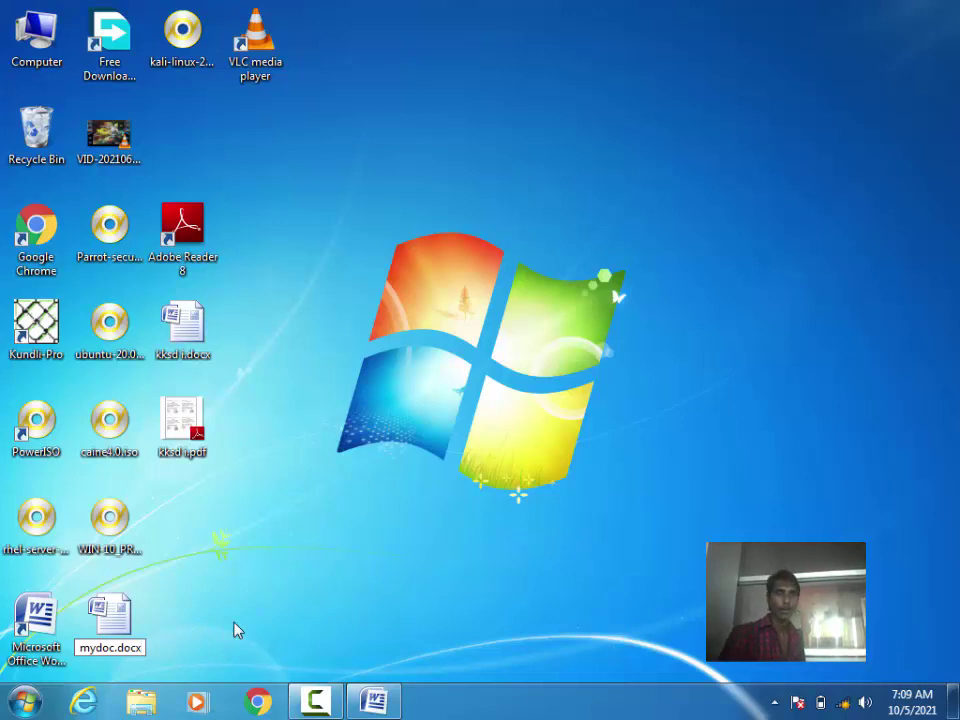
key(Return)
key(Return)
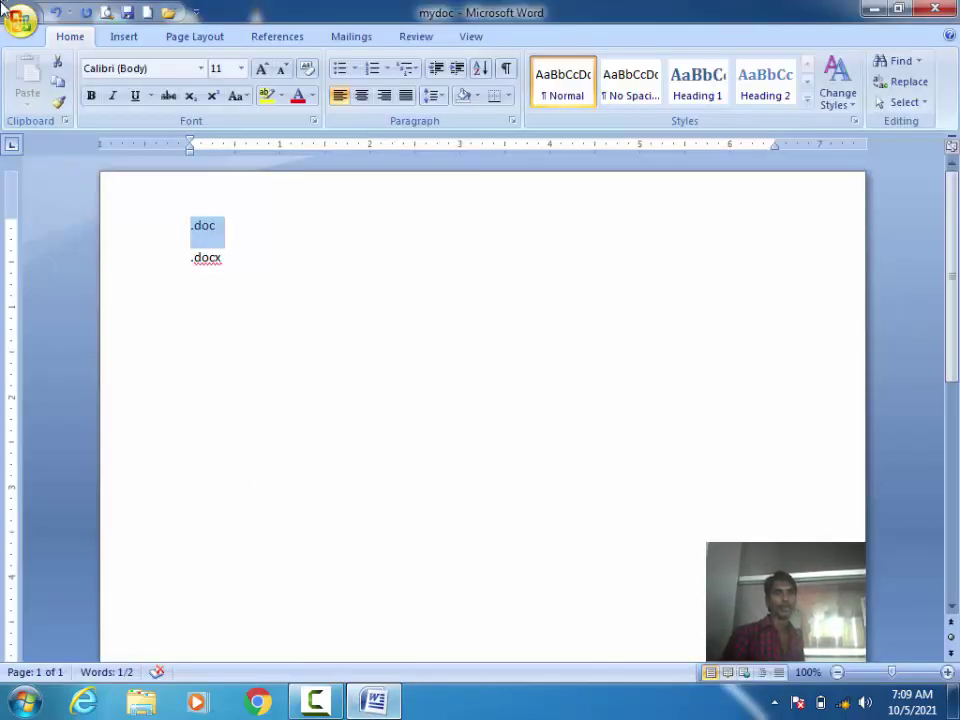
click(20, 20)
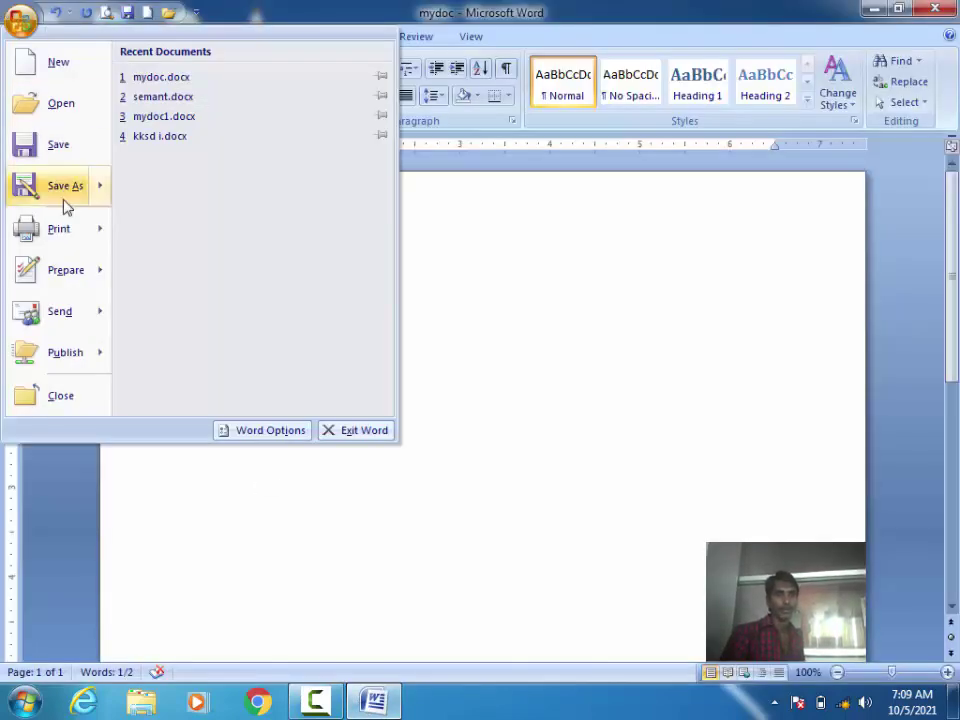
mouse_move(57, 195)
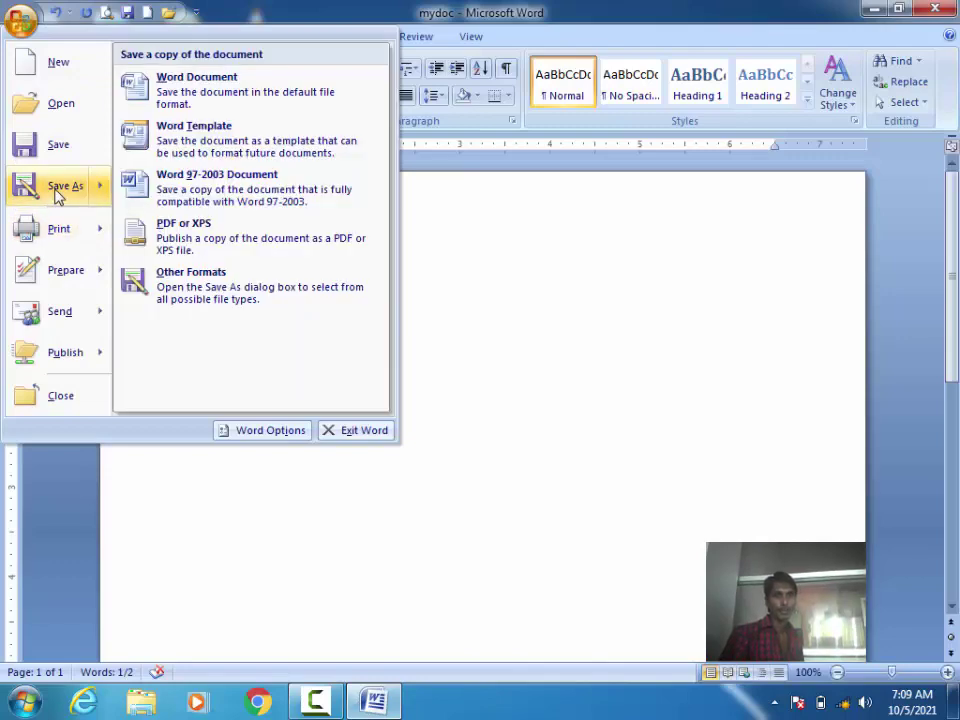
click(221, 183)
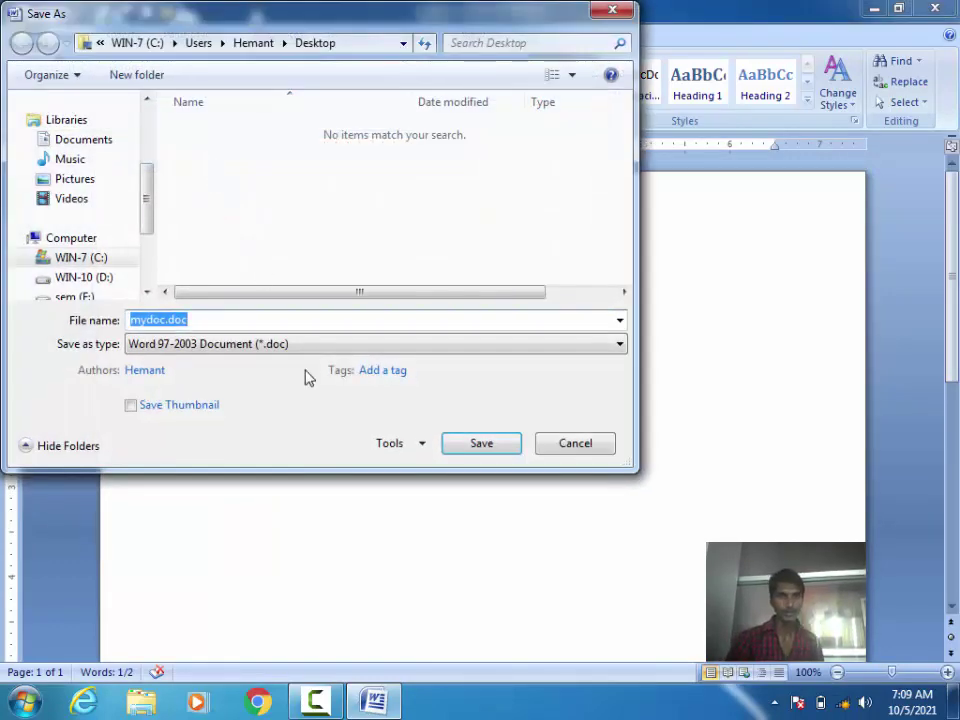
click(258, 320)
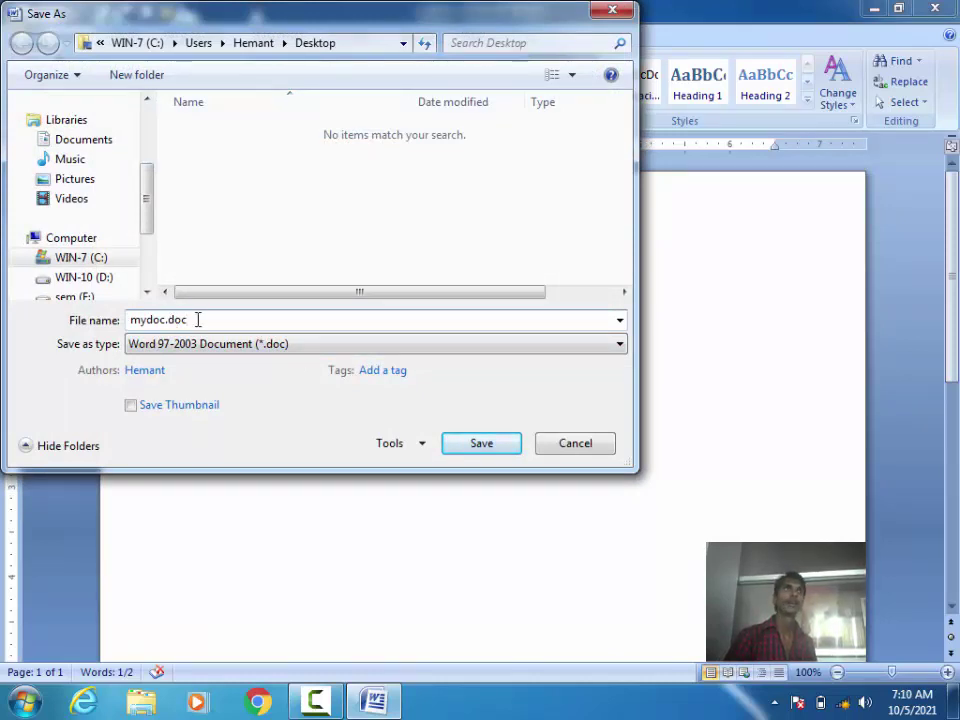
click(328, 346)
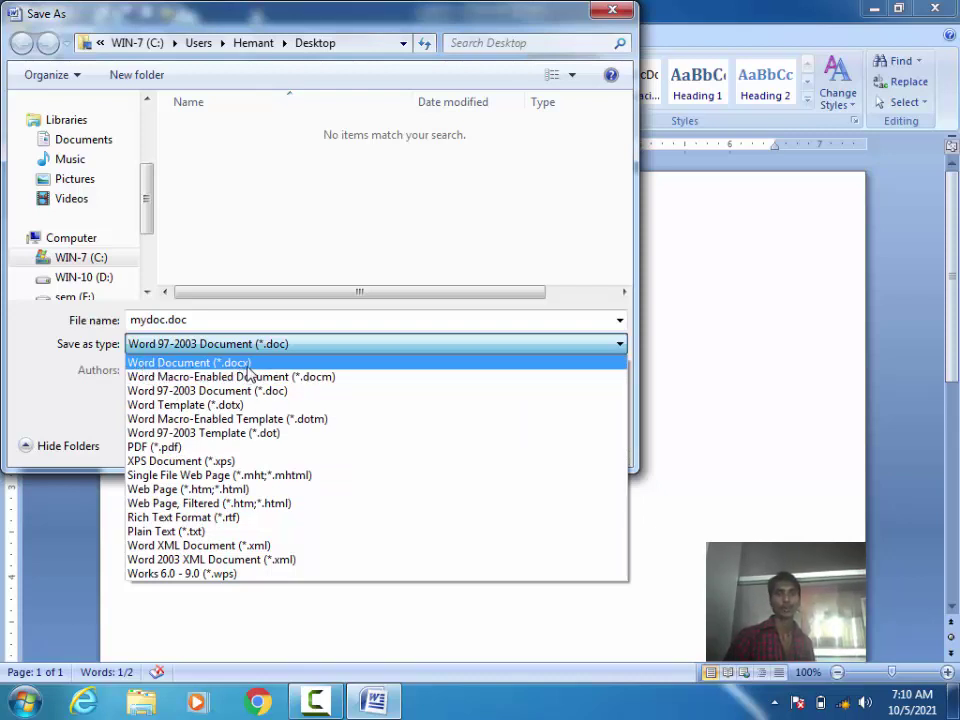
click(307, 400)
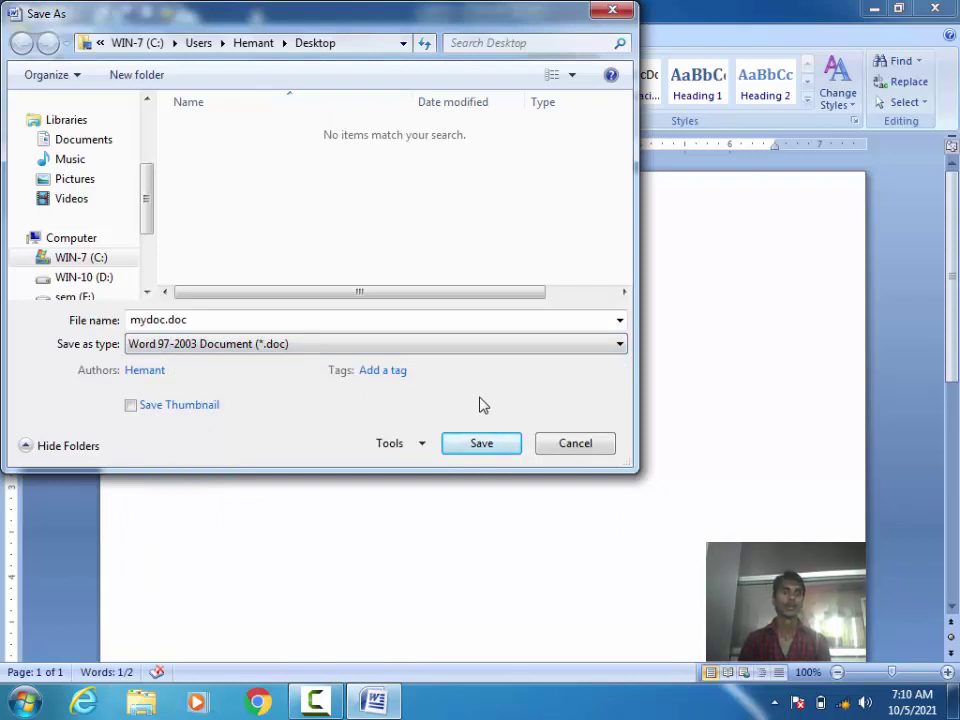
click(558, 444)
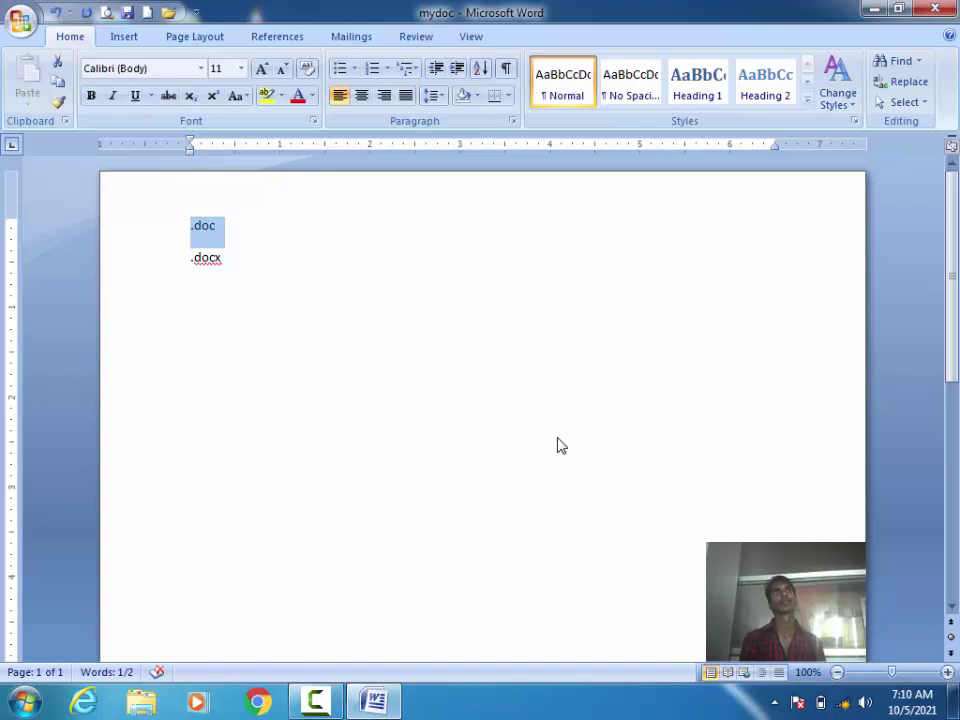
click(5, 12)
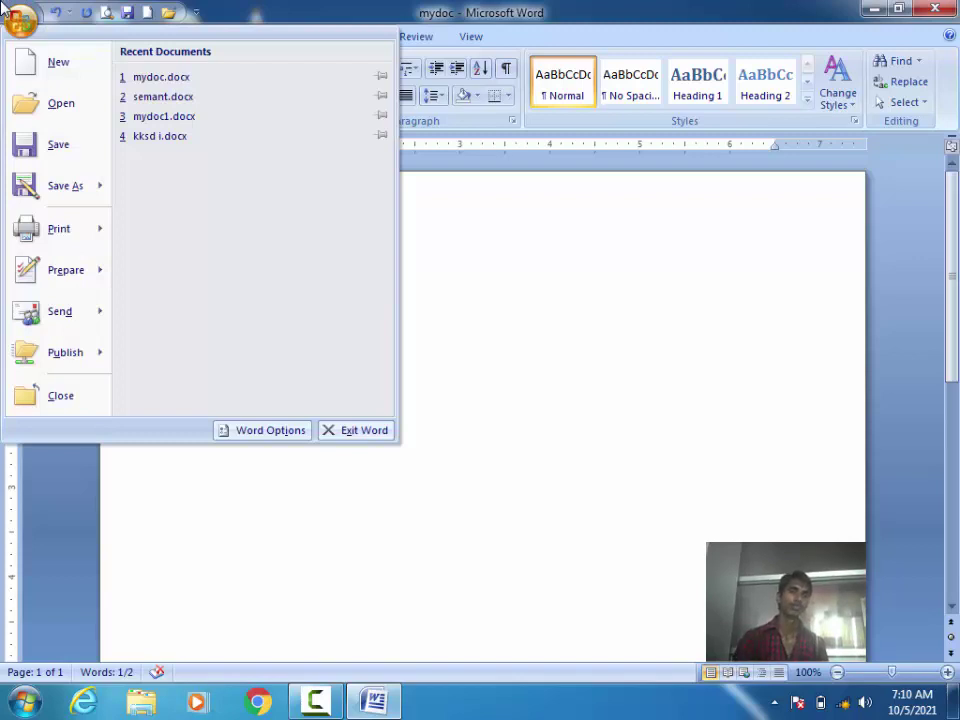
mouse_move(64, 185)
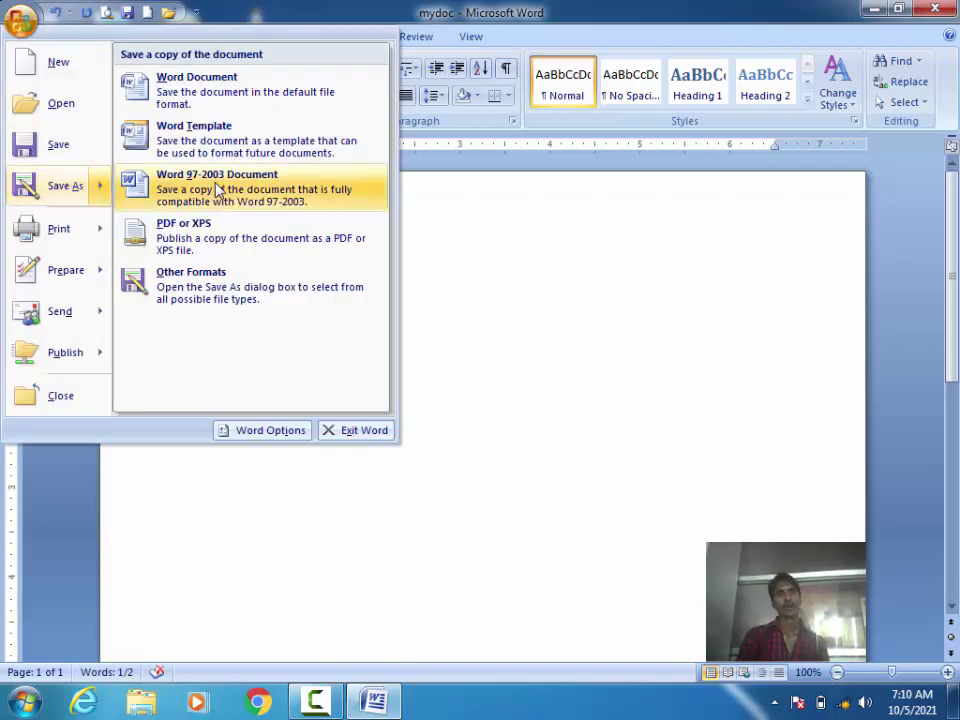
click(262, 246)
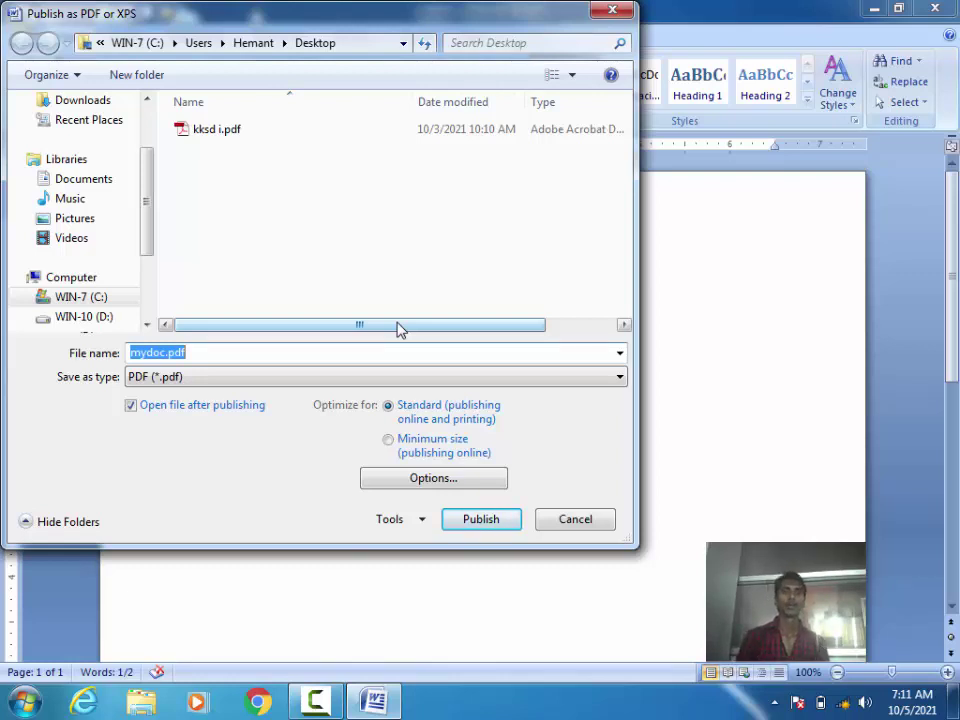
Step: Cancel the earlier publish attempt, then publish the document as mydoc.pdf with PDF selected
click(568, 522)
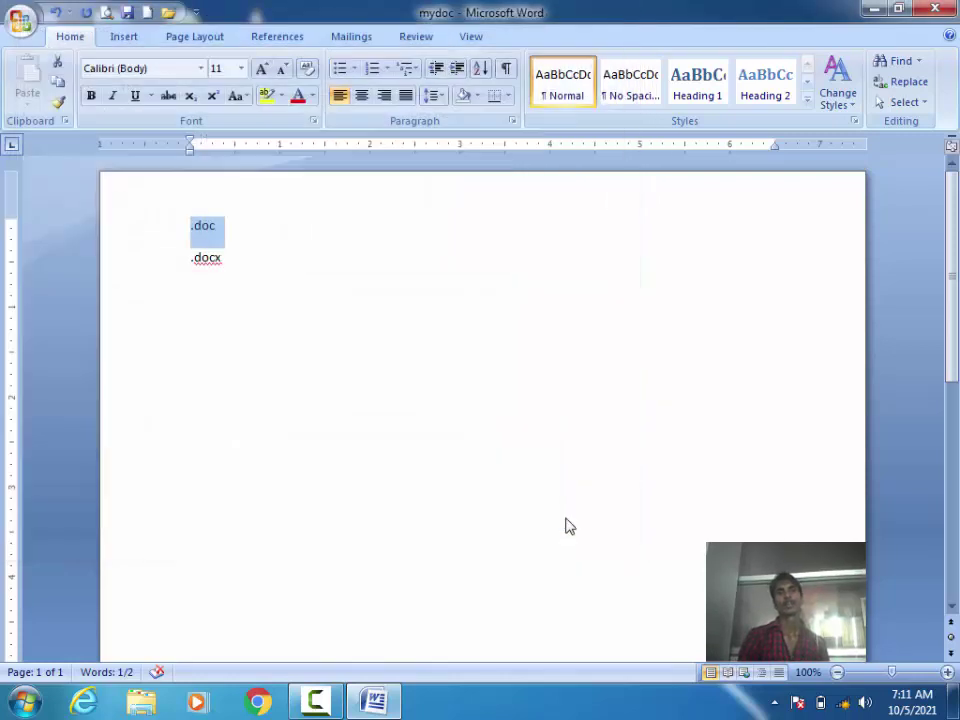
click(275, 345)
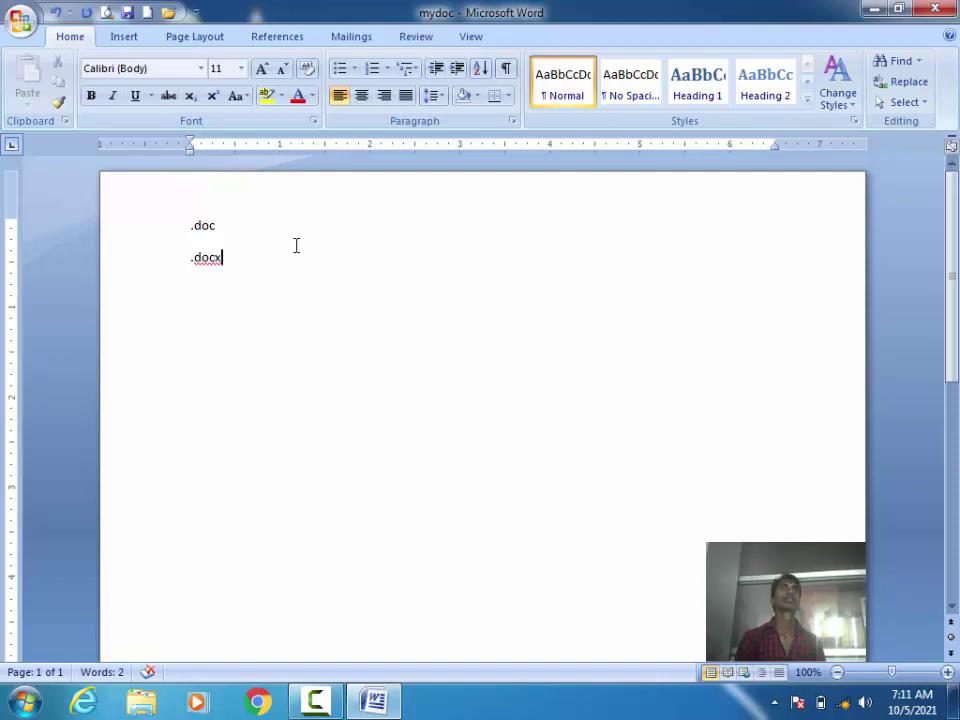
click(4, 11)
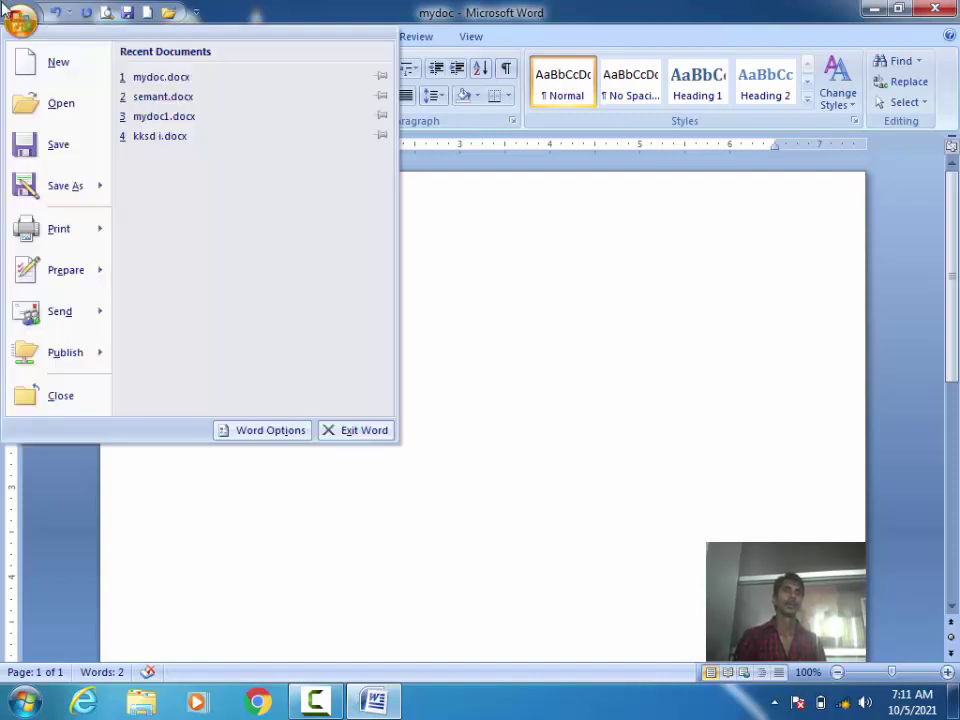
mouse_move(44, 190)
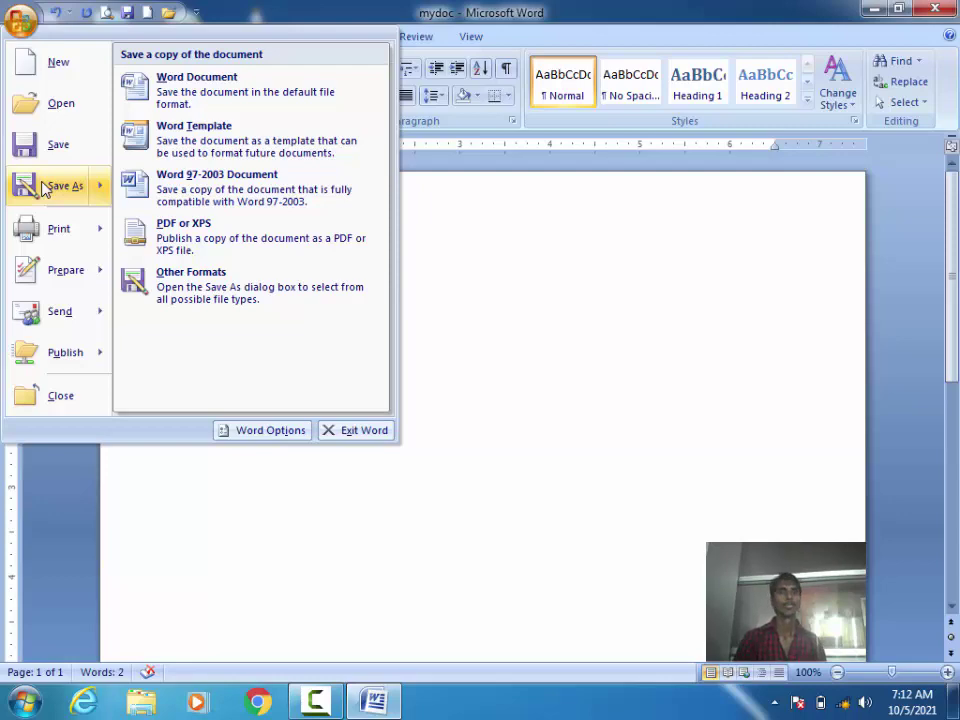
click(216, 243)
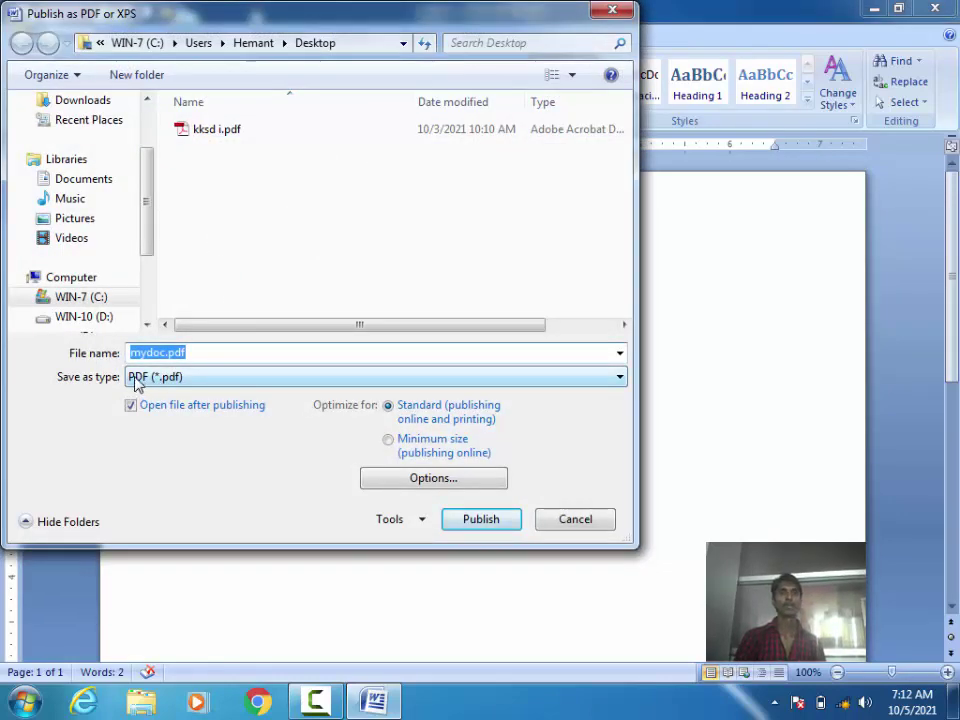
click(499, 523)
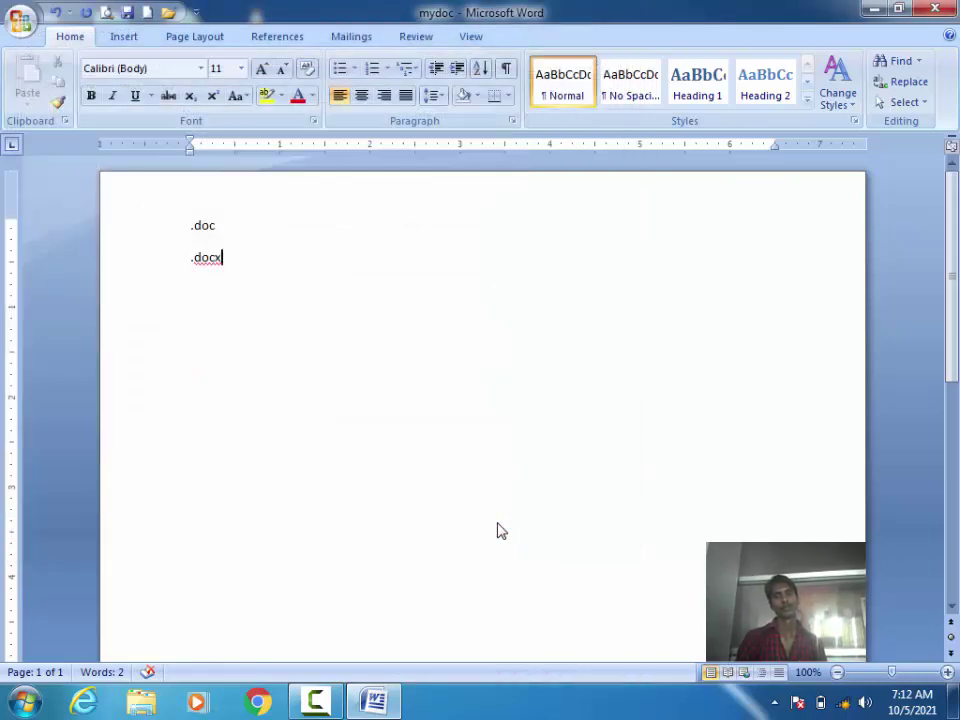
Step: Minimize Word, check the .doc and .docx text in mydoc.pdf, then close Adobe Reader
click(871, 10)
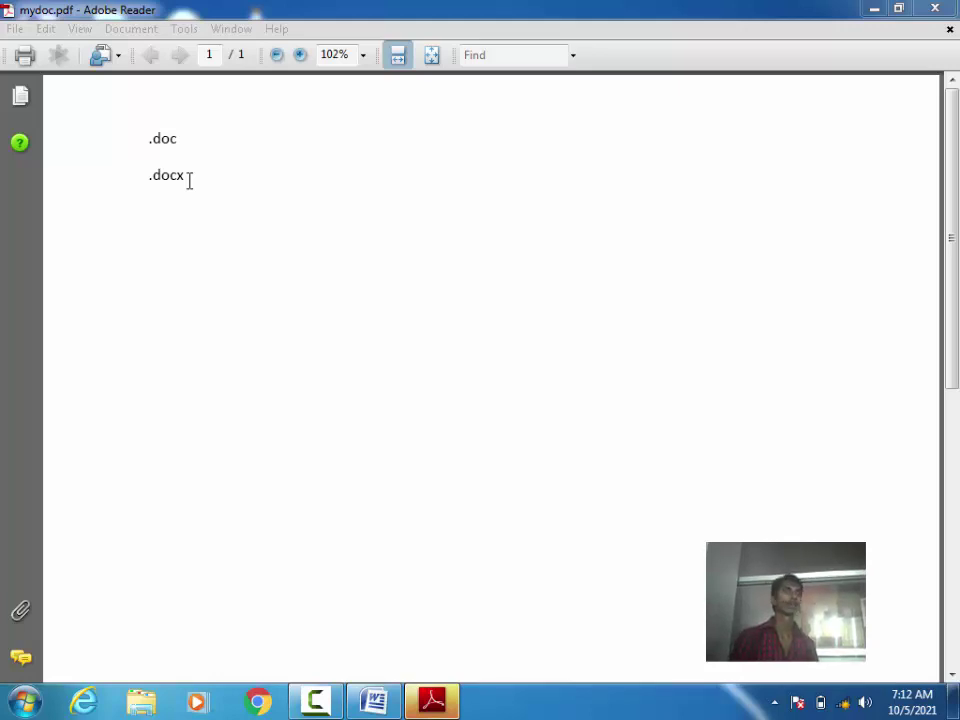
drag(187, 172, 148, 135)
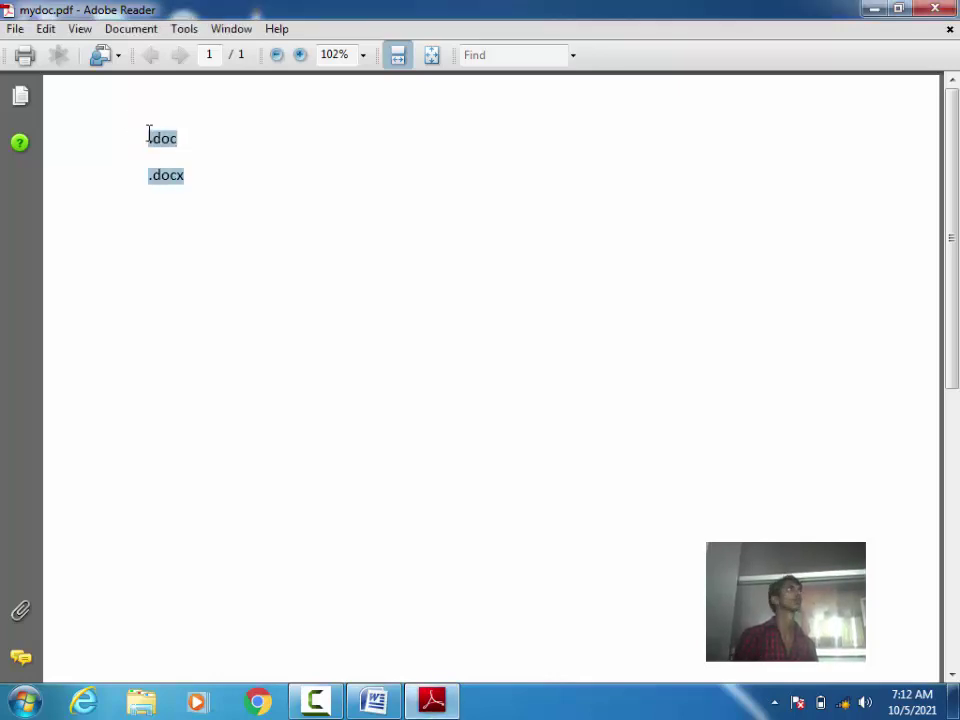
click(375, 478)
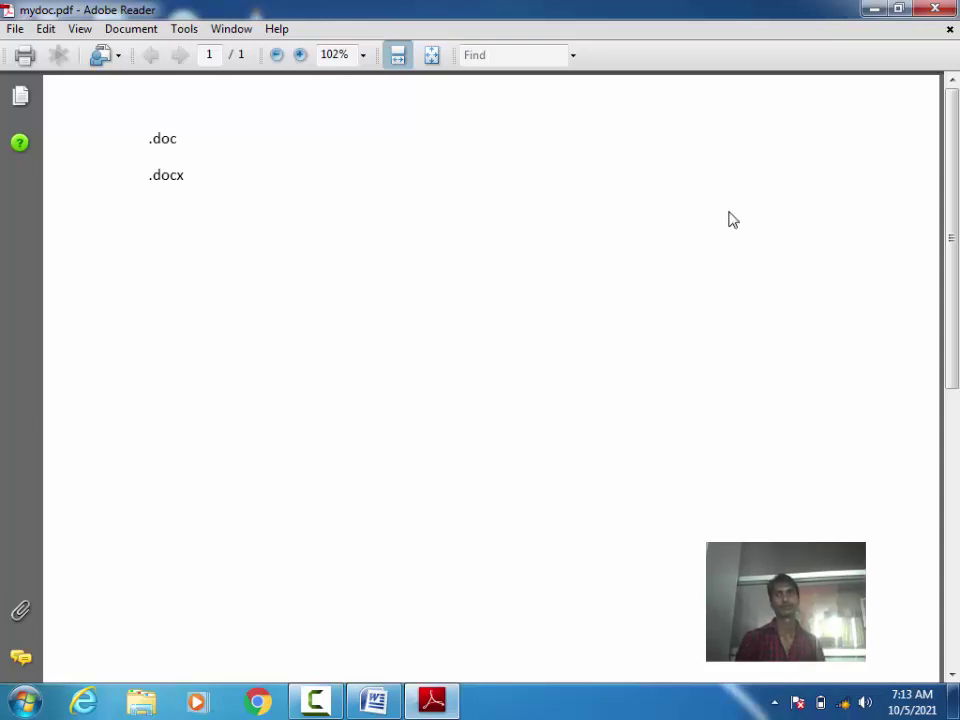
click(935, 8)
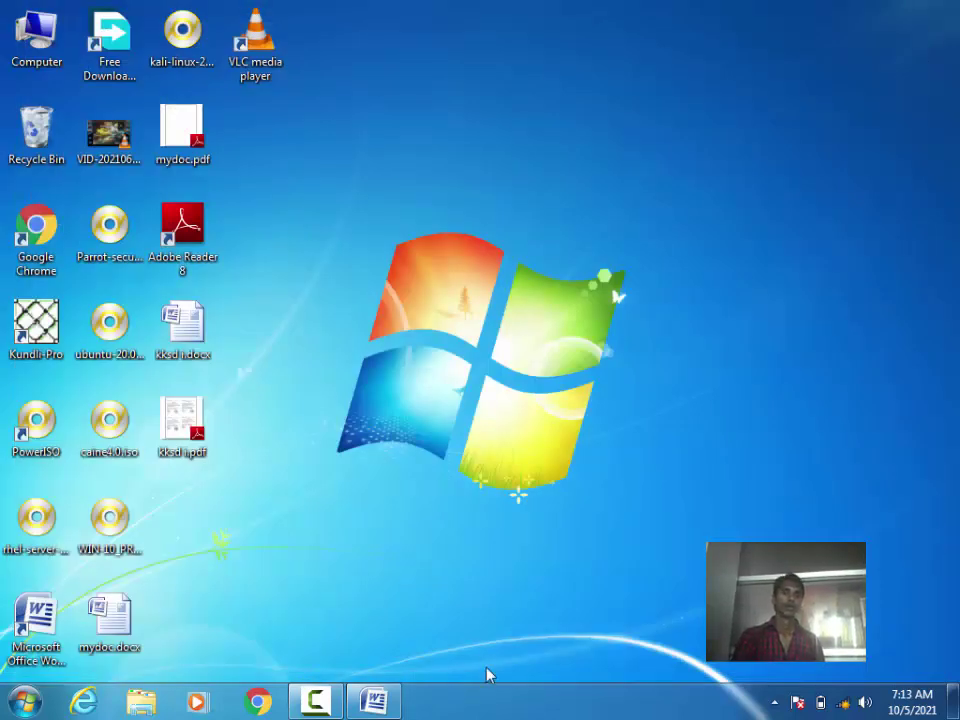
Step: Restore mydoc in Word and show the Save As formats down to PDF or XPS
click(385, 704)
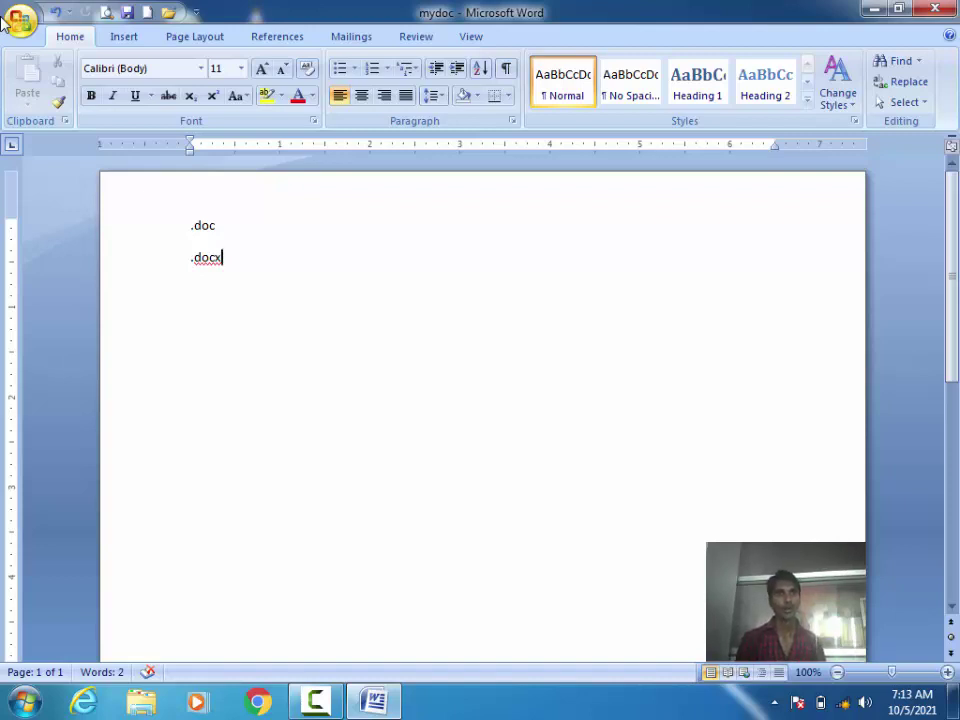
click(8, 20)
mouse_move(64, 186)
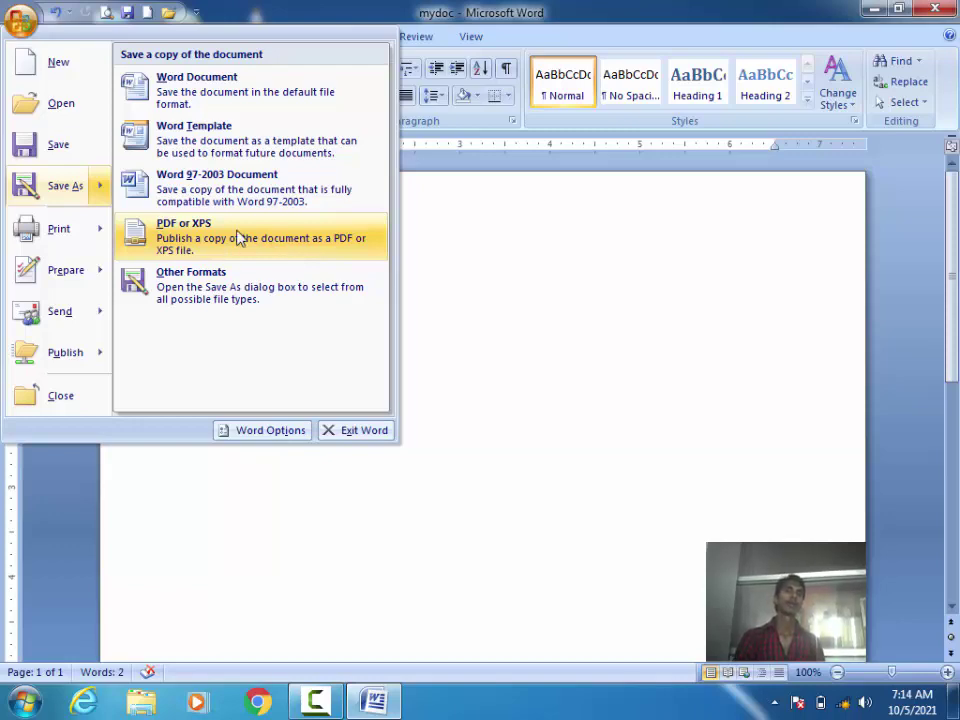
Step: Publish the document as mydoc.xps with Save as type set to XPS Document (*.xps)
key(Escape)
click(279, 379)
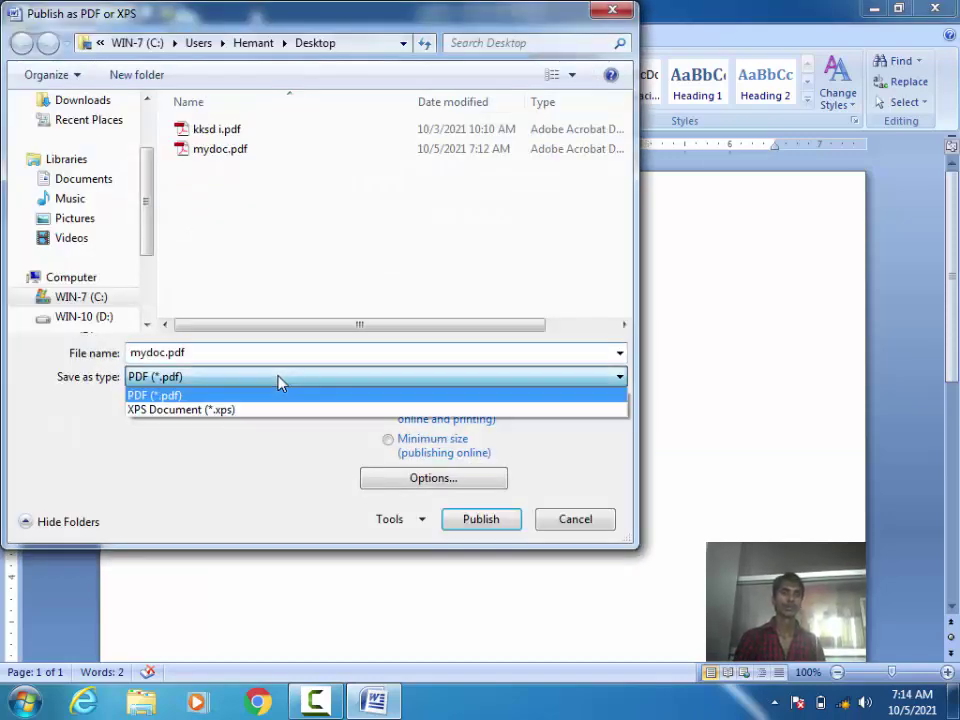
click(284, 411)
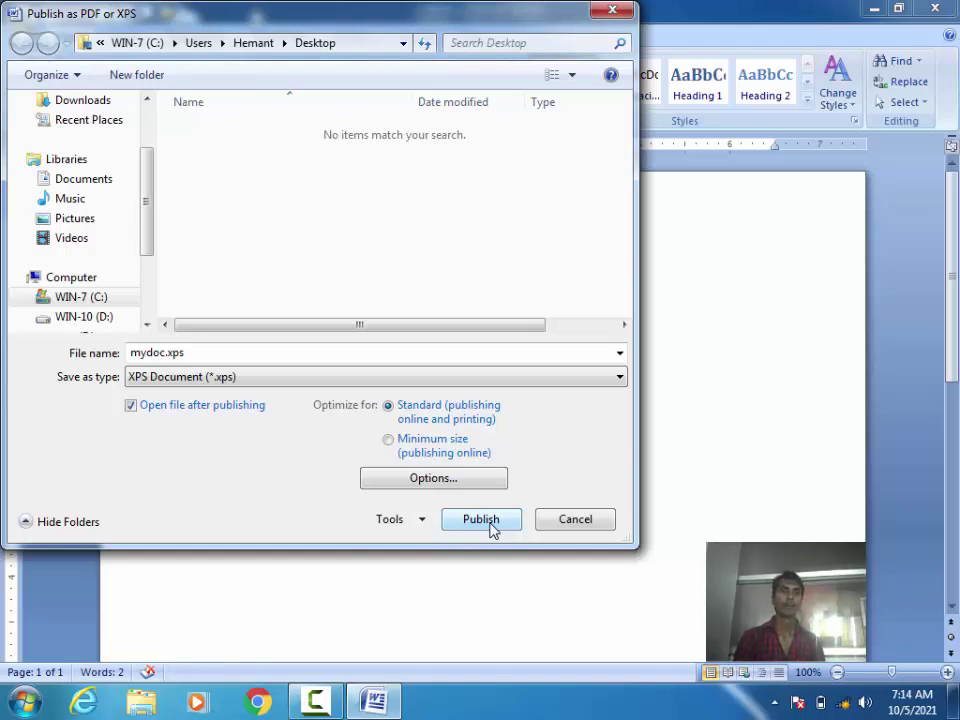
click(490, 527)
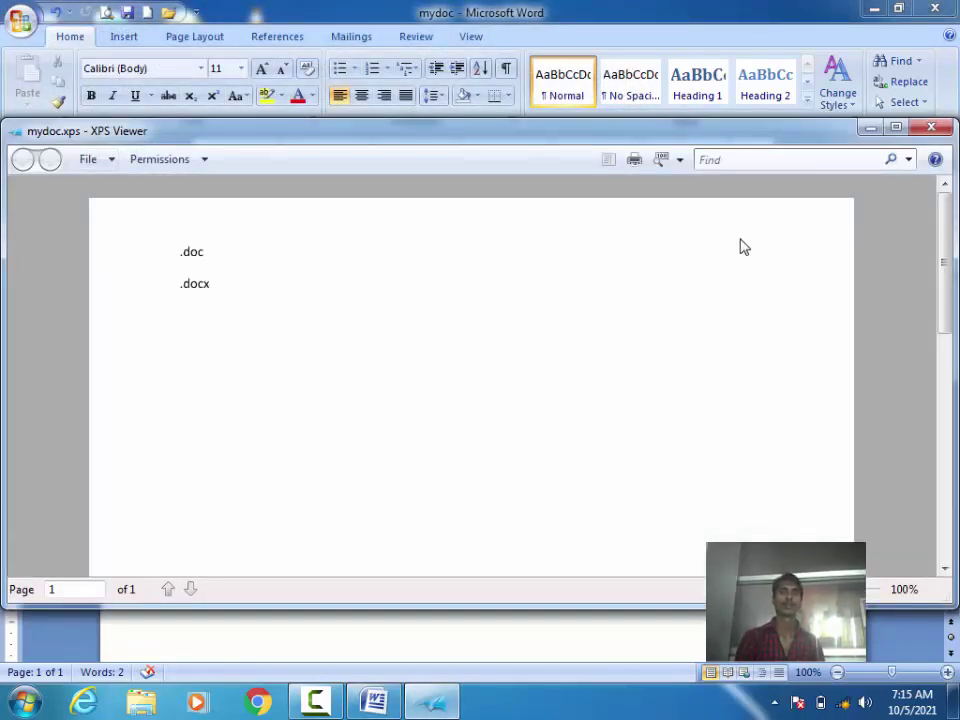
Step: Maximize XPS Viewer, select and deselect the .doc and .docx lines, then close it
click(896, 129)
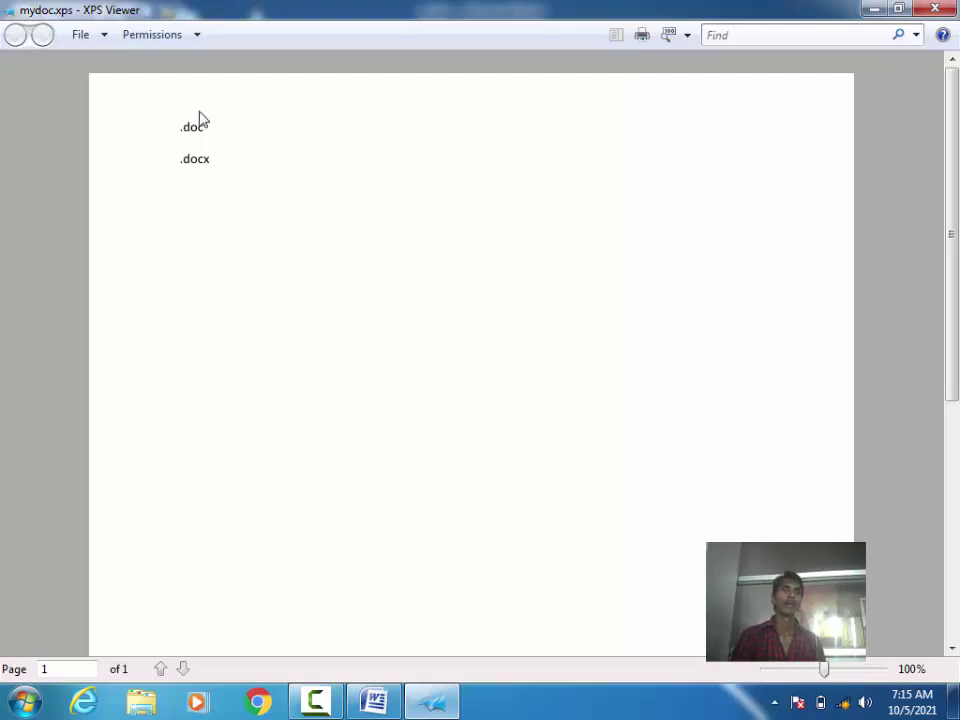
drag(216, 165, 183, 128)
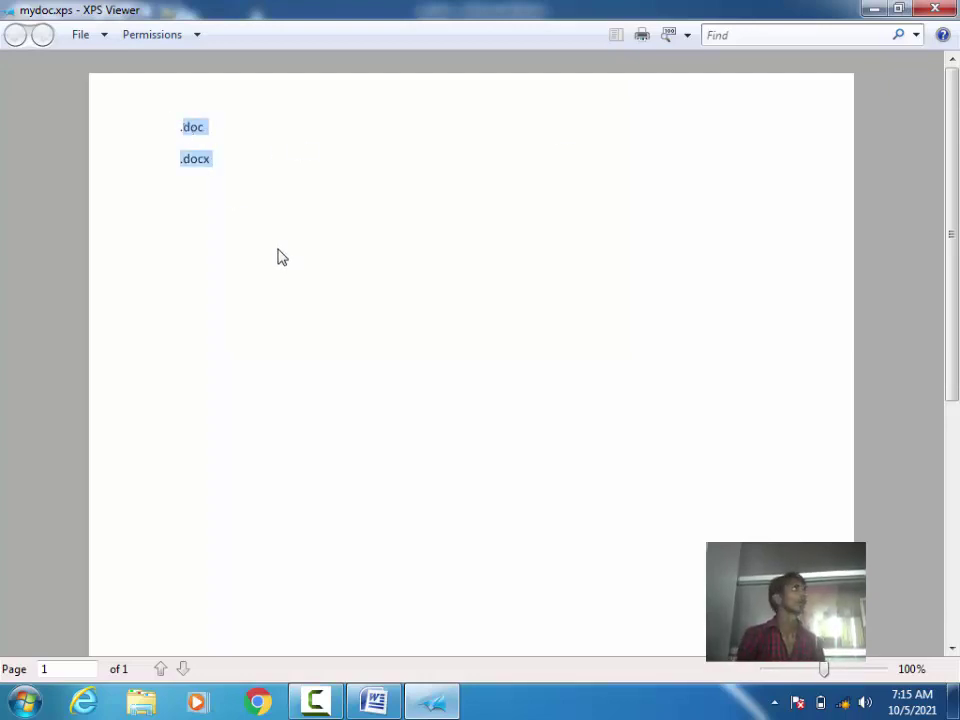
click(419, 302)
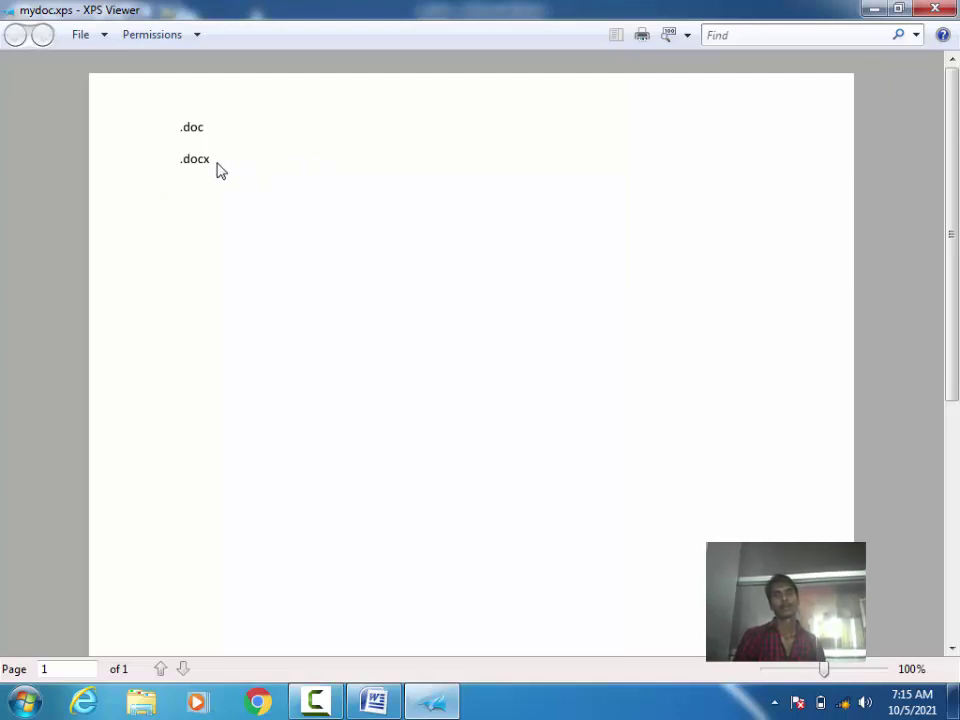
drag(217, 168, 178, 132)
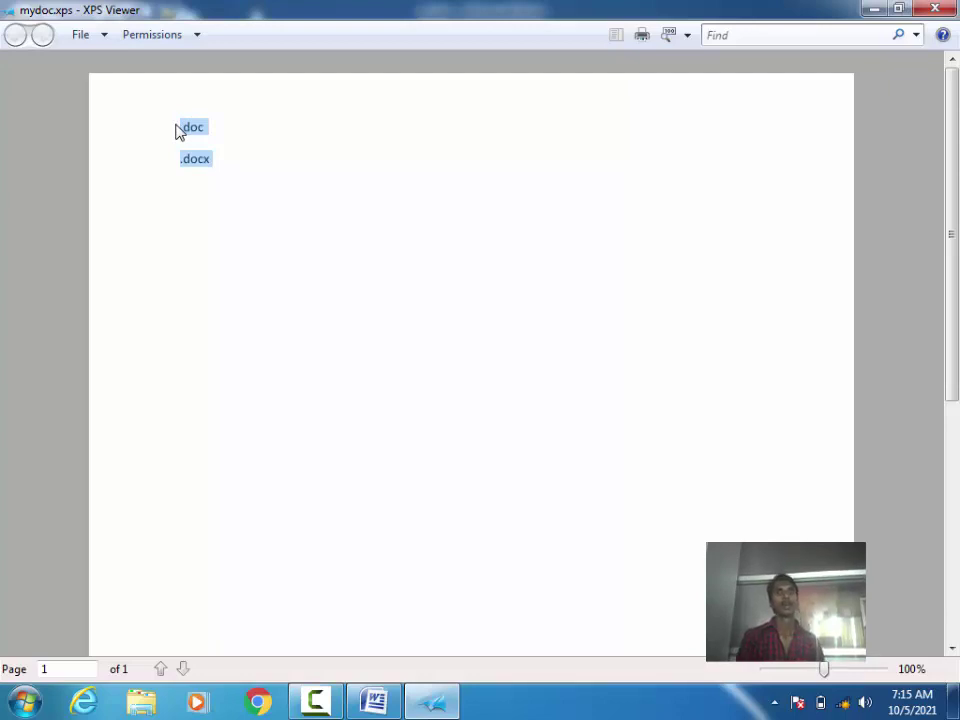
click(223, 158)
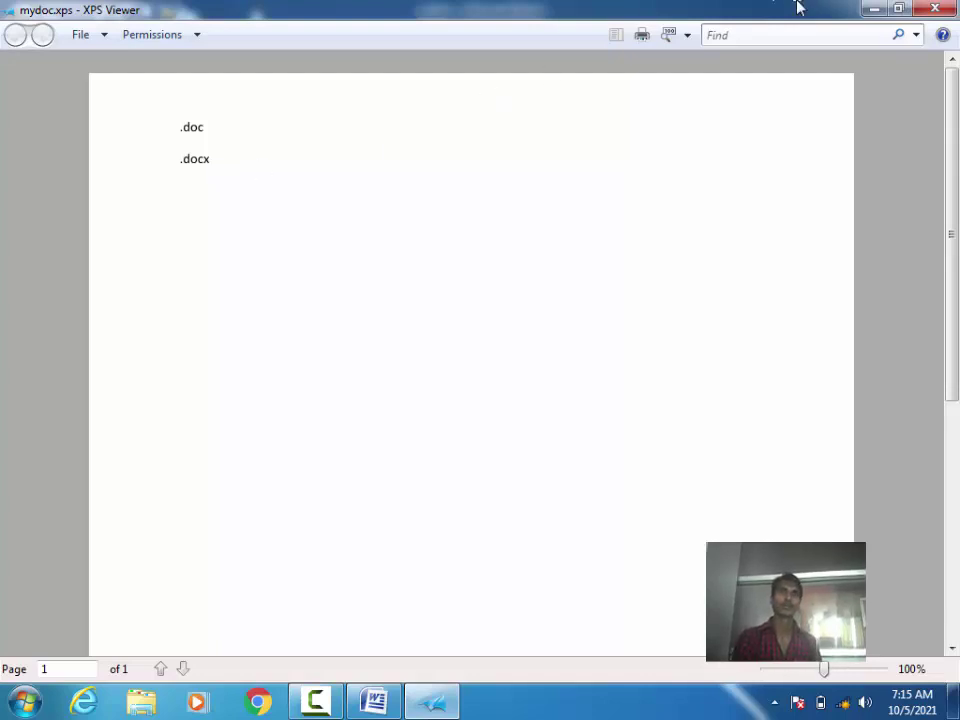
click(935, 8)
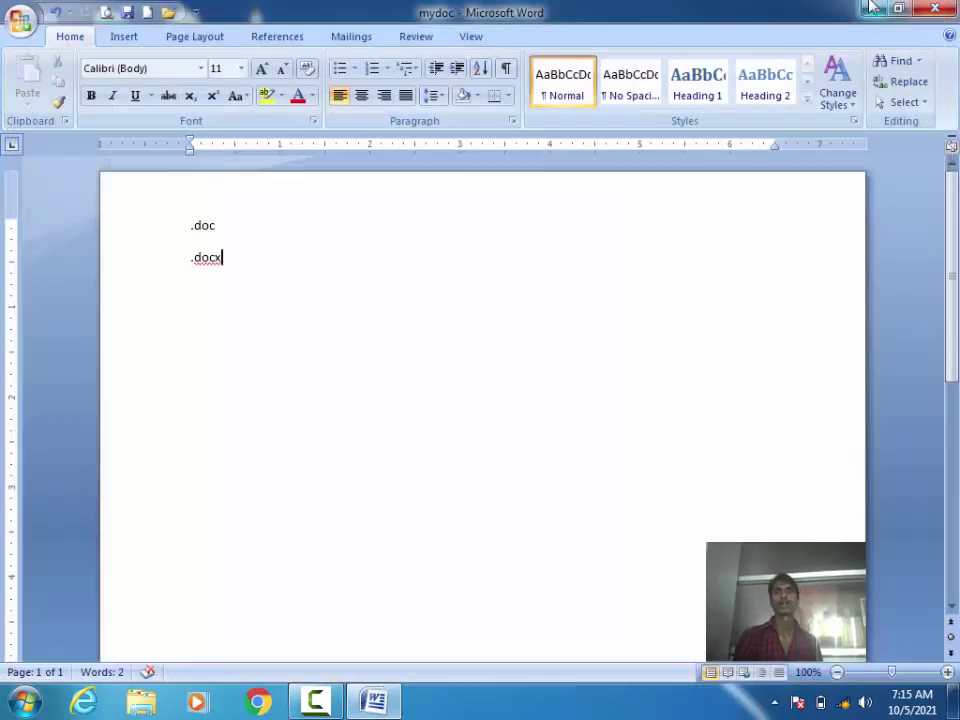
Step: Minimize Word, delete mydoc.pdf and mydoc.xps from the desktop, and restore Word
click(935, 8)
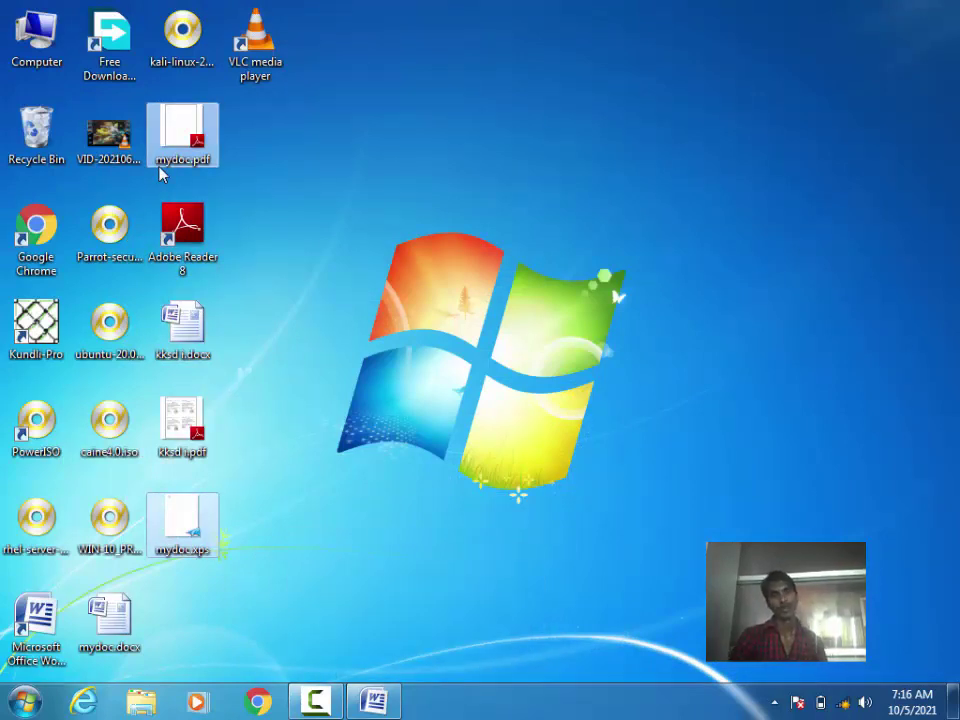
key(Delete)
key(Return)
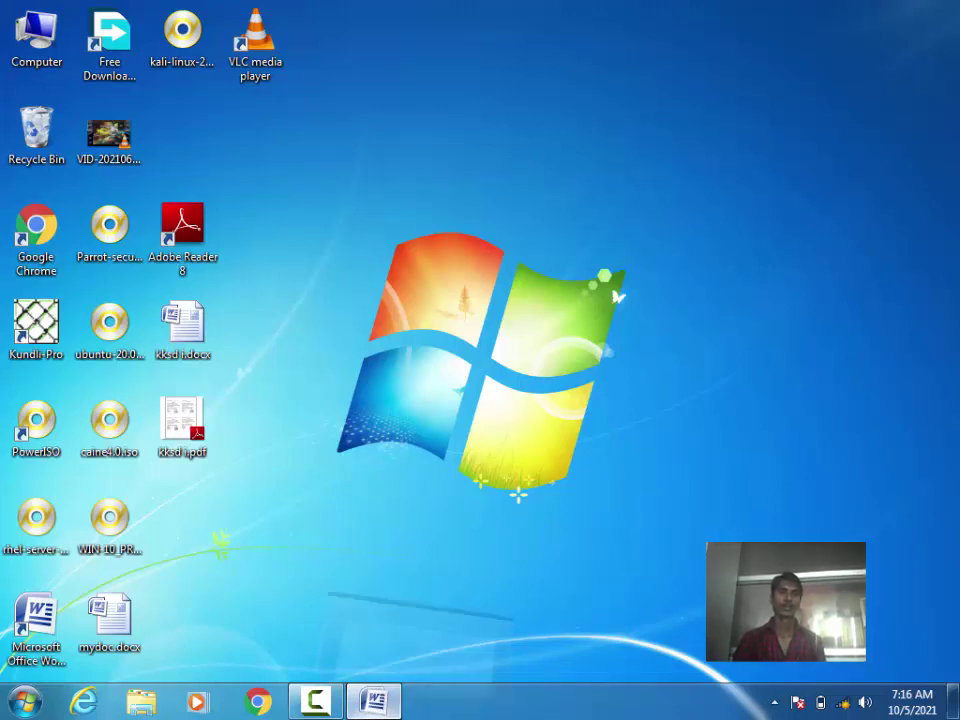
click(373, 700)
Step: Open the PDF or XPS save dialog, choose PDF as the file type, then cancel without saving
click(20, 18)
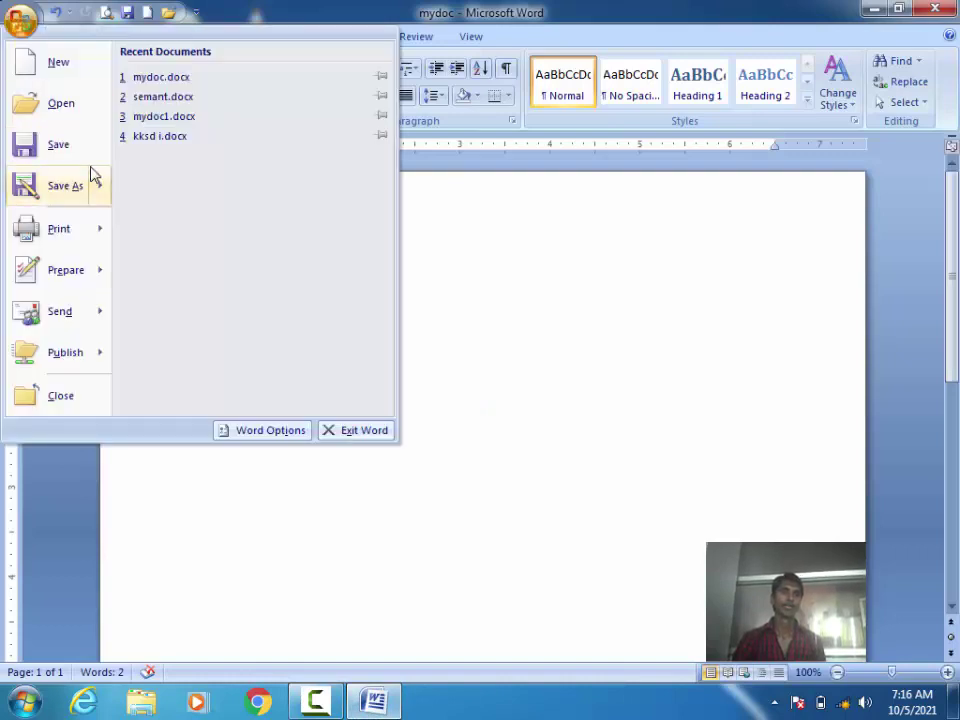
mouse_move(93, 180)
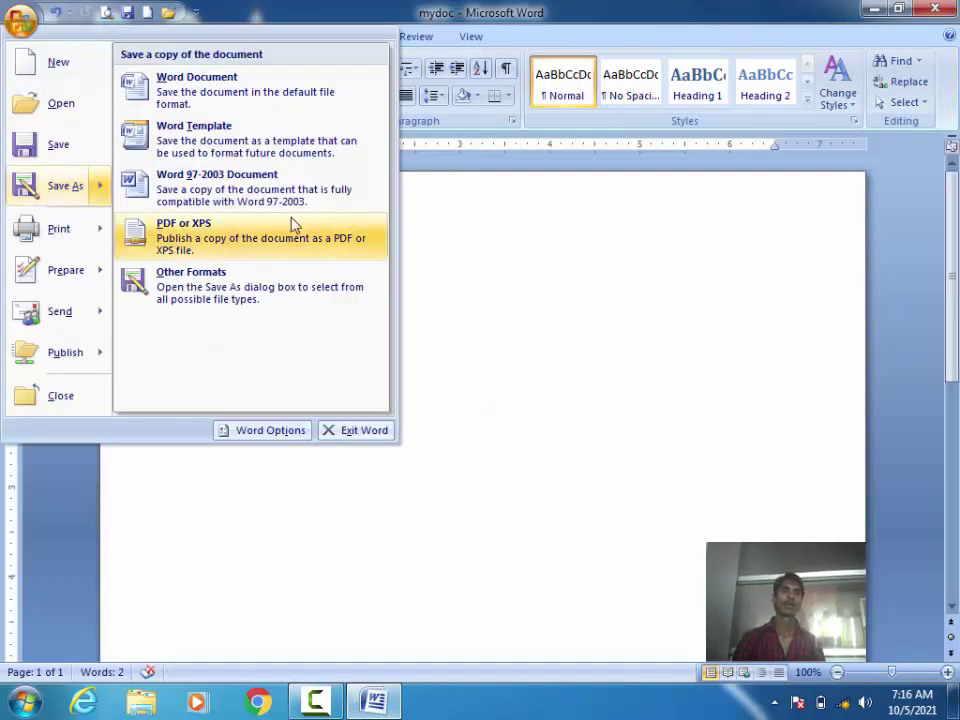
click(258, 300)
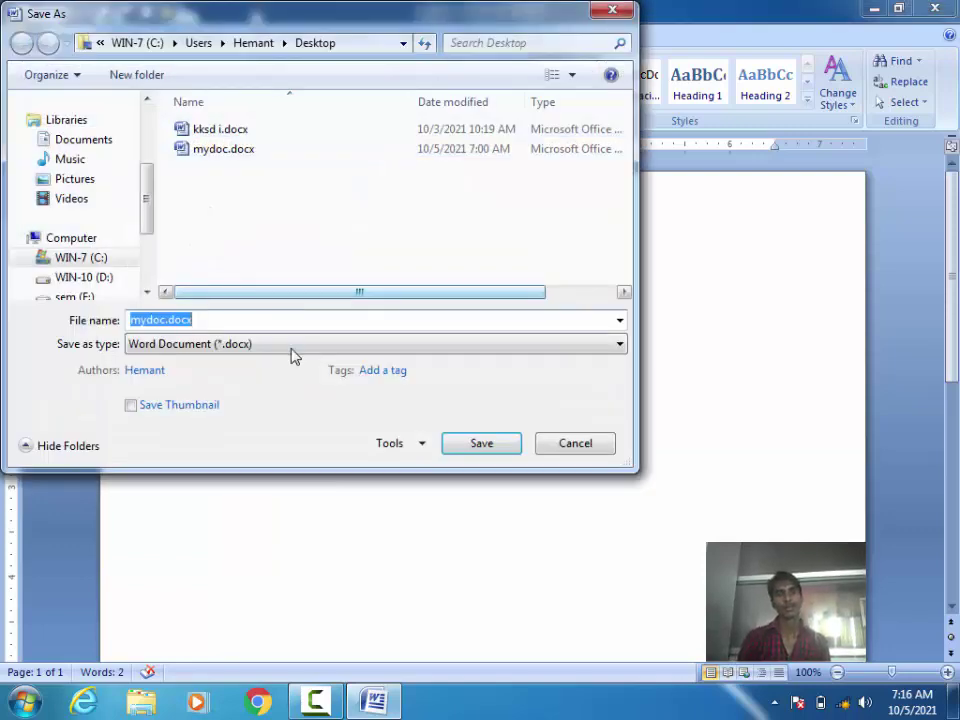
click(280, 348)
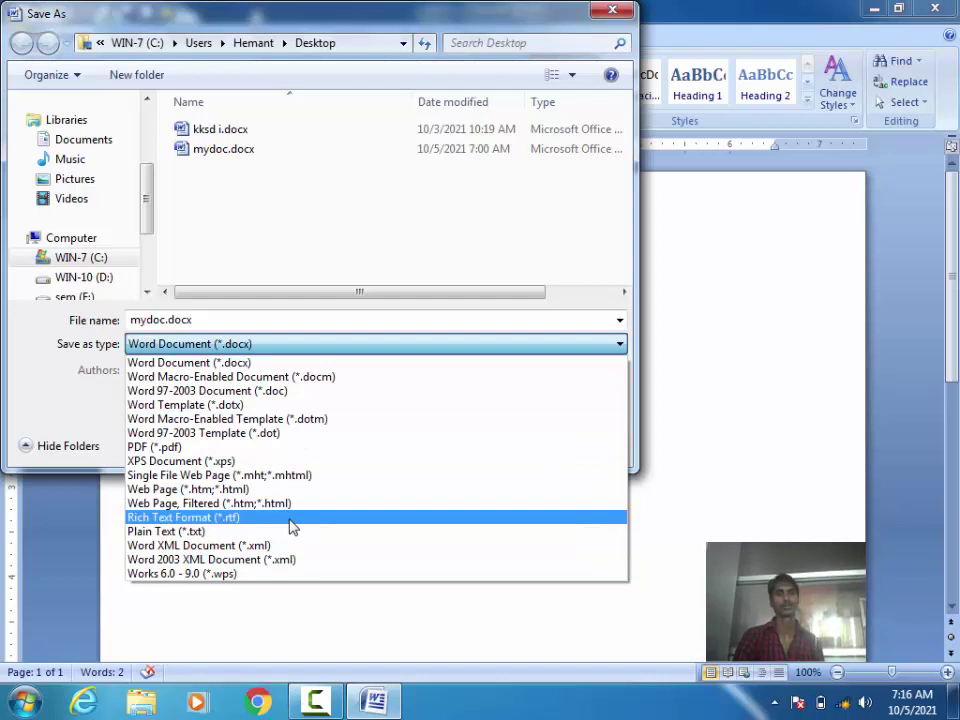
click(188, 447)
click(180, 344)
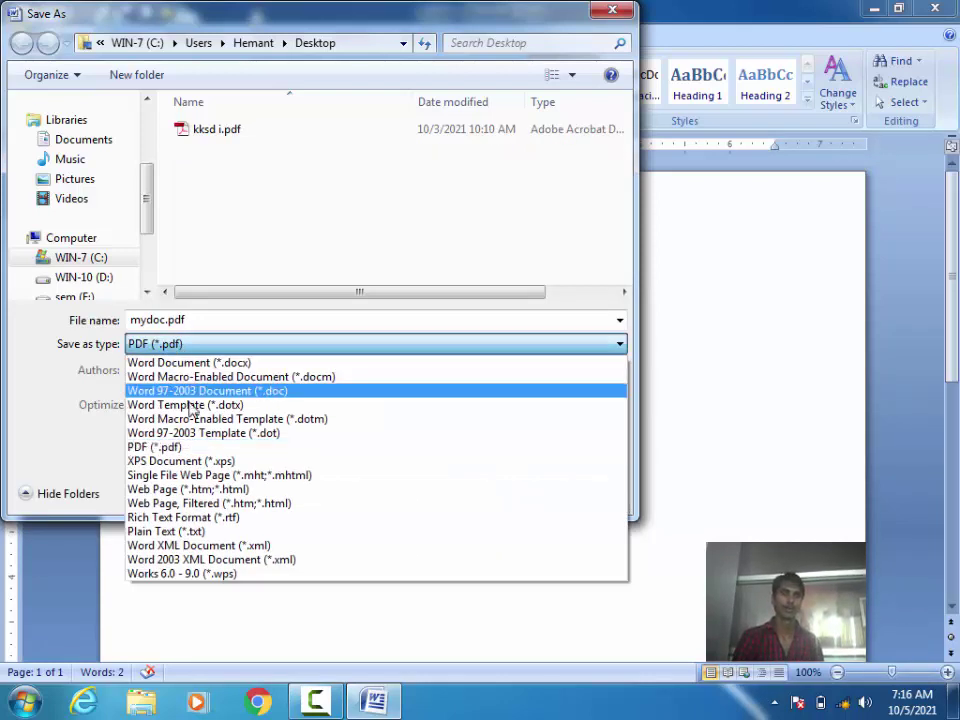
click(193, 450)
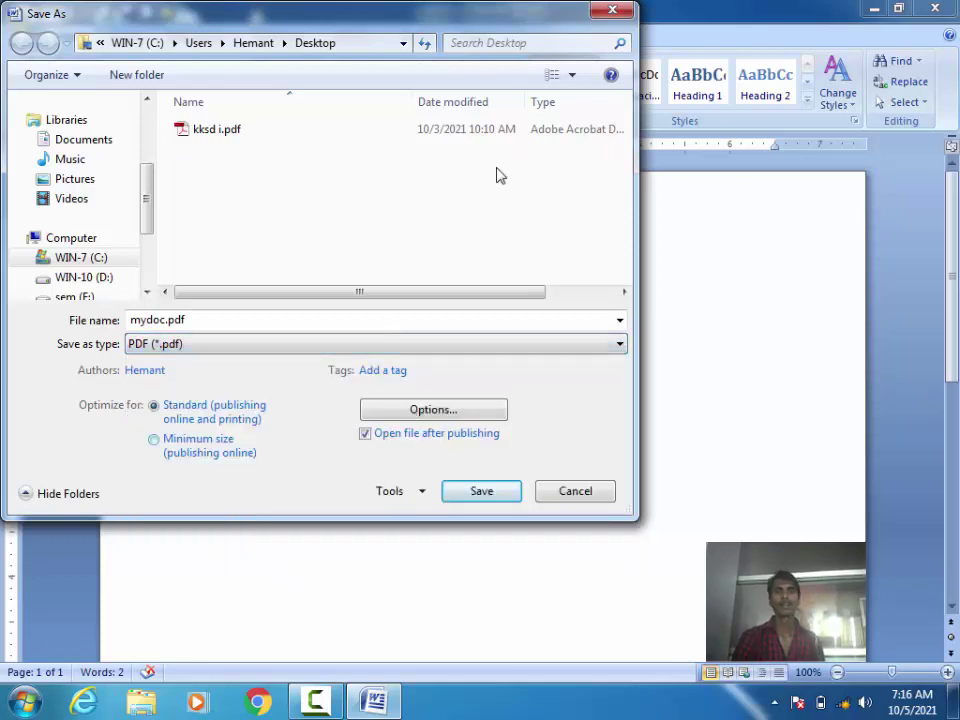
click(608, 12)
click(20, 18)
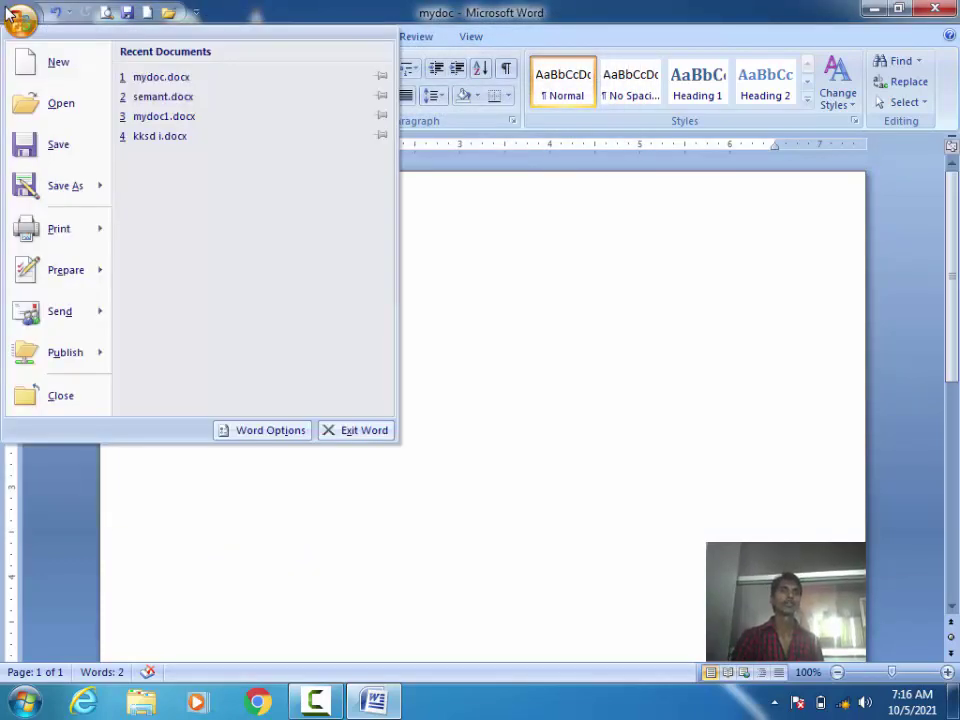
mouse_move(38, 183)
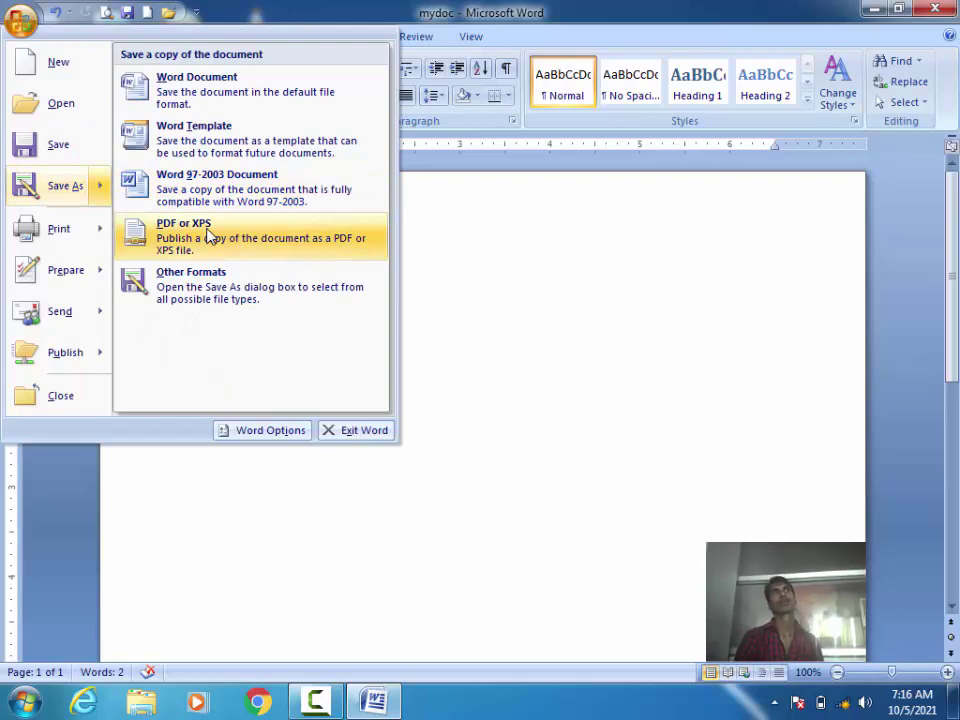
click(48, 193)
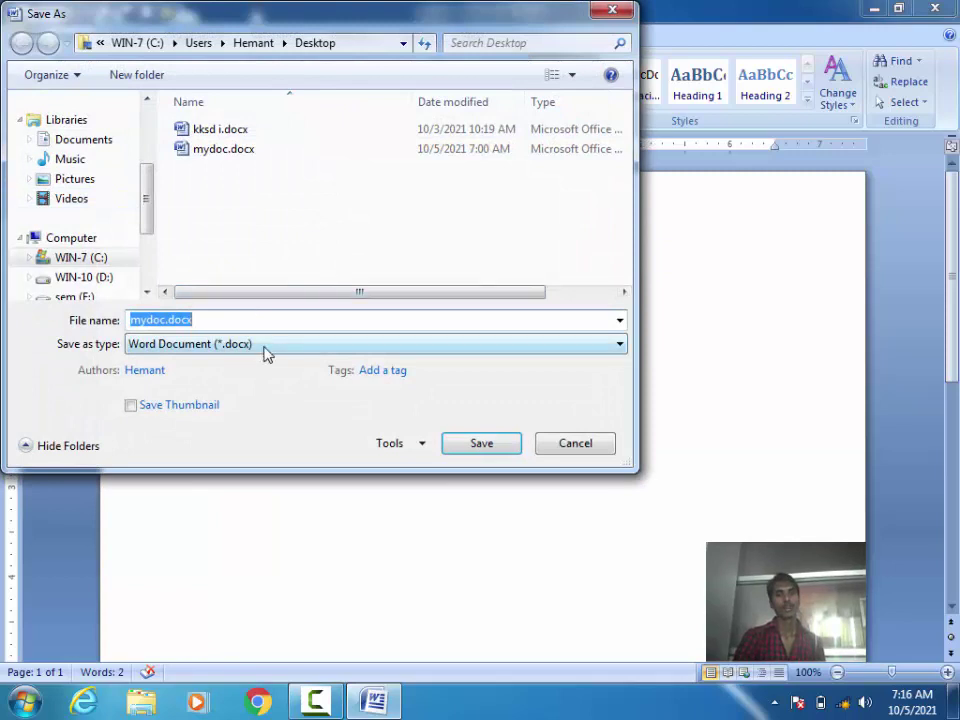
click(266, 352)
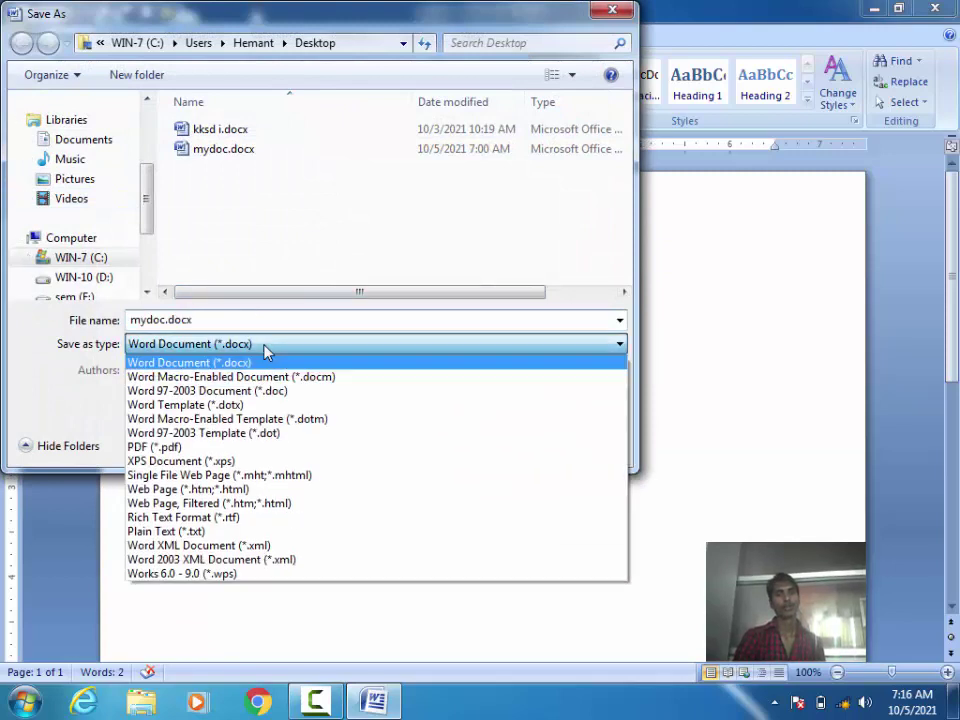
click(237, 448)
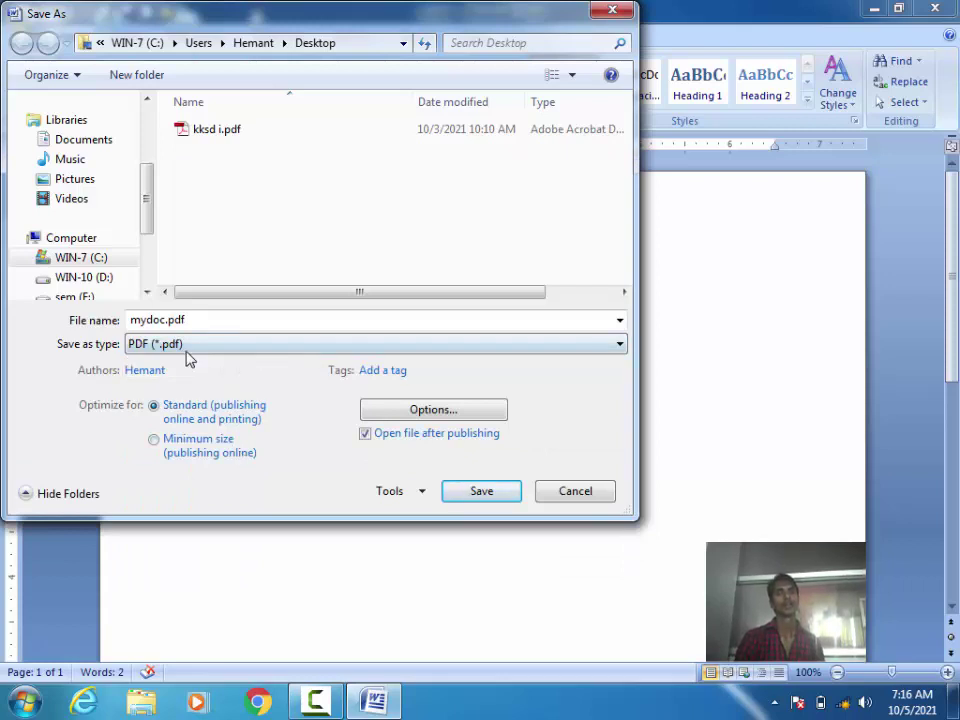
click(187, 347)
click(216, 462)
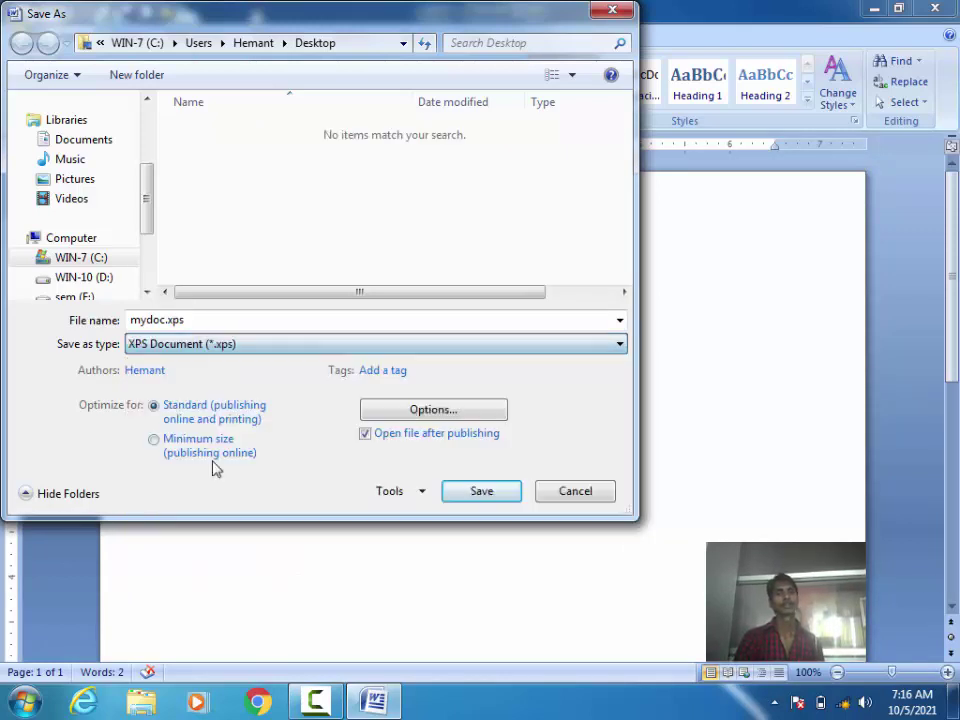
click(223, 348)
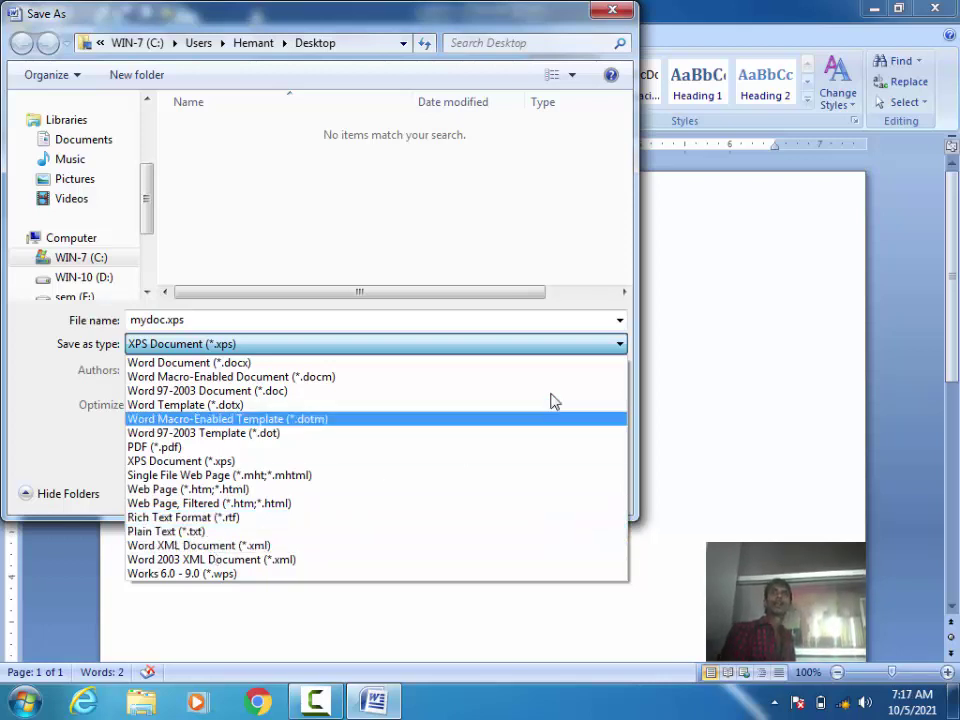
click(728, 299)
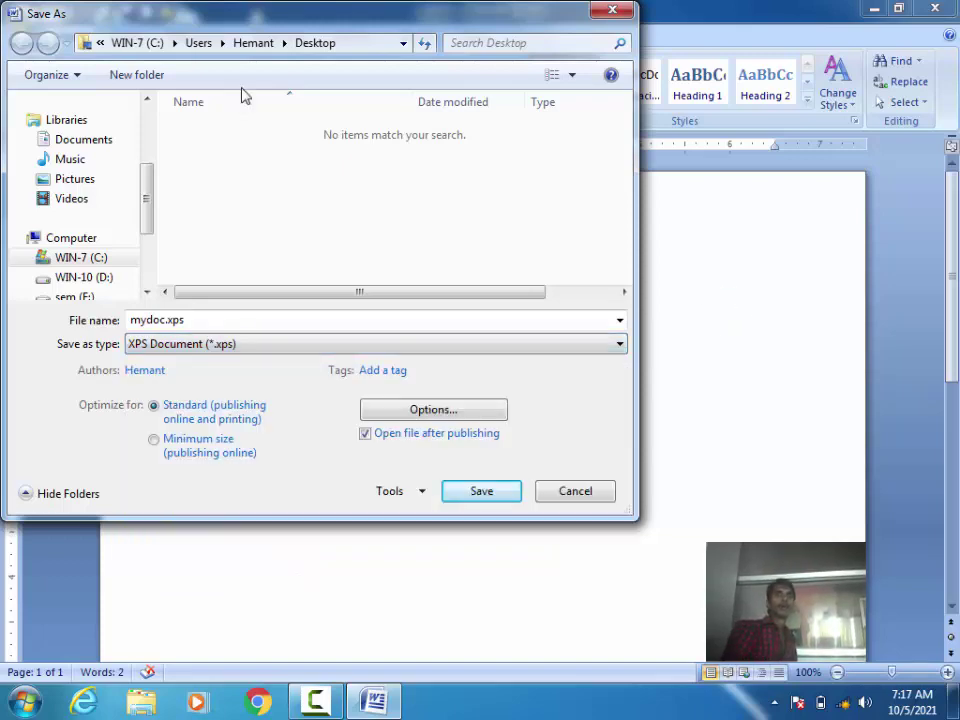
click(614, 12)
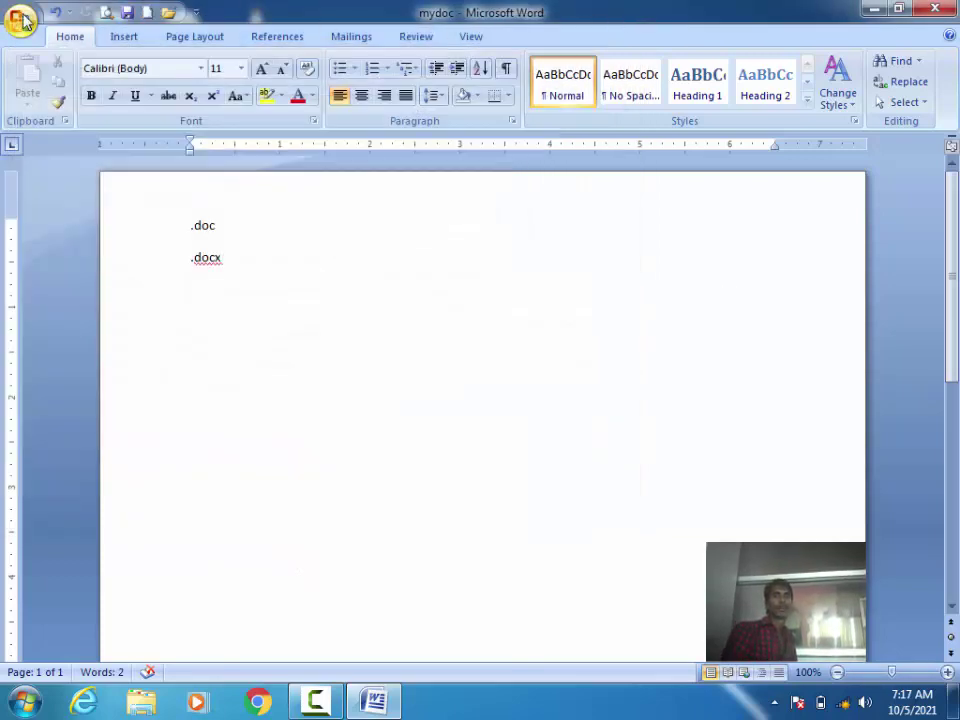
click(20, 20)
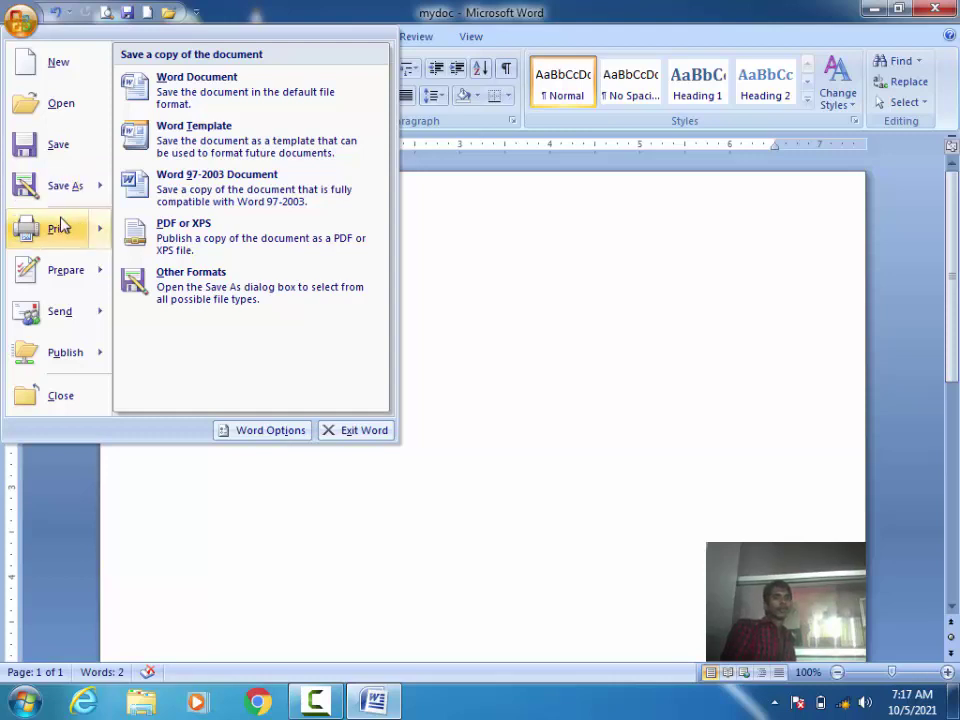
mouse_move(62, 224)
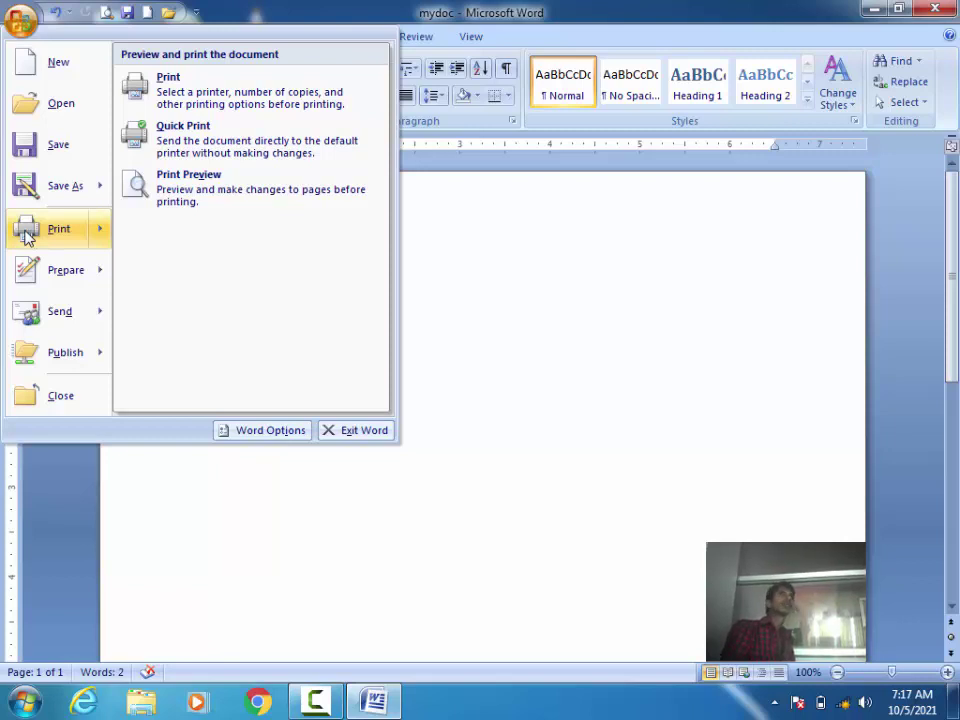
click(506, 302)
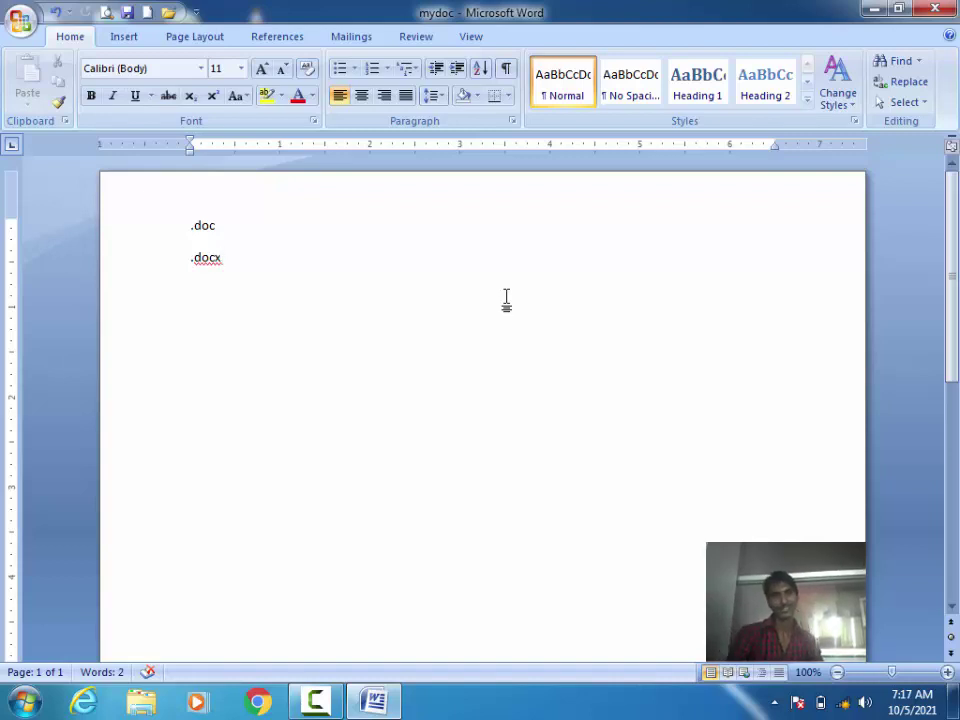
Step: Open the Print dialog with Ctrl+P and close it without printing, five times over
key(ctrl+p)
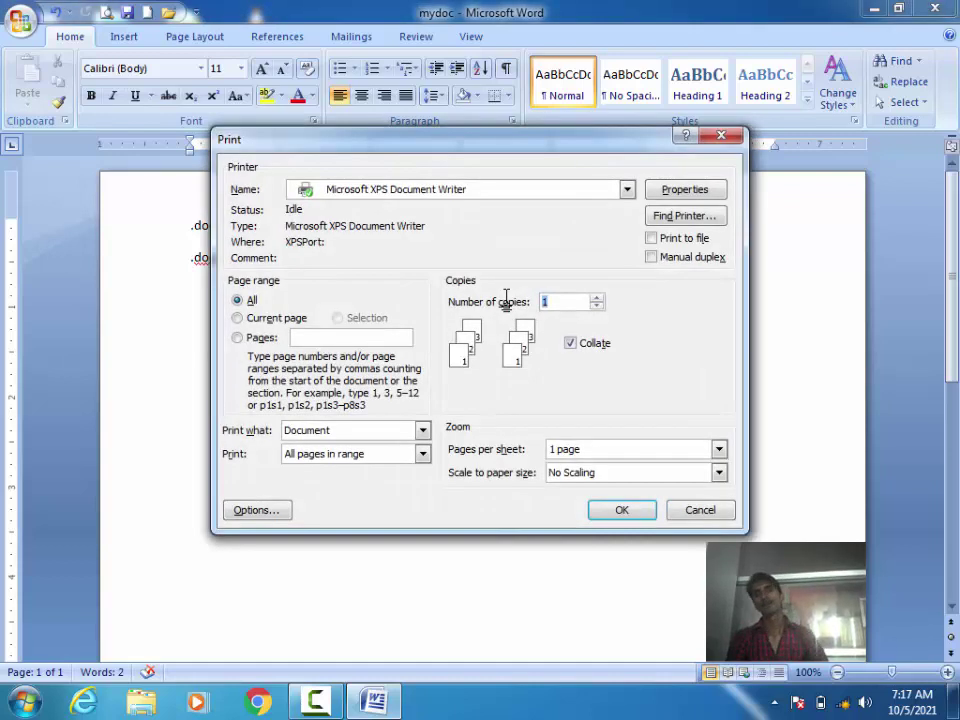
click(721, 135)
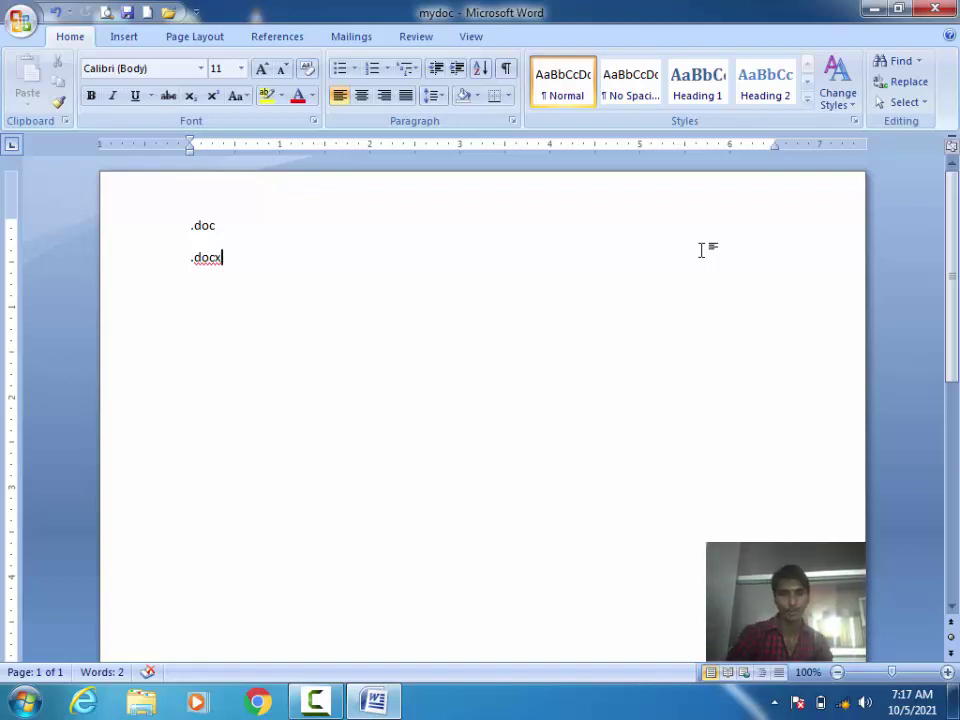
key(ctrl+p)
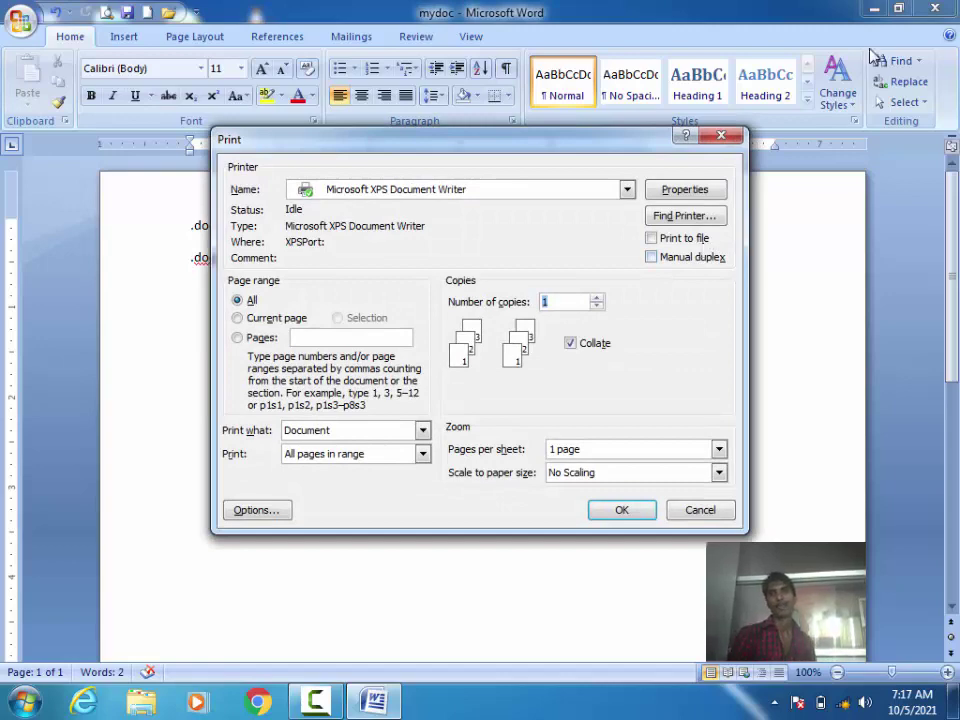
click(727, 139)
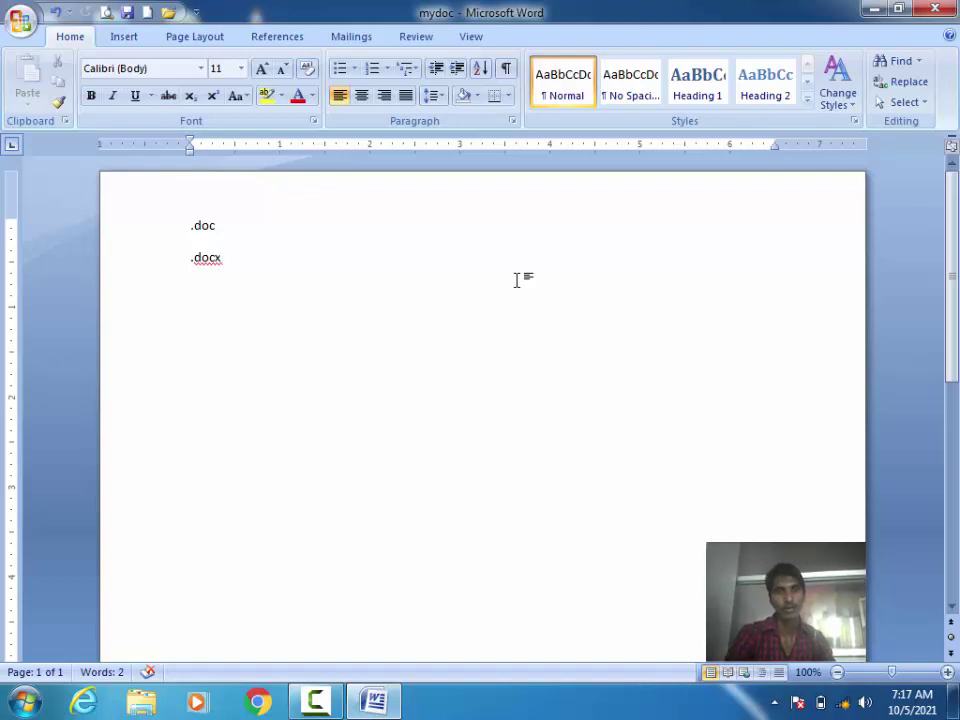
key(ctrl+p)
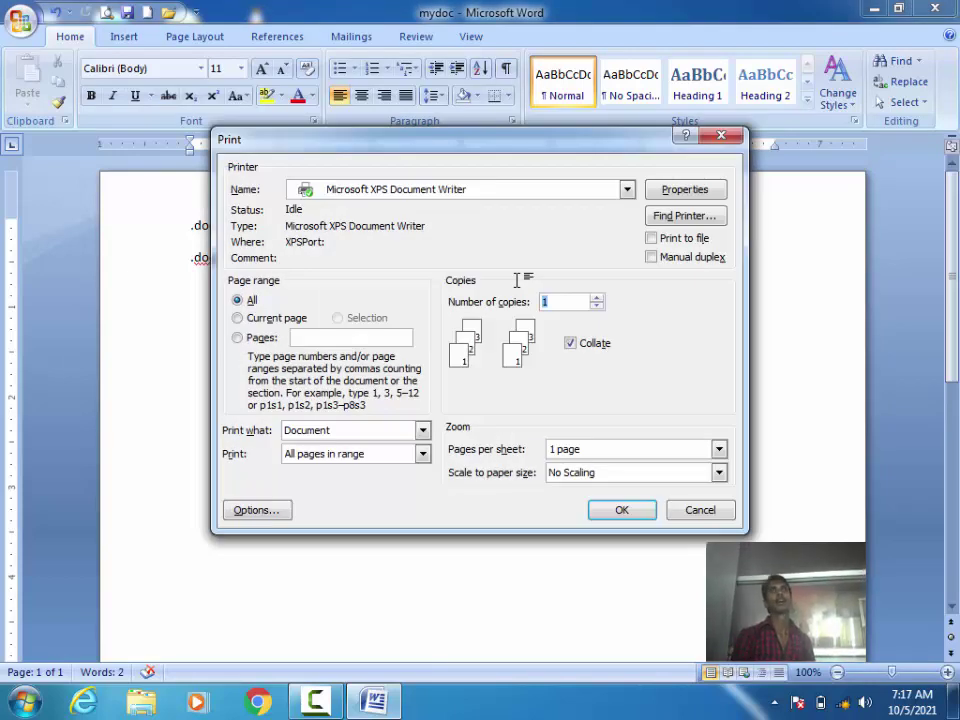
click(680, 515)
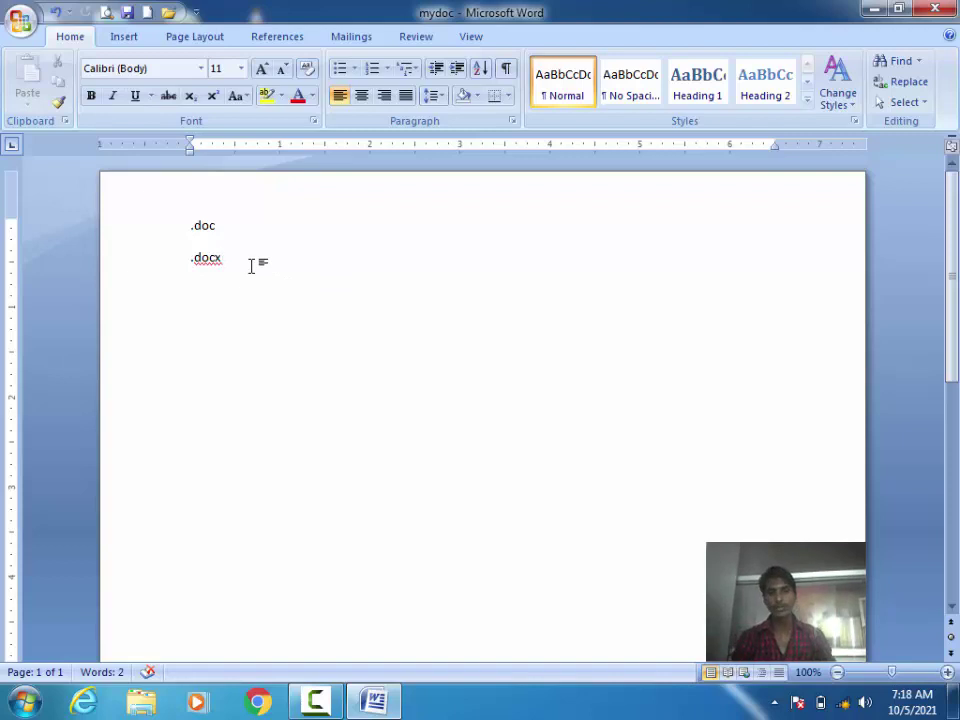
key(ctrl+p)
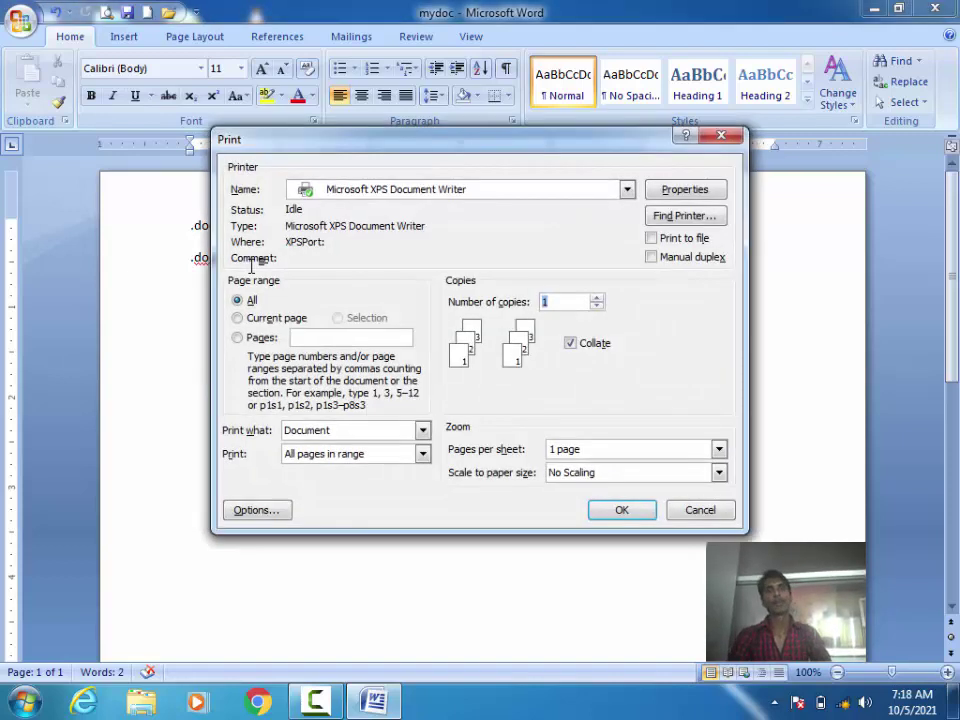
click(721, 135)
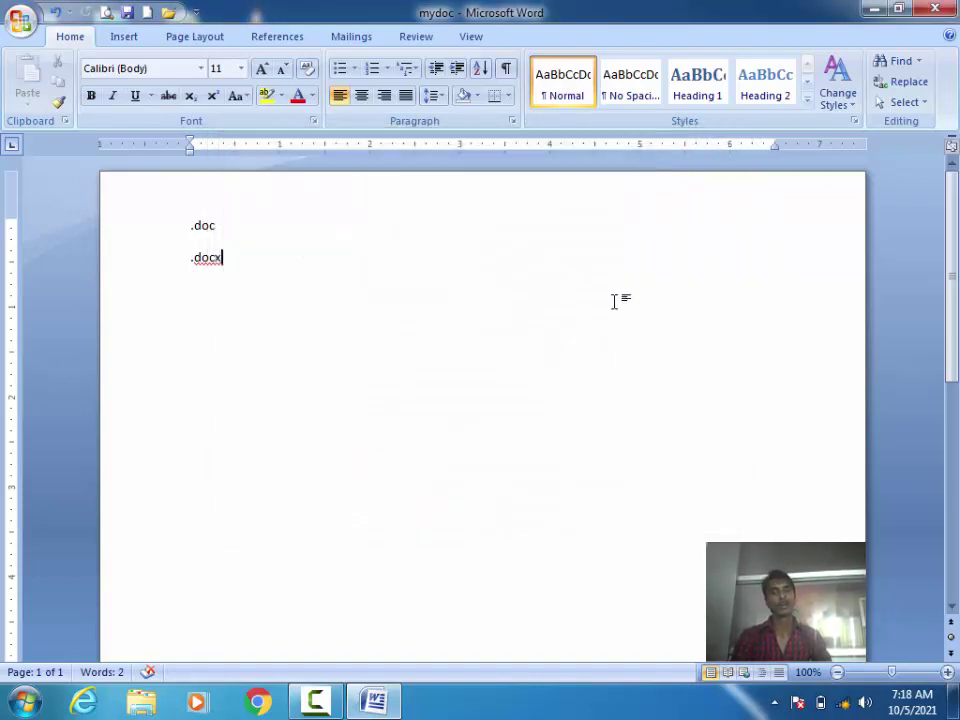
key(ctrl+p)
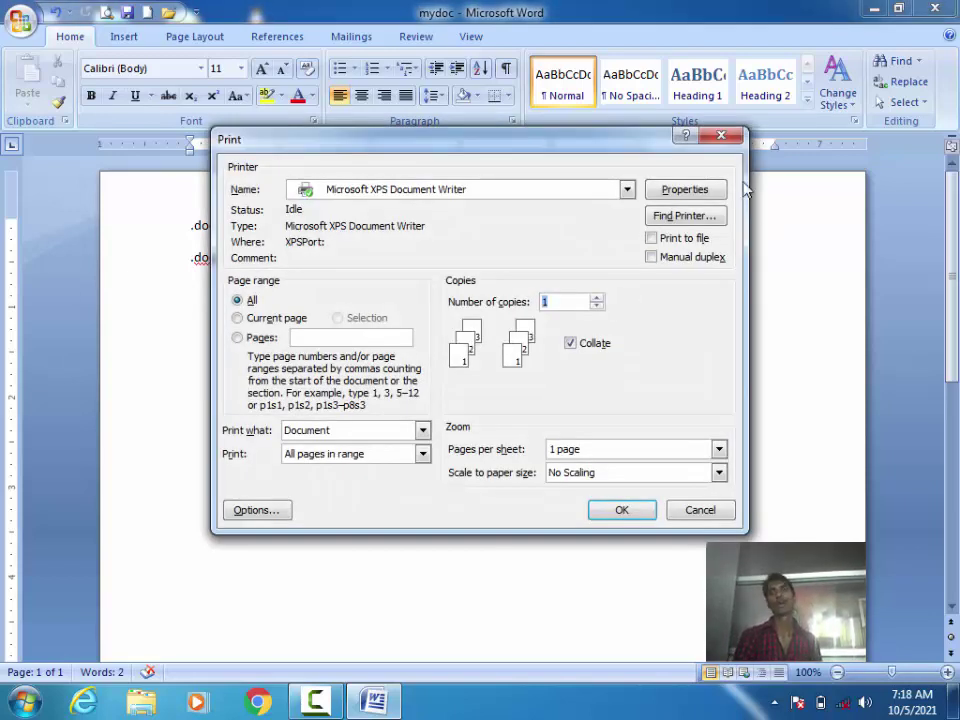
click(720, 137)
Step: Open Print from the Office menu, keep Microsoft XPS Document Writer, close it, and reopen the menu
text(x)
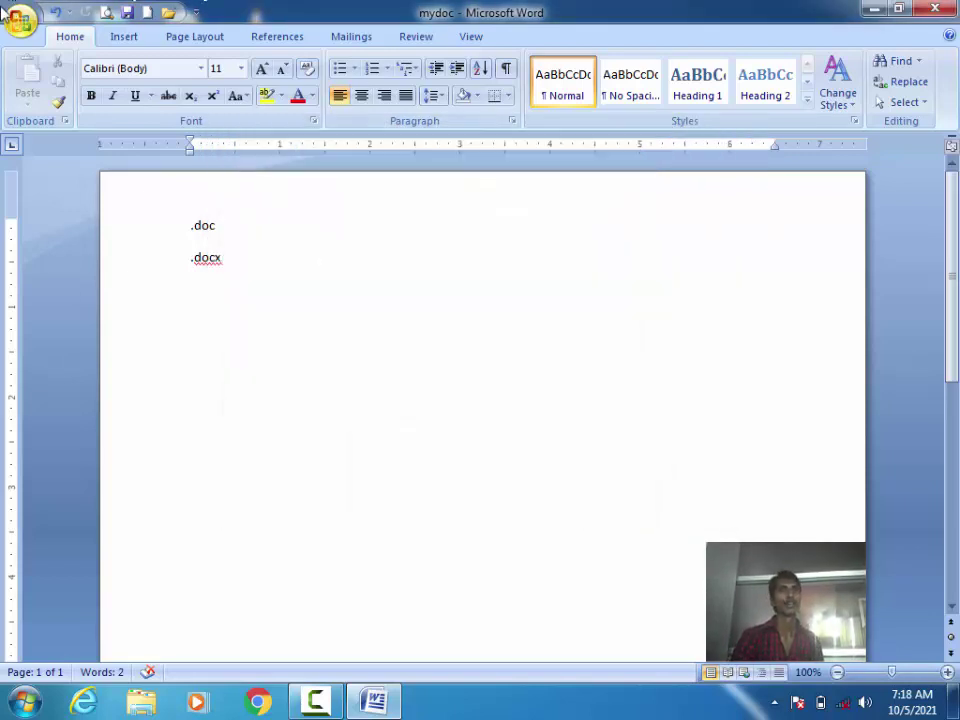
click(20, 20)
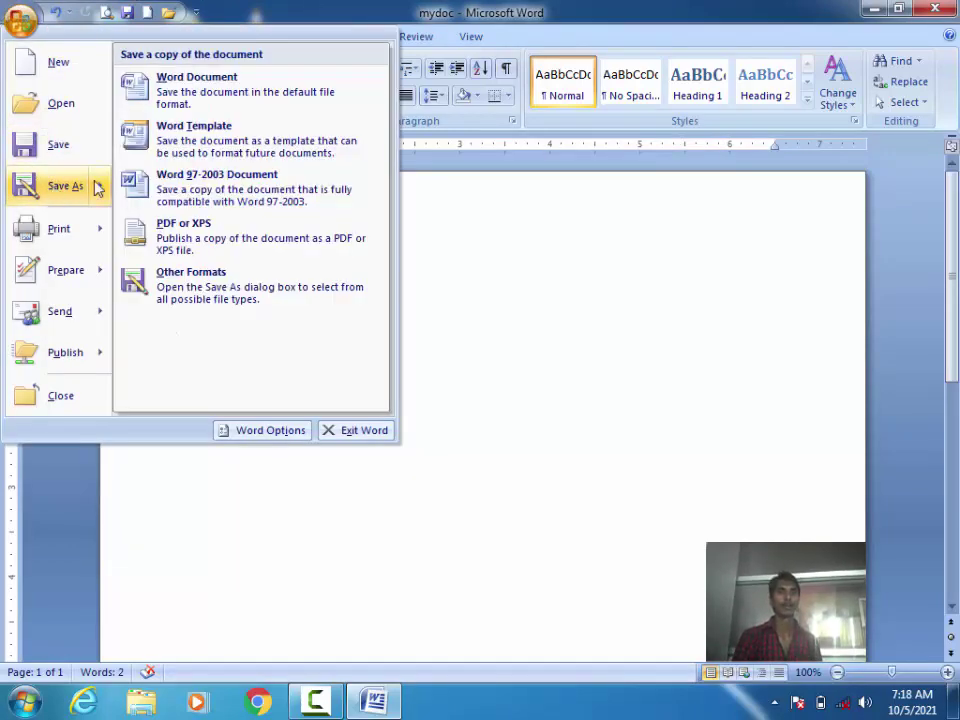
click(58, 230)
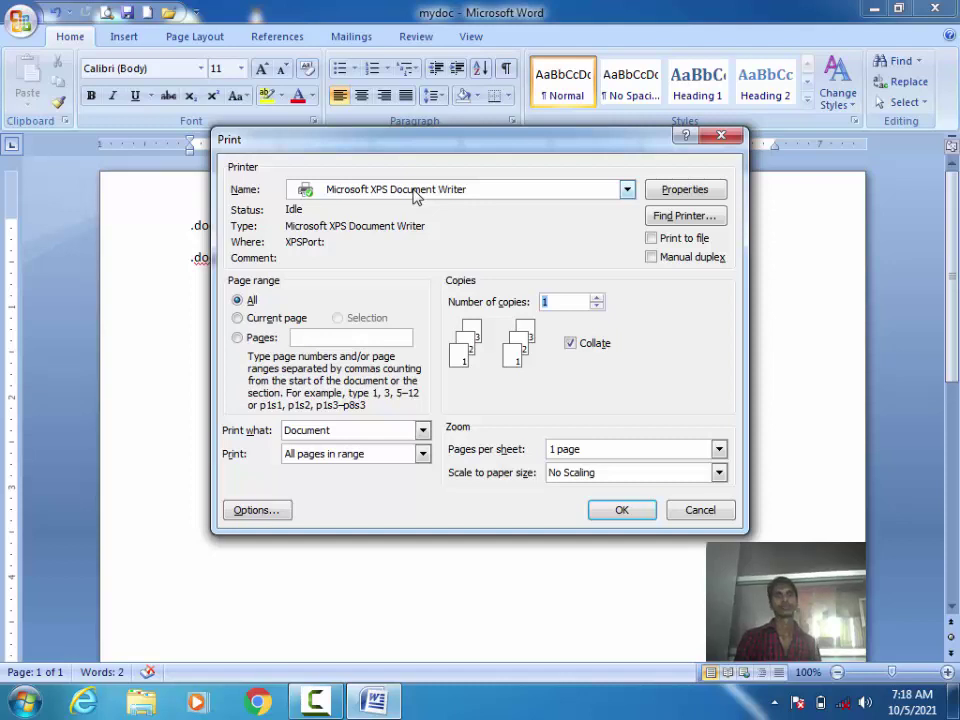
click(415, 192)
click(413, 192)
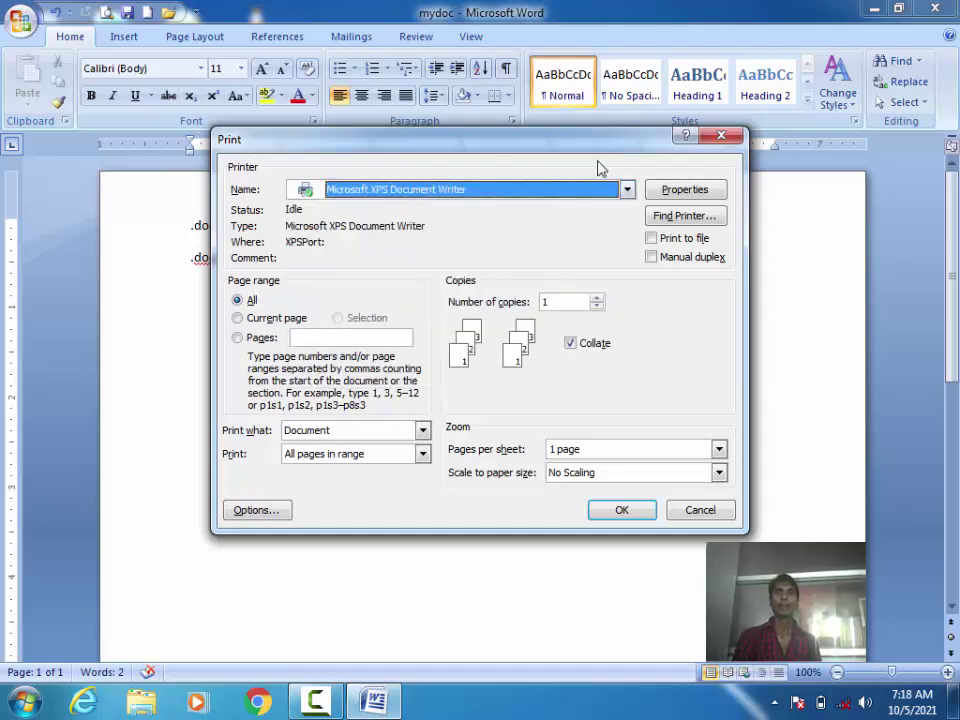
click(720, 136)
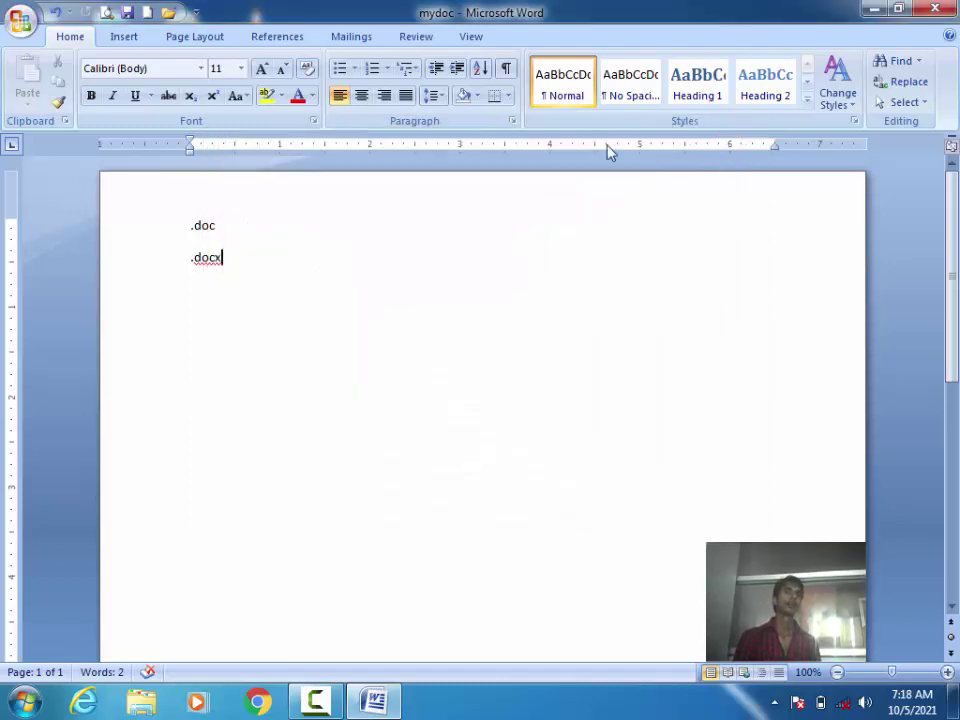
click(20, 20)
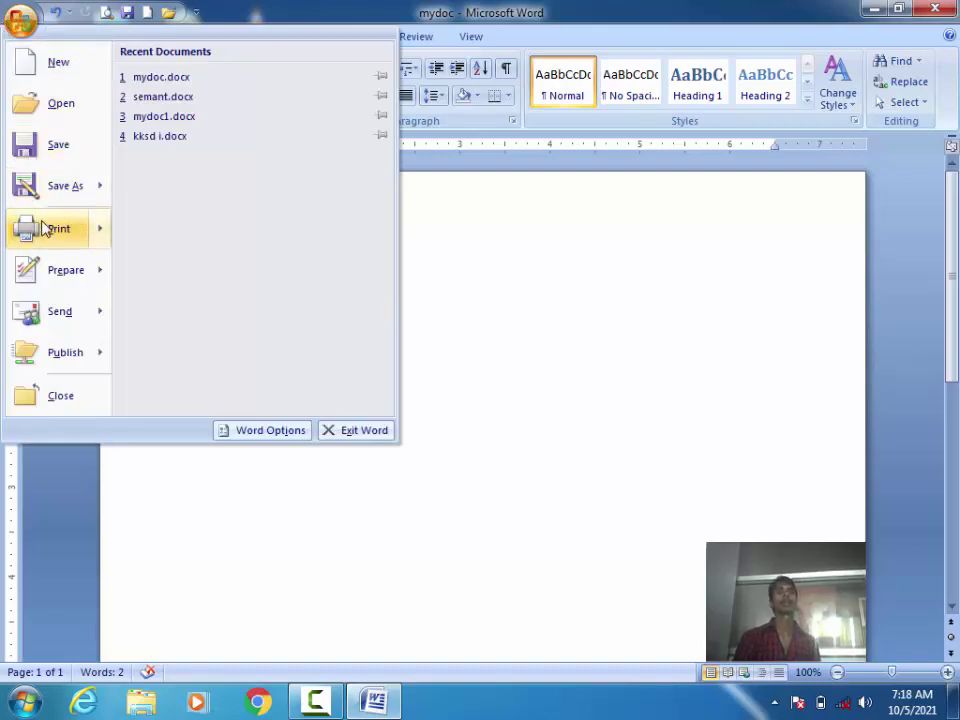
mouse_move(45, 227)
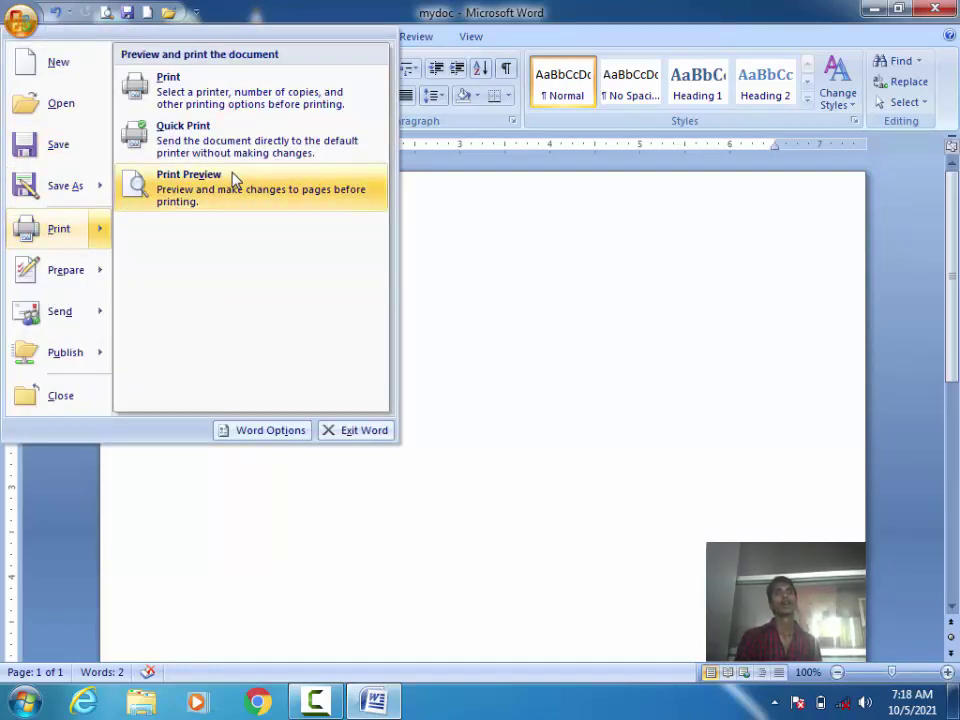
Step: View the mydoc print preview, then close it to return to editing
click(234, 179)
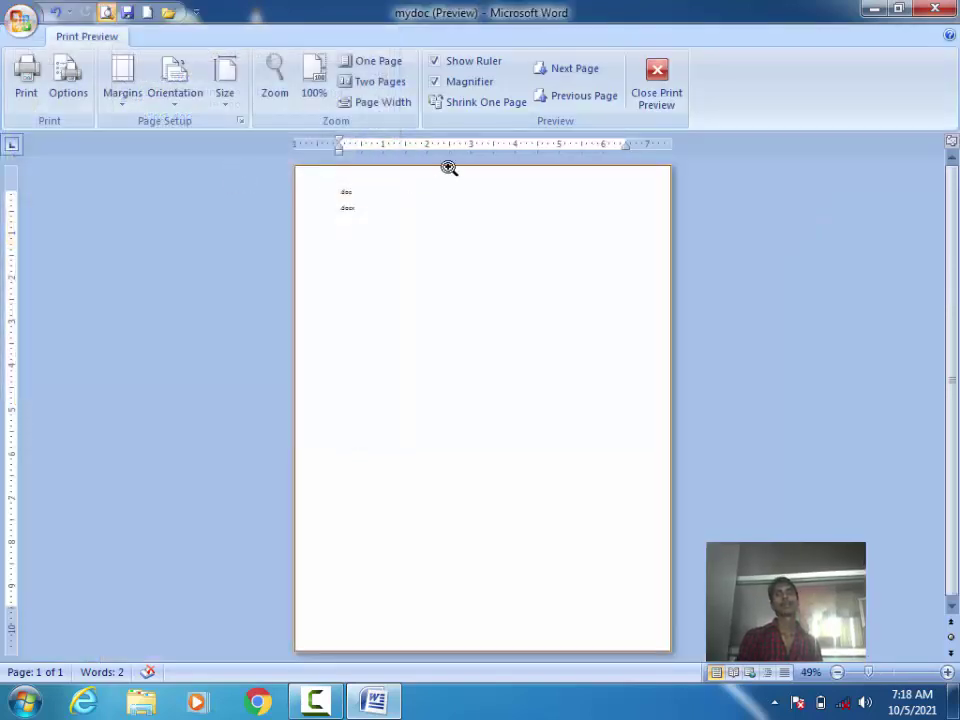
click(656, 86)
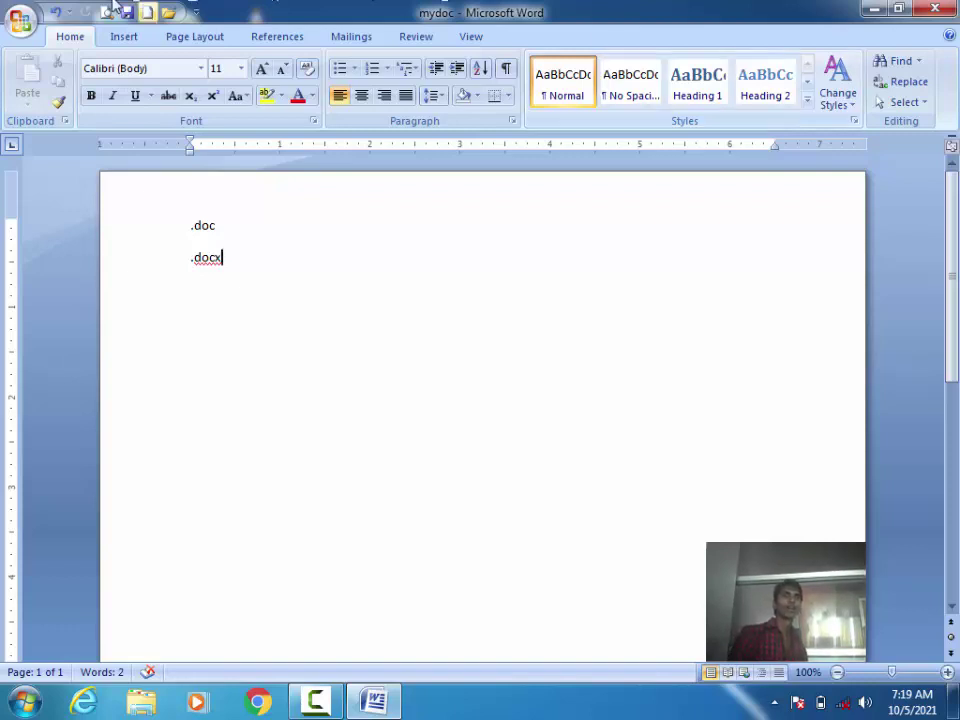
click(197, 12)
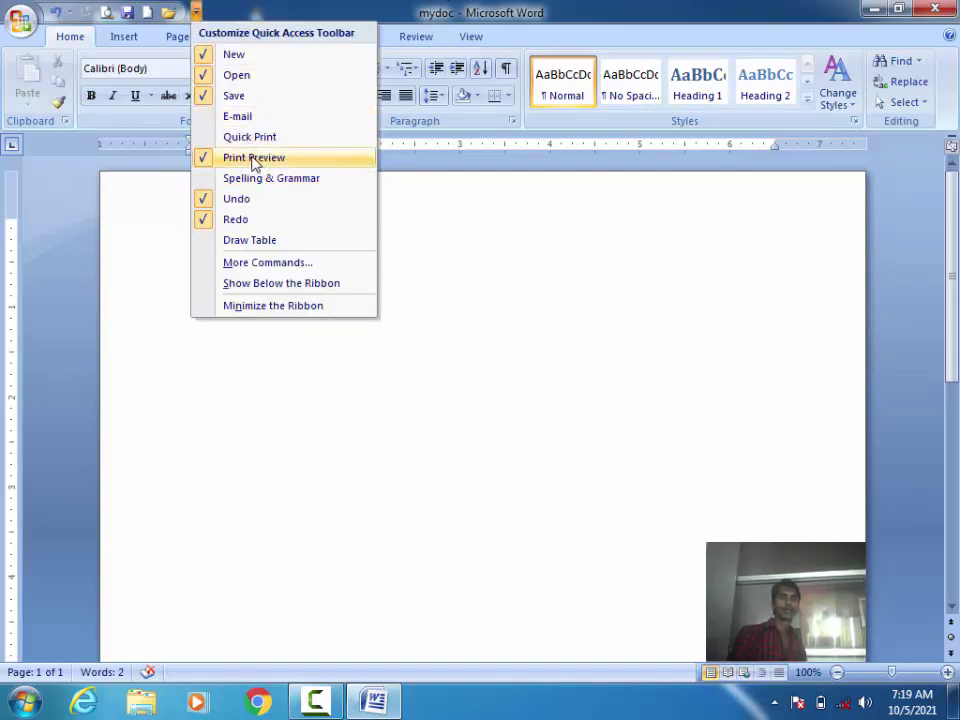
click(106, 13)
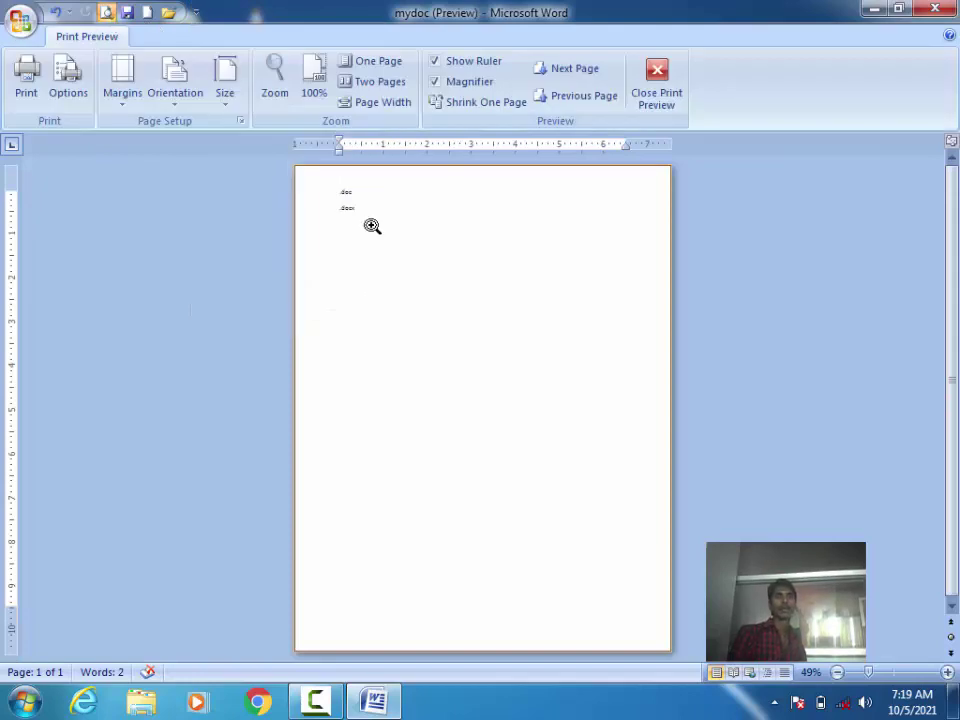
click(371, 224)
click(371, 224)
click(653, 80)
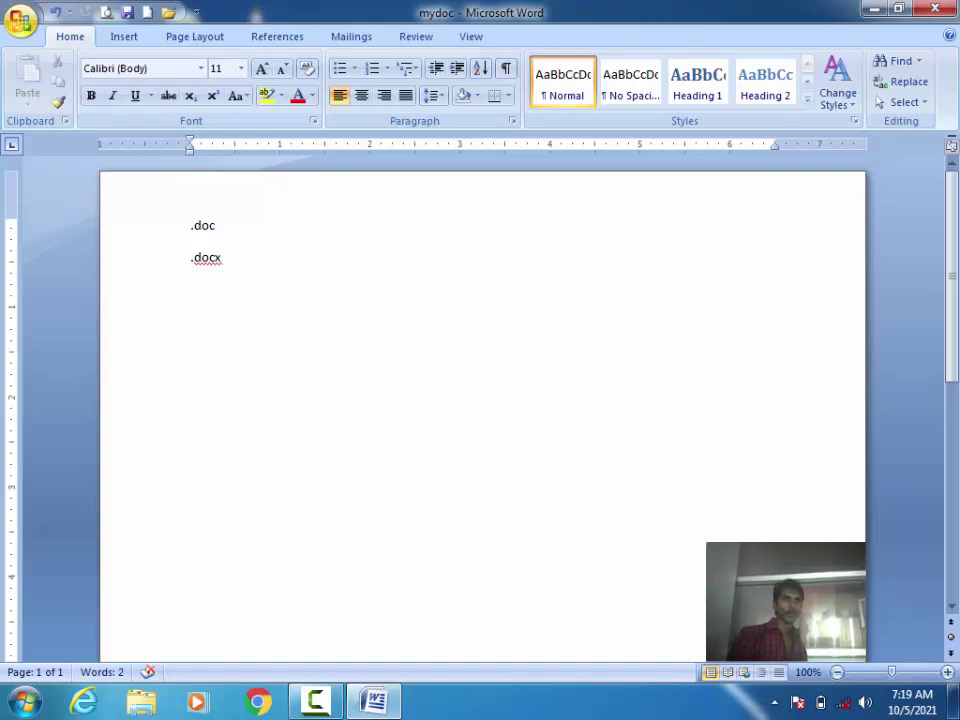
Step: Open the Print dialog from the Office menu, then close it without printing
click(20, 20)
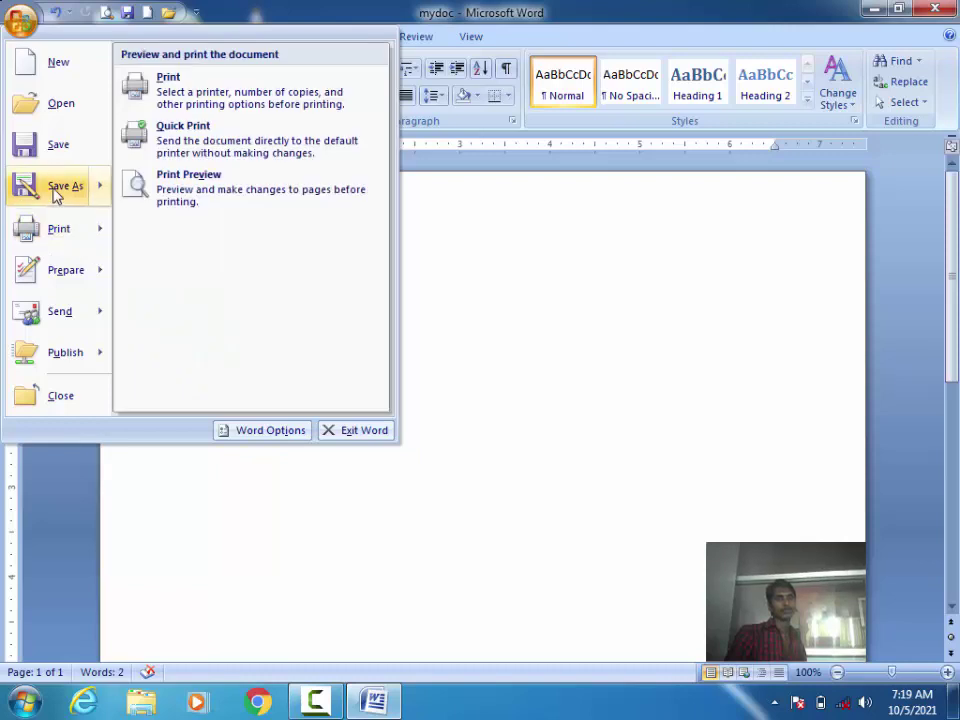
mouse_move(62, 224)
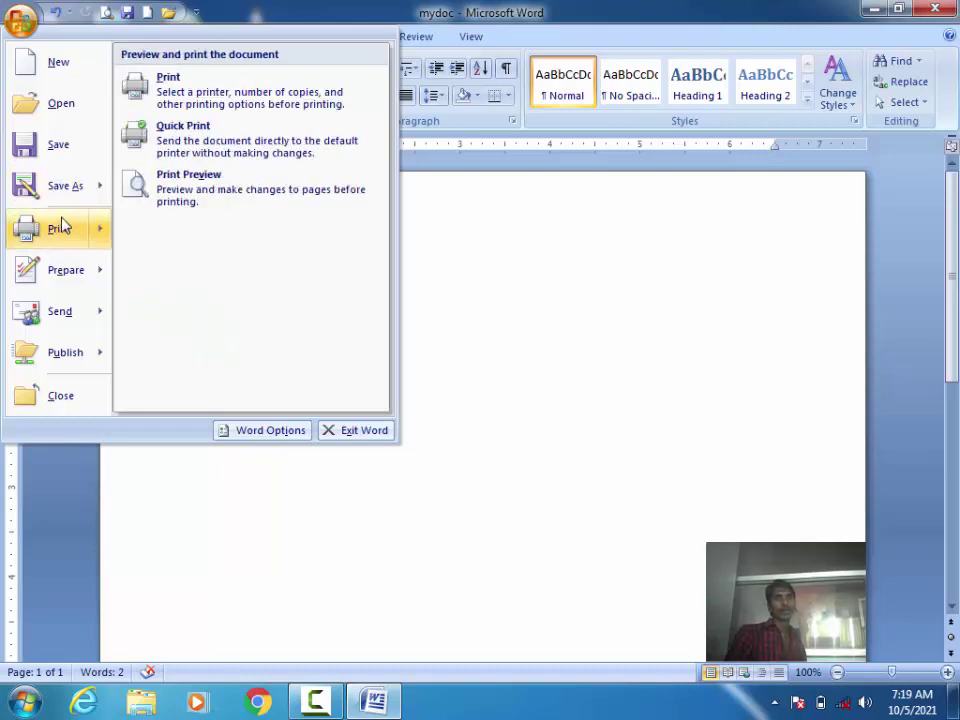
click(226, 95)
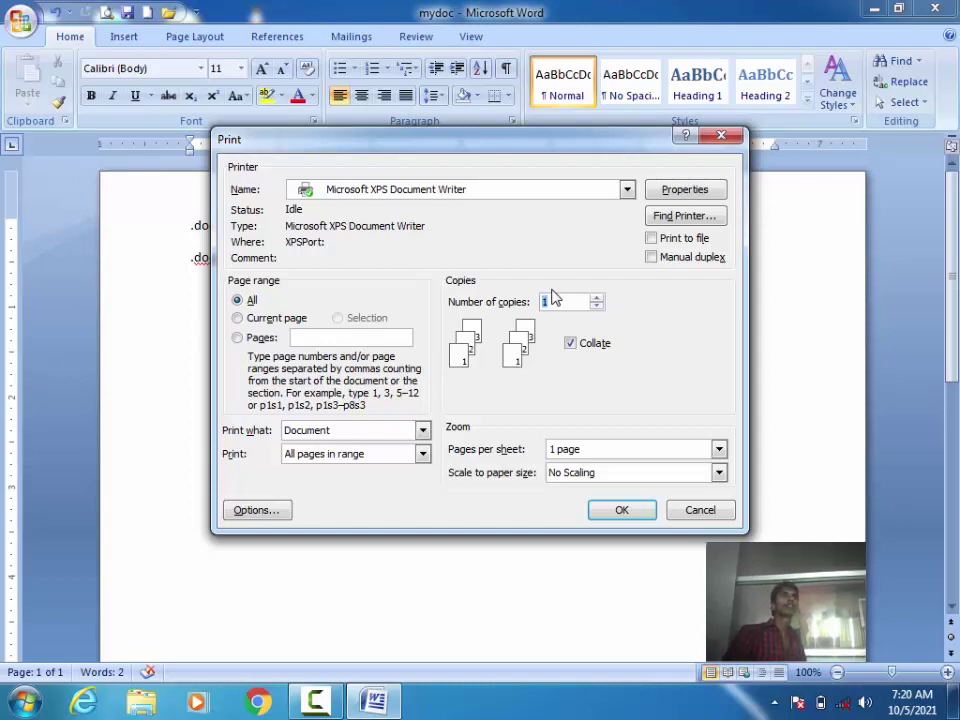
click(718, 137)
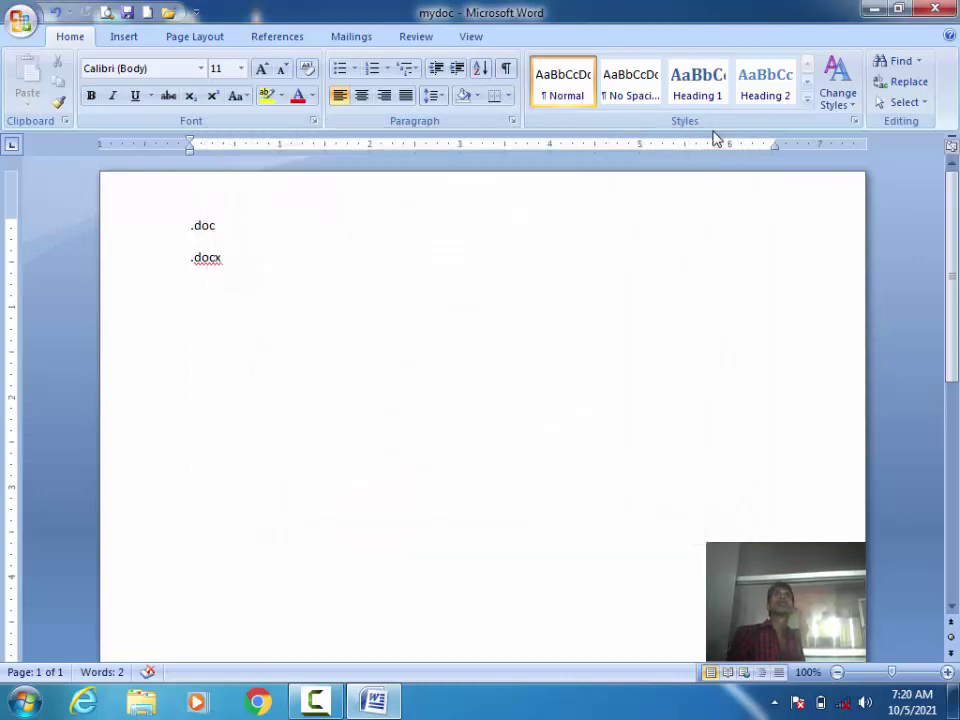
Step: Reopen the Print dialog, set to Microsoft XPS Document Writer and all pages
click(20, 20)
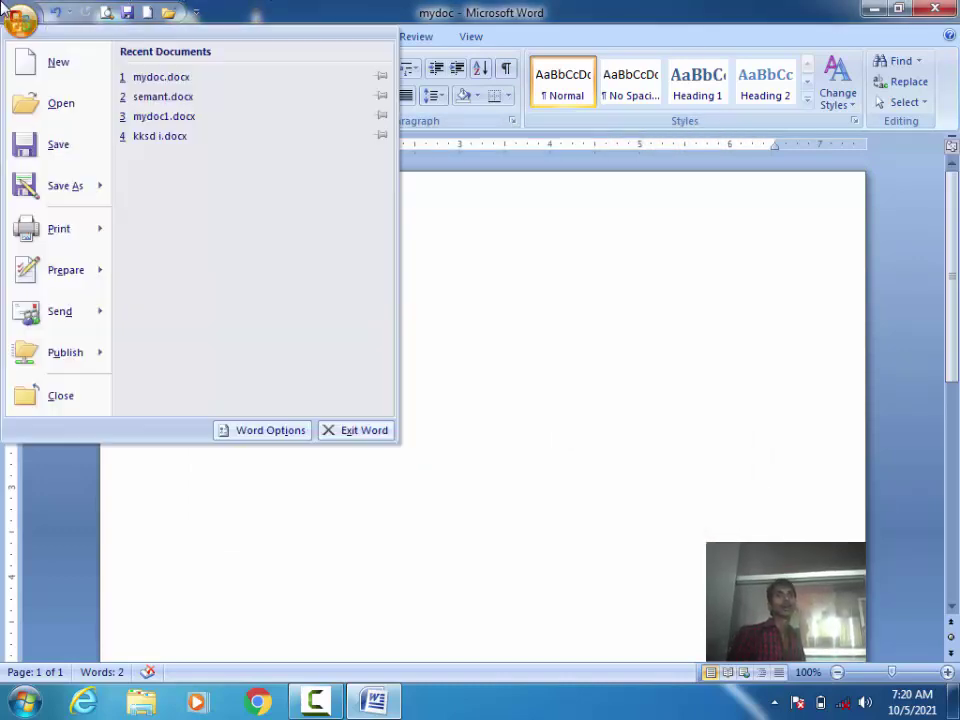
mouse_move(105, 238)
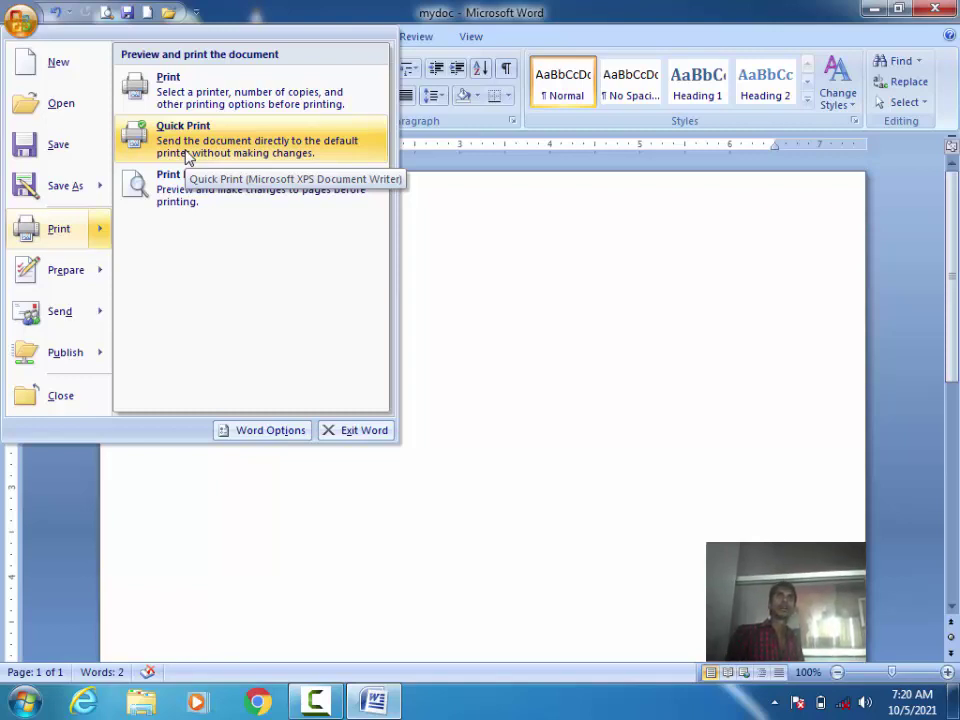
click(288, 101)
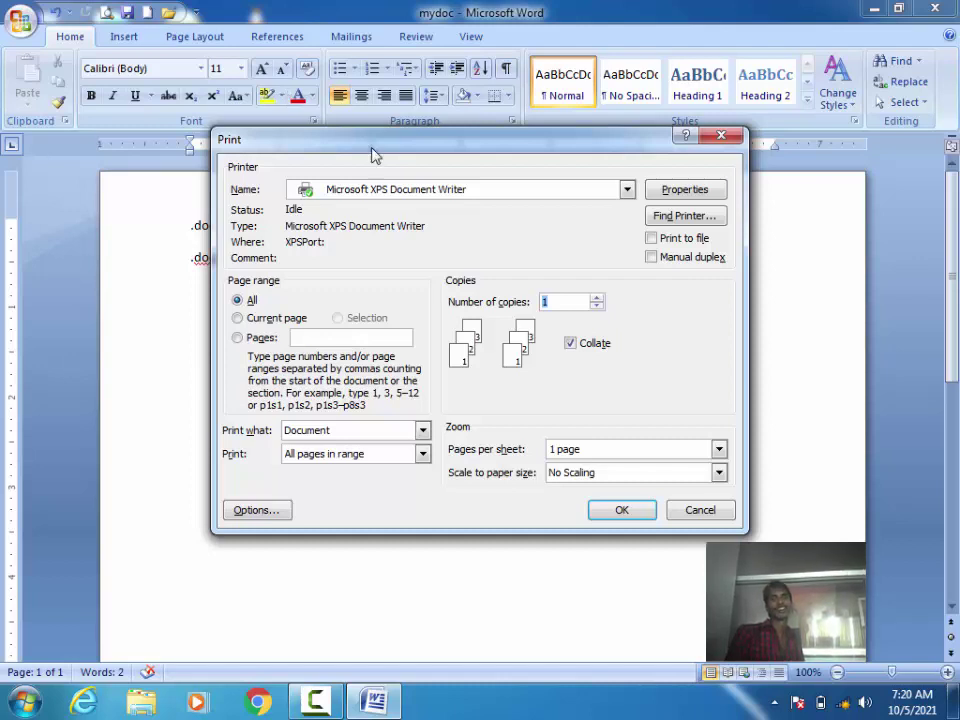
Step: Switch the printer to Fax, then back to Microsoft XPS Document Writer
click(441, 192)
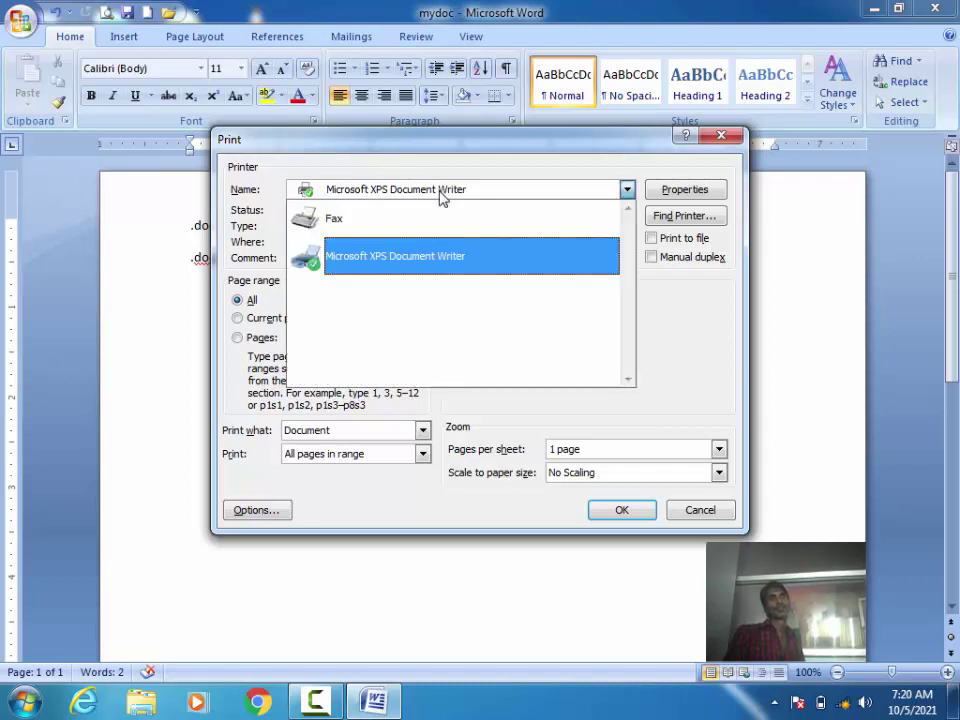
click(440, 193)
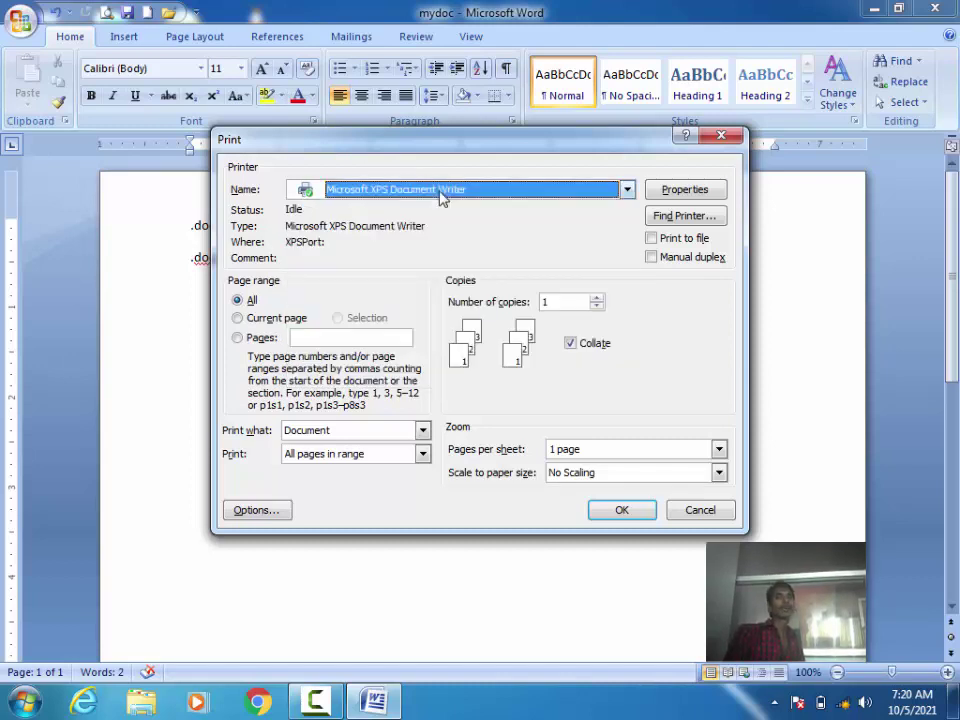
click(440, 193)
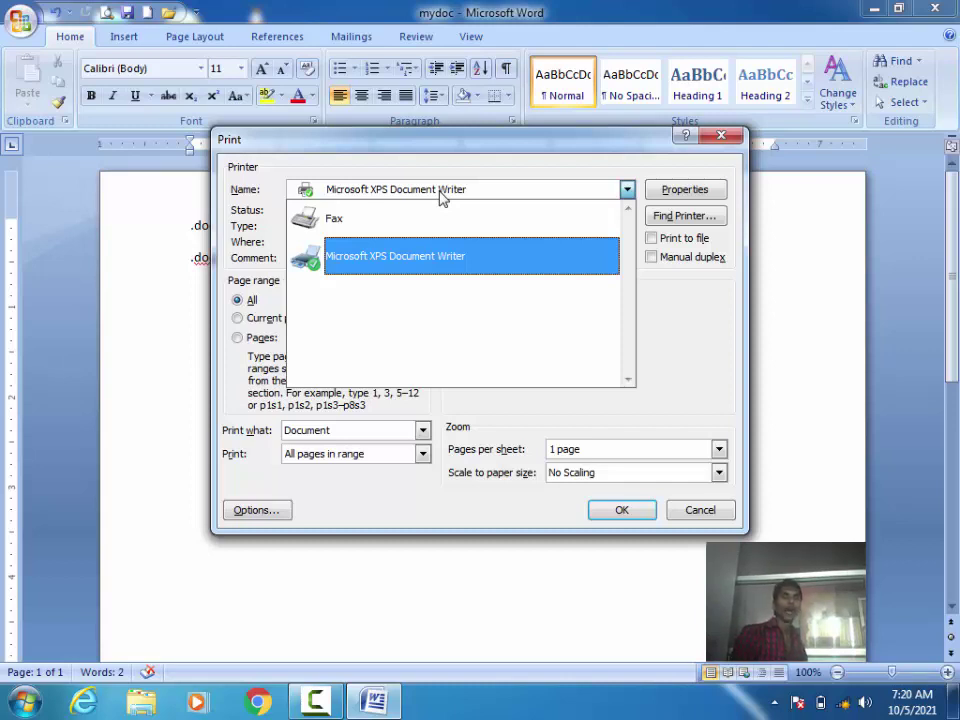
key(Up)
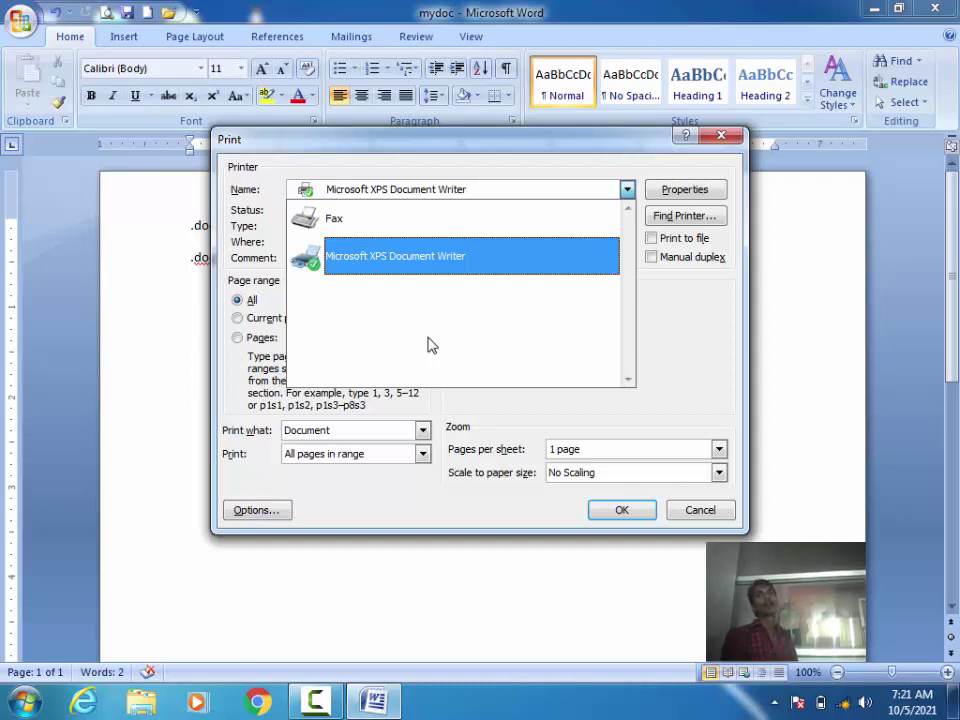
click(407, 225)
key(alt+Down)
key(Down)
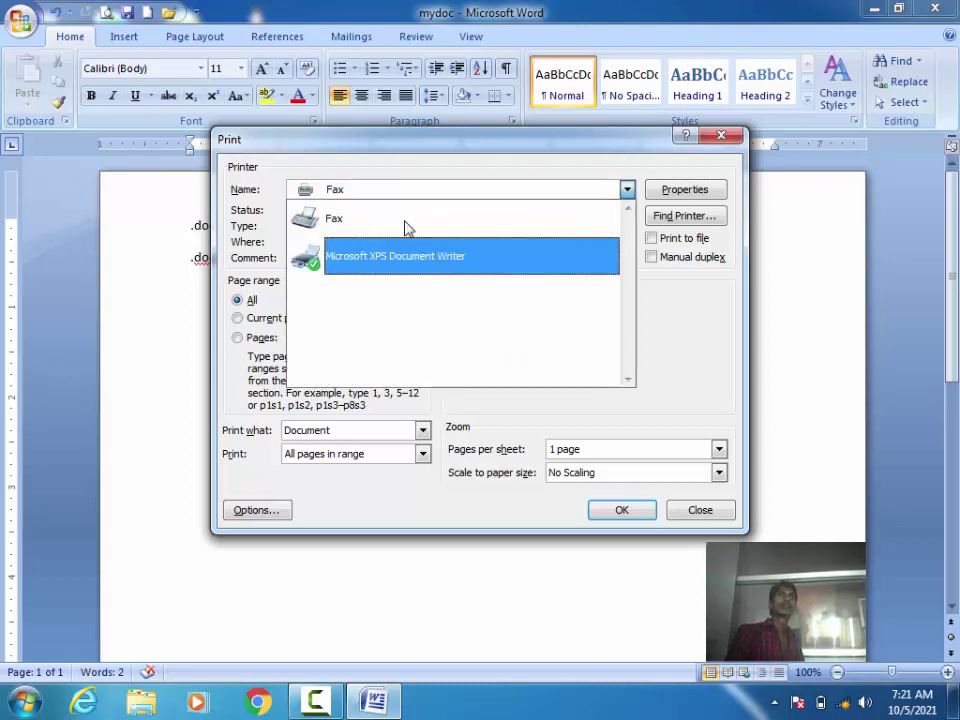
key(Return)
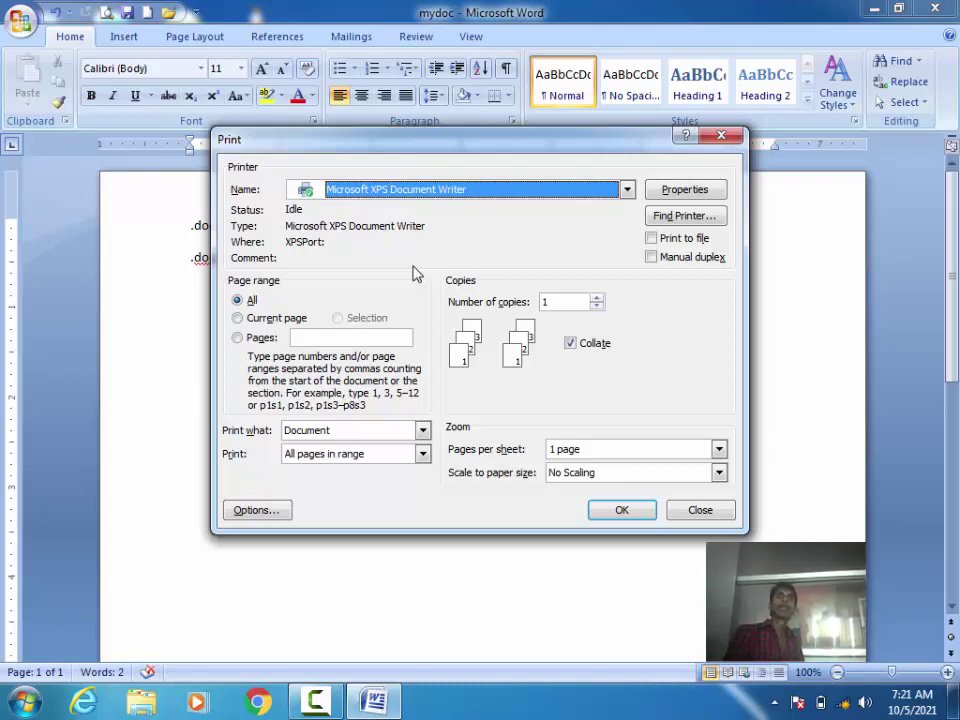
Step: Leave the printer list unchanged and close the Print dialog without printing
click(630, 190)
click(630, 190)
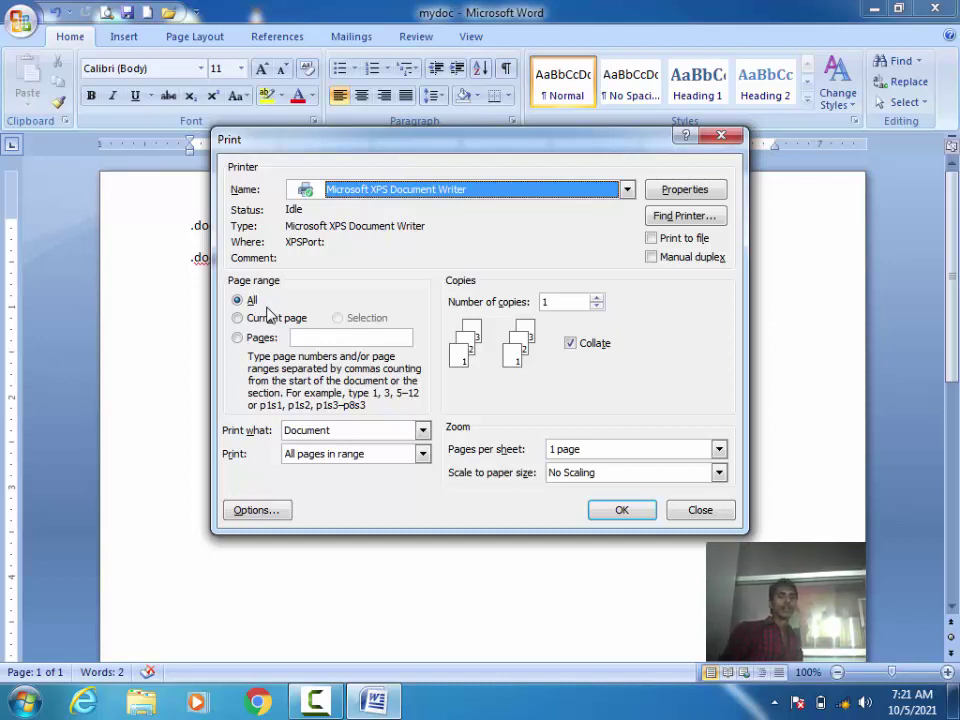
click(722, 136)
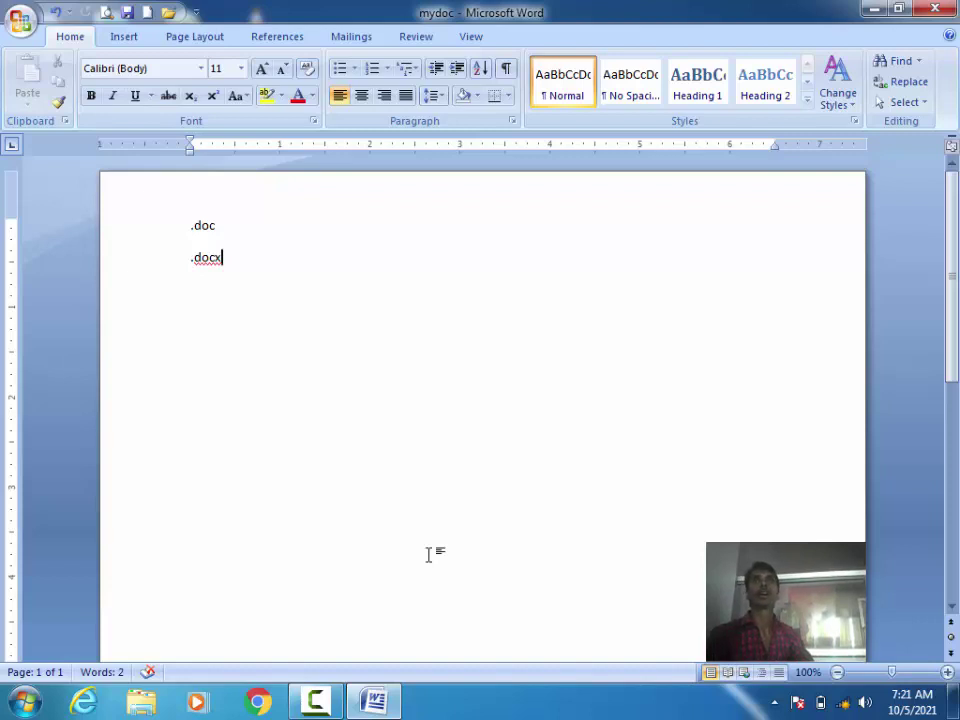
Step: Add blank pages to reach 24 pages, return to page 7, and open the Print dialog
key(ctrl+Return)
key(ctrl+Return)
key(ctrl+Return)
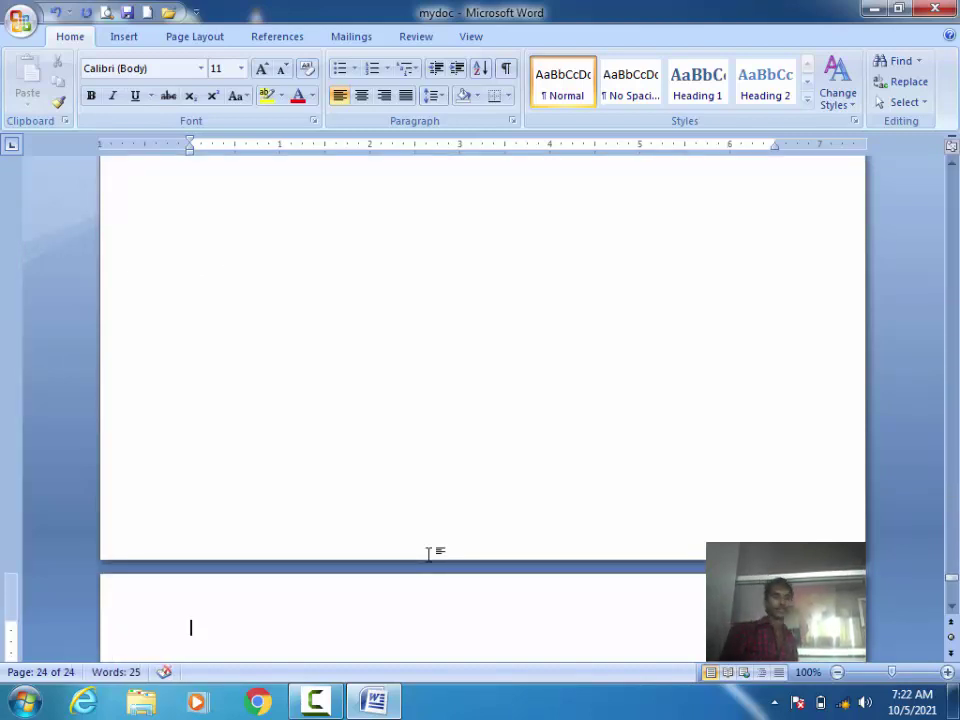
click(392, 343)
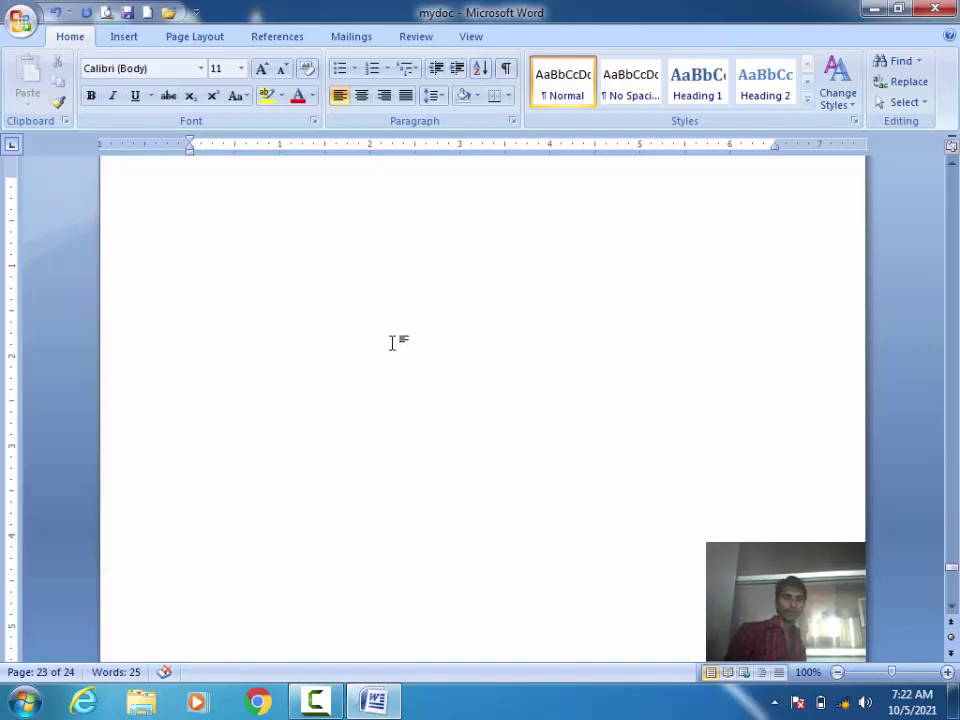
key(ctrl+Page_Up)
key(ctrl+Page_Up)
key(ctrl+Page_Up)
key(Home)
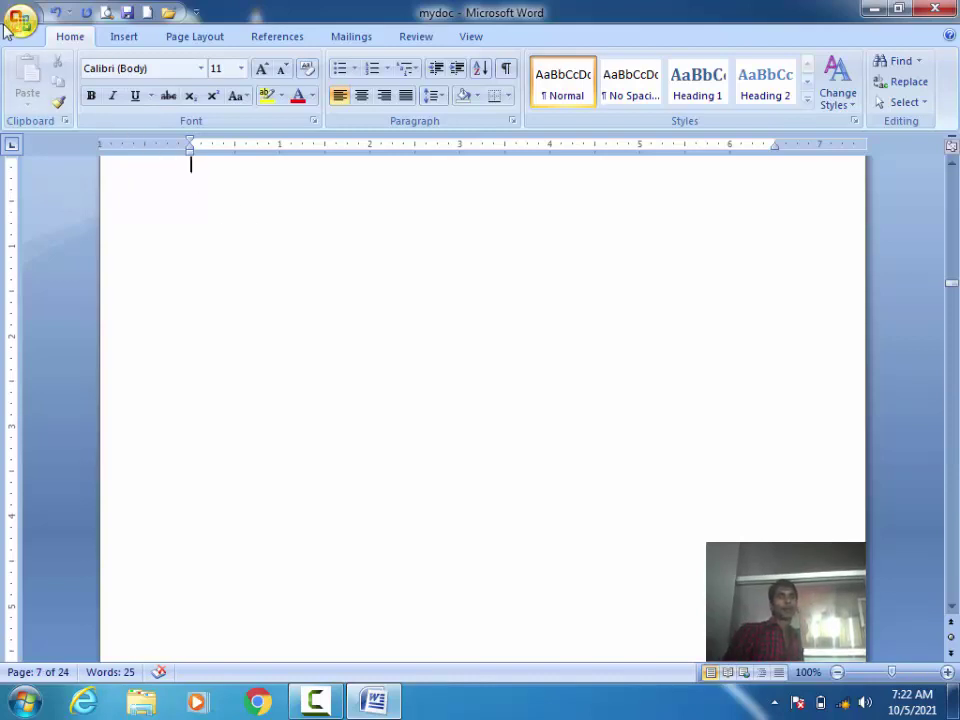
click(20, 20)
click(60, 230)
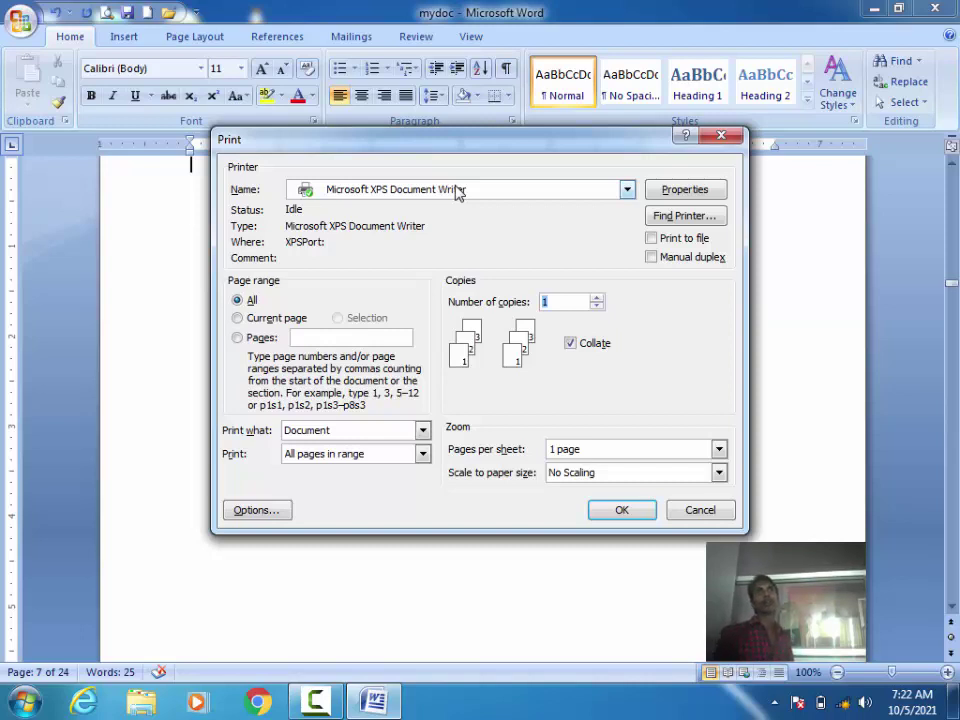
Step: Keep Microsoft XPS Document Writer as printer with page range All and print
click(457, 192)
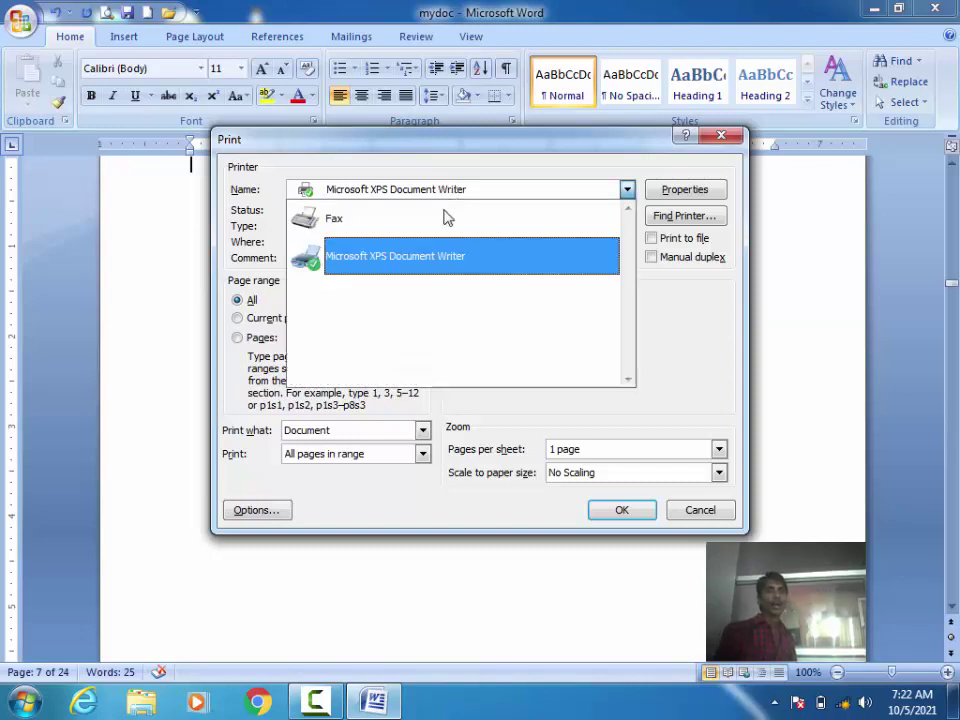
click(420, 259)
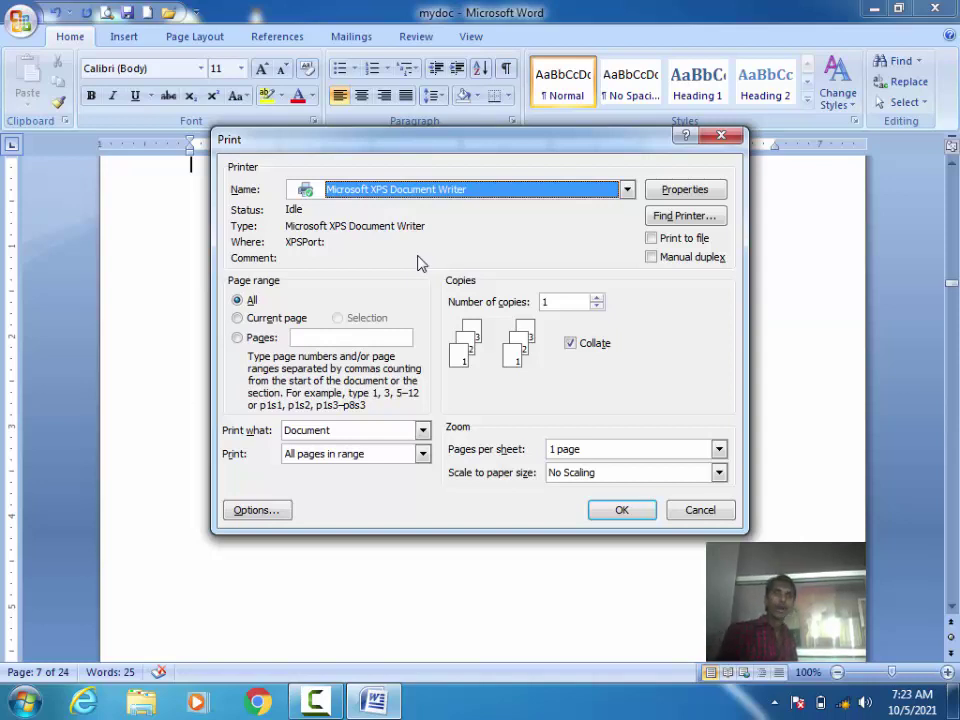
click(477, 192)
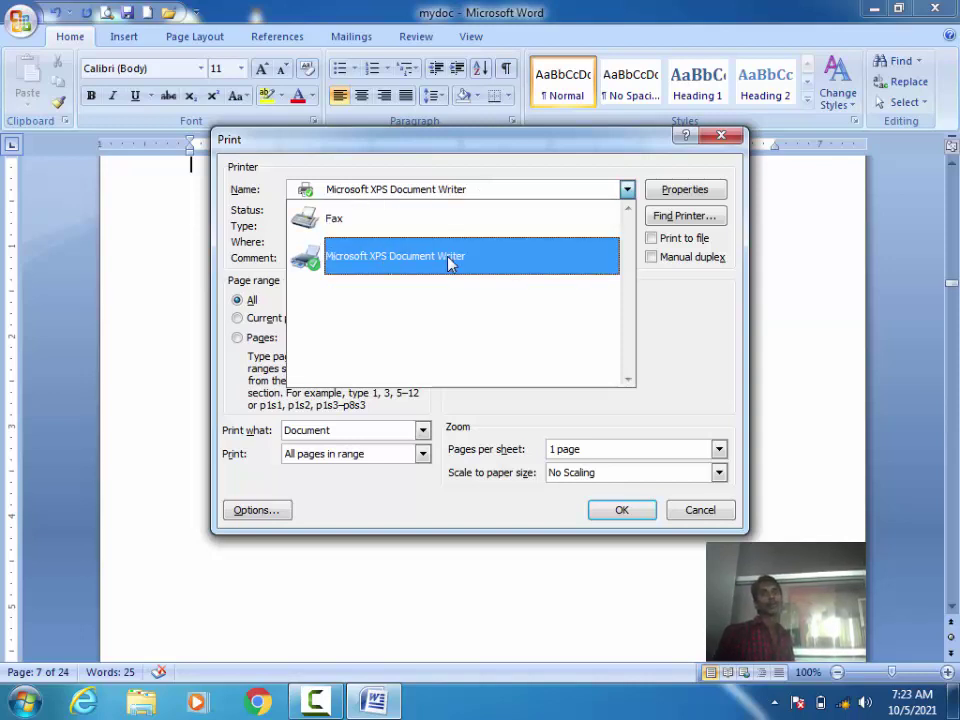
click(450, 262)
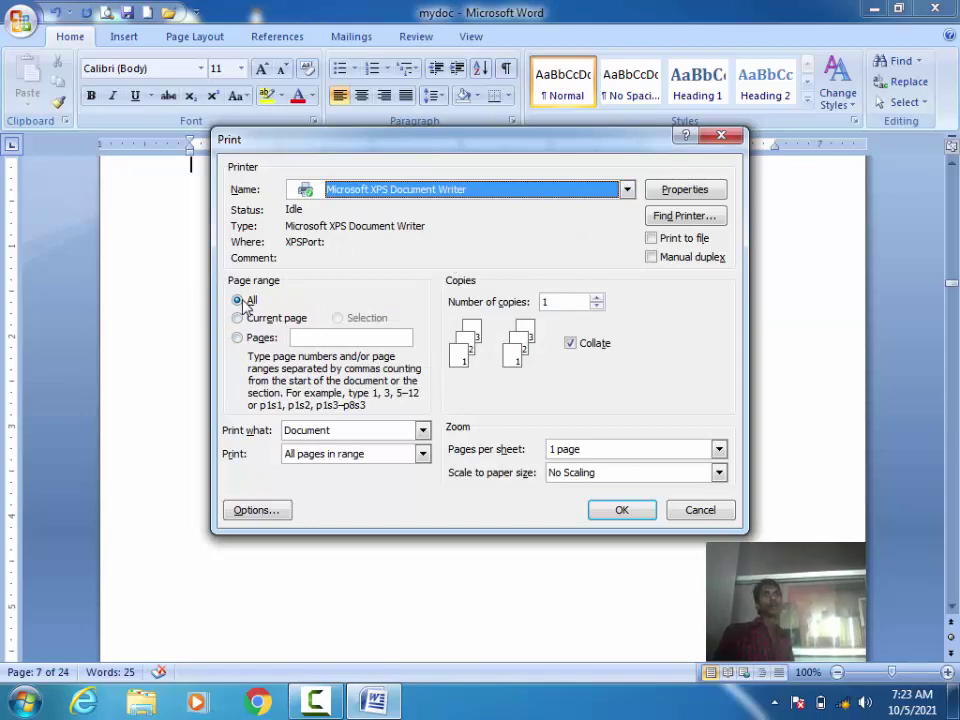
click(602, 513)
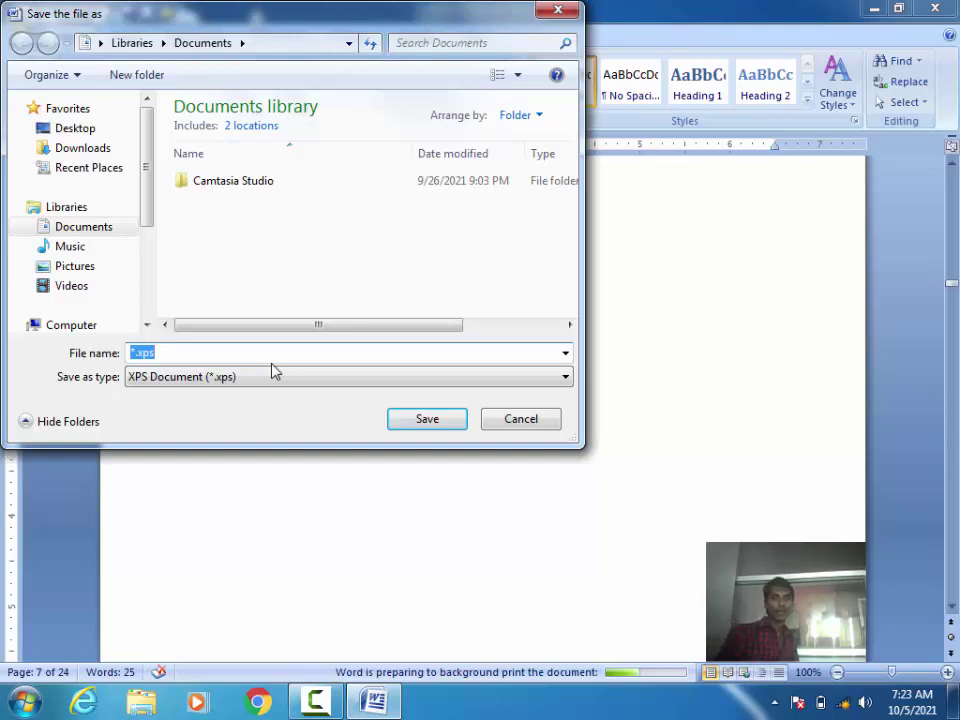
Step: Save the XPS printout as 'print' in the Desktop folder
text(prin)
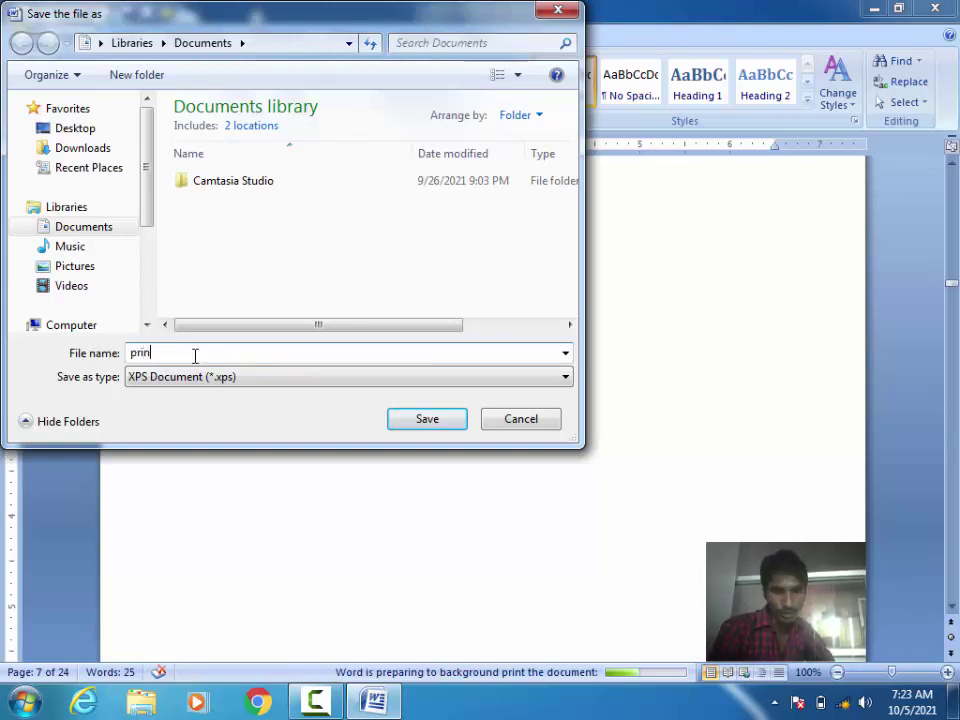
text(t)
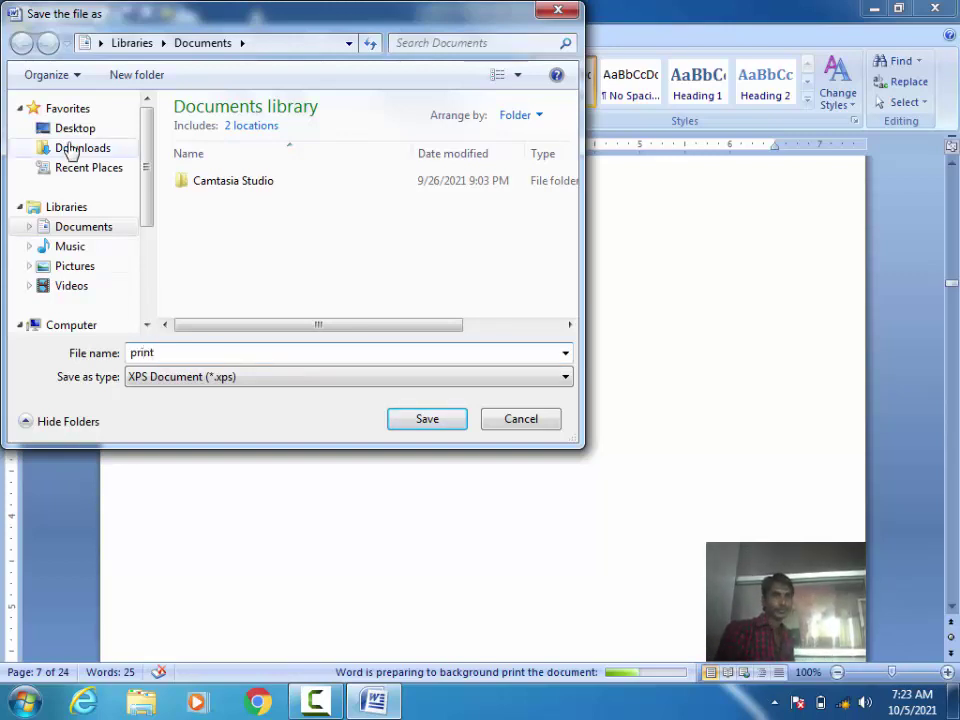
click(62, 131)
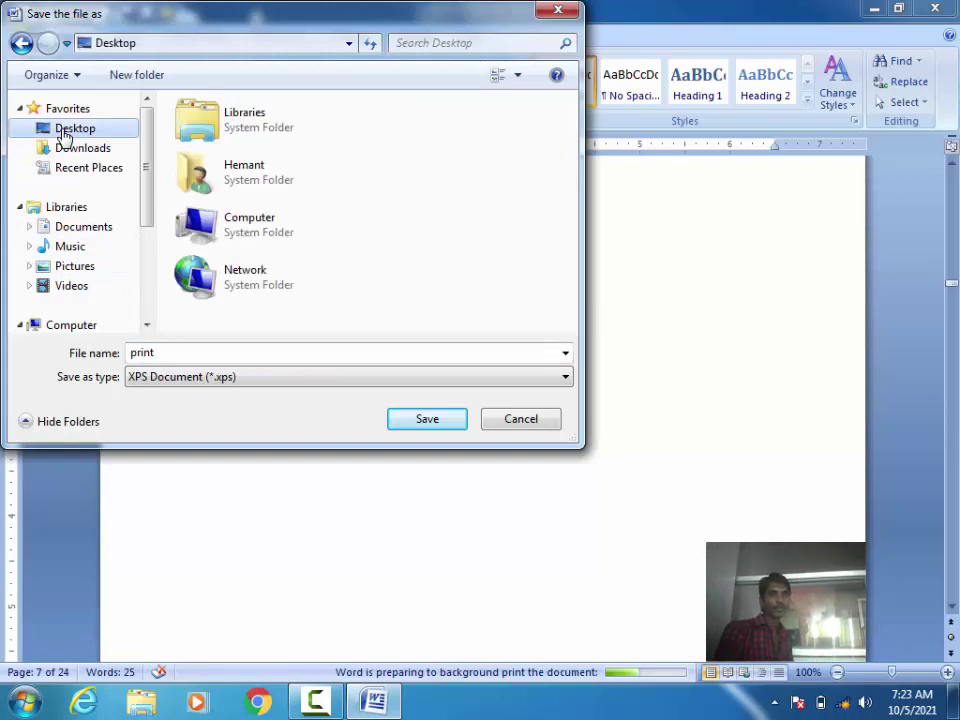
click(426, 420)
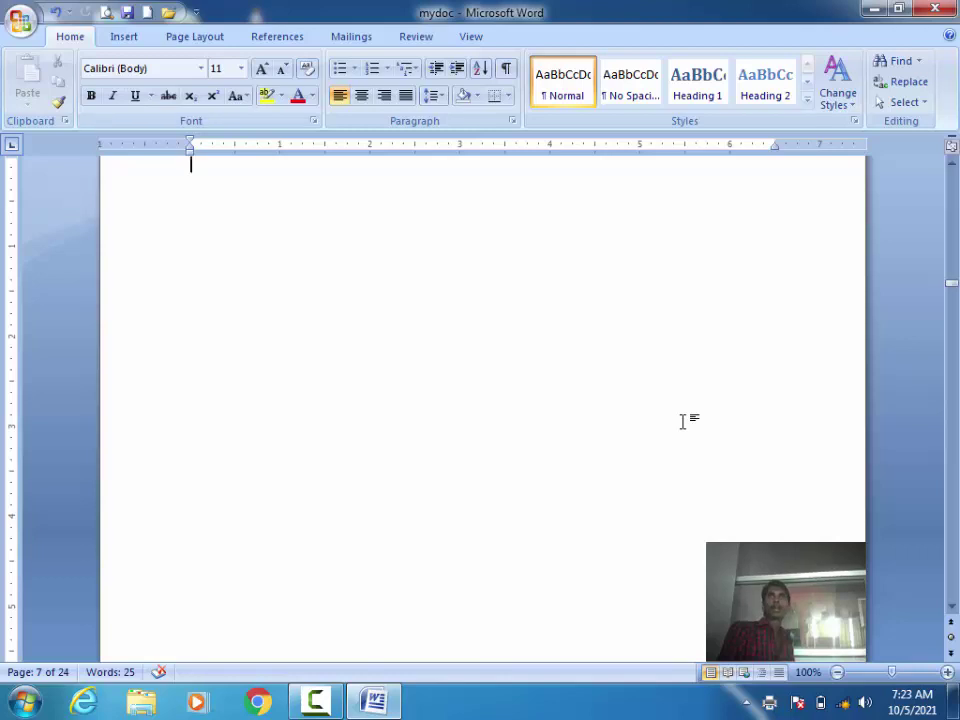
Step: Minimize Word, open print.xps in XPS Viewer, scroll through its pages, and close it
click(880, 9)
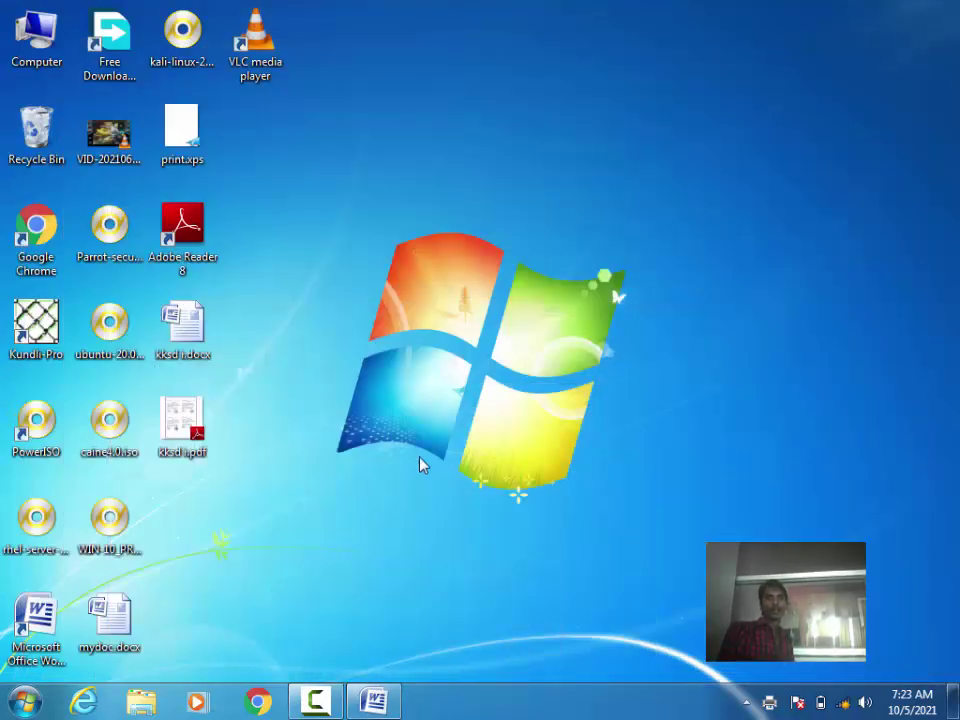
double_click(182, 128)
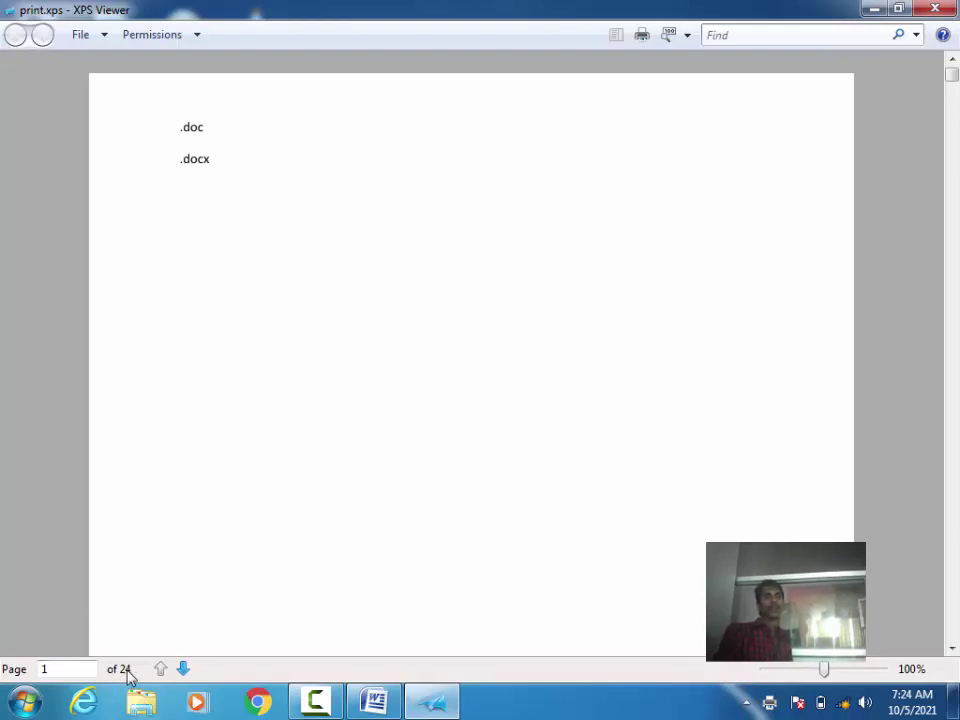
scroll(128, 677, down, 2)
scroll(128, 677, down, 5)
scroll(128, 677, down, 10)
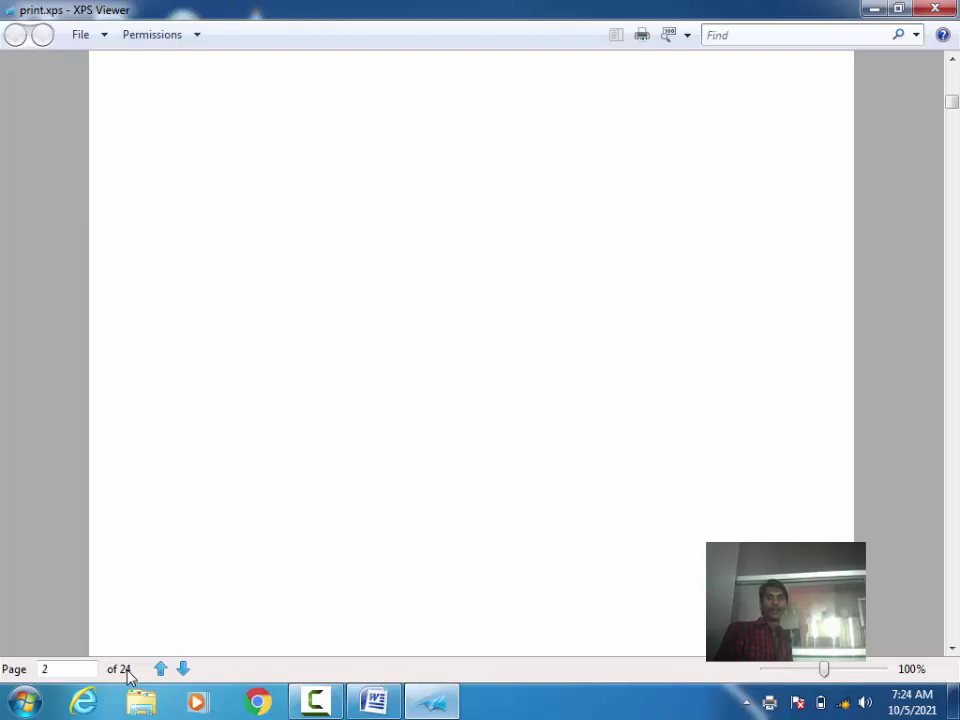
scroll(128, 677, down, 10)
scroll(128, 677, down, 10)
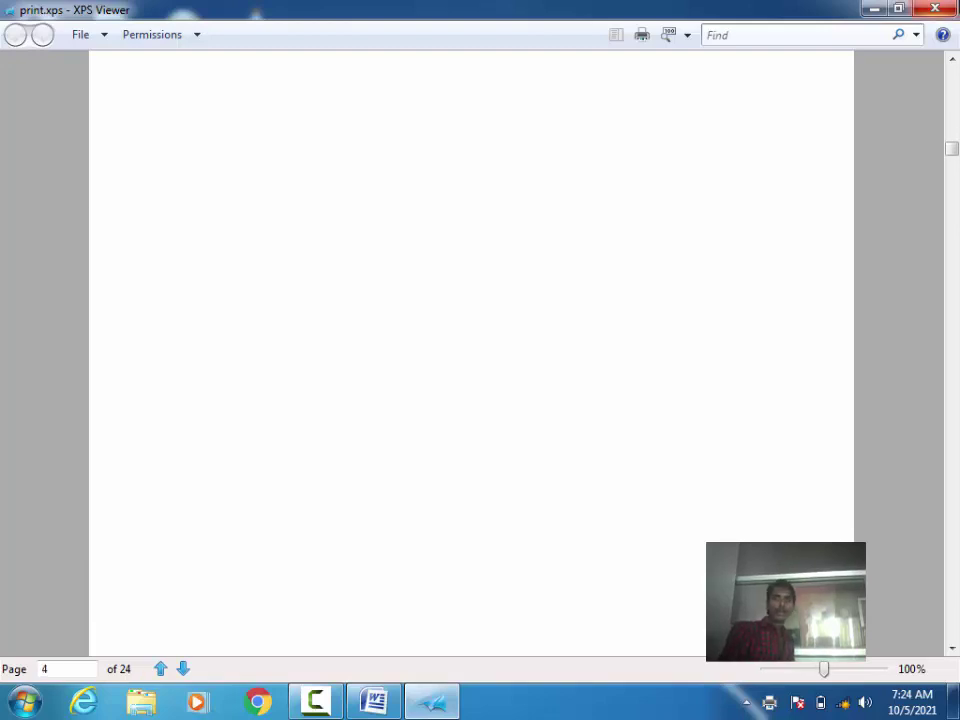
click(935, 9)
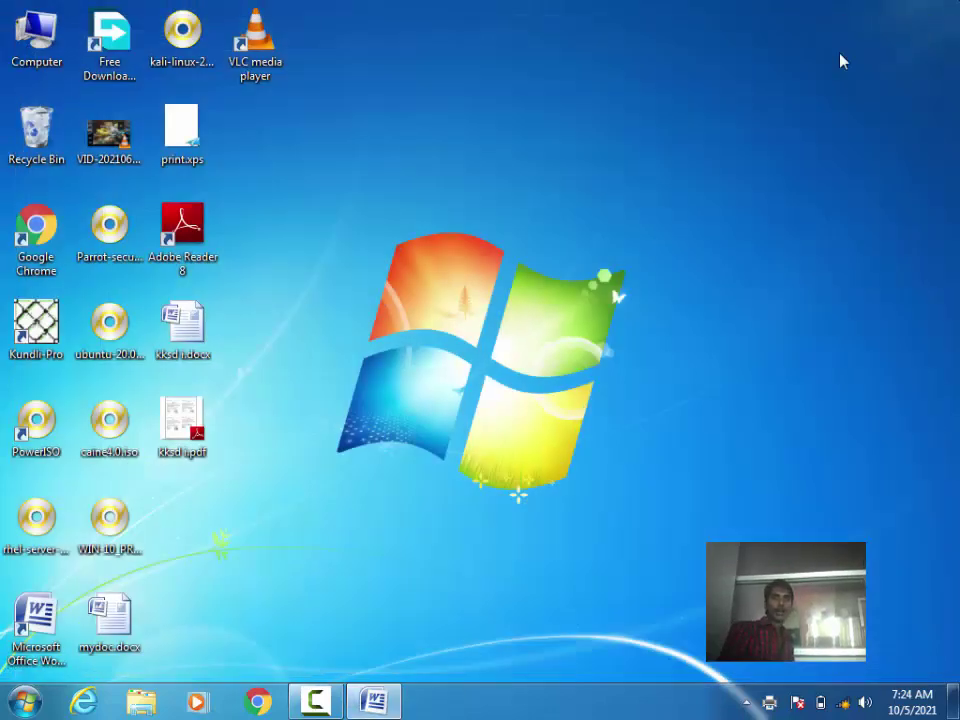
Step: Delete print.xps from the desktop, confirming the deletion
click(200, 160)
key(Delete)
key(Return)
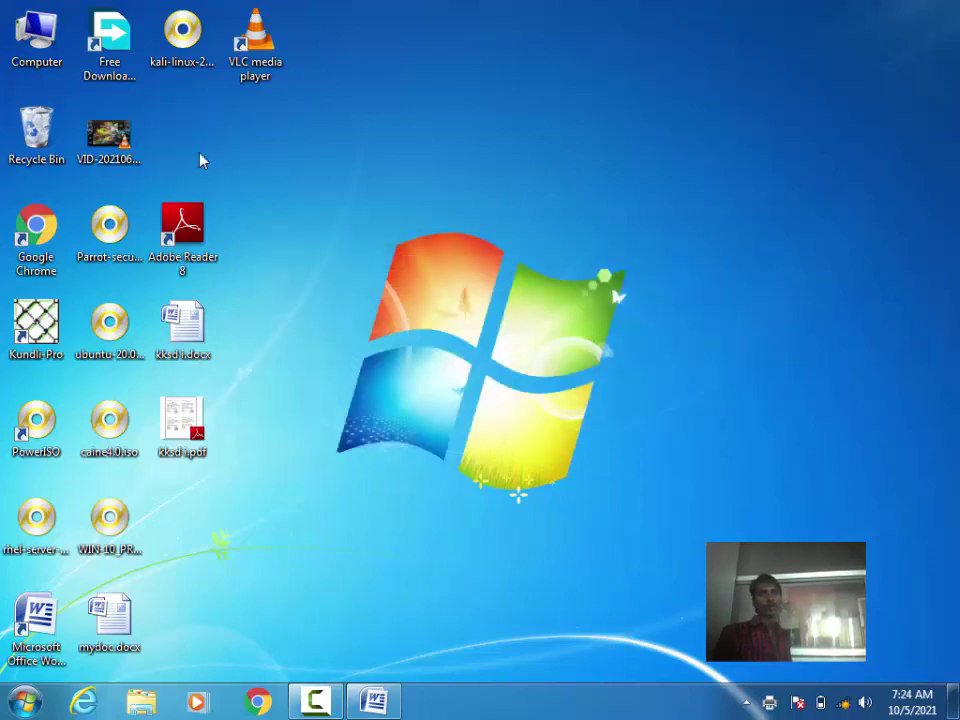
Step: Restore Word from the taskbar, open the Print dialog, and close it unprinted
click(374, 700)
click(20, 18)
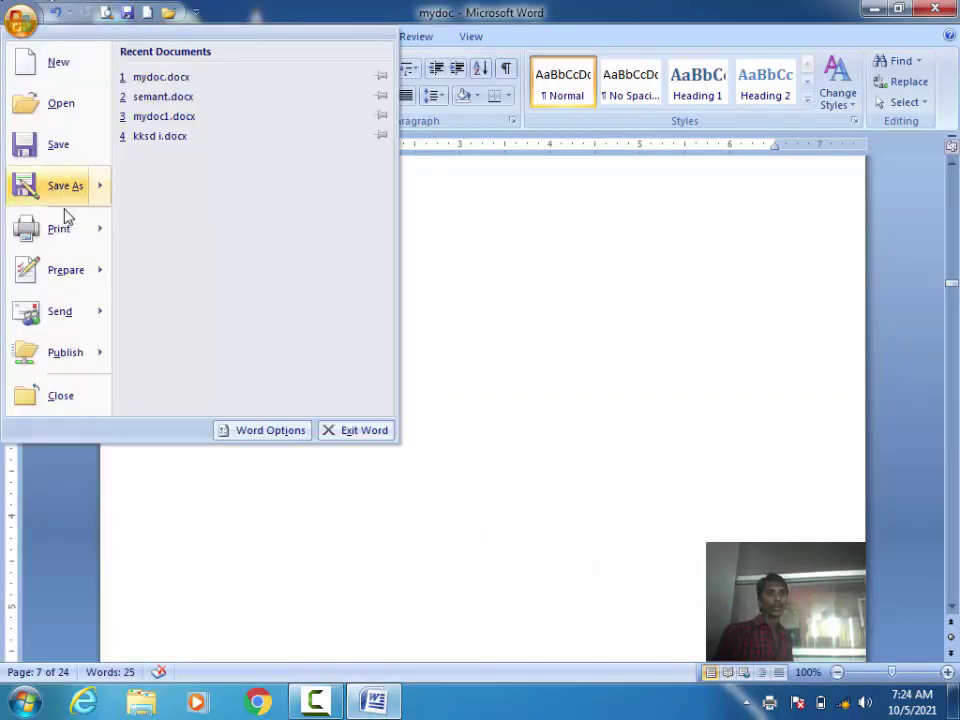
click(59, 230)
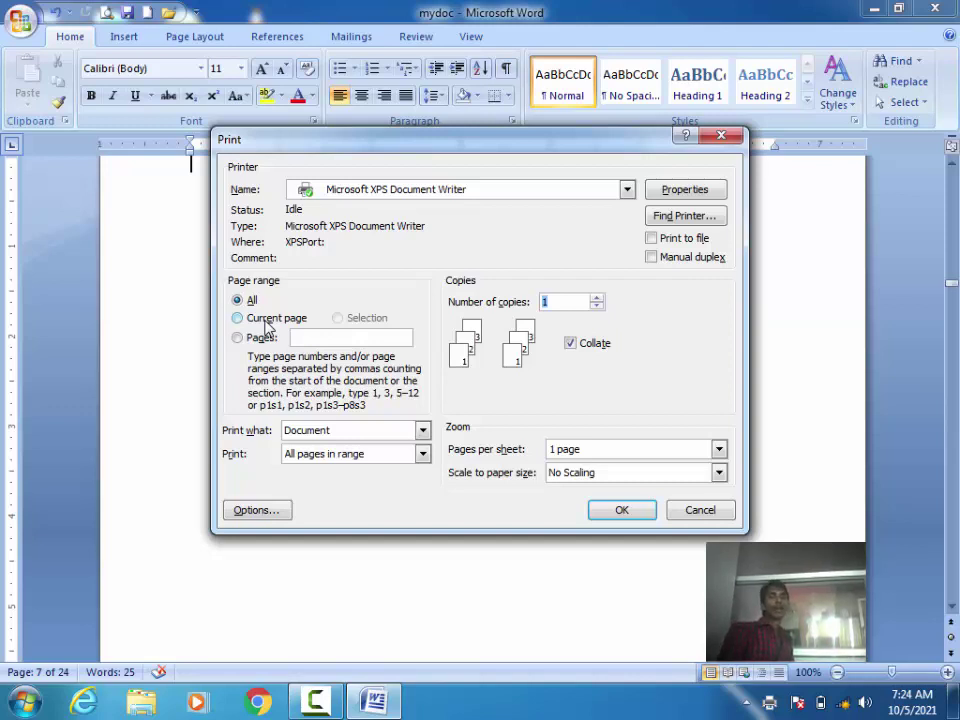
click(722, 140)
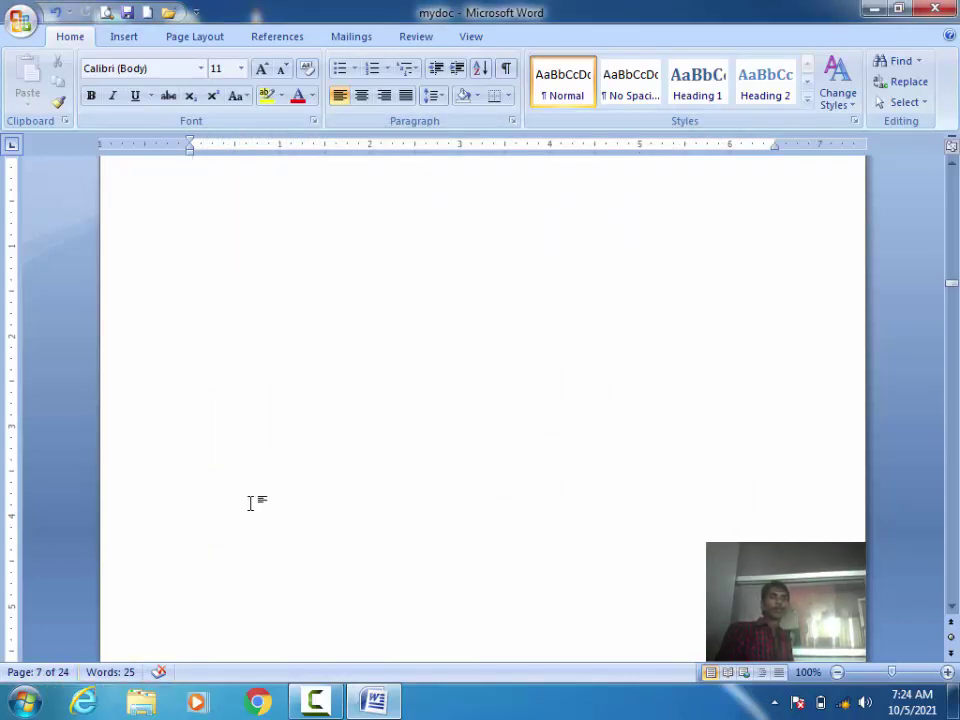
Step: Insert a Plain Number 2 page number at the bottom of every page
click(125, 40)
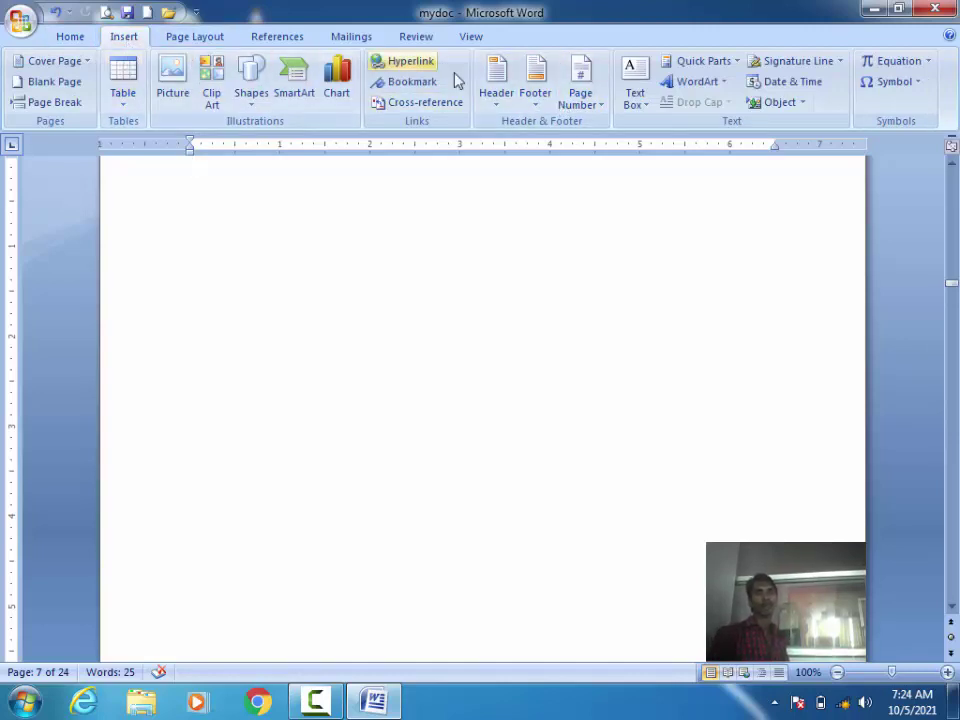
click(595, 90)
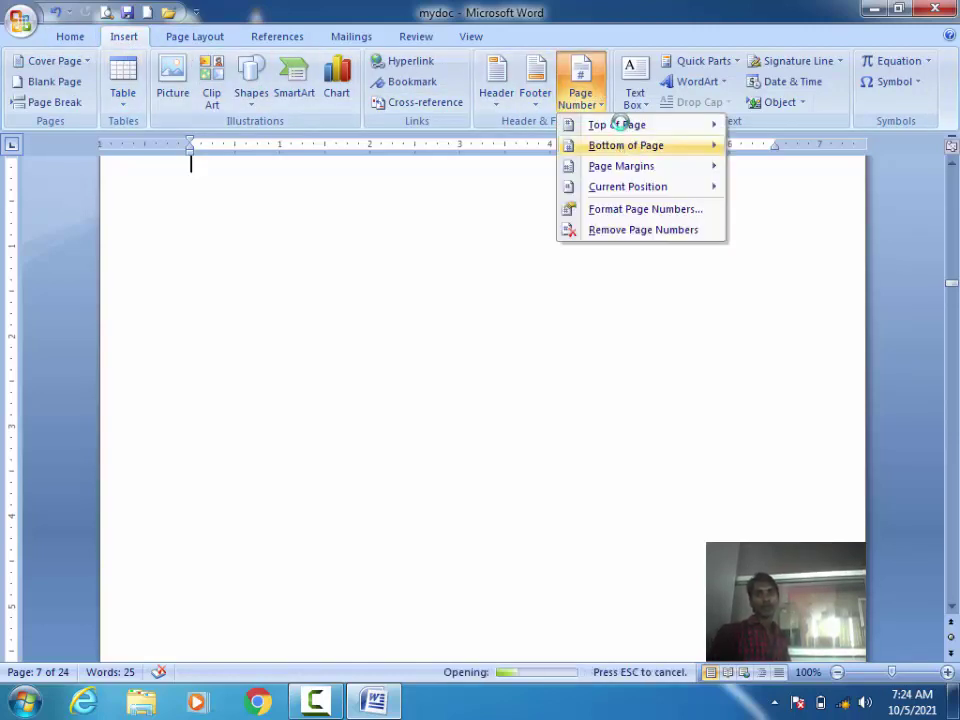
mouse_move(617, 124)
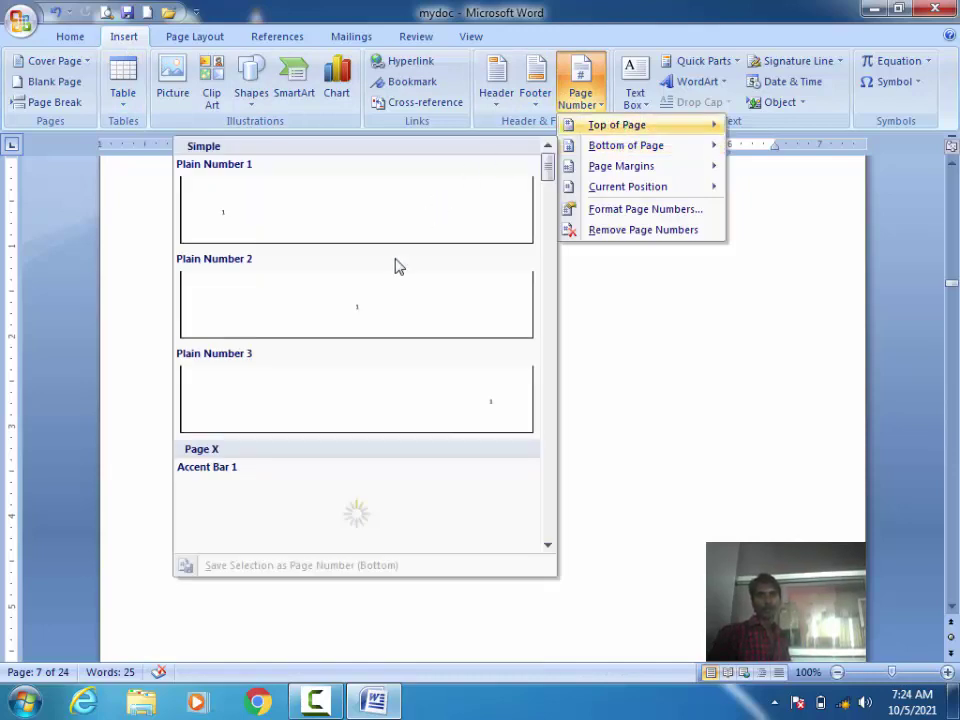
click(401, 317)
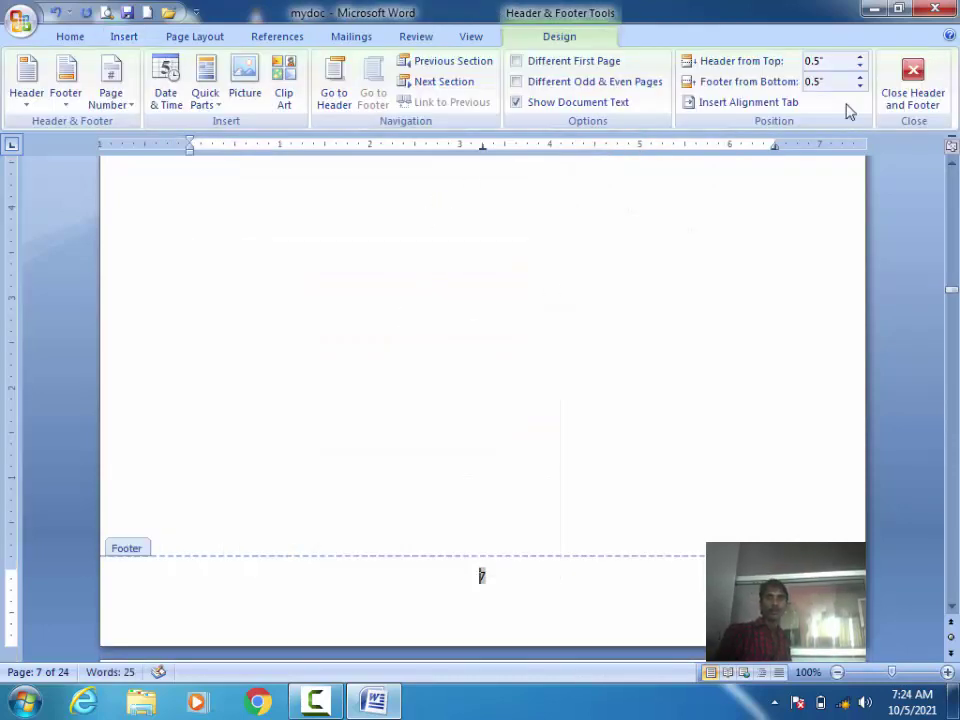
click(935, 103)
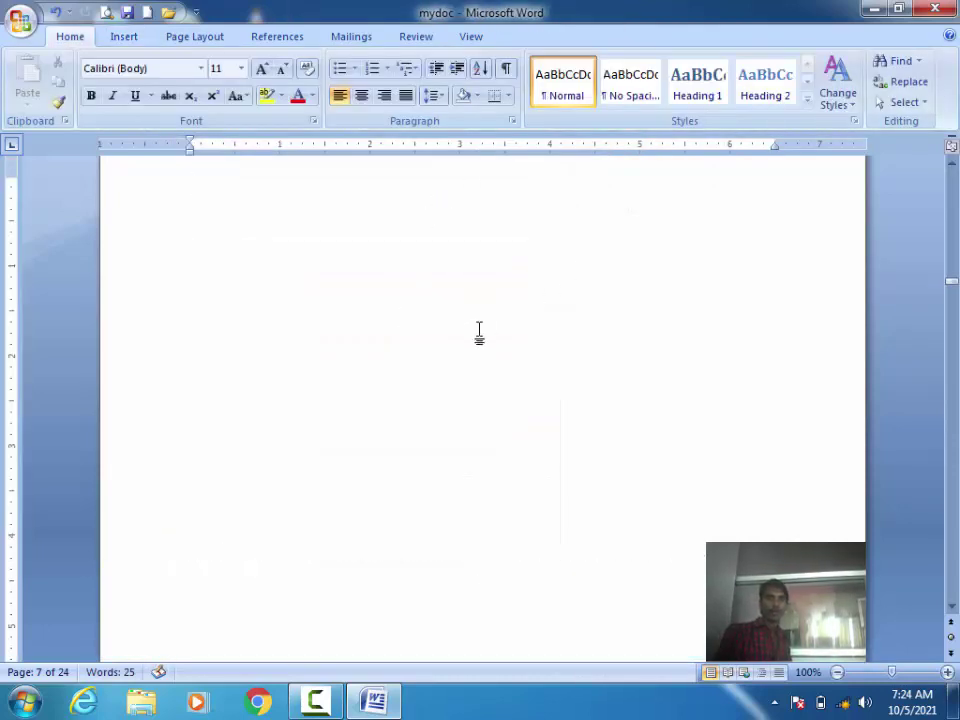
Step: Scroll down to check page 7's footer number, then return to page 7's top
click(951, 168)
click(951, 170)
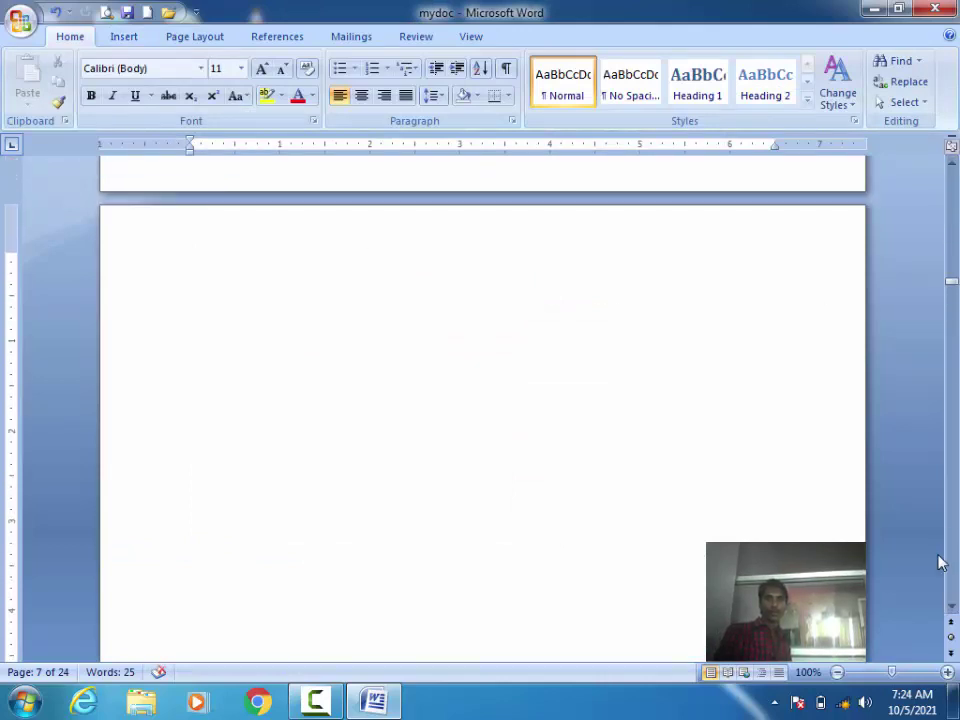
click(952, 607)
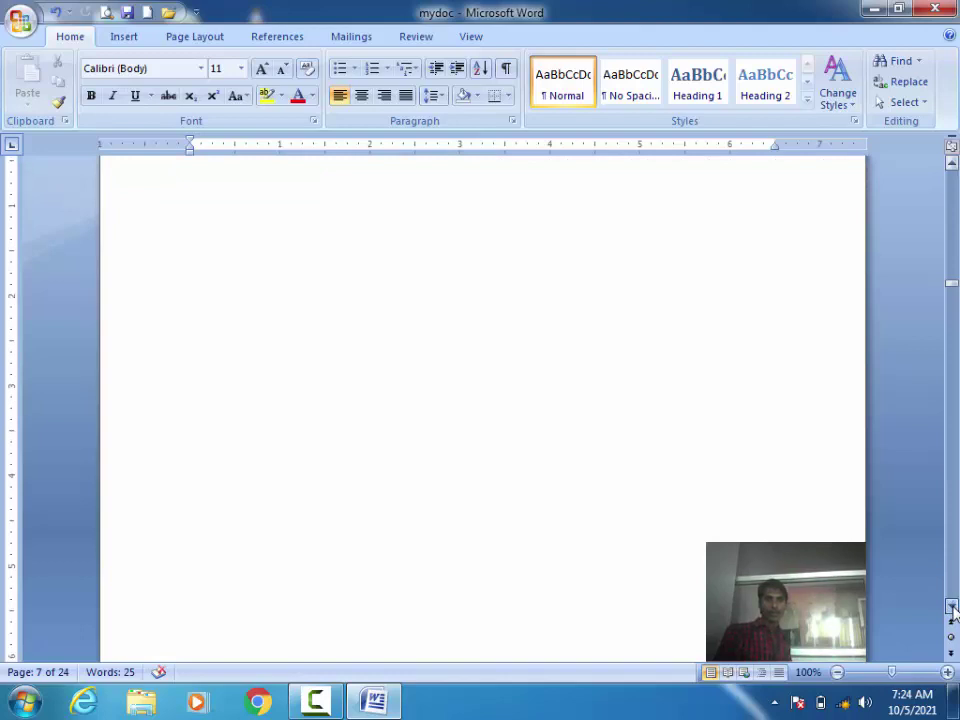
click(952, 607)
click(952, 607)
click(952, 608)
click(952, 608)
click(952, 608)
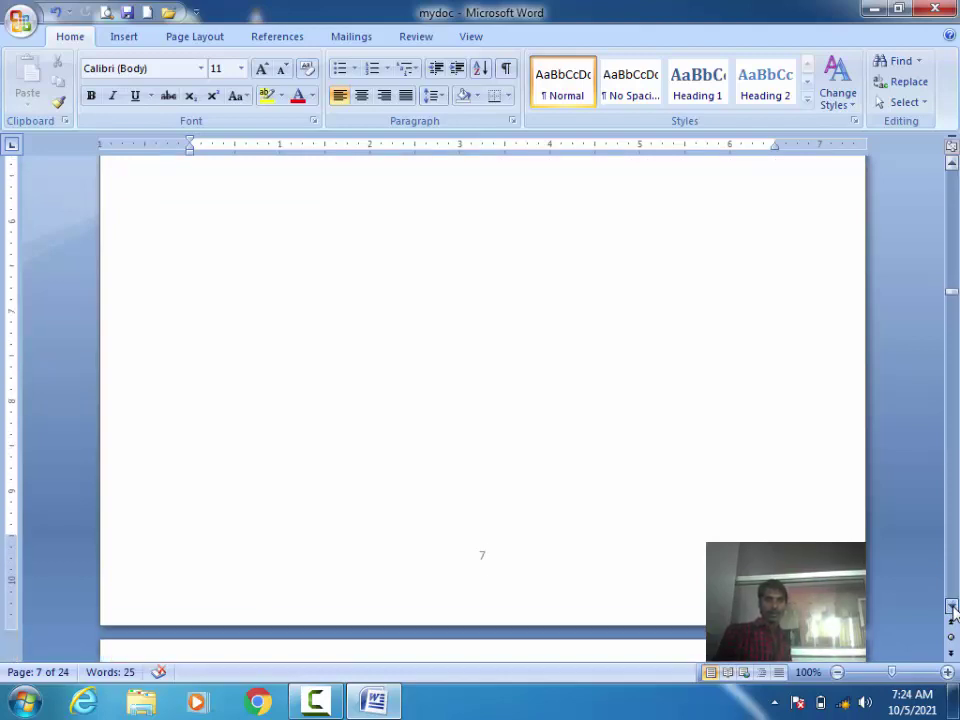
click(952, 608)
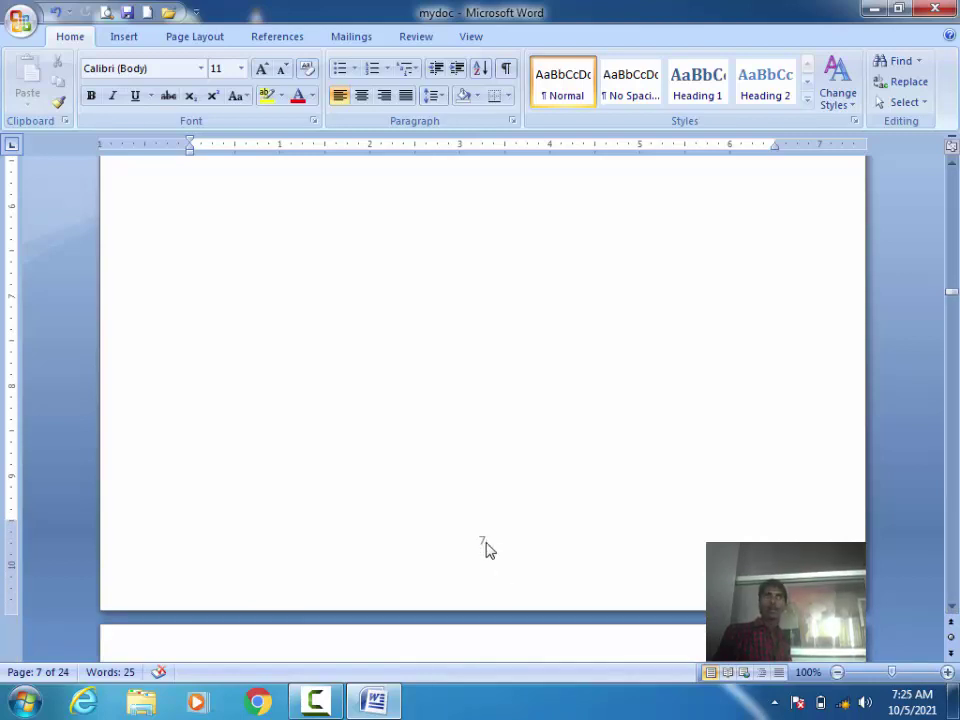
click(261, 379)
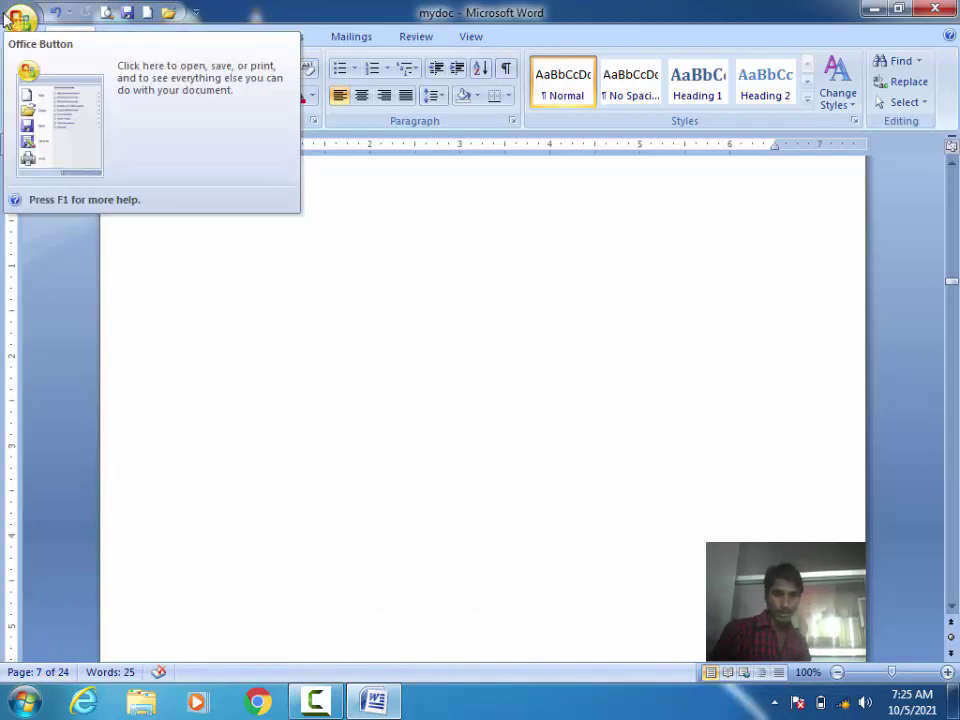
Step: Print only the current page 7 to XPS, saving it as 'print' on the desktop
key(ctrl+p)
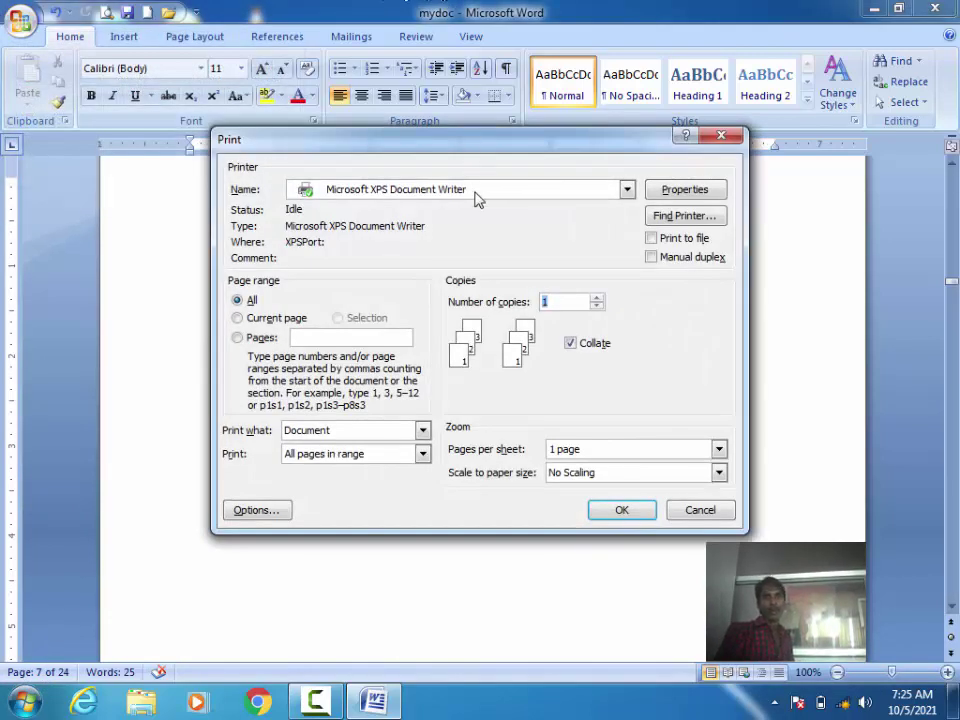
click(272, 318)
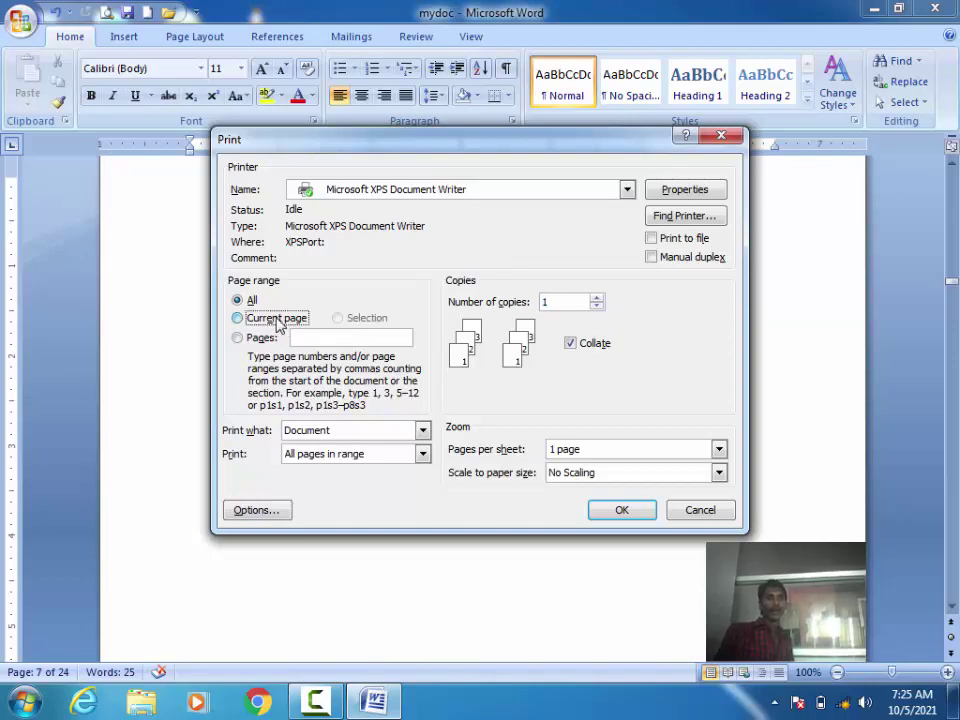
click(631, 512)
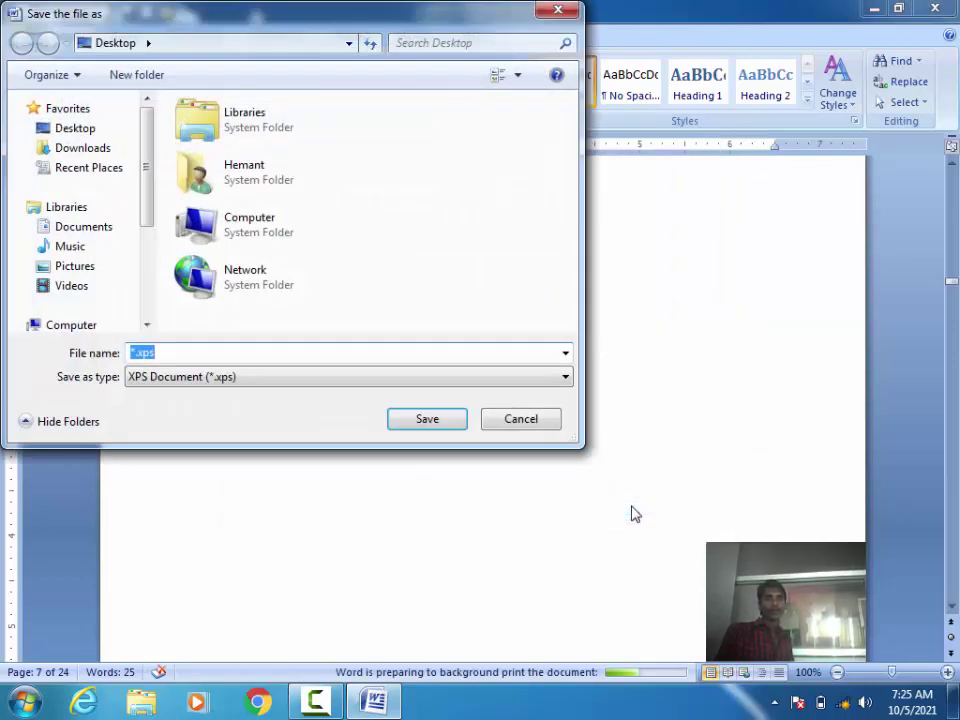
text(prin)
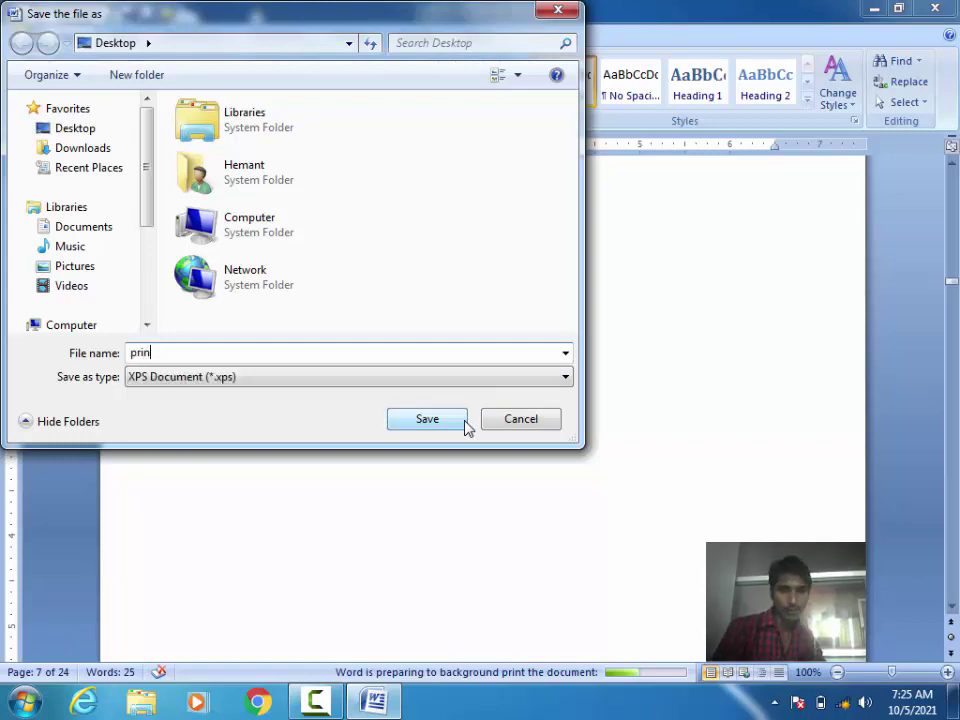
text(t)
click(465, 424)
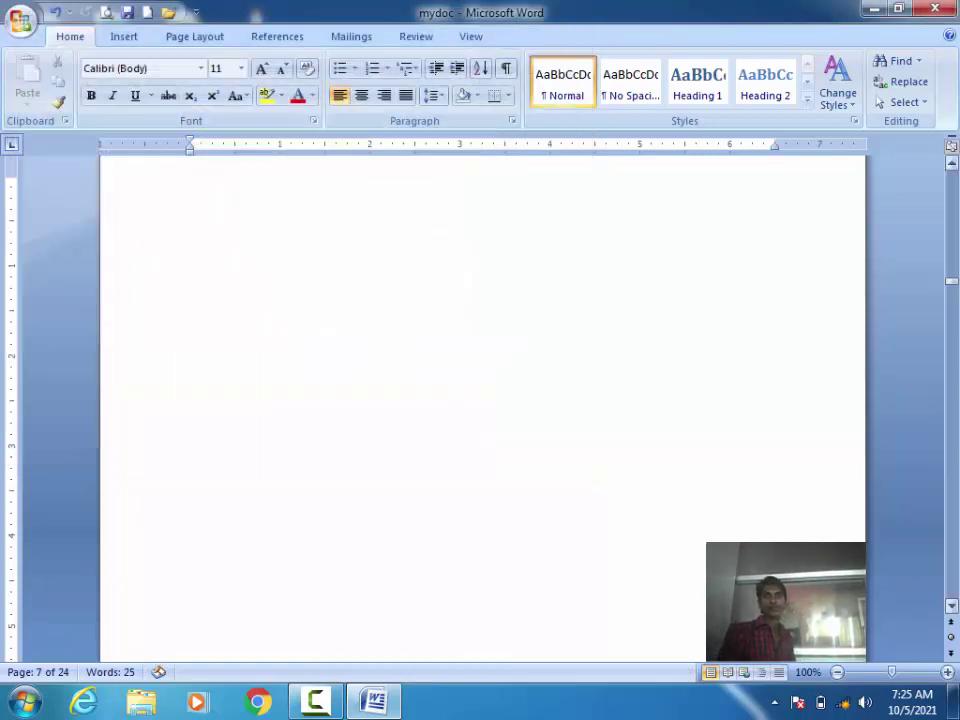
click(873, 8)
Step: Confirm print.xps shows page number 7 at its foot, then close it and delete the file
double_click(182, 130)
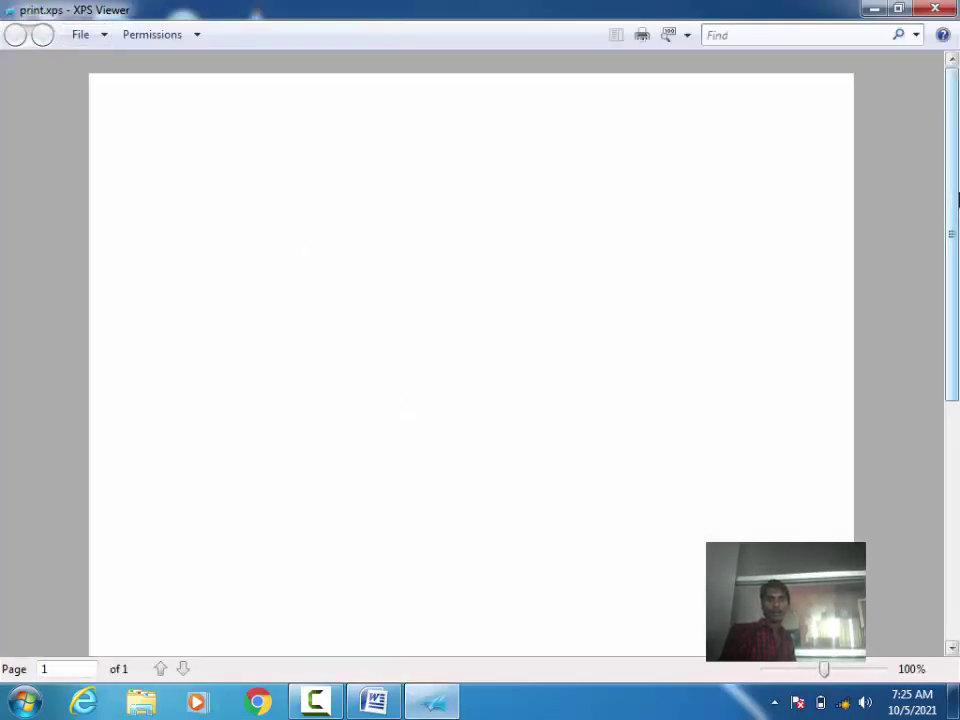
drag(955, 200, 957, 490)
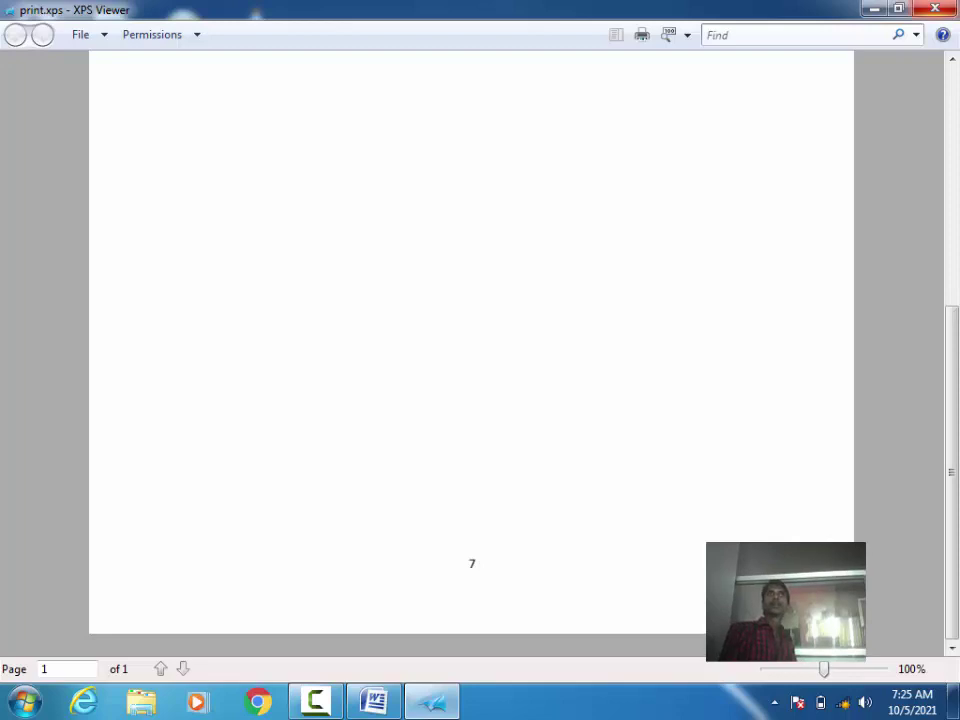
key(alt+F4)
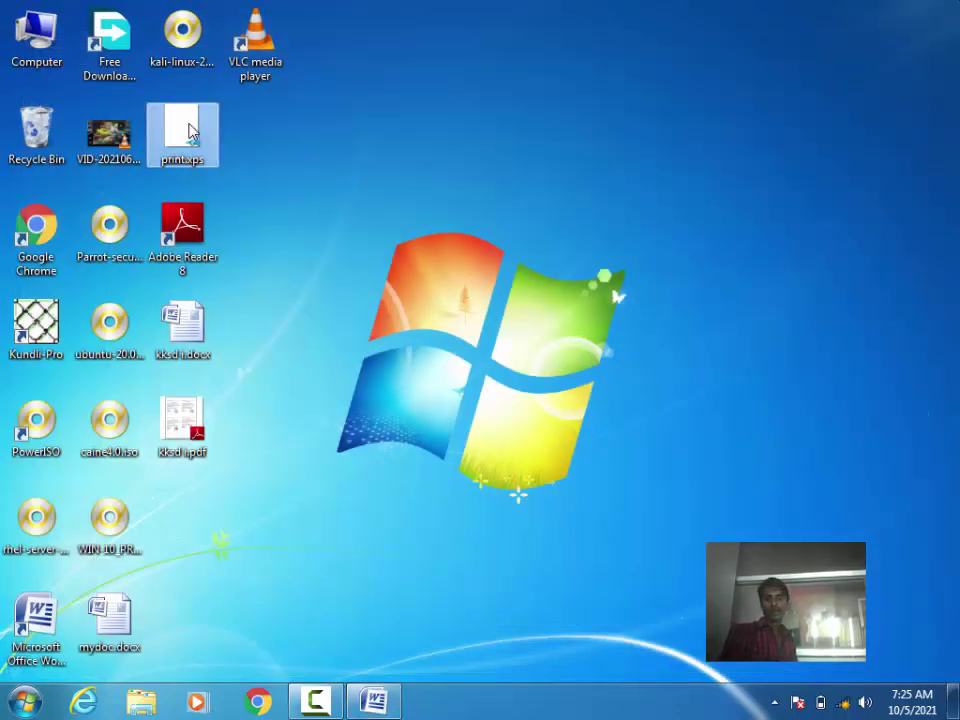
key(Delete)
key(Return)
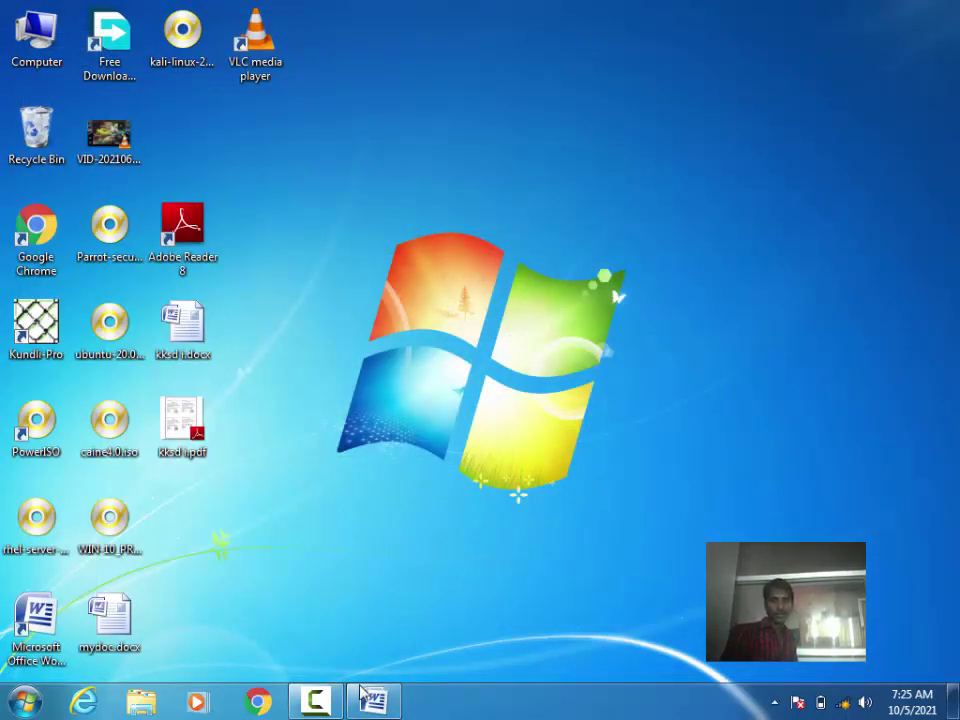
Step: Bring back mydoc and set the Print dialog's page range to 10,12,24
click(374, 700)
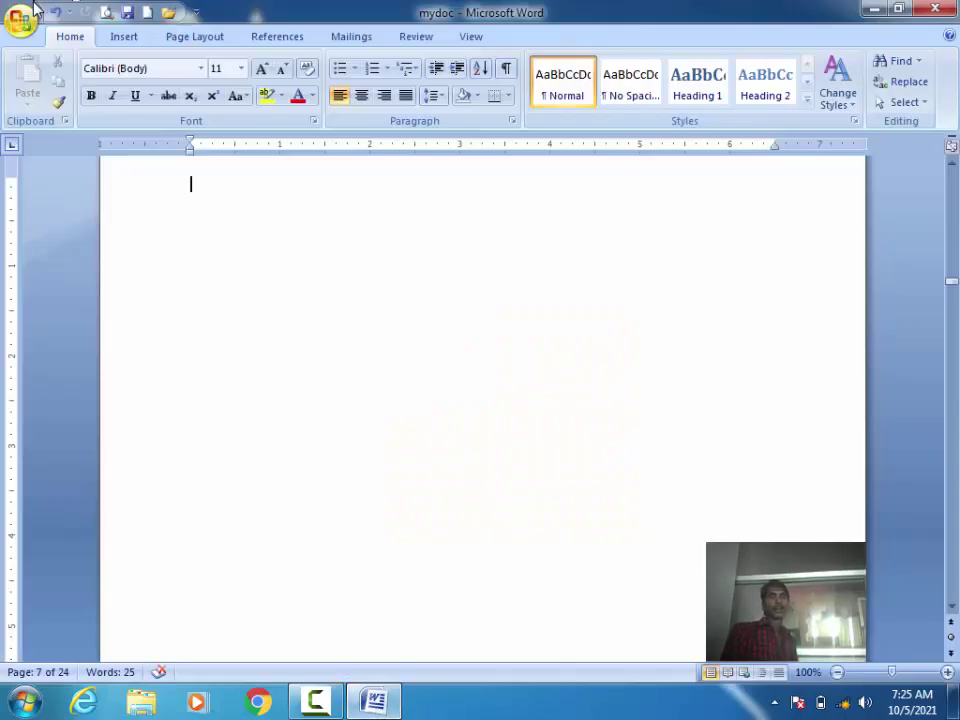
click(22, 18)
click(44, 232)
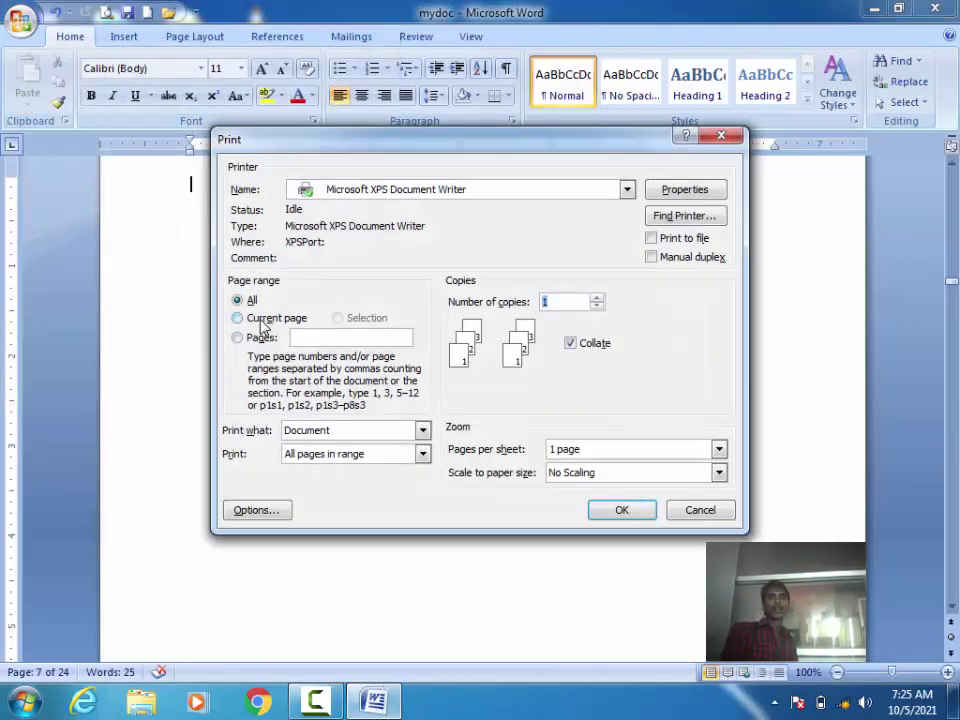
click(262, 339)
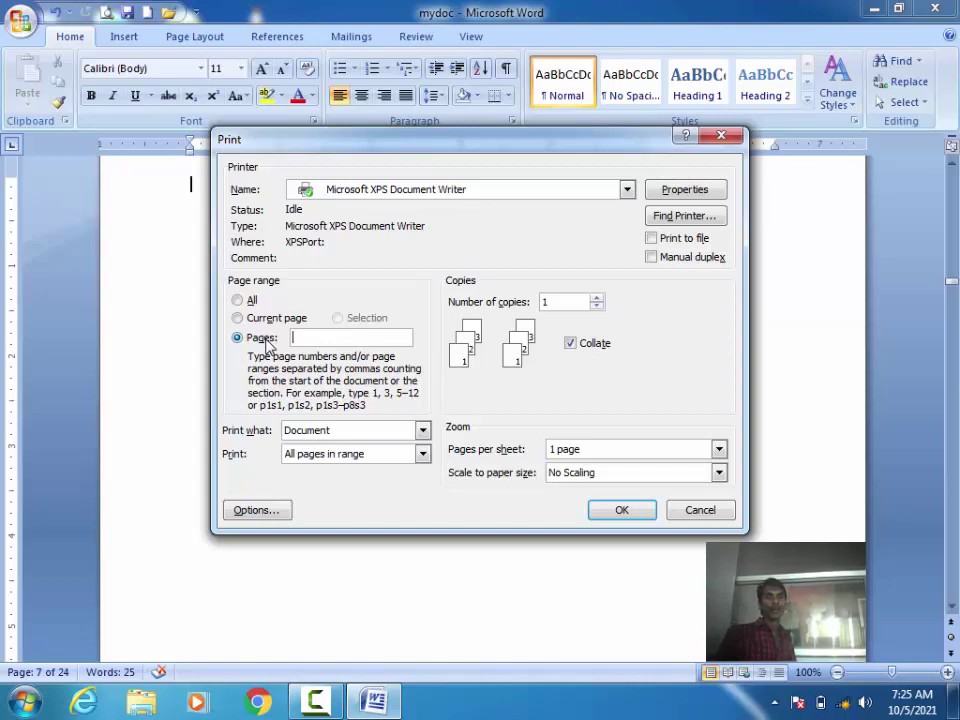
text(10)
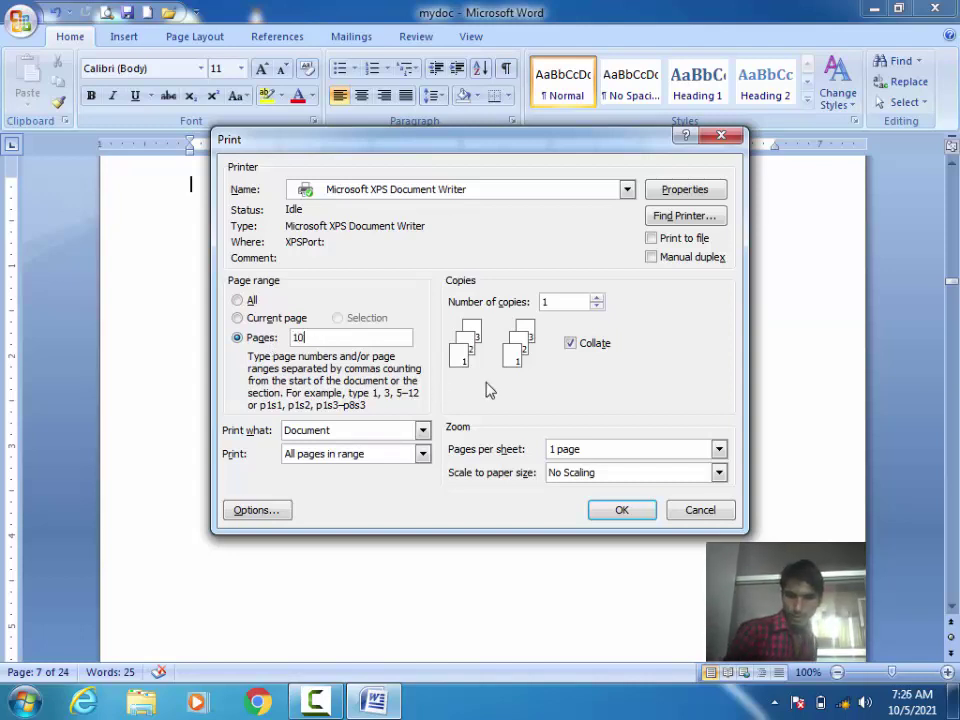
text(,12,)
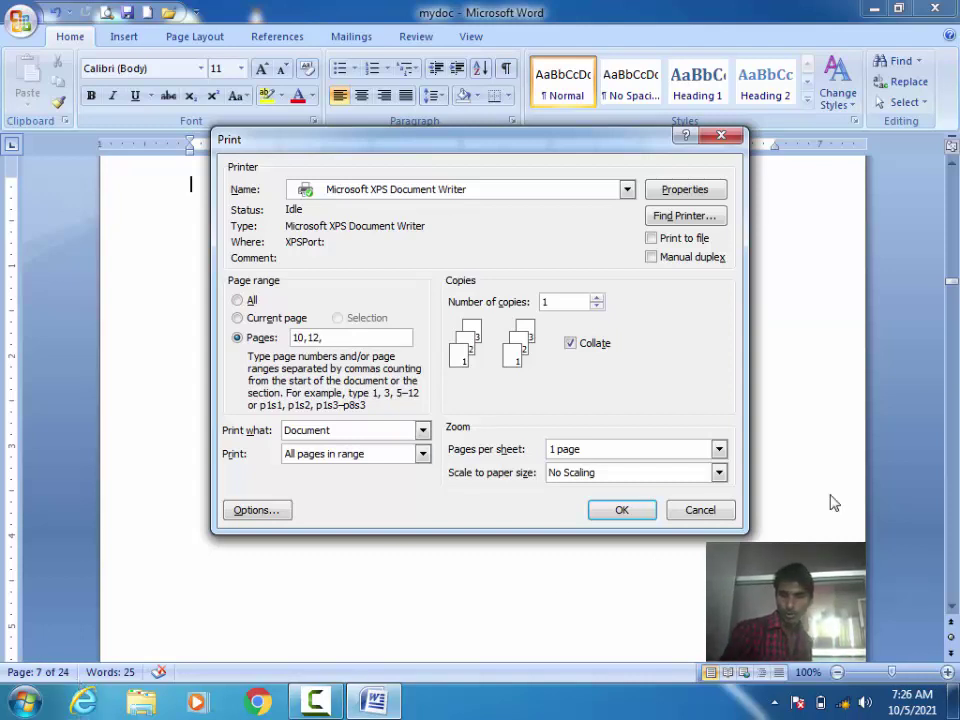
text(24)
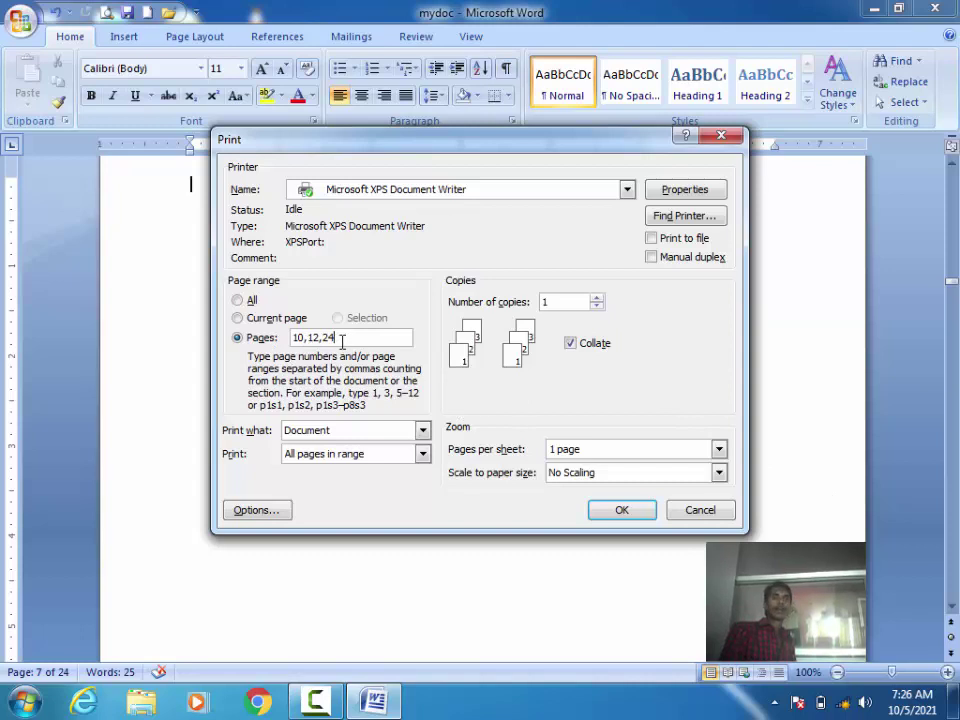
drag(342, 342, 279, 338)
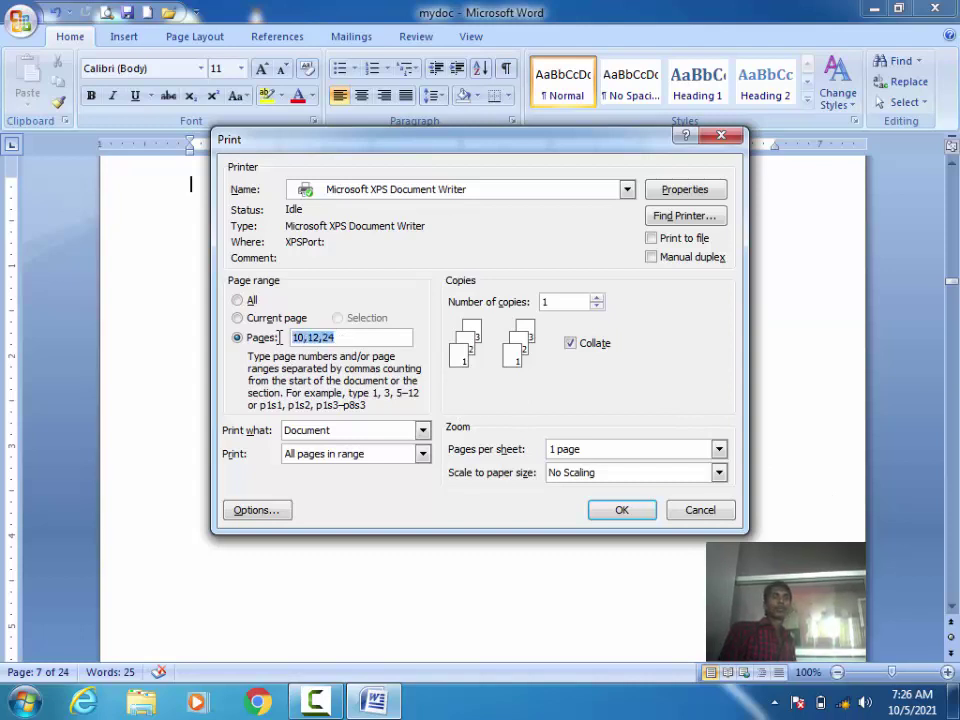
click(345, 340)
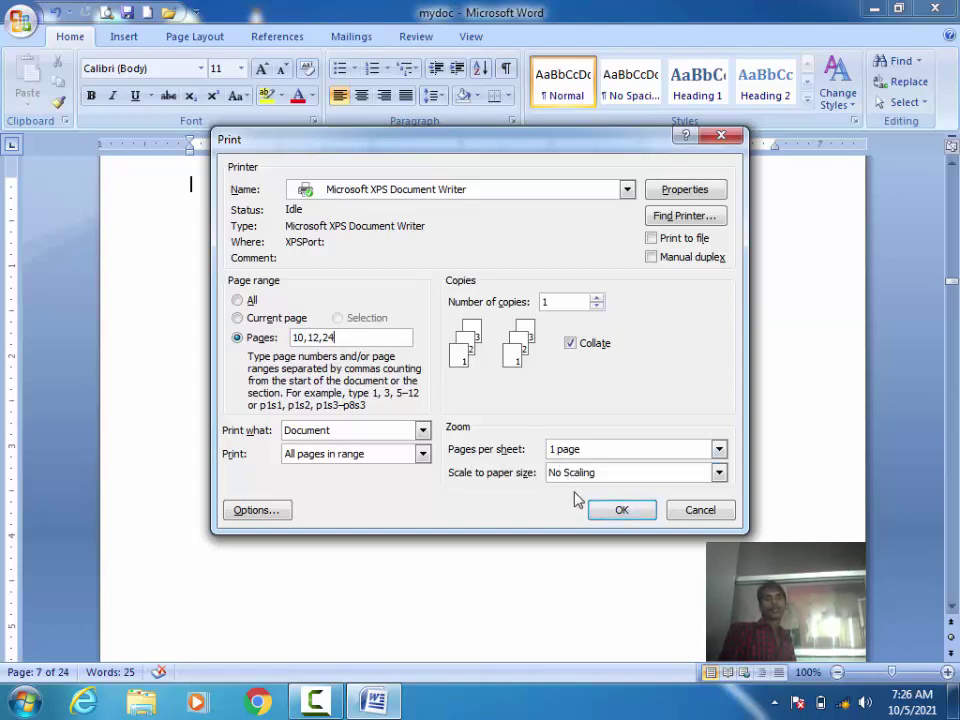
Step: Print pages 10, 12 and 24 to the XPS file priint.xps
click(603, 512)
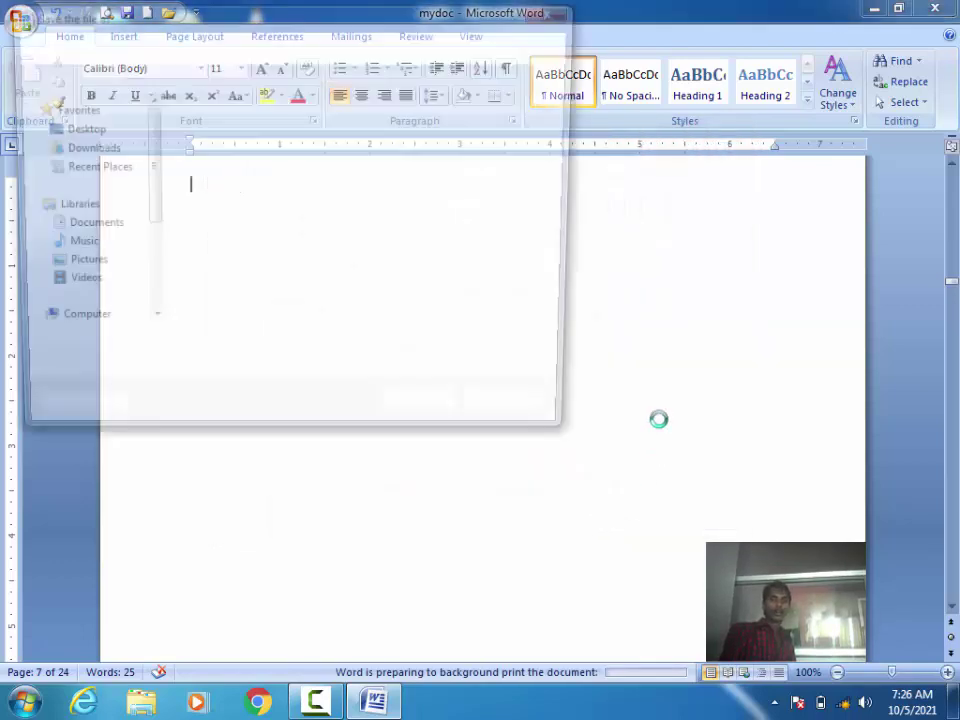
text(p)
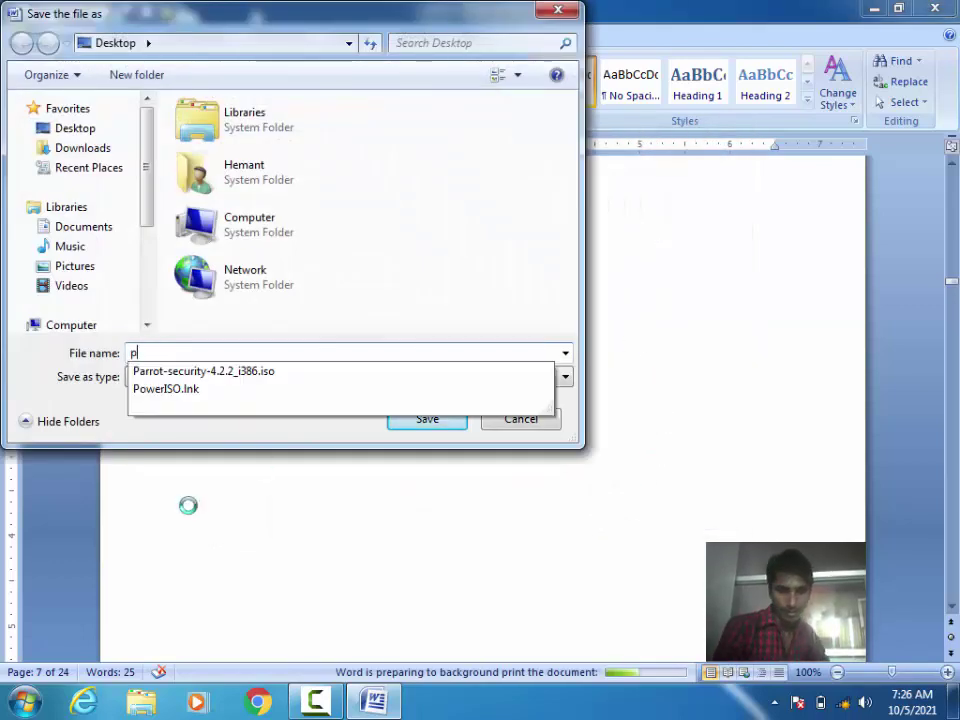
text(riint)
key(Return)
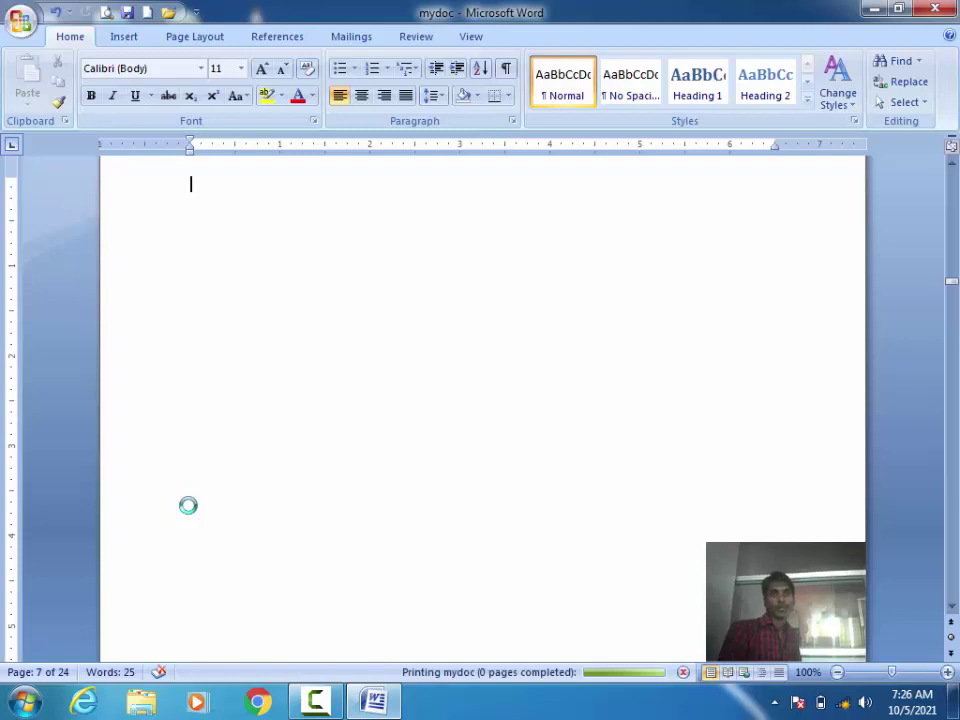
Step: Open priint.xps, scroll through its three pages to check footers 10, 12 and 24, then close the viewer
click(876, 12)
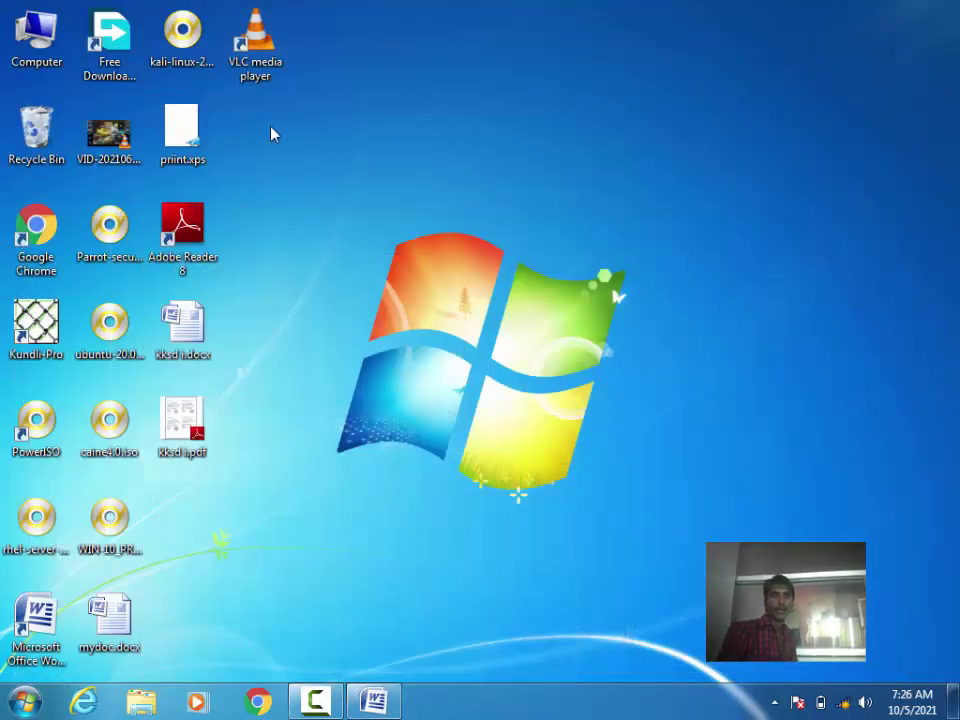
click(188, 138)
double_click(188, 138)
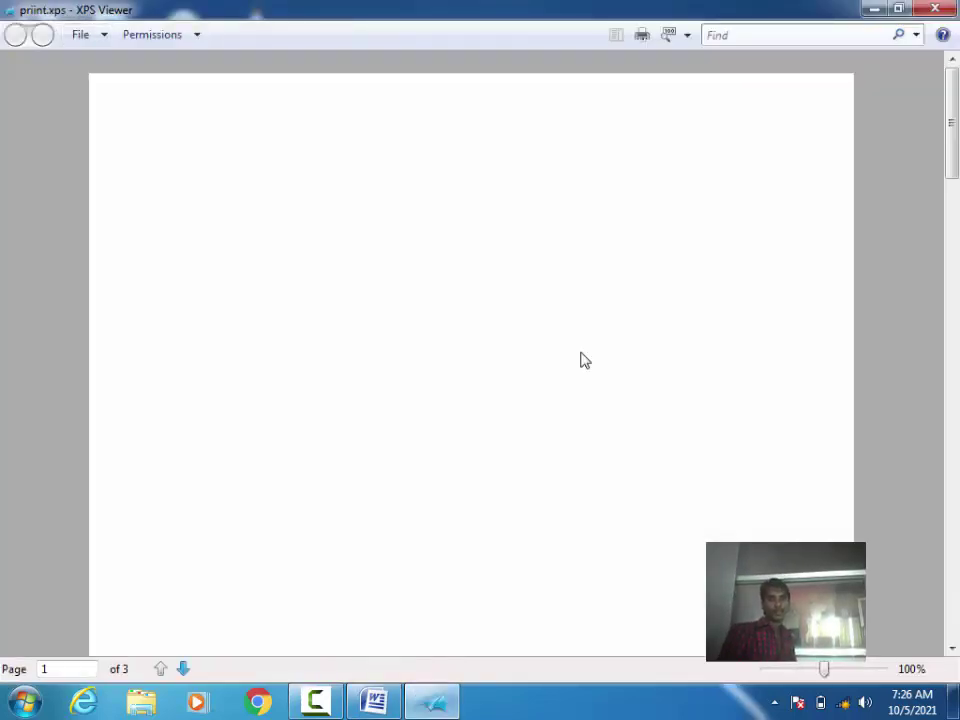
scroll(580, 360, down, 1)
scroll(584, 360, down, 10)
scroll(581, 354, up, 3)
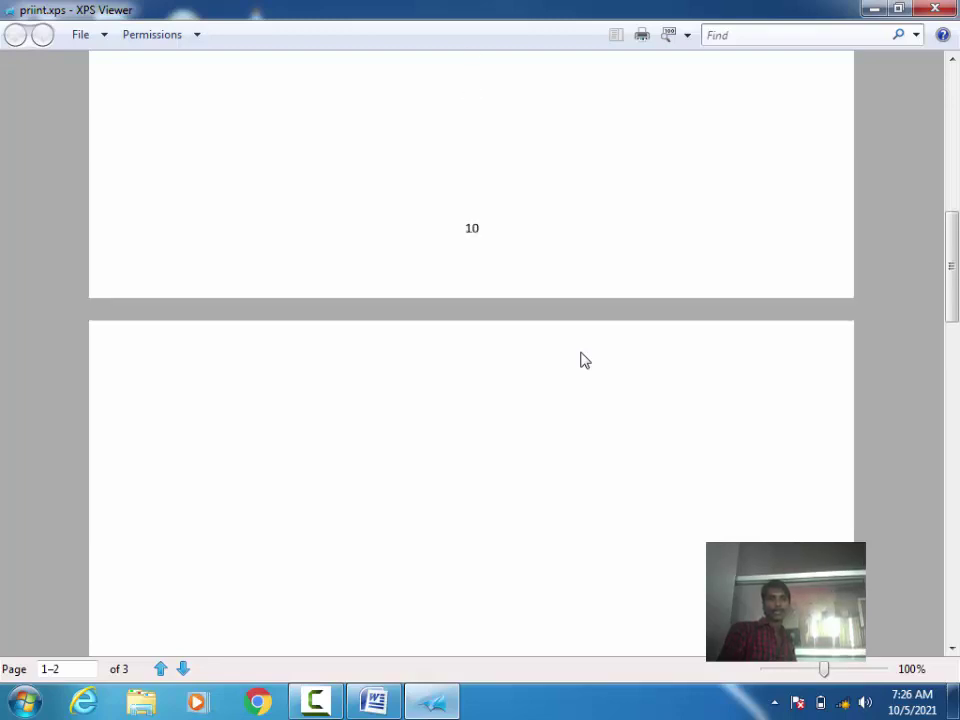
scroll(585, 360, down, 3)
scroll(585, 360, down, 5)
scroll(585, 360, down, 4)
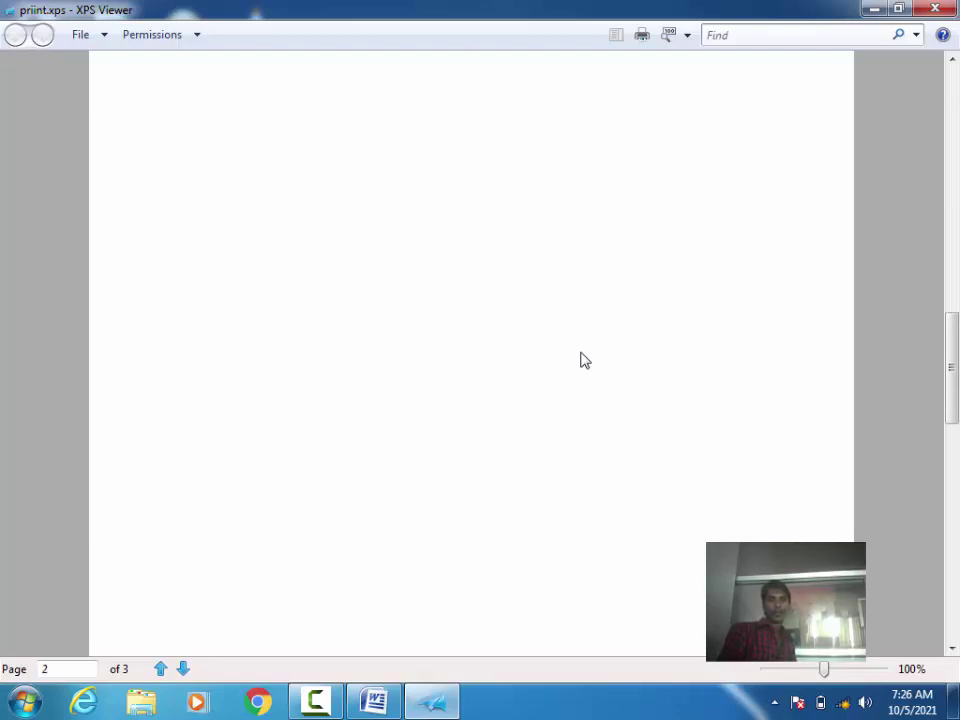
scroll(585, 360, down, 4)
scroll(585, 360, down, 1)
scroll(585, 360, down, 5)
scroll(585, 360, down, 5)
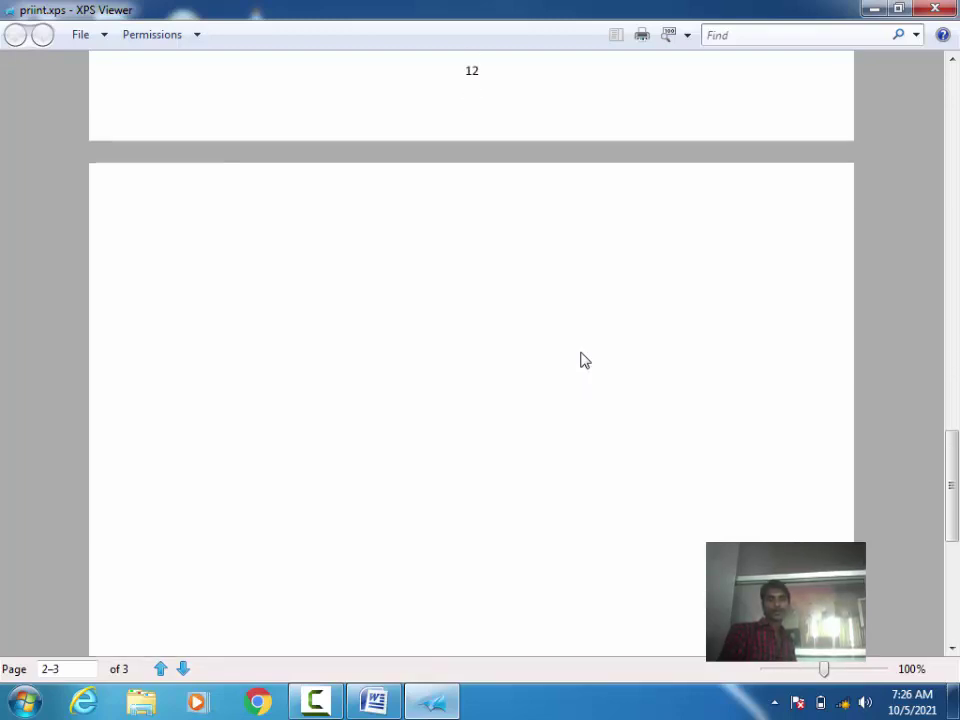
scroll(585, 360, down, 4)
scroll(585, 360, down, 2)
scroll(585, 360, down, 2)
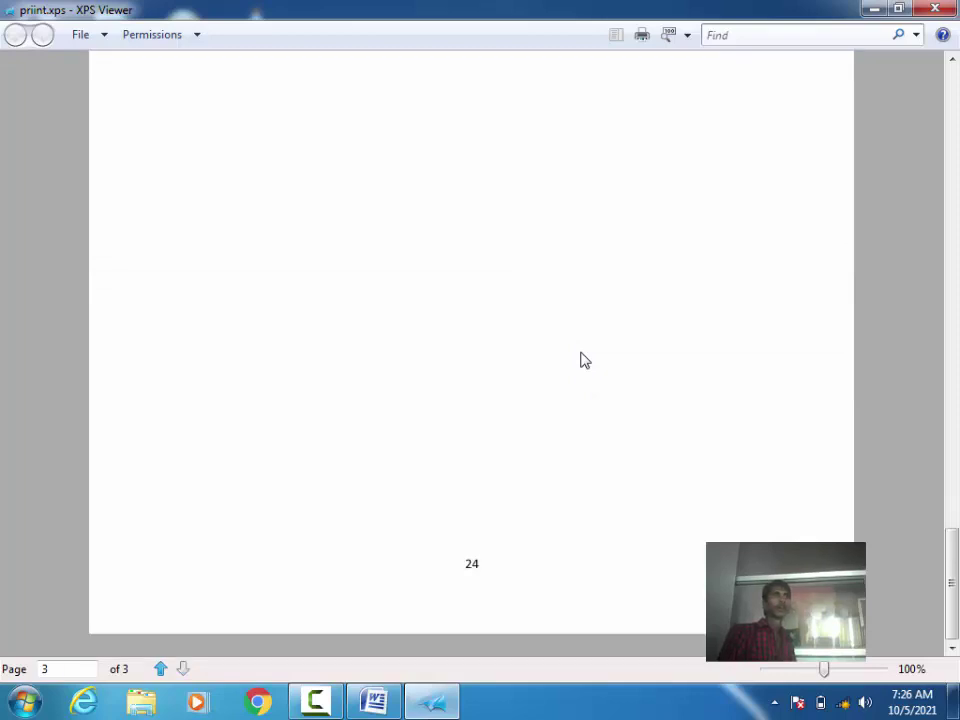
click(935, 9)
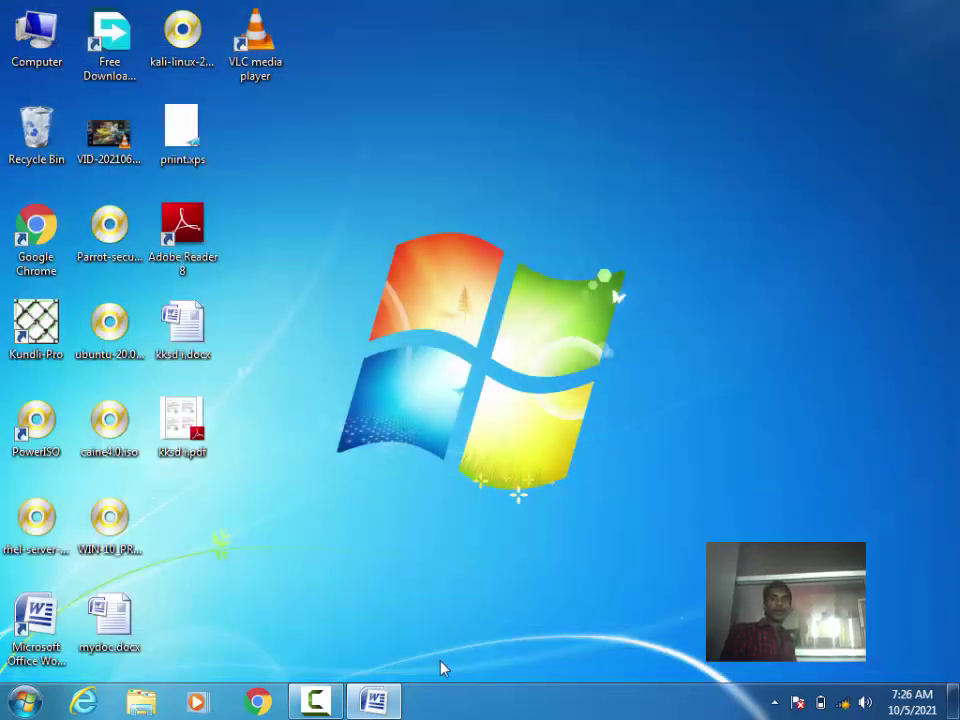
Step: Restore mydoc and open its Print dialog with Microsoft XPS Document Writer as the printer
click(377, 703)
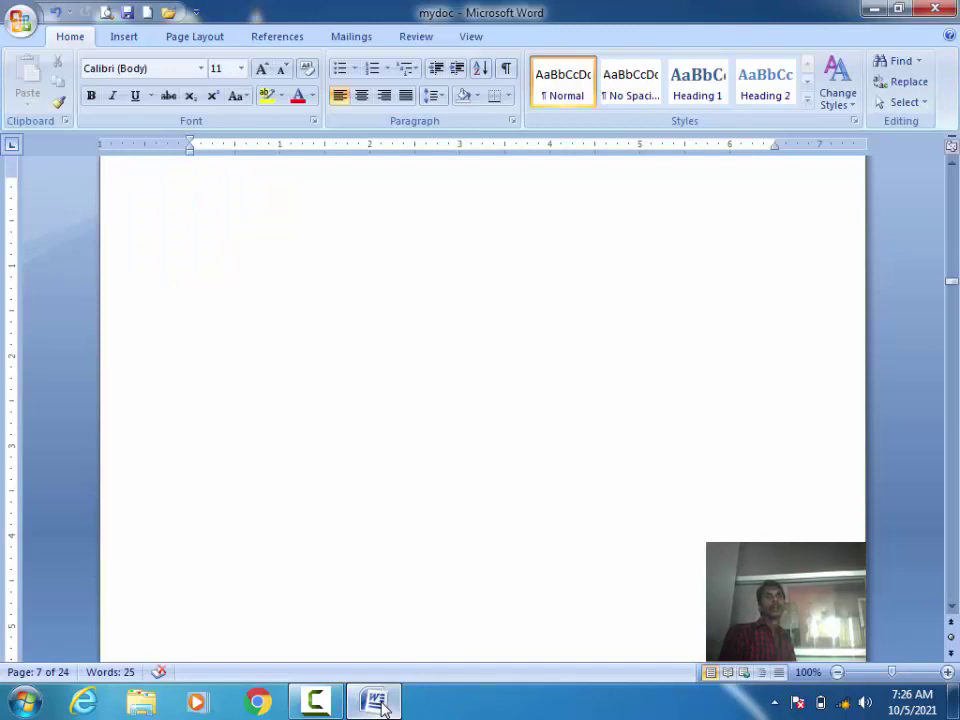
click(20, 20)
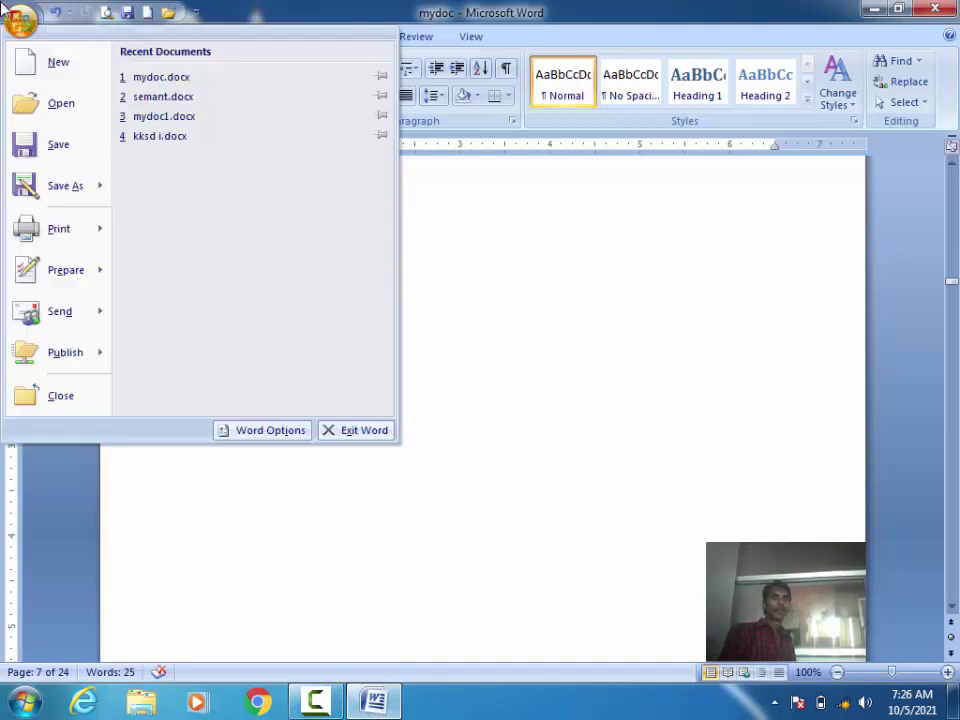
click(62, 238)
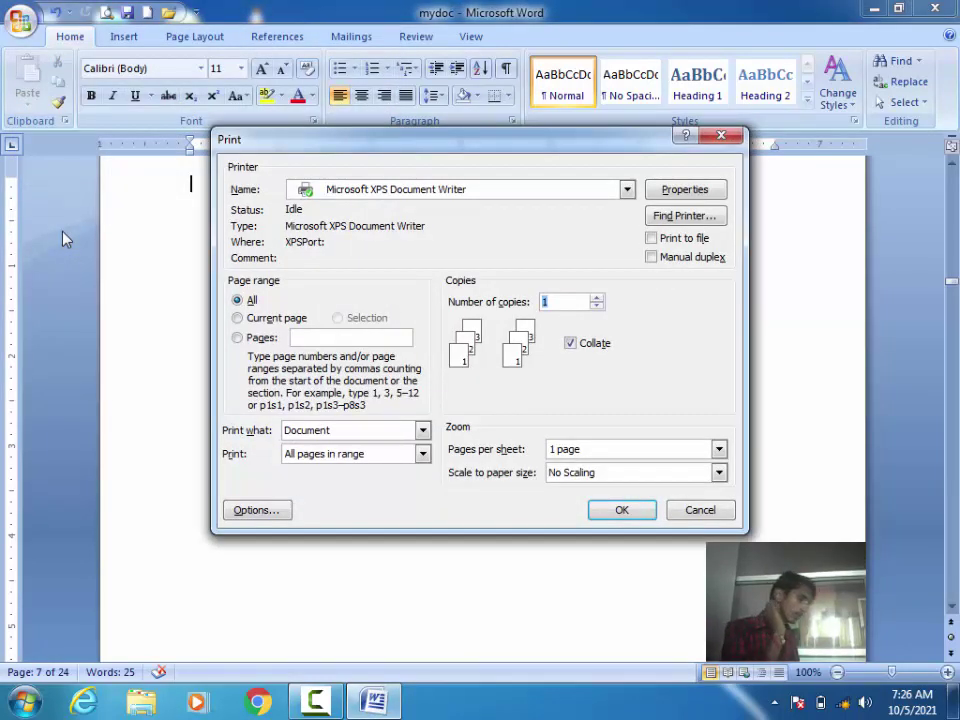
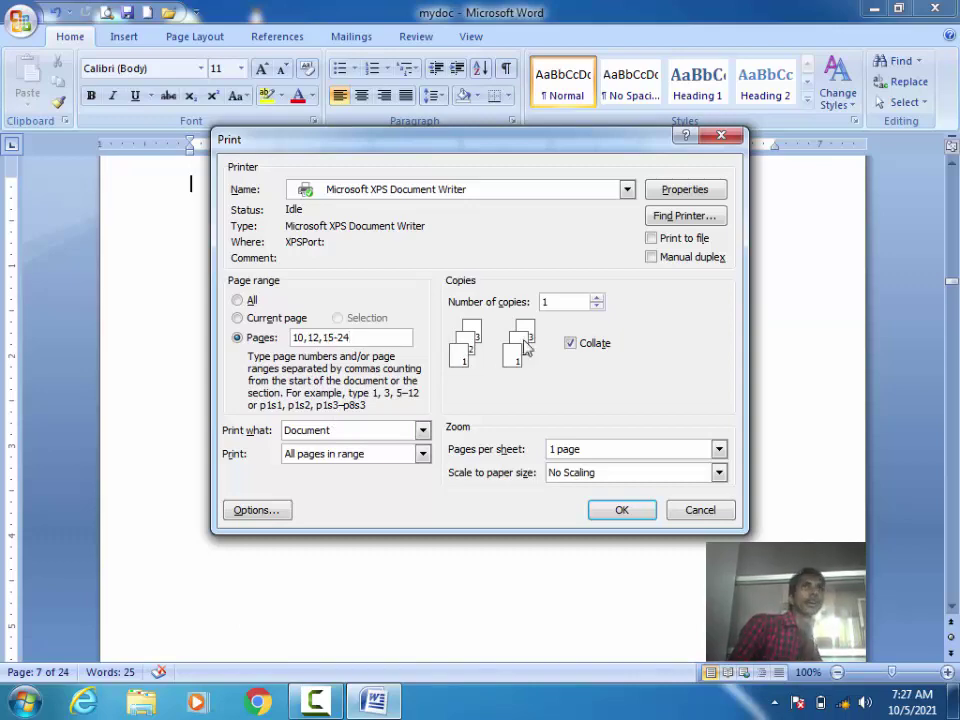
Step: Print the chosen pages of mydoc to XPS as 'print' on the Desktop, then minimize Word
click(622, 511)
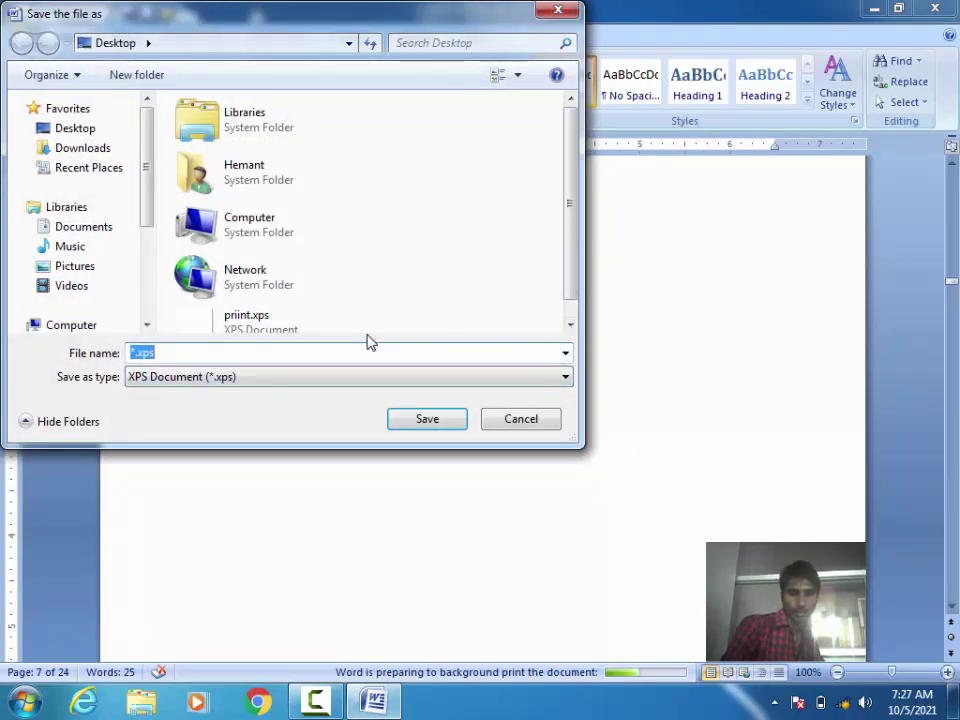
text(print)
key(Return)
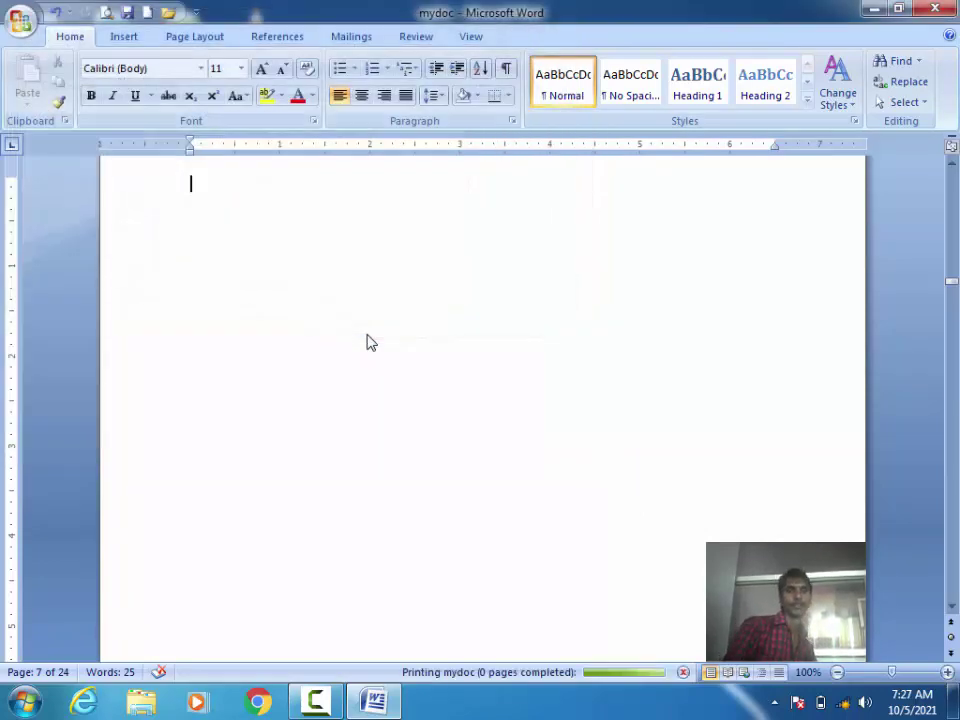
click(874, 10)
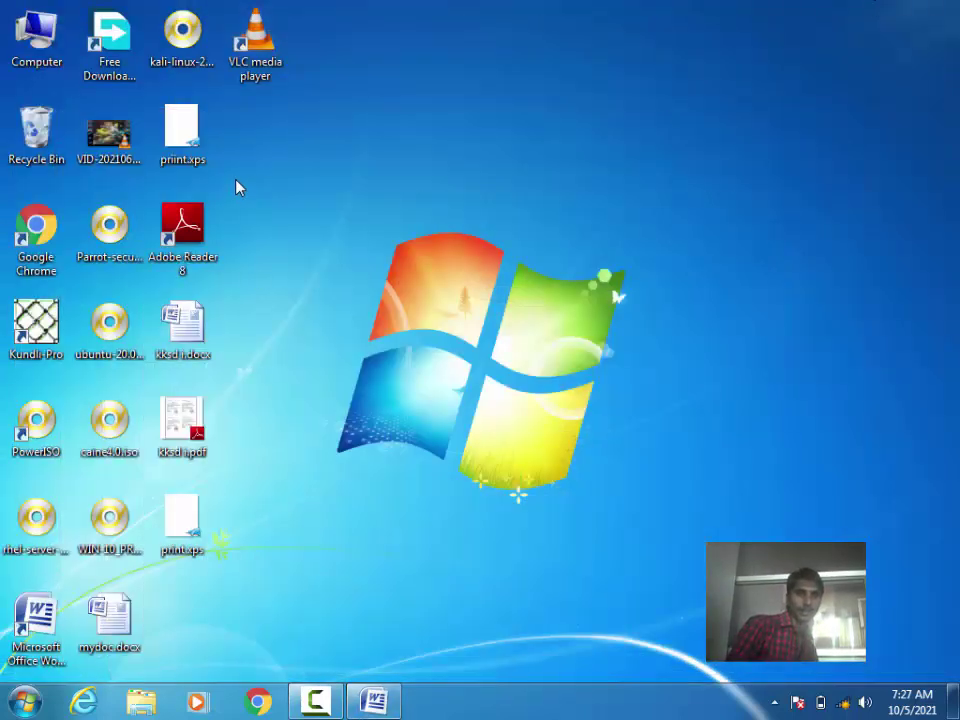
double_click(190, 530)
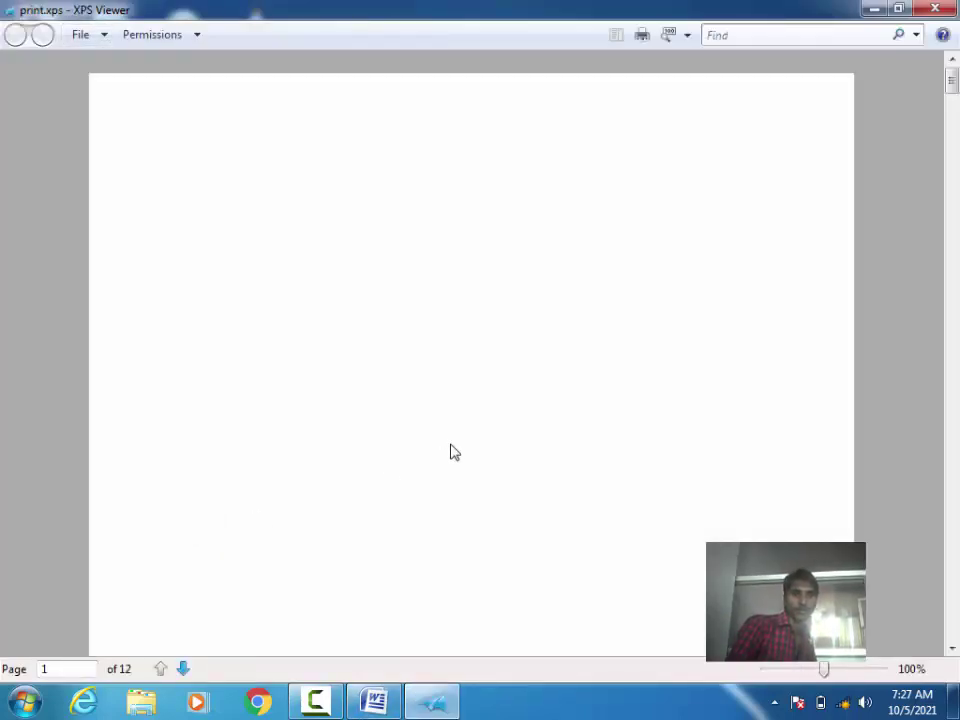
scroll(450, 452, down, 2)
scroll(450, 452, down, 5)
scroll(450, 452, down, 4)
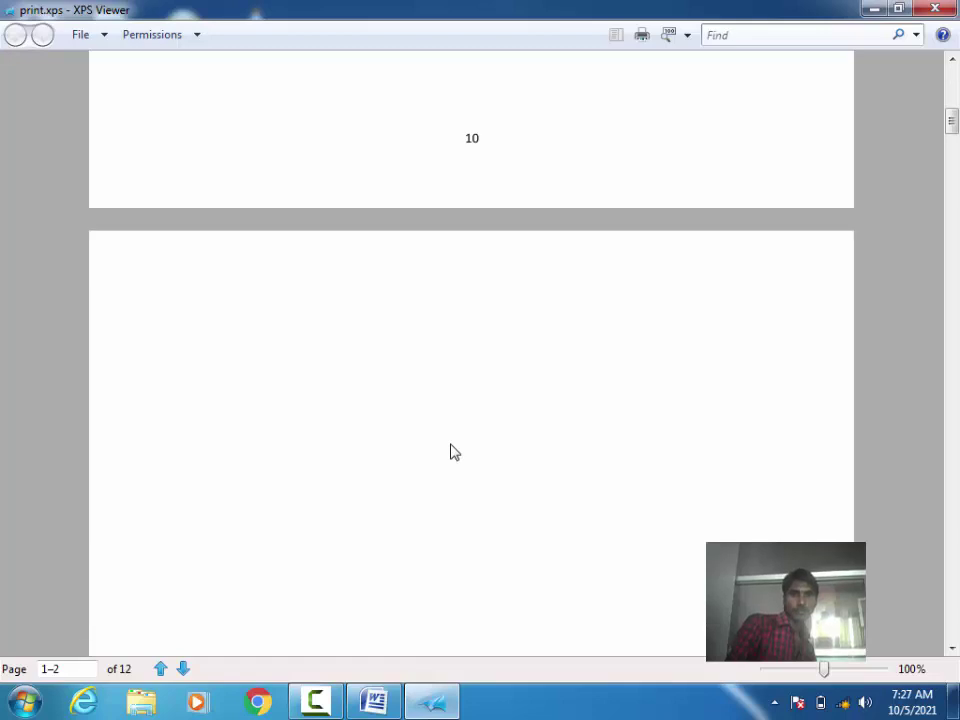
scroll(450, 452, down, 5)
scroll(450, 452, down, 4)
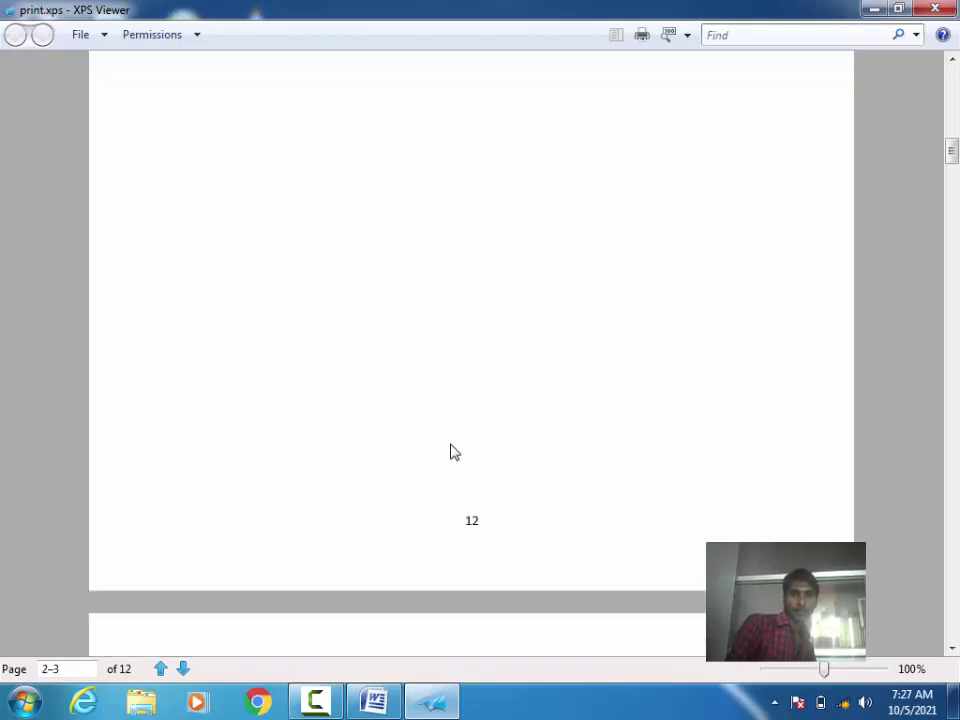
scroll(450, 452, down, 5)
scroll(450, 452, down, 4)
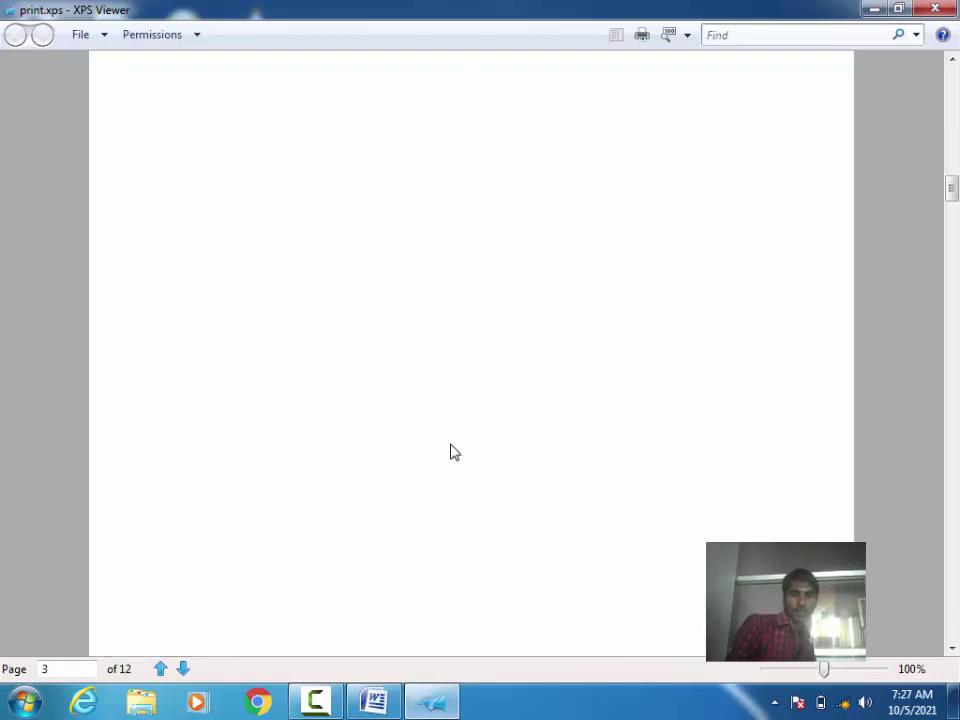
scroll(450, 452, down, 3)
scroll(450, 452, down, 5)
scroll(450, 452, down, 4)
scroll(450, 452, down, 3)
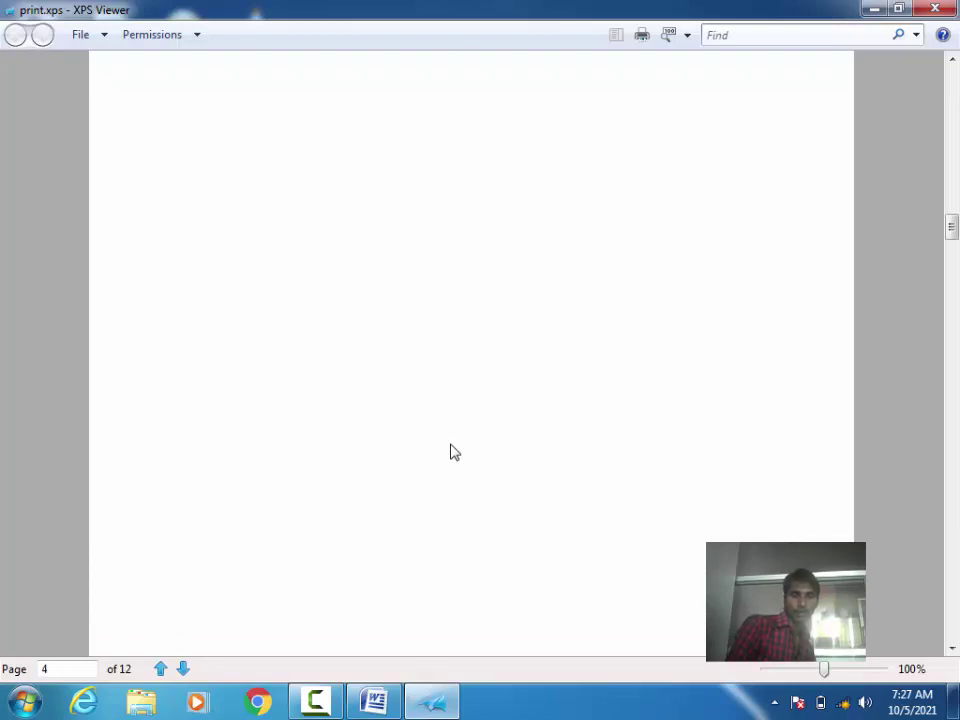
scroll(450, 452, down, 3)
key(End)
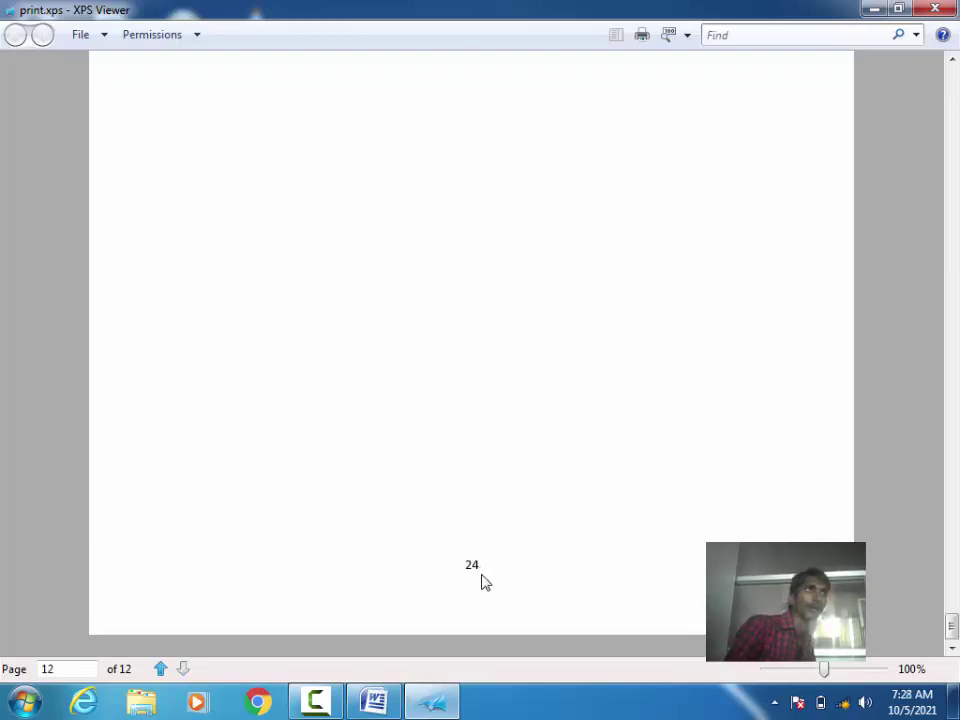
key(alt+F4)
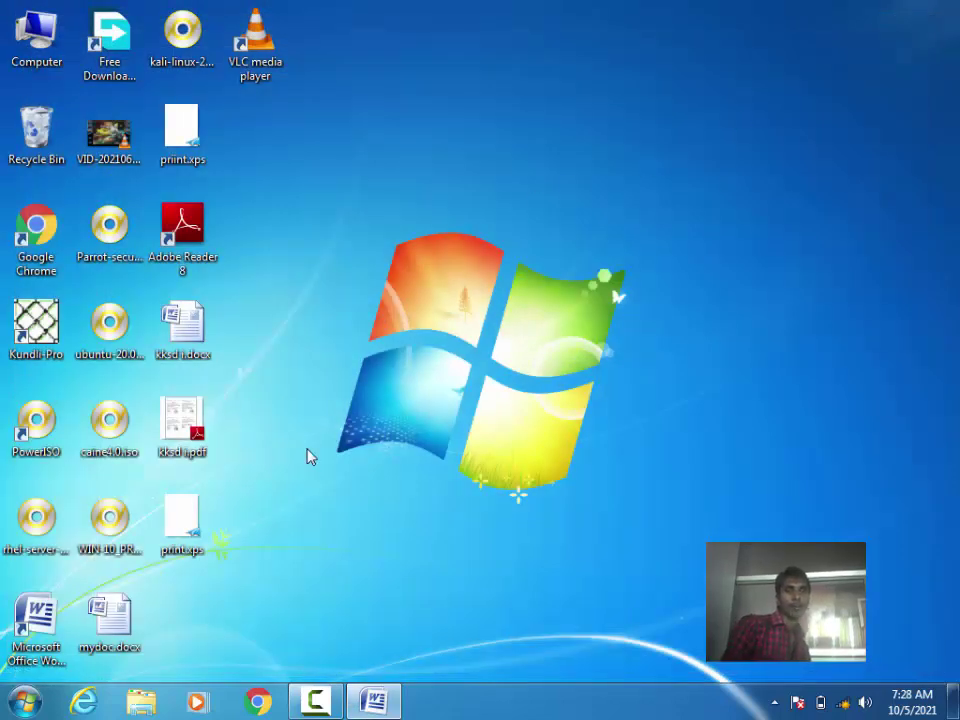
Step: Delete both XPS printouts from the desktop, then briefly restore and re-minimize Word
click(203, 527)
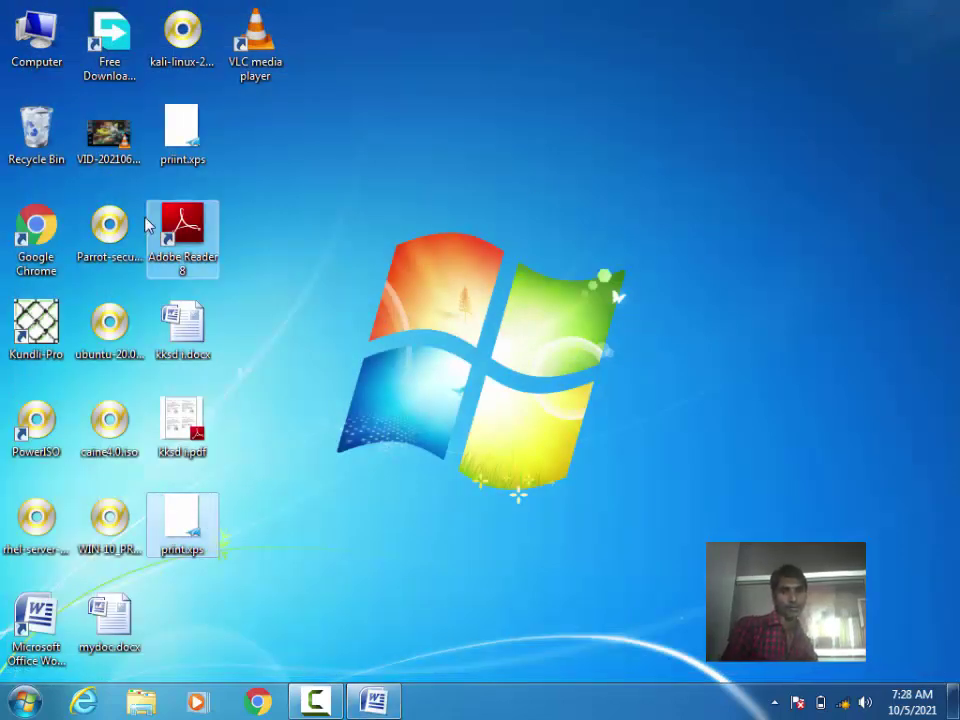
key(Delete)
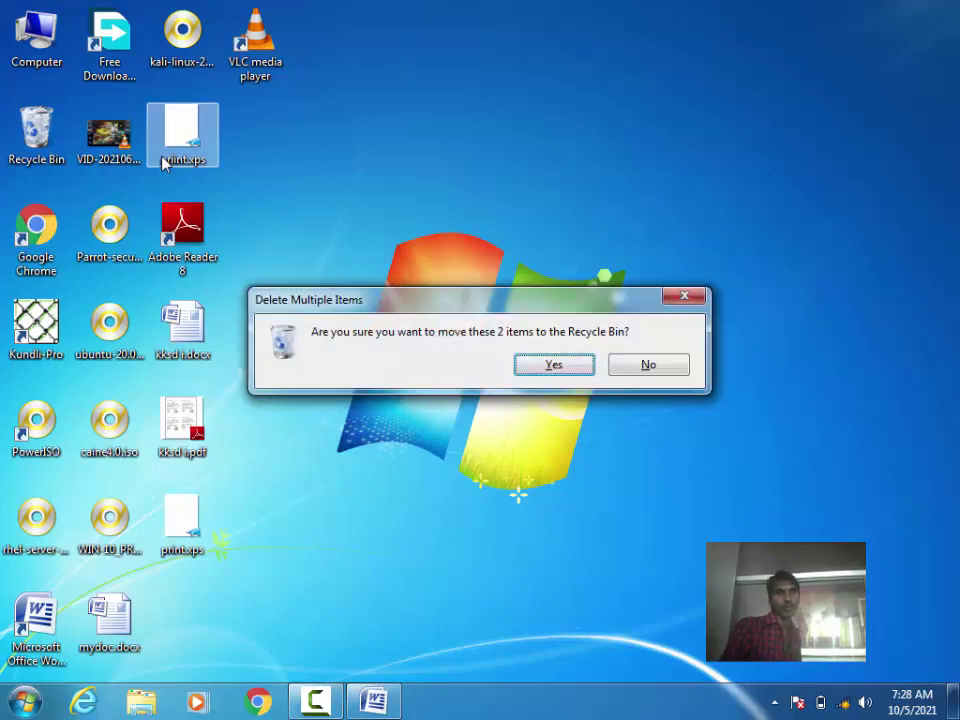
key(Return)
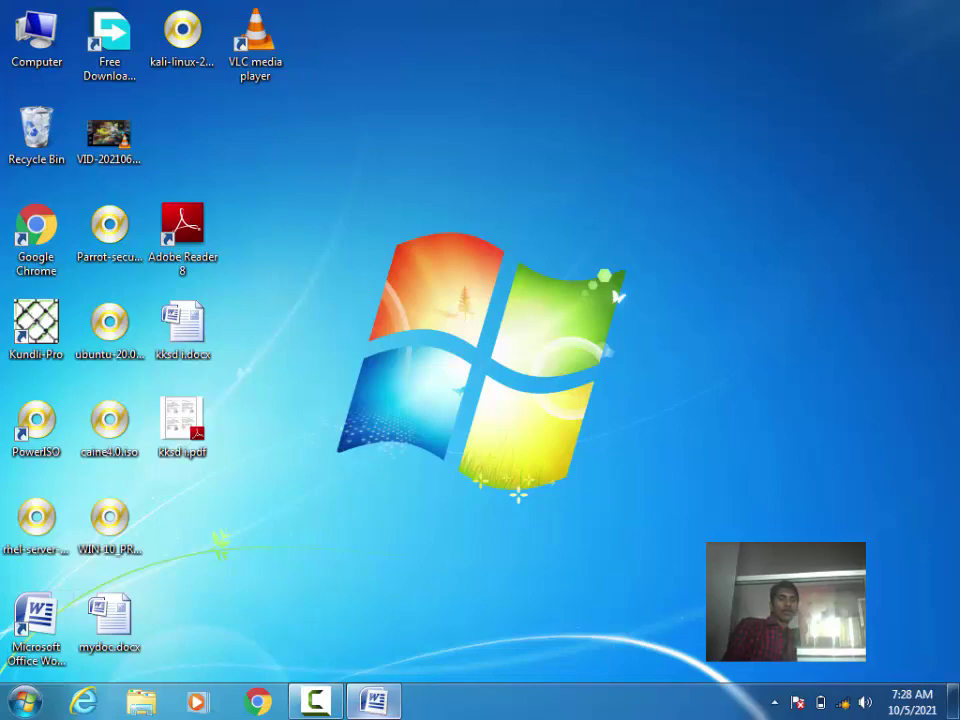
click(373, 700)
click(373, 700)
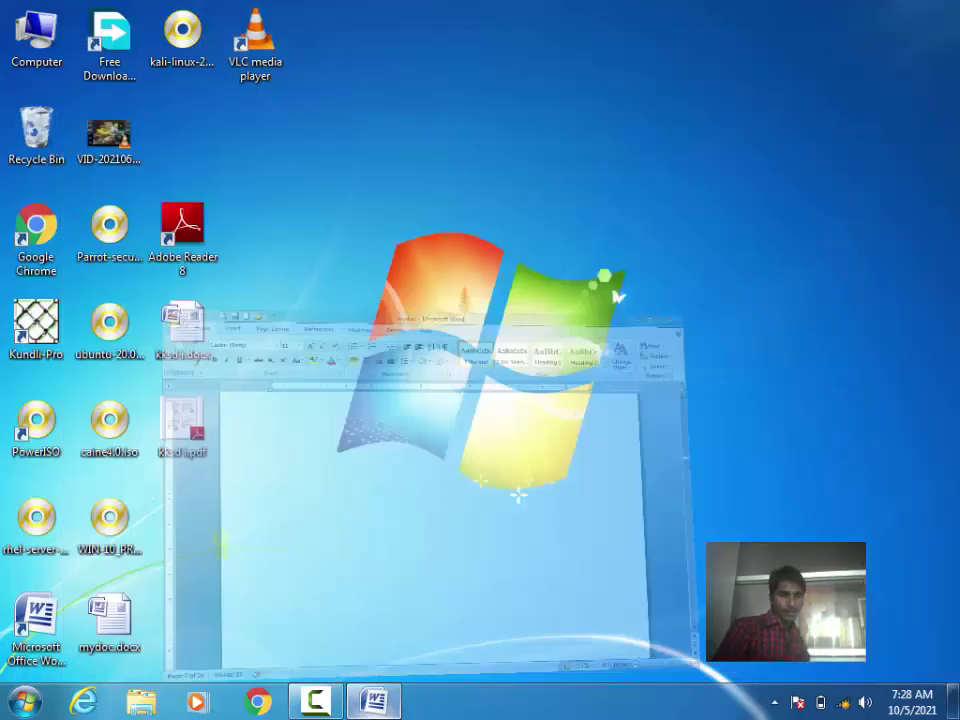
Step: Restore mydoc, print pages 24 and 20 to XPS as 'print', then minimize Word
mouse_move(315, 700)
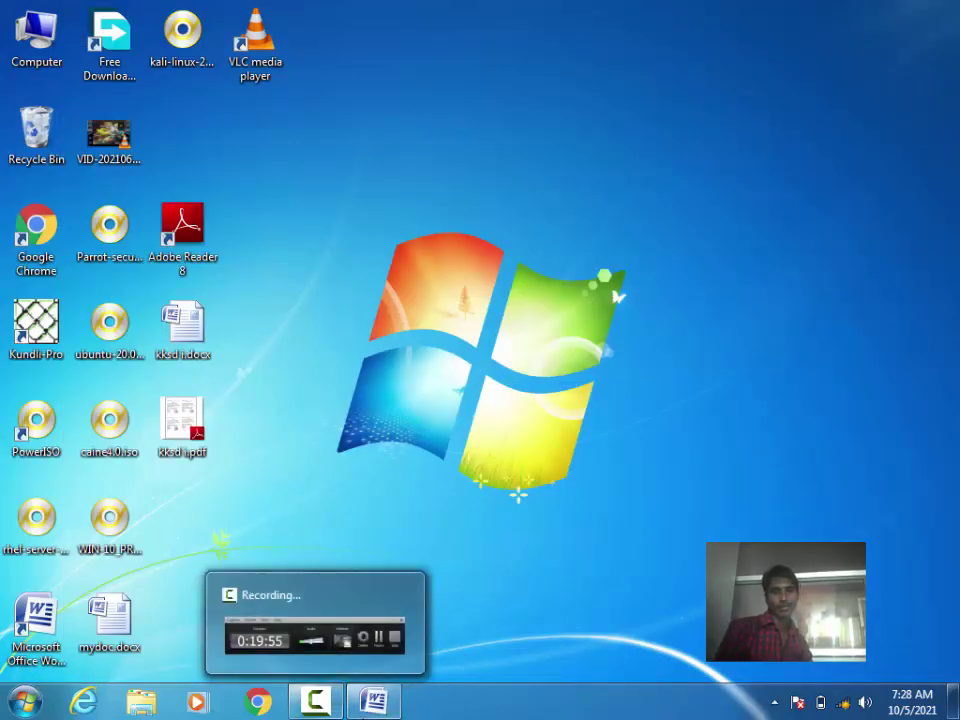
click(373, 700)
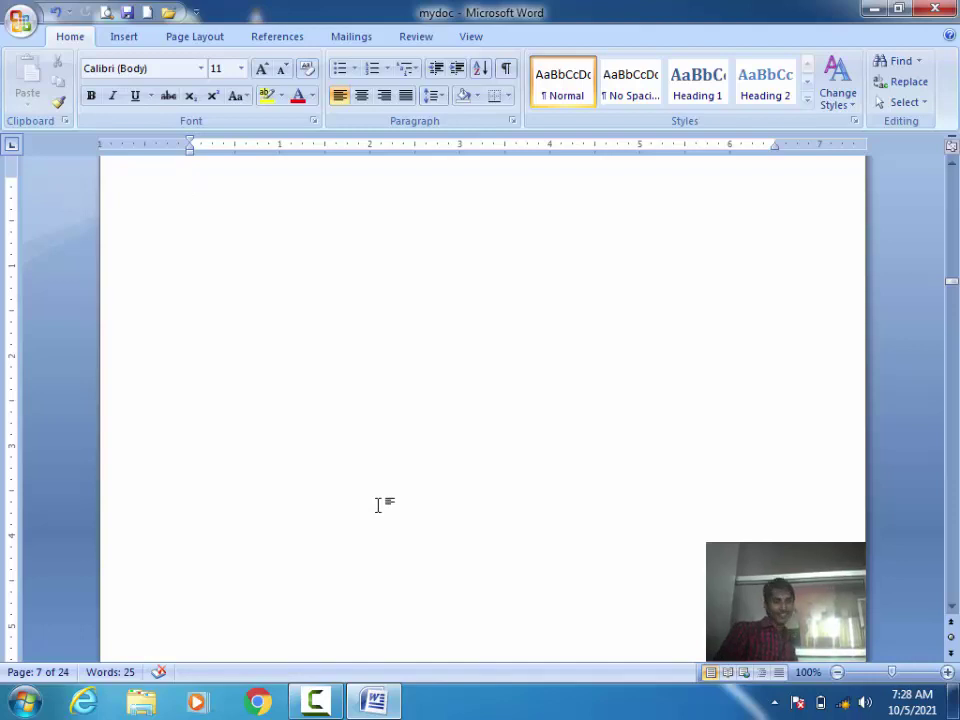
key(ctrl+p)
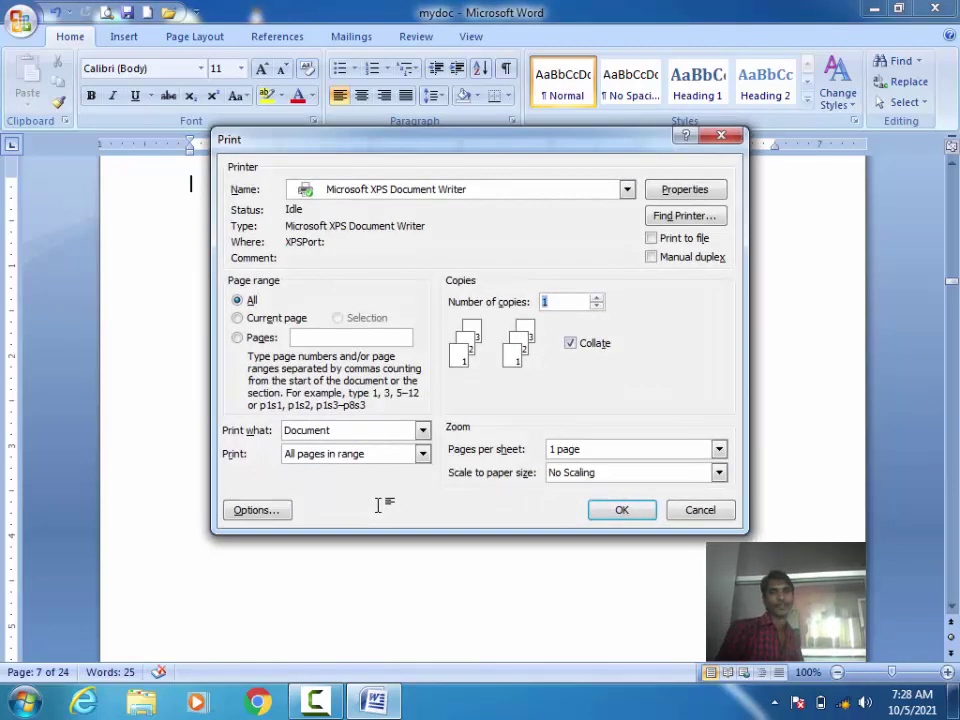
click(370, 334)
text(24,20)
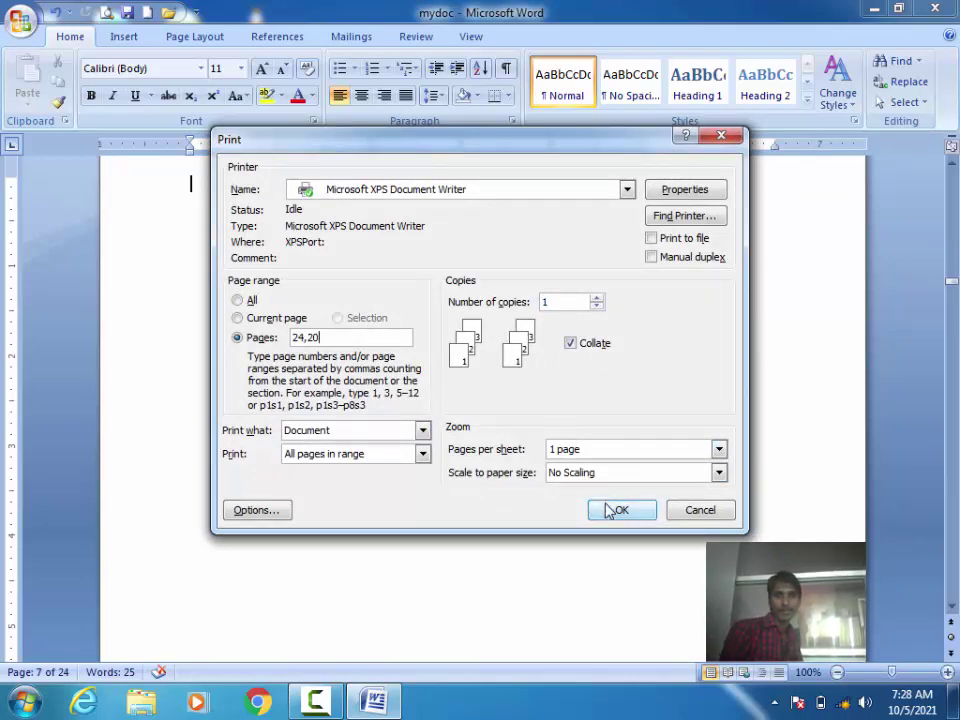
click(615, 509)
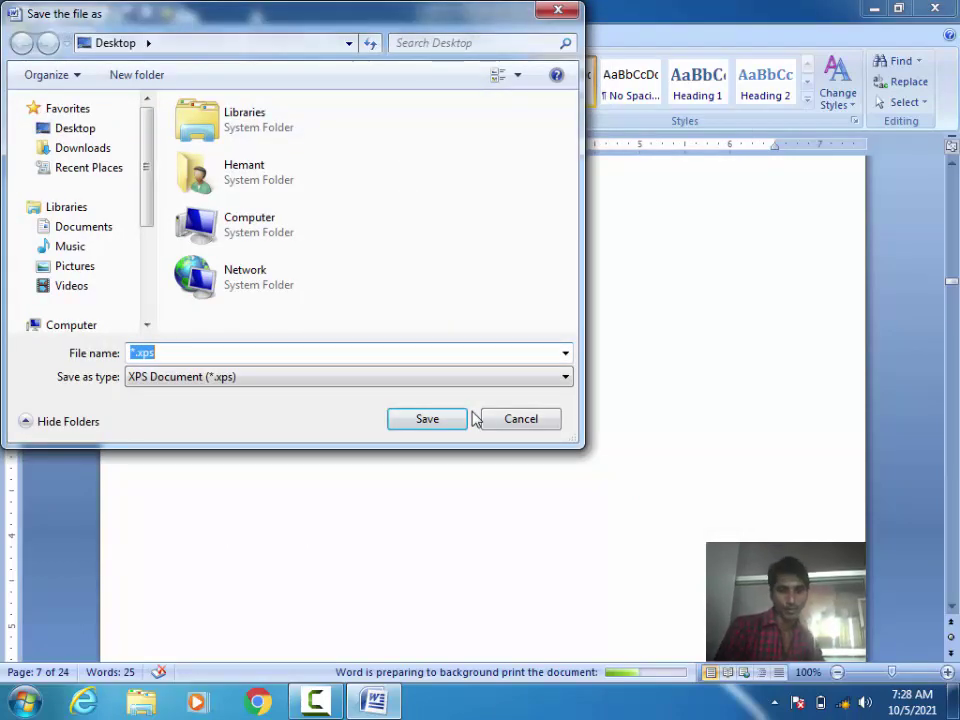
text(print)
key(Return)
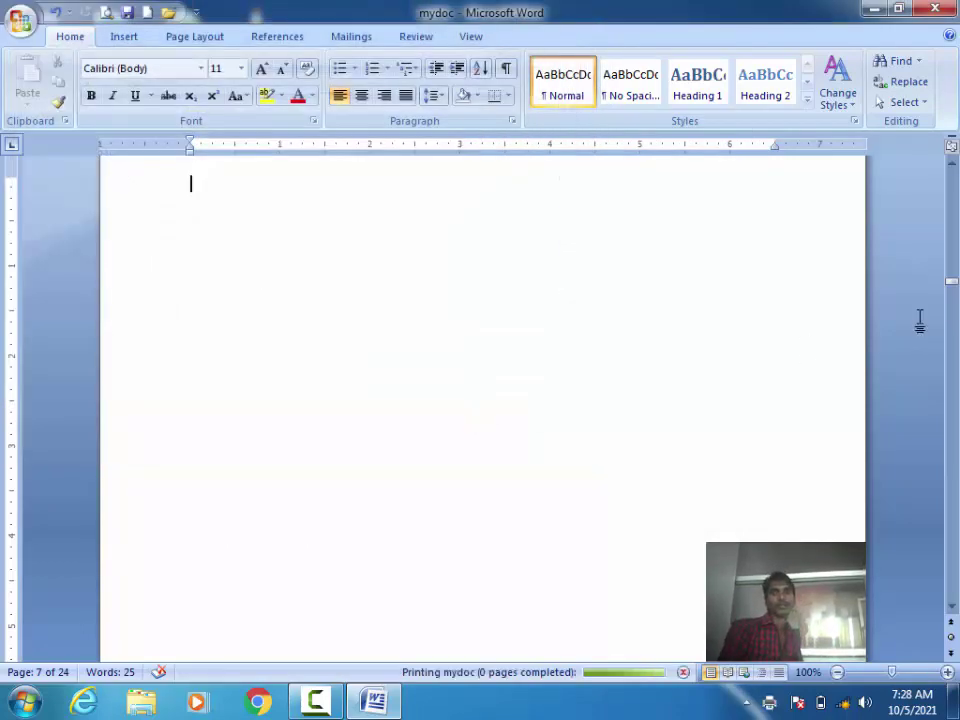
click(876, 9)
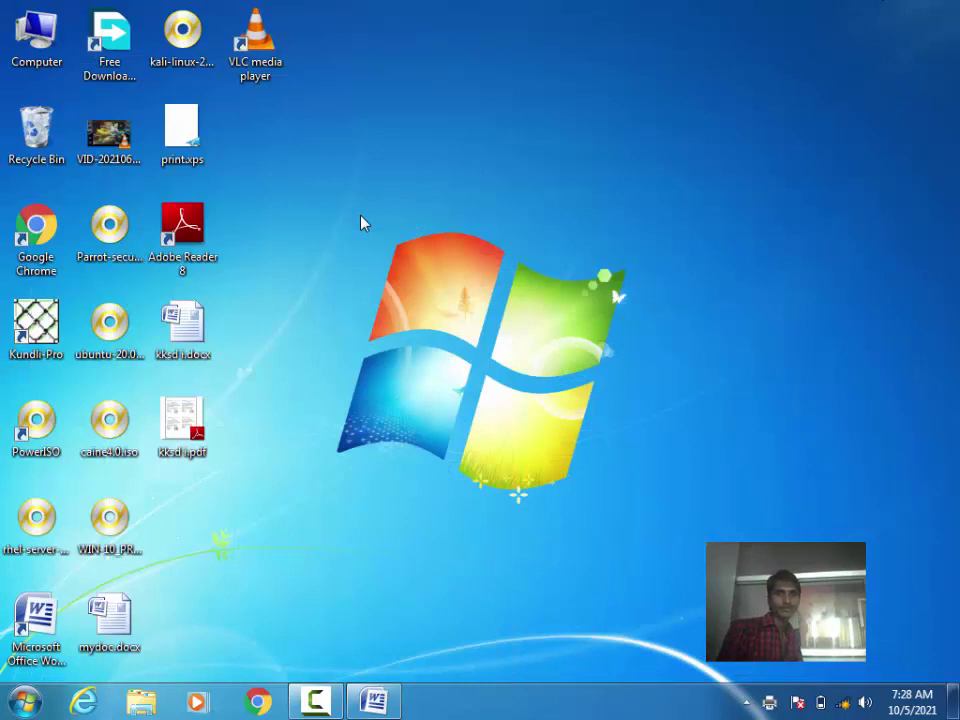
double_click(183, 140)
scroll(611, 512, down, 2)
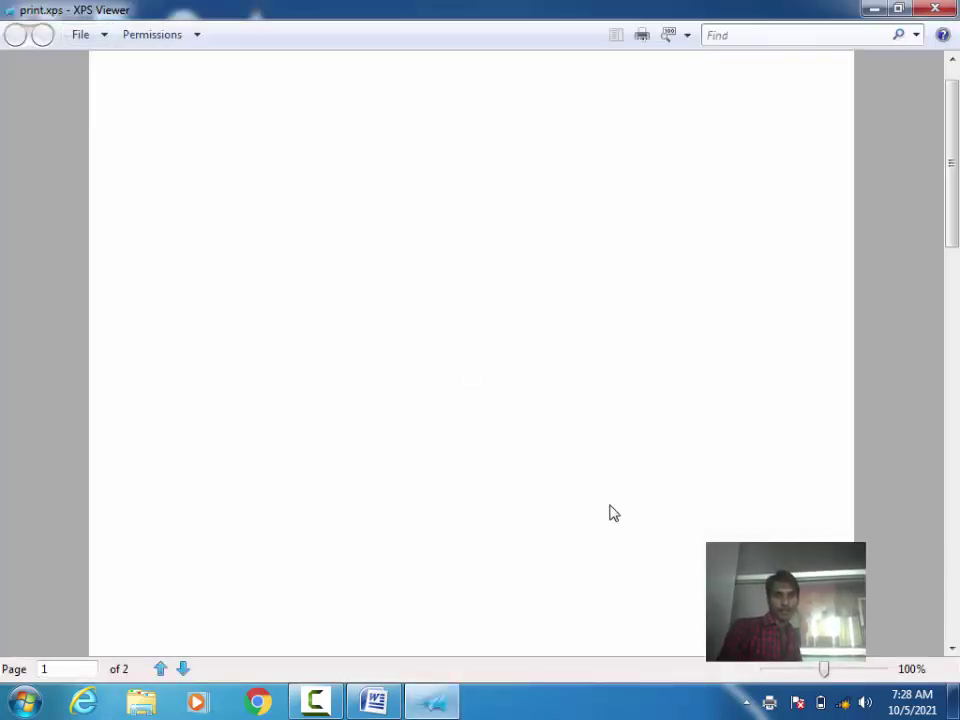
scroll(612, 512, down, 8)
scroll(613, 512, down, 3)
scroll(613, 512, down, 5)
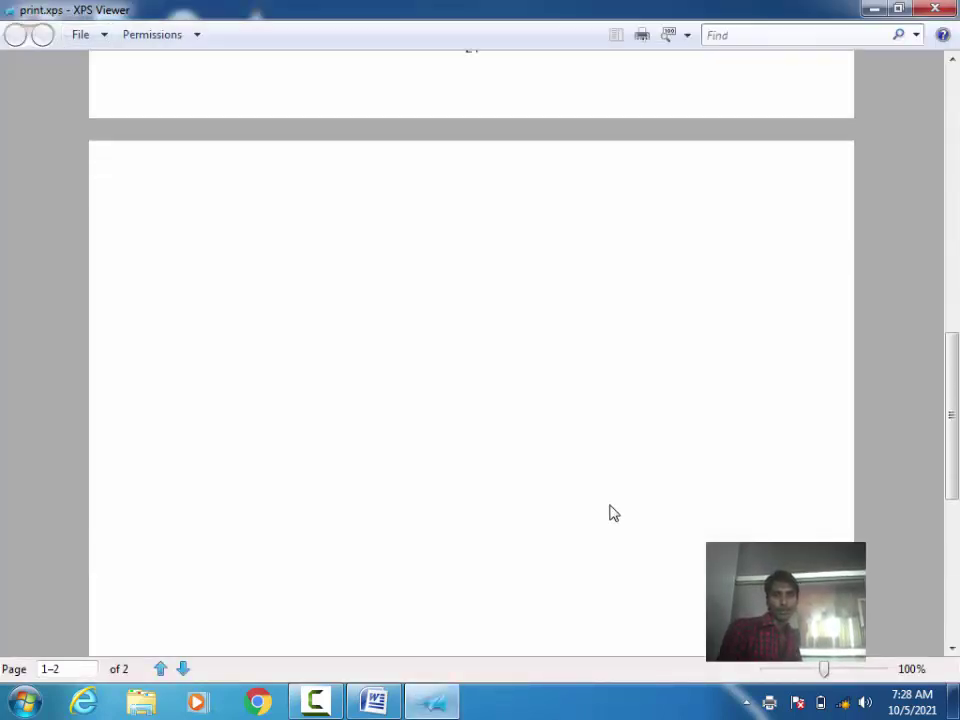
scroll(613, 512, down, 2)
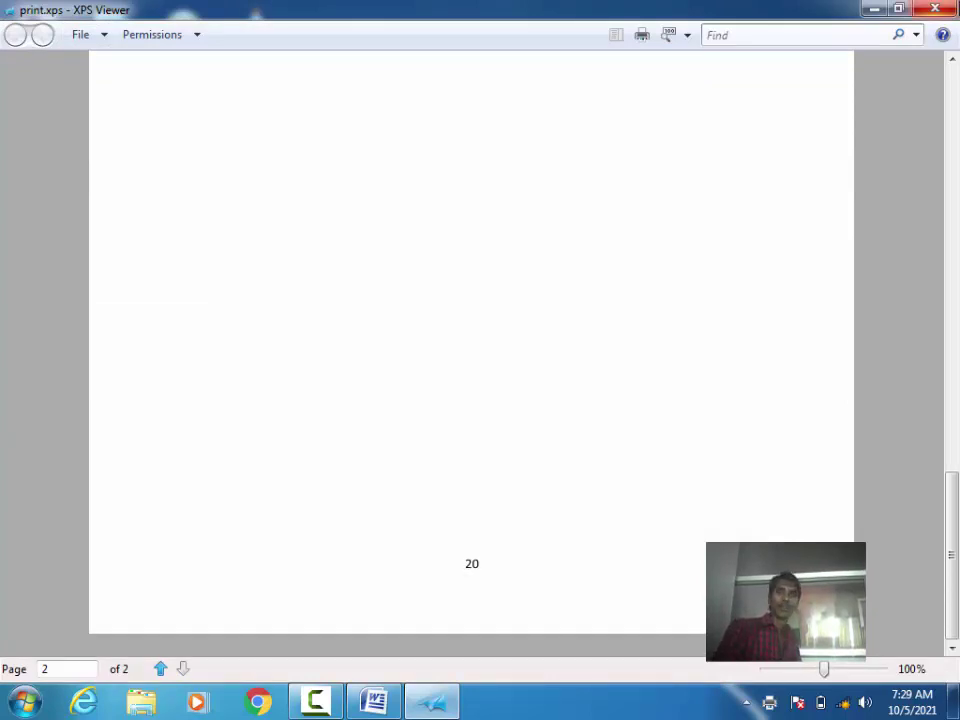
click(945, 15)
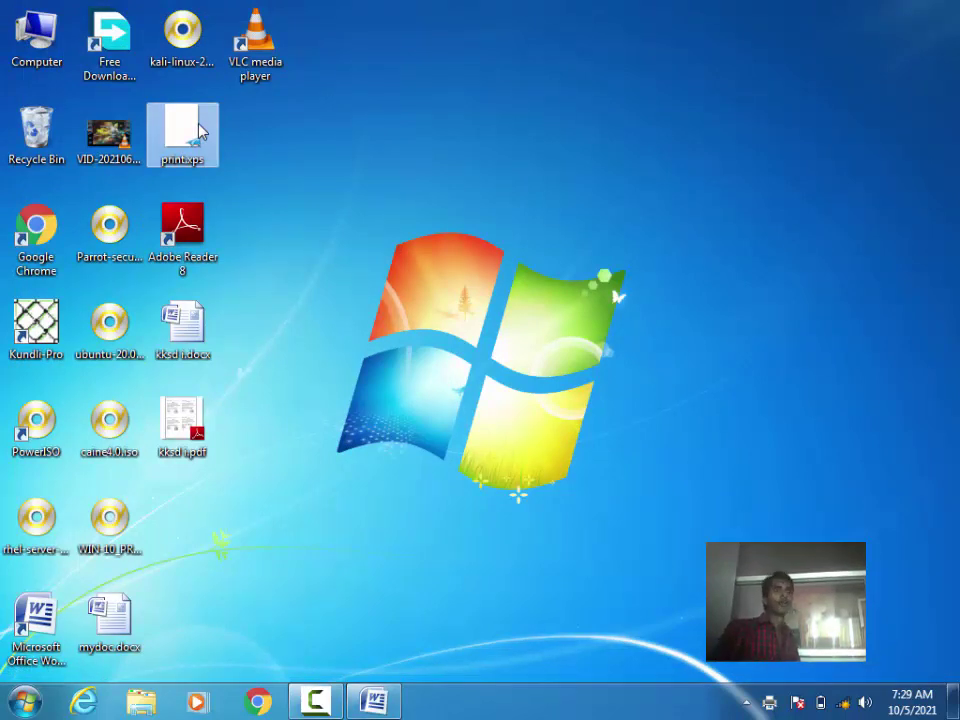
Step: Delete print.xps to the Recycle Bin and bring mydoc back up in Word
key(Delete)
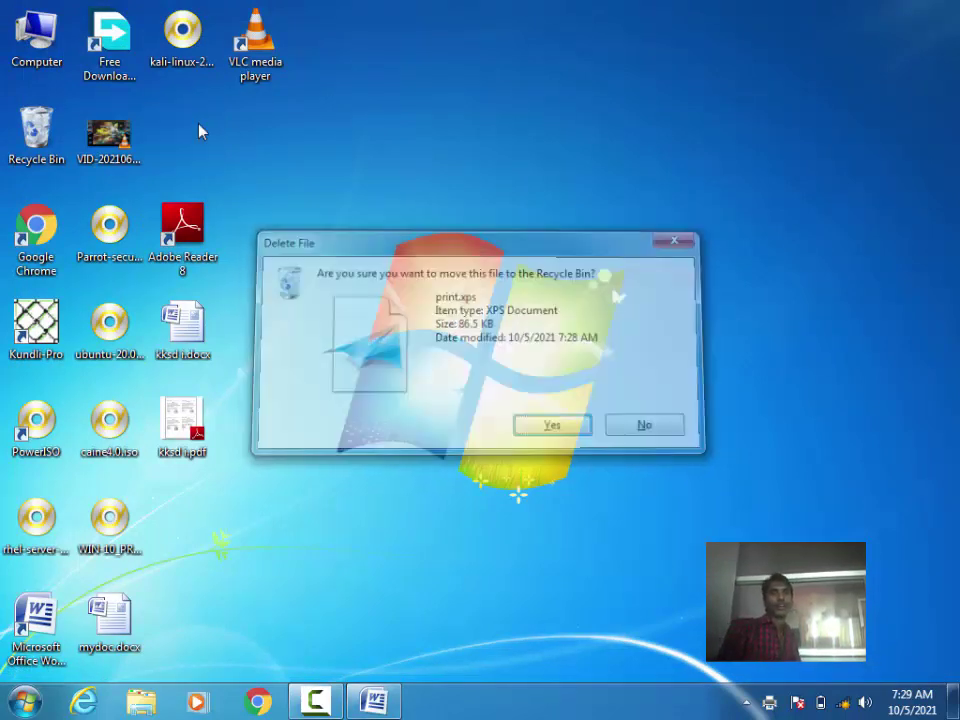
key(Return)
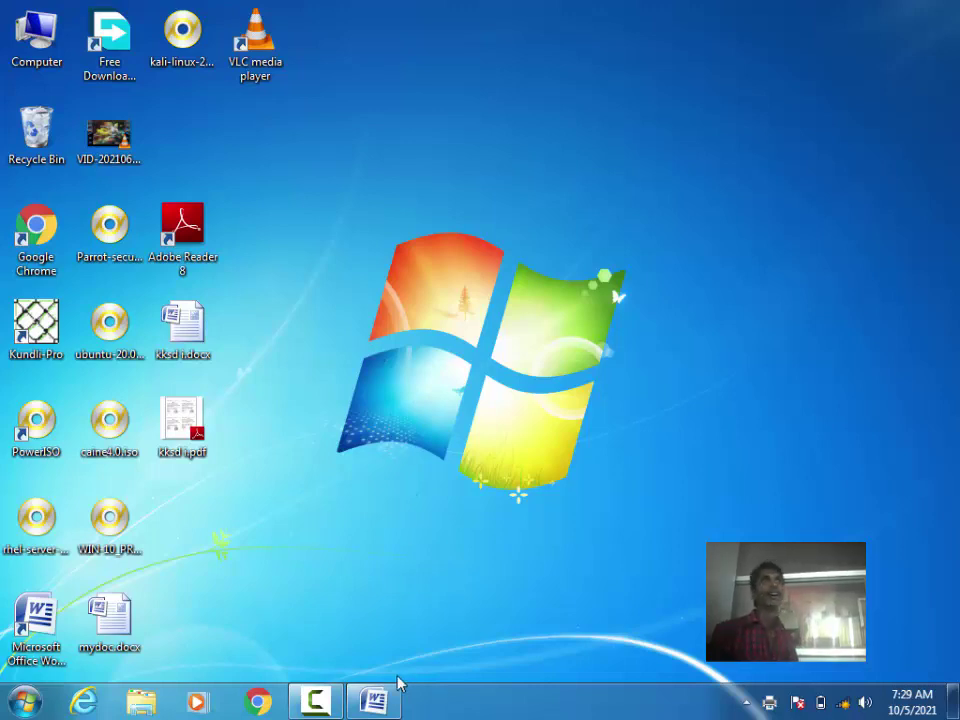
click(390, 708)
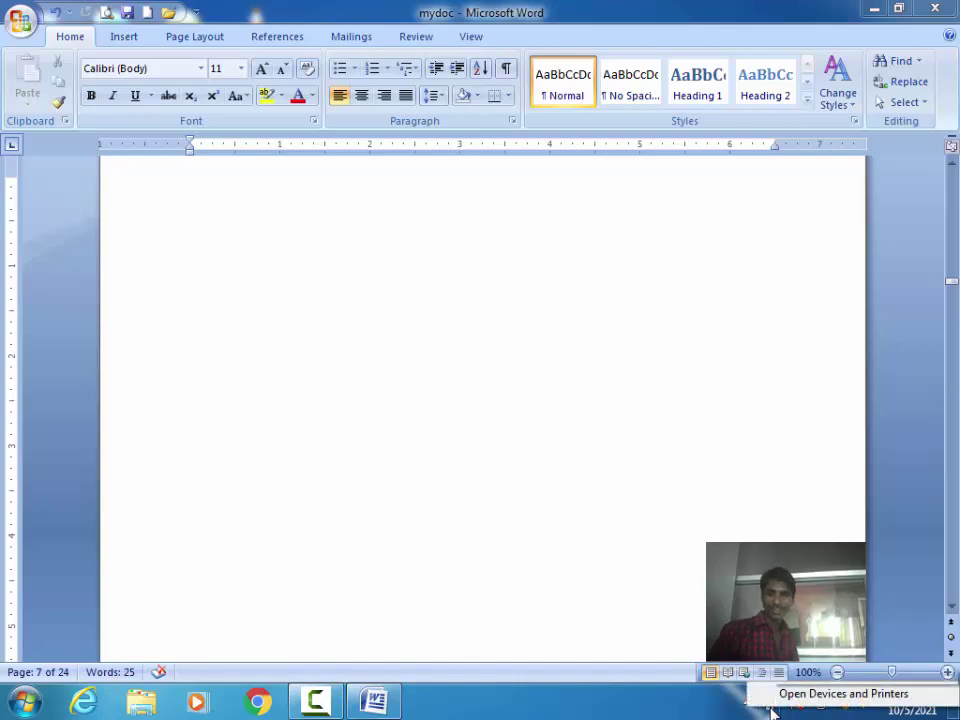
Step: Glance at Devices and Printers and the battery charge, then open Word's Office menu
click(786, 703)
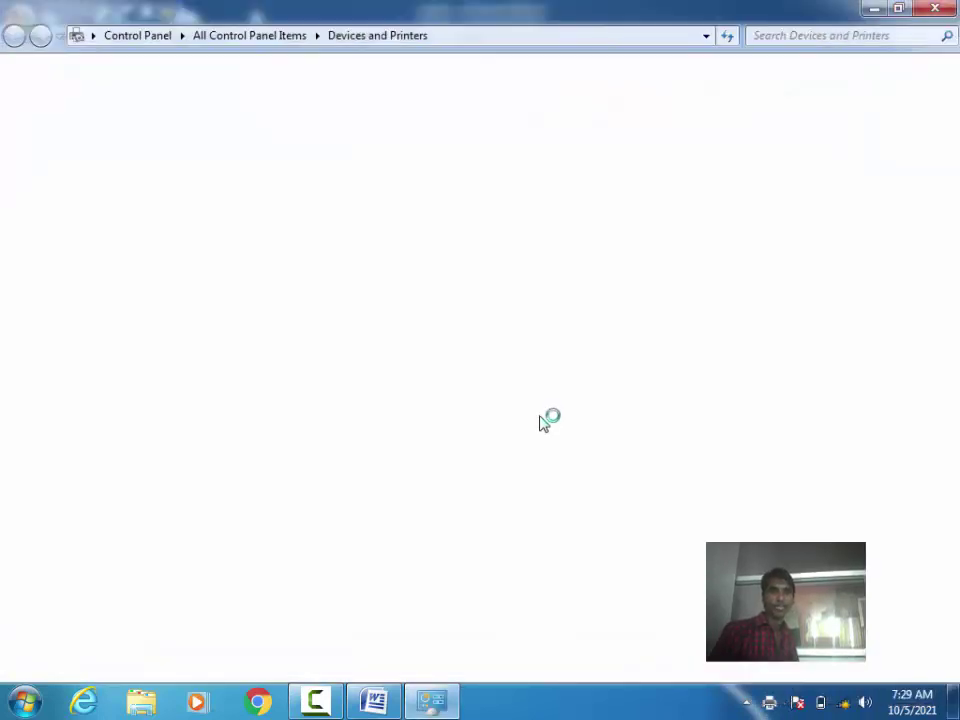
click(935, 8)
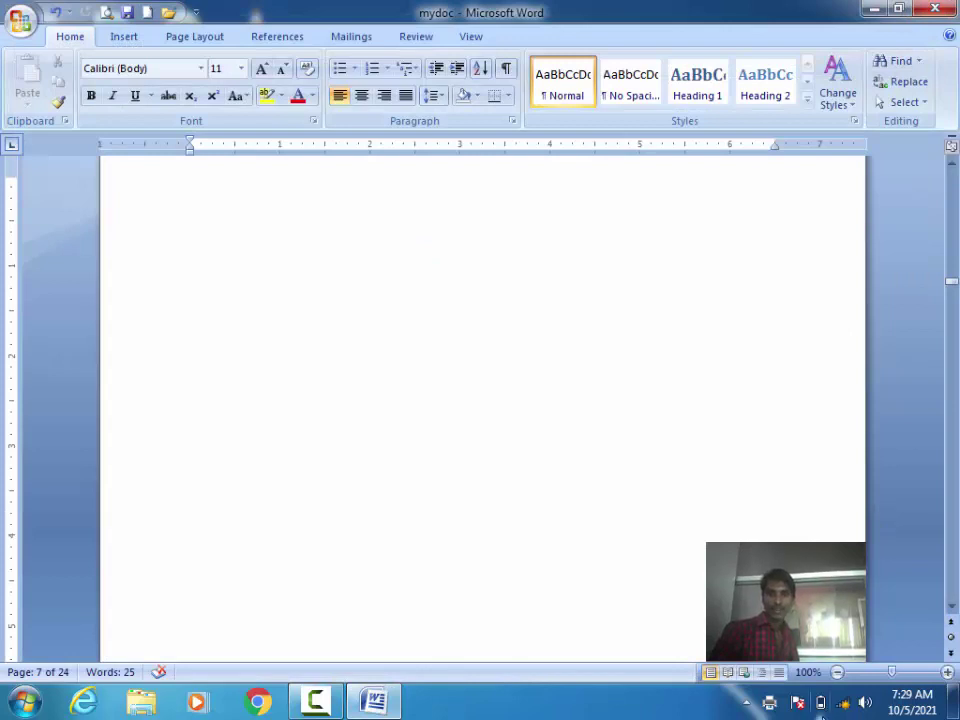
click(820, 704)
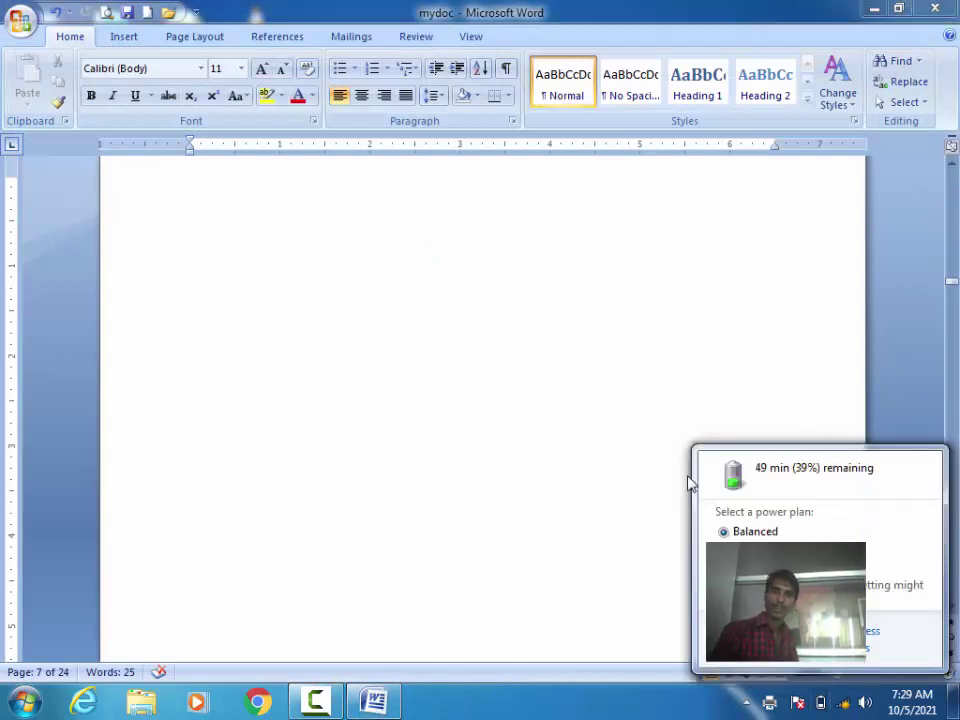
click(581, 455)
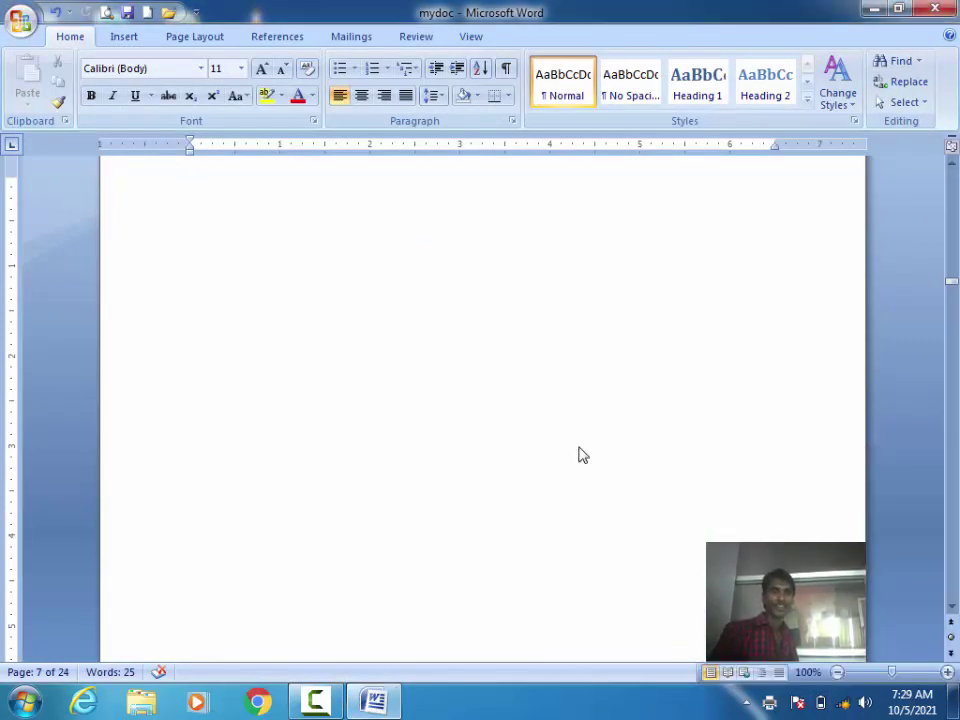
click(20, 18)
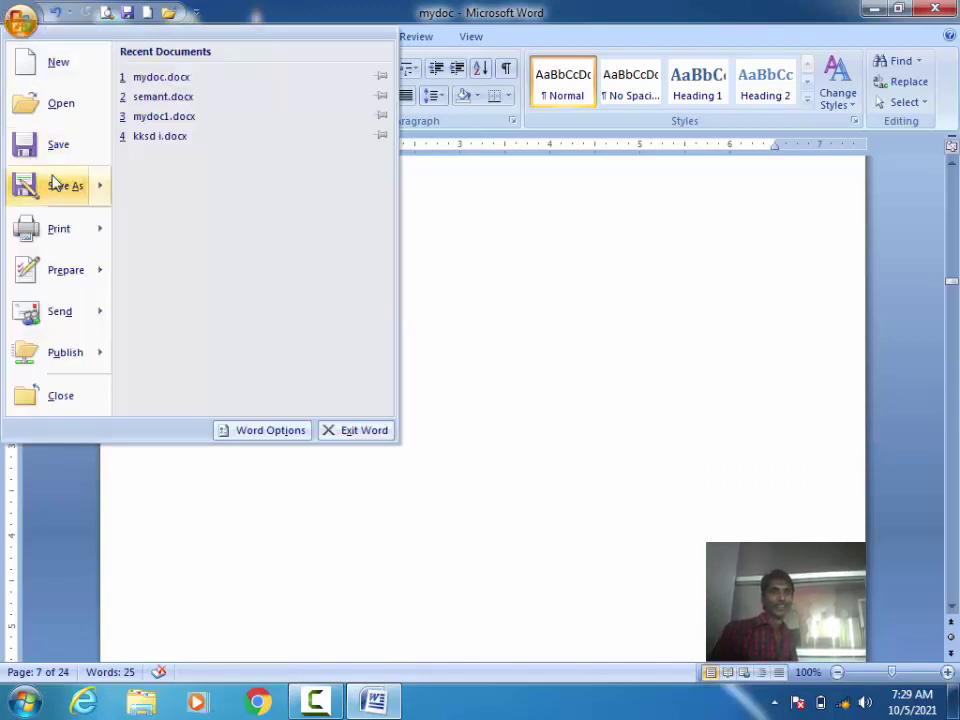
Step: Open and cancel the Print dialog from the Office menu, then close Word with Alt+F4
click(62, 232)
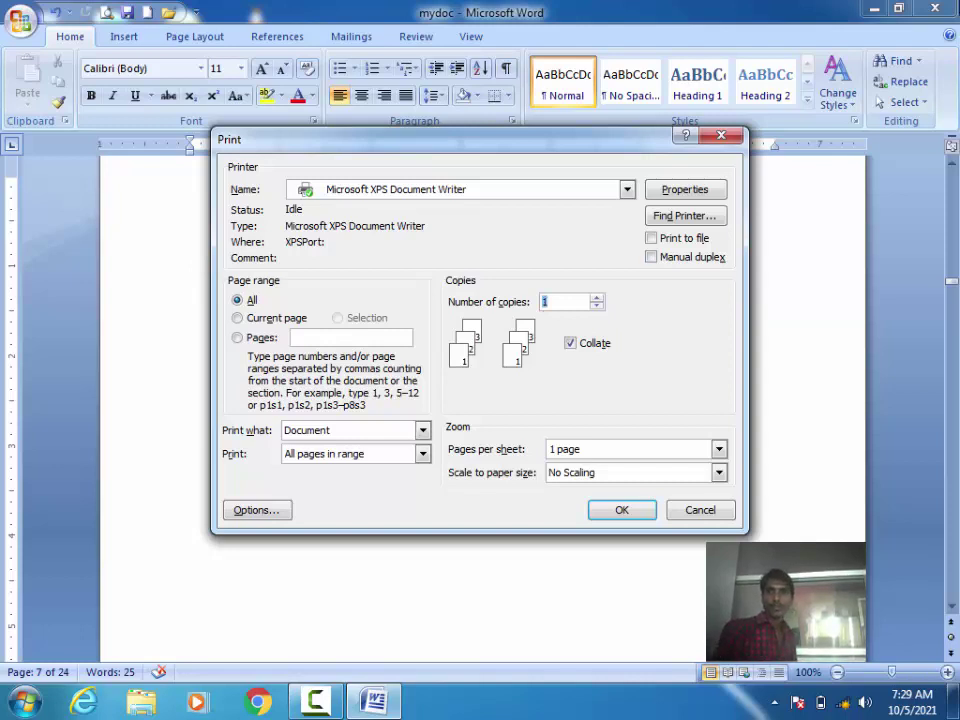
click(733, 131)
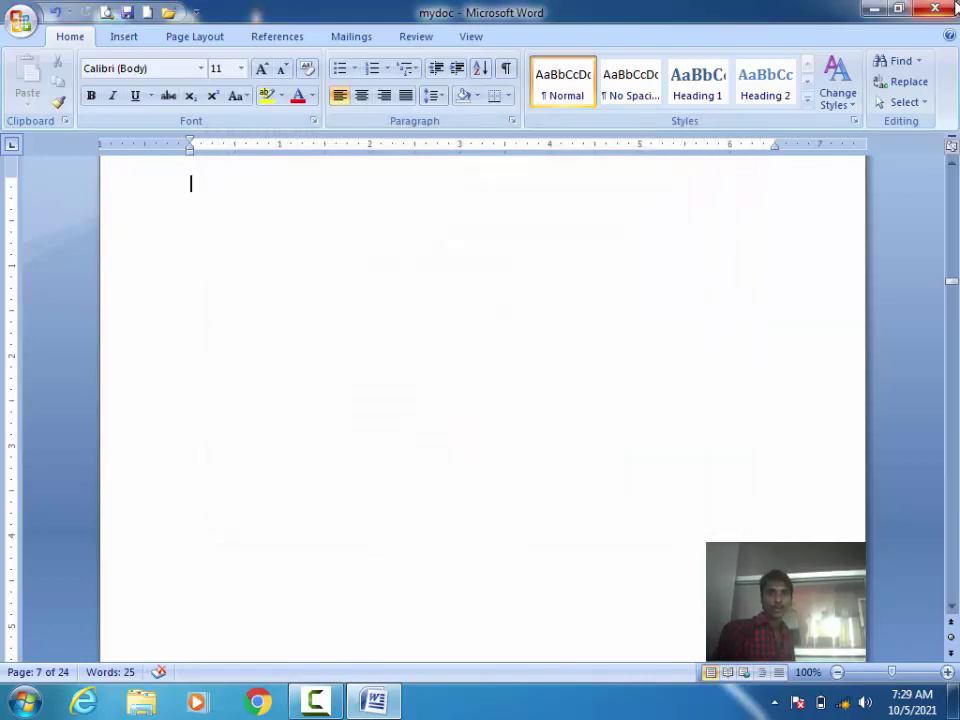
key(alt+F4)
Step: Close mydoc without saving, relaunch Word, type 'grcdht' and bring up the Print dialog
click(486, 401)
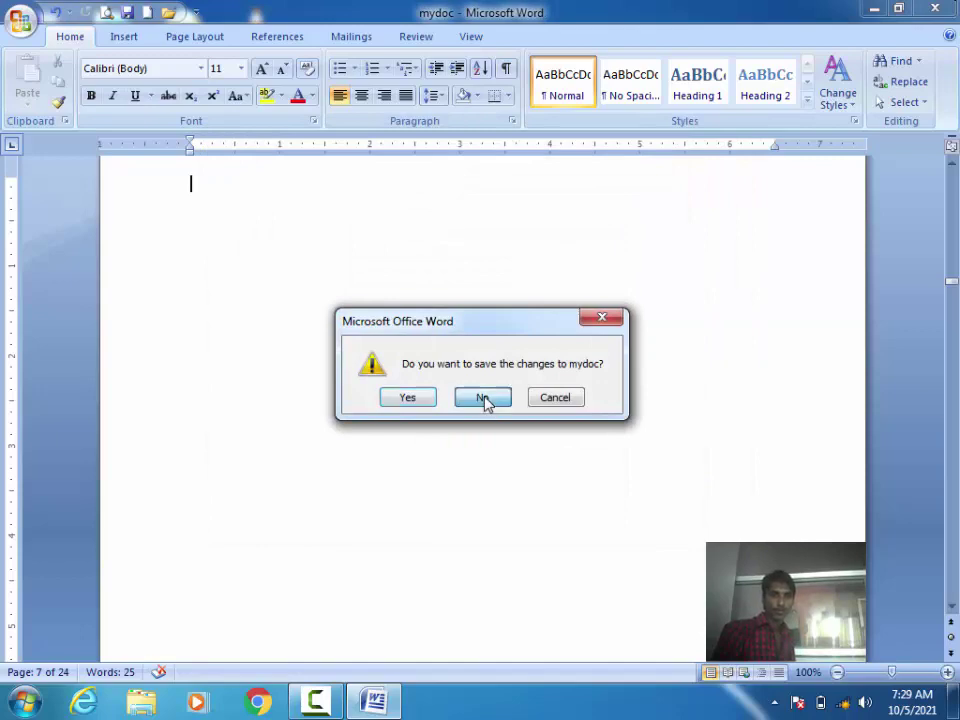
click(376, 700)
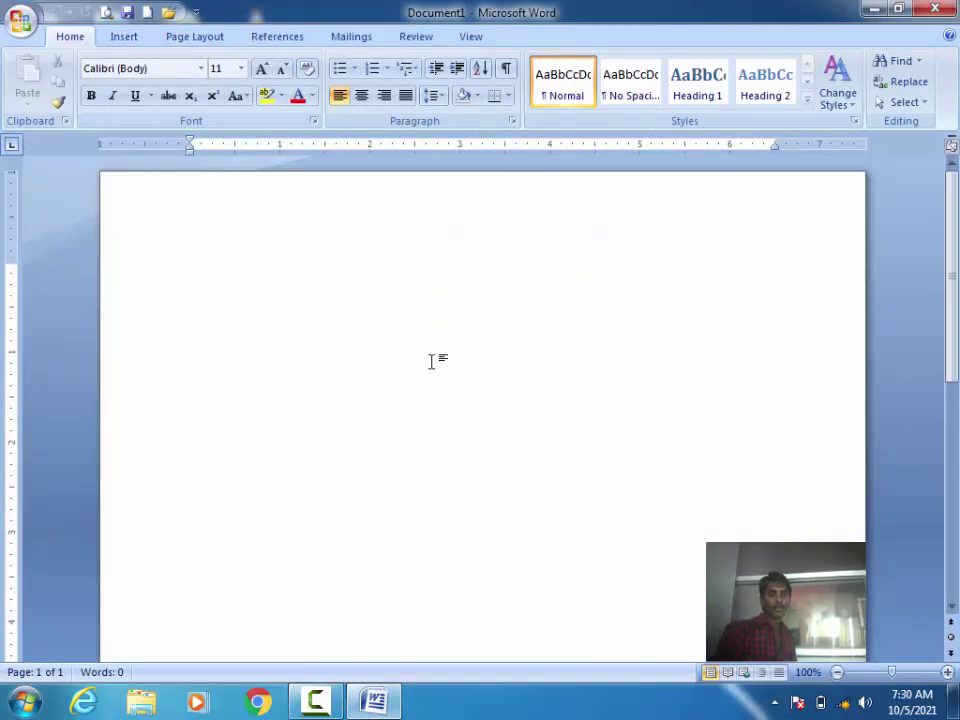
text(grcdht)
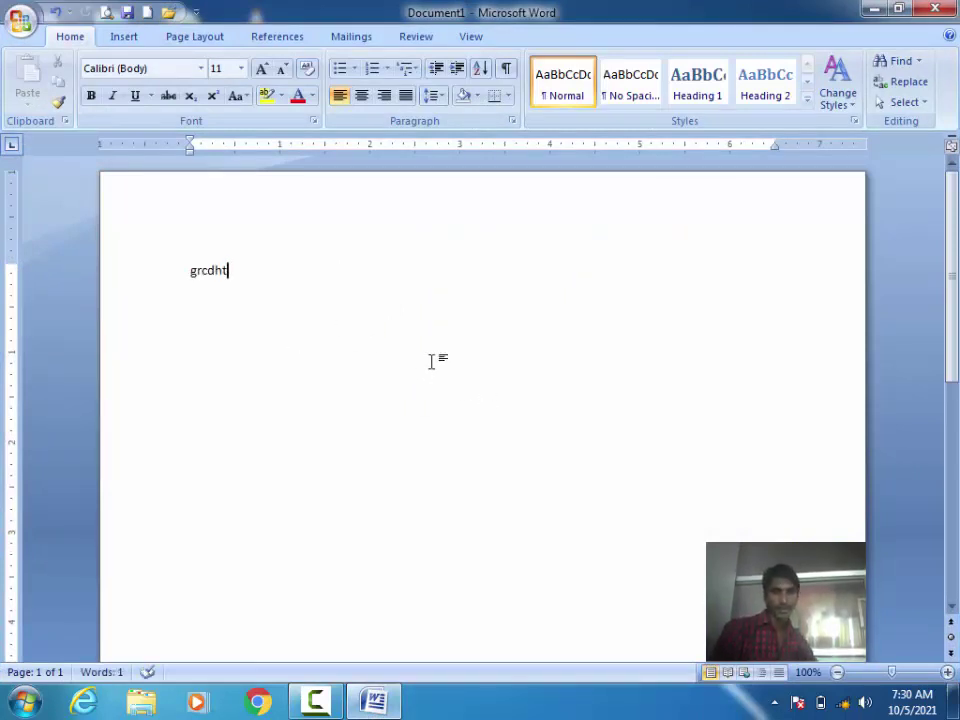
key(ctrl+p)
text(10)
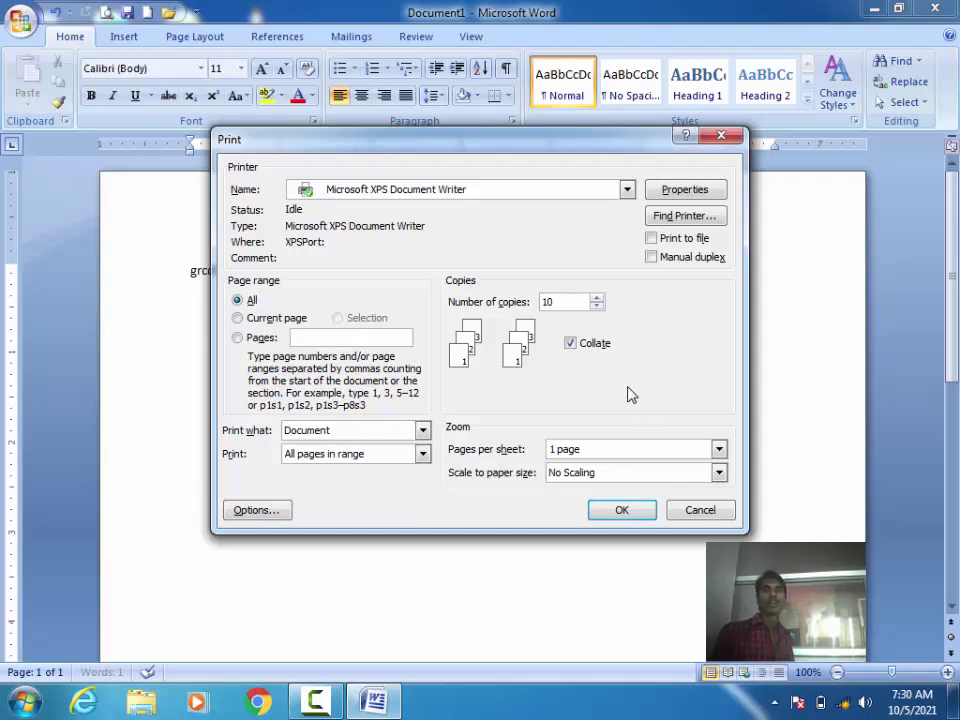
Step: Choose Pages, start the page list with 24, set 10 copies, then extend the list
key(BackSpace)
key(BackSpace)
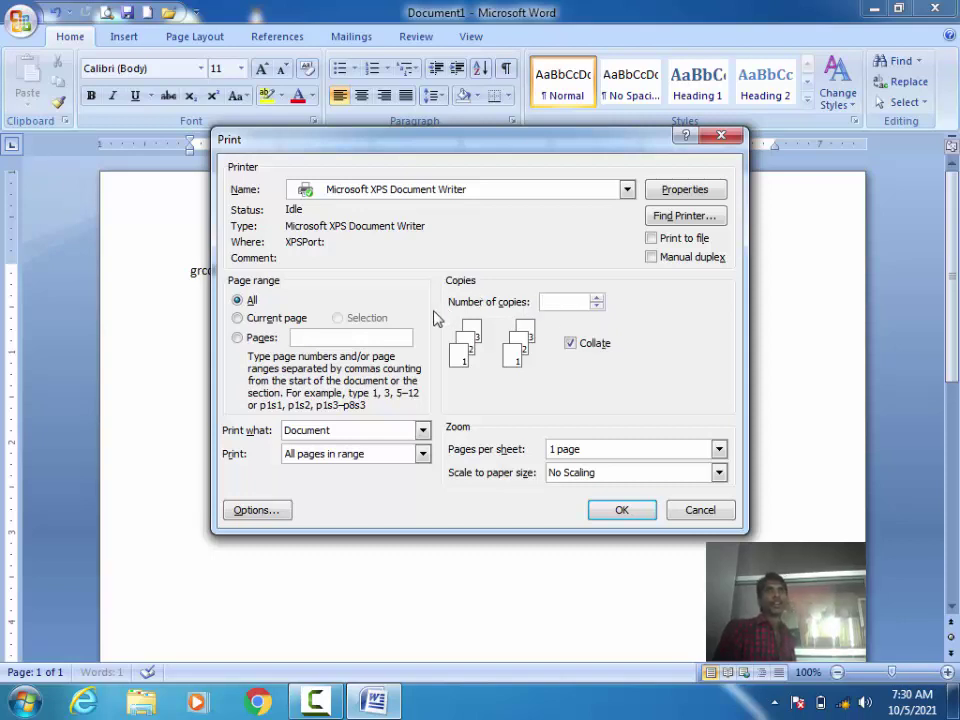
click(255, 337)
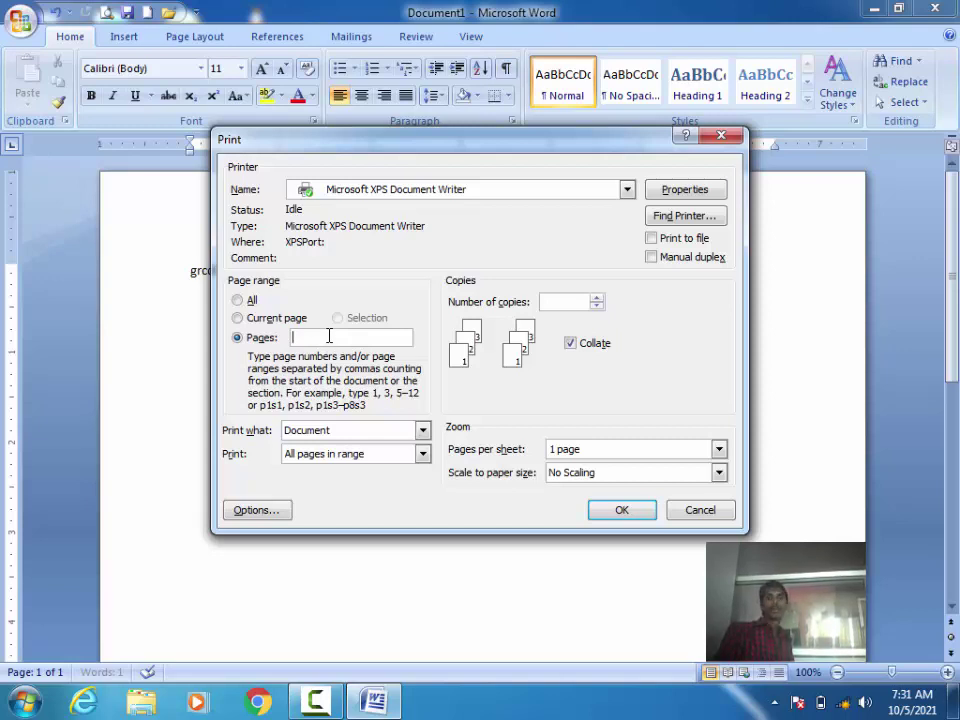
text(24)
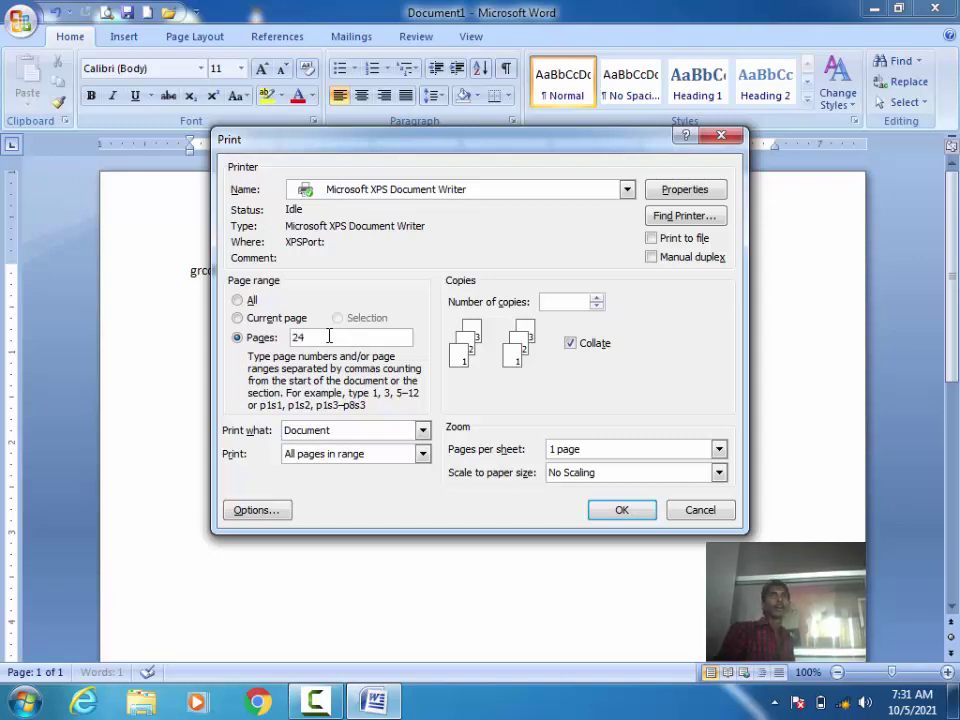
click(559, 302)
text(10)
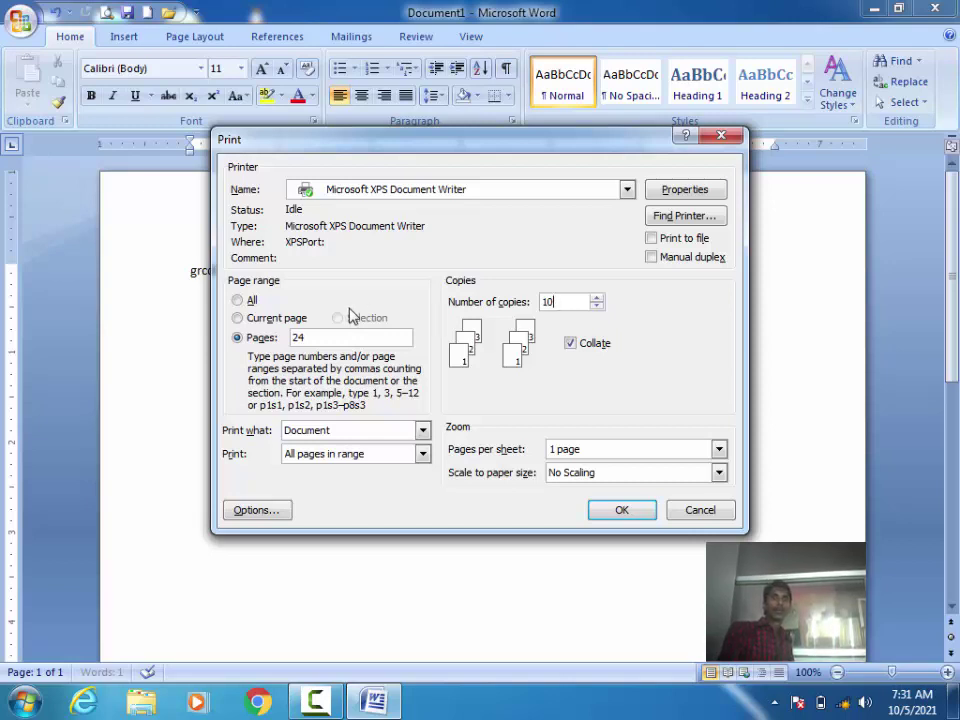
click(355, 336)
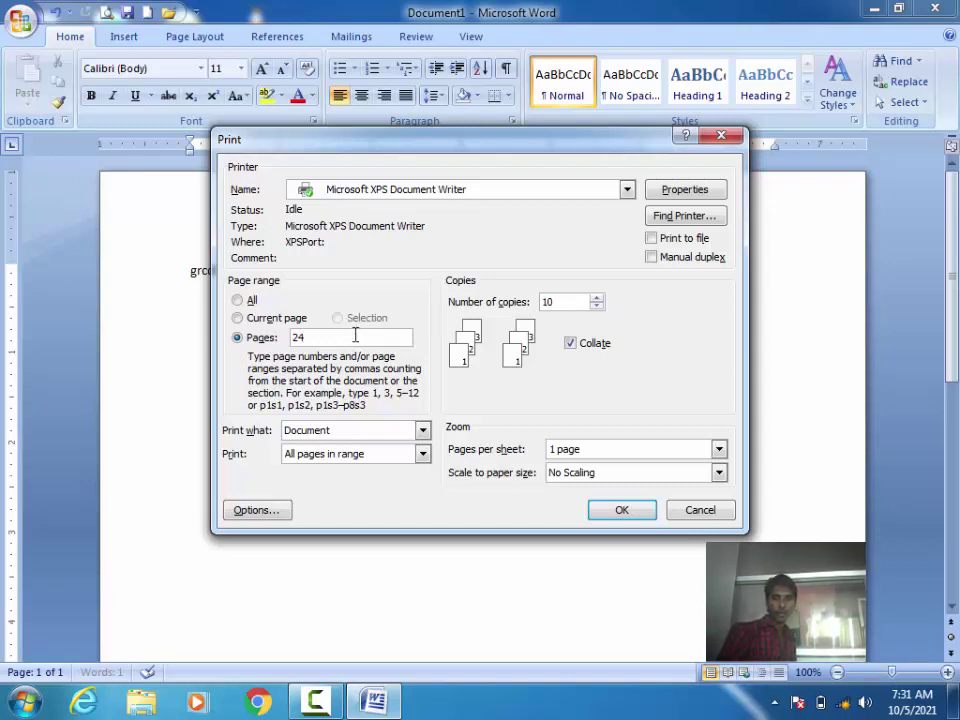
text(,20,1)
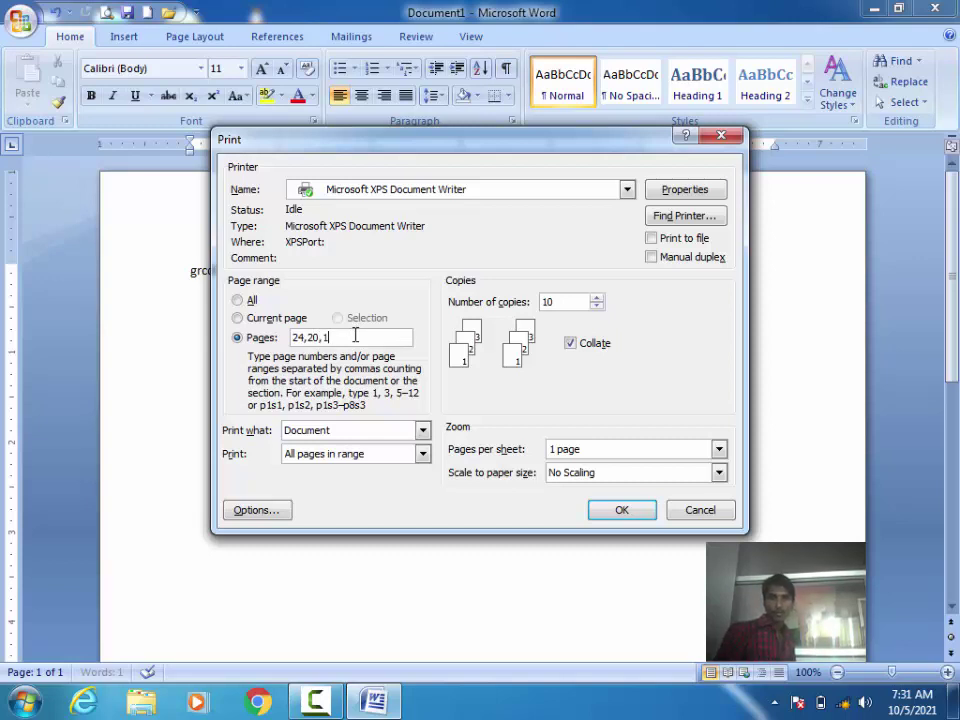
text(2)
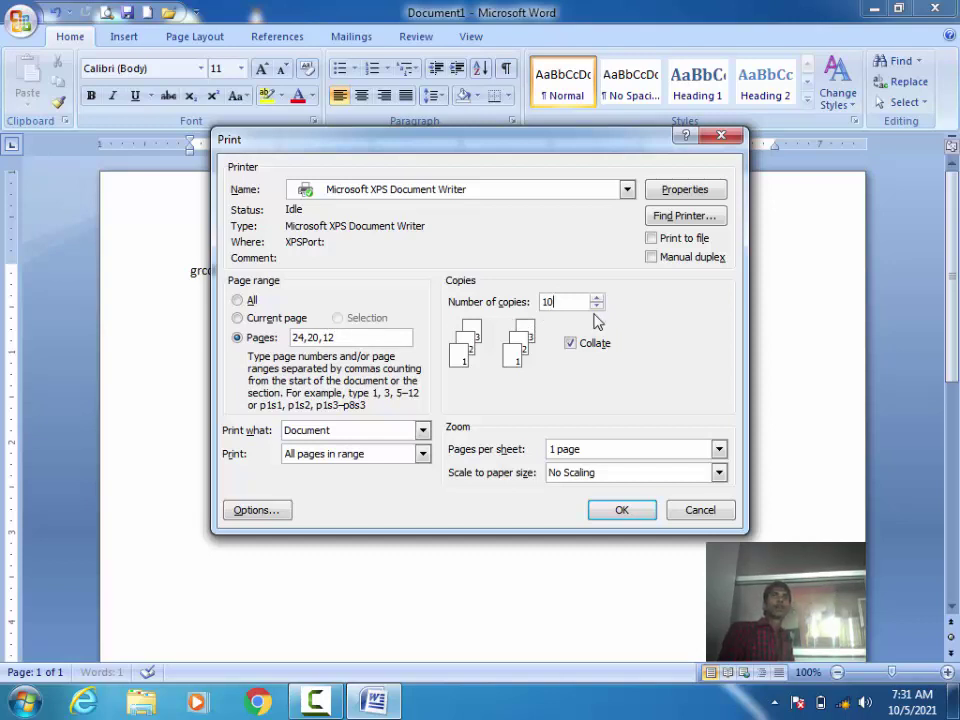
Step: Switch to Current page and back to Pages, clearing the number of copies
click(301, 318)
click(261, 338)
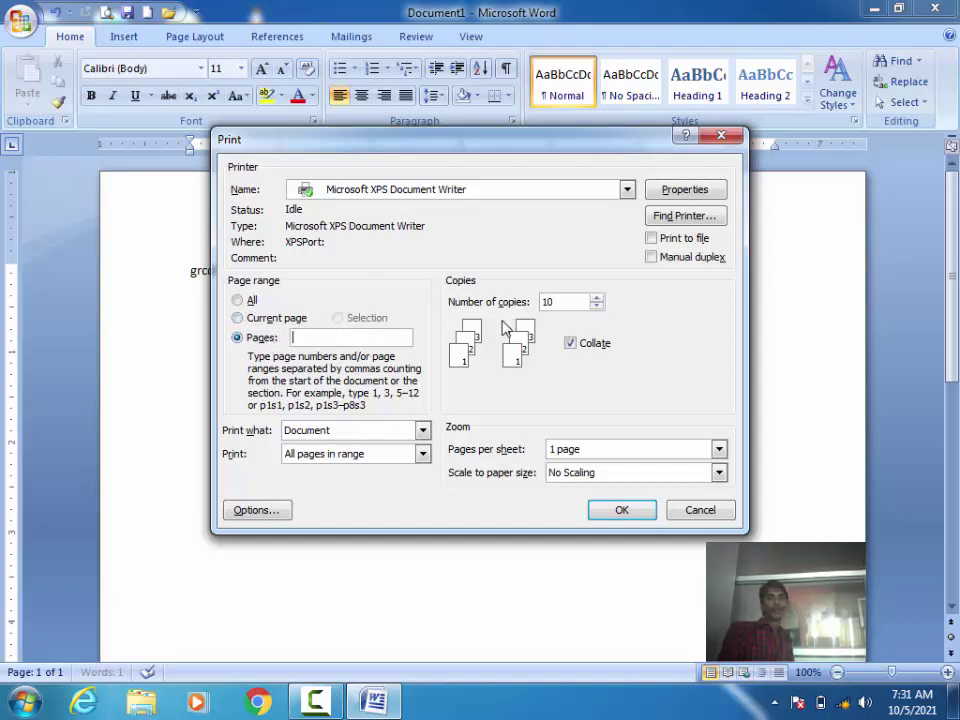
key(BackSpace)
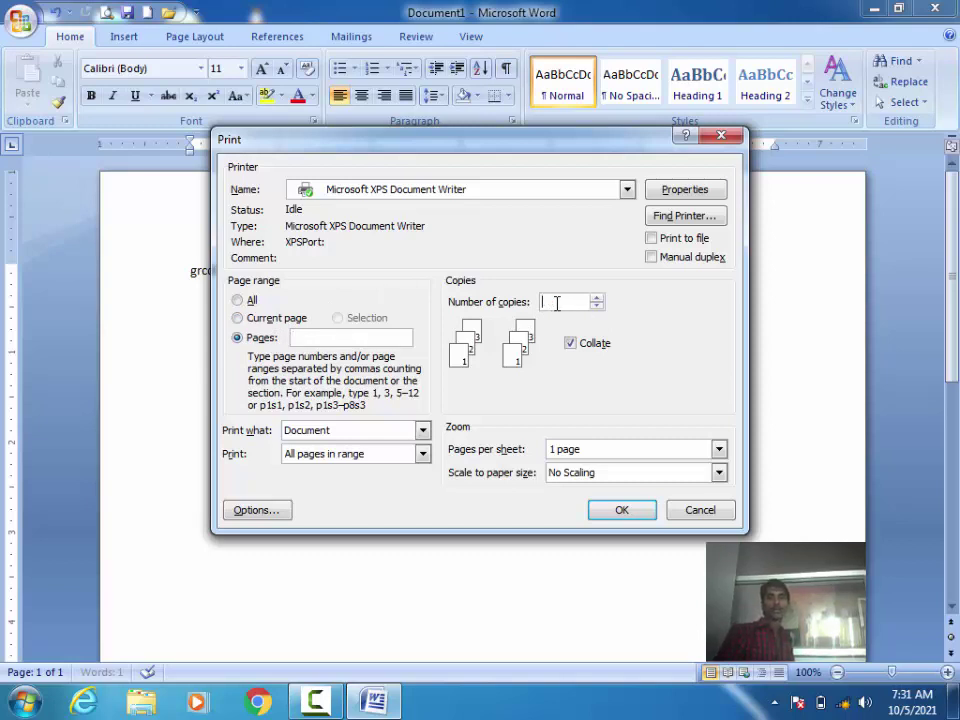
key(BackSpace)
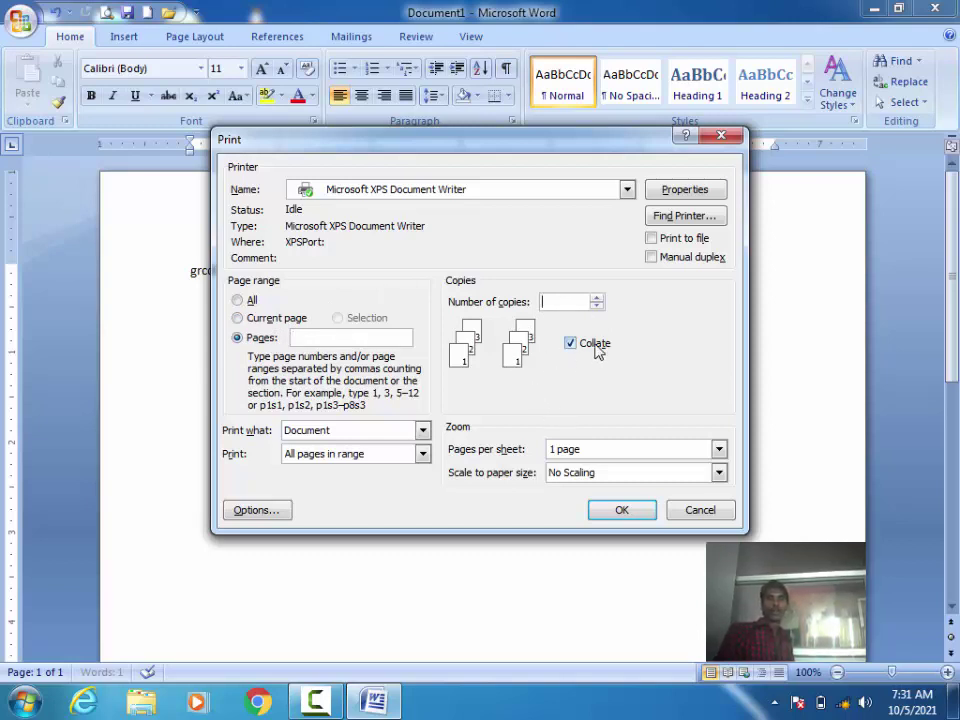
Step: Toggle Collate several times, leaving it on, and set the copies to 2
click(594, 349)
click(595, 350)
click(598, 352)
click(600, 353)
click(598, 352)
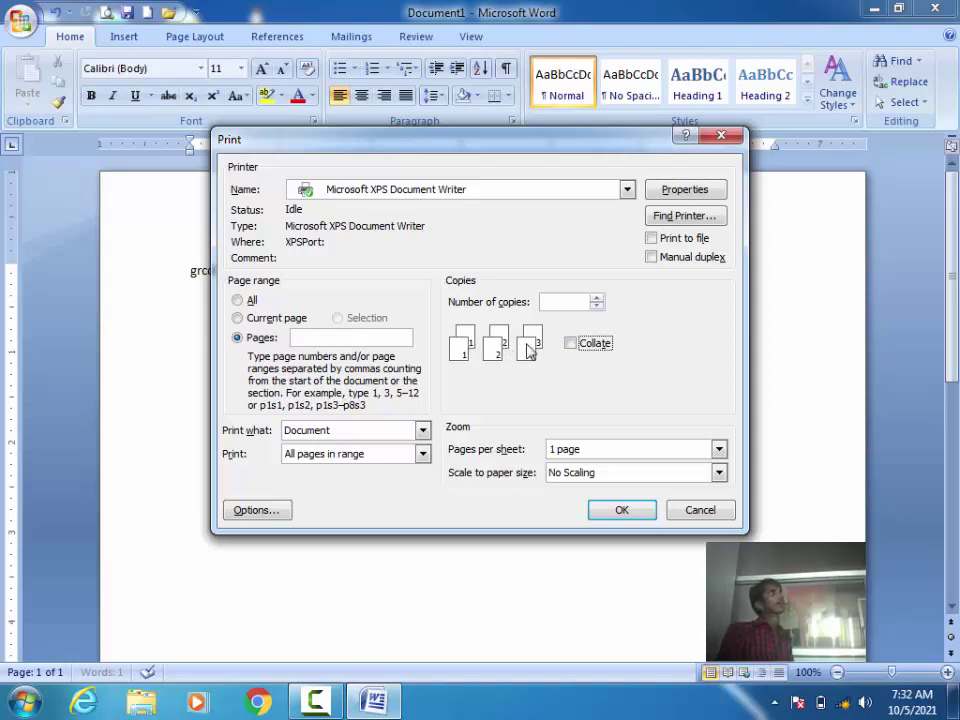
click(585, 348)
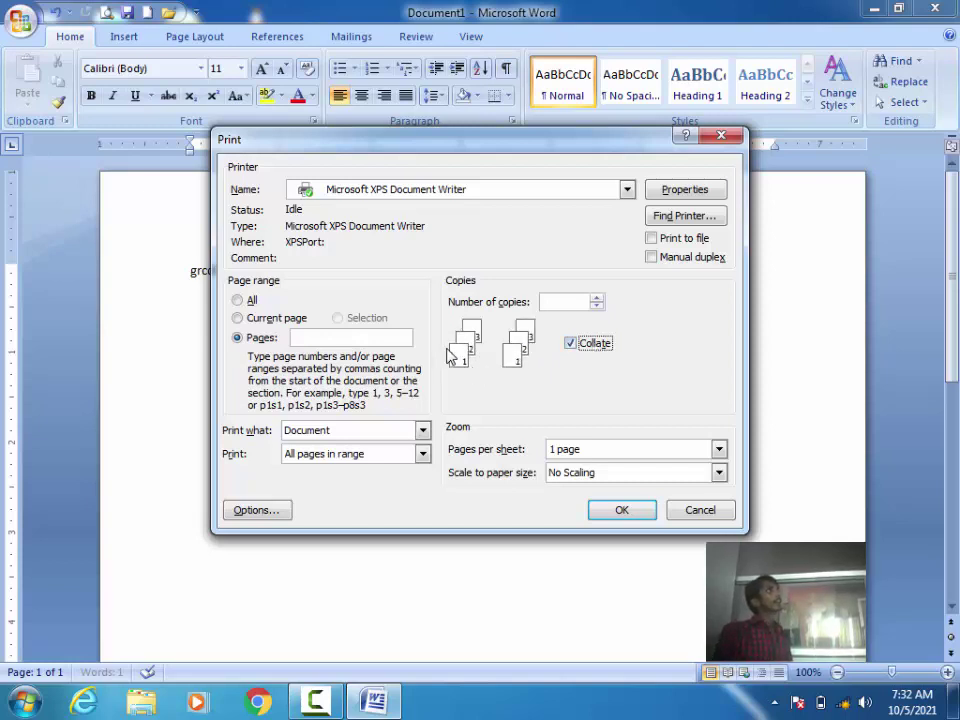
click(594, 346)
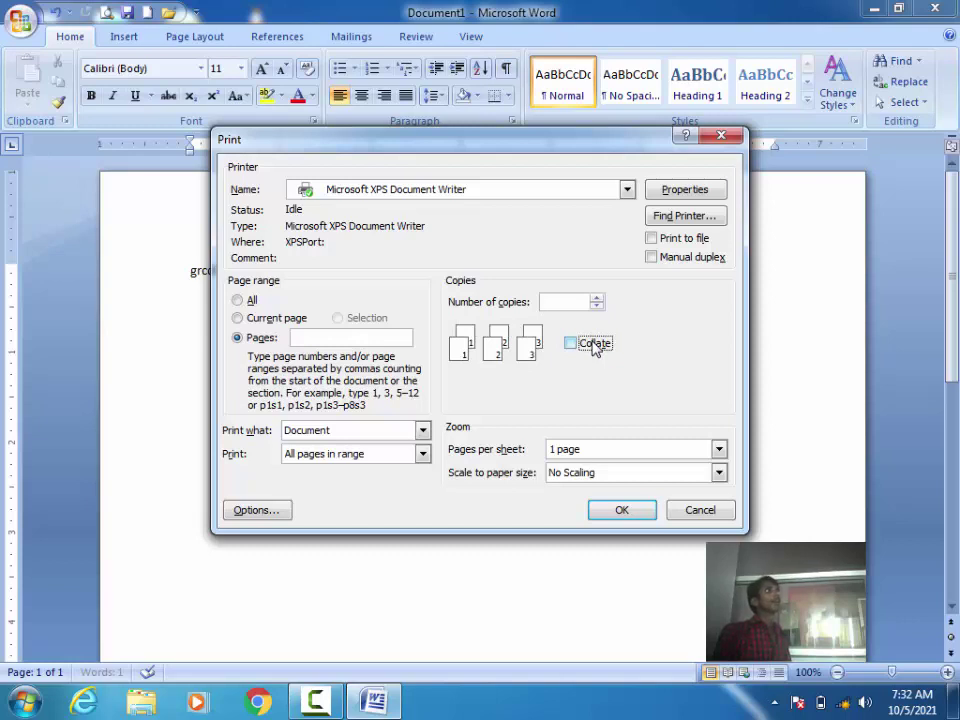
click(604, 347)
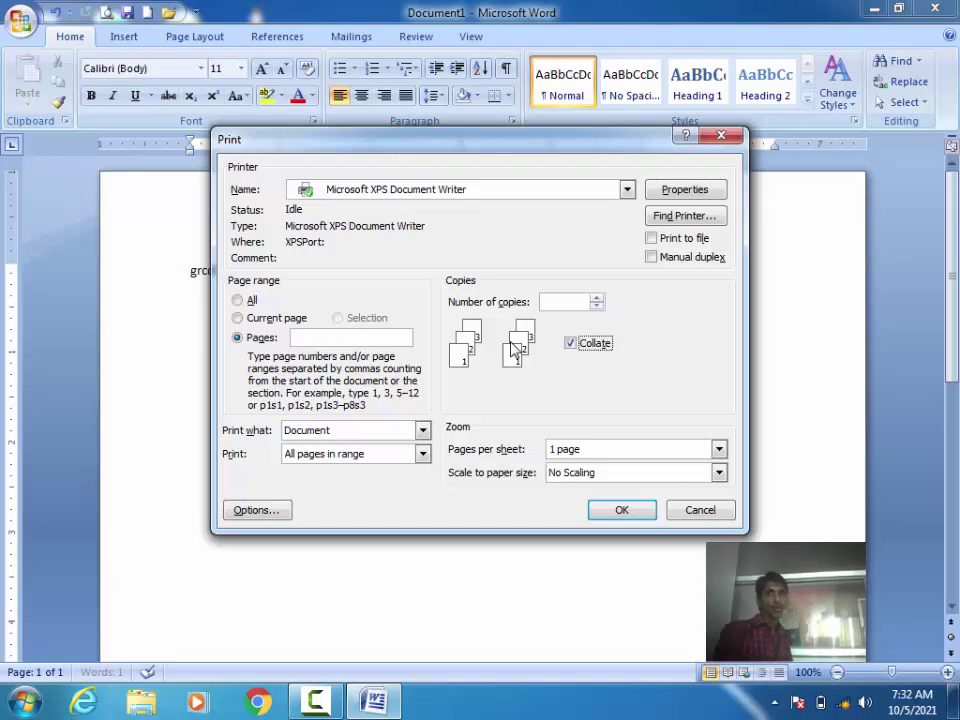
click(553, 306)
text(2)
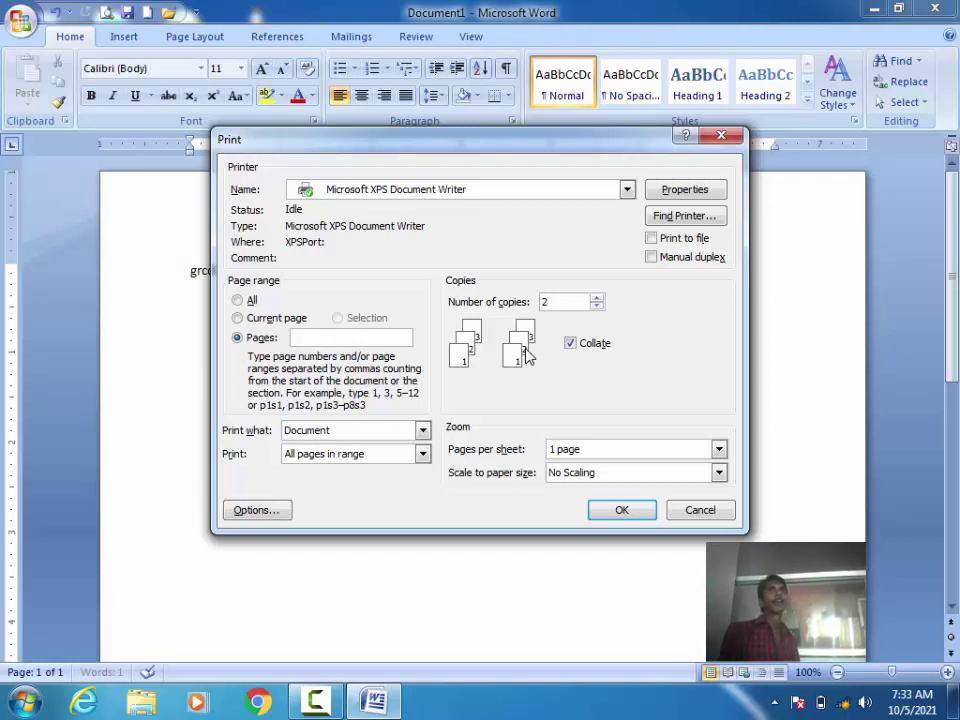
Step: Switch Collate off, back on, then off again in the Print dialog
click(597, 345)
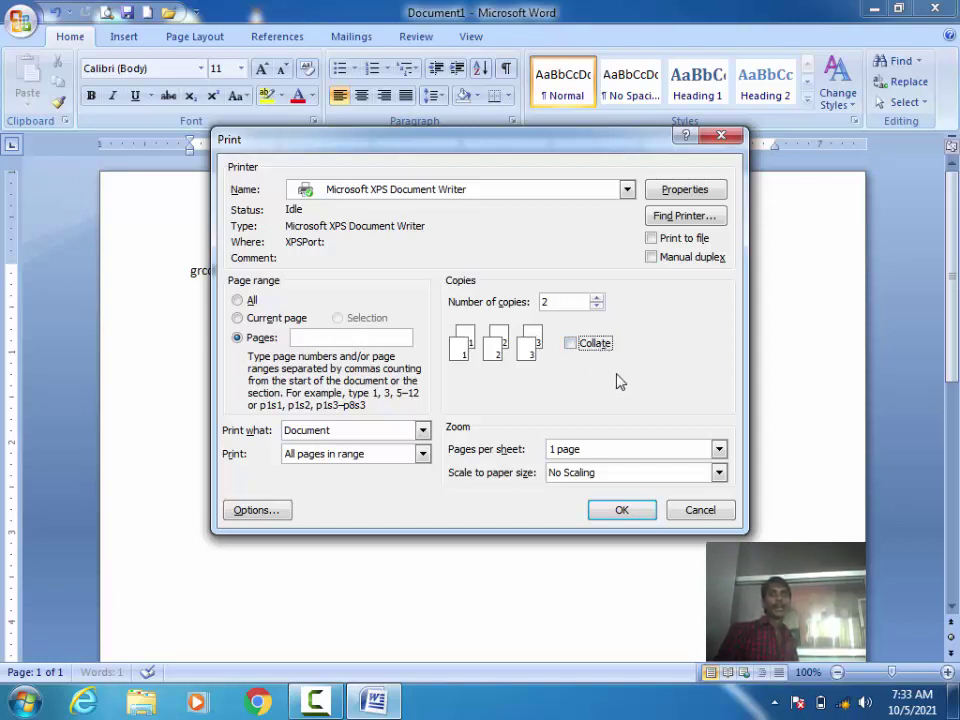
click(600, 348)
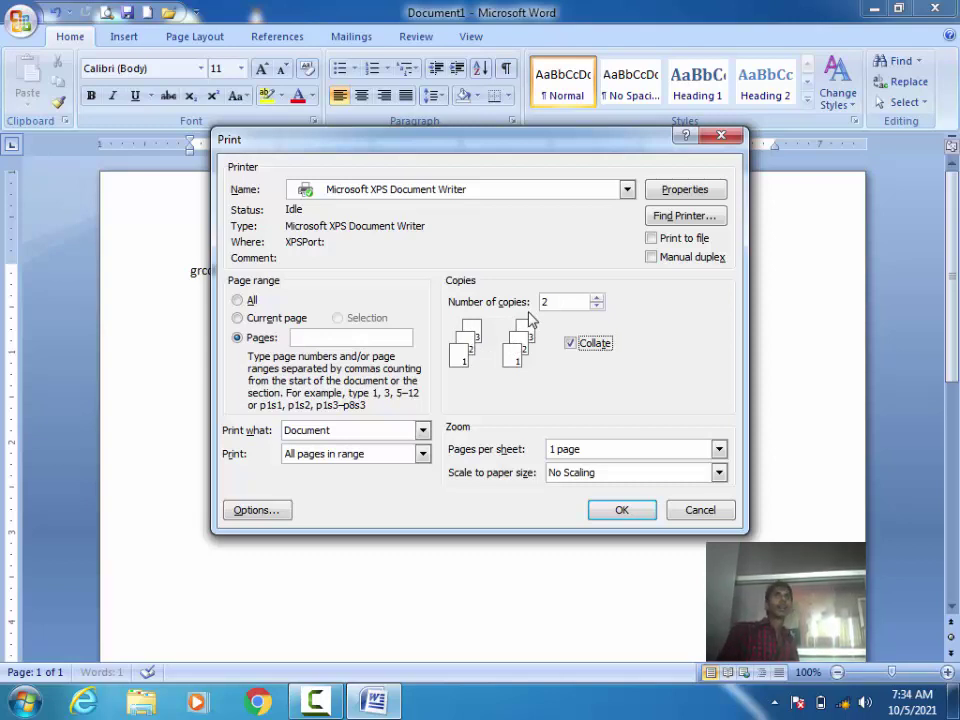
click(594, 345)
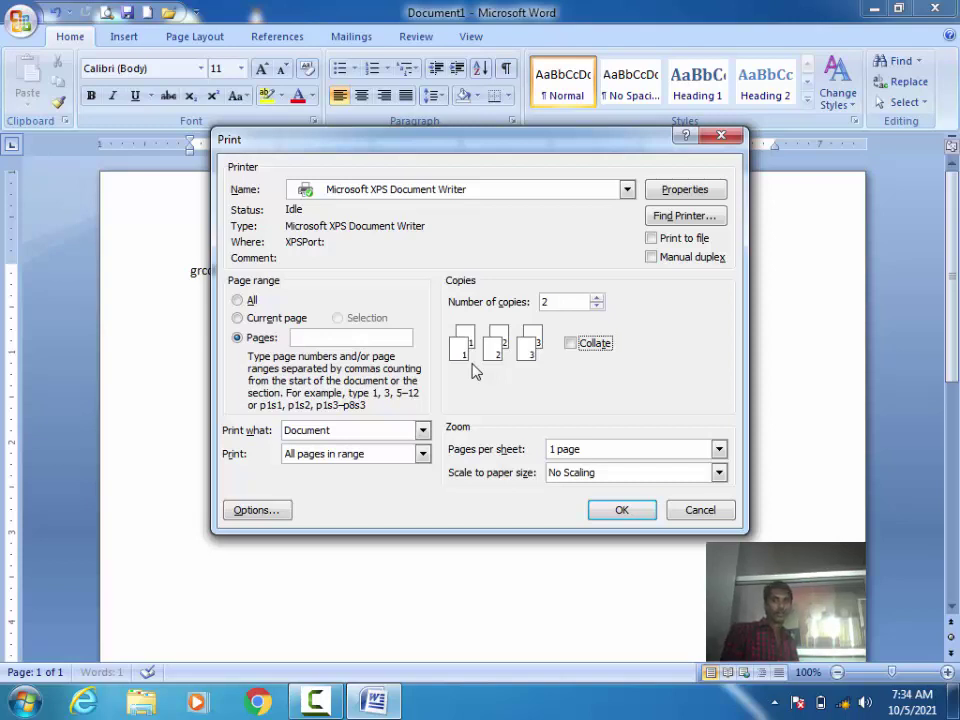
Step: Show the Print dropdown's options: All pages in range, Odd pages and Even pages
click(424, 430)
click(424, 430)
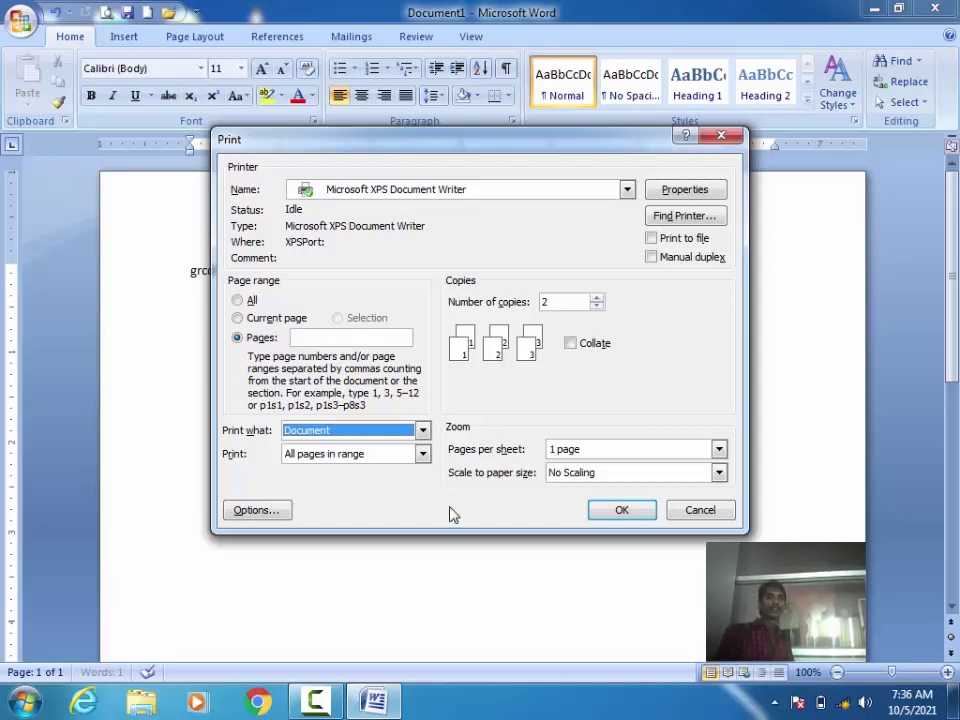
click(422, 455)
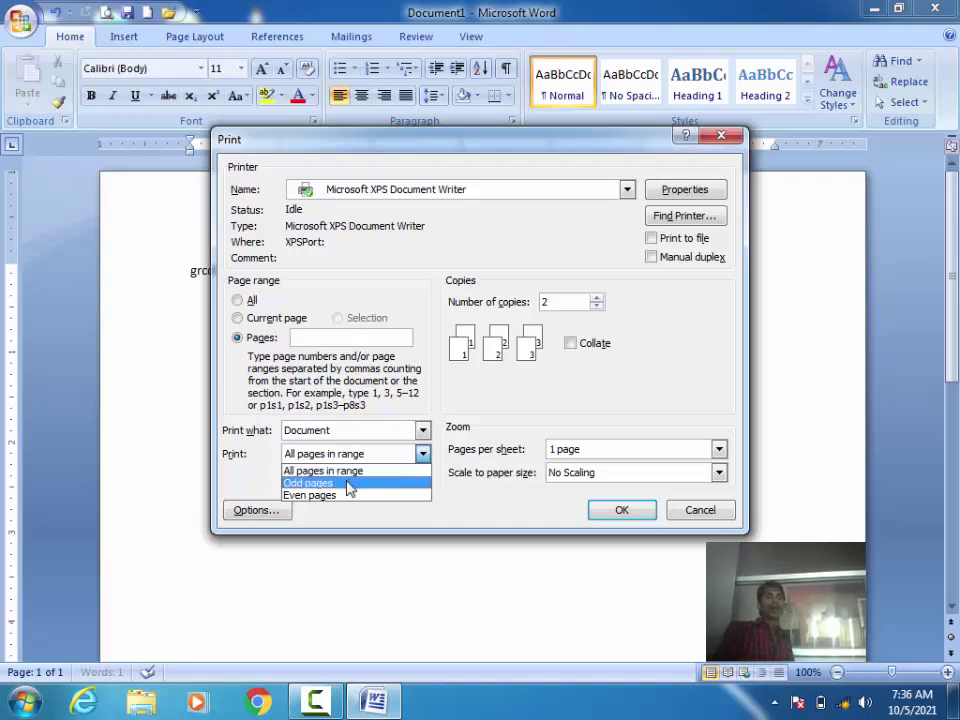
Step: Try Odd pages and then Even pages in the Print dropdown, ending on All pages in range
click(348, 484)
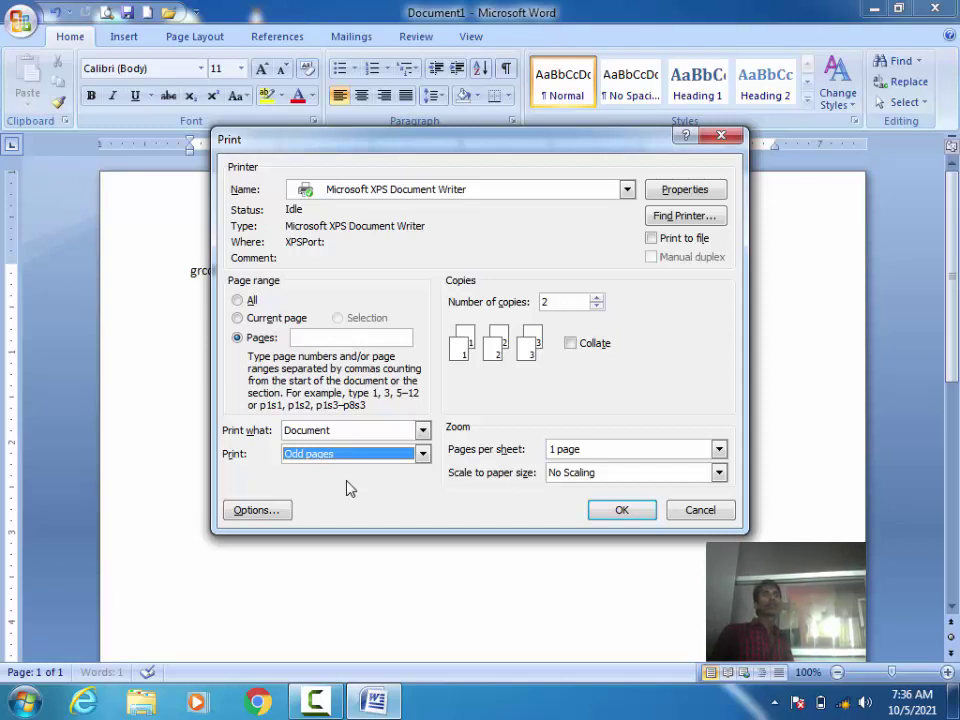
click(423, 455)
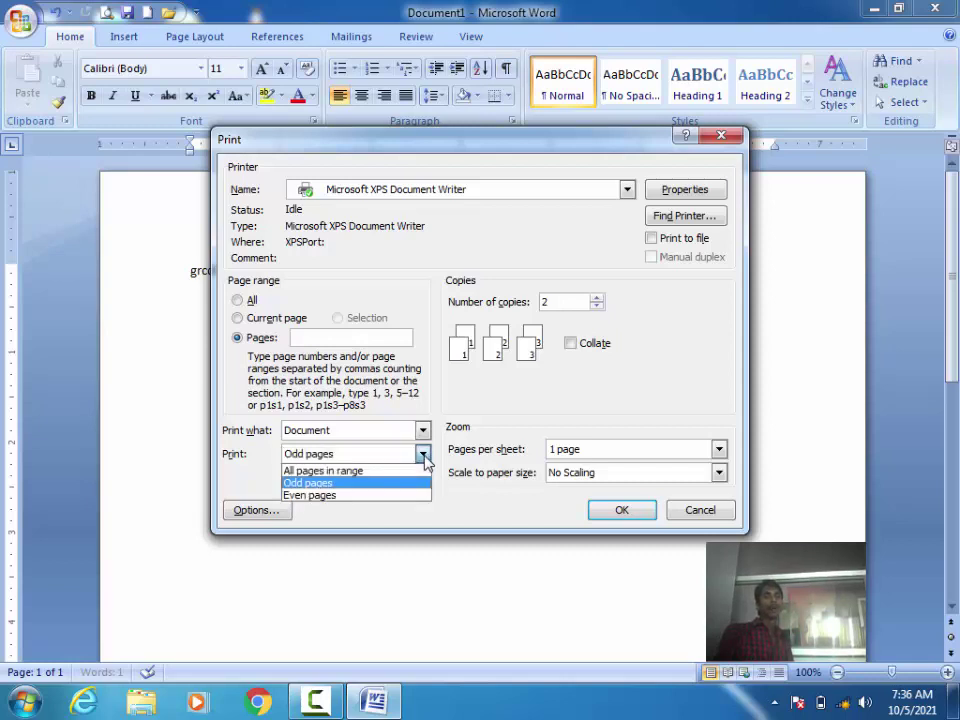
click(347, 495)
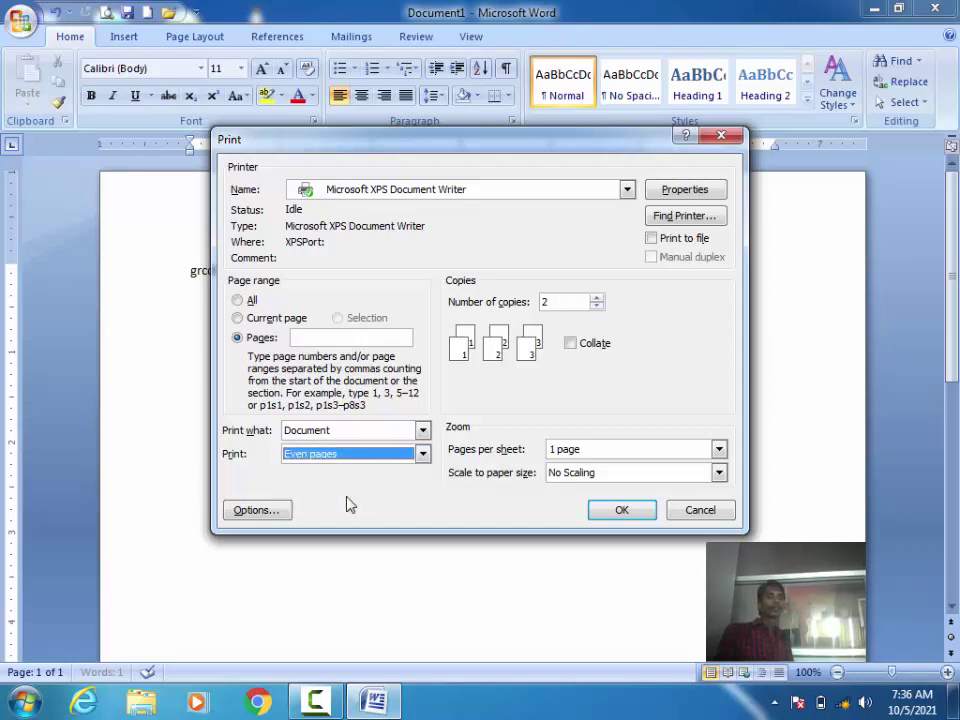
click(421, 456)
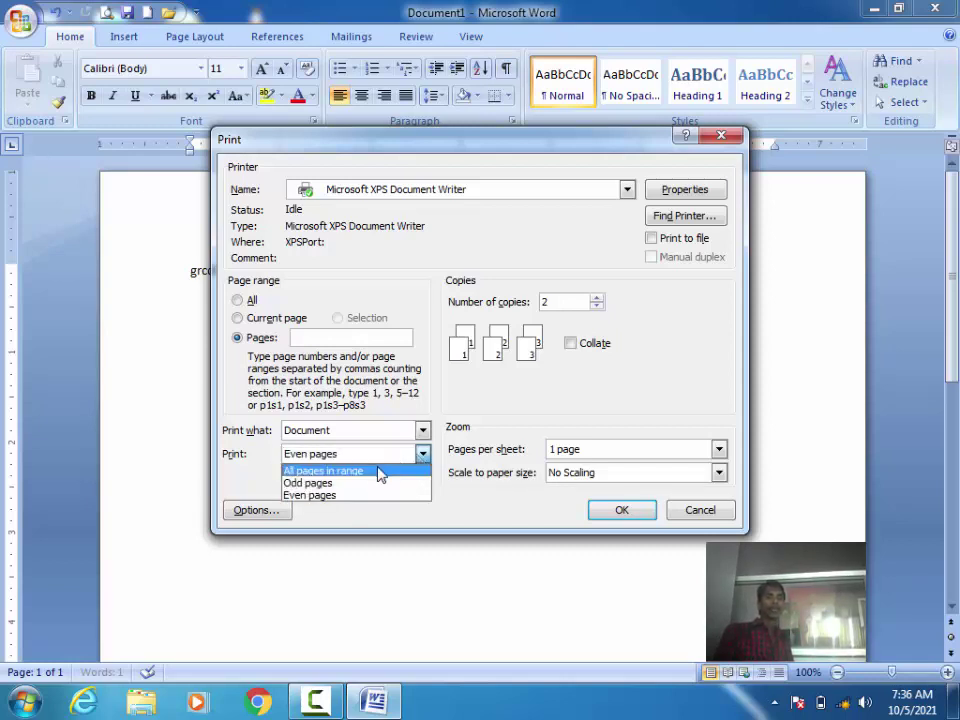
click(376, 472)
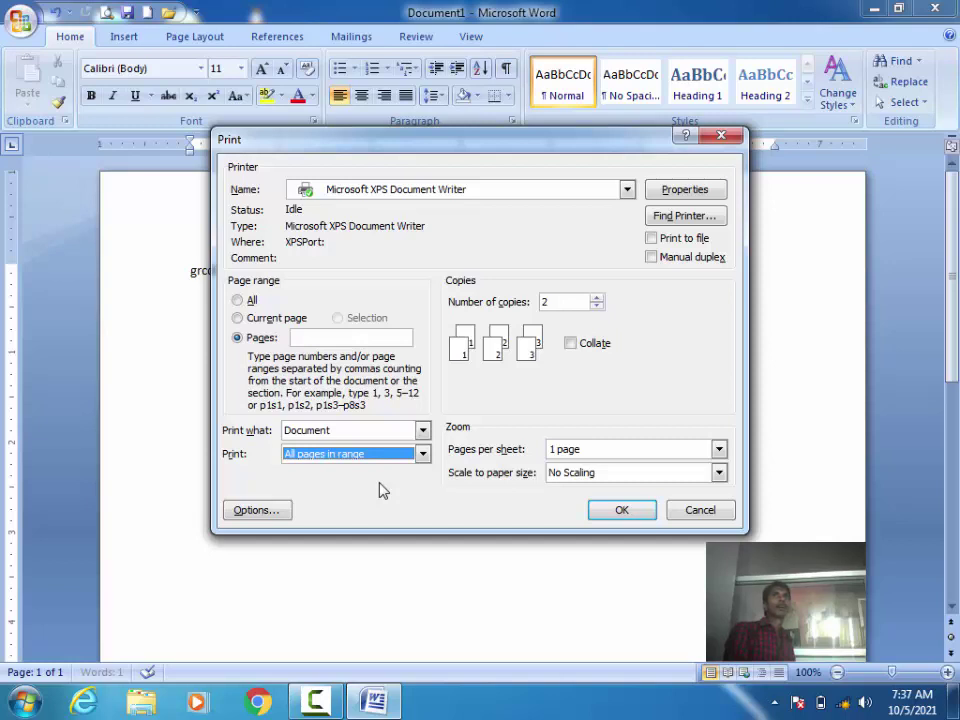
Step: Switch the Print dropdown to Odd pages, then change it to Even pages
click(421, 454)
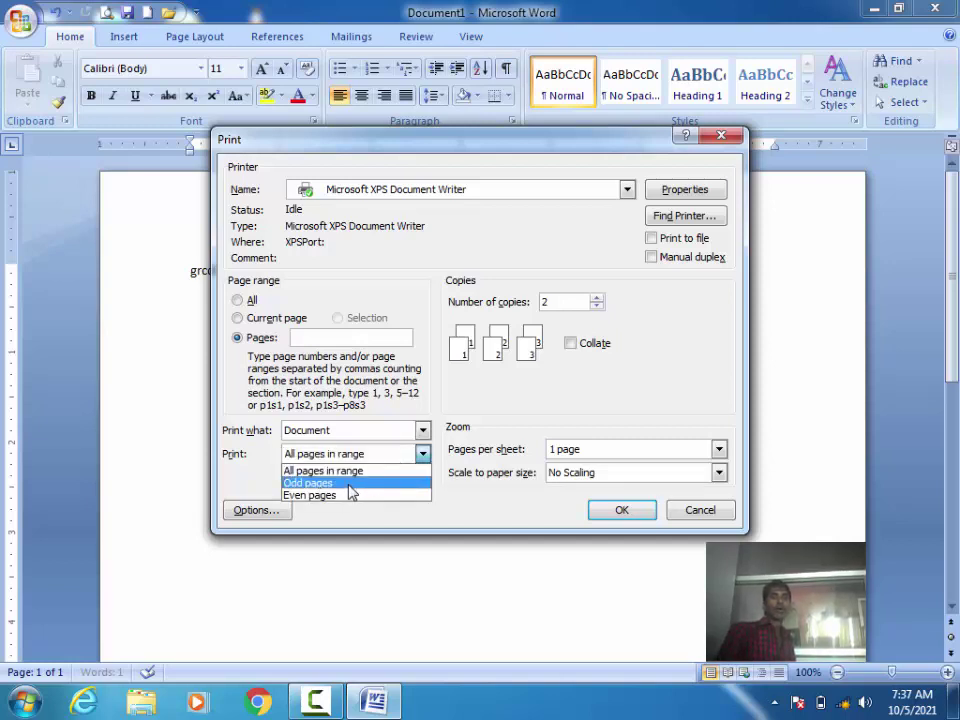
click(354, 482)
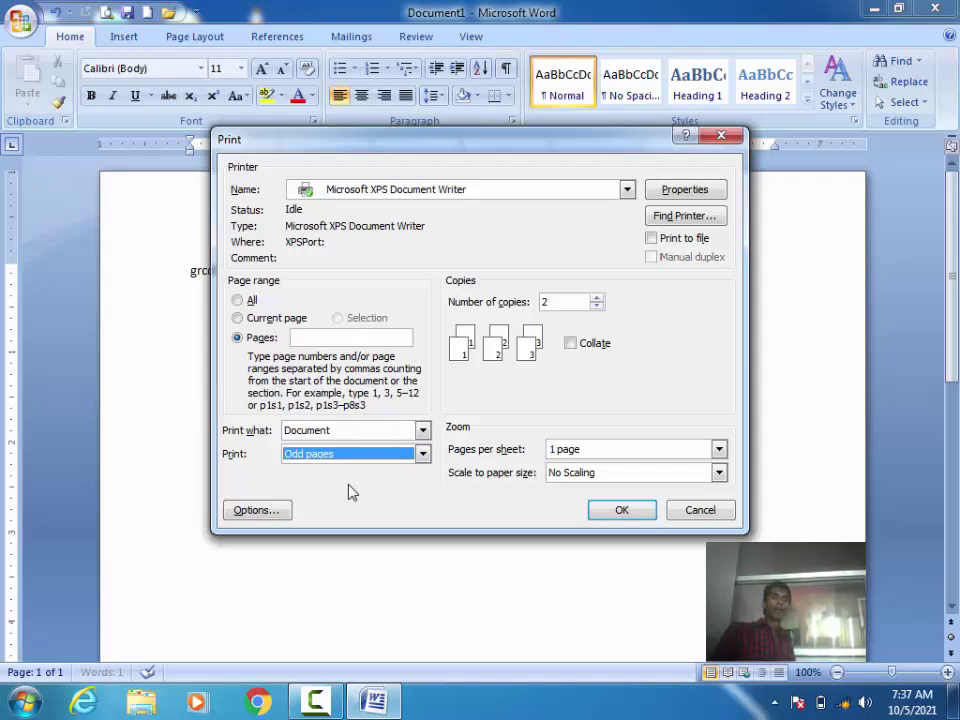
click(423, 455)
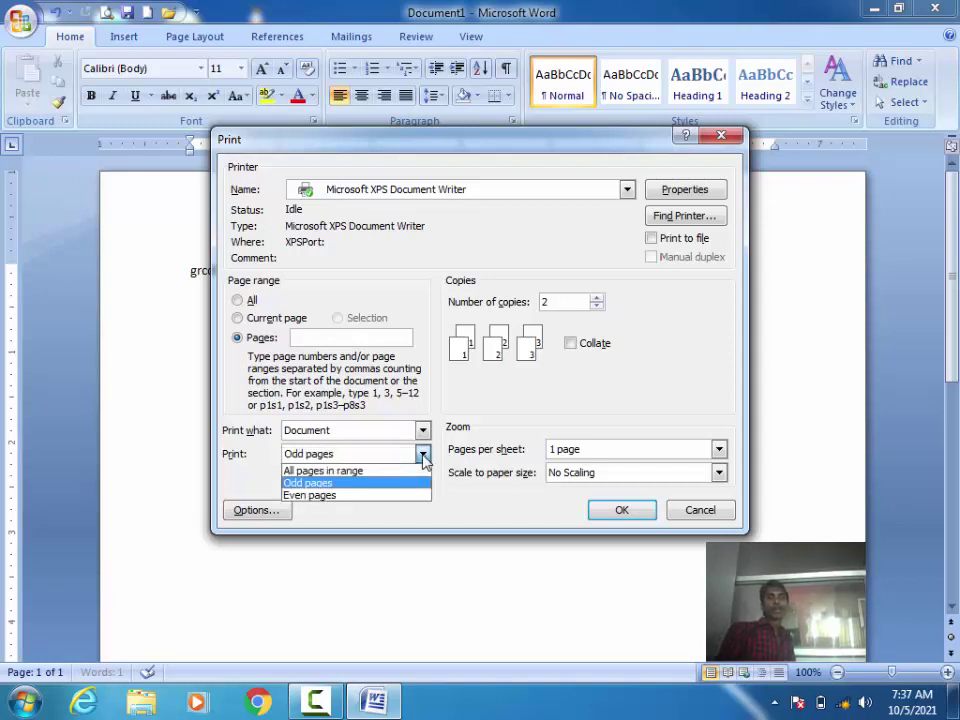
click(334, 495)
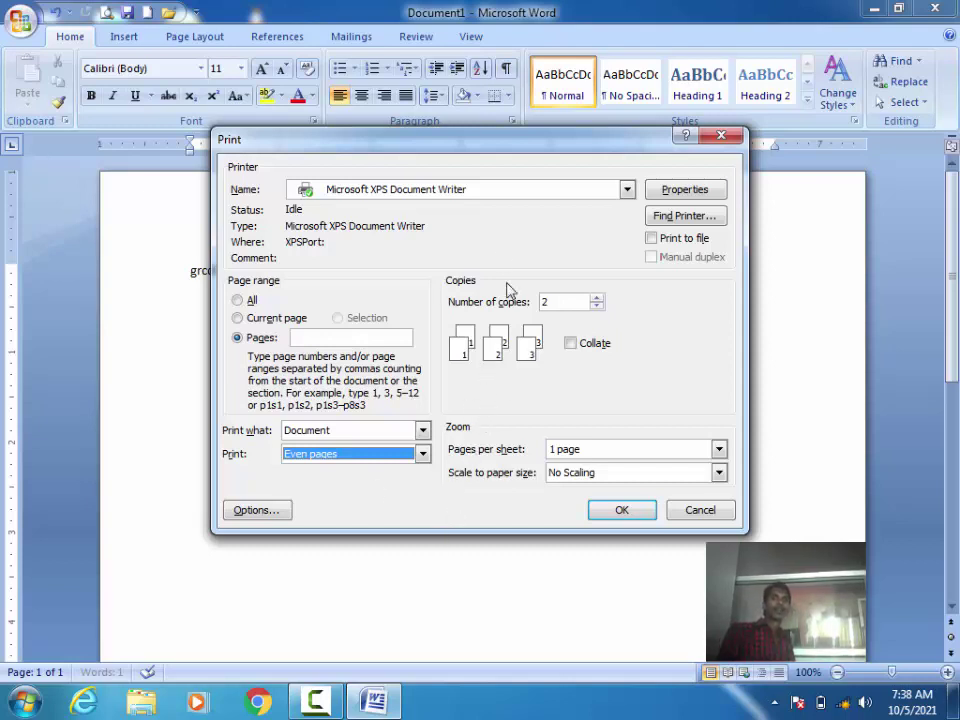
click(450, 195)
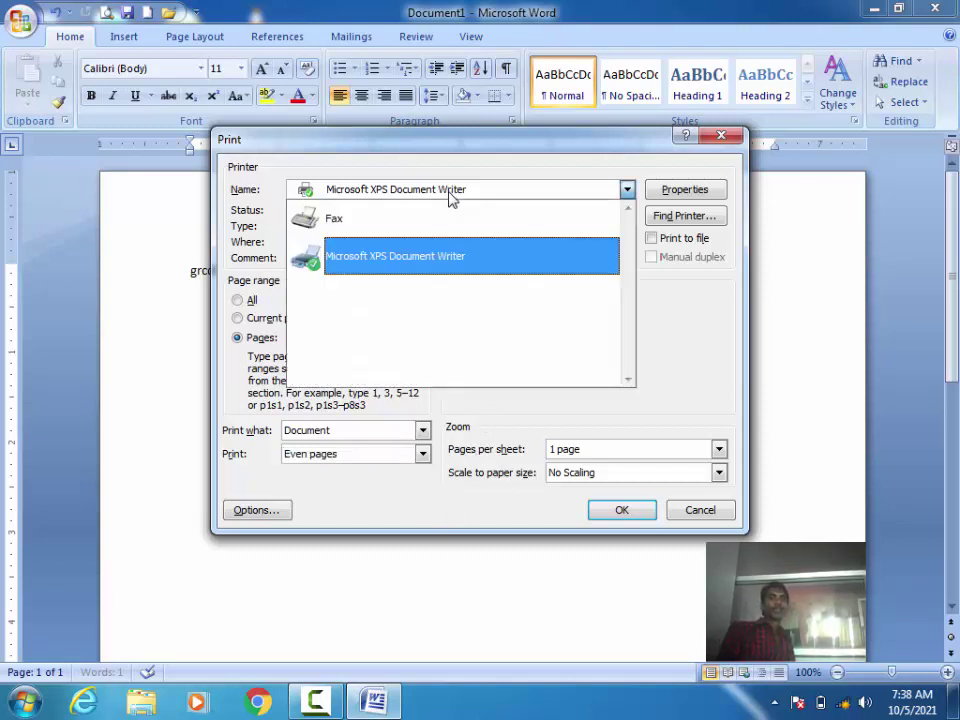
click(450, 195)
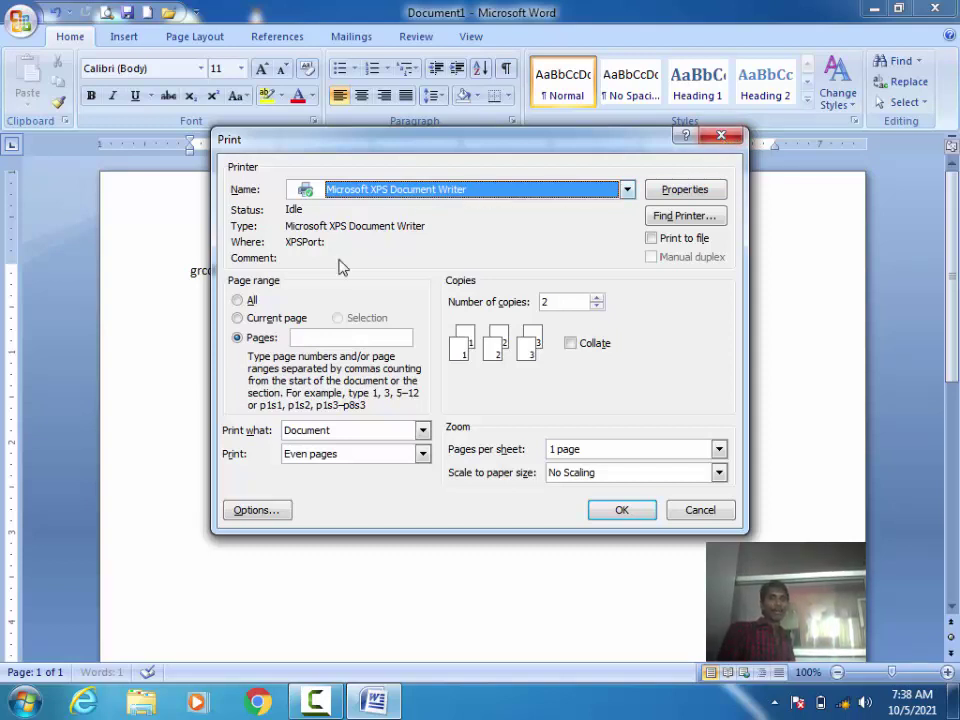
Step: Keep 1 page per sheet, no scaling and Print what Document, then close the Print dialog
click(630, 454)
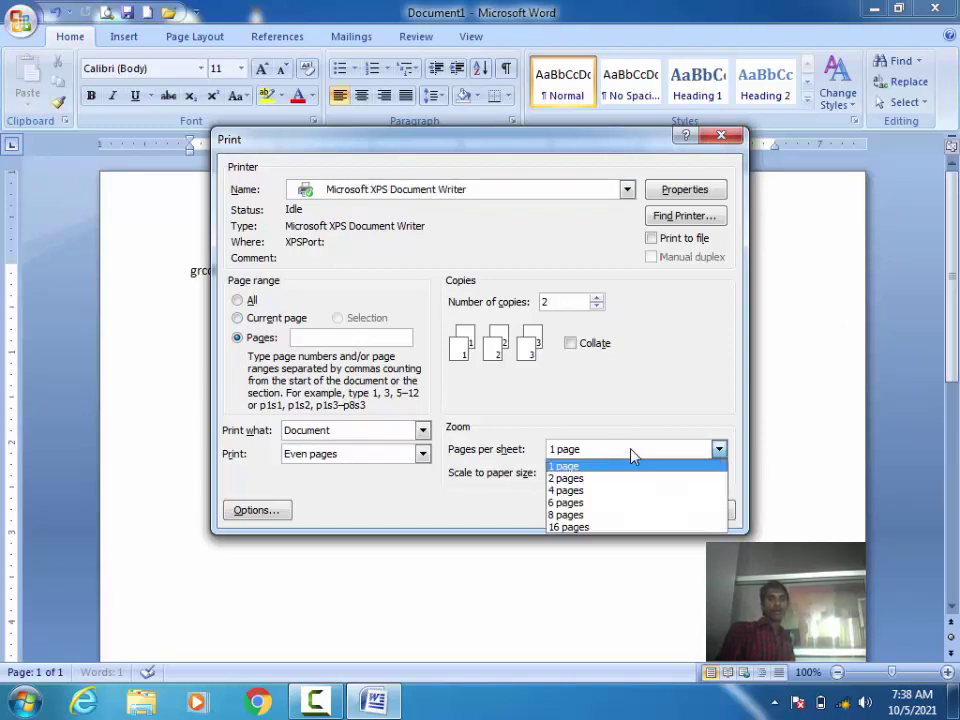
click(521, 499)
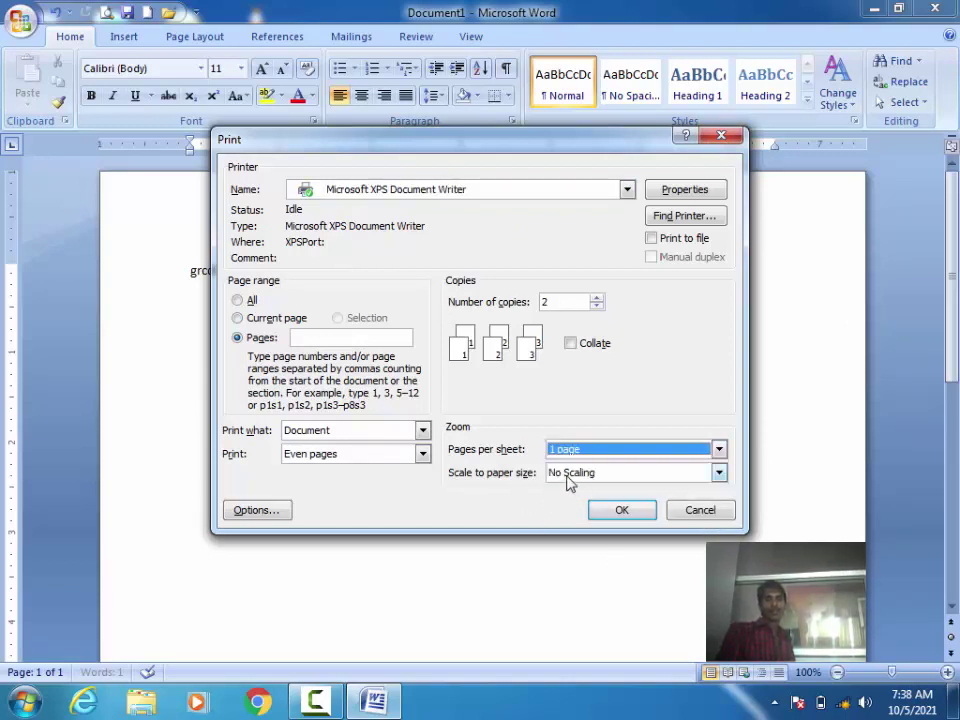
click(572, 476)
click(498, 523)
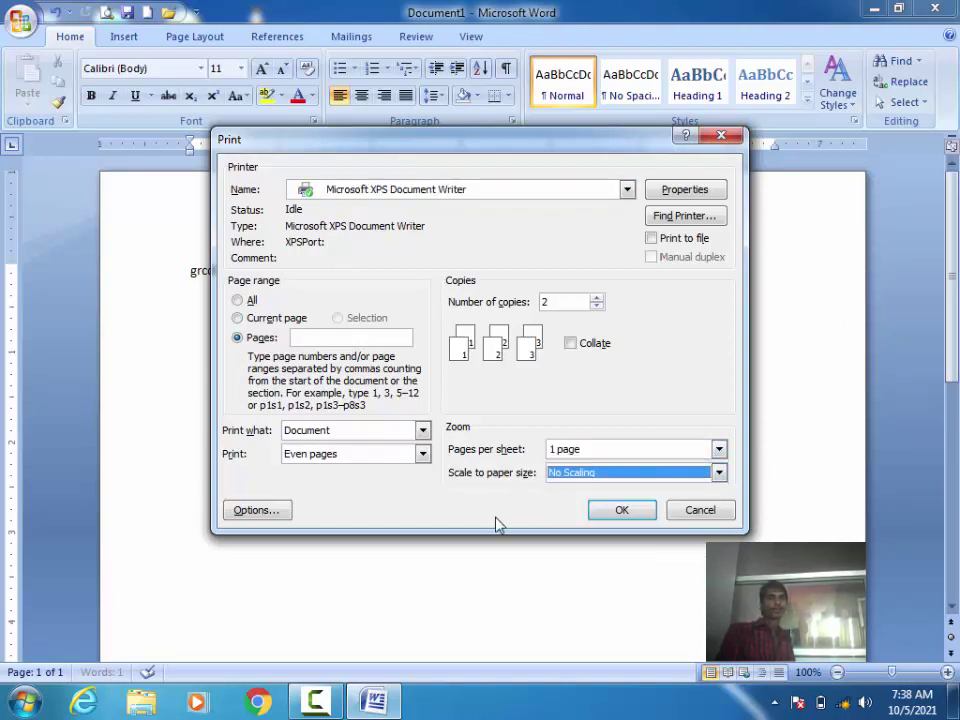
click(422, 431)
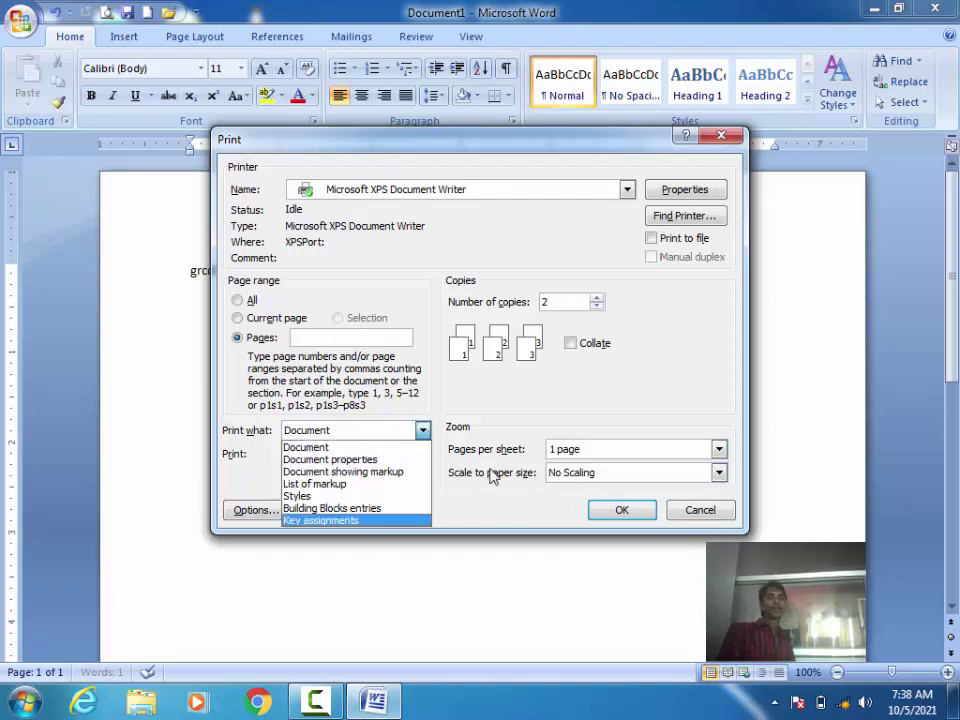
click(422, 431)
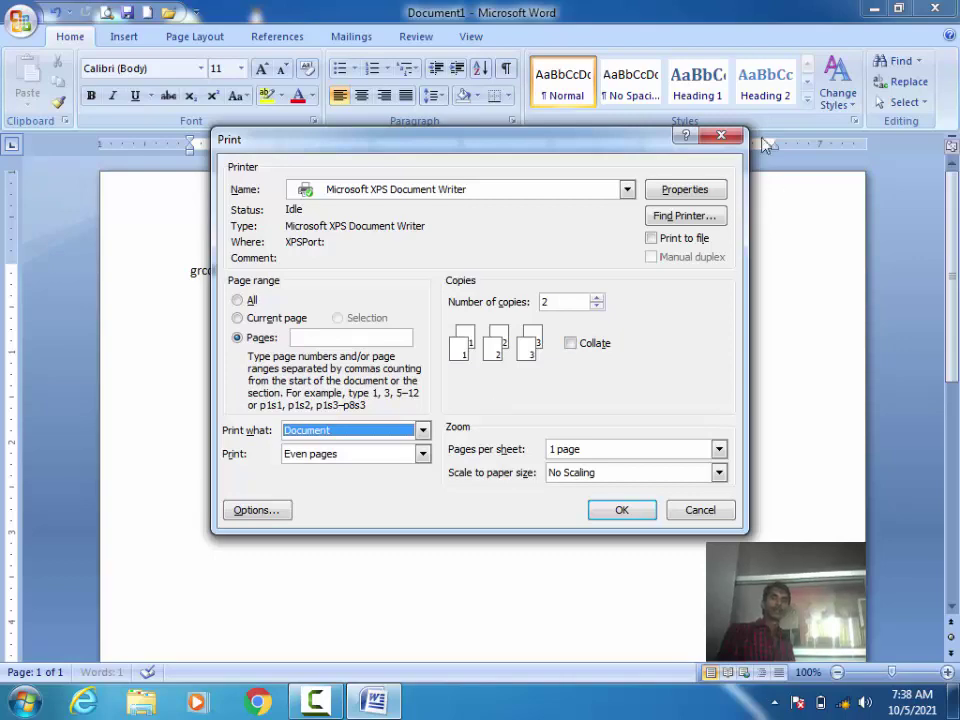
click(721, 137)
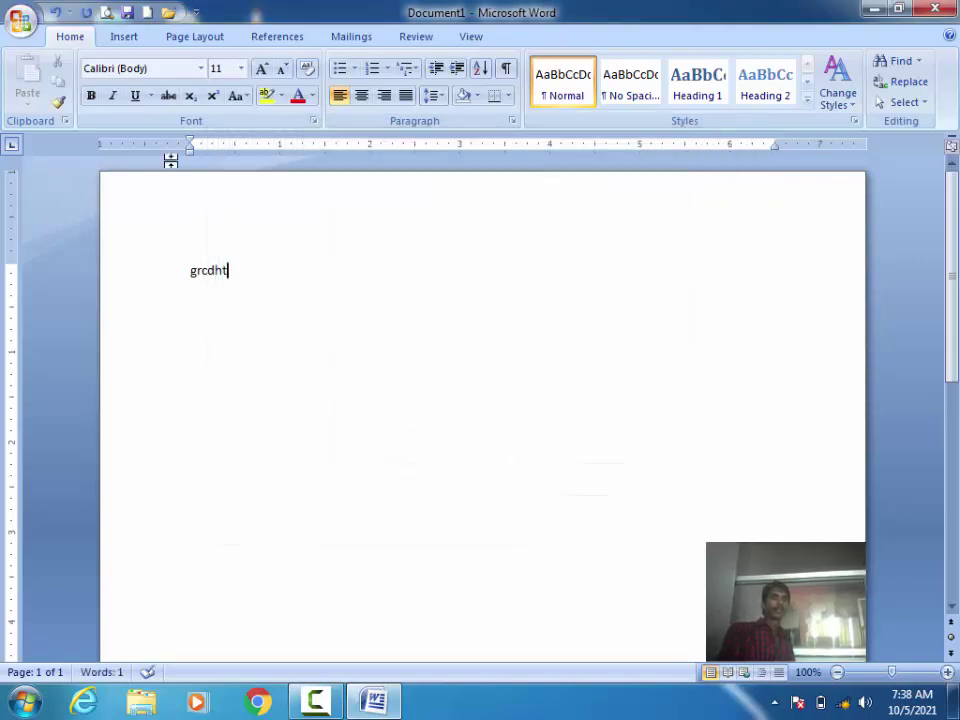
Step: Reopen the Print dialog from the Office menu and bring up Word Options from it
click(20, 20)
click(55, 240)
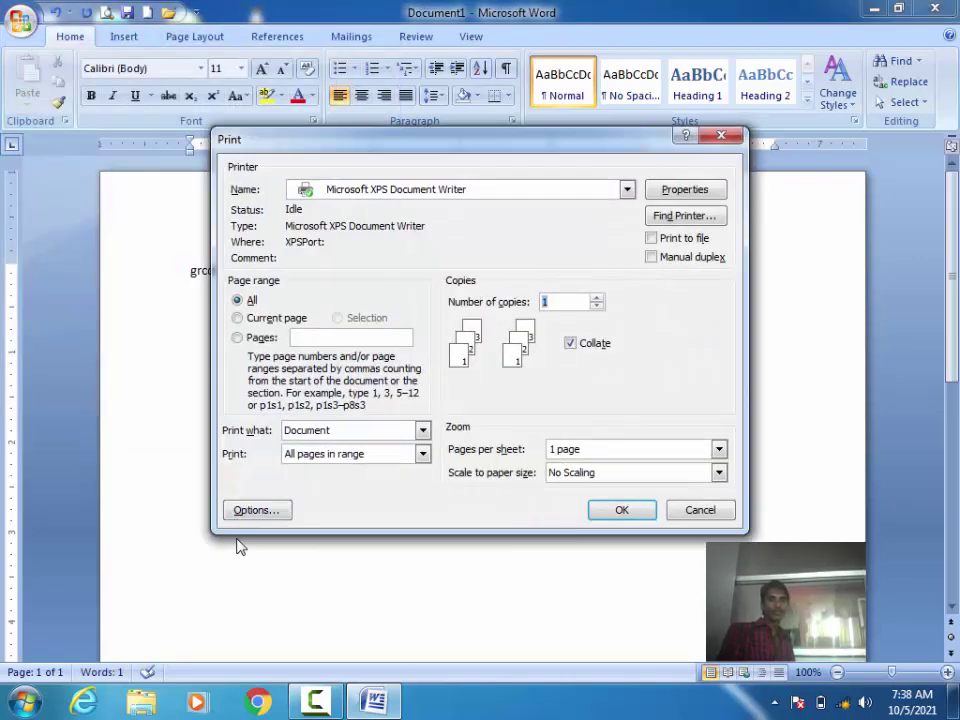
click(245, 512)
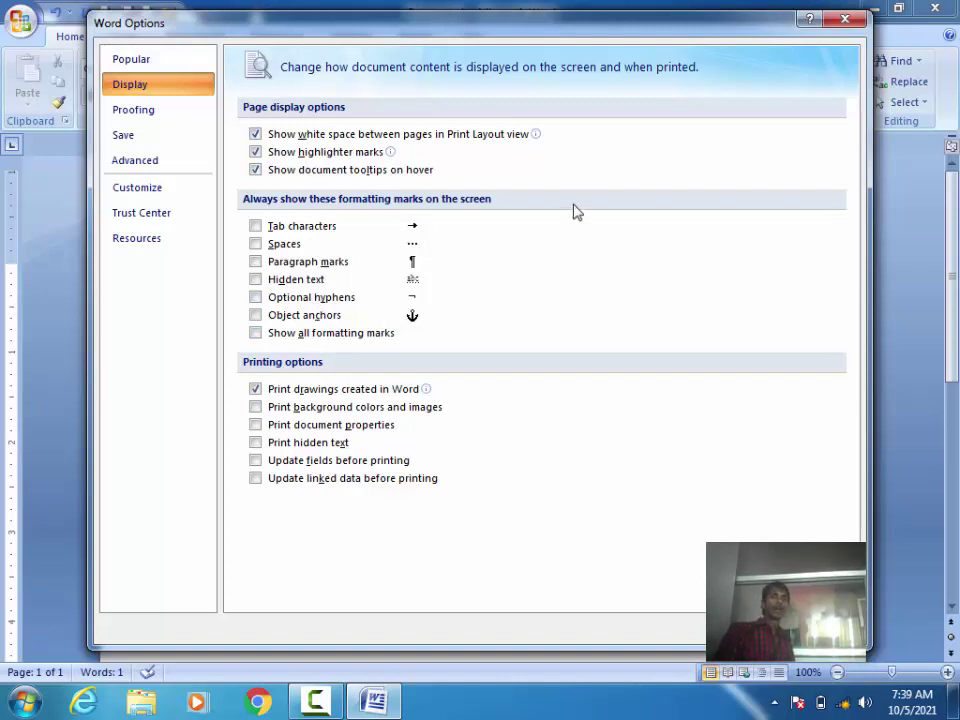
Step: Close Word Options and the Print dialog, then show Document Properties via Prepare > Properties
click(843, 20)
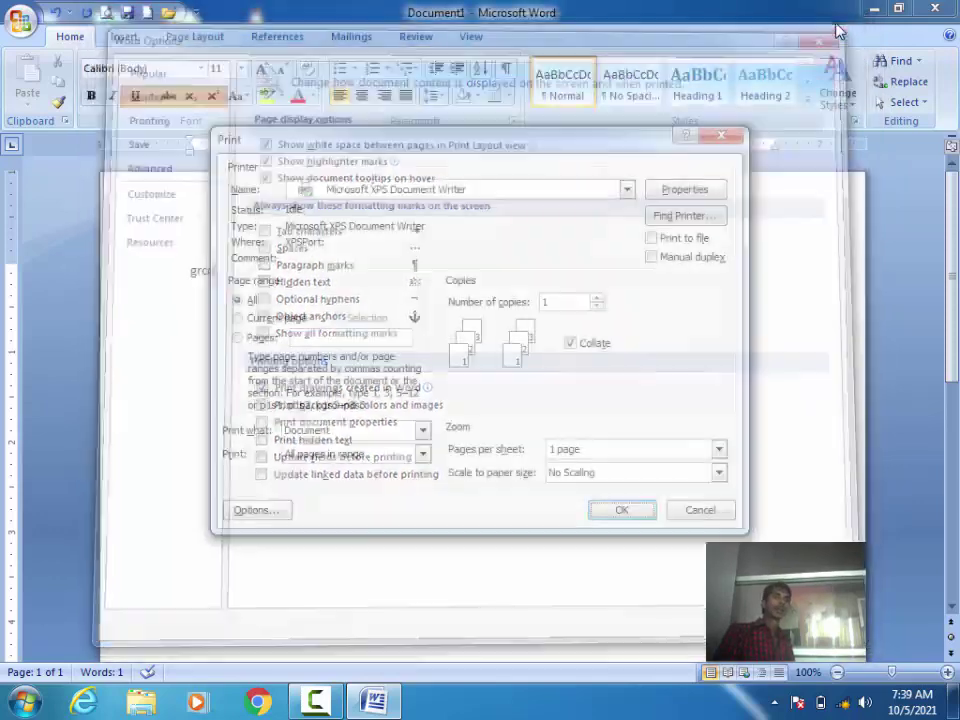
click(720, 135)
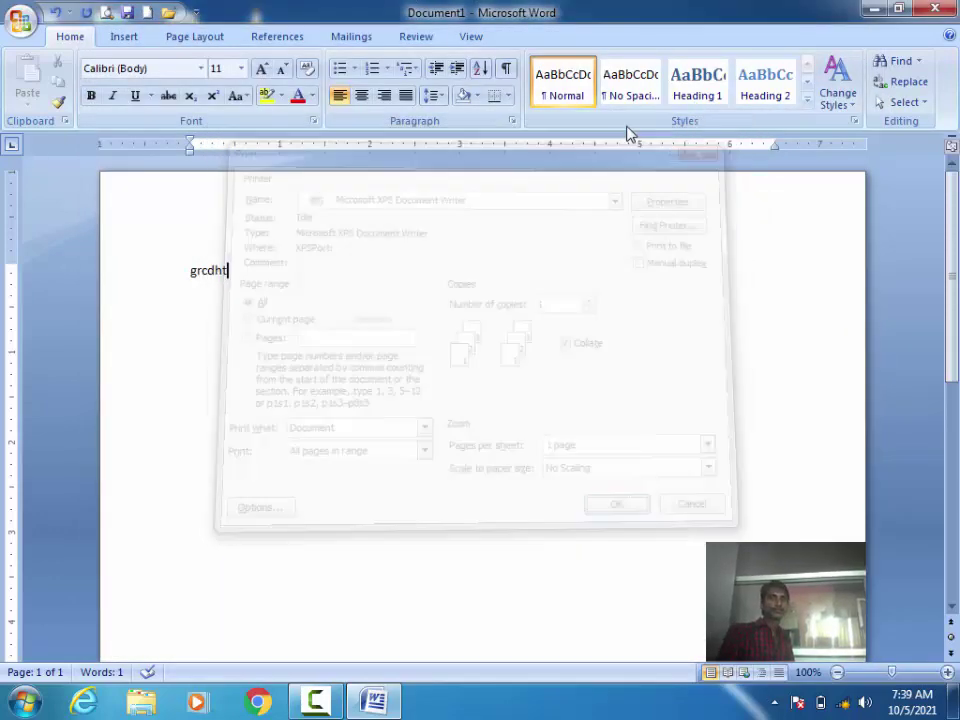
click(12, 12)
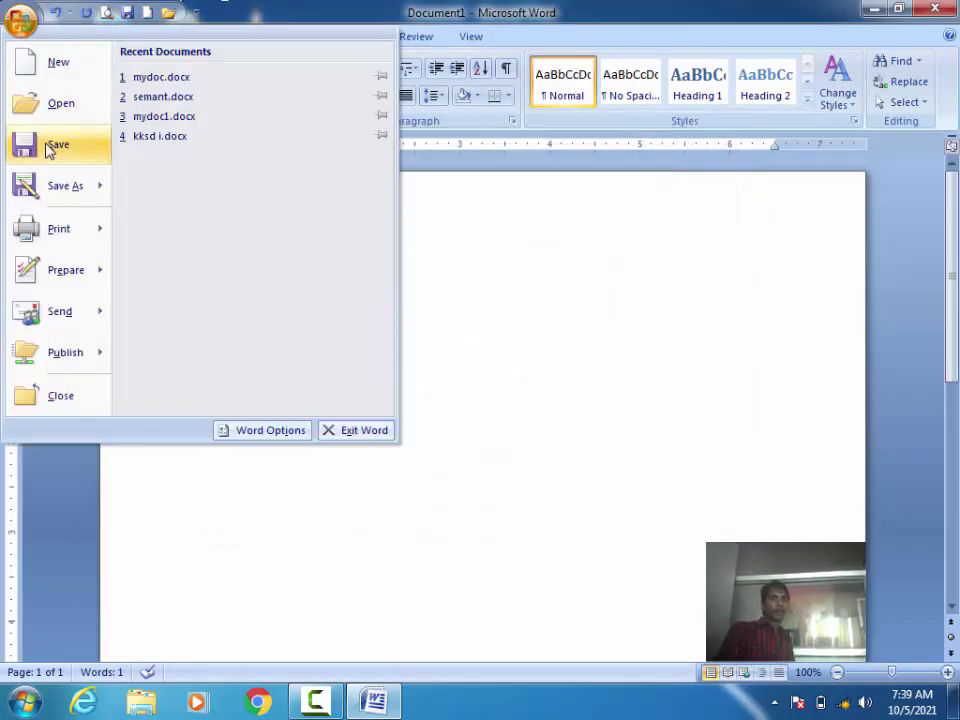
mouse_move(59, 230)
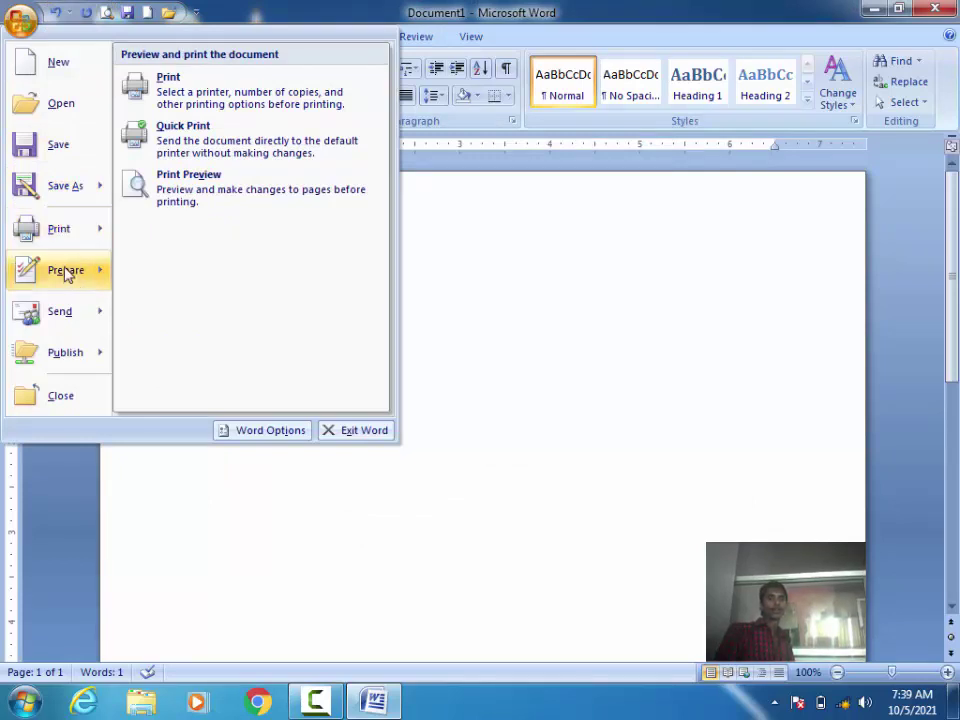
mouse_move(72, 272)
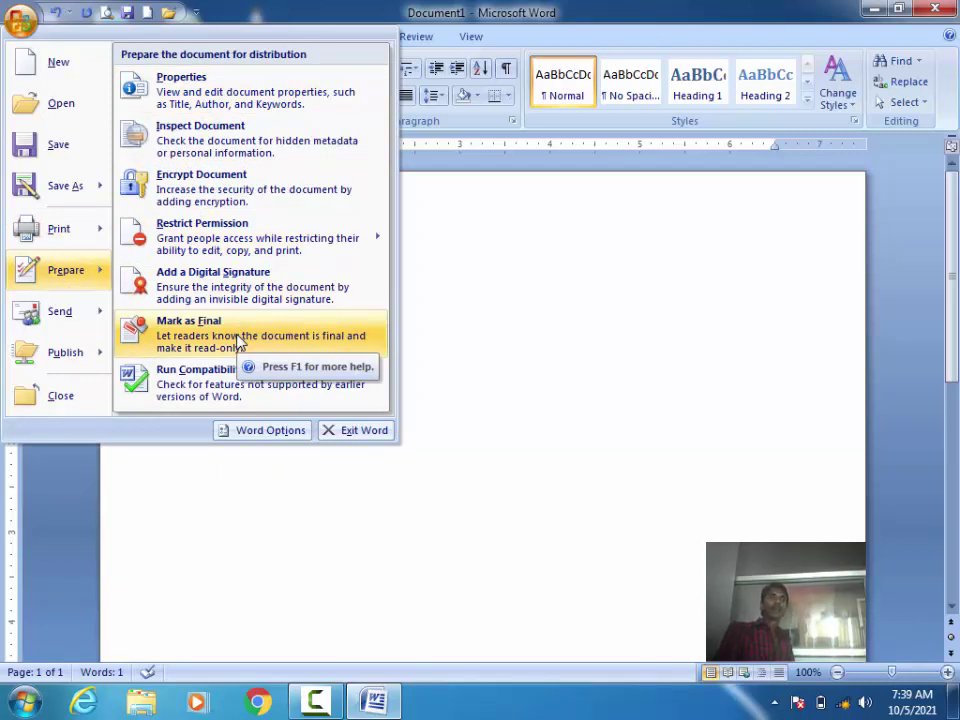
click(212, 95)
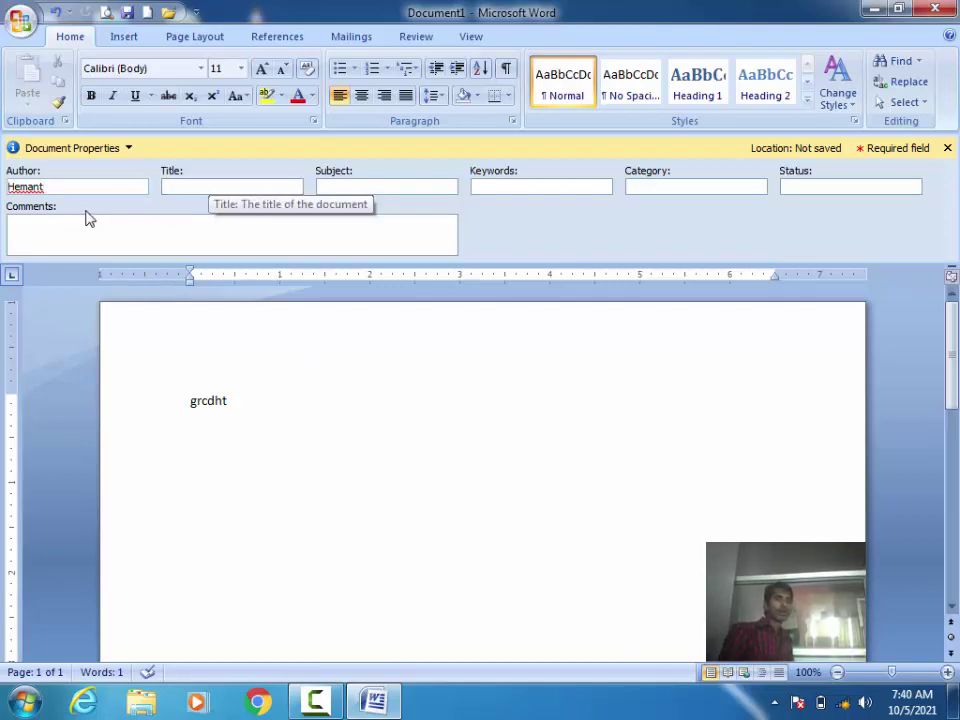
Step: Step through the Title, Subject, Keywords, Category, Status and Comments fields
click(182, 184)
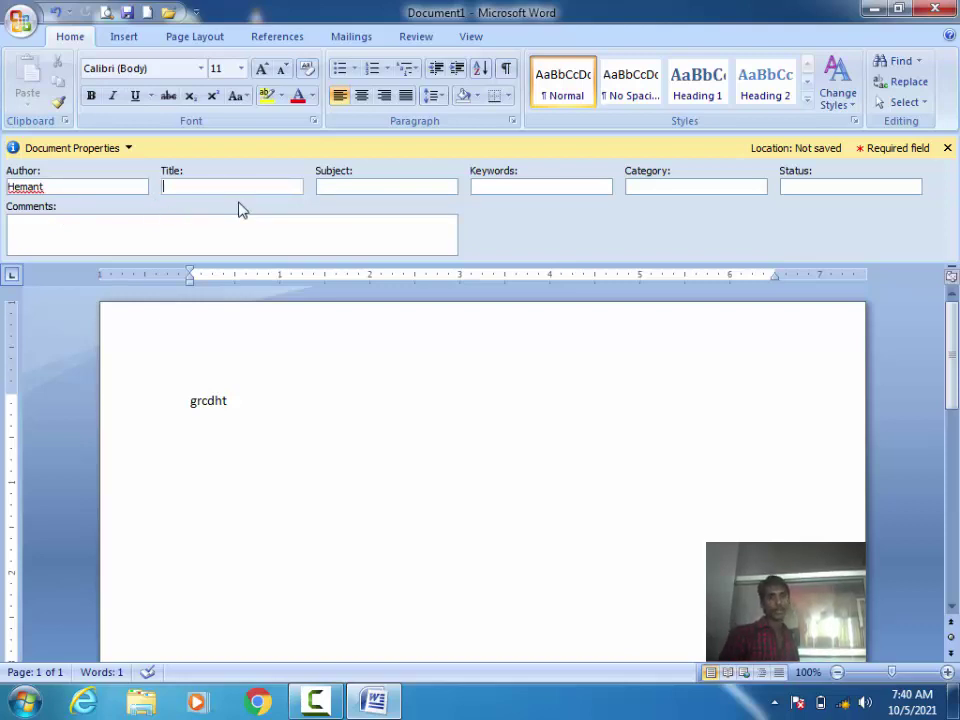
click(343, 186)
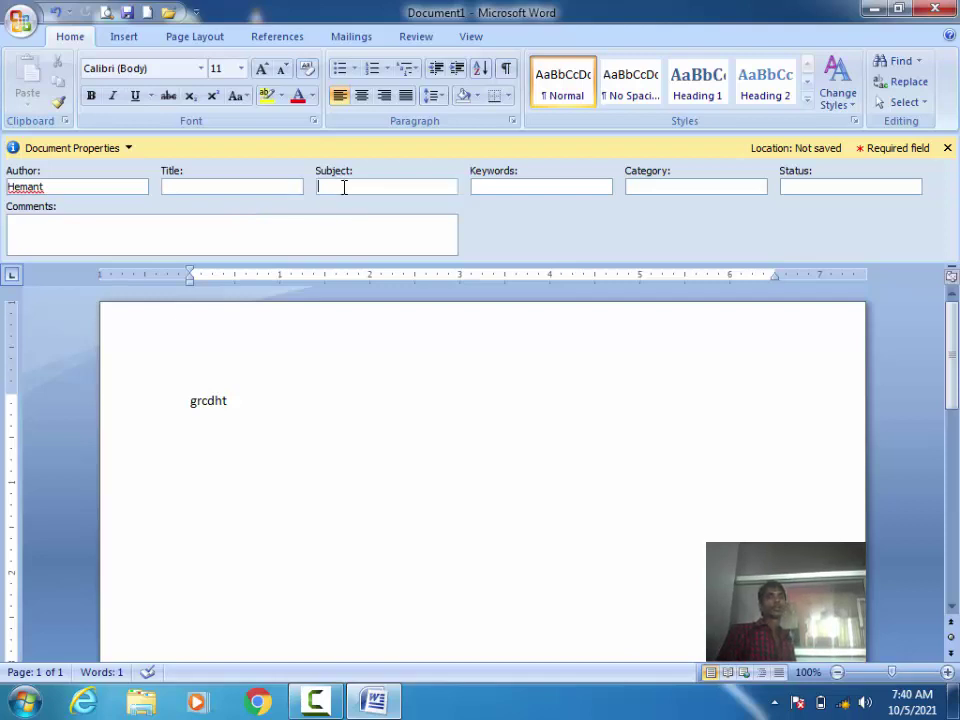
click(502, 189)
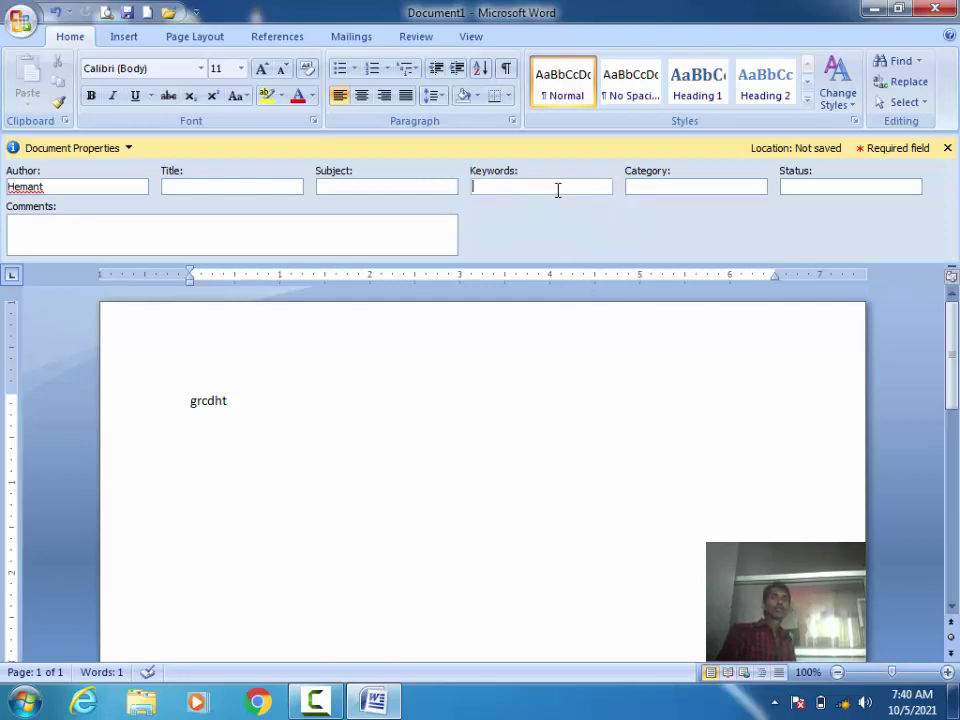
click(675, 184)
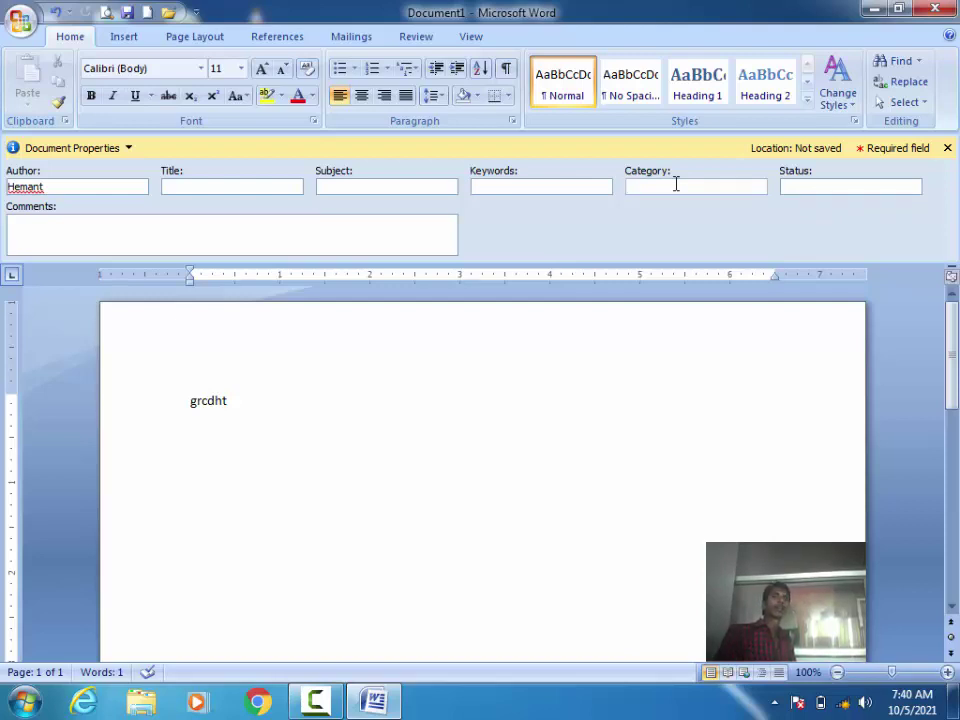
click(834, 186)
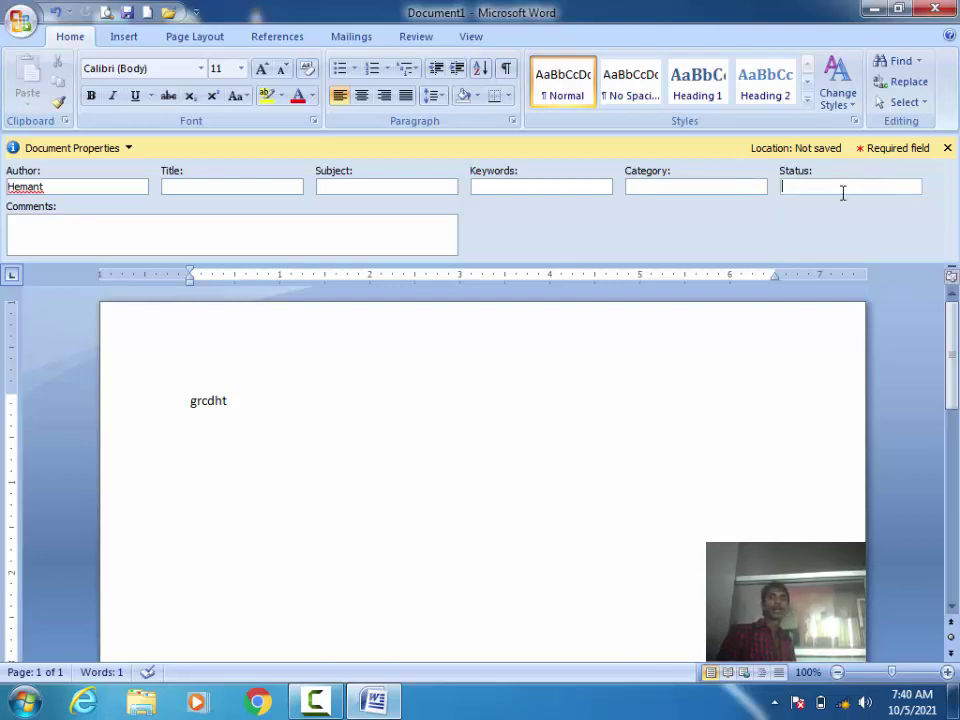
click(334, 236)
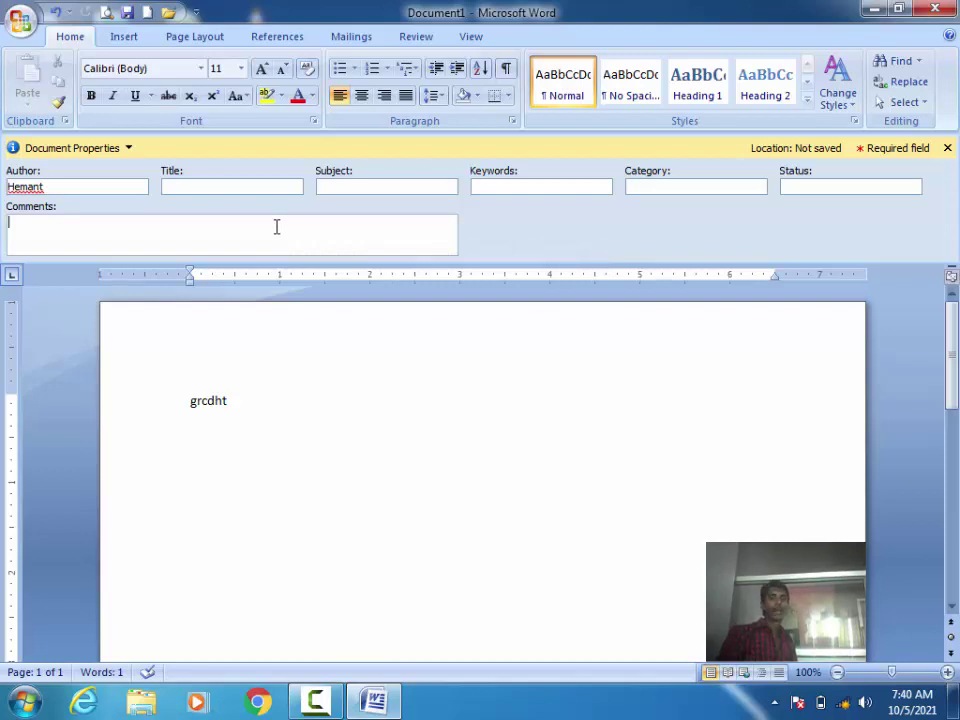
Step: Type test text into Comments, erase it, and close the properties panel
text(ifojgnsdfbgnsvdfbsg)
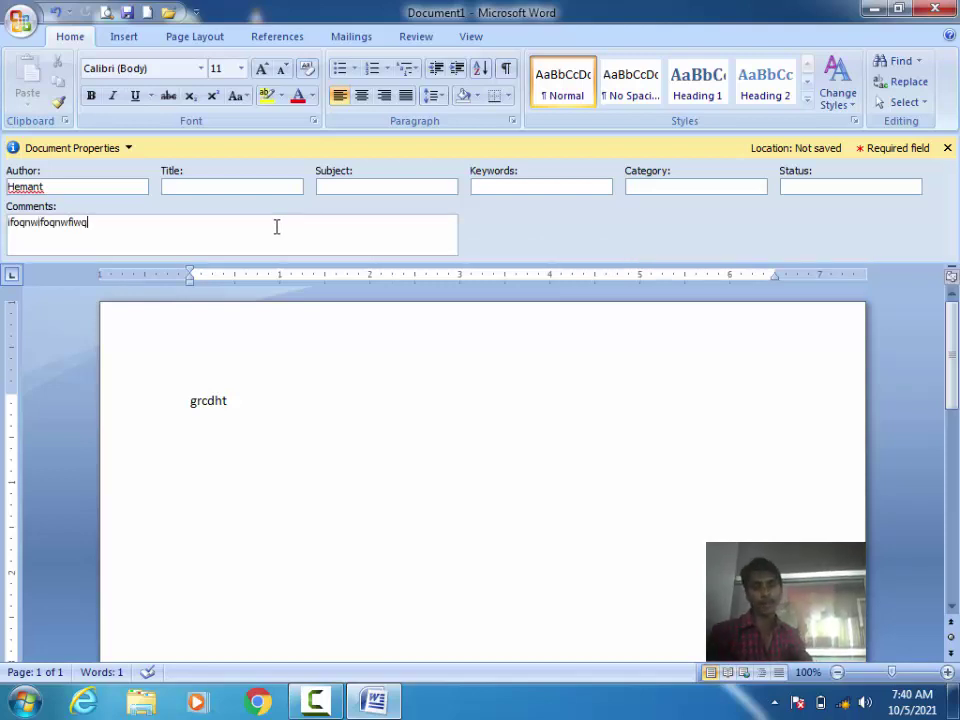
key(ctrl+a)
key(BackSpace)
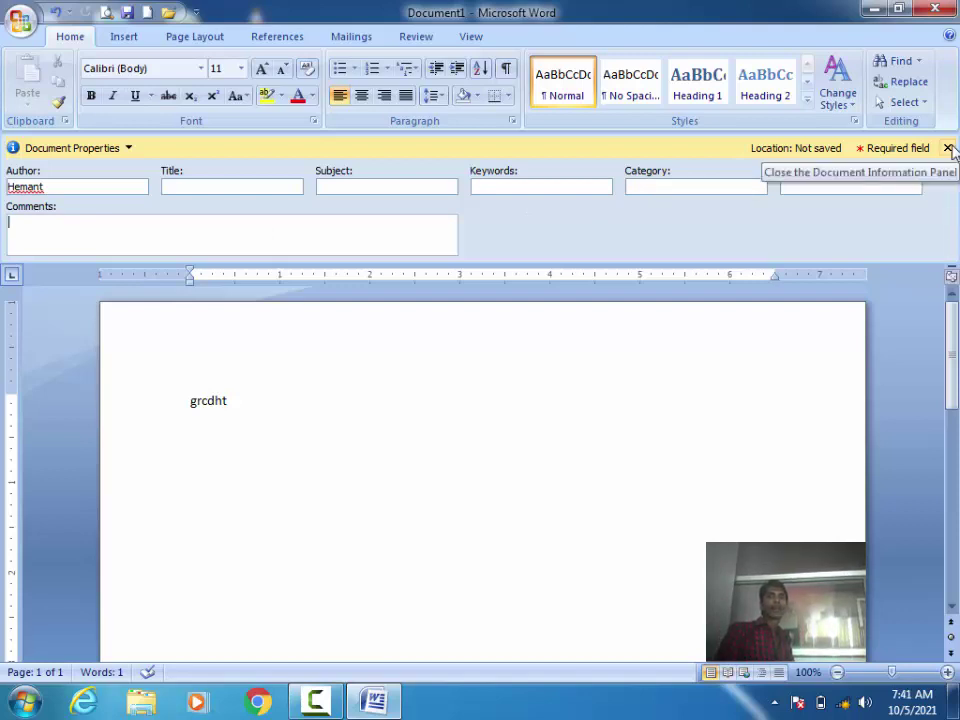
click(947, 147)
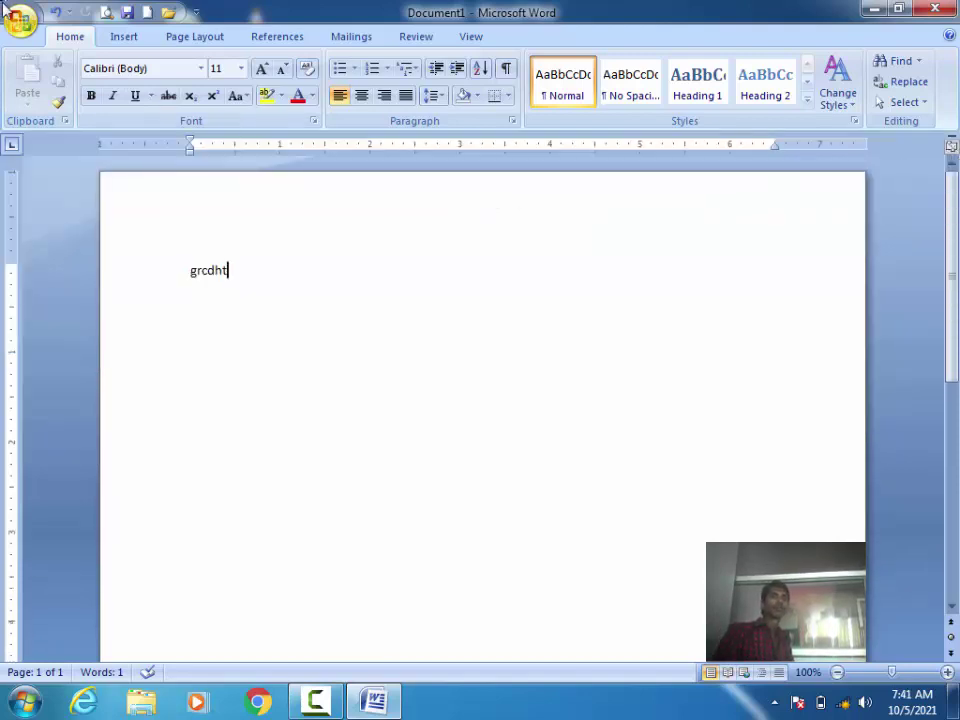
Step: Open the Office menu and reveal the Prepare submenu
click(20, 20)
mouse_move(52, 274)
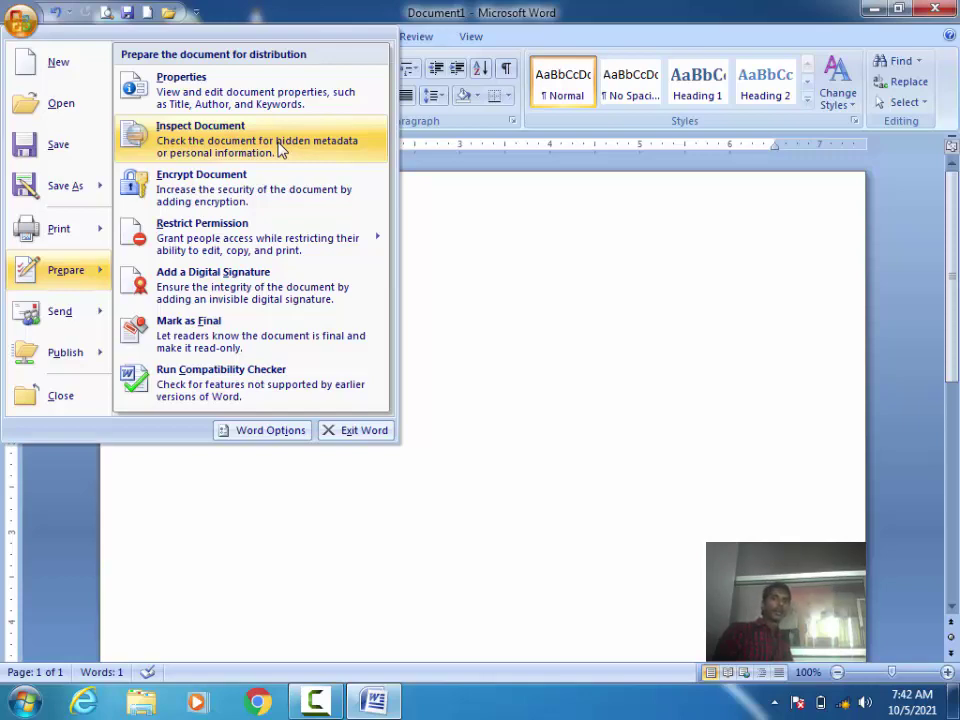
Step: Start Inspect Document, skip the save prompt, and close the Document Inspector without inspecting
click(279, 148)
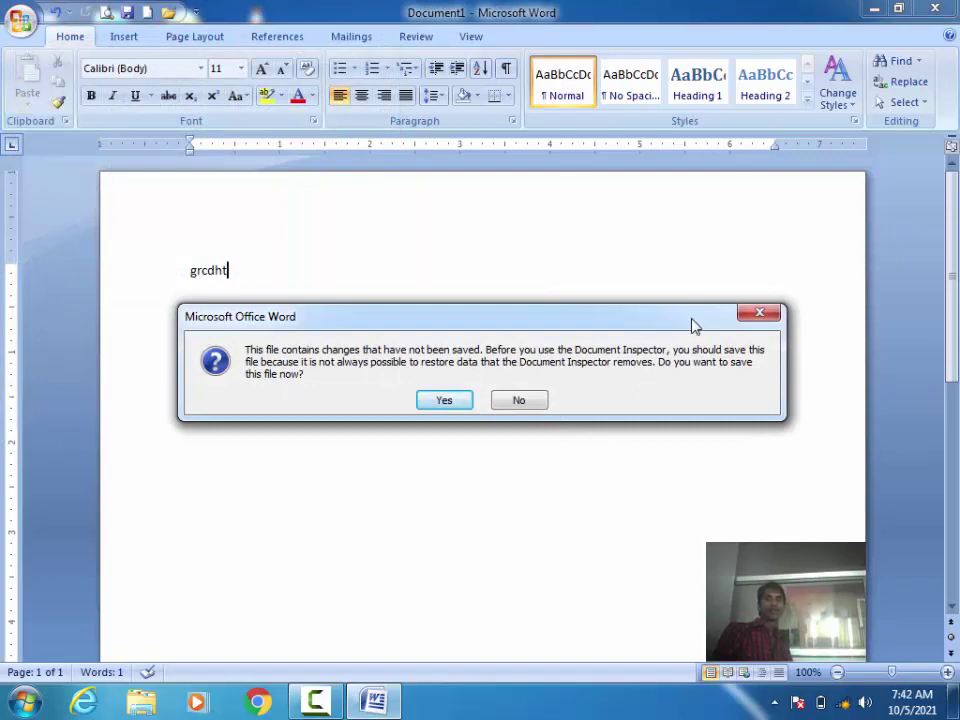
click(757, 313)
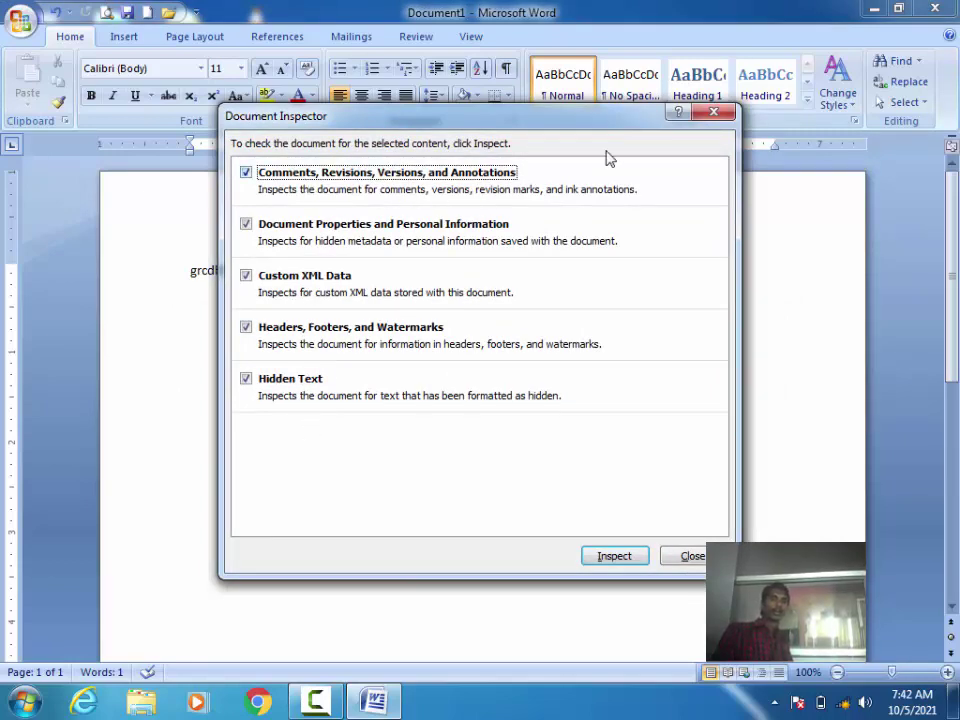
click(716, 111)
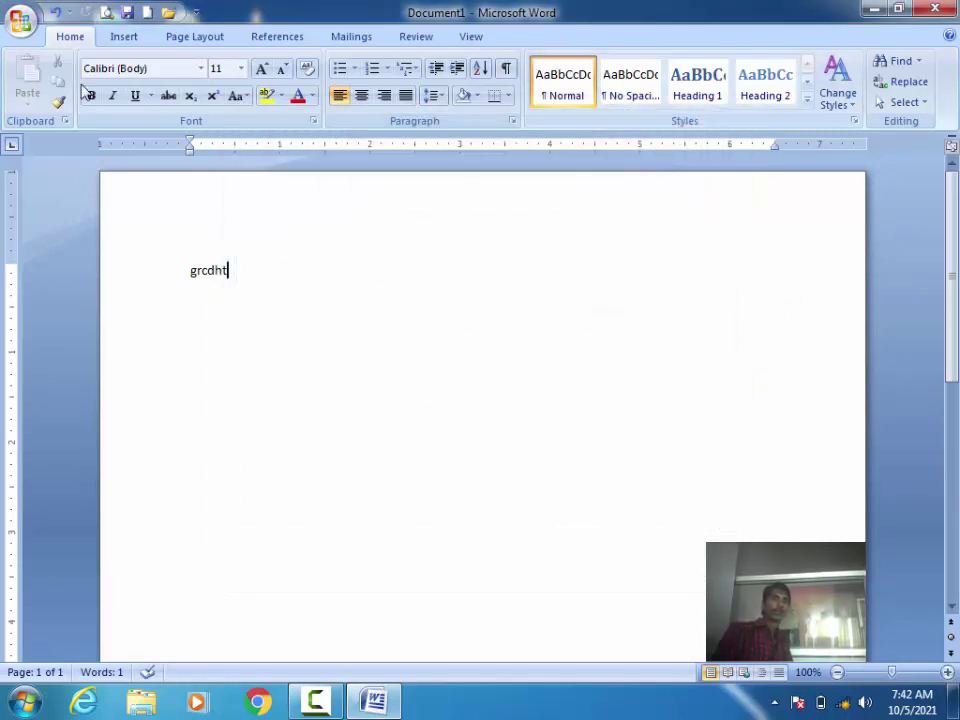
click(16, 18)
Step: Dismiss the Office menu and delete the existing text grcdht
click(62, 278)
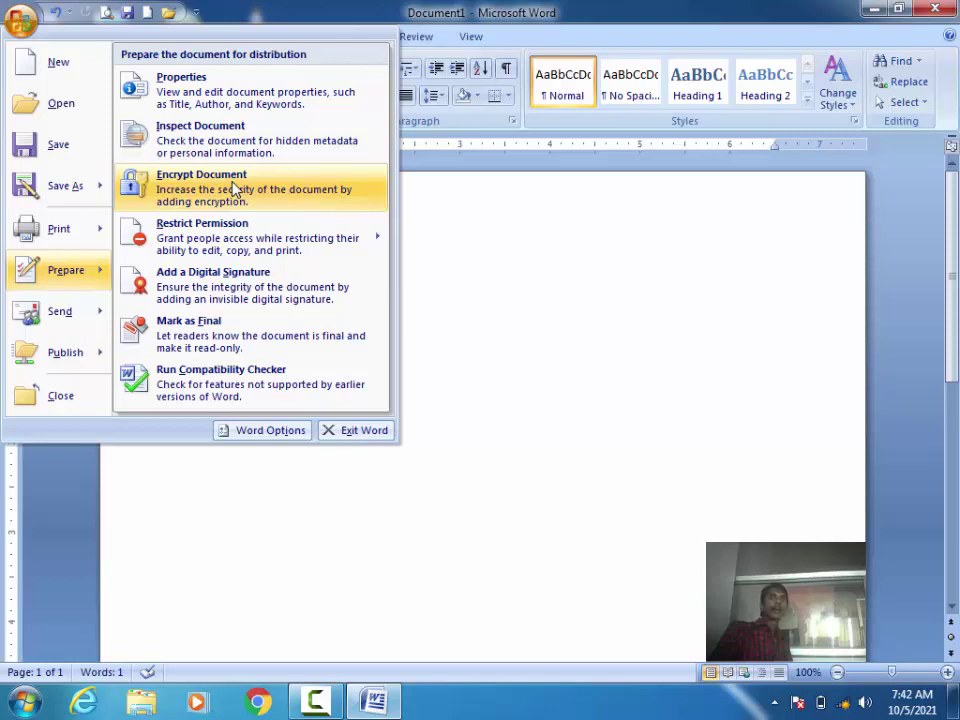
click(420, 295)
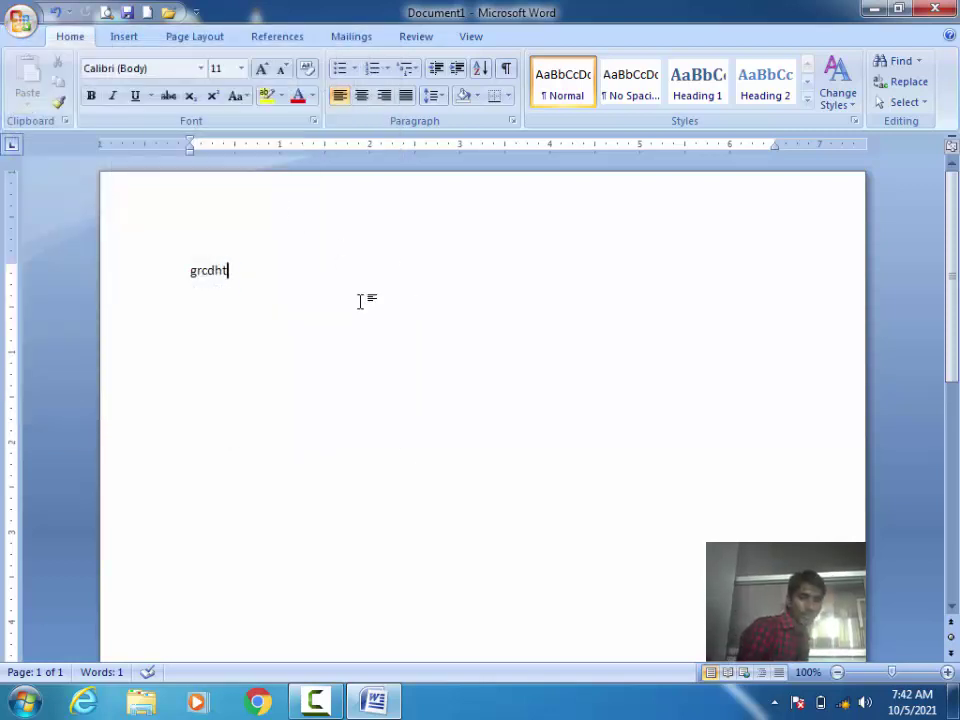
key(ctrl+a)
key(Delete)
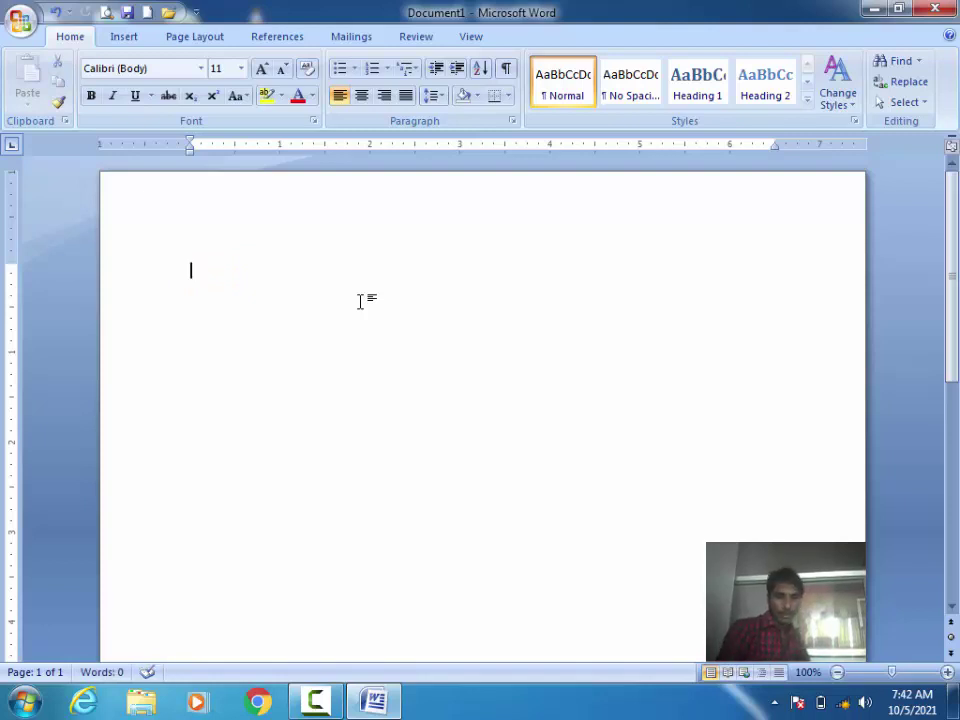
Step: Type the heading 'password' on the first line, removing stray characters
text(password)
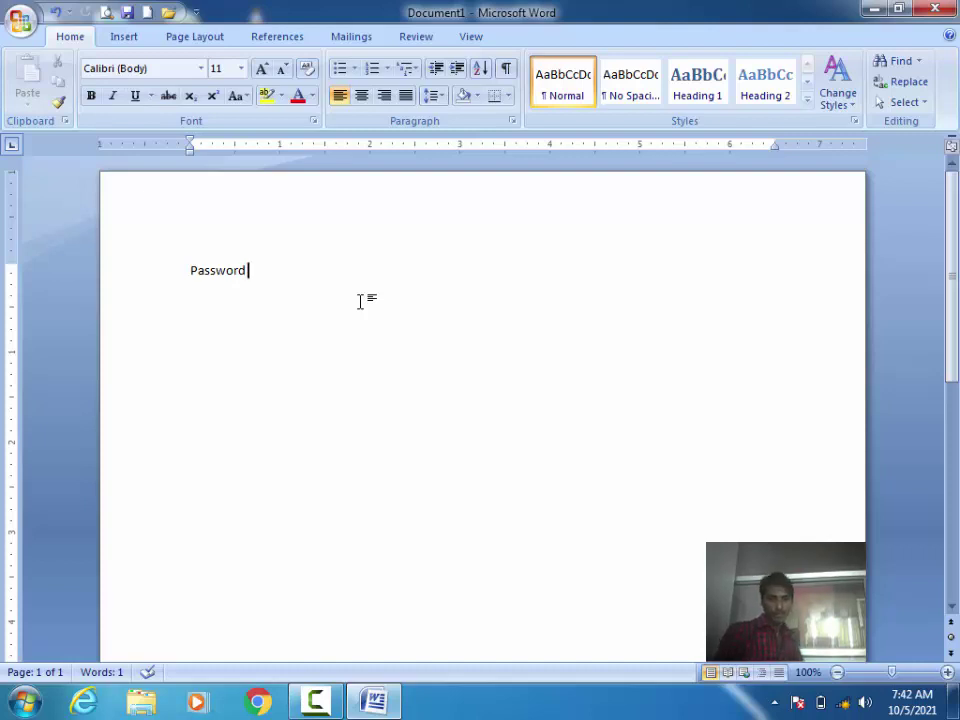
text(123)
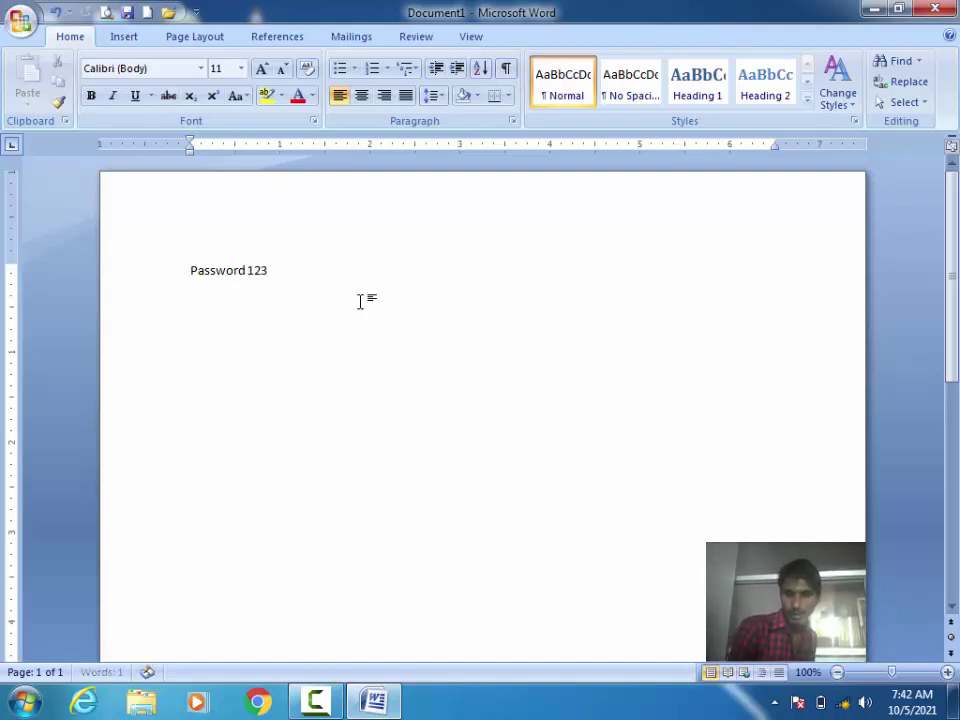
text(45)
key(BackSpace)
key(BackSpace)
key(BackSpace)
key(BackSpace)
key(BackSpace)
key(BackSpace)
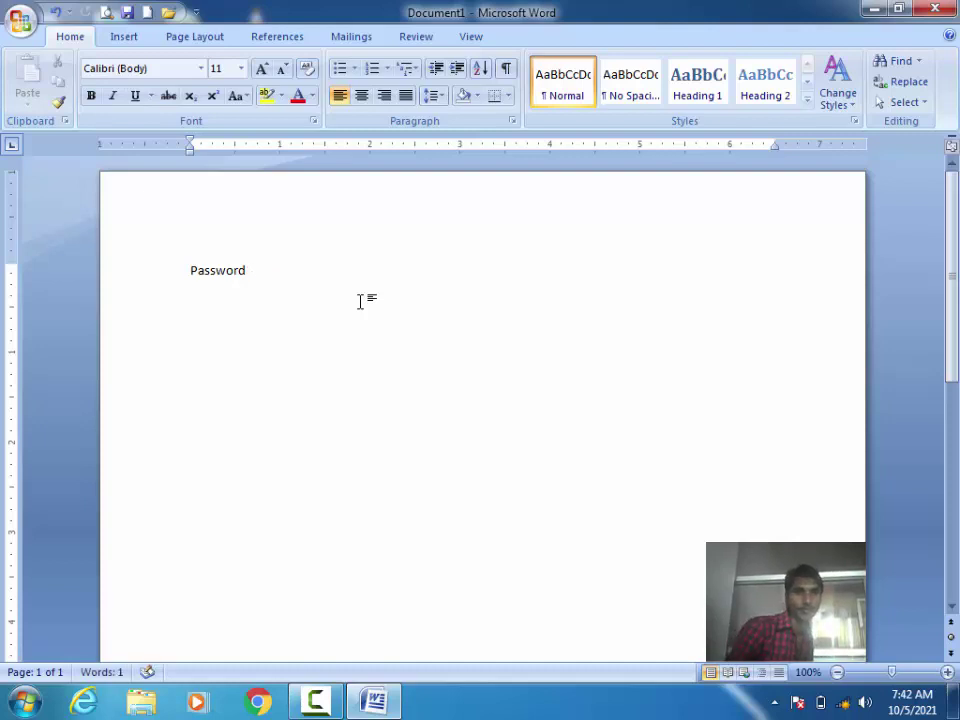
key(Return)
text(ihfio)
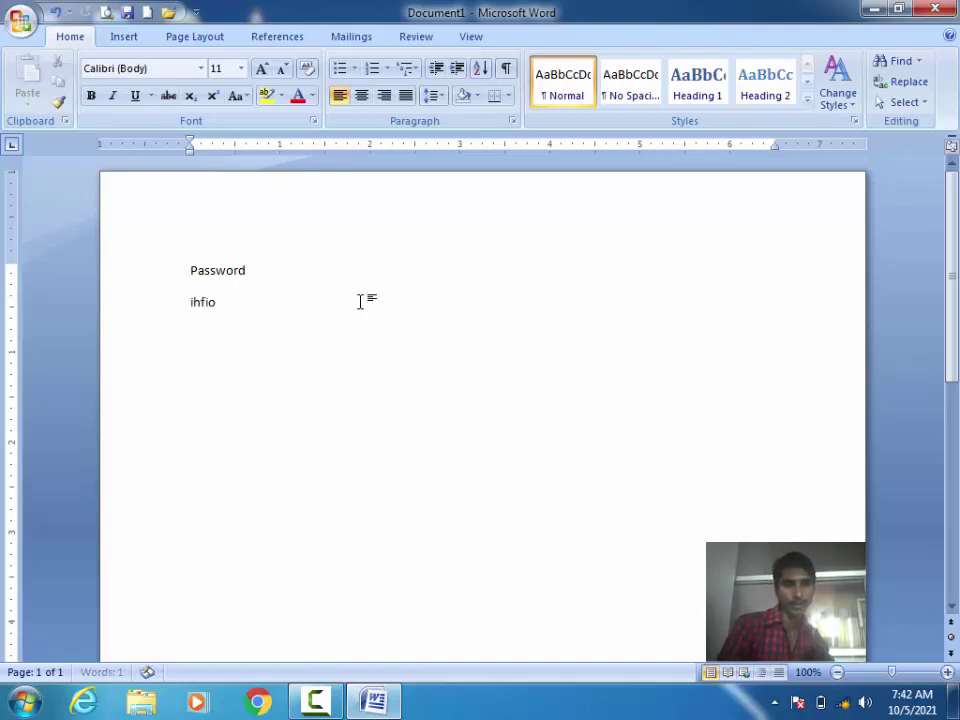
text(ehifosfihsdffsdfds)
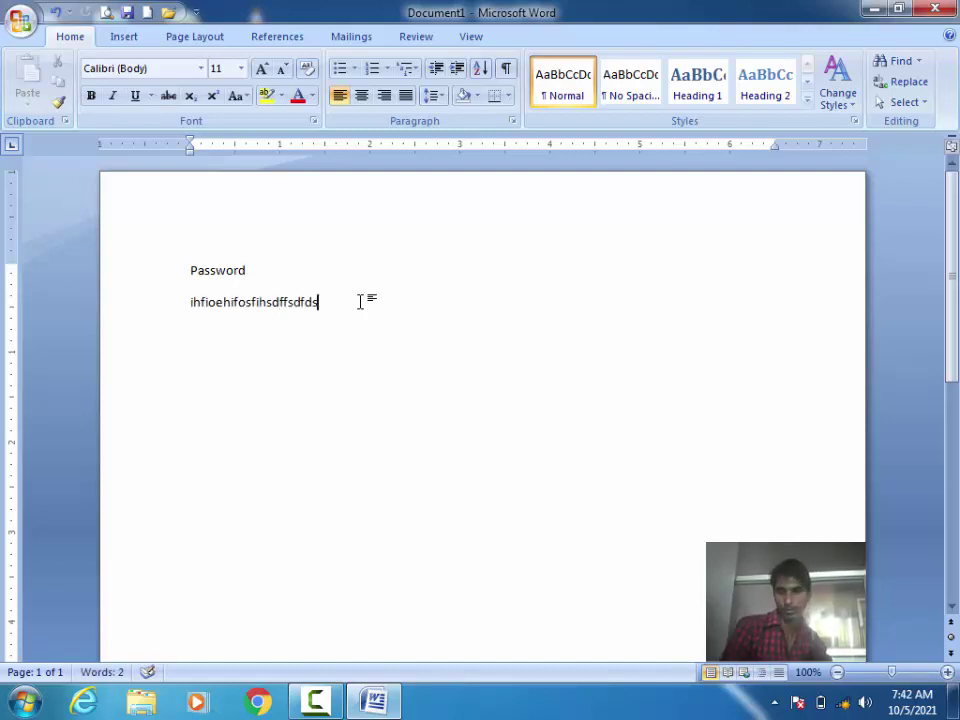
key(ctrl+BackSpace)
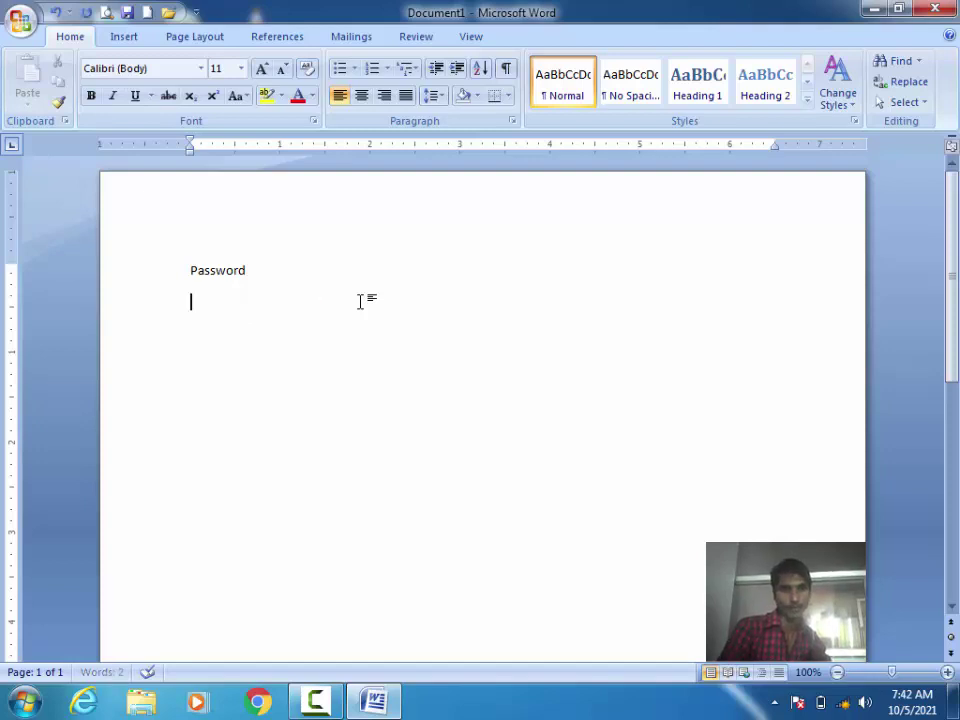
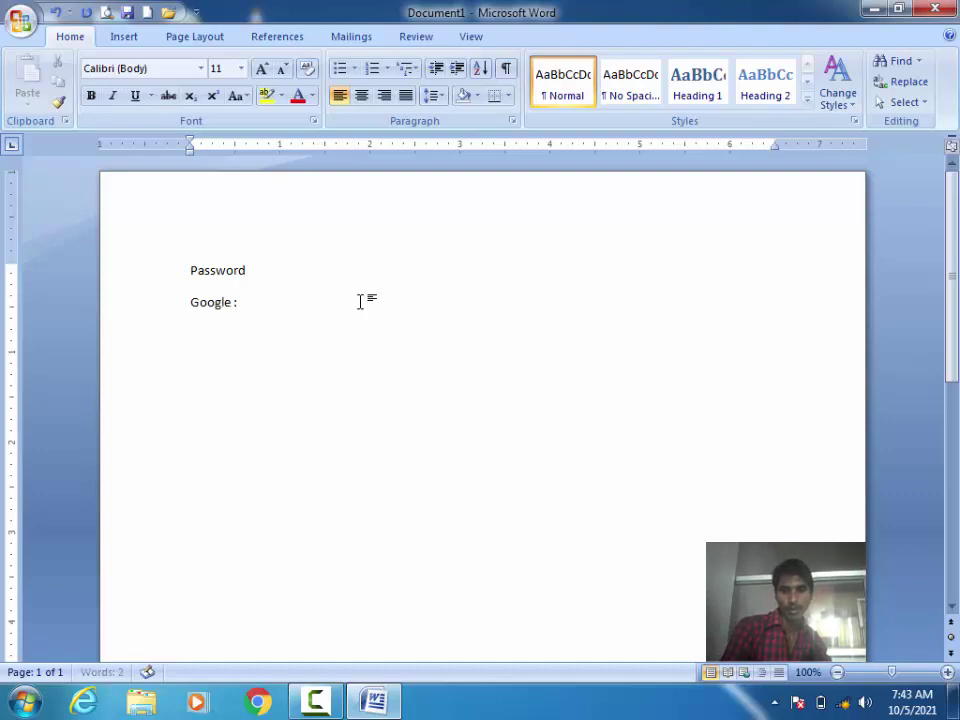
Step: Add a Google line and a Yahoo line below, each with its password value
key(Return)
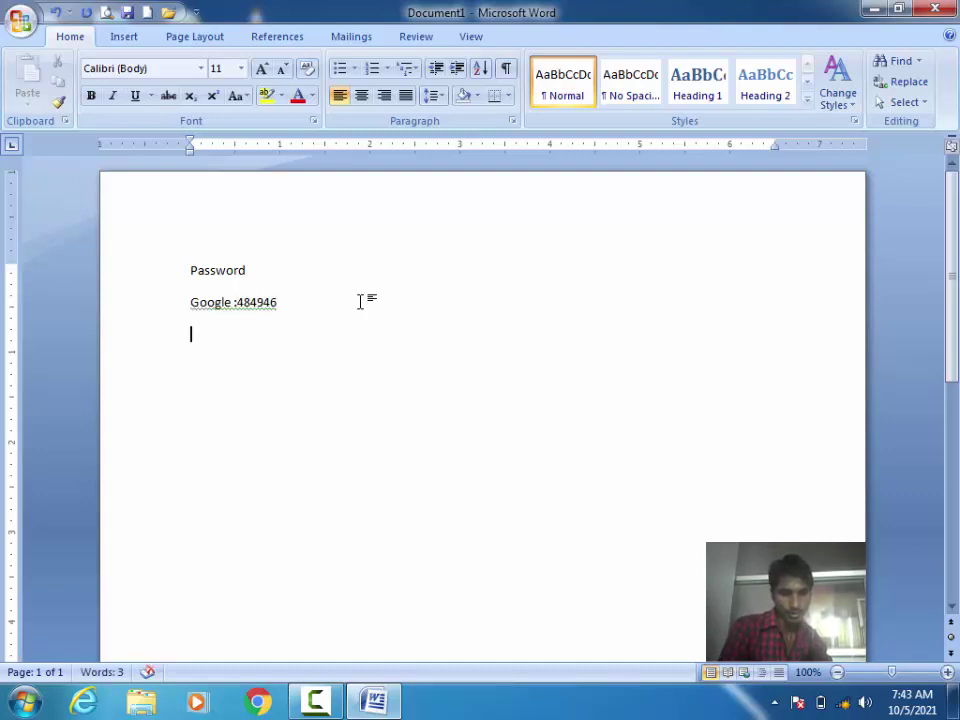
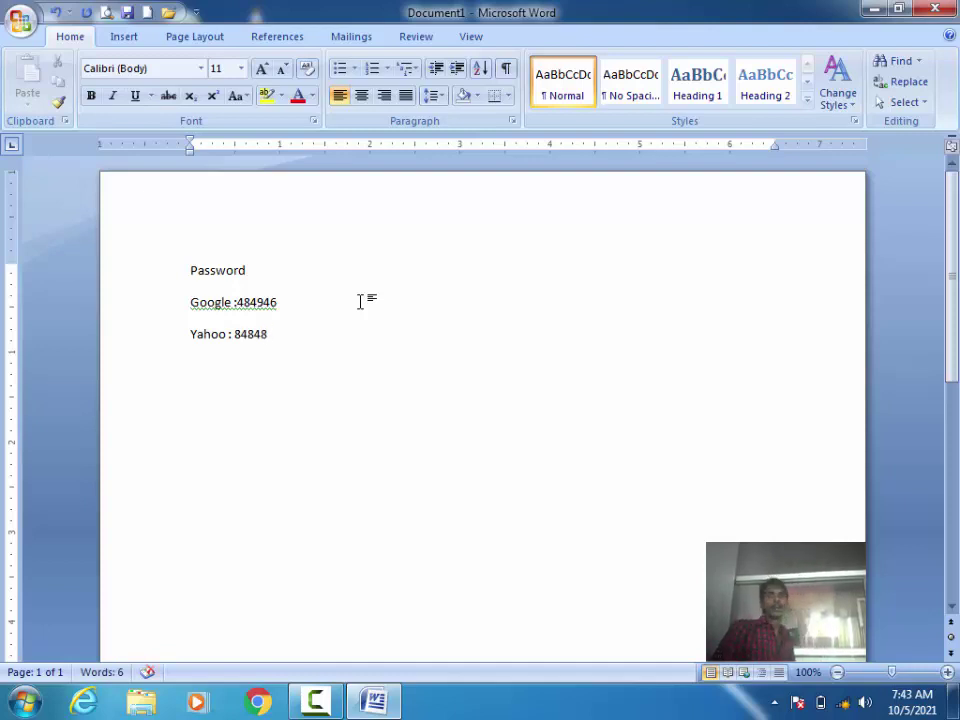
key(shift+Up)
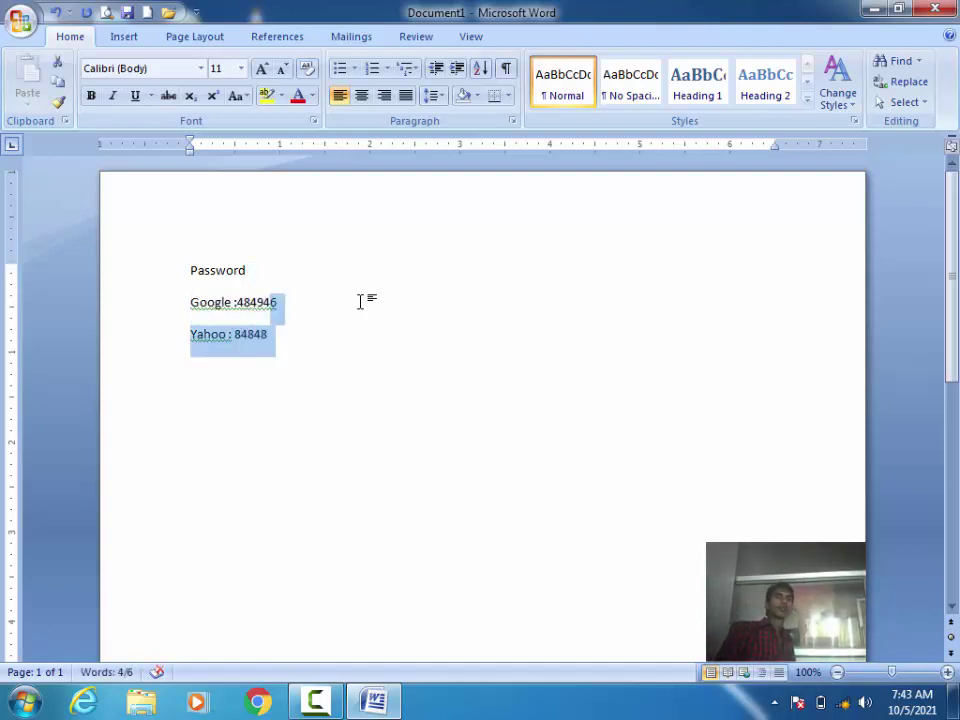
click(482, 369)
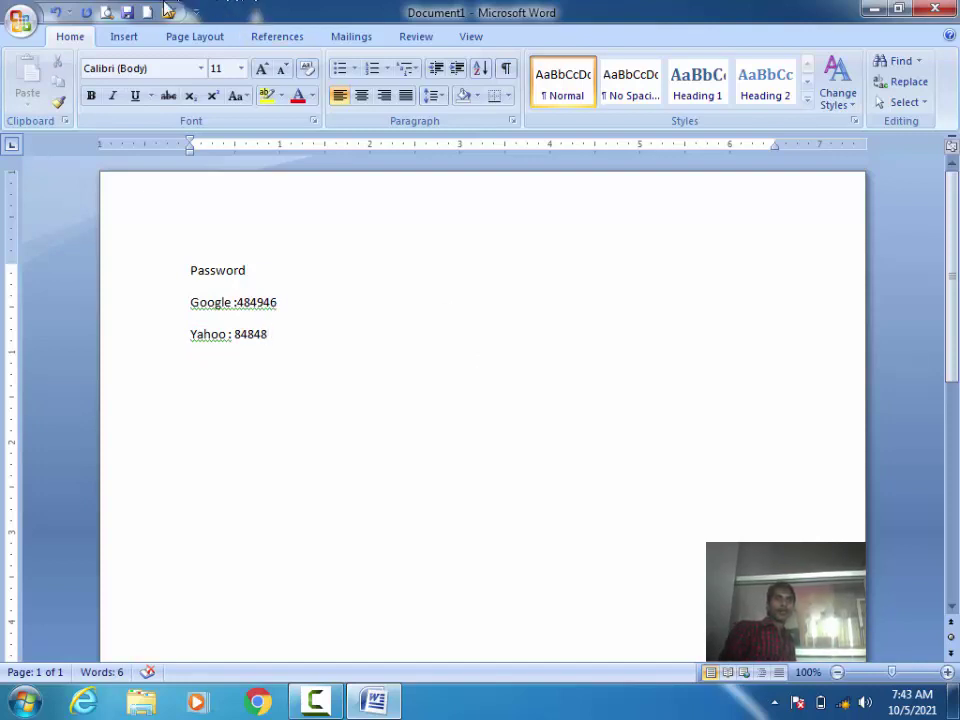
Step: Save the new document as Password.docx on the Desktop, then close Word
click(126, 11)
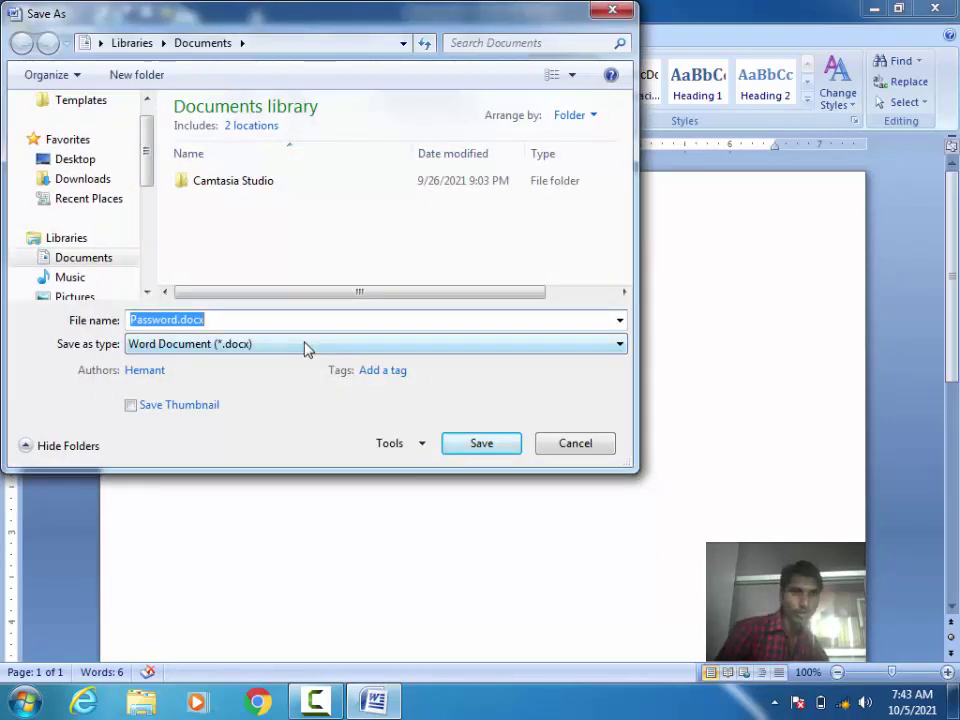
click(75, 159)
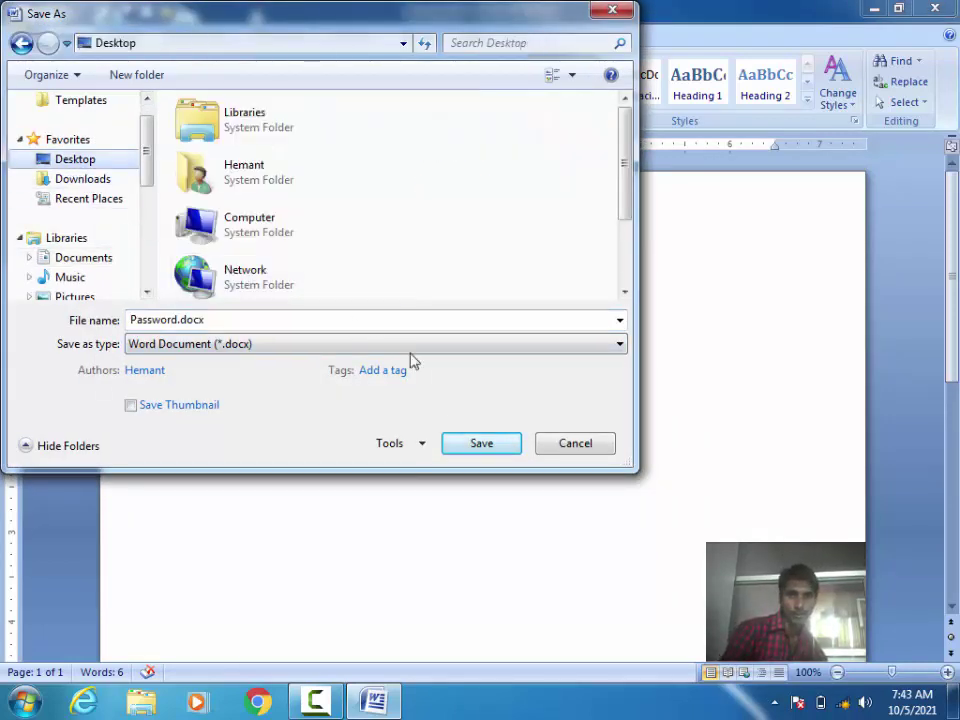
click(467, 448)
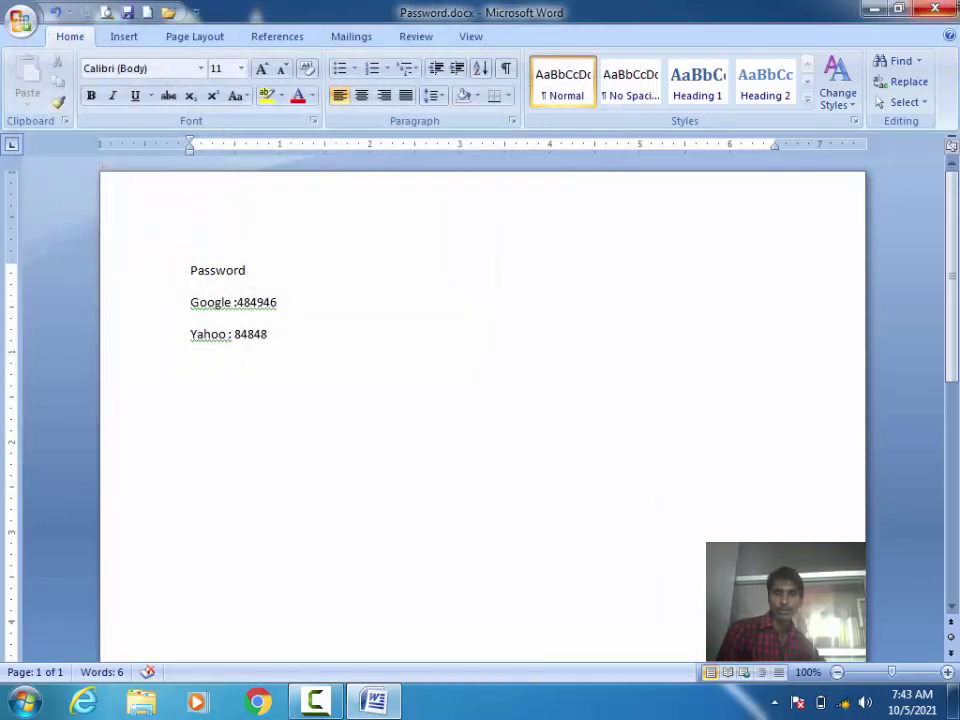
click(935, 9)
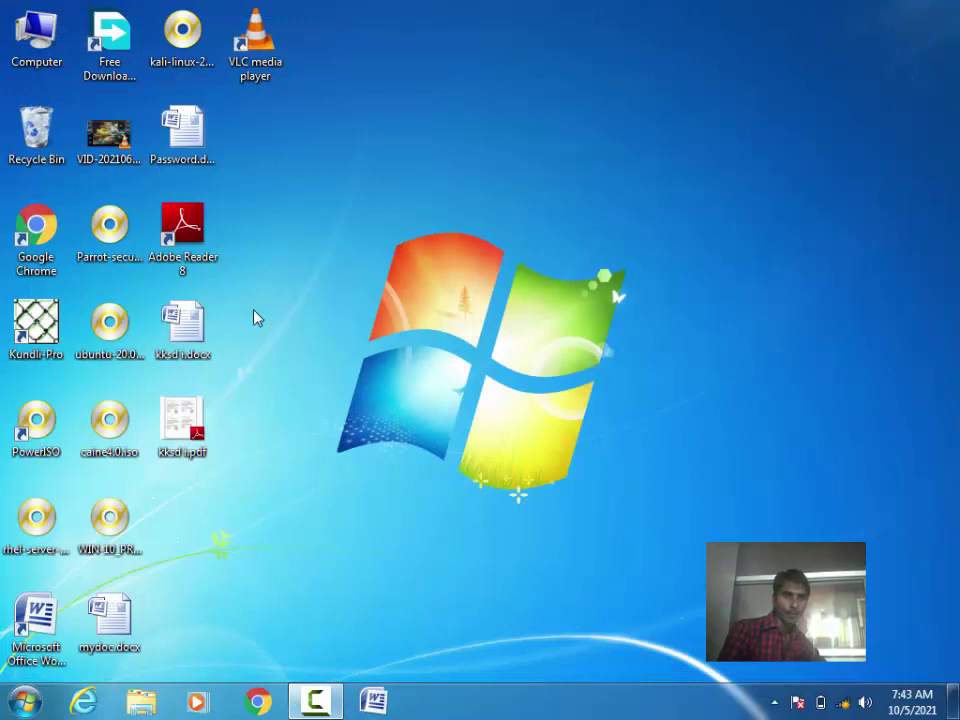
Step: Select the Password.docx file icon on the desktop
click(160, 143)
click(320, 178)
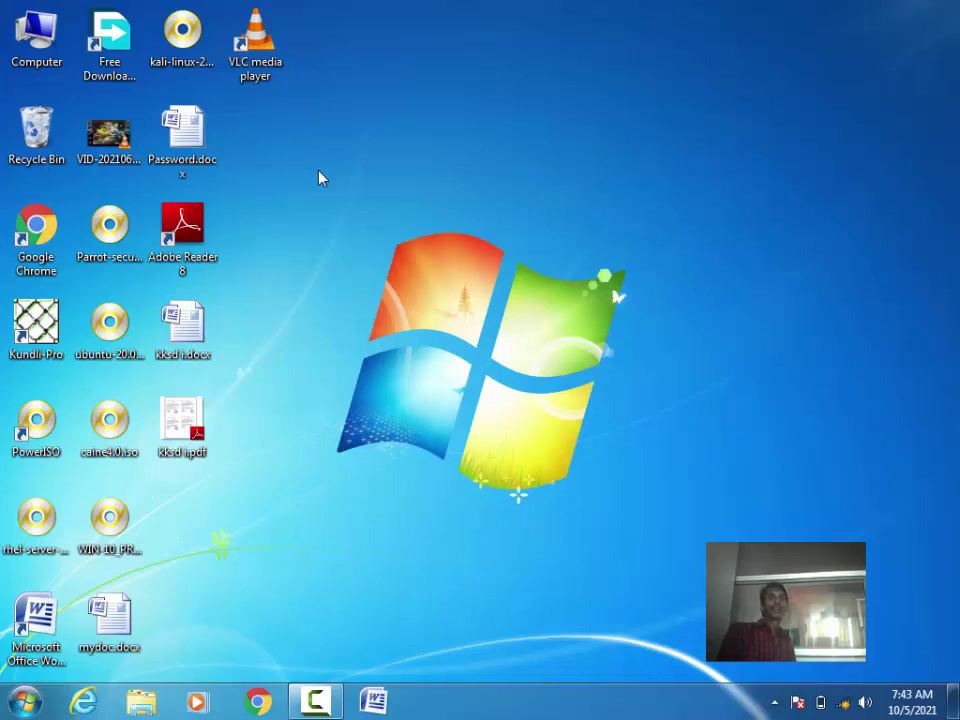
click(165, 143)
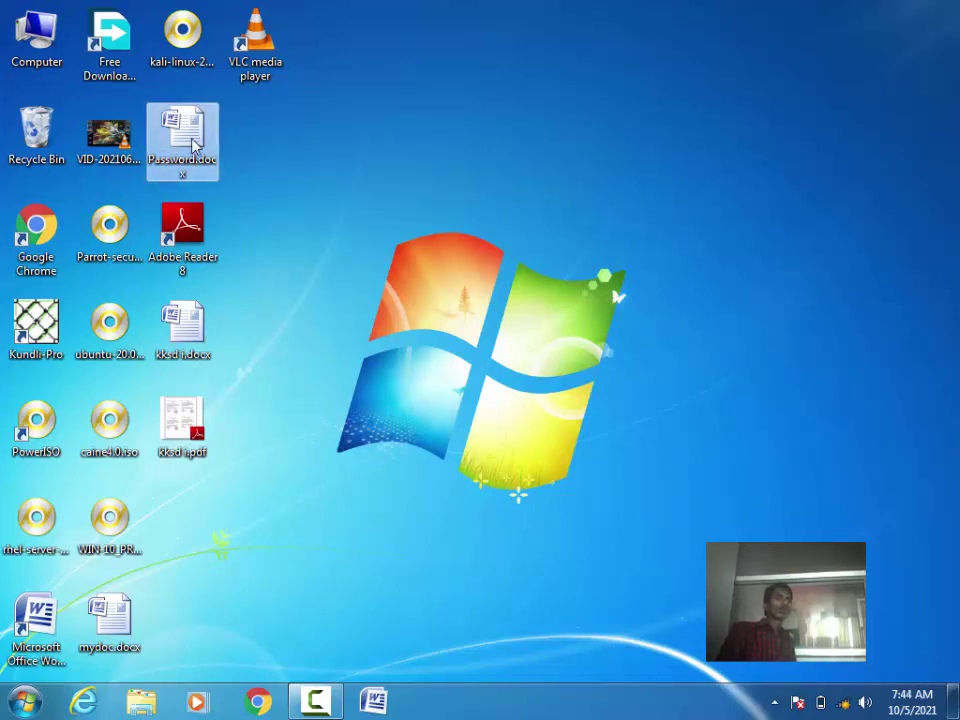
Step: Open Password.docx and select its three lines of text, then deselect
double_click(193, 145)
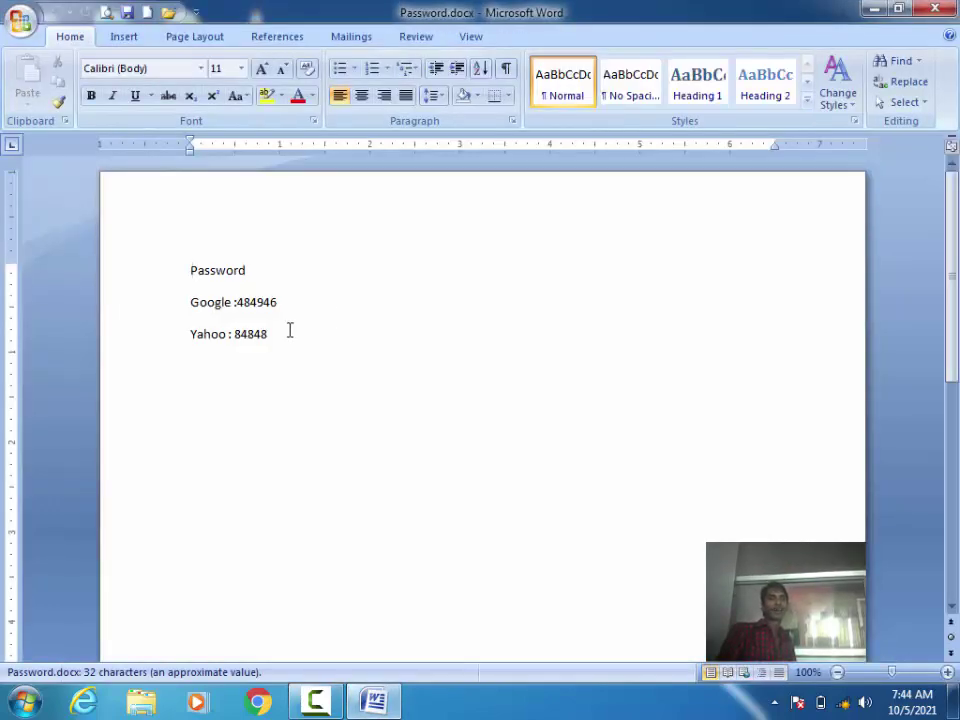
drag(268, 335, 182, 272)
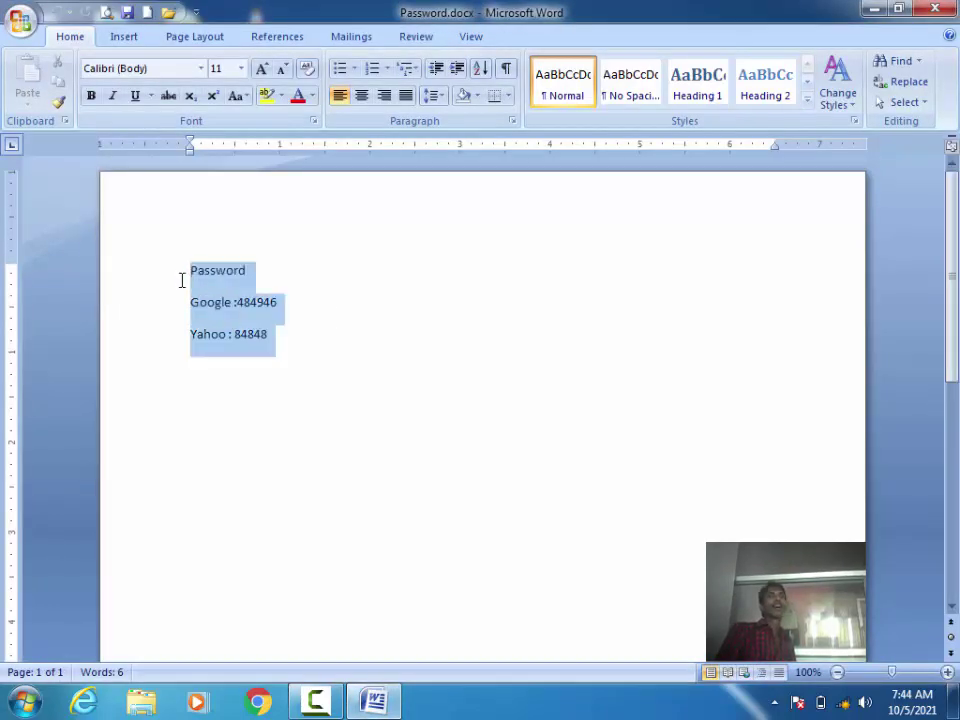
click(374, 401)
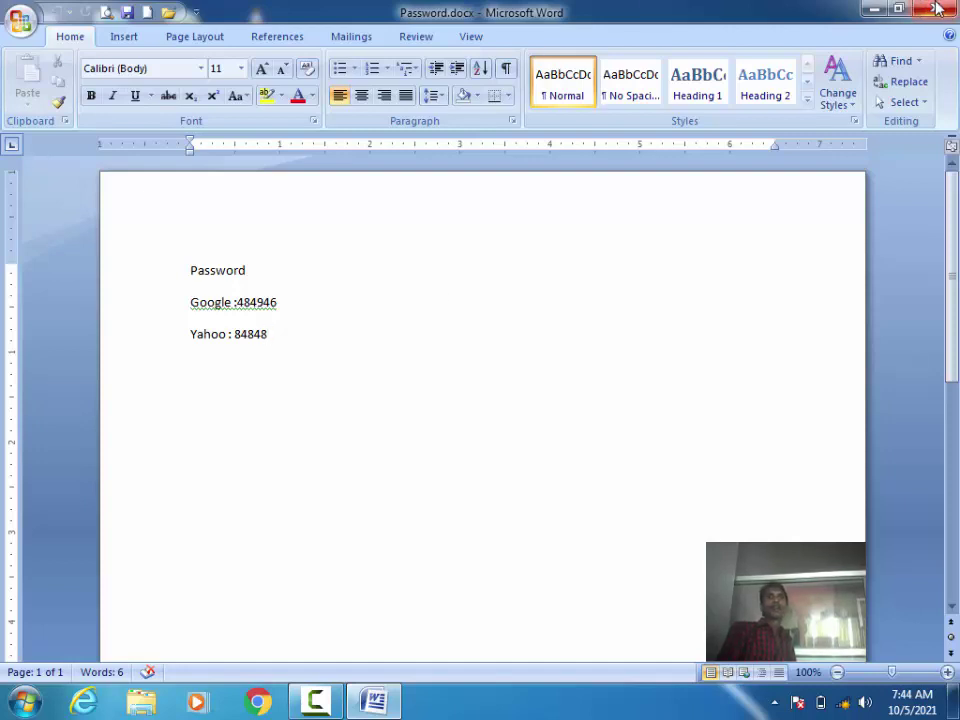
Step: Encrypt the document through Prepare > Encrypt Document, entering and confirming a password
click(6, 10)
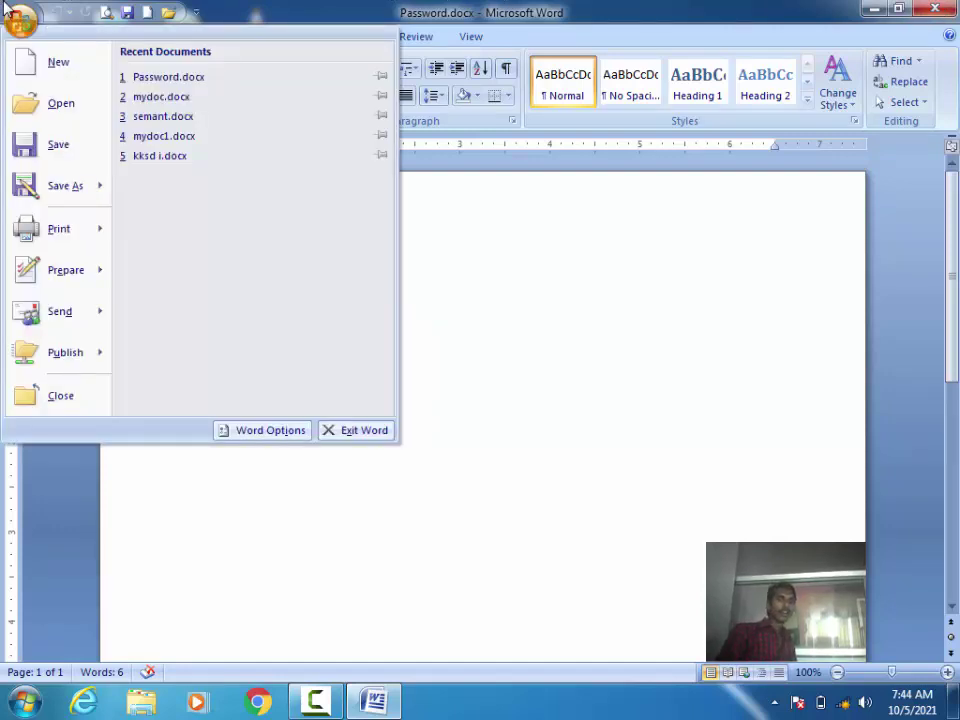
mouse_move(59, 278)
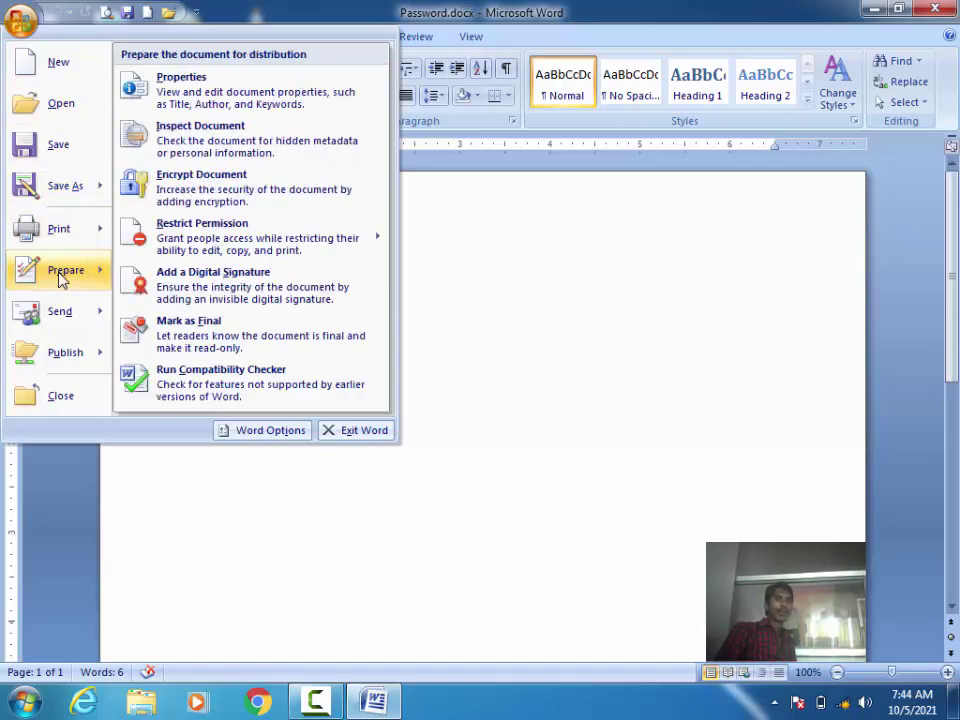
click(243, 190)
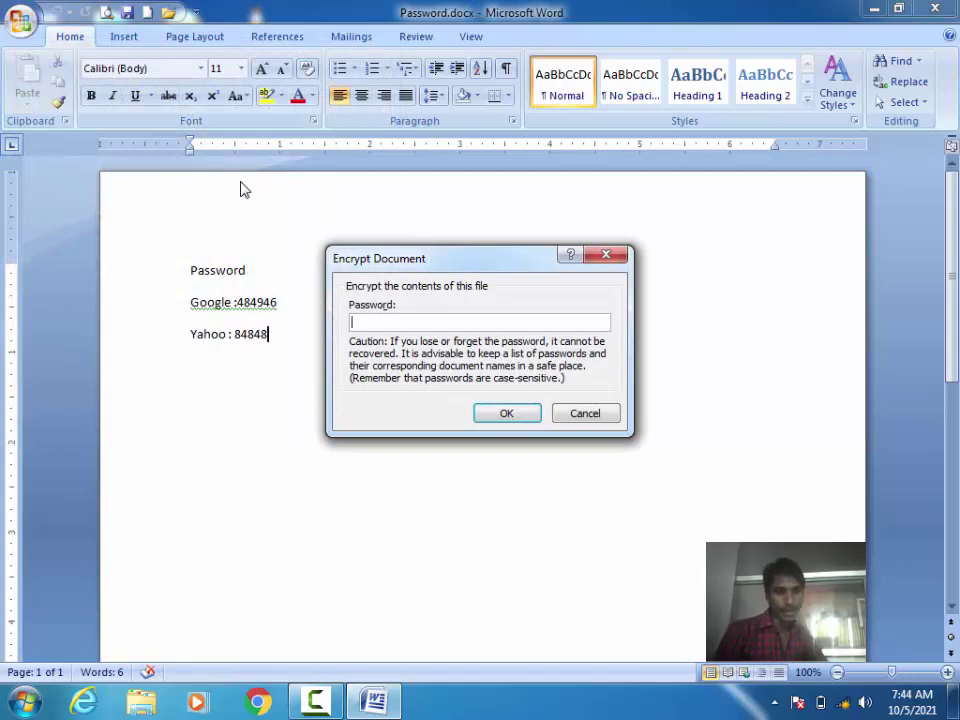
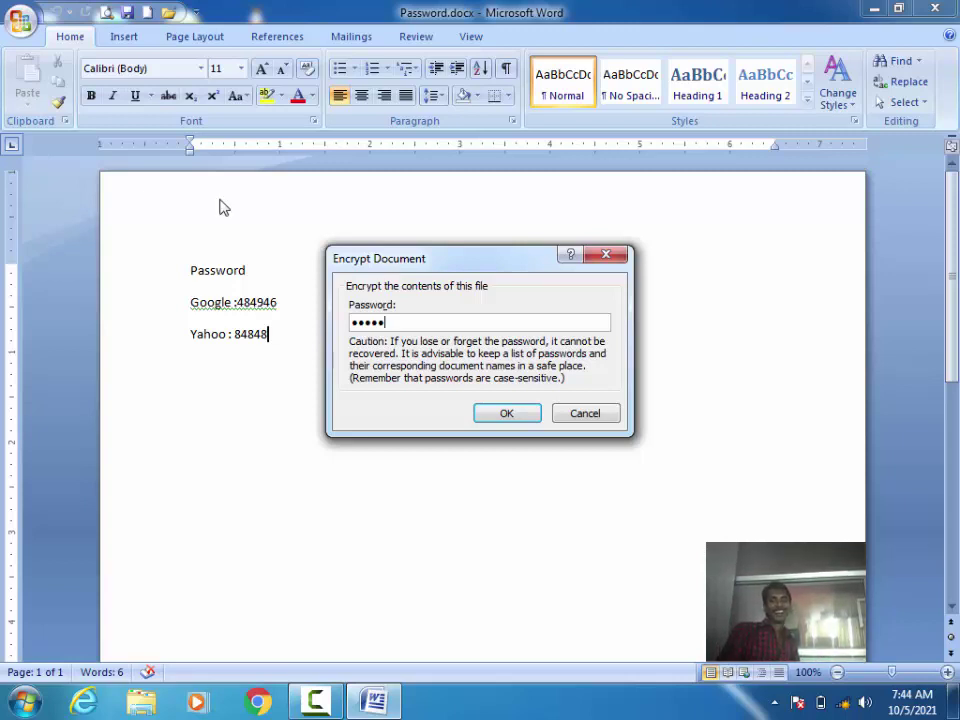
click(505, 414)
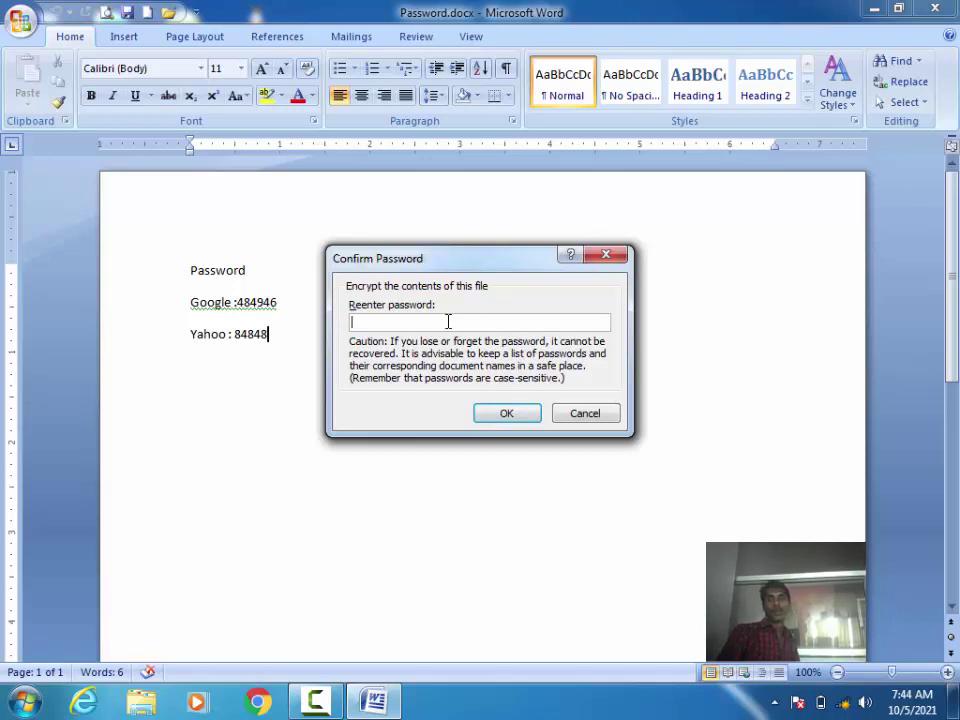
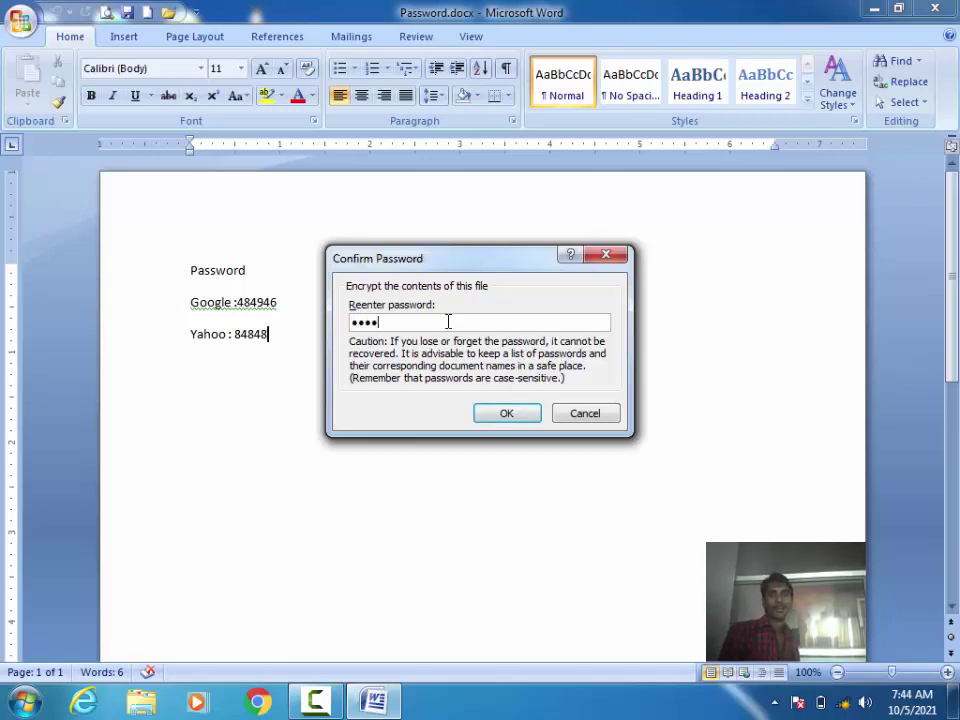
key(Return)
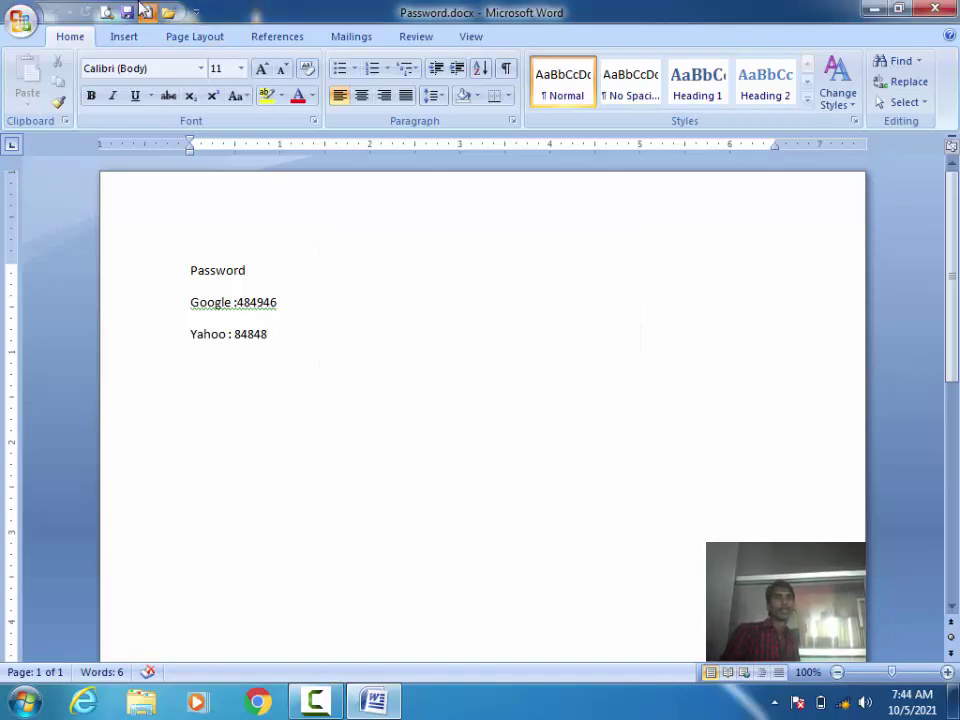
click(147, 12)
click(930, 8)
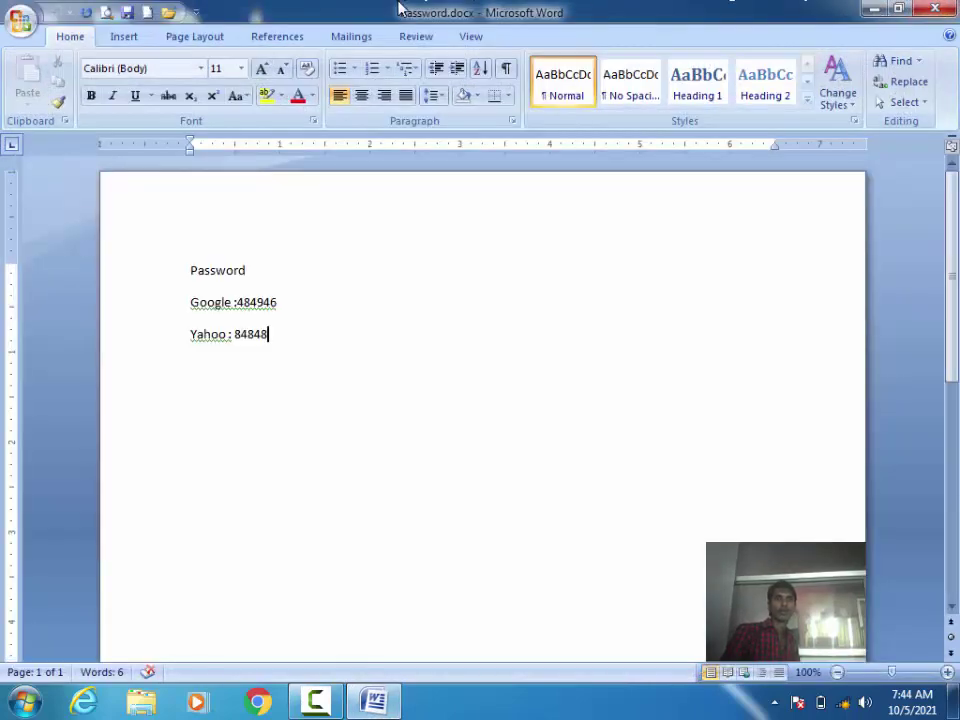
Step: Save the encrypted Password.docx and refresh the desktop
click(128, 12)
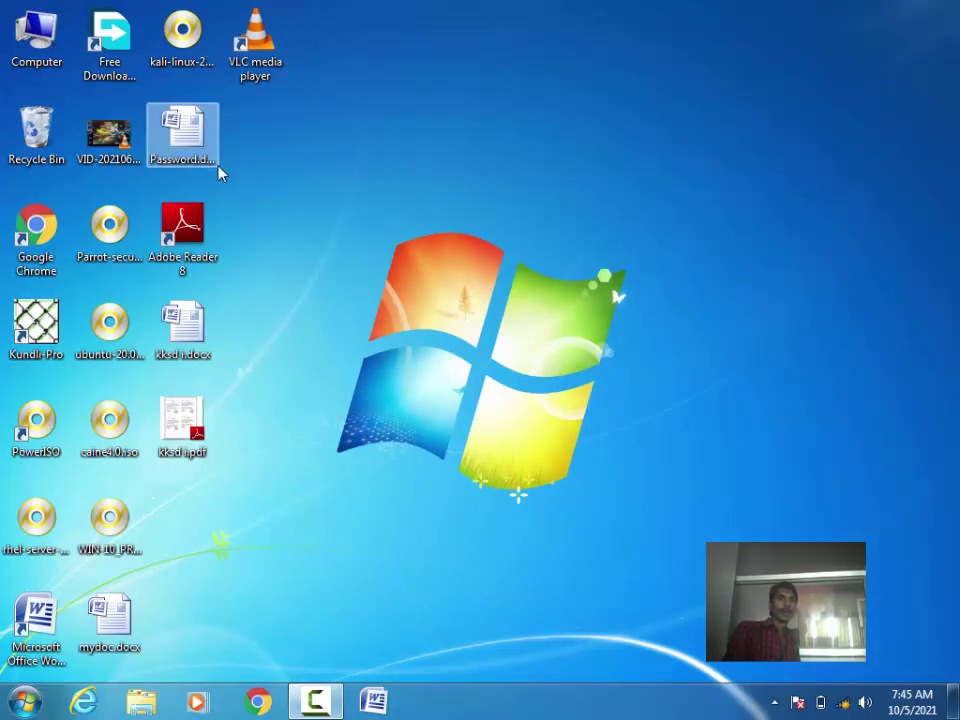
right_click(368, 238)
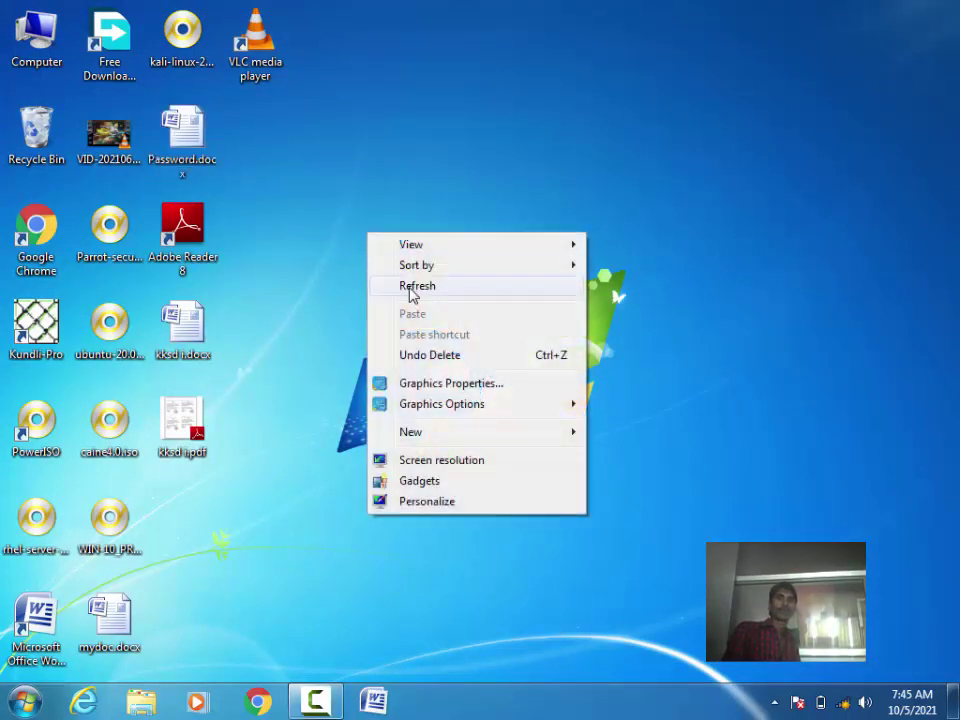
click(409, 286)
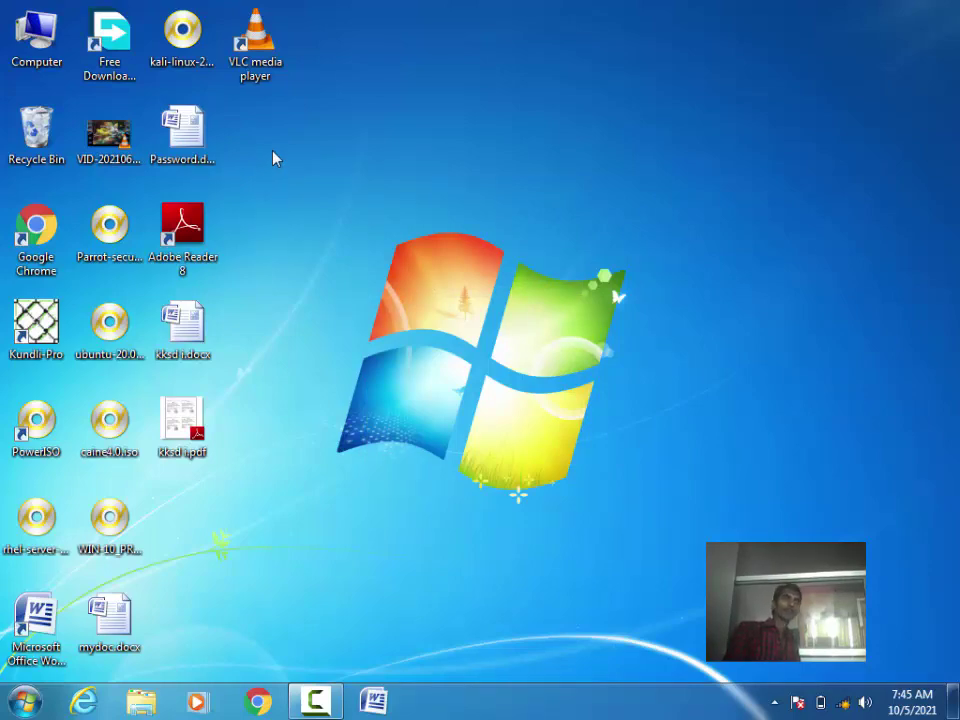
Step: Try opening Password.docx with a wrong password, dismiss the rejection, and close Word
double_click(184, 145)
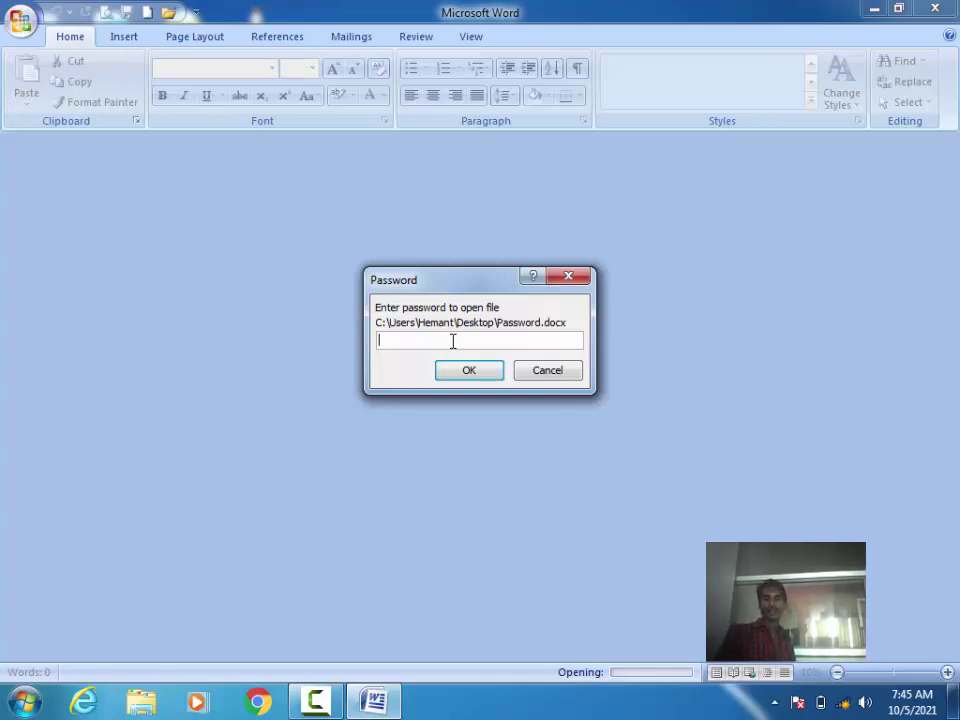
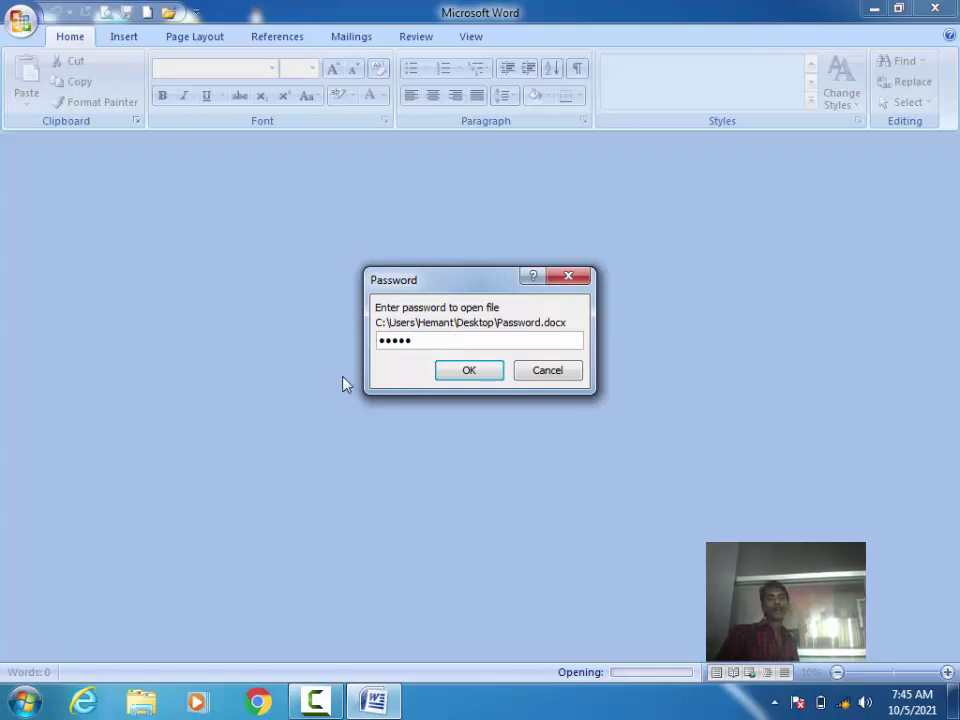
key(Return)
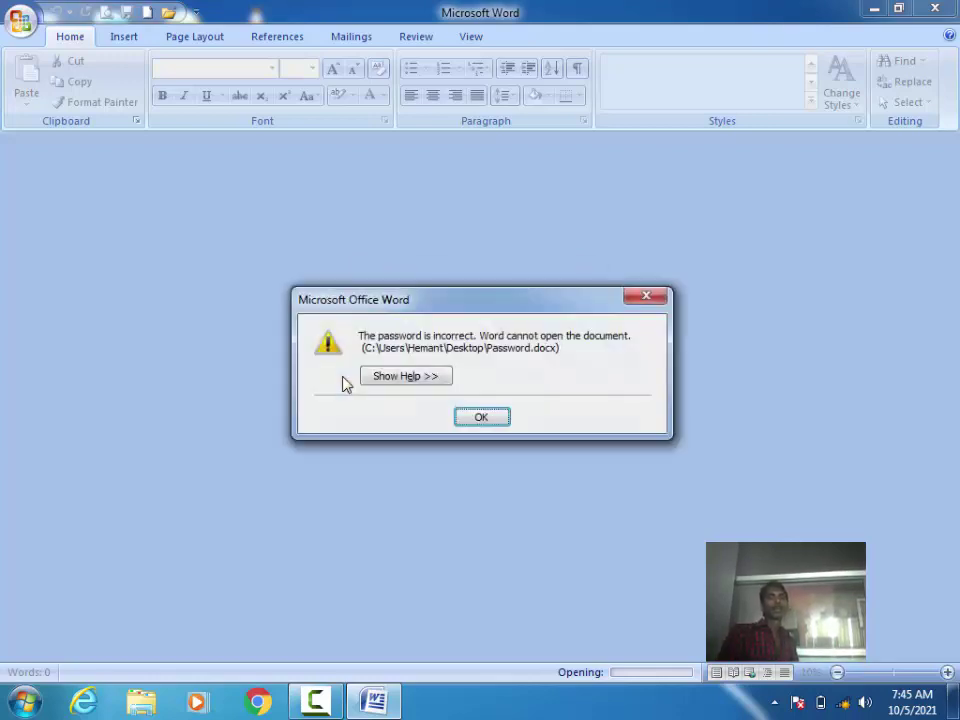
key(Return)
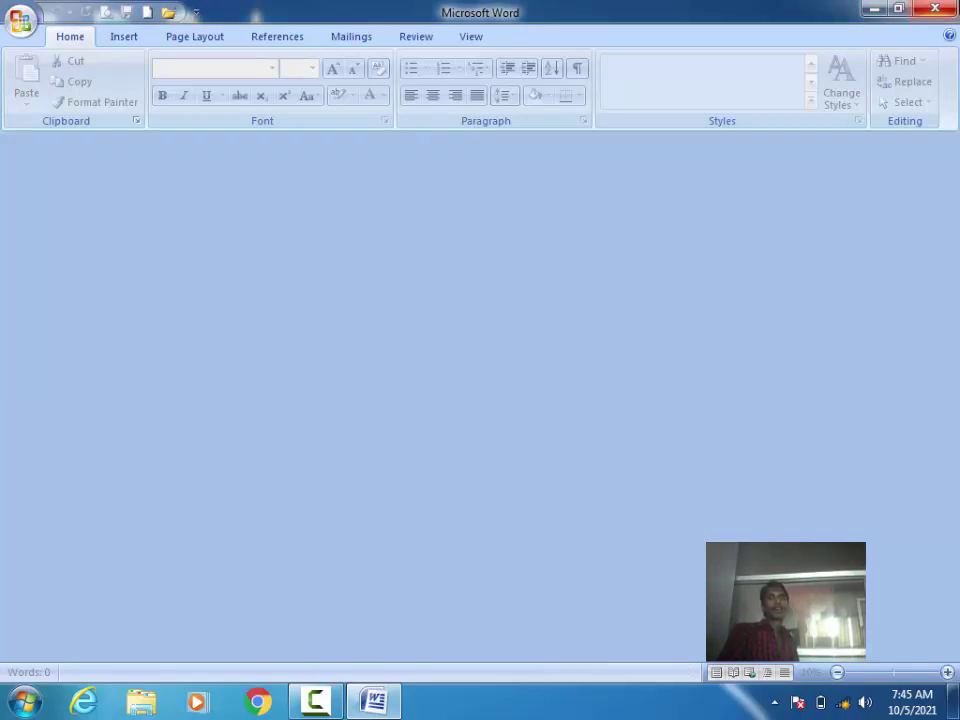
key(alt+F4)
Step: Reopen Password.docx from the desktop using the correct password
click(184, 136)
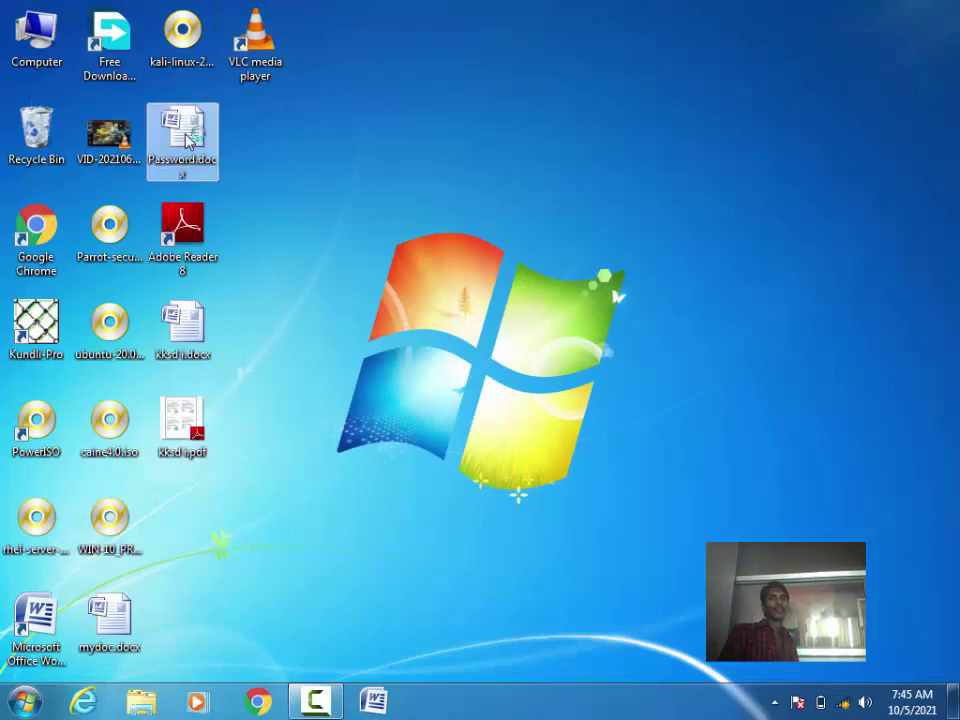
double_click(186, 140)
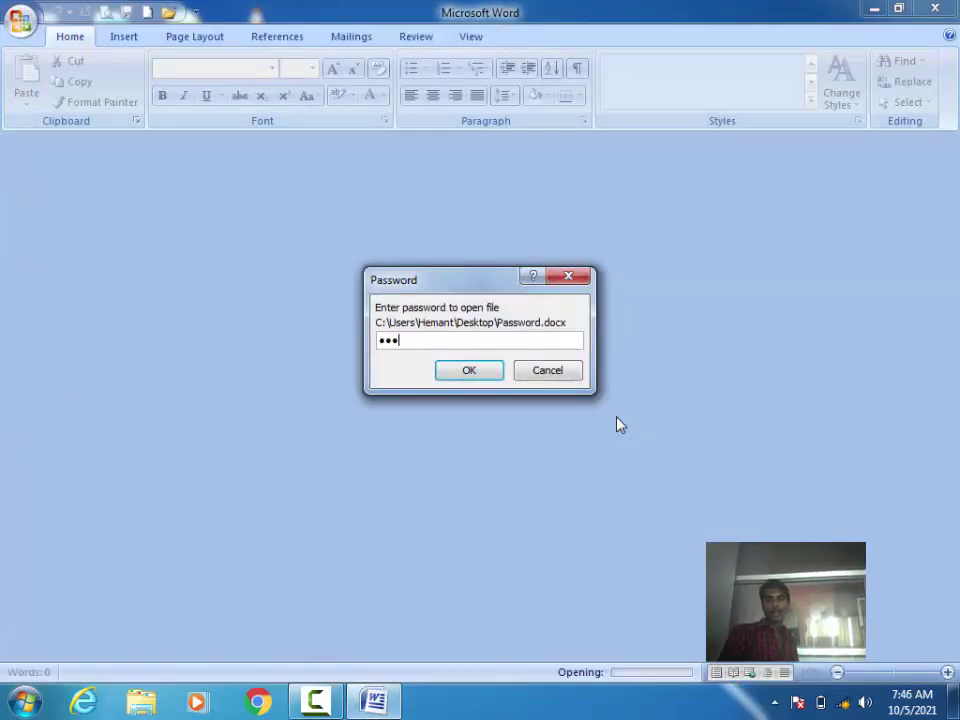
key(Return)
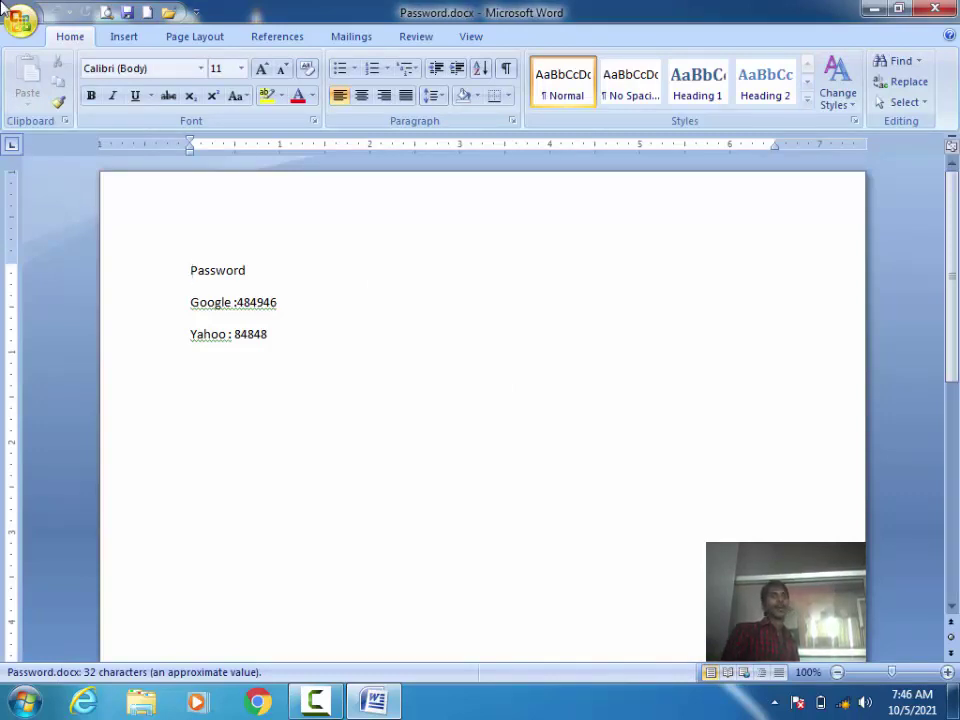
Step: Clear the encryption password in Encrypt Document and save Password.docx with Ctrl+S
click(6, 10)
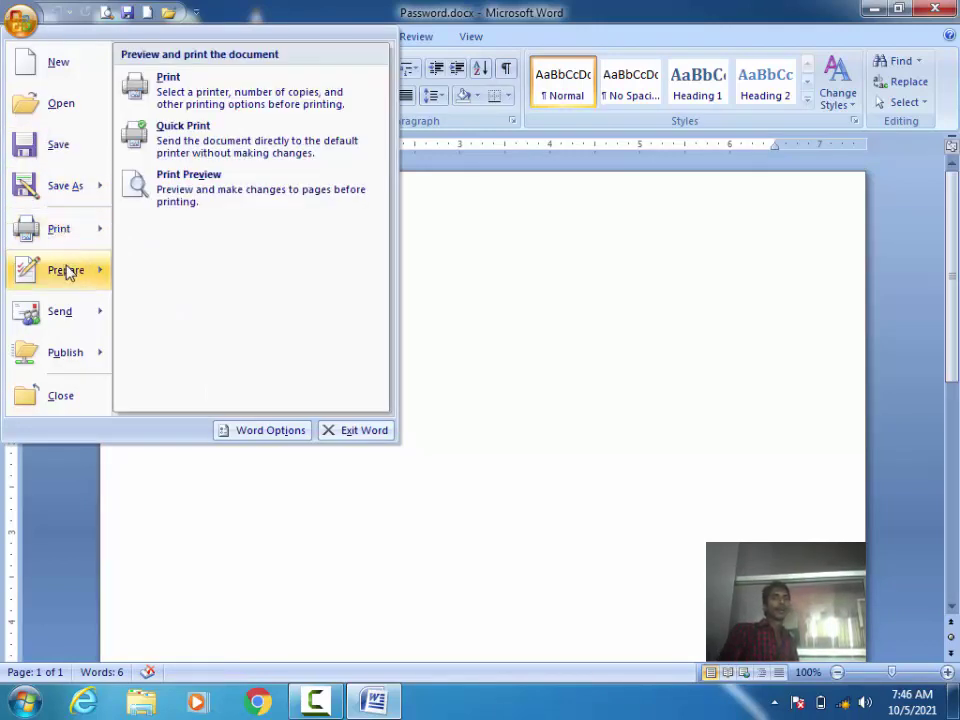
mouse_move(68, 273)
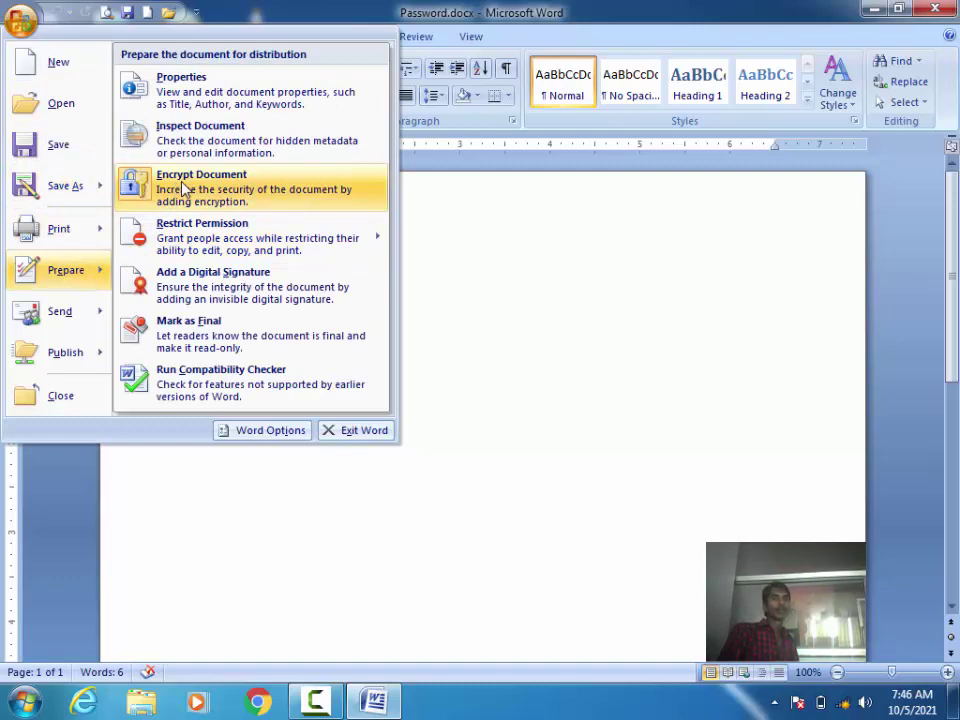
click(260, 200)
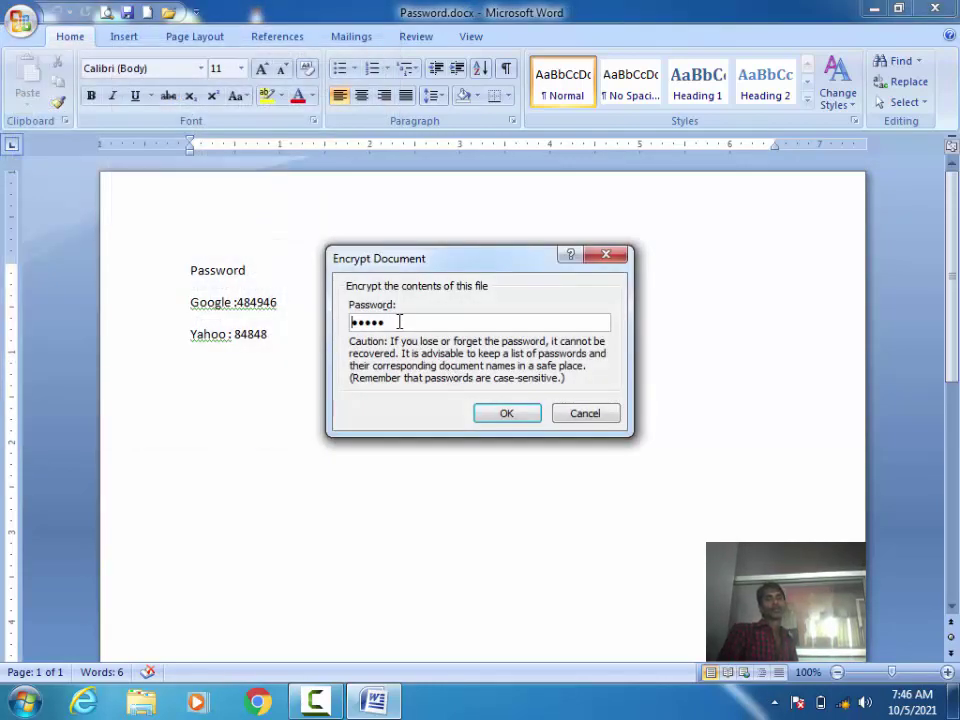
drag(399, 321, 332, 322)
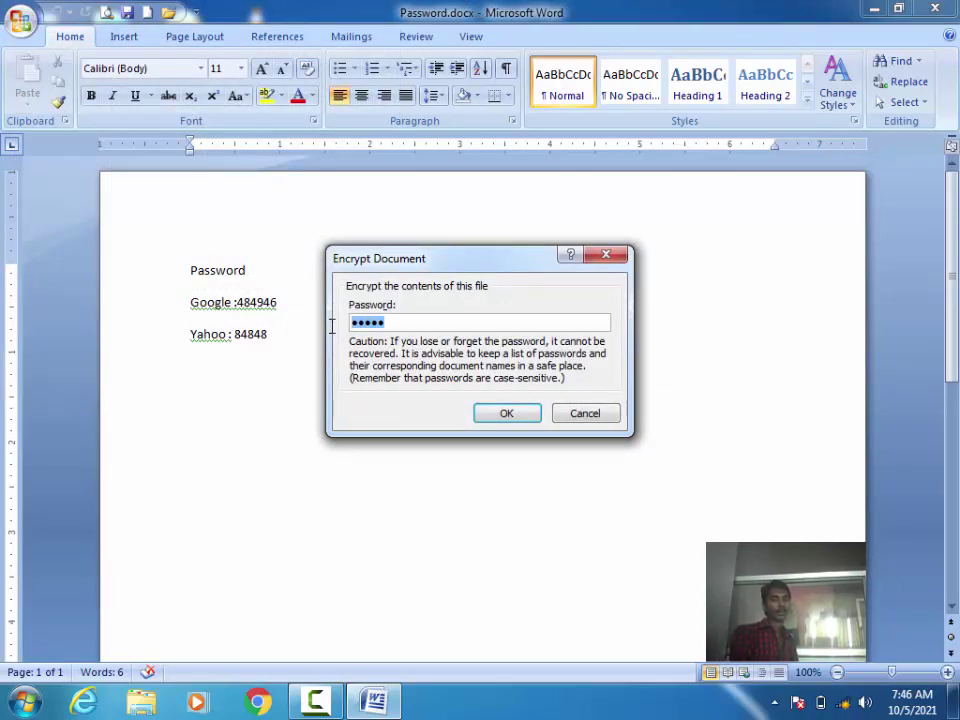
key(BackSpace)
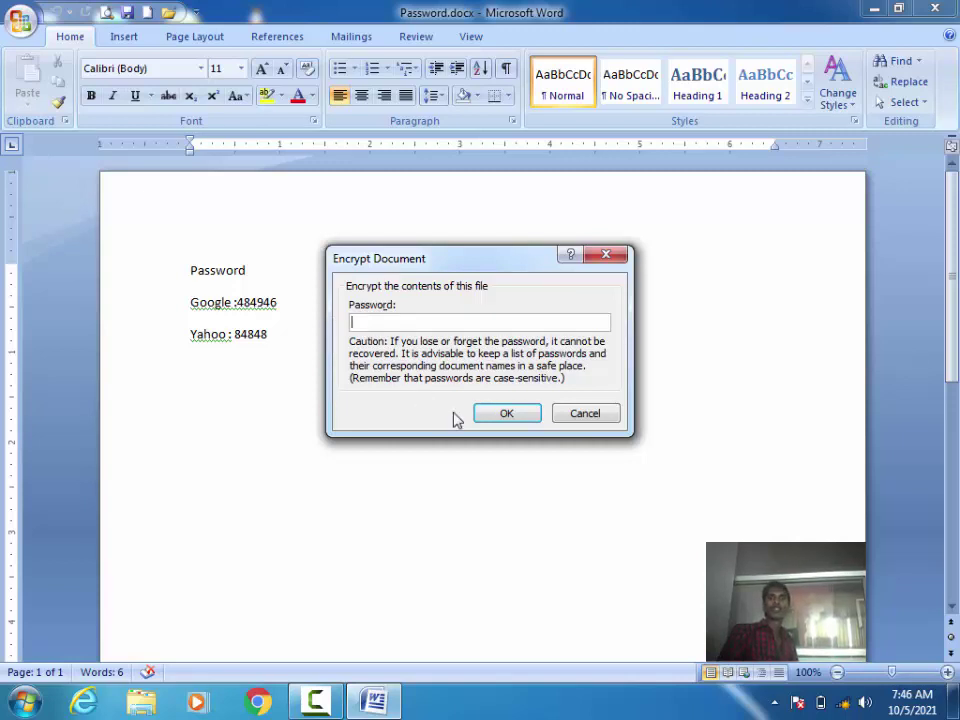
click(505, 413)
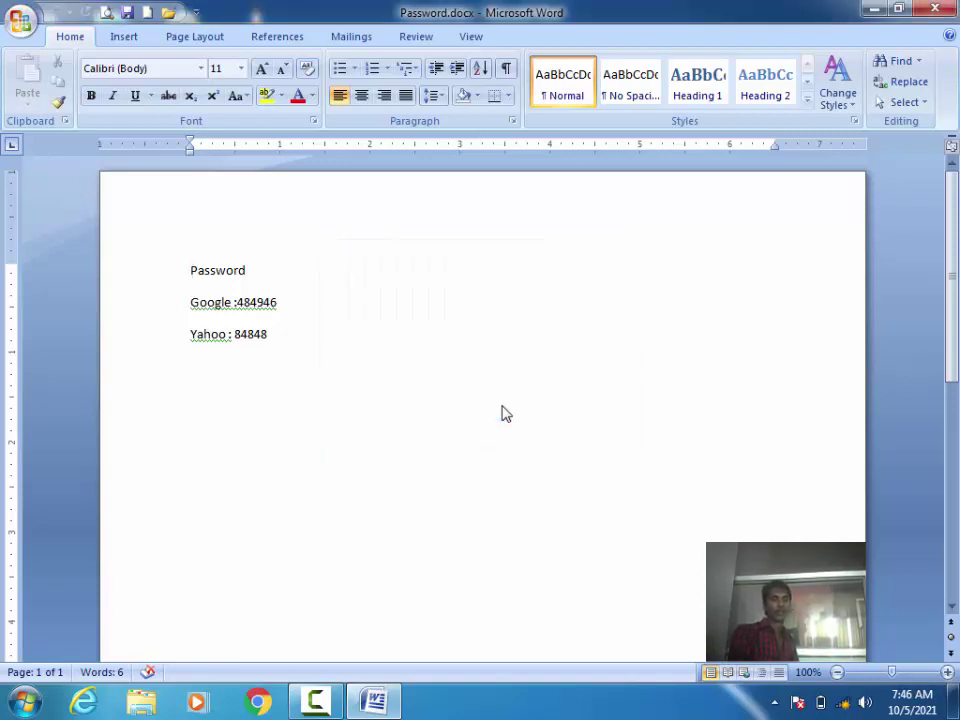
key(ctrl+s)
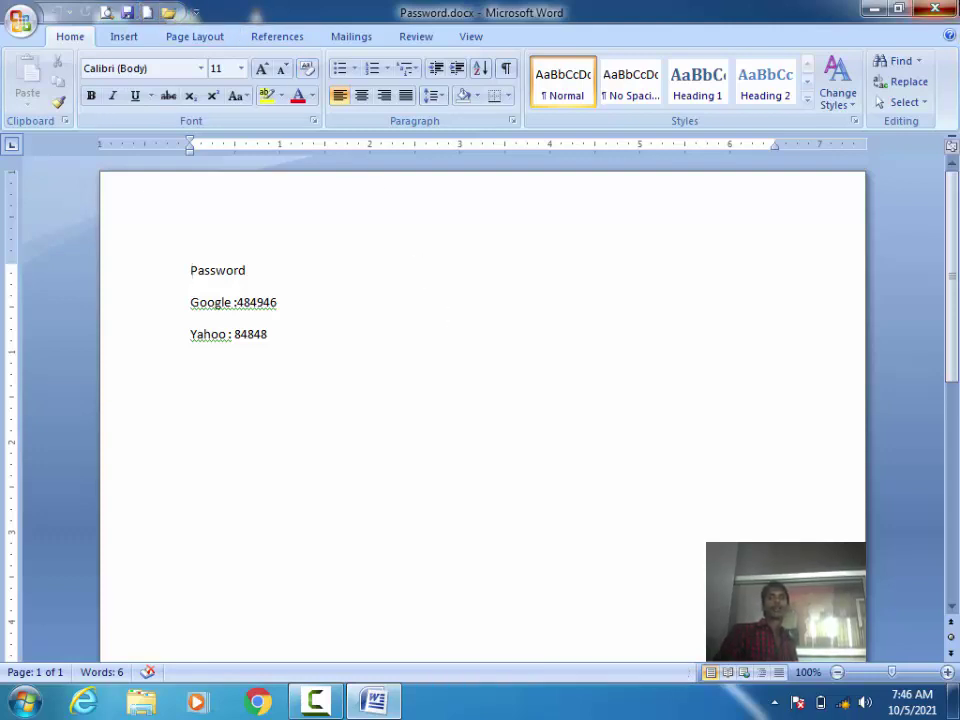
Step: Close Word, then reopen Password.docx from the desktop, closing the first attempt and retrying
click(935, 8)
double_click(190, 120)
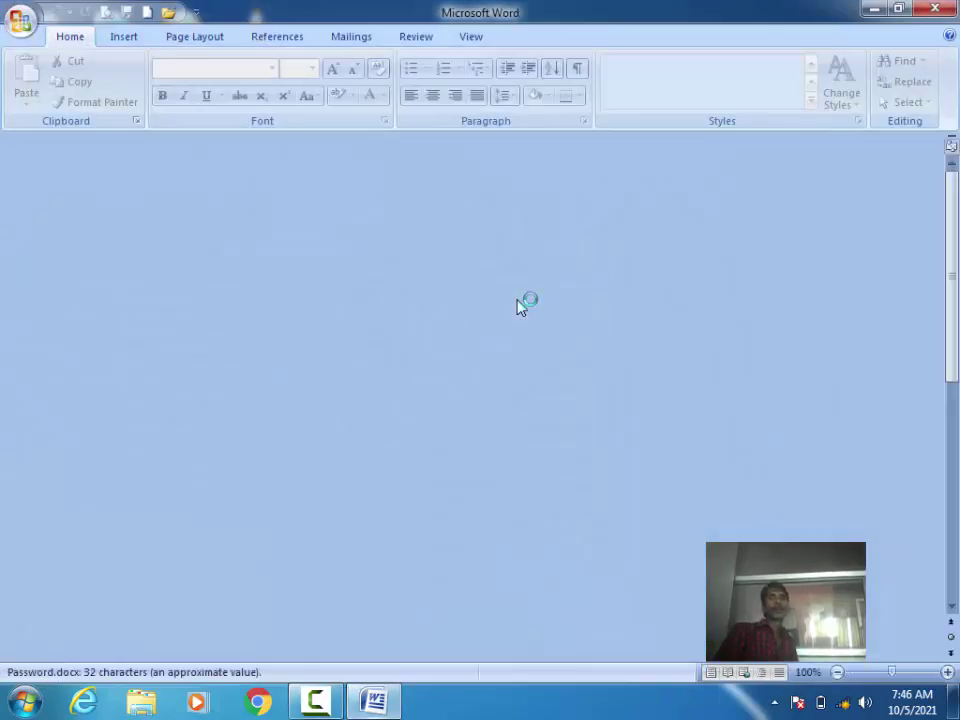
key(alt+F4)
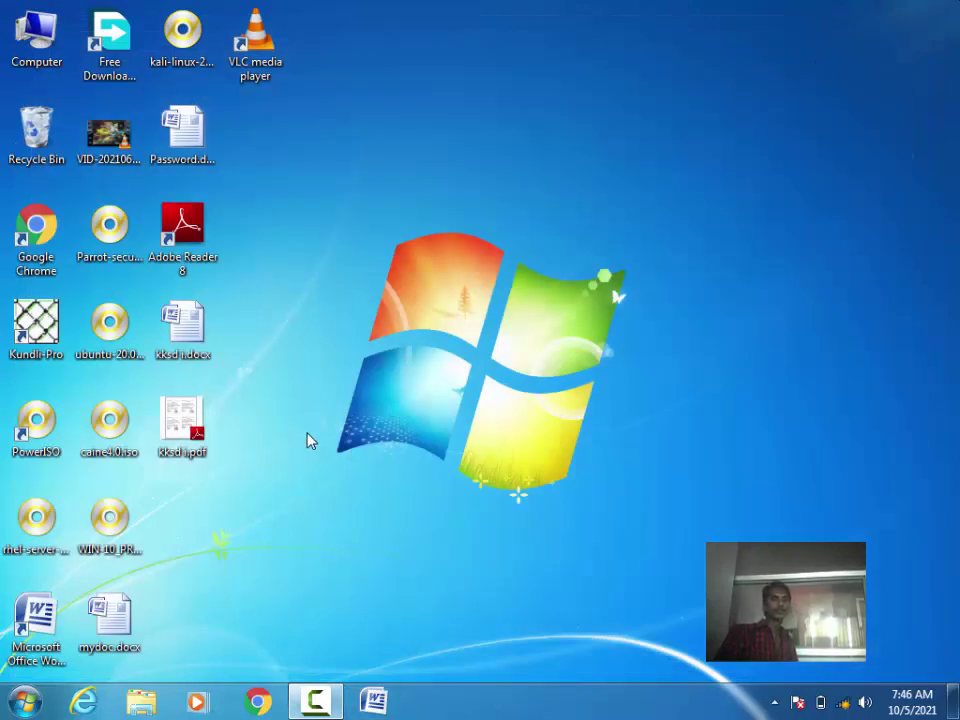
double_click(182, 130)
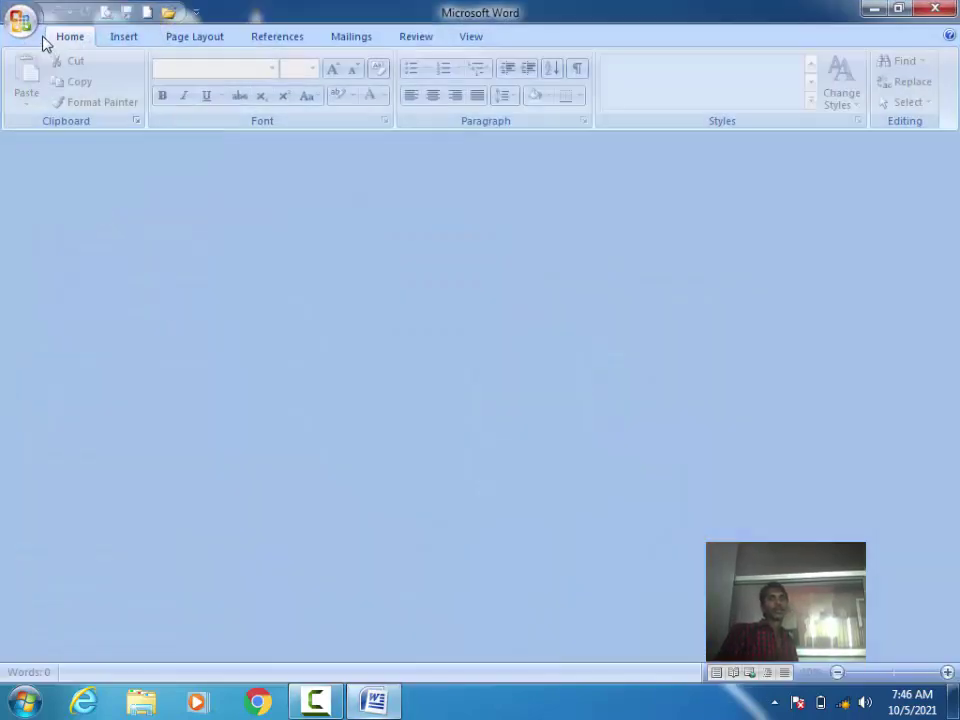
Step: Browse the Office Button's Prepare, Send and Publish submenus, briefly dismissing the Start menu
click(20, 18)
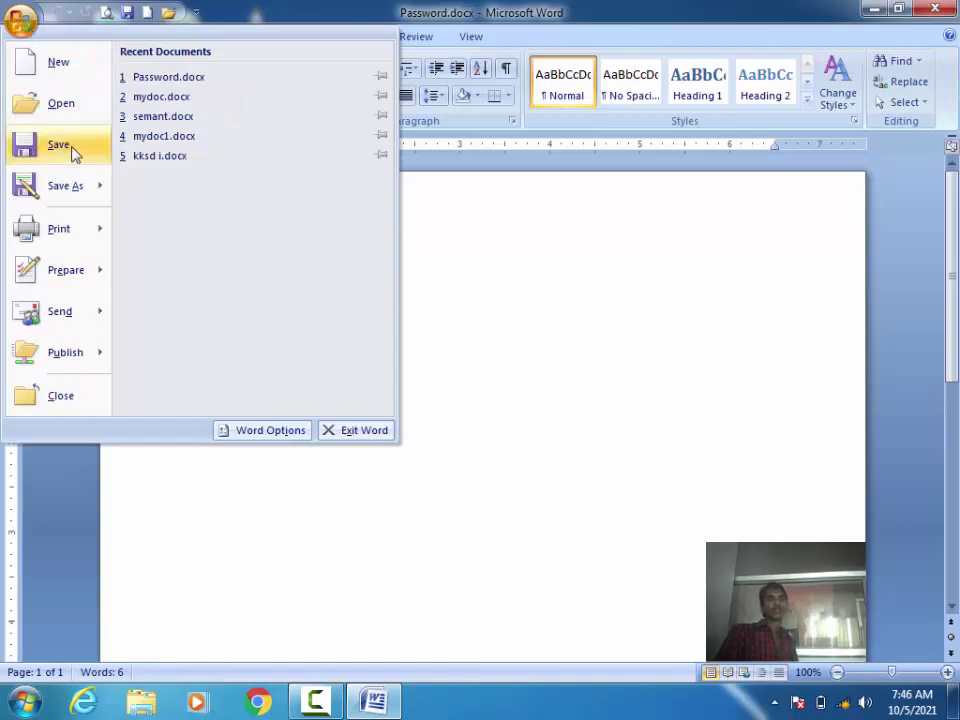
mouse_move(77, 280)
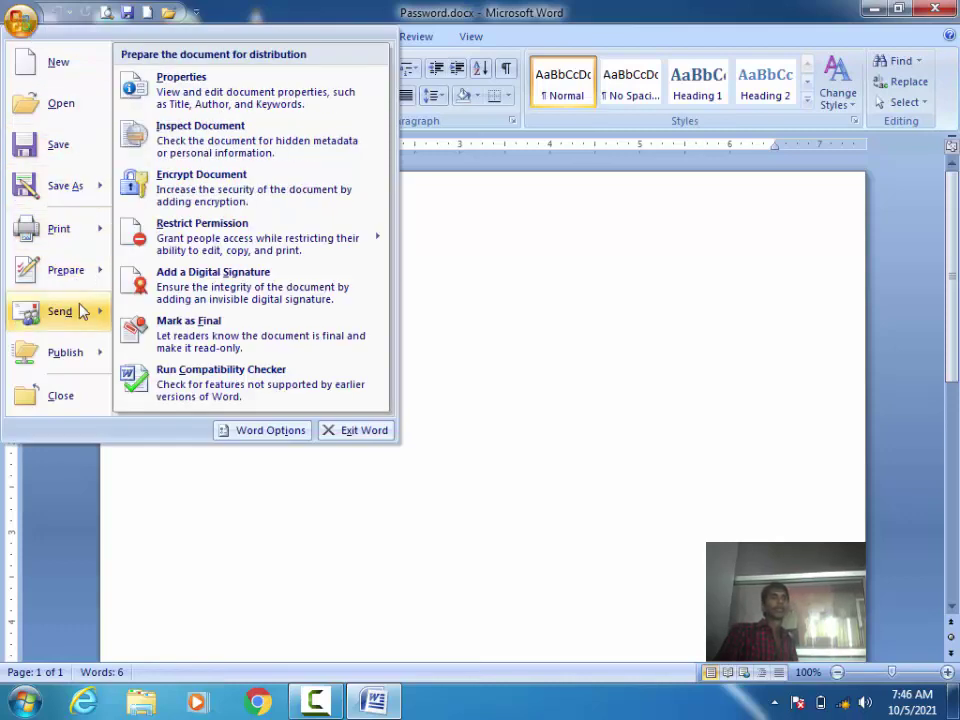
mouse_move(82, 313)
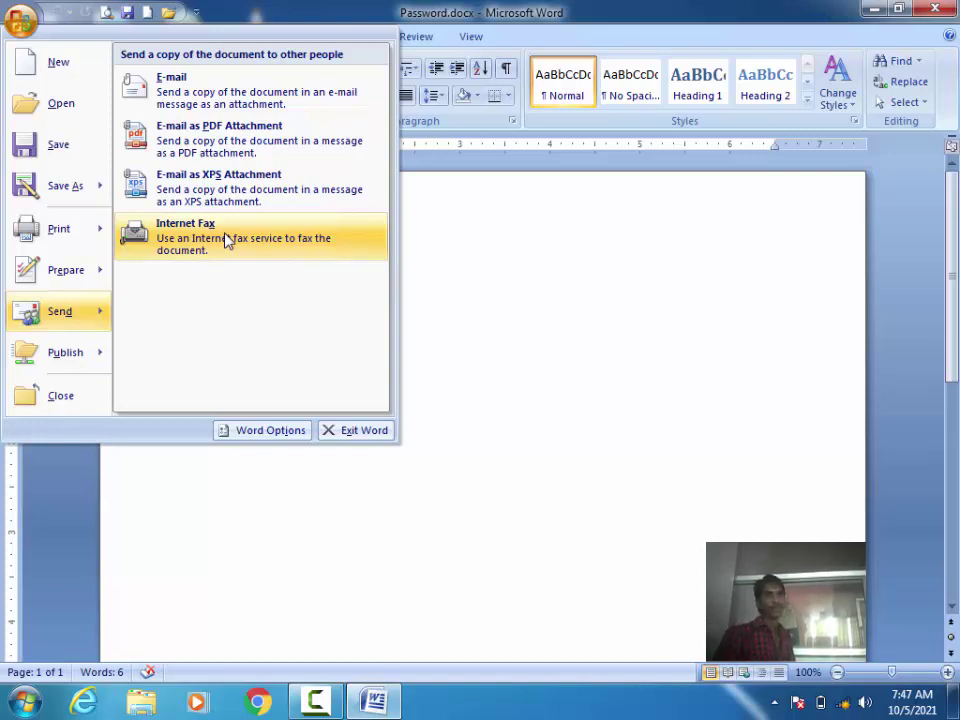
click(471, 296)
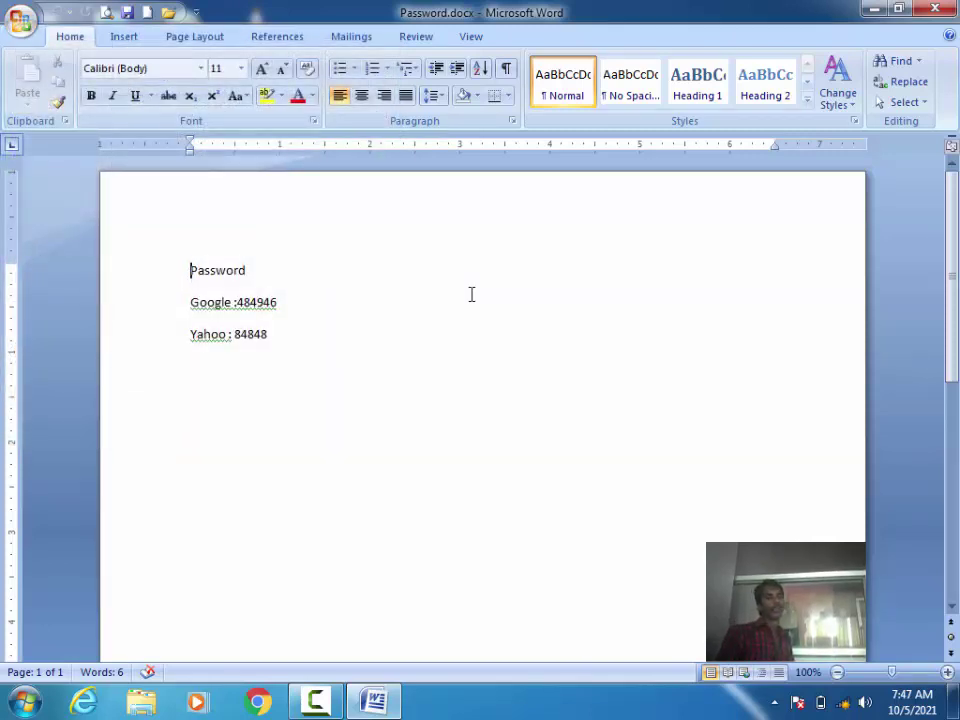
click(24, 700)
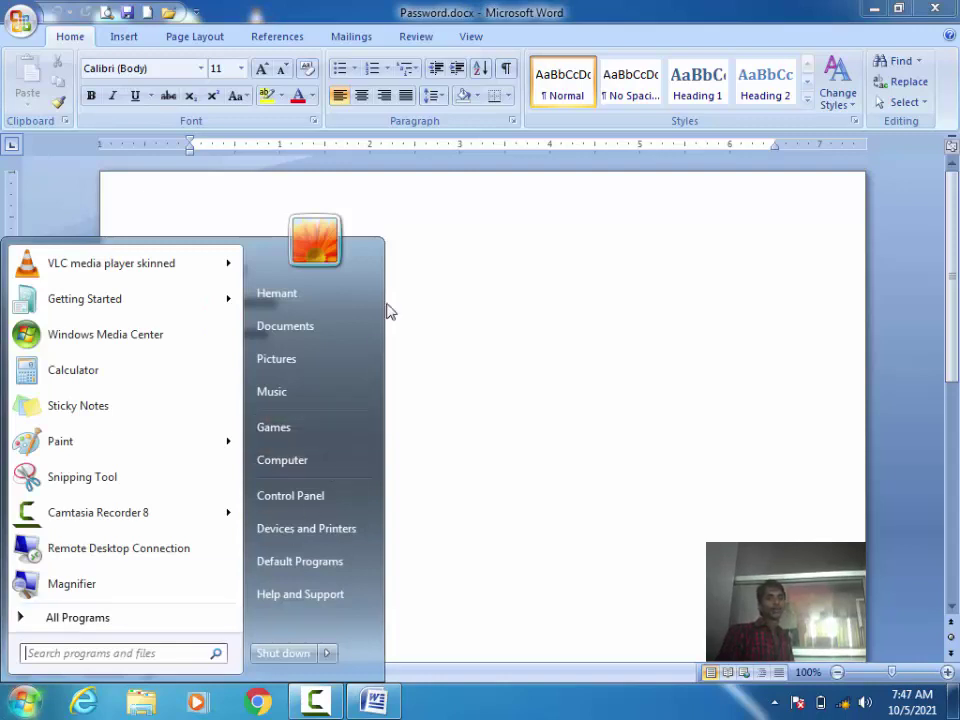
click(22, 22)
click(24, 26)
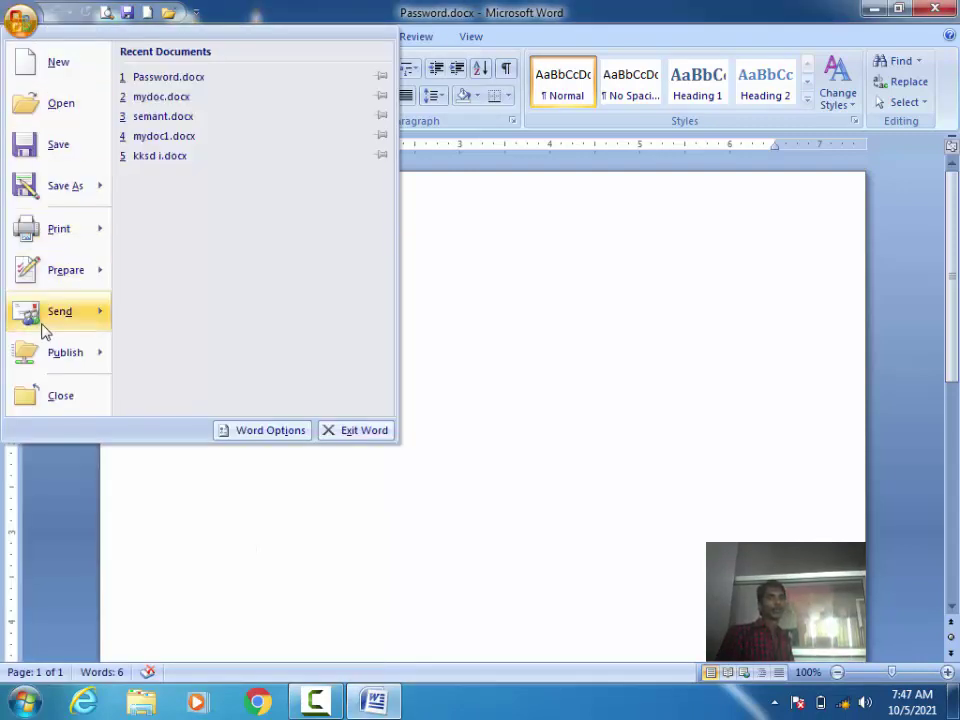
mouse_move(103, 302)
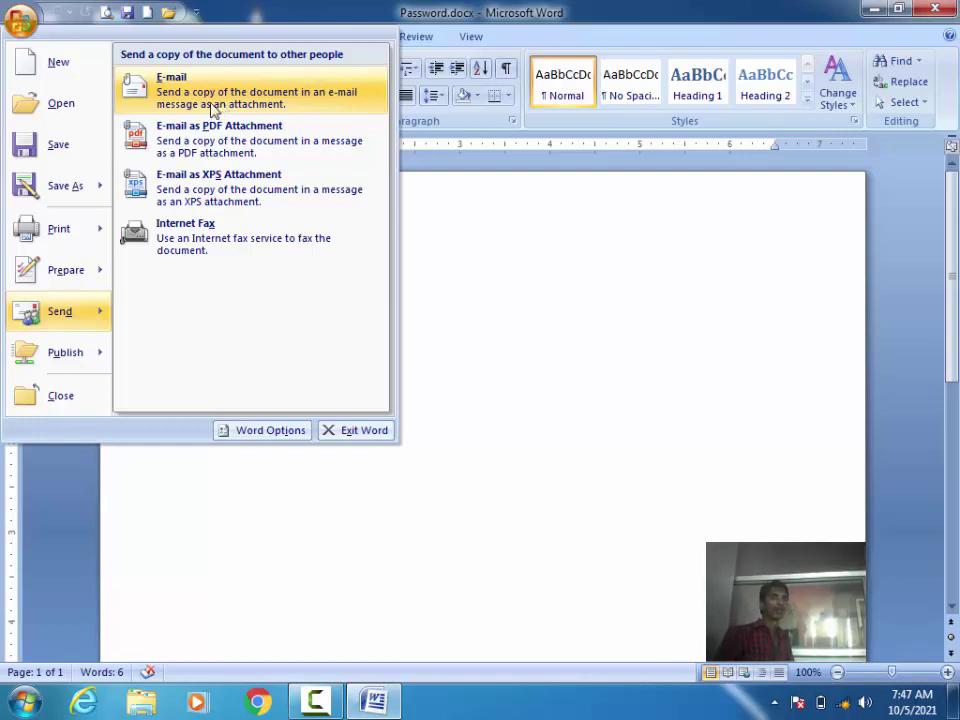
mouse_move(80, 369)
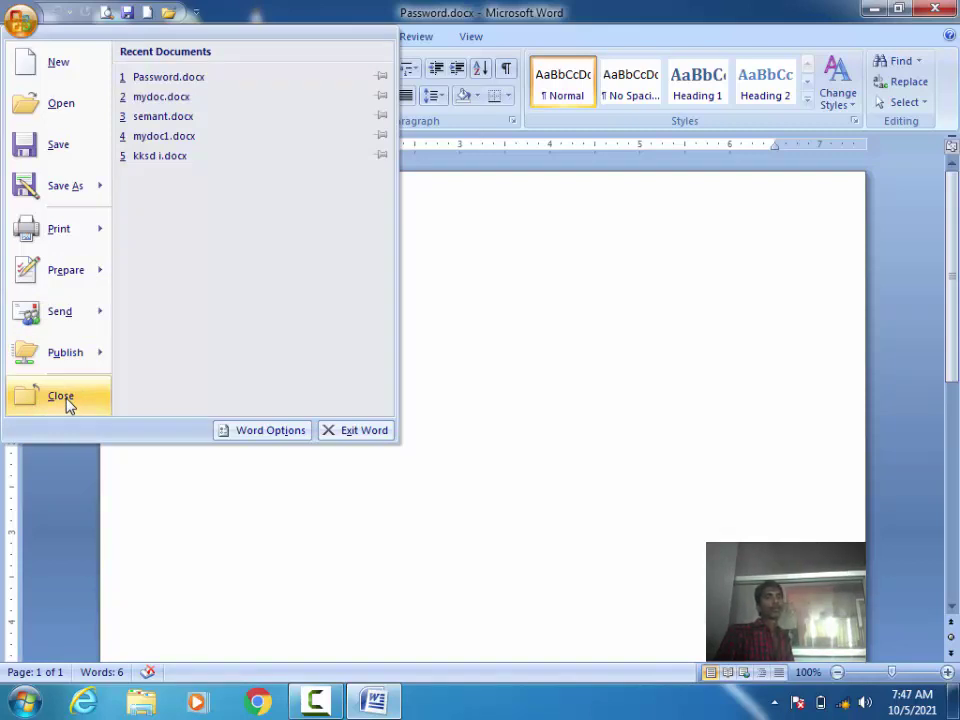
Step: Close Password.docx, dismiss the New Document dialog, and exit Word with Alt+F4
mouse_move(55, 355)
click(61, 400)
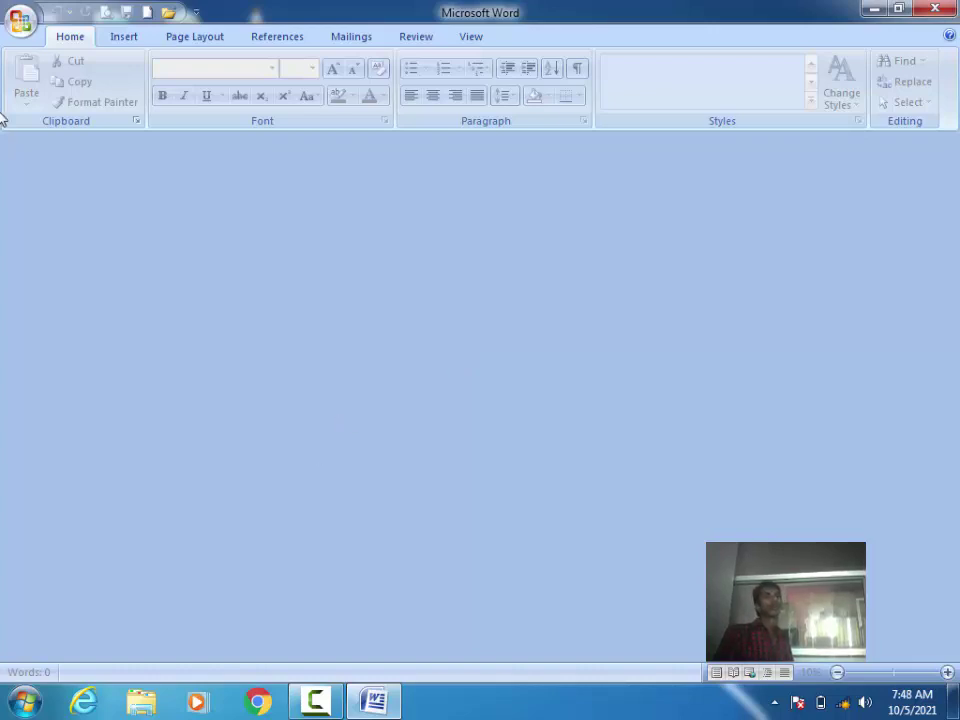
click(20, 18)
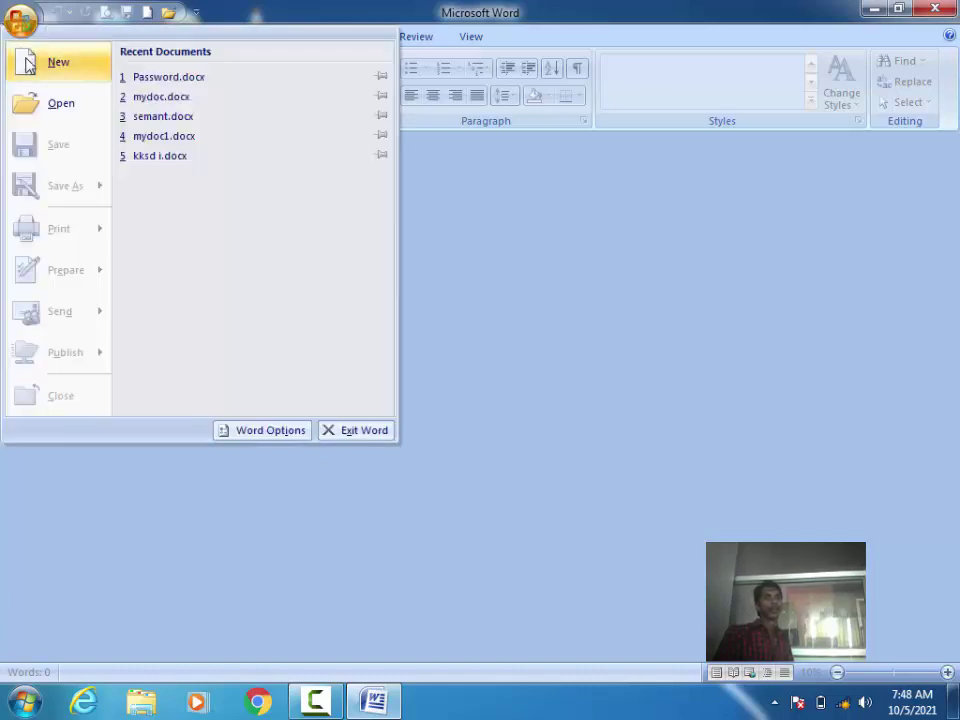
click(28, 60)
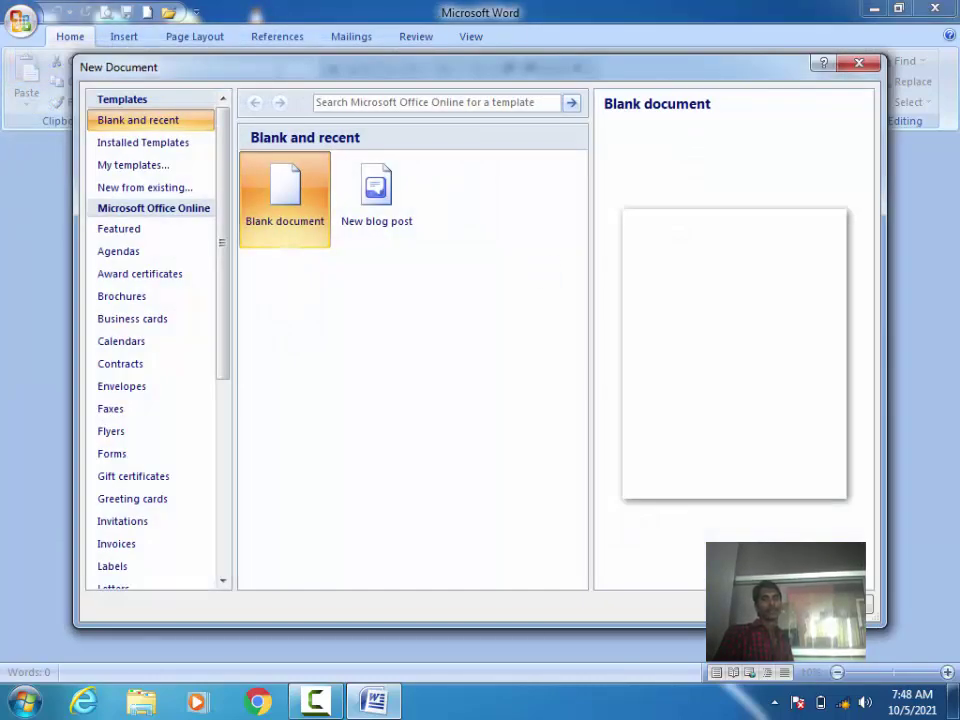
key(Return)
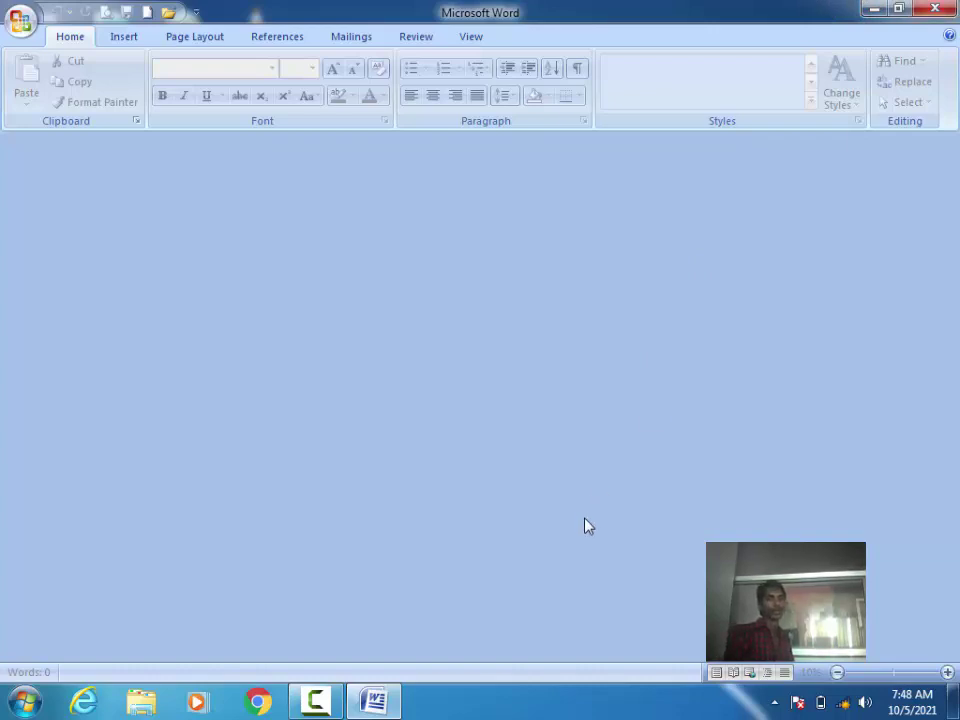
key(alt)
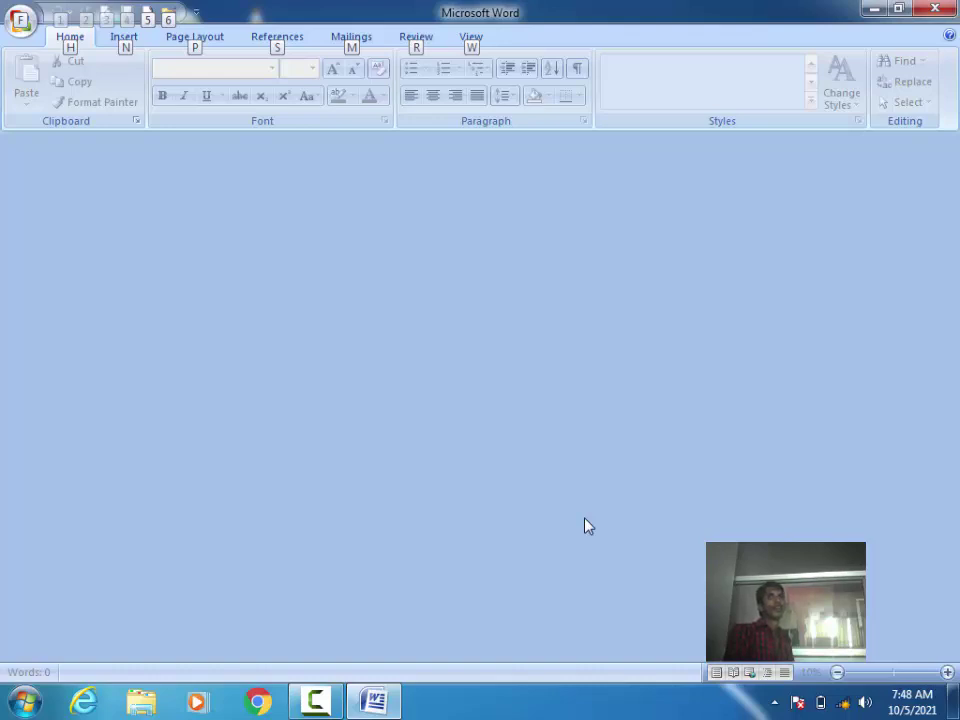
key(alt+F4)
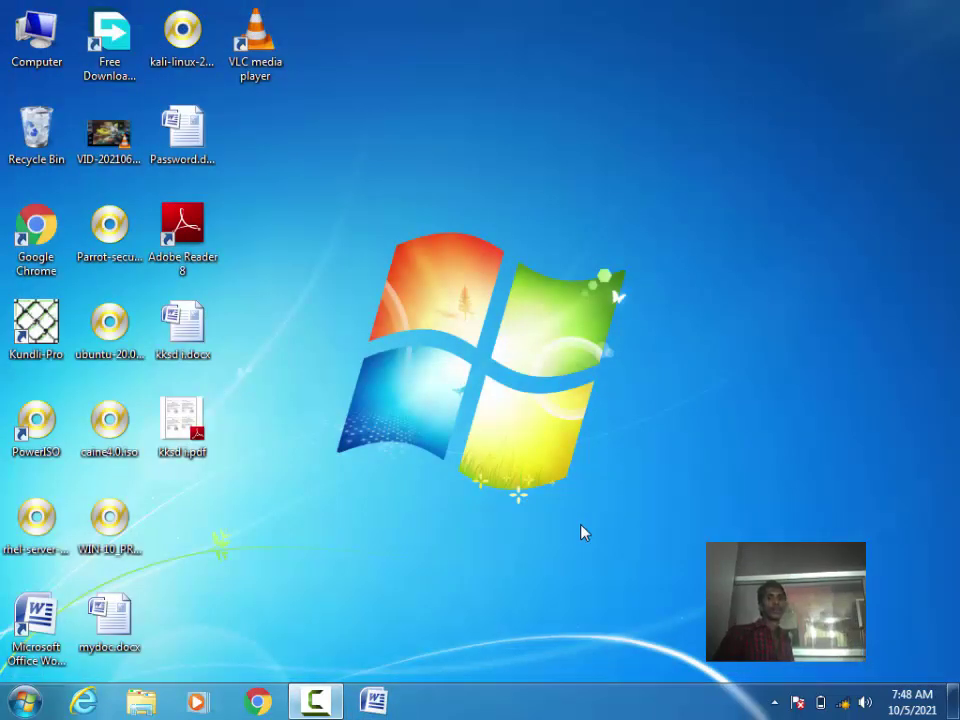
right_click(636, 463)
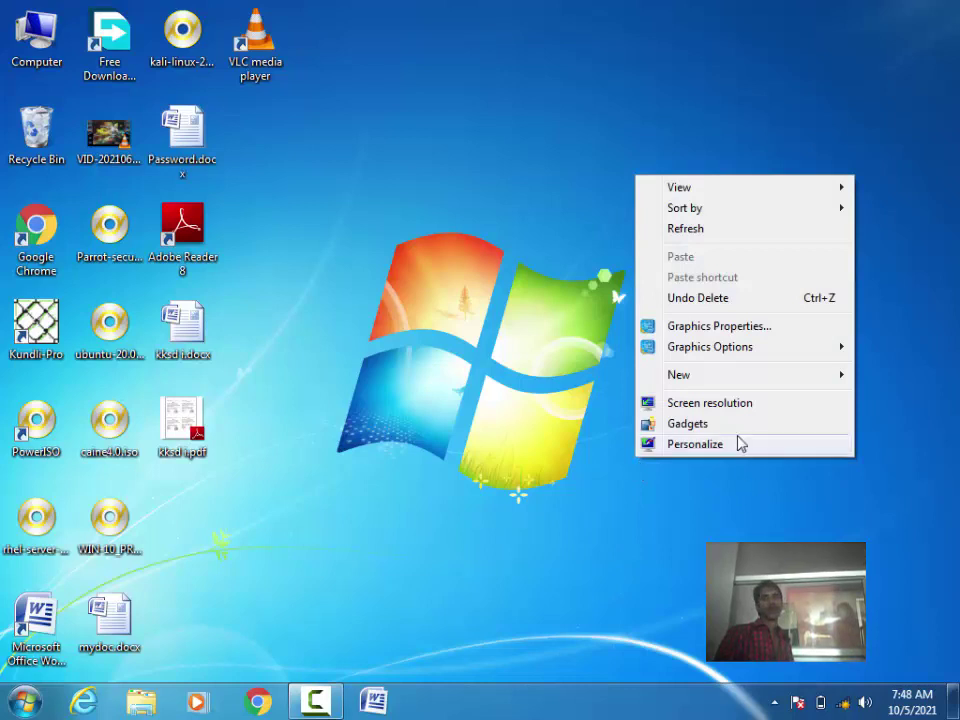
click(680, 230)
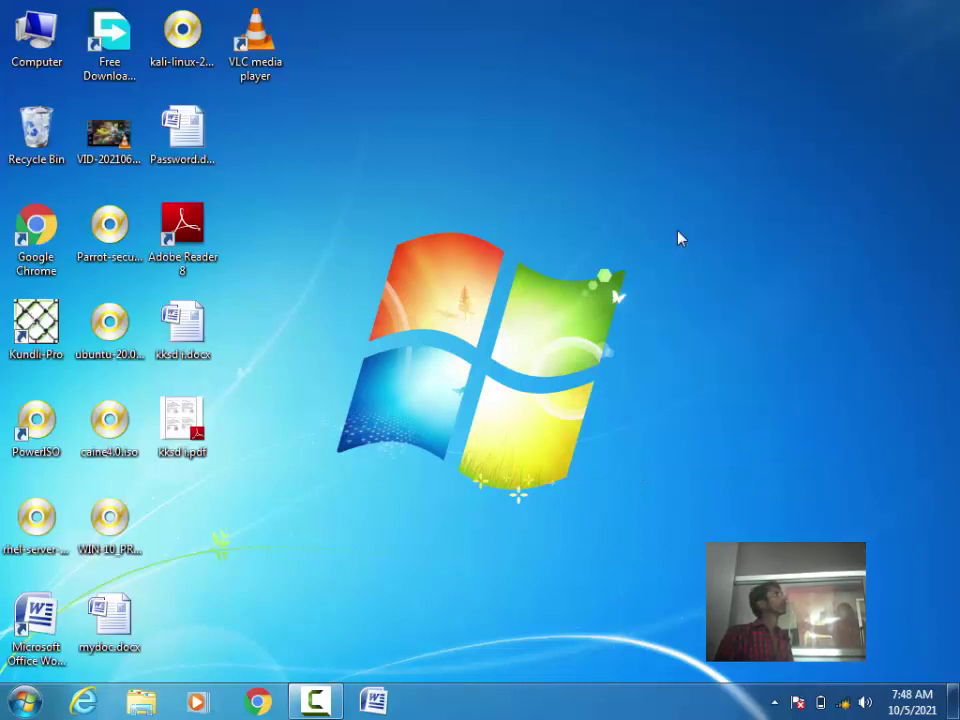
right_click(678, 238)
click(721, 287)
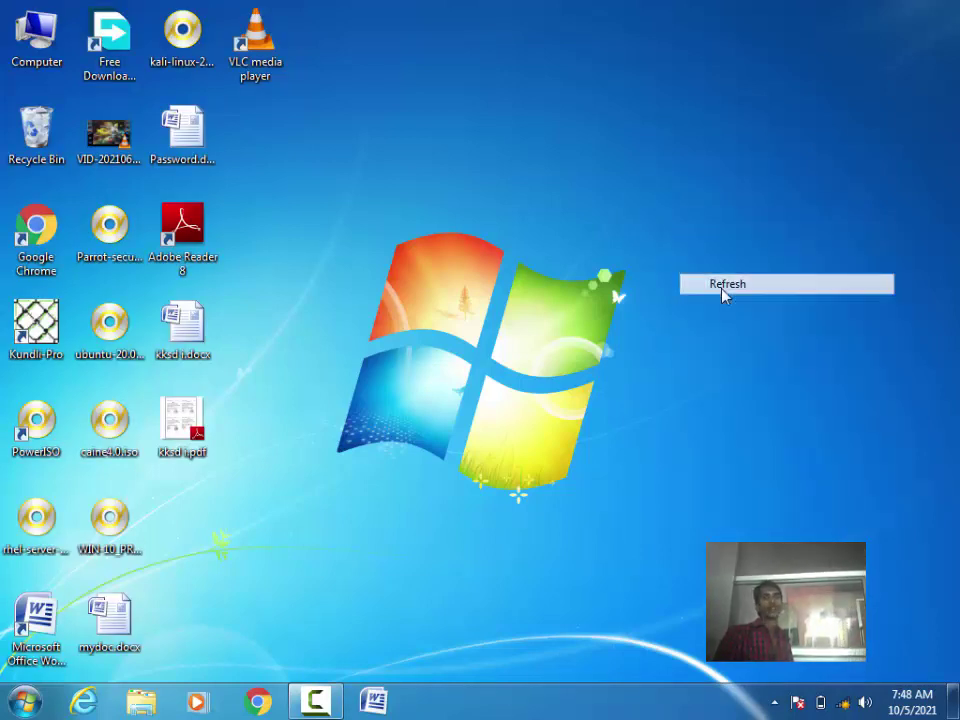
click(366, 695)
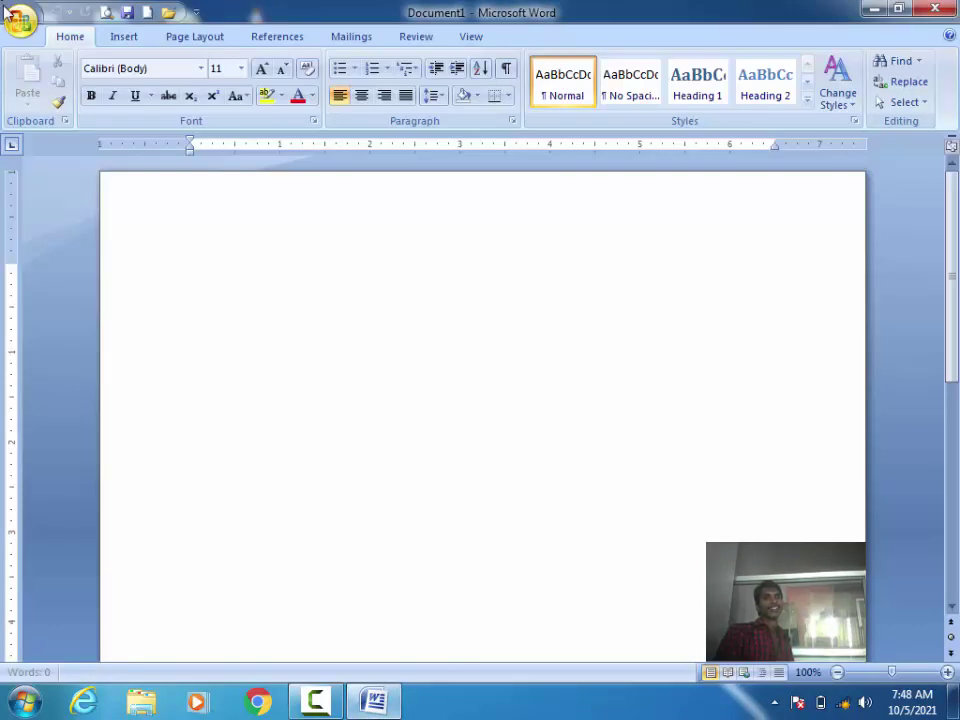
click(12, 14)
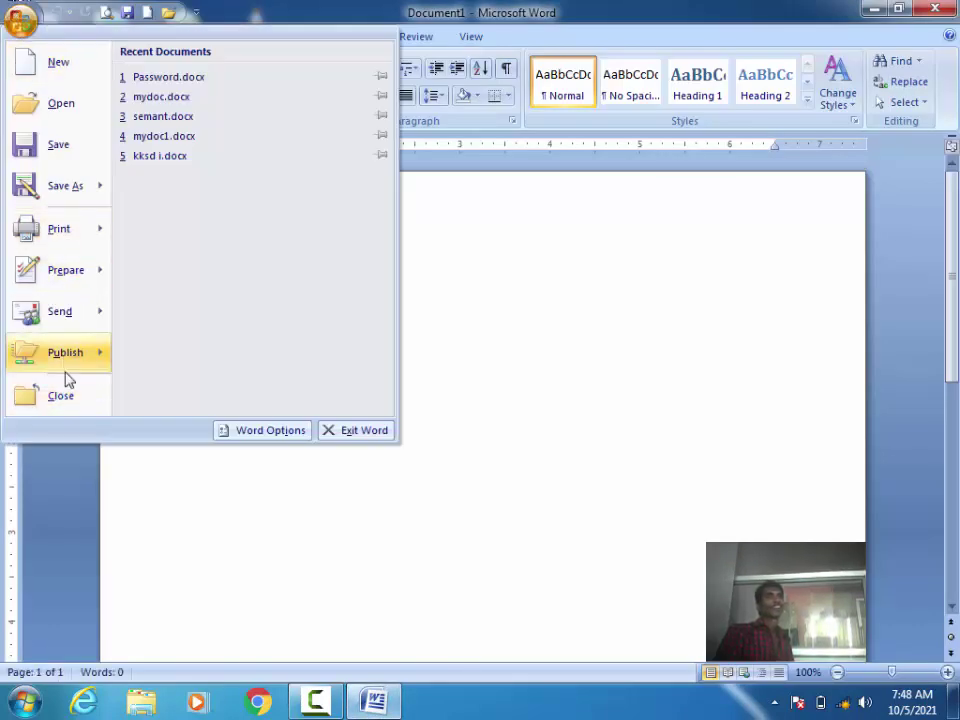
mouse_move(62, 352)
click(563, 493)
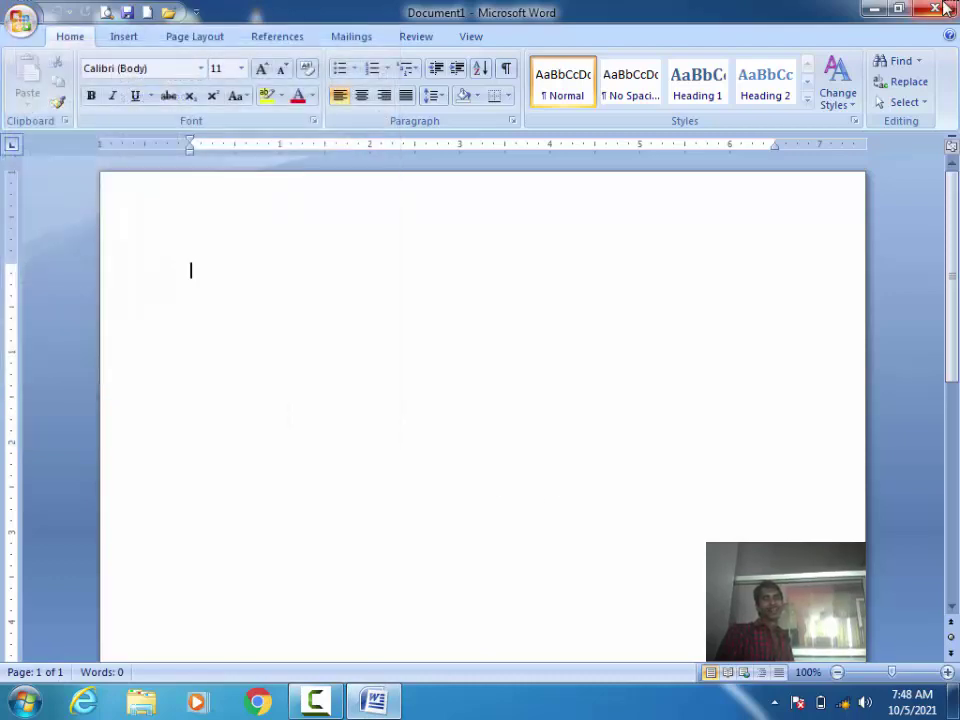
click(935, 9)
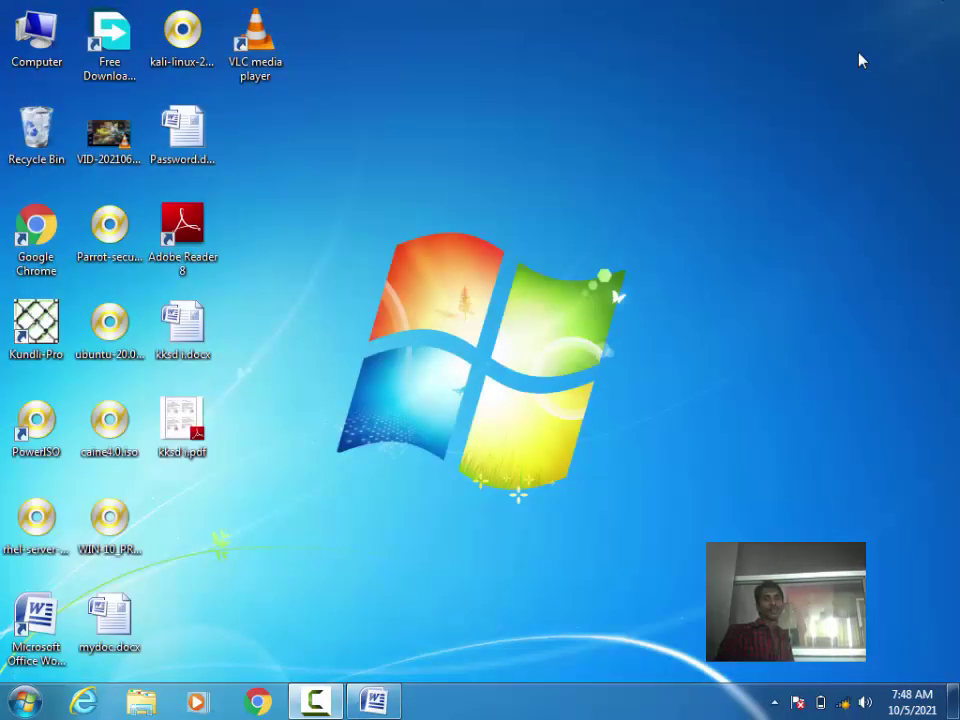
click(309, 705)
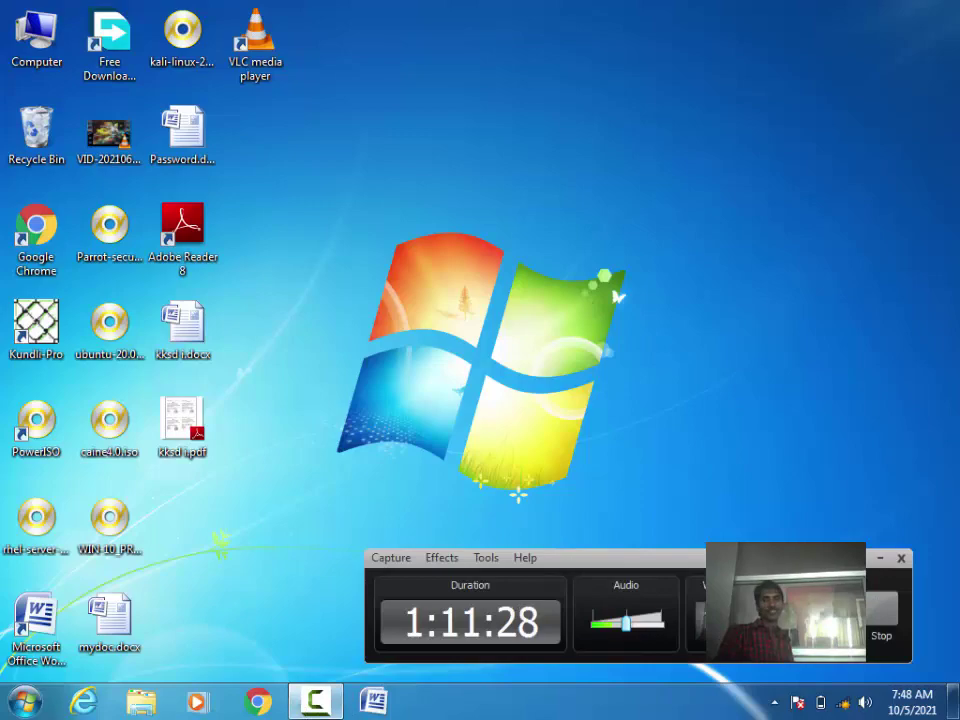